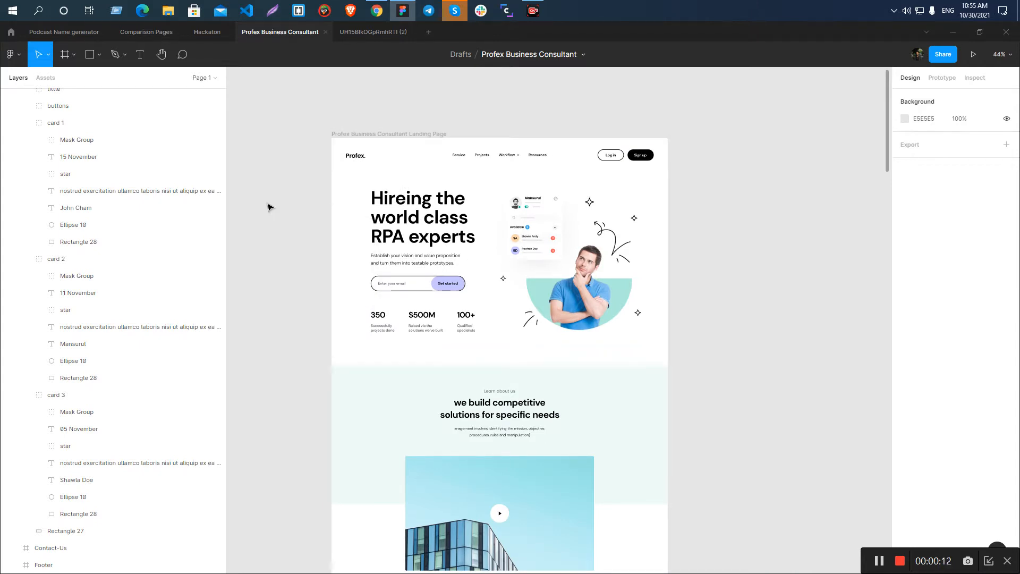
# Minimize the design window and create a new folder on the desktop.
pyautogui.click(953, 32)
pyautogui.rightClick(510, 252)
pyautogui.moveTo(524, 379)
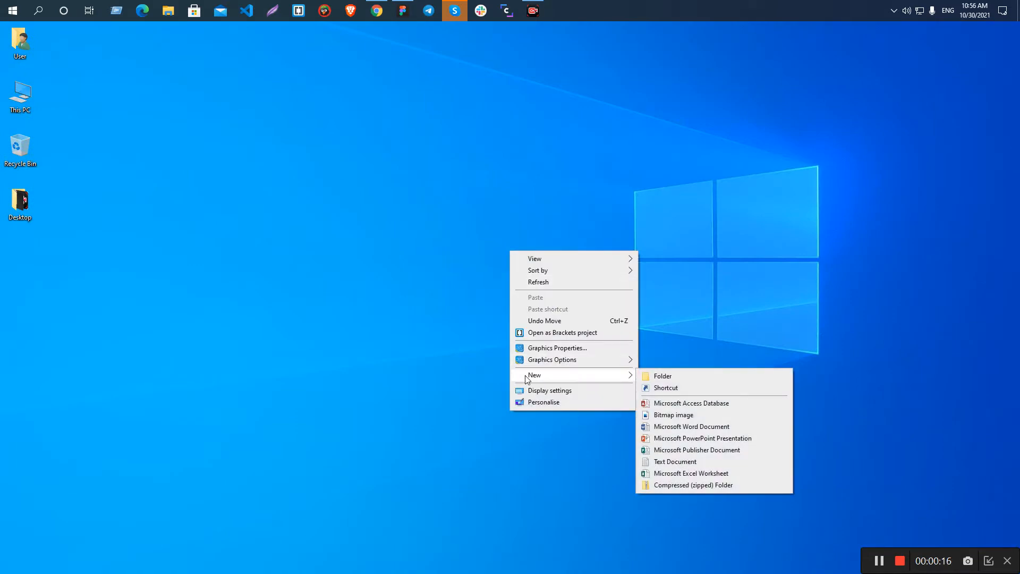
pyautogui.click(672, 376)
pyautogui.press('Return')
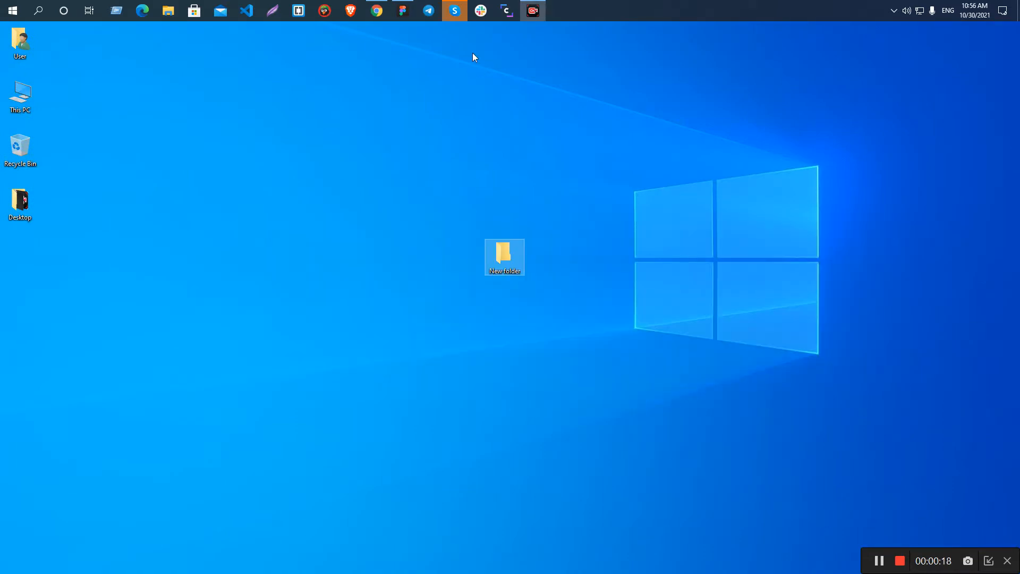
# Switch to Figma and copy the design file's title, Profex Business Consultant.
pyautogui.click(377, 11)
pyautogui.click(403, 11)
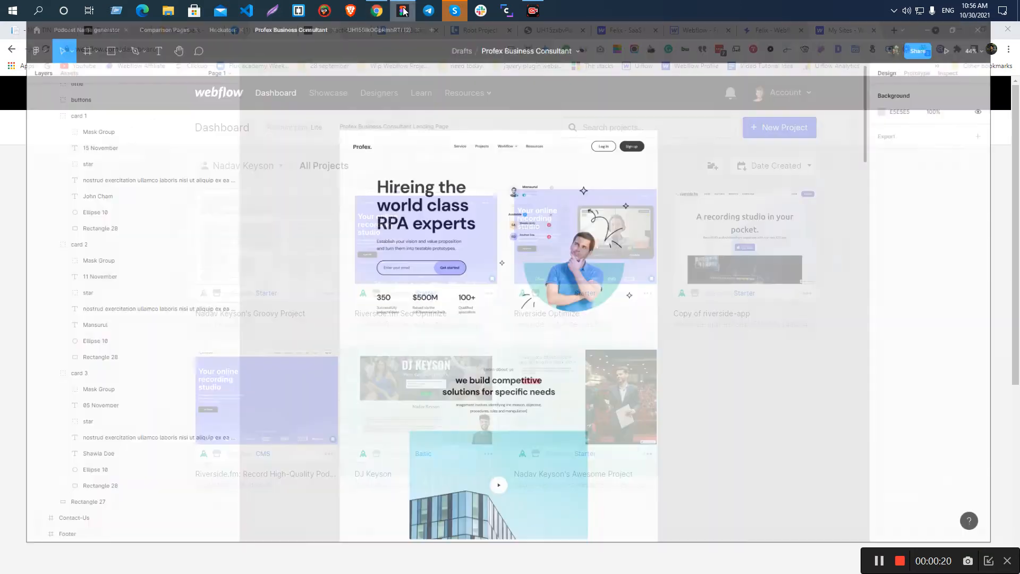
pyautogui.doubleClick(499, 56)
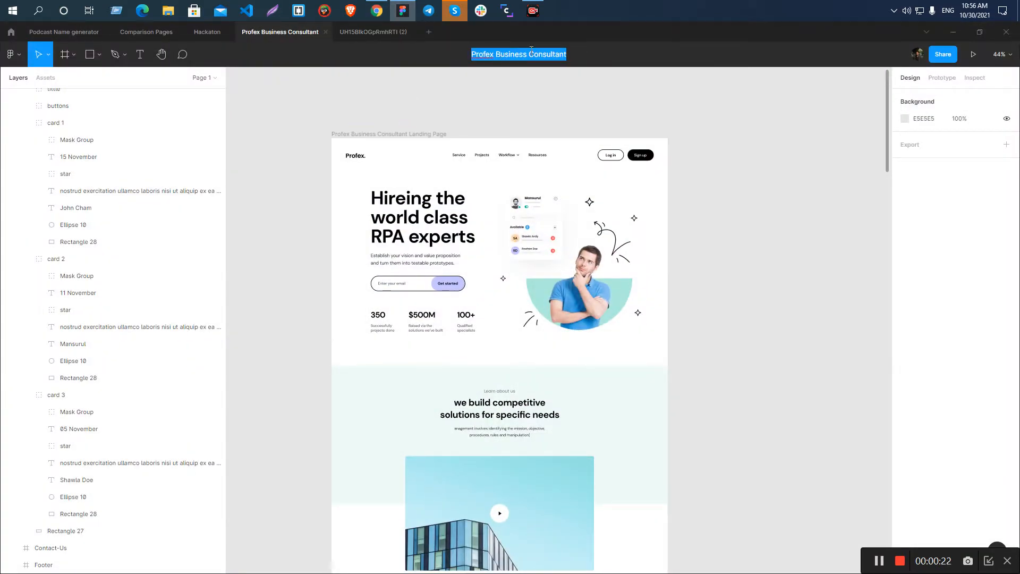
pyautogui.click(551, 51)
pyautogui.hotkey('ctrl', 'a')
pyautogui.hotkey('ctrl', 'c')
pyautogui.hotkey('alt', 'Tab')
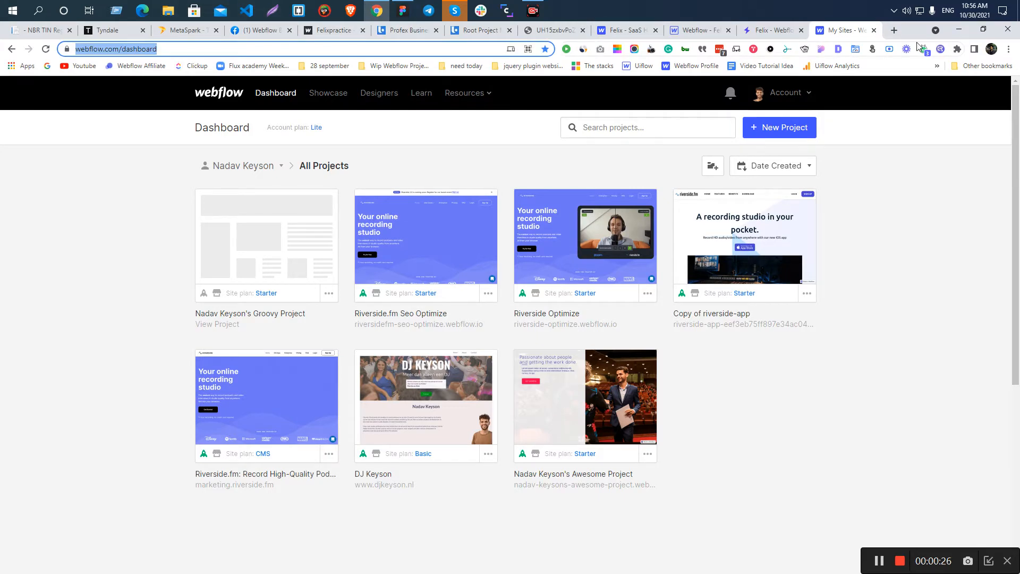
# Return to the desktop and rename the new folder to Profex Business Consultant Landing.
pyautogui.click(959, 29)
pyautogui.click(960, 30)
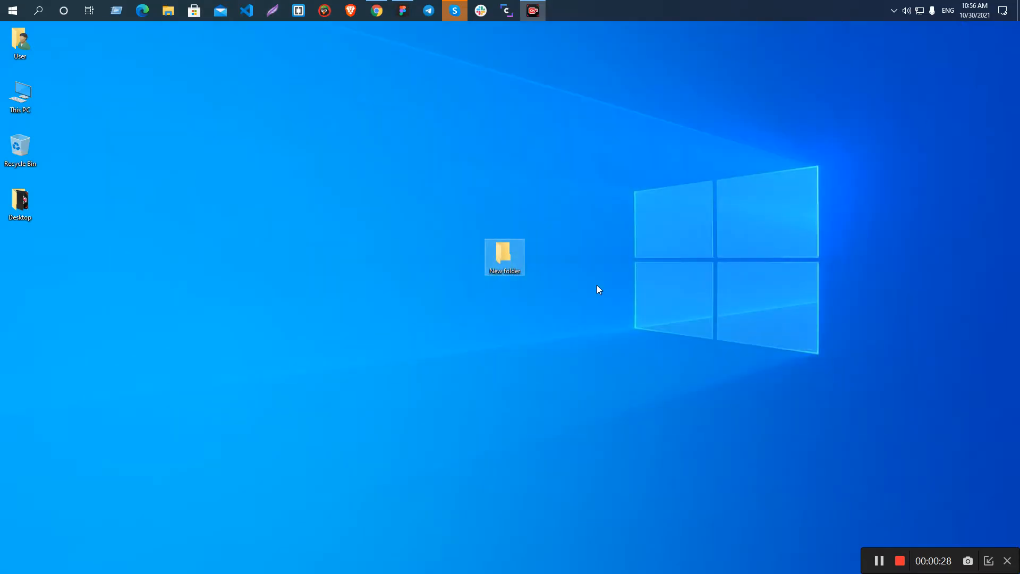
pyautogui.press('F2')
pyautogui.hotkey('ctrl', 'v')
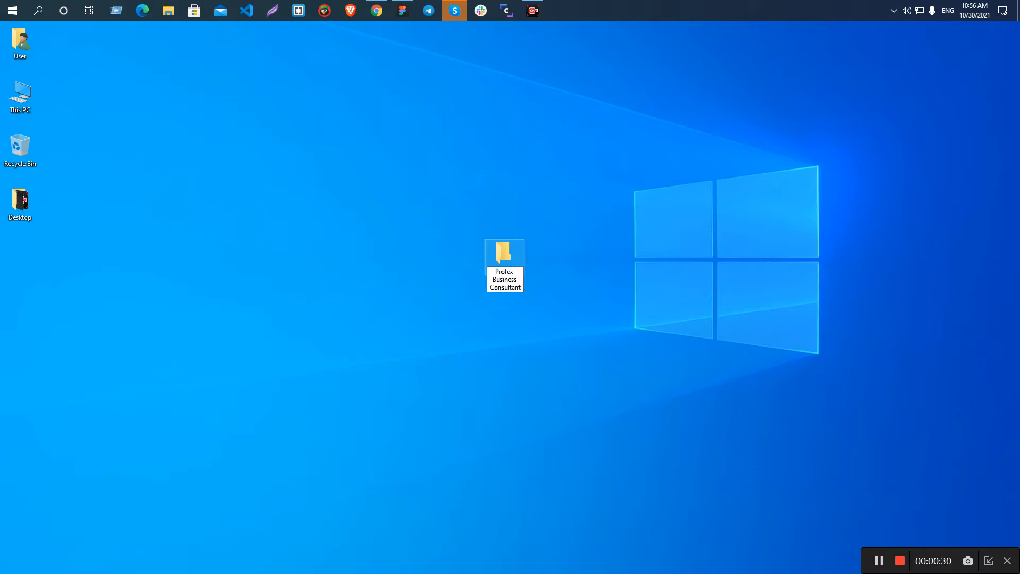
pyautogui.write('LAndinj')
pyautogui.press('BackSpace')
pyautogui.press('BackSpace')
pyautogui.press('BackSpace')
pyautogui.write('and')
pyautogui.press('Return')
pyautogui.click(390, 184)
# Switch back to Figma and reduce the height of the Profex. logo text box in the header to about 39.
pyautogui.click(402, 11)
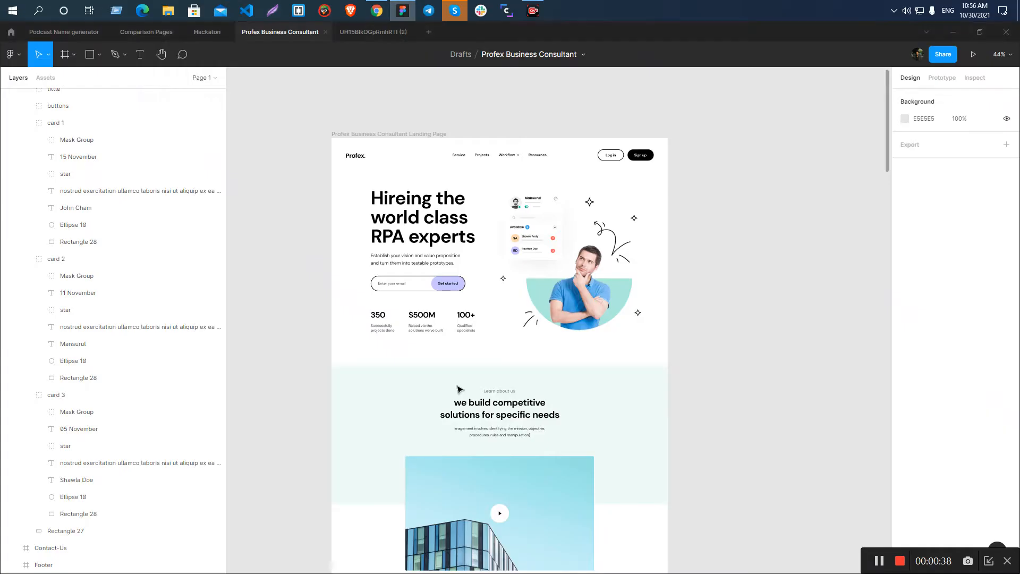
pyautogui.scroll(5, 379, 136)
pyautogui.scroll(5, 379, 137)
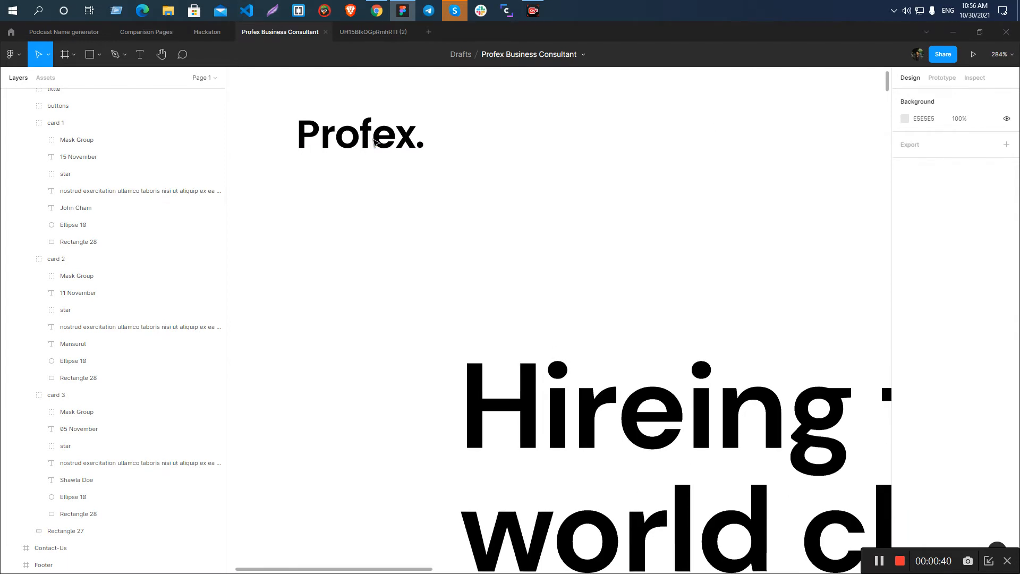
pyautogui.keyDown('ctrl'); pyautogui.click(375, 142); pyautogui.keyUp('ctrl')
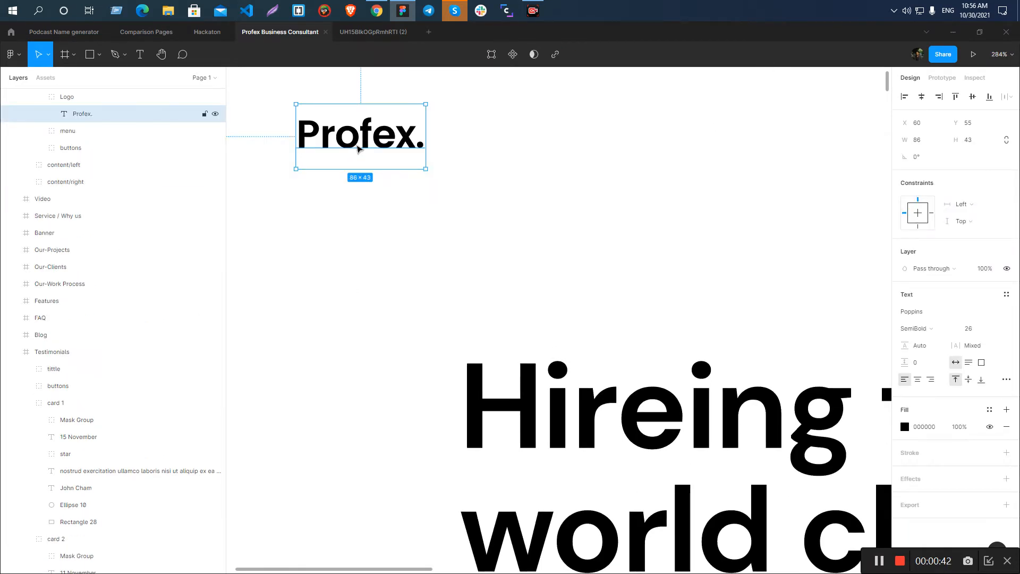
pyautogui.scroll(-3, 357, 155)
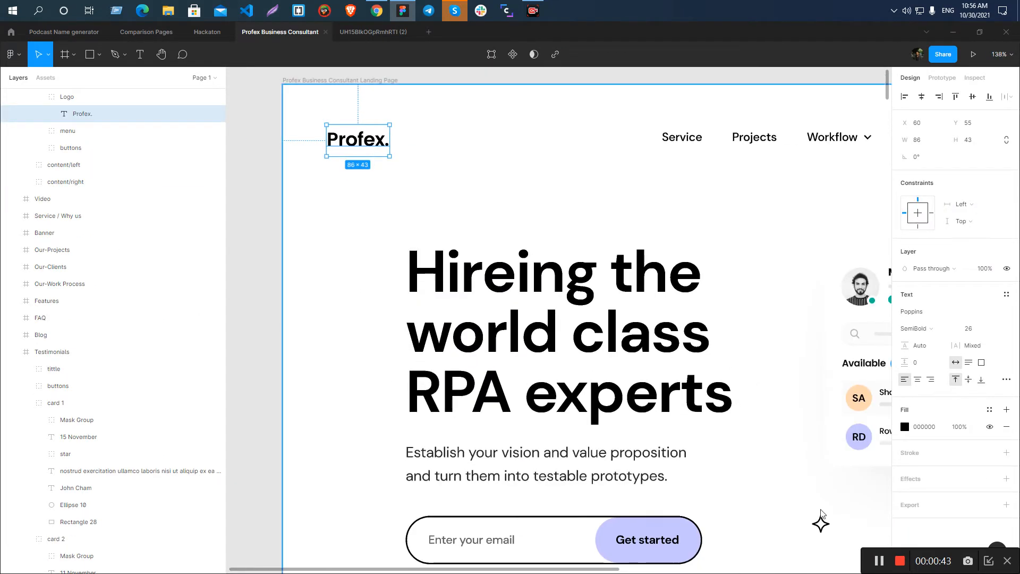
pyautogui.moveTo(357, 156); pyautogui.dragTo(360, 152)
pyautogui.doubleClick(360, 152)
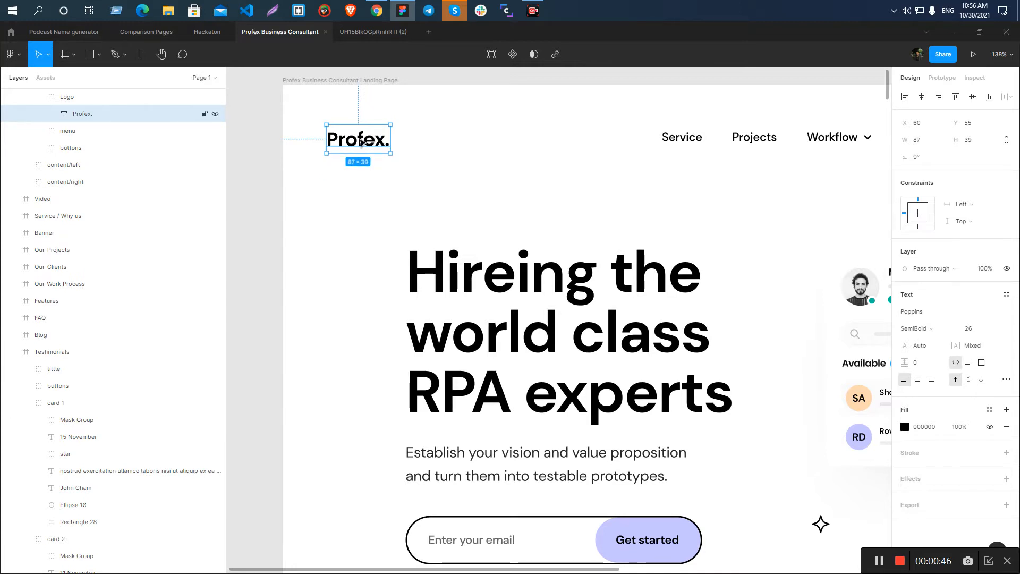
# Rename the Profex. text layer in the navigation's Logo group to logo.
pyautogui.scroll(3, 360, 142)
pyautogui.doubleClick(84, 119)
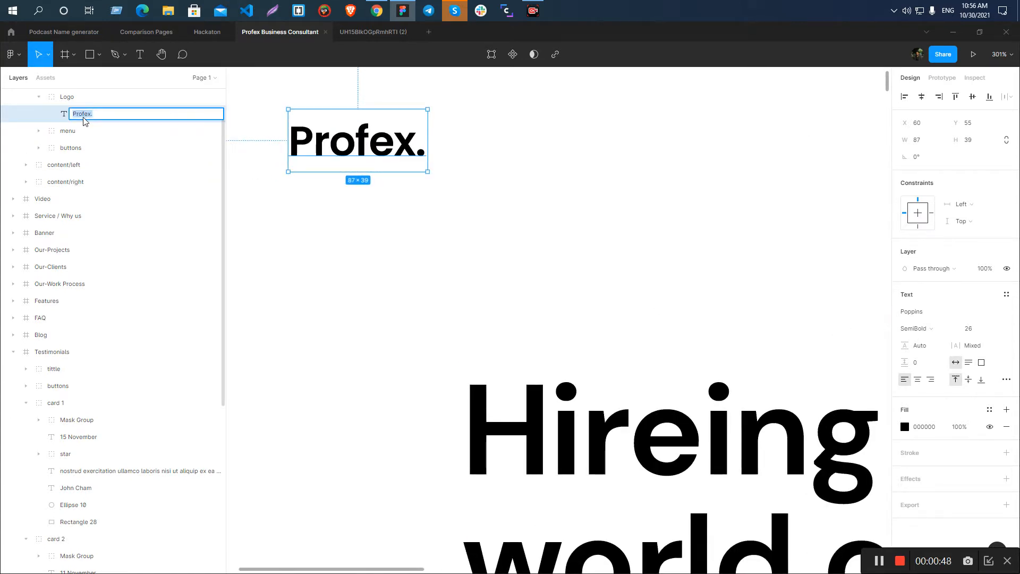
pyautogui.write('logo')
pyautogui.press('Return')
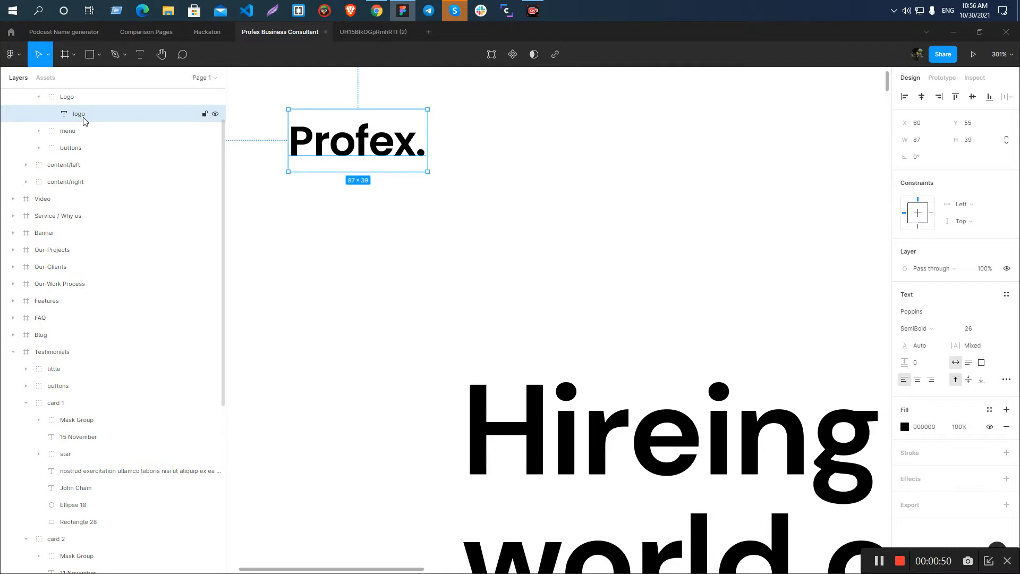
pyautogui.doubleClick(378, 147)
pyautogui.click(378, 147)
pyautogui.click(507, 148)
pyautogui.click(437, 149)
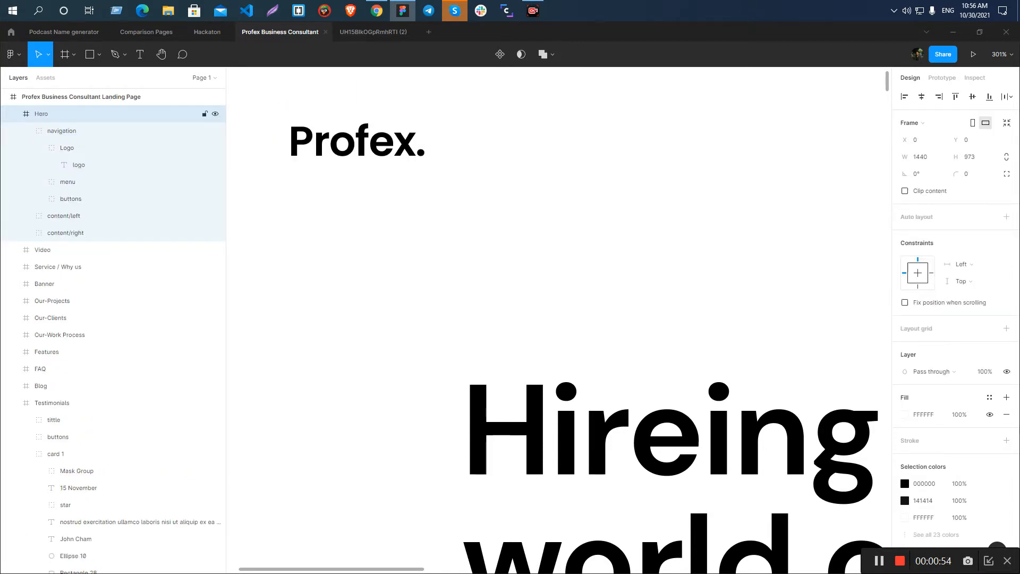
pyautogui.click(382, 155)
pyautogui.click(1005, 506)
pyautogui.scroll(-1, 1005, 512)
pyautogui.hotkey('ctrl', 'z')
pyautogui.hotkey('ctrl', 'z')
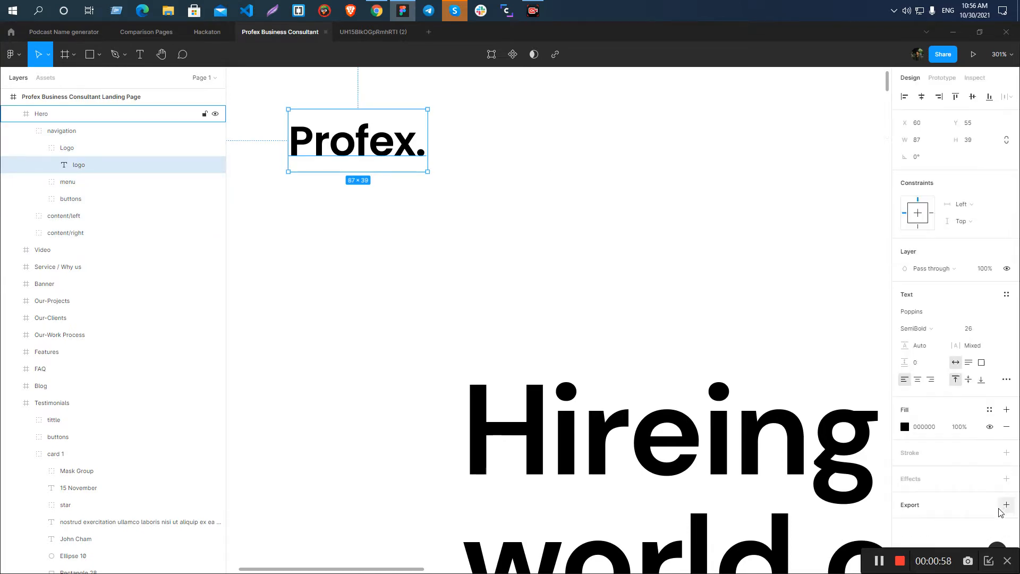
# Add an export setting to the logo text layer and show its export preview.
pyautogui.click(1005, 507)
pyautogui.scroll(-1, 986, 508)
pyautogui.click(981, 493)
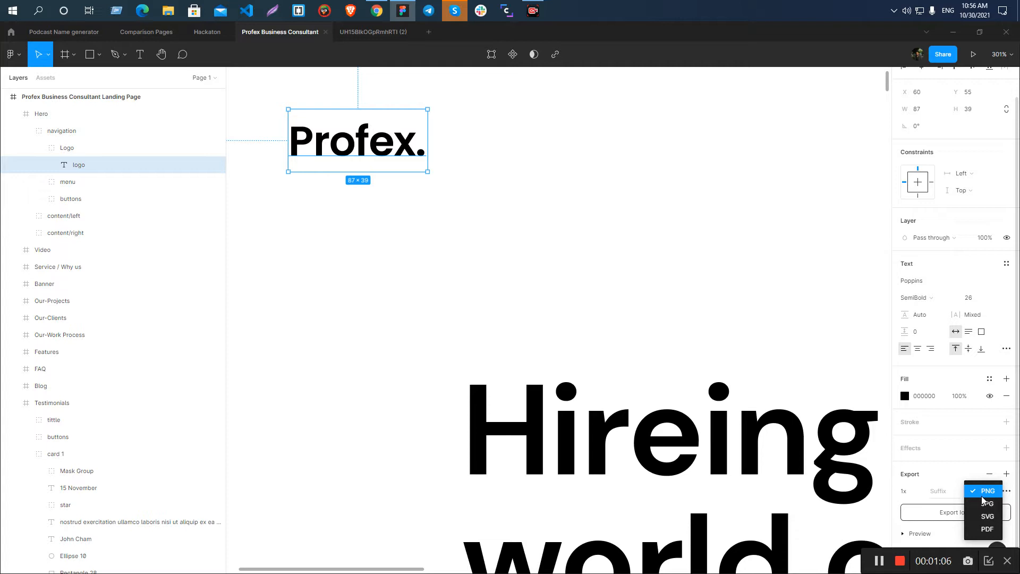
pyautogui.click(946, 477)
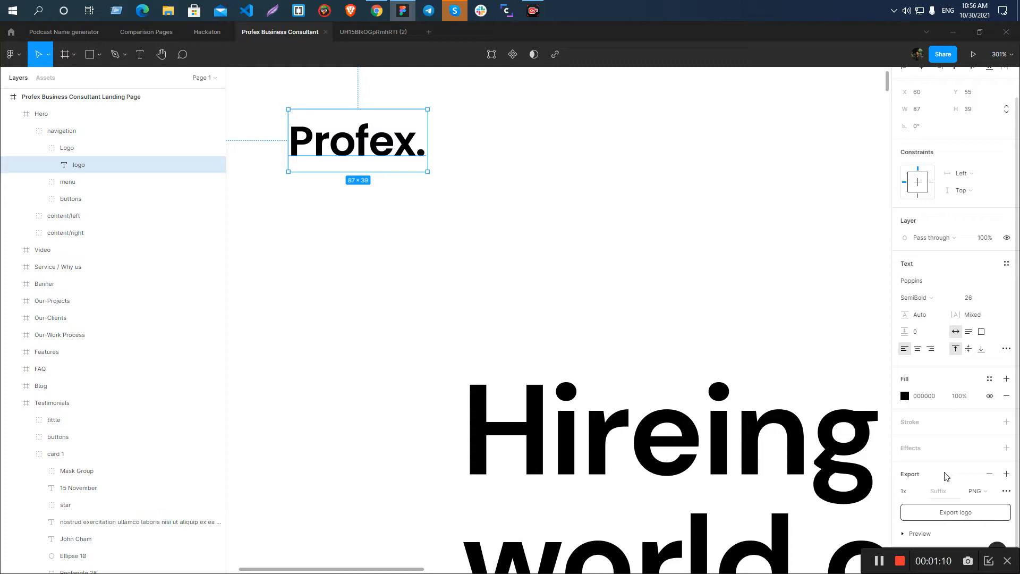
pyautogui.click(919, 534)
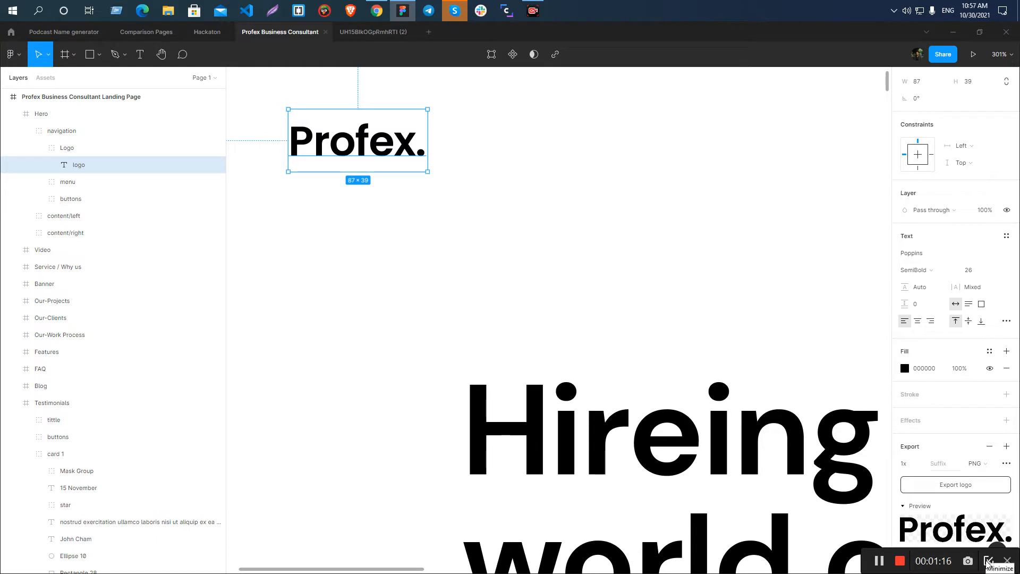
# Reselect the logo text layer and set its export format to SVG.
pyautogui.click(412, 343)
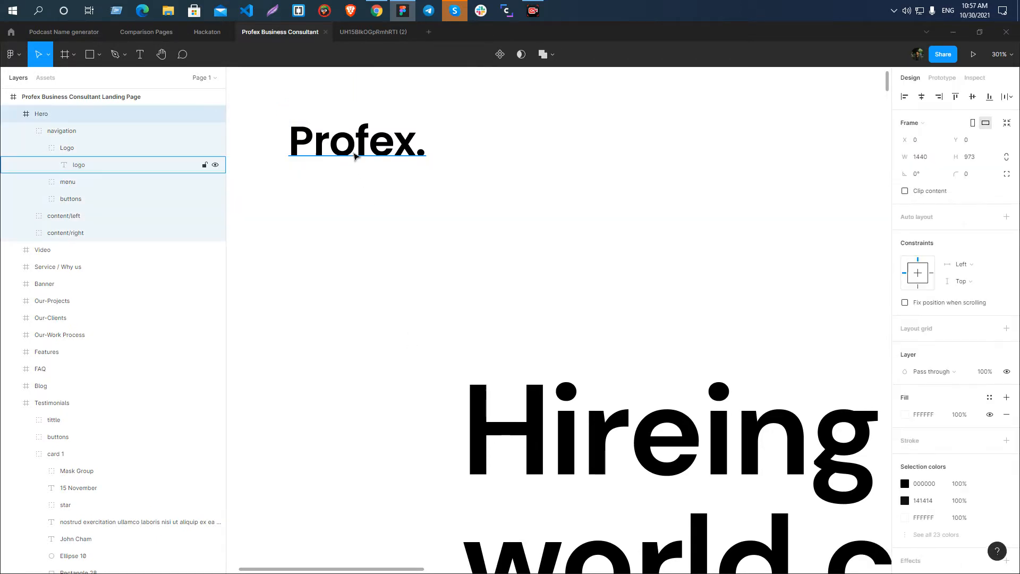
pyautogui.keyDown('ctrl'); pyautogui.click(353, 153); pyautogui.keyUp('ctrl')
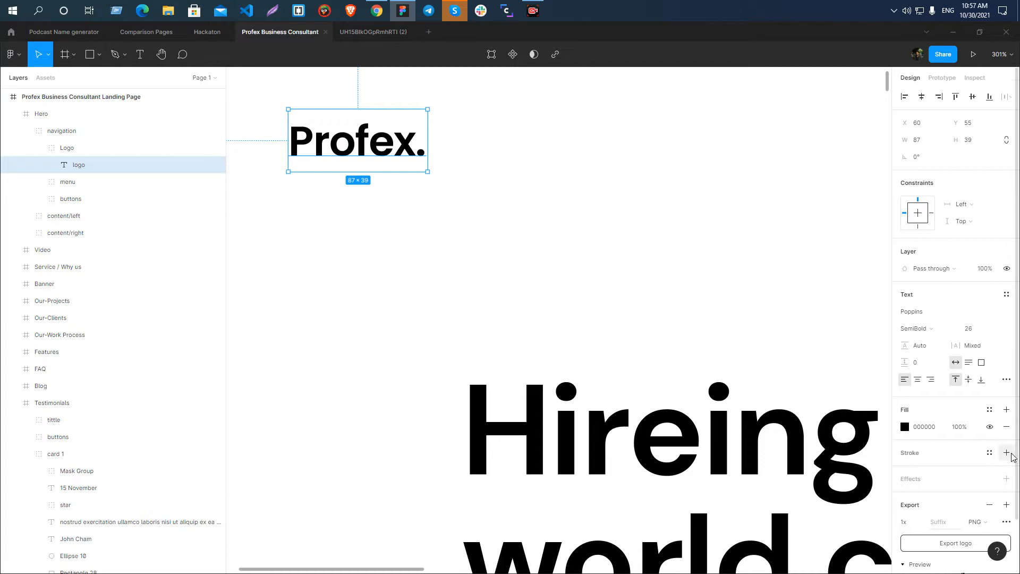
pyautogui.scroll(-2, 1009, 457)
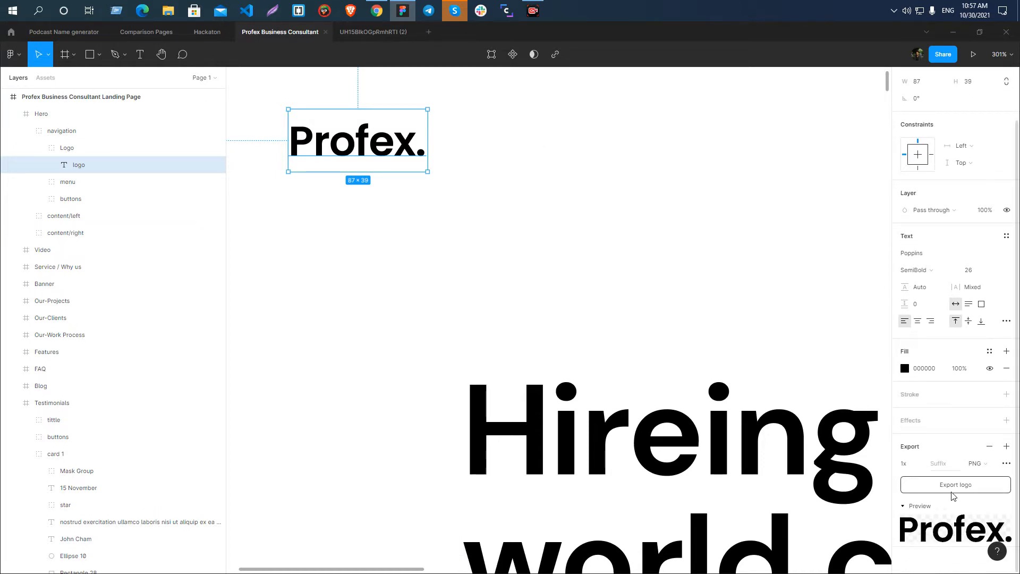
pyautogui.click(972, 470)
pyautogui.click(982, 487)
# Export the logo under the file name logo into the desktop folder Profex Business Consultant Landing.
pyautogui.click(953, 486)
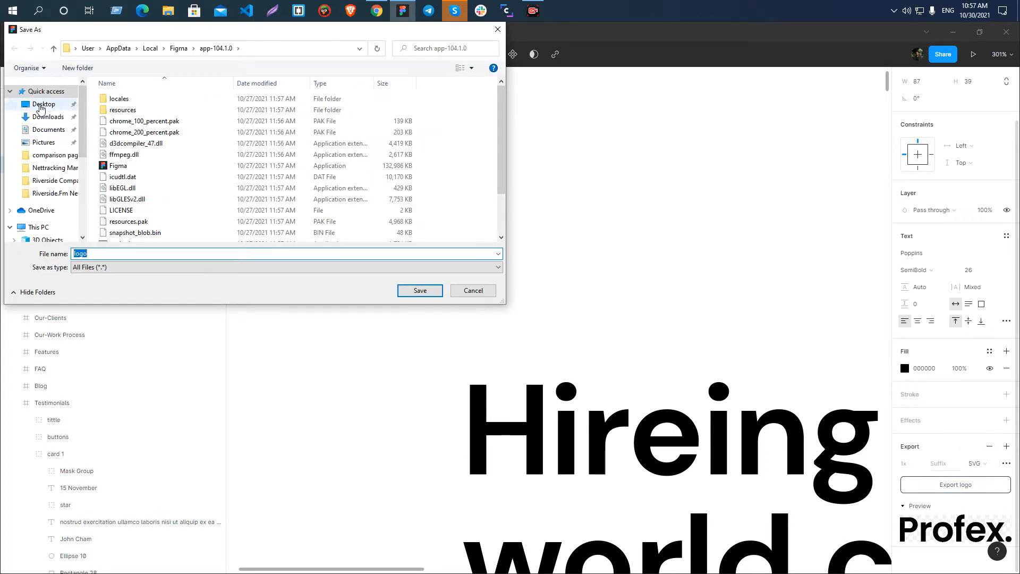
pyautogui.click(43, 104)
pyautogui.doubleClick(181, 109)
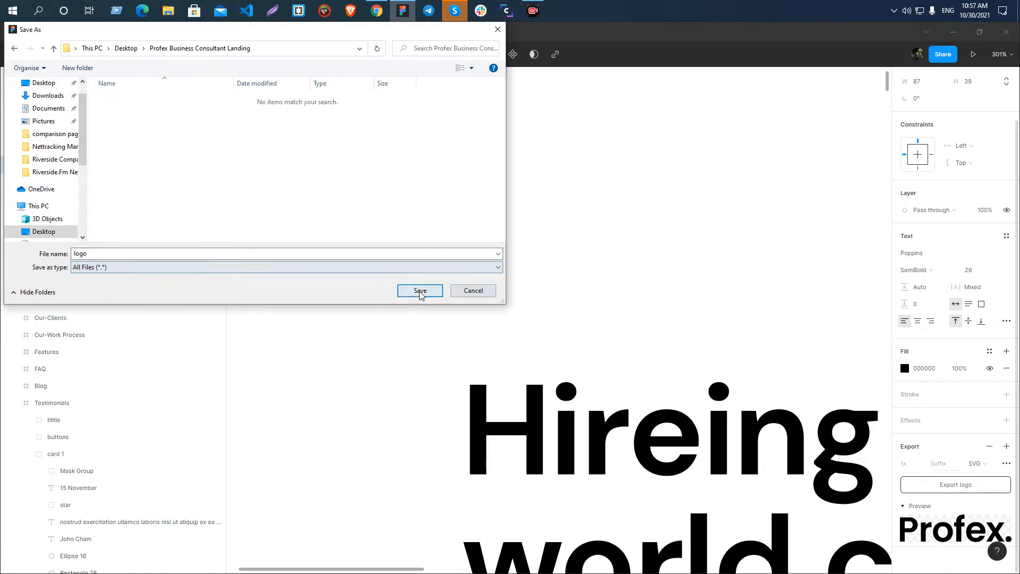
pyautogui.click(420, 291)
pyautogui.scroll(-4, 365, 233)
pyautogui.click(478, 128)
# Rename the hero section's content/right group to header-illustration.
pyautogui.scroll(-2, 242, 203)
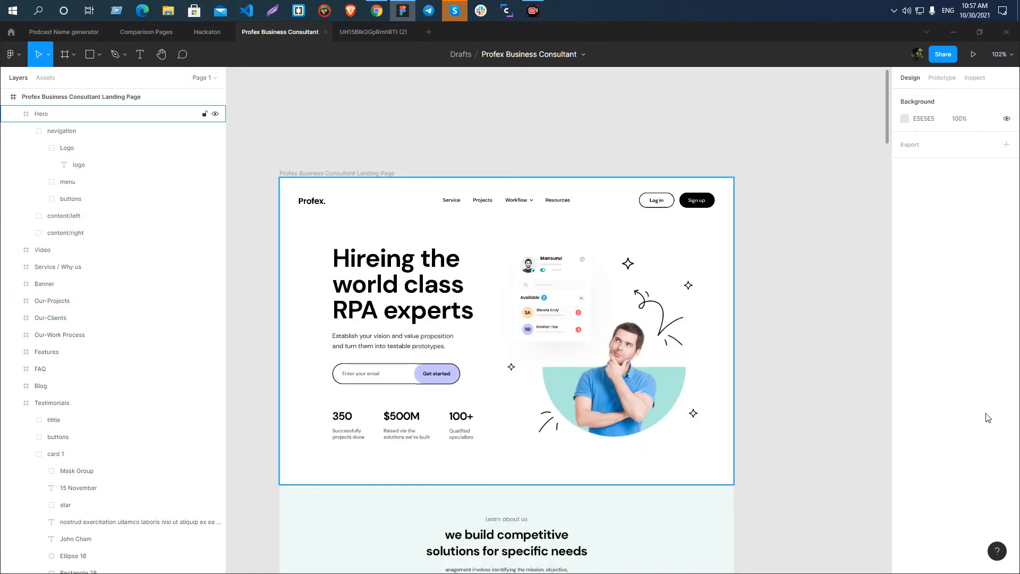
pyautogui.scroll(2, 520, 225)
pyautogui.scroll(-2, 524, 177)
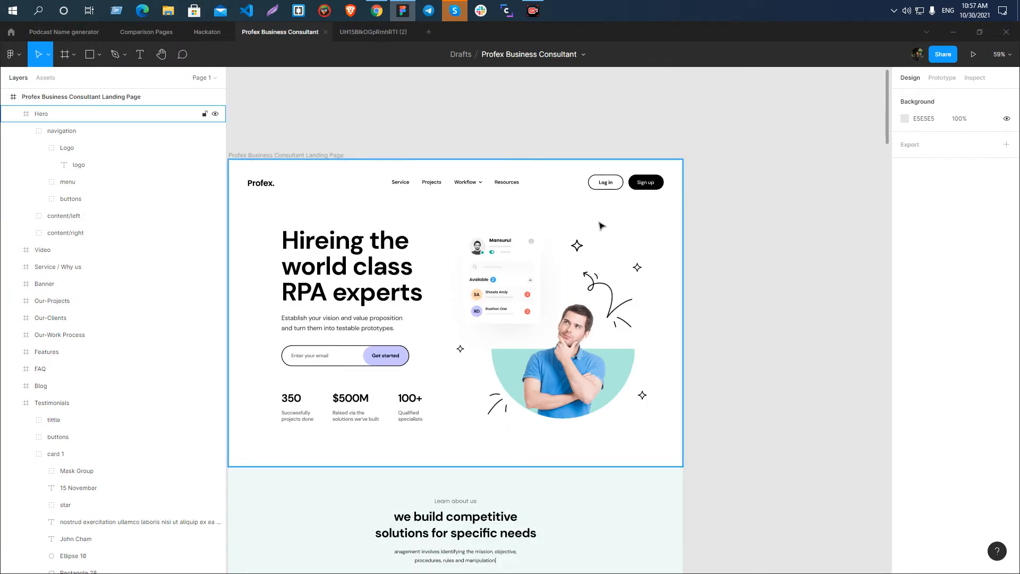
pyautogui.scroll(-2, 621, 198)
pyautogui.scroll(3, 588, 383)
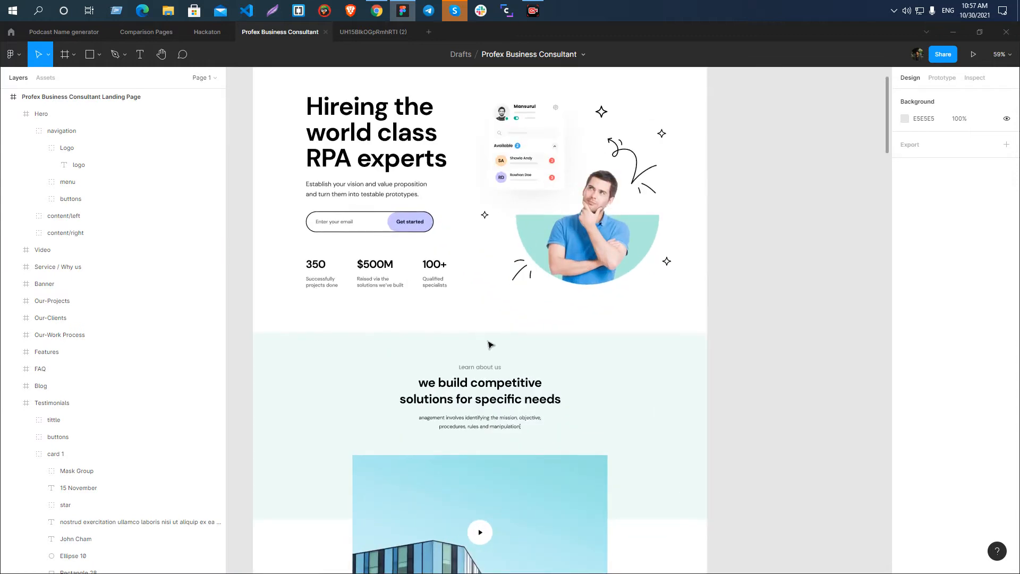
pyautogui.scroll(-1, 615, 298)
pyautogui.scroll(1, 404, 307)
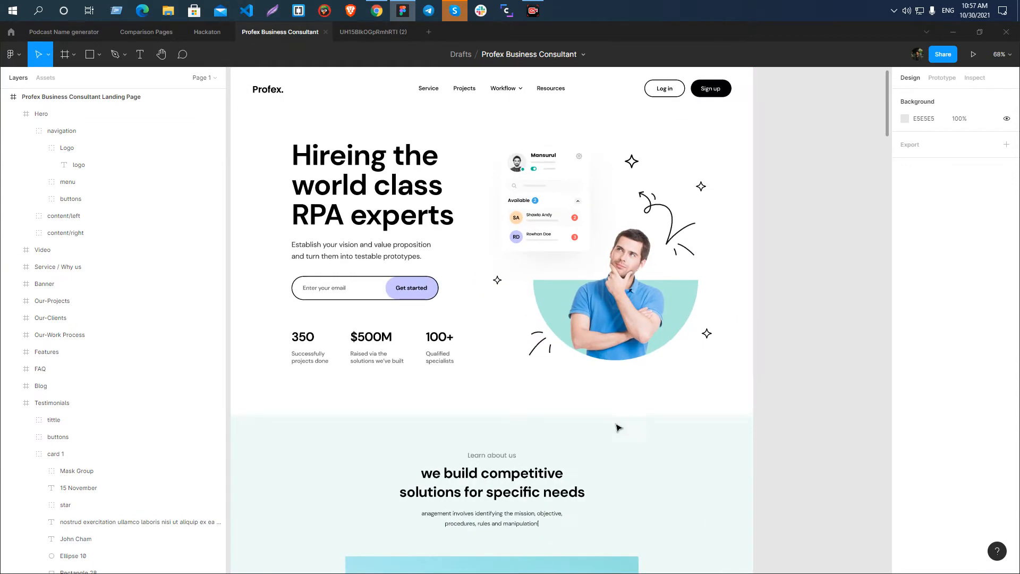
pyautogui.click(593, 306)
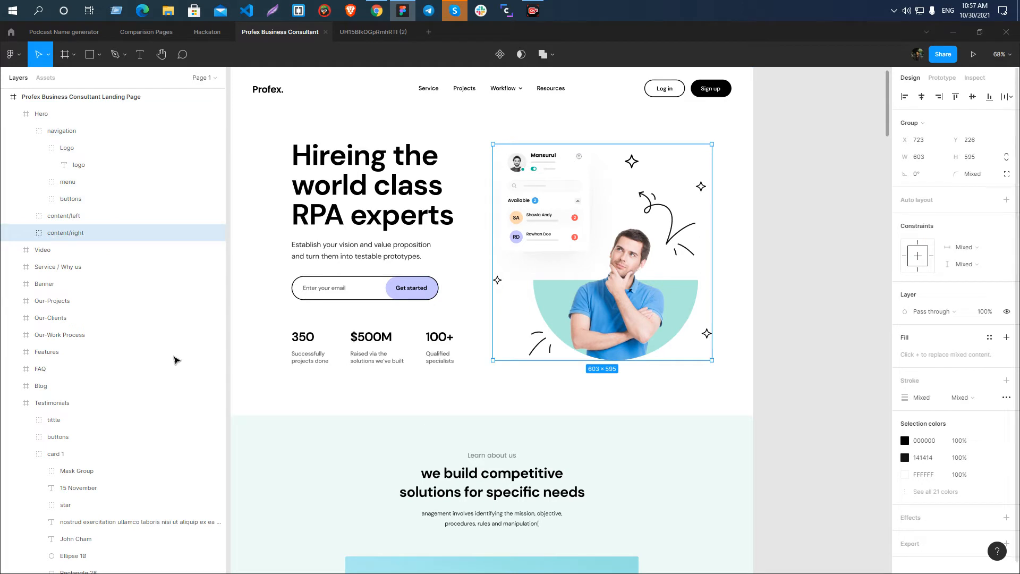
pyautogui.doubleClick(65, 234)
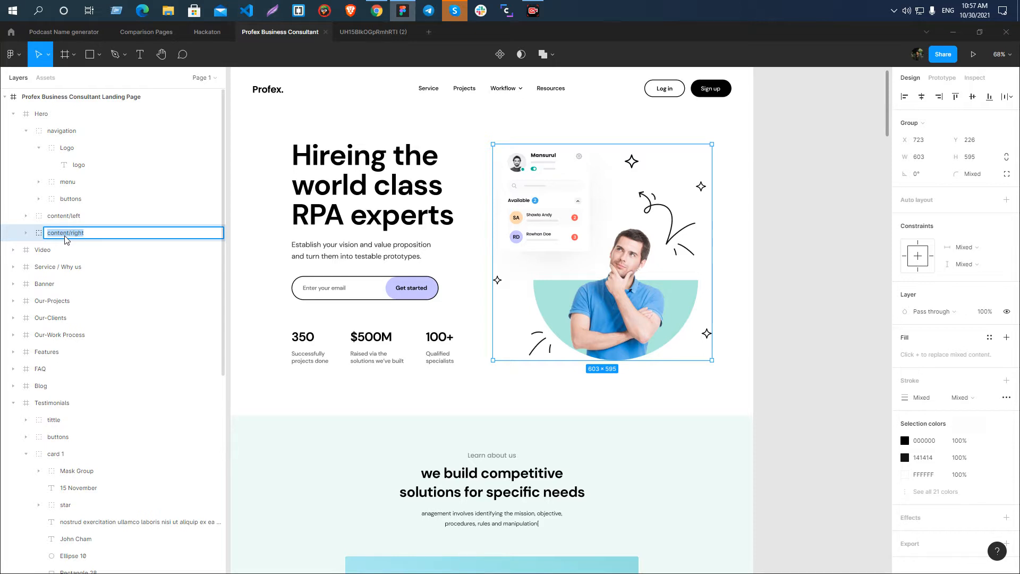
pyautogui.write('header-illustration')
pyautogui.press('Return')
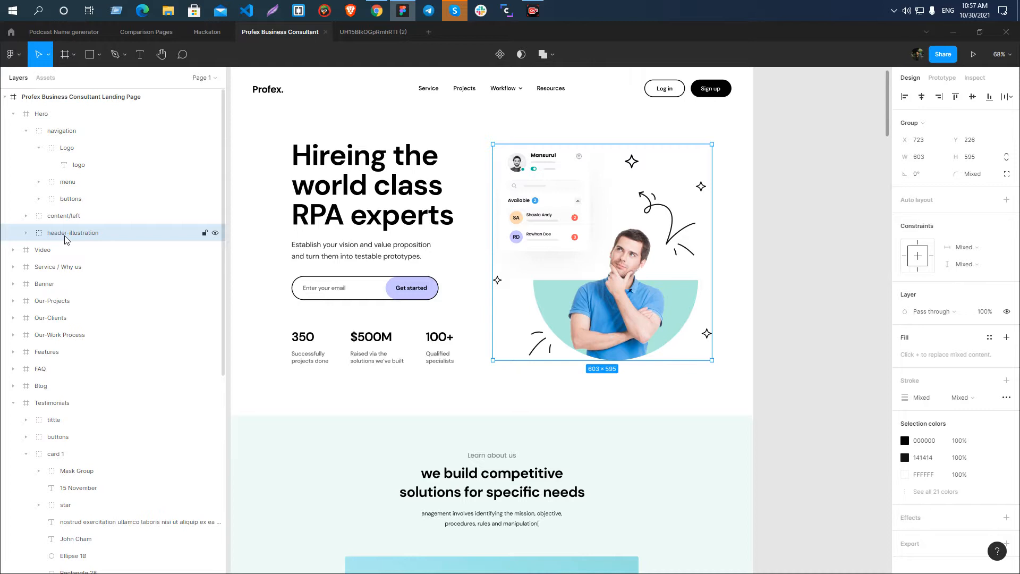
# Examine the header-illustration group and the man's image layer inside it, and clear the selection.
pyautogui.scroll(-1, 966, 523)
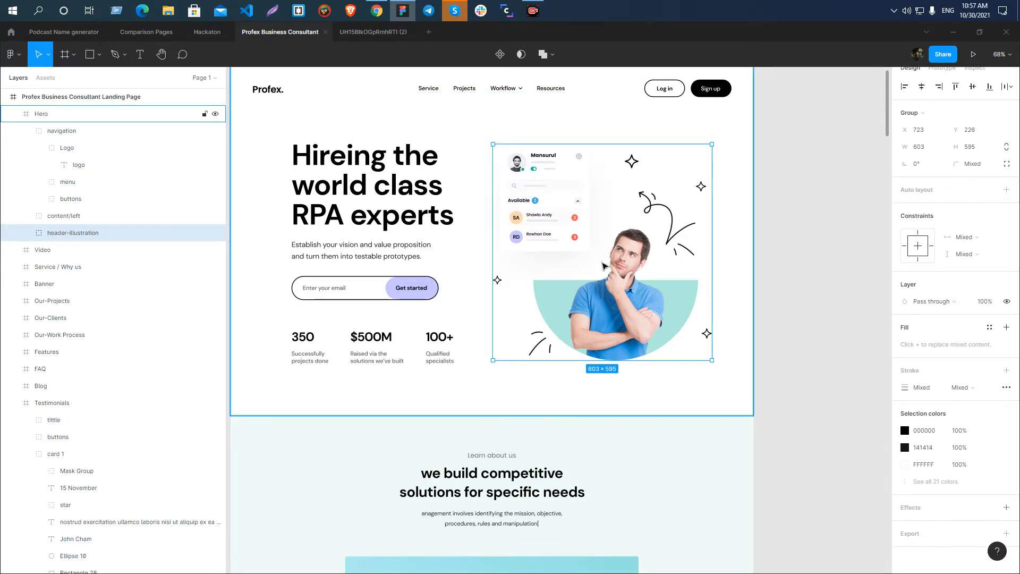
pyautogui.scroll(5, 551, 163)
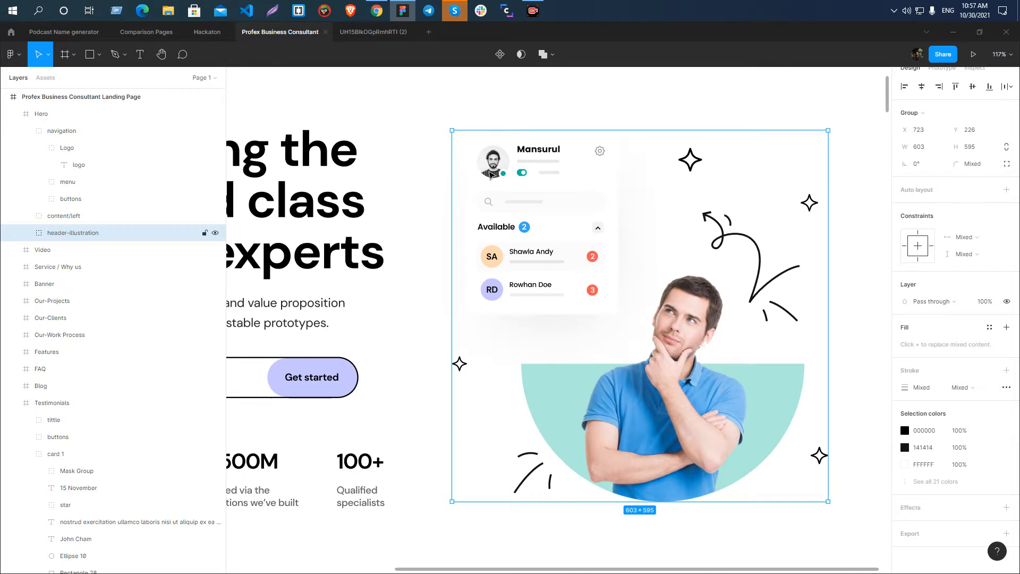
pyautogui.scroll(-3, 491, 175)
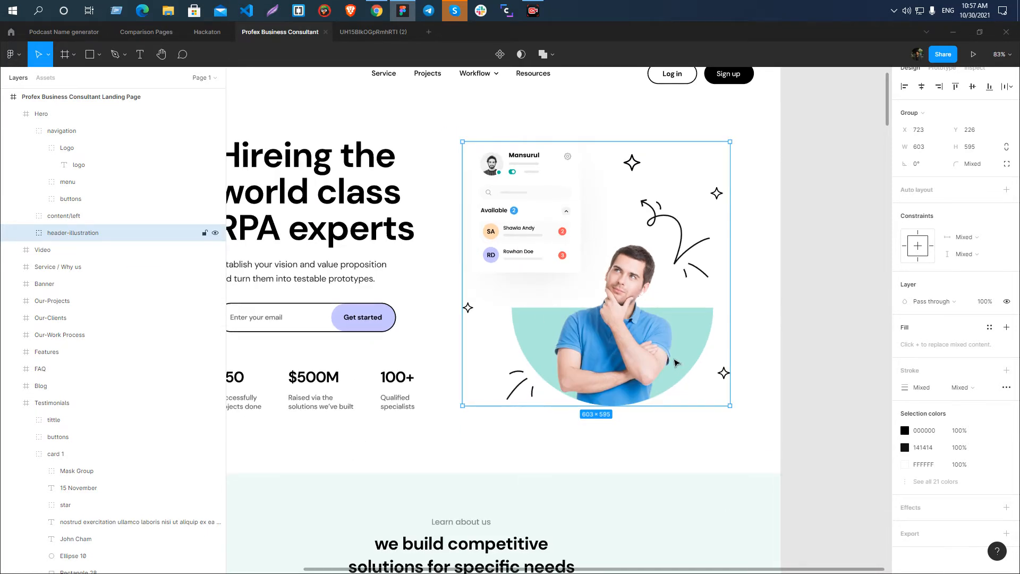
pyautogui.keyDown('ctrl'); pyautogui.click(619, 337); pyautogui.keyUp('ctrl')
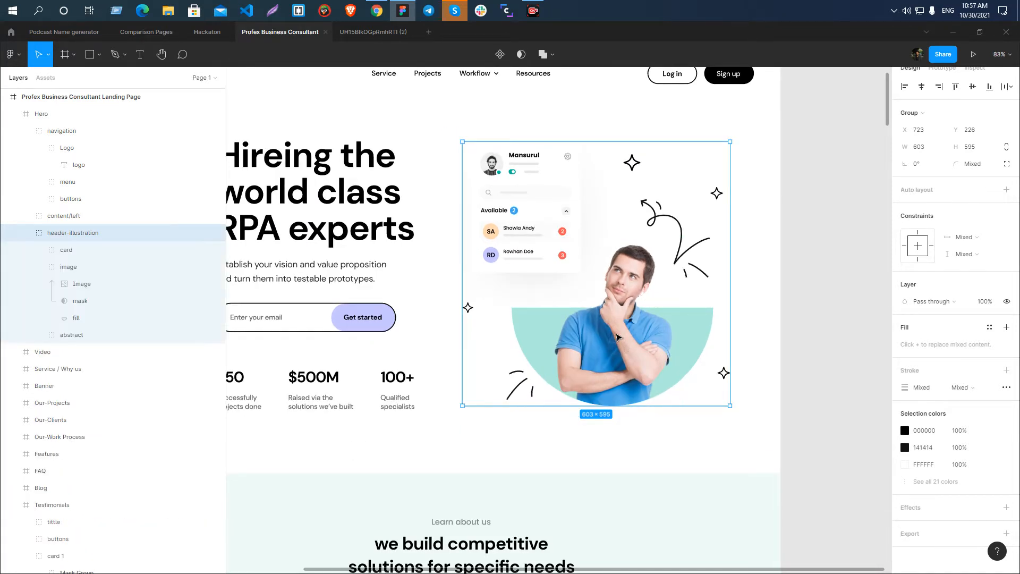
pyautogui.keyDown('ctrl'); pyautogui.click(618, 336); pyautogui.keyUp('ctrl')
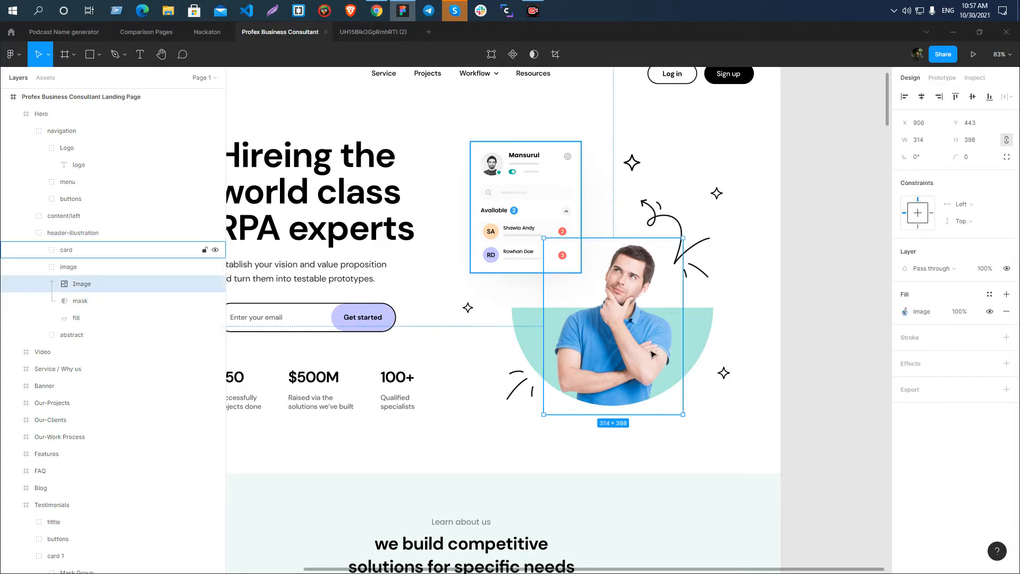
pyautogui.click(869, 366)
pyautogui.scroll(3, 494, 314)
pyautogui.scroll(-2, 494, 314)
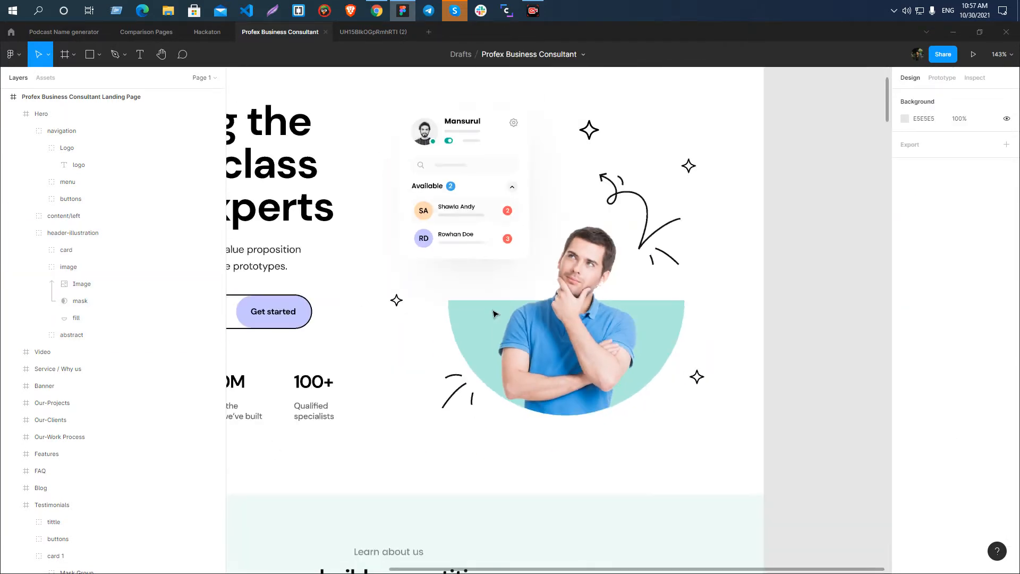
pyautogui.press('Print')
pyautogui.rightClick(324, 159)
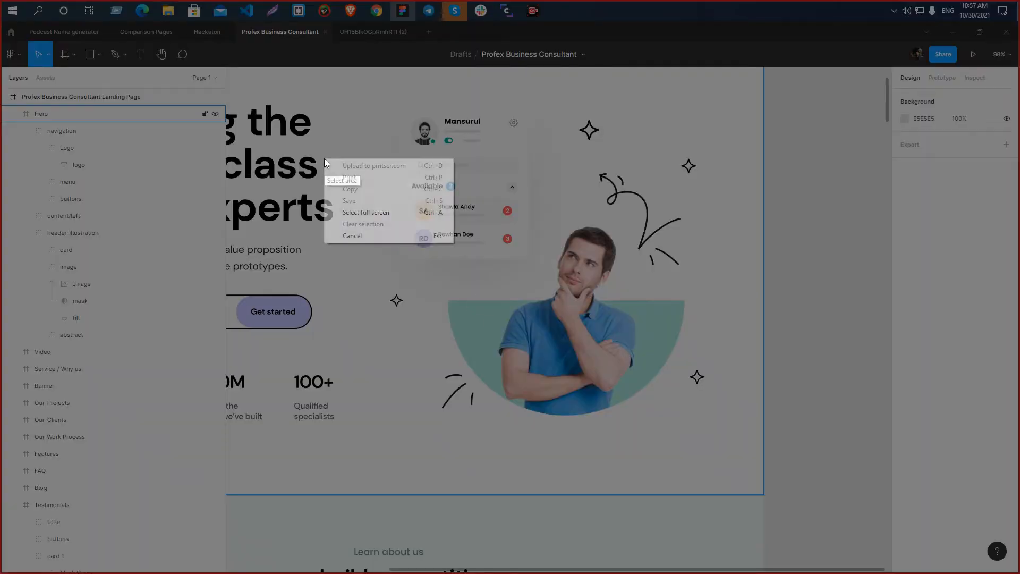
pyautogui.click(365, 235)
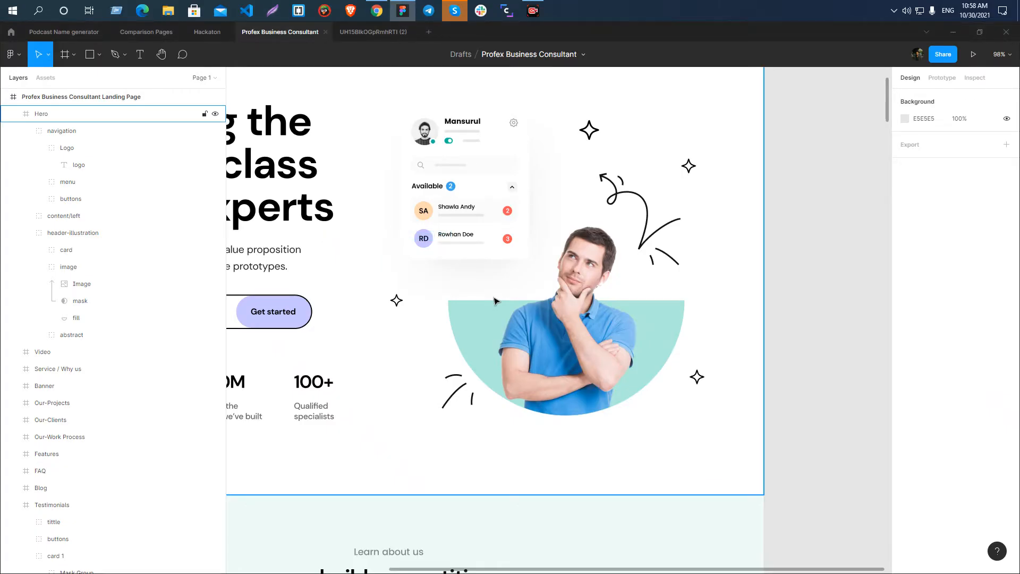
# Export the header-illustration group as a 1x PNG named header-illustration into the Profex Business Consultant Landing folder.
pyautogui.scroll(-3, 494, 301)
pyautogui.click(512, 291)
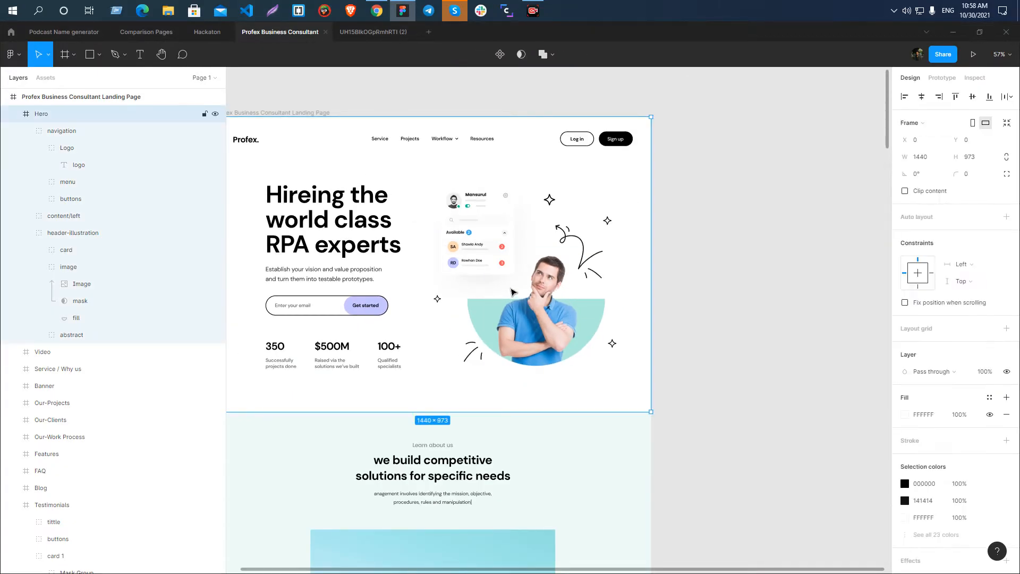
pyautogui.click(511, 292)
pyautogui.scroll(-1, 964, 488)
pyautogui.click(1006, 537)
pyautogui.scroll(-3, 979, 501)
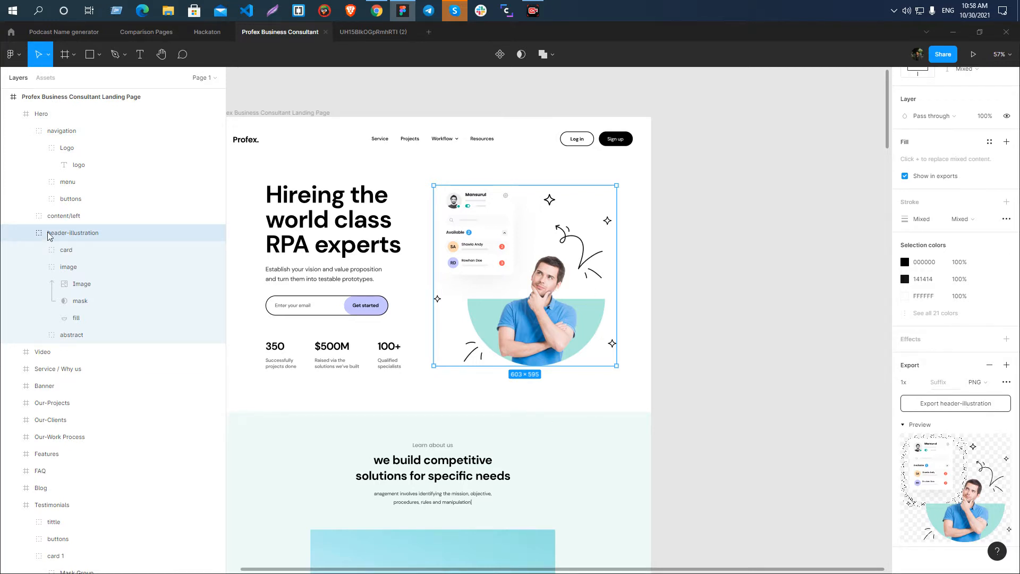
pyautogui.click(954, 404)
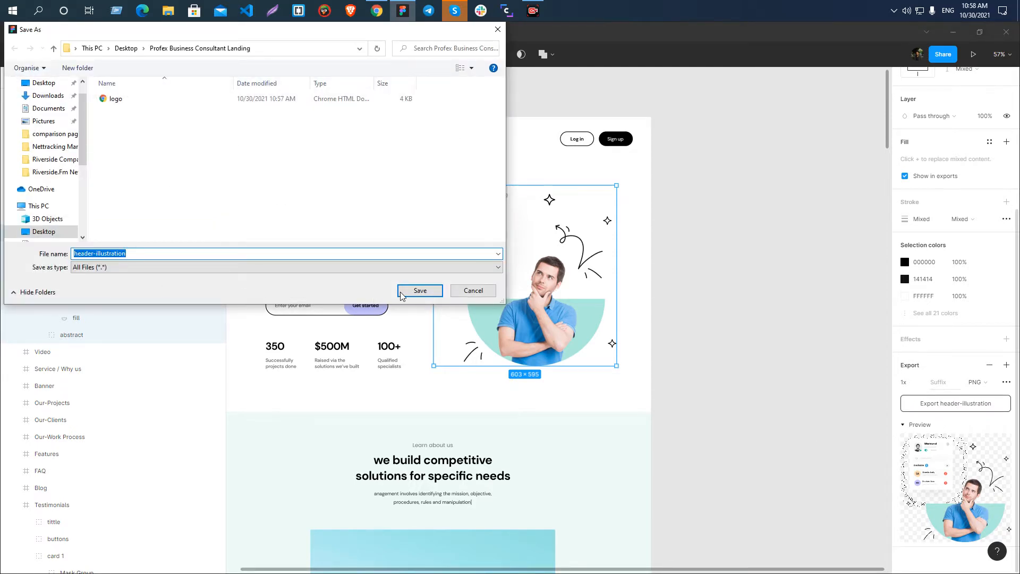
pyautogui.click(401, 293)
# Place the exported header-illustration image on the empty canvas beside the landing page frame.
pyautogui.scroll(-3, 349, 254)
pyautogui.click(718, 271)
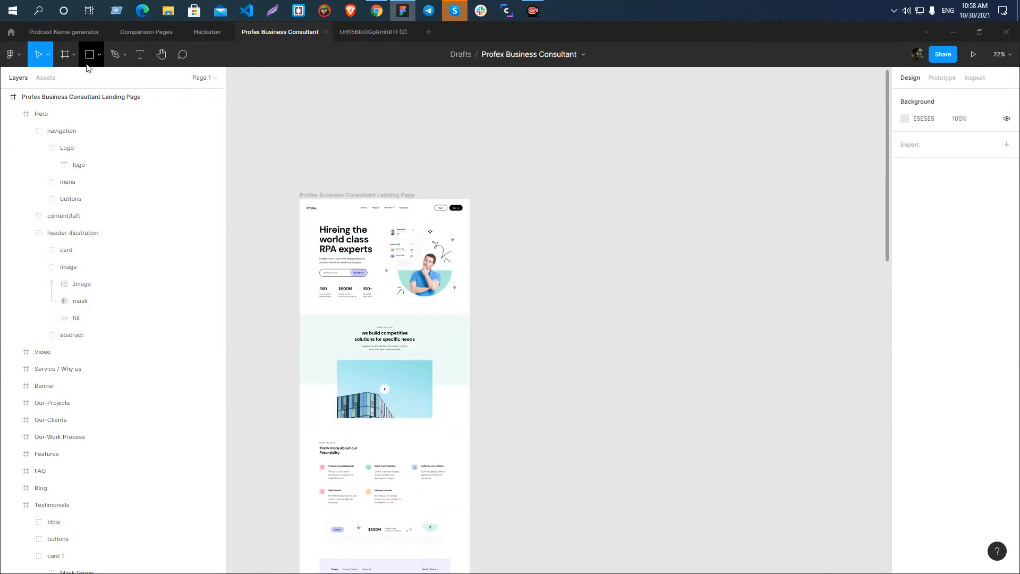
pyautogui.click(99, 55)
pyautogui.click(88, 154)
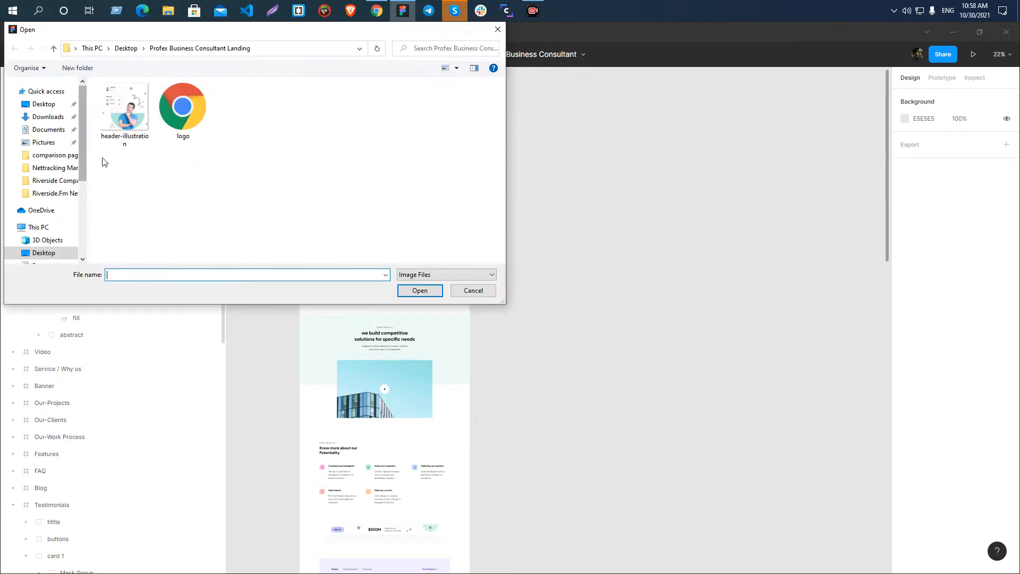
pyautogui.click(124, 109)
pyautogui.click(420, 290)
pyautogui.click(723, 240)
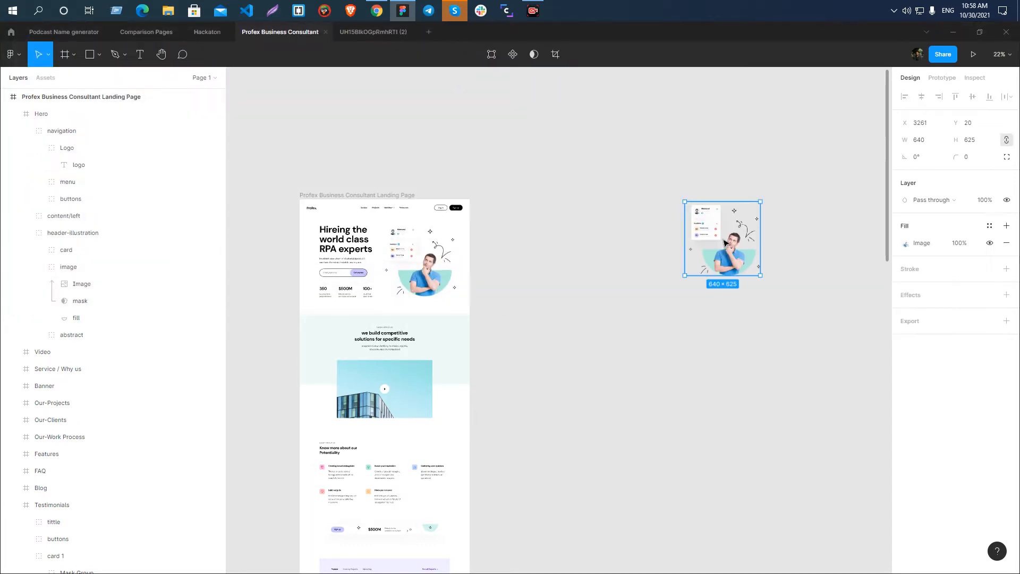
# Examine the placed header-illustration image closely, especially the card's edges and the shadow around it.
pyautogui.hotkey('shift', '2')
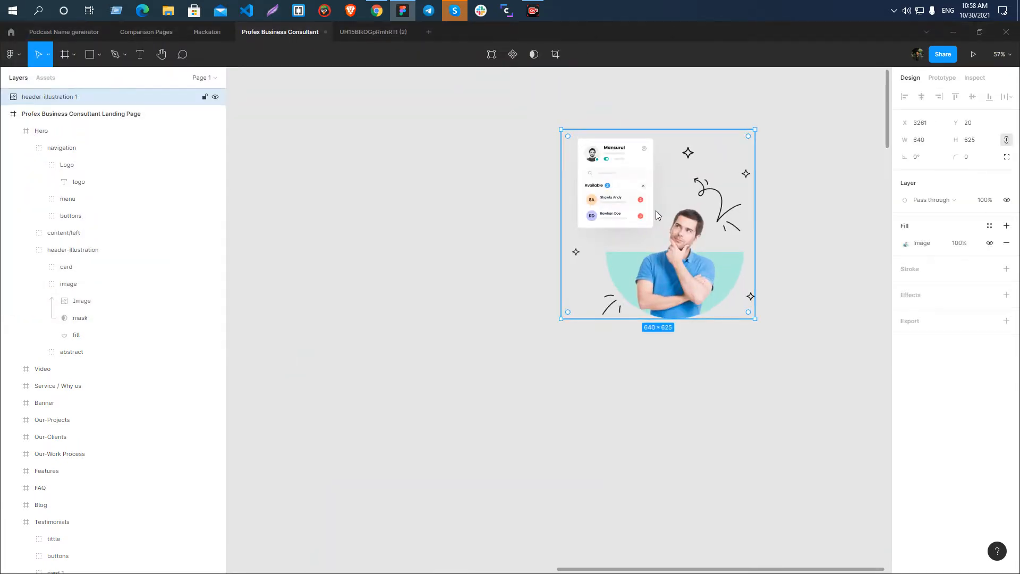
pyautogui.scroll(3, 645, 222)
pyautogui.scroll(-3, 504, 219)
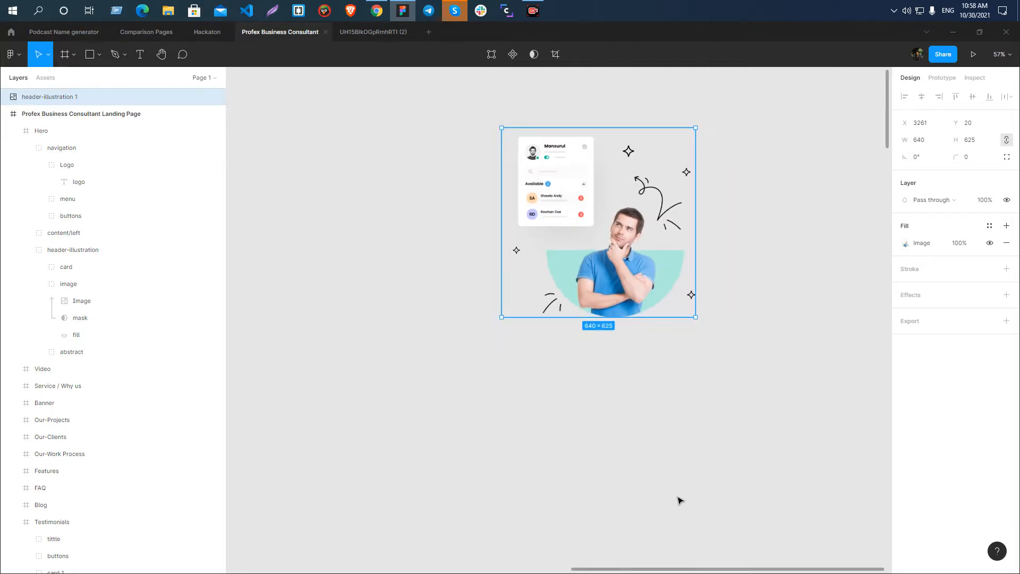
pyautogui.scroll(3, 546, 227)
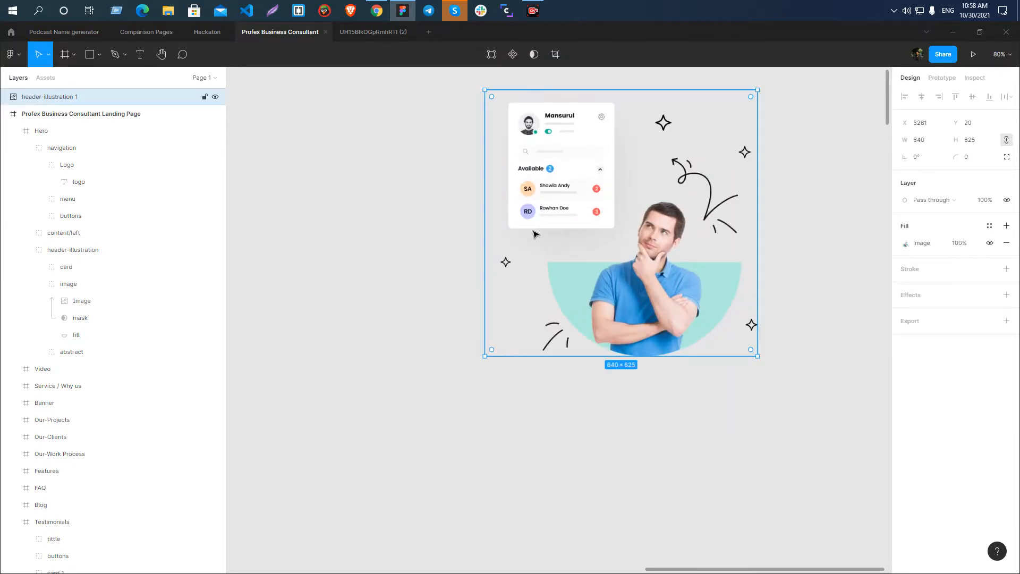
pyautogui.scroll(-3, 535, 235)
pyautogui.scroll(3, 610, 356)
pyautogui.click(611, 355)
pyautogui.click(584, 175)
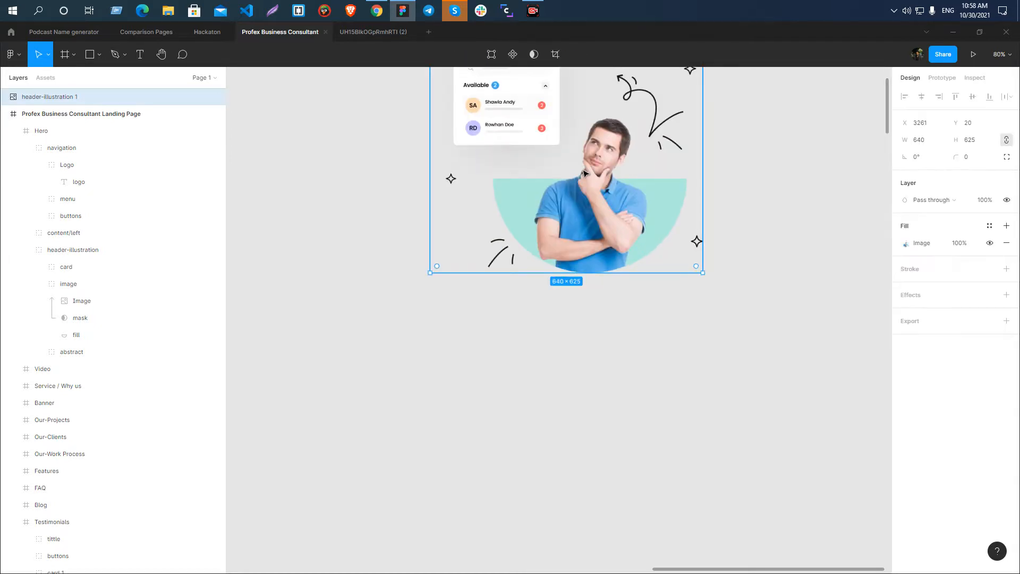
pyautogui.scroll(3, 584, 173)
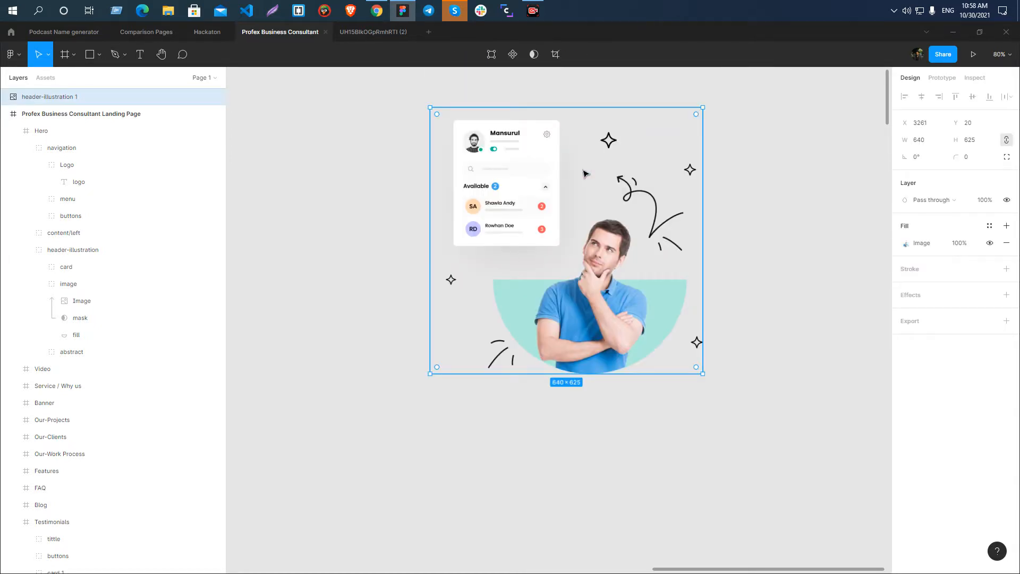
pyautogui.scroll(3, 584, 173)
pyautogui.scroll(-2, 583, 171)
pyautogui.scroll(4, 531, 181)
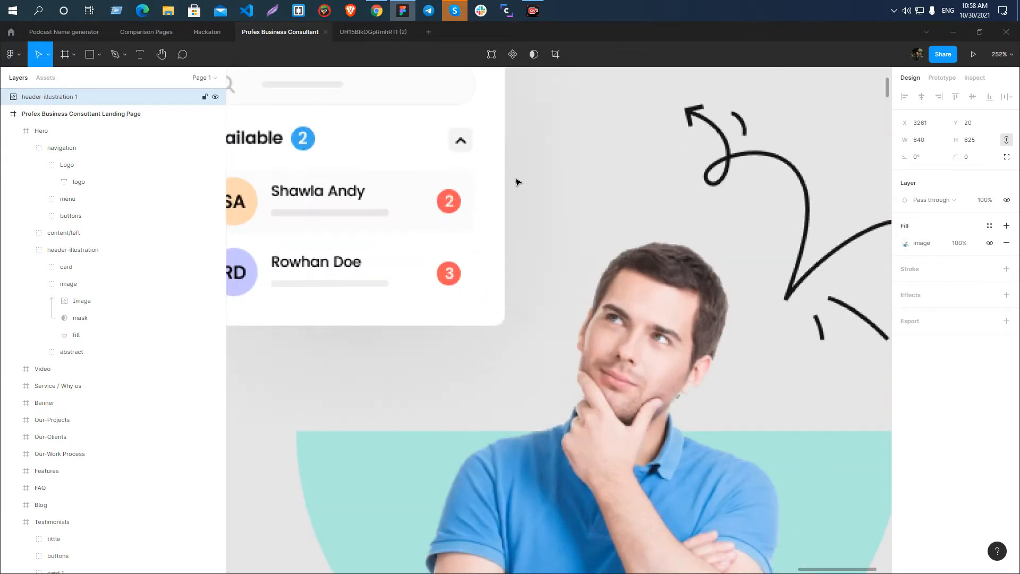
pyautogui.scroll(-5, 519, 182)
pyautogui.click(736, 226)
pyautogui.click(601, 208)
pyautogui.click(795, 241)
pyautogui.scroll(-2, 532, 249)
pyautogui.click(518, 244)
pyautogui.scroll(2, 518, 243)
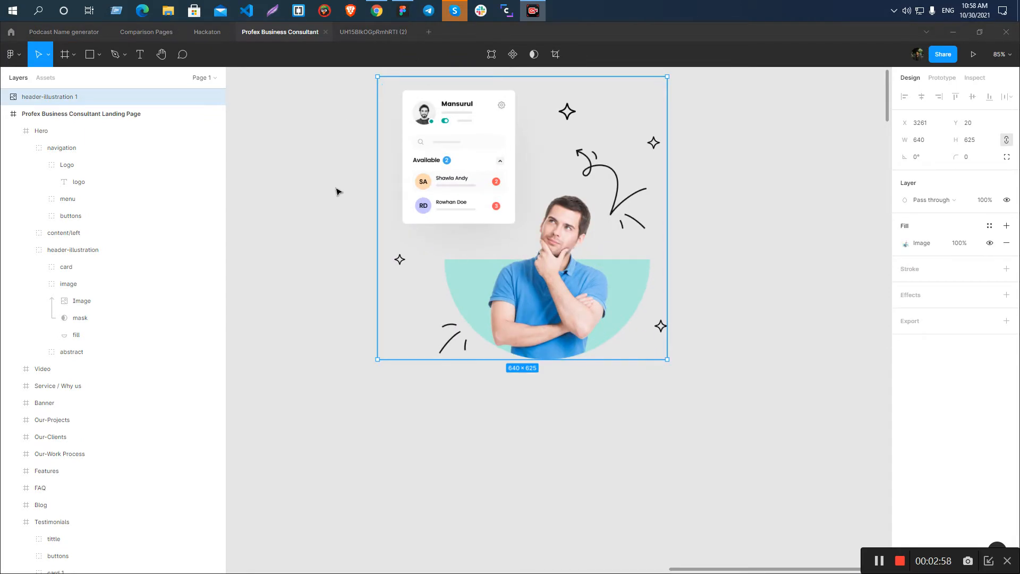
# Inspect the card's background rectangle and its shadow in the hero section's original illustration.
pyautogui.scroll(-3, 703, 319)
pyautogui.scroll(-2, 635, 390)
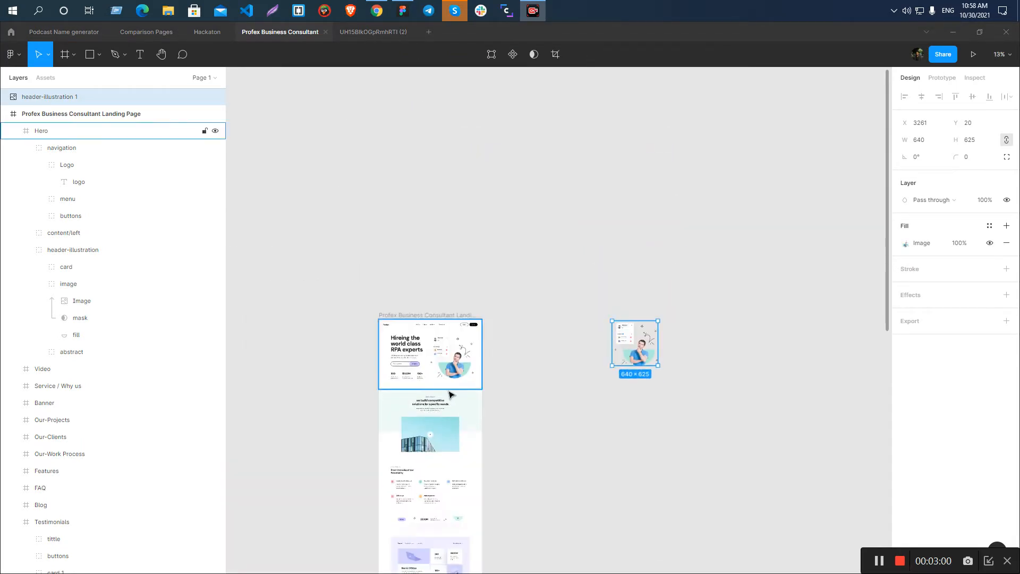
pyautogui.scroll(5, 448, 392)
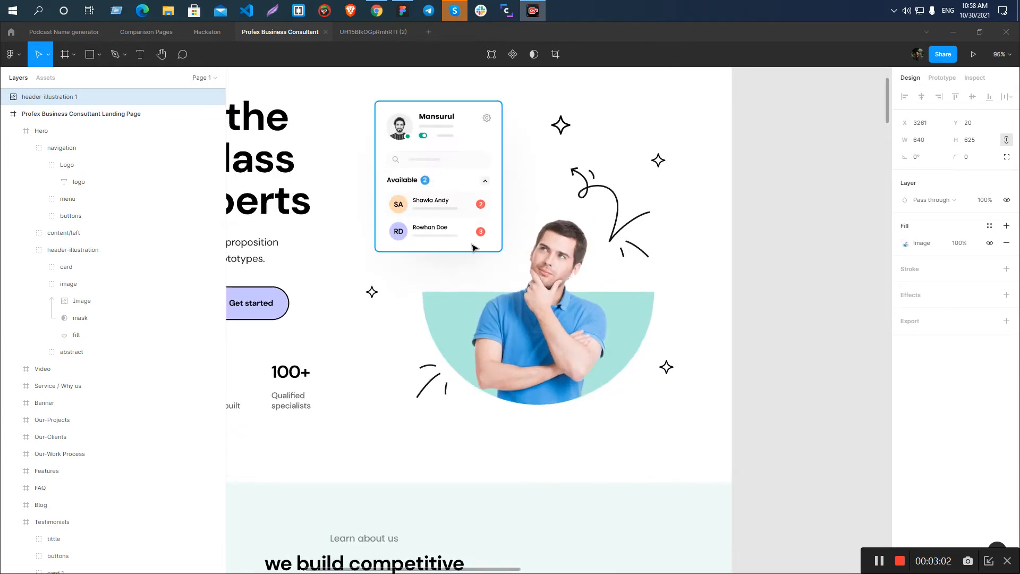
pyautogui.keyDown('ctrl'); pyautogui.click(466, 244); pyautogui.keyUp('ctrl')
pyautogui.scroll(-3, 721, 285)
pyautogui.click(726, 284)
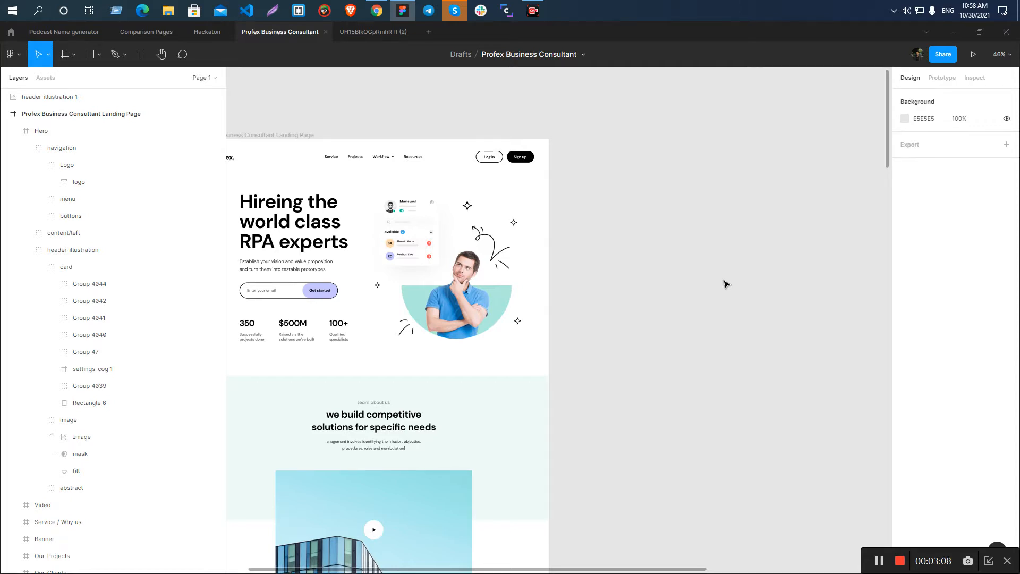
pyautogui.keyDown('ctrl'); pyautogui.click(425, 233); pyautogui.keyUp('ctrl')
pyautogui.click(574, 276)
pyautogui.press('Print')
pyautogui.moveTo(374, 184)
pyautogui.mouseDown()
pyautogui.moveTo(402, 280)
pyautogui.moveTo(528, 350)
pyautogui.moveTo(527, 373)
pyautogui.mouseUp()
pyautogui.moveTo(373, 277); pyautogui.dragTo(342, 277)
pyautogui.moveTo(523, 277); pyautogui.dragTo(547, 278)
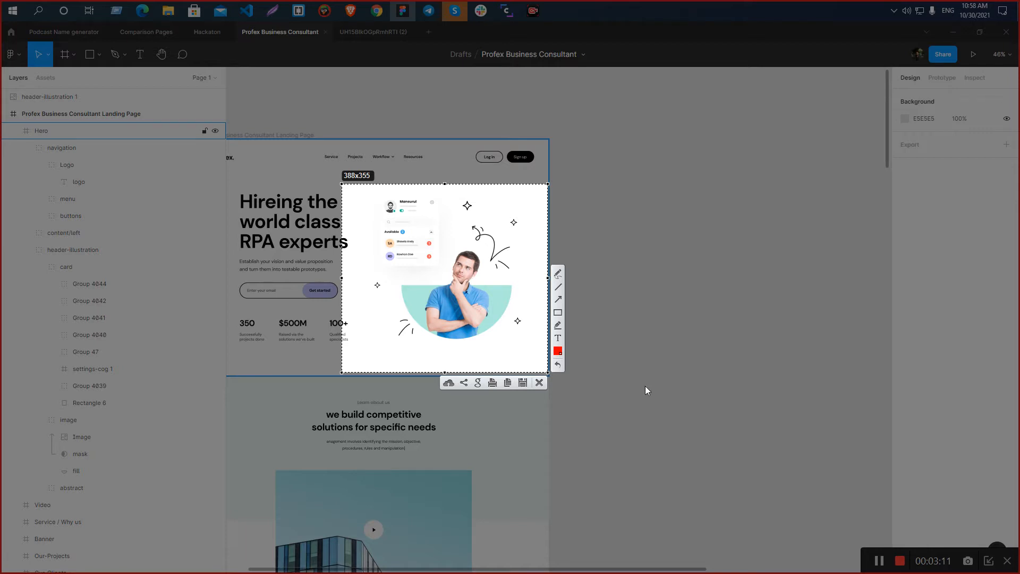
pyautogui.click(539, 383)
# Compare the header-illustration group in the hero section with the exported image placed beside the landing page.
pyautogui.click(445, 257)
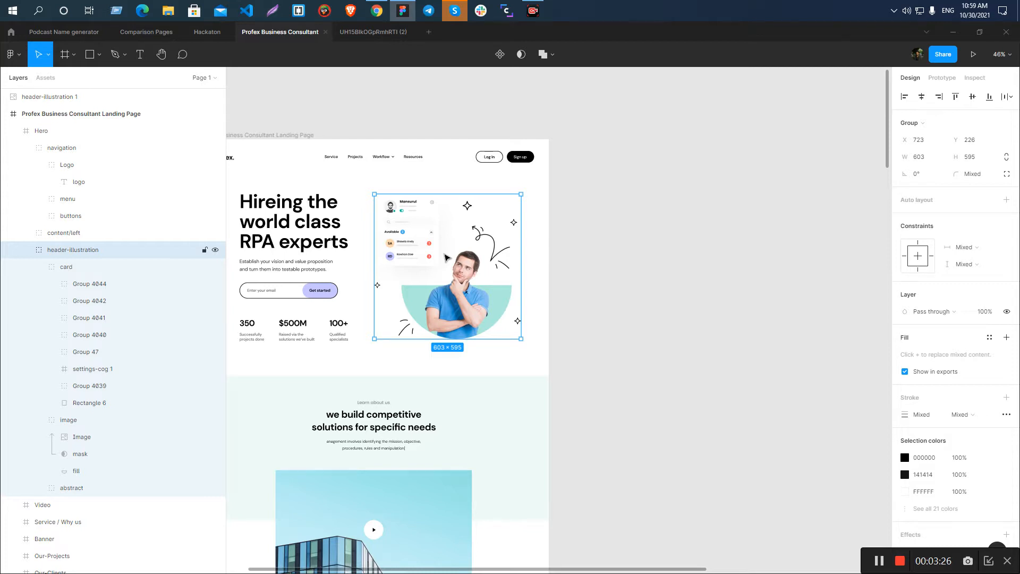
pyautogui.scroll(-10, 567, 289)
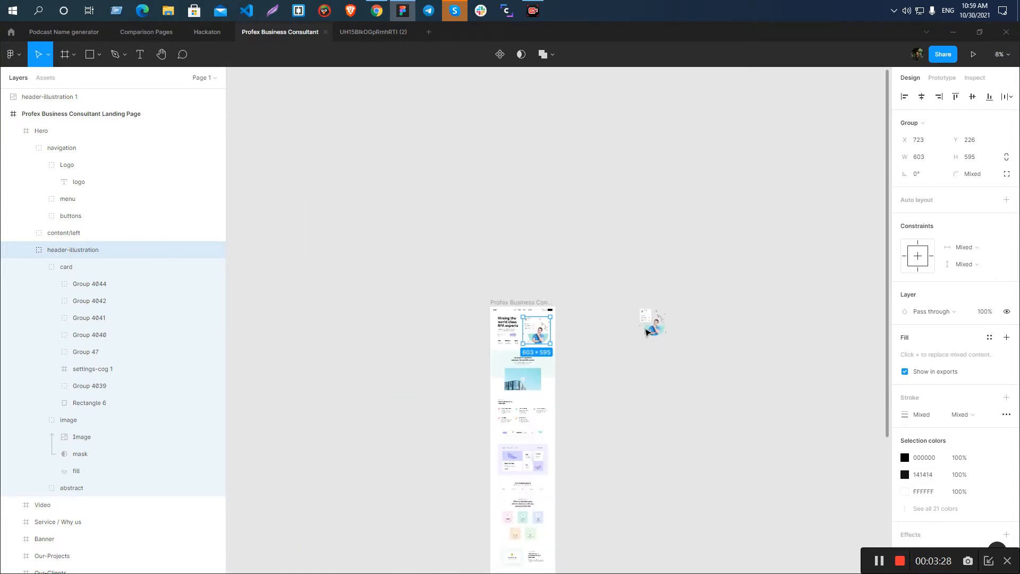
pyautogui.click(653, 326)
pyautogui.scroll(3, 687, 371)
pyautogui.scroll(4, 539, 368)
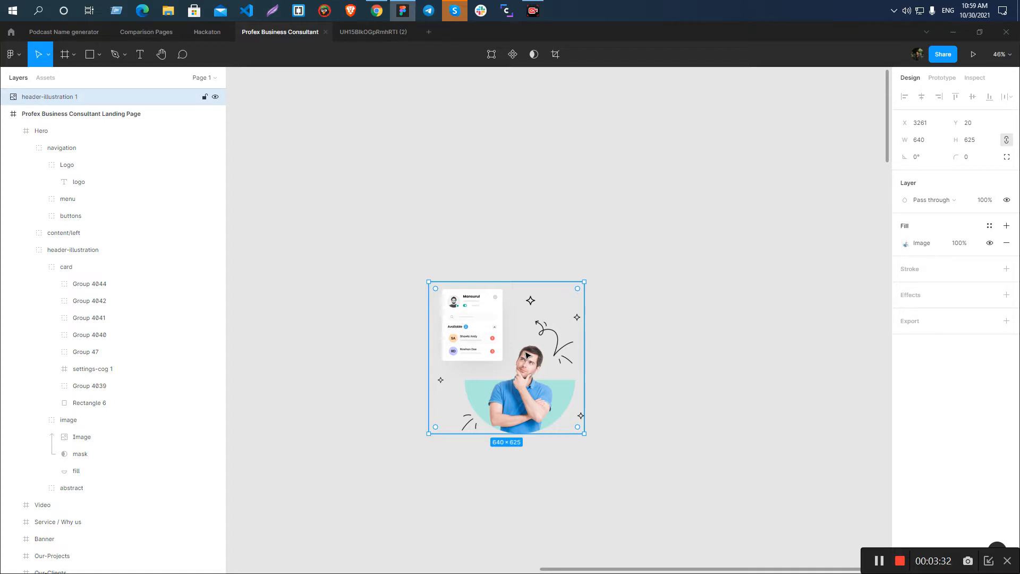
pyautogui.scroll(-5, 555, 182)
pyautogui.click(616, 293)
pyautogui.click(556, 245)
pyautogui.click(639, 339)
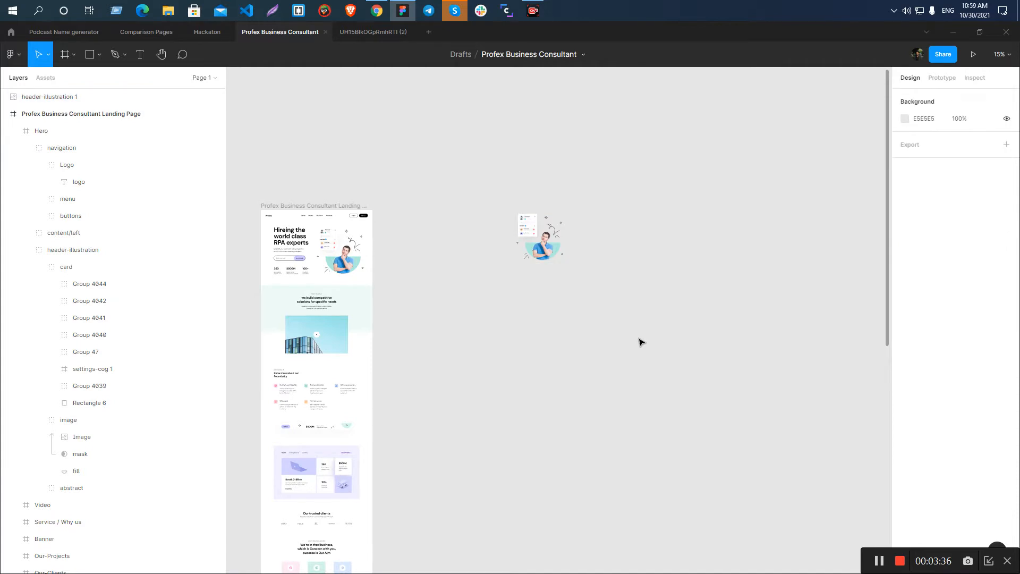
pyautogui.scroll(3, 552, 249)
pyautogui.scroll(-5, 563, 250)
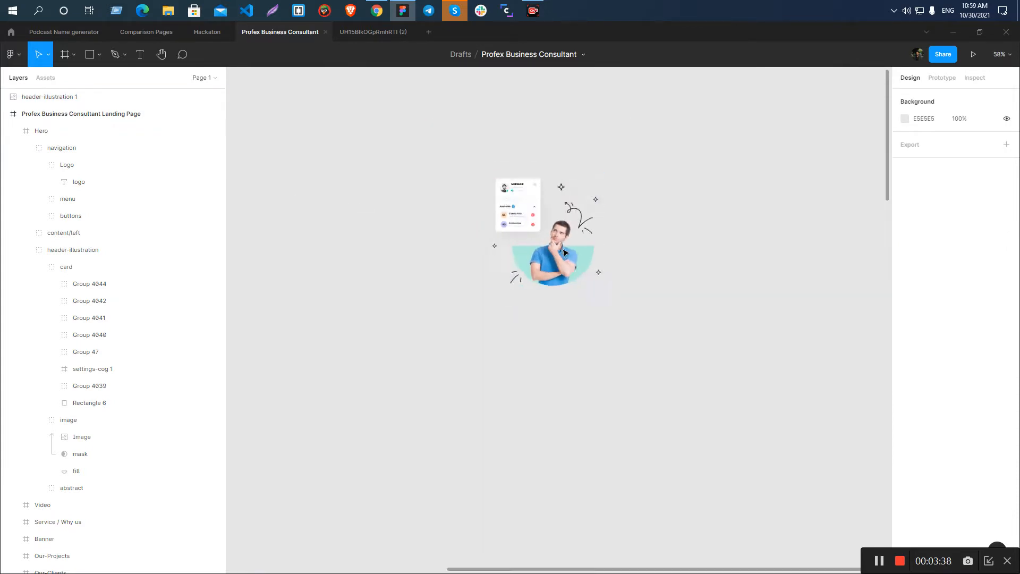
pyautogui.scroll(6, 364, 255)
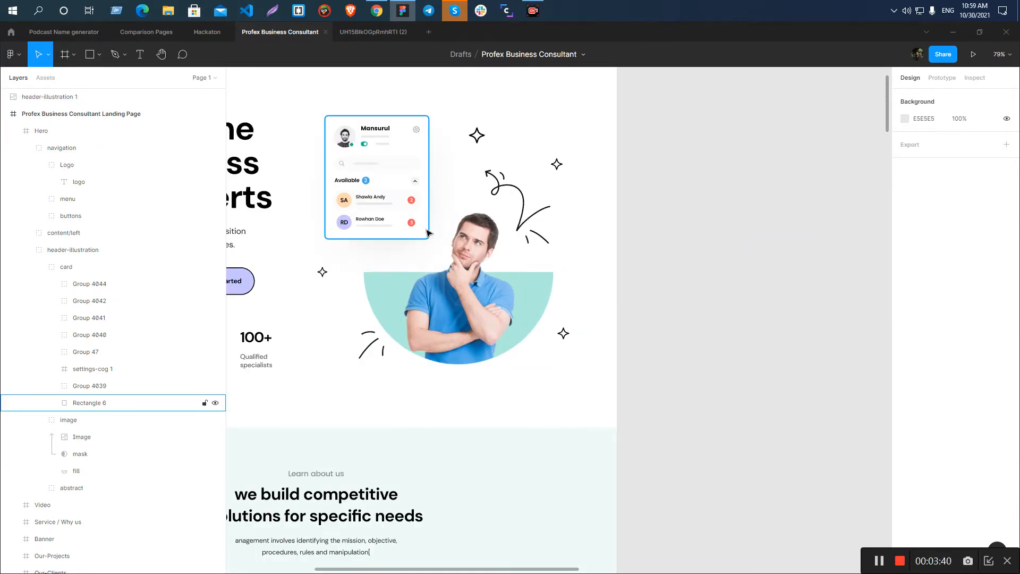
# Hide the shadow effect on the background rectangle of the header illustration's card.
pyautogui.click(418, 228)
pyautogui.click(989, 380)
pyautogui.click(733, 349)
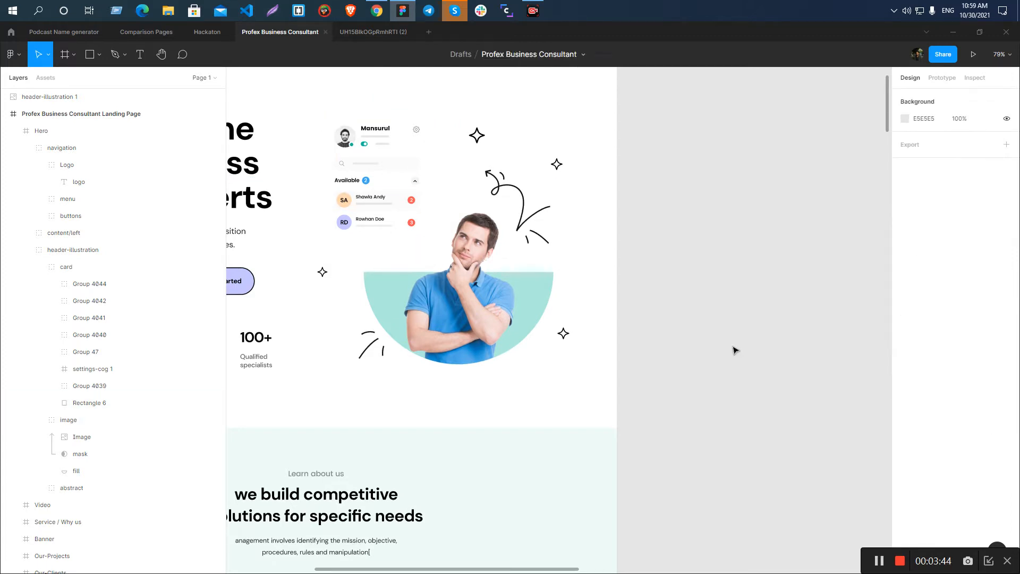
# Select the header-illustration group and check the card's appearance without its shadow.
pyautogui.click(402, 230)
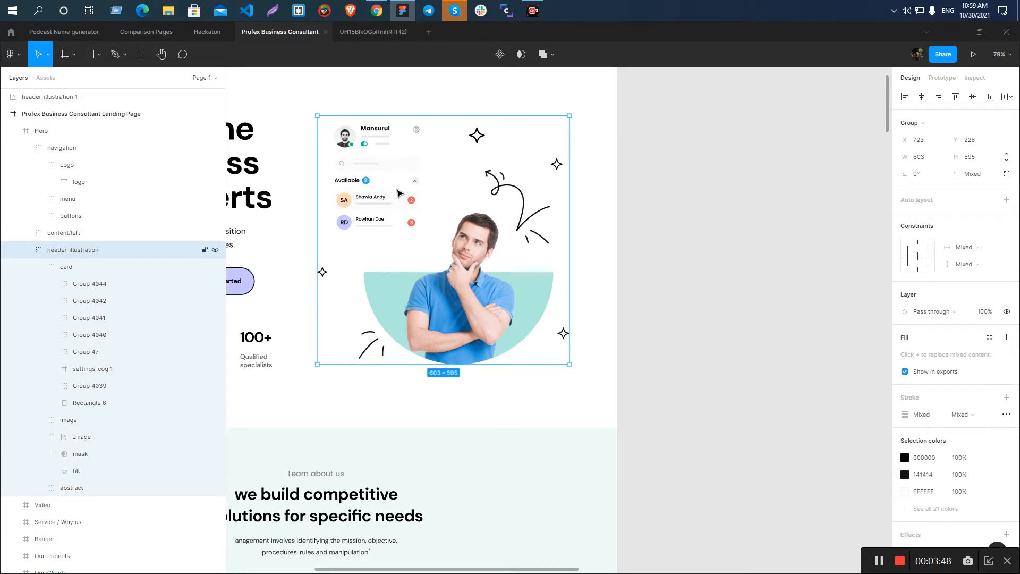
pyautogui.scroll(5, 439, 267)
pyautogui.scroll(-3, 478, 282)
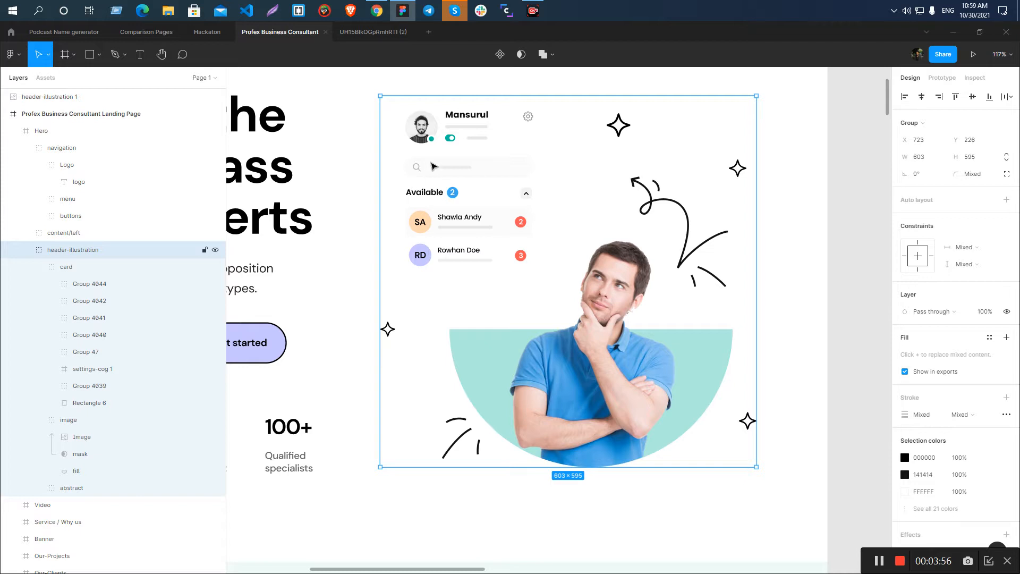
pyautogui.scroll(-4, 430, 163)
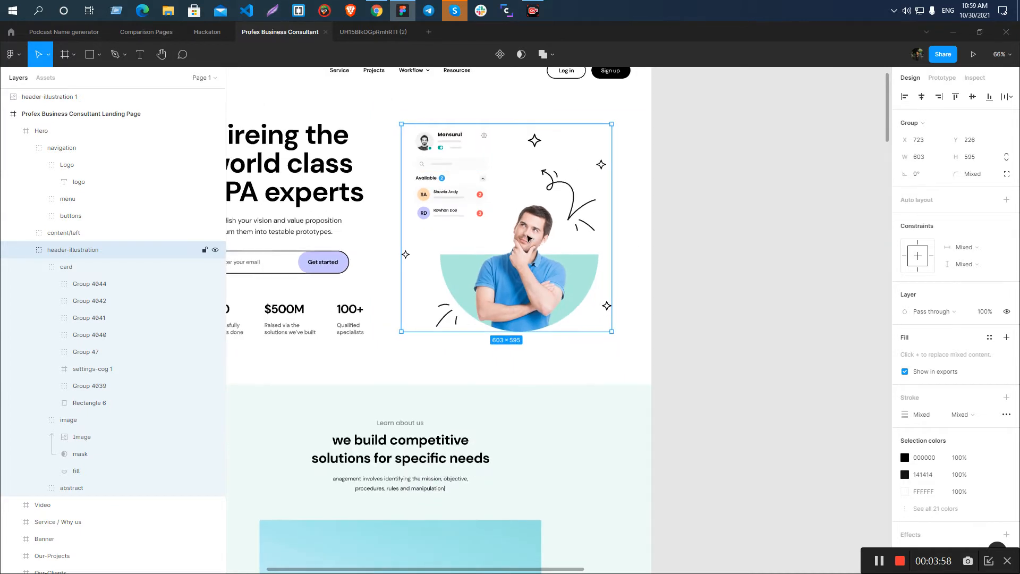
pyautogui.press('Print')
pyautogui.moveTo(503, 116); pyautogui.dragTo(619, 349)
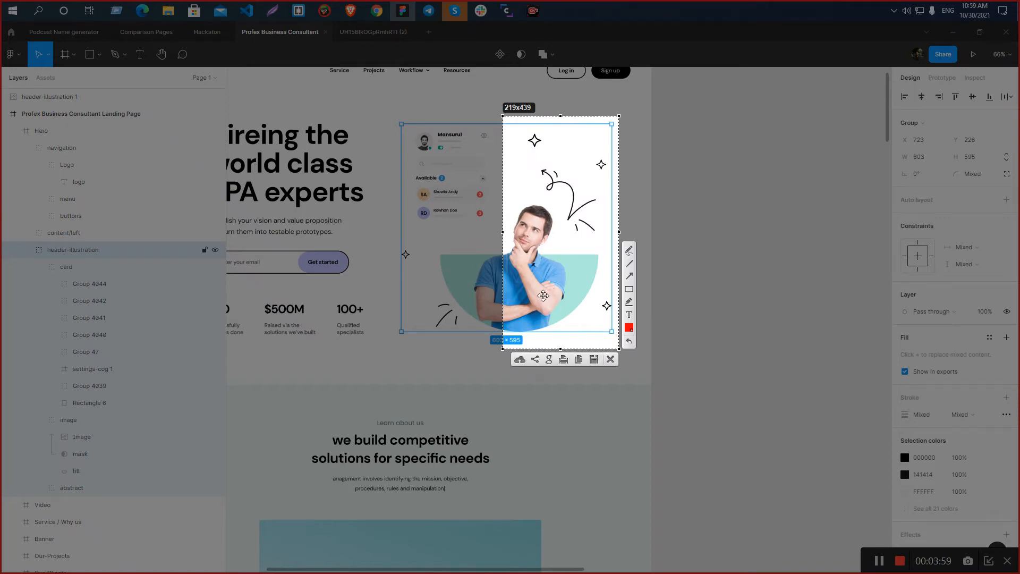
pyautogui.click(610, 360)
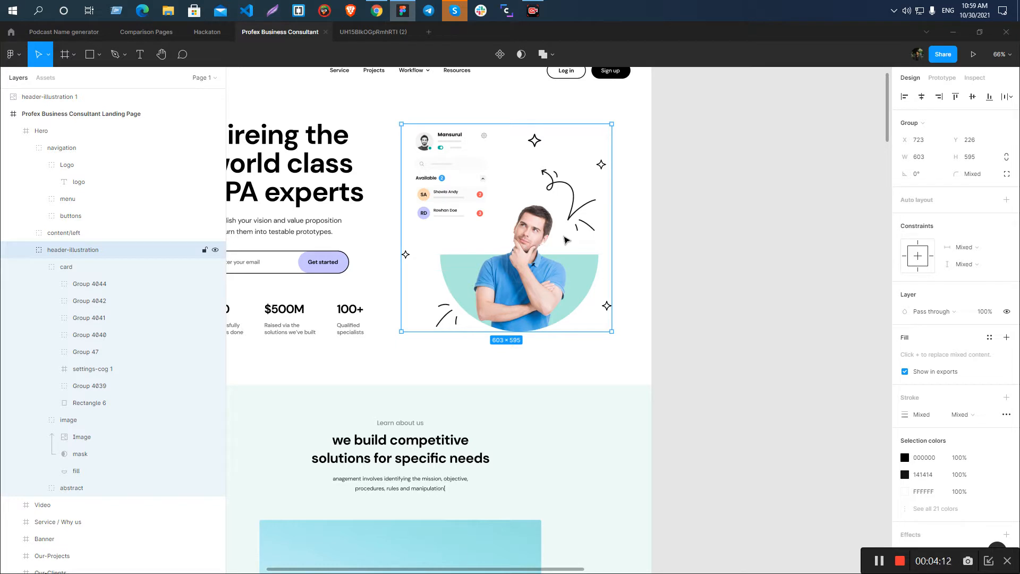
# Review the hero section's layout and reselect its header-illustration group to compare it with the exported copy.
pyautogui.scroll(-5, 511, 235)
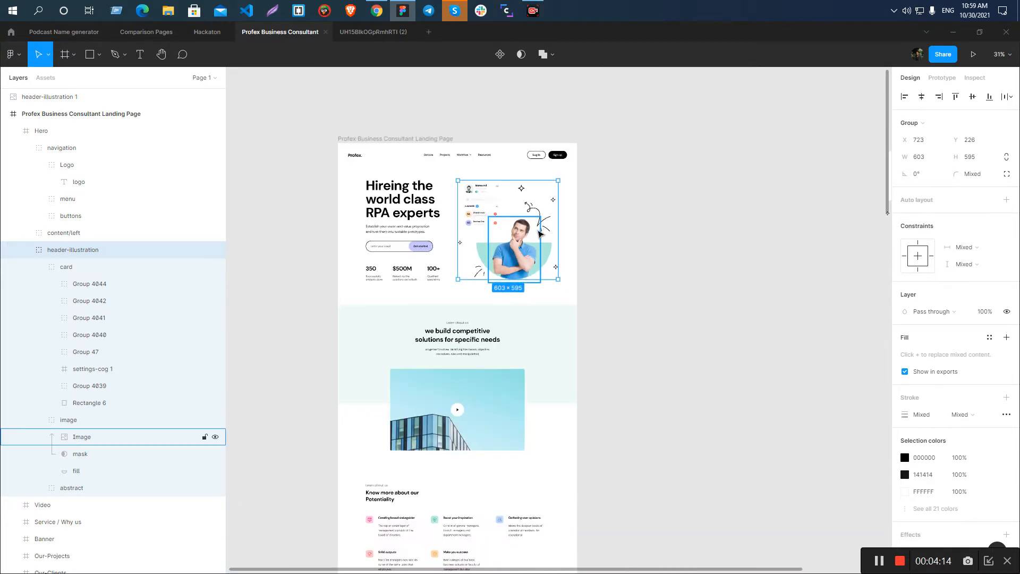
pyautogui.click(661, 287)
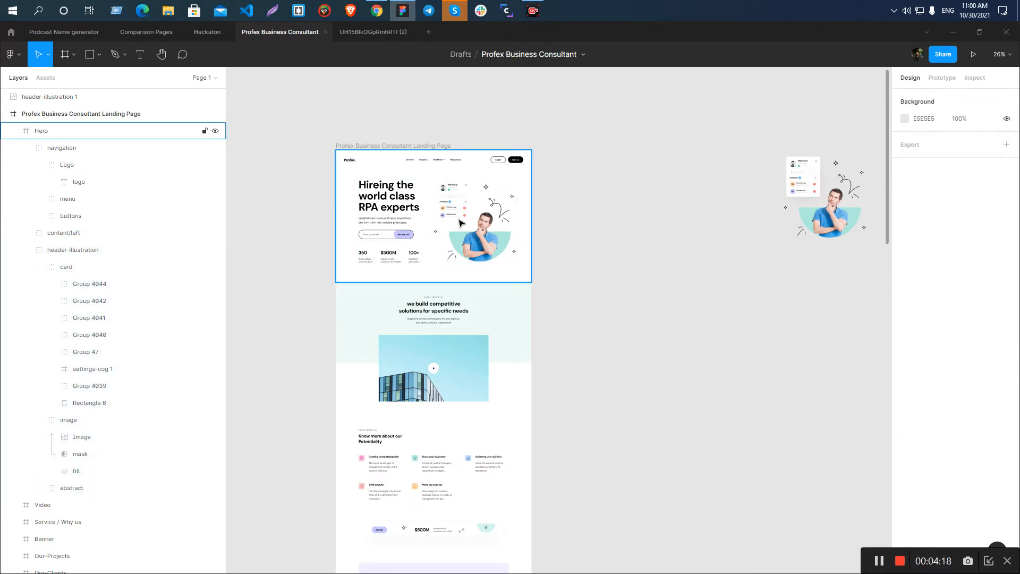
pyautogui.click(492, 232)
pyautogui.scroll(-3, 446, 221)
pyautogui.scroll(10, 335, 118)
pyautogui.scroll(-5, 444, 168)
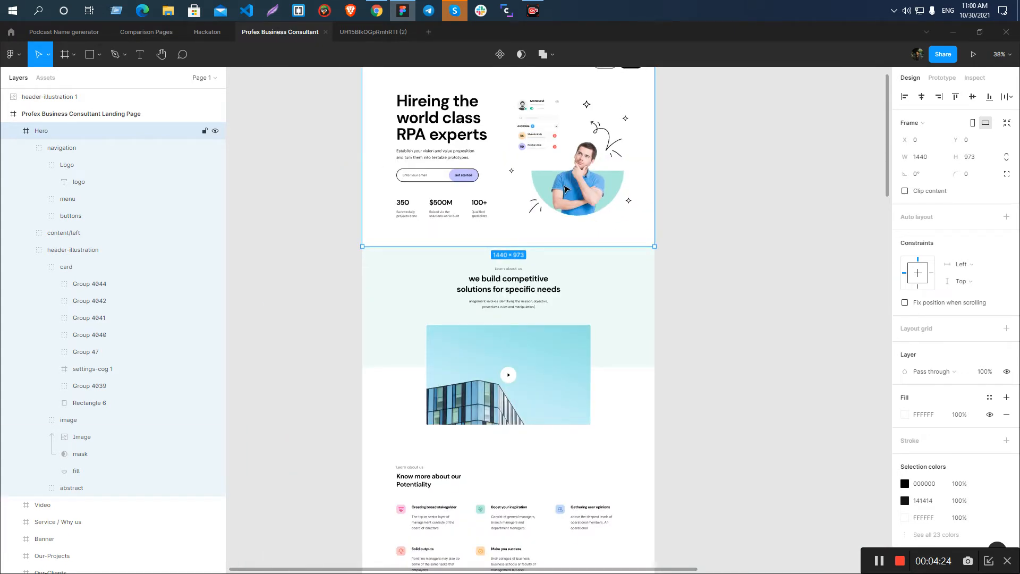
pyautogui.click(565, 188)
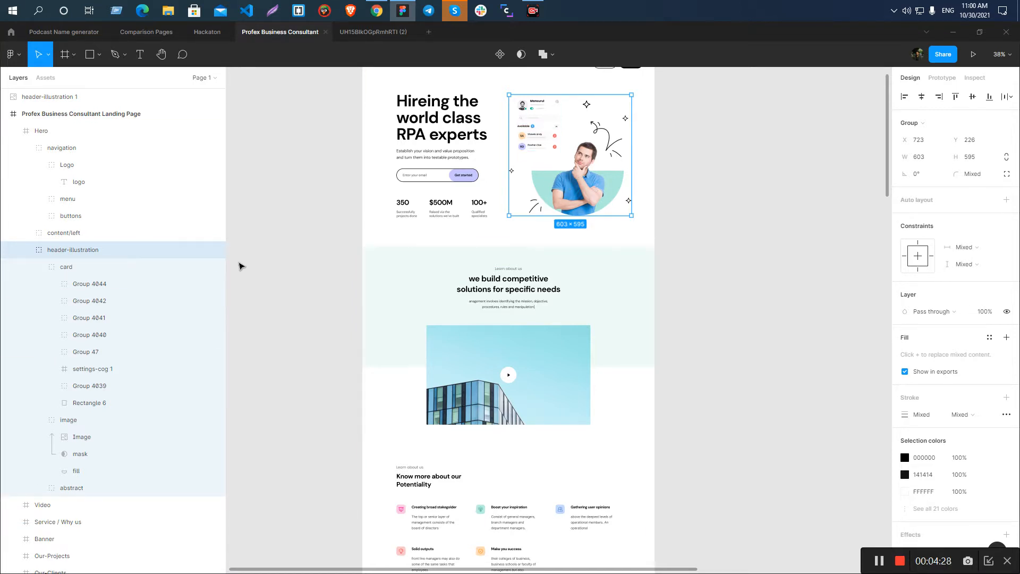
pyautogui.hotkey('shift', '2')
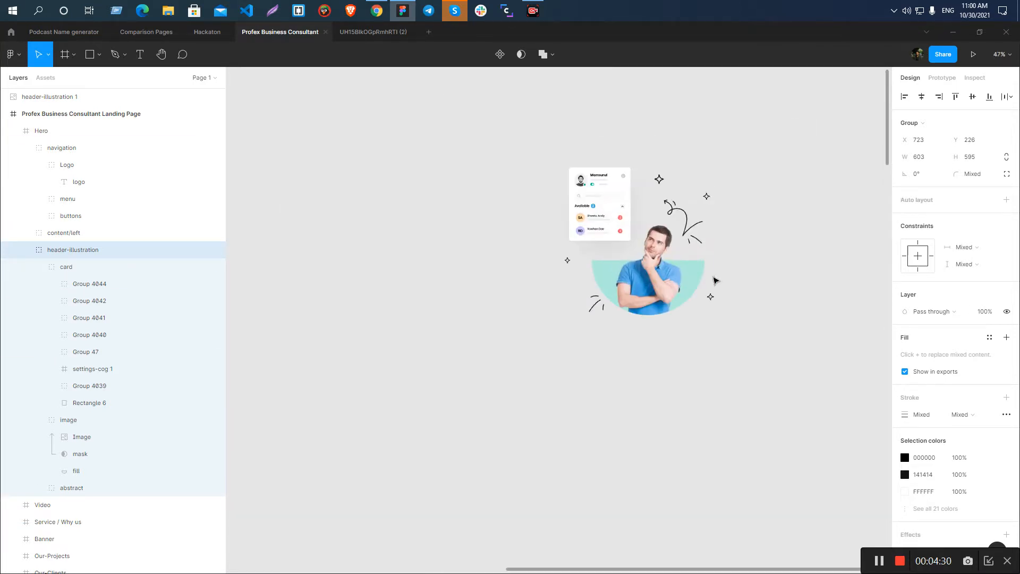
# Examine the shirt and arm area of the exported header illustration at high magnification for pixelation.
pyautogui.scroll(15, 566, 250)
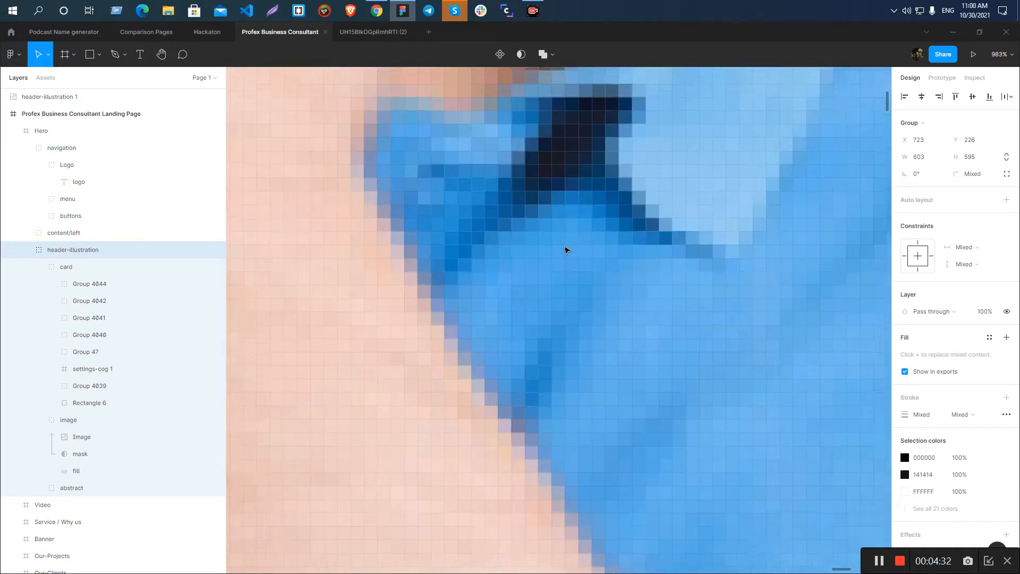
pyautogui.scroll(-5, 565, 250)
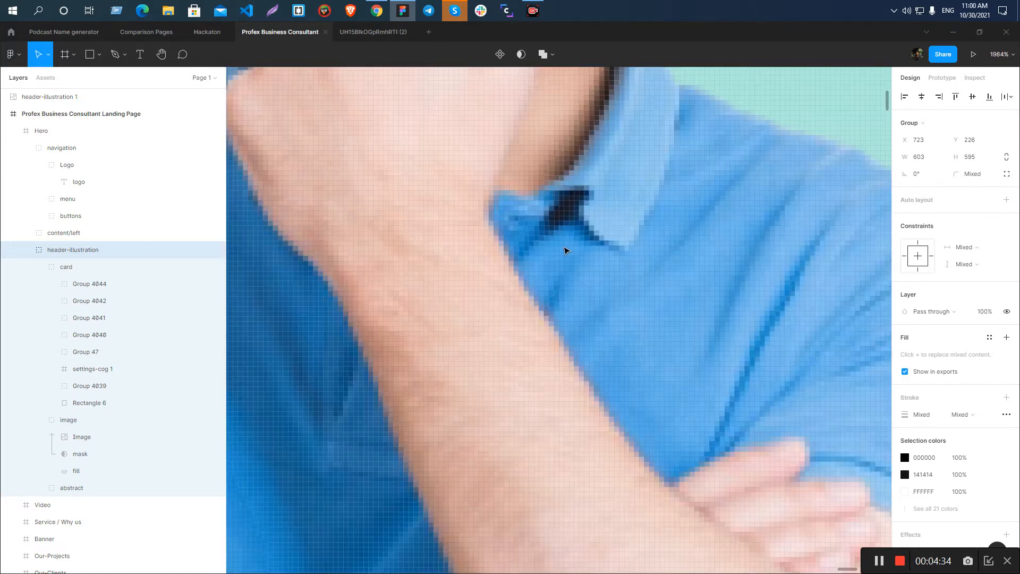
pyautogui.scroll(-15, 564, 248)
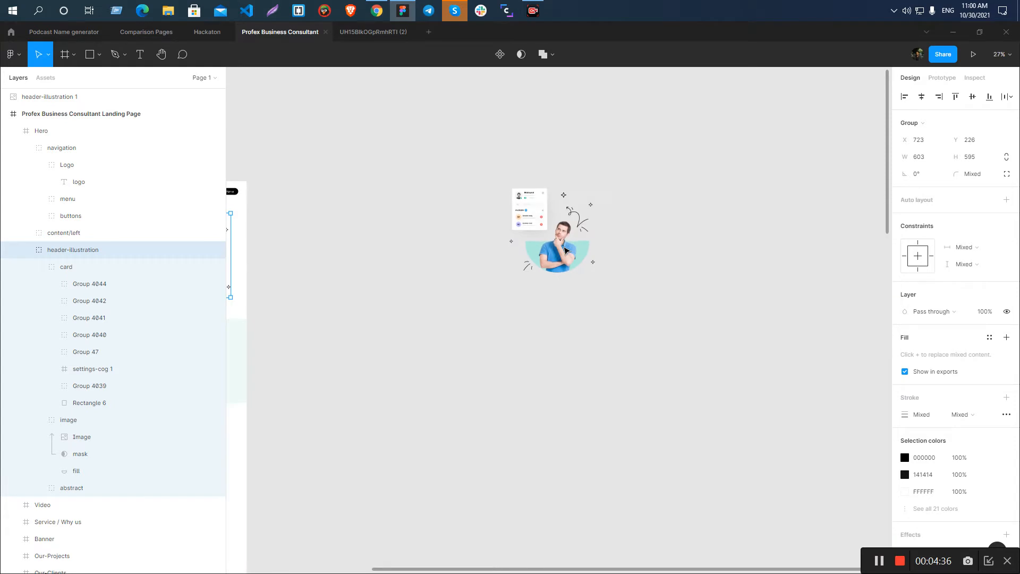
pyautogui.scroll(-3, 566, 249)
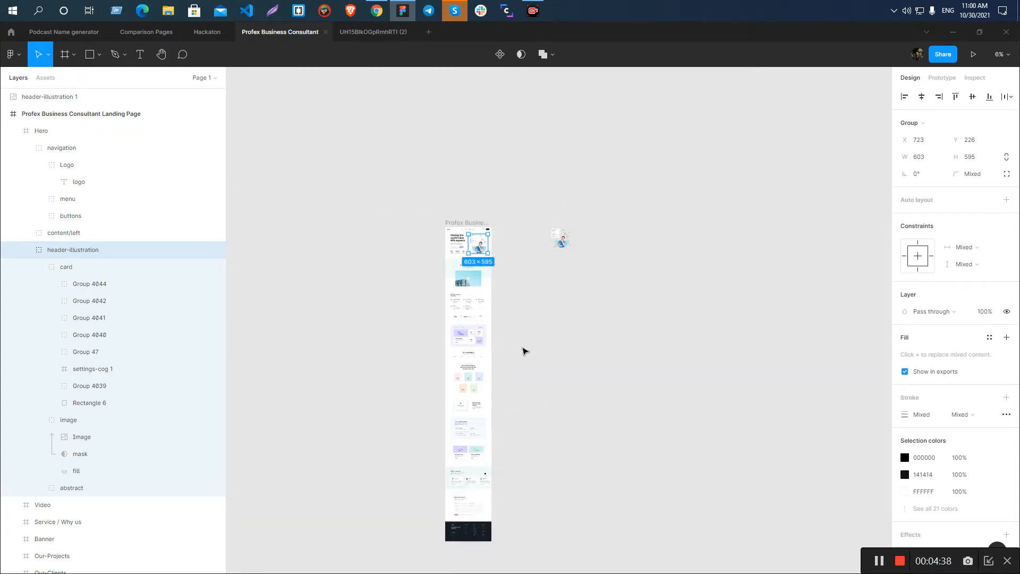
pyautogui.scroll(8, 567, 242)
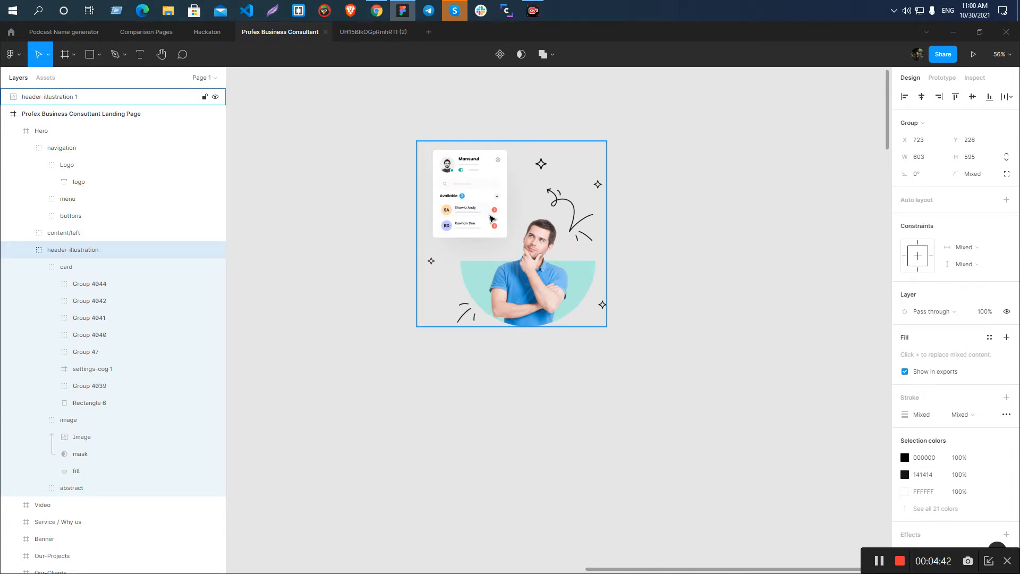
pyautogui.scroll(-8, 574, 215)
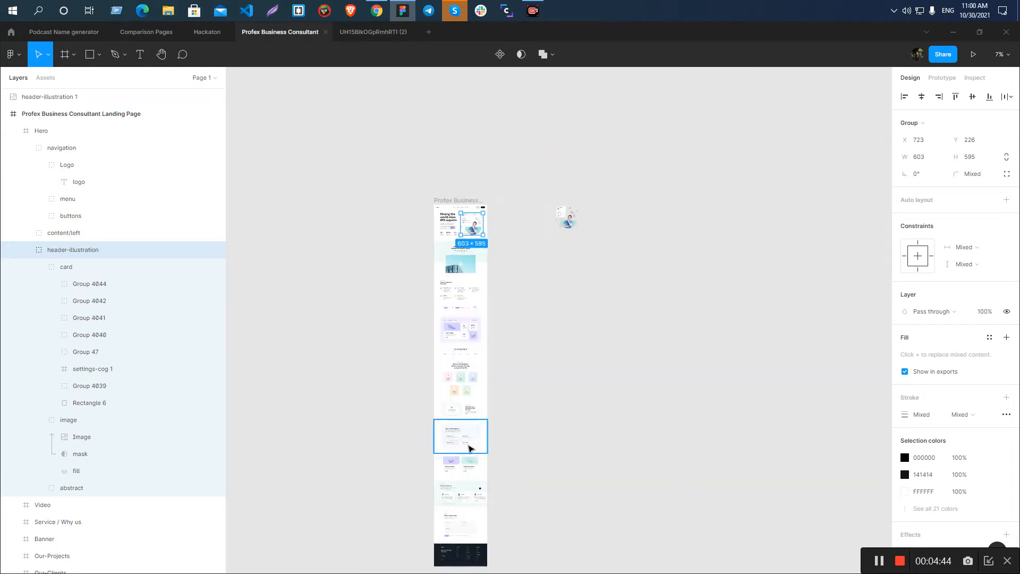
# Examine the edges of the van illustration on the "Rewrite your history" card at high magnification.
pyautogui.scroll(-3, 469, 448)
pyautogui.scroll(9, 494, 259)
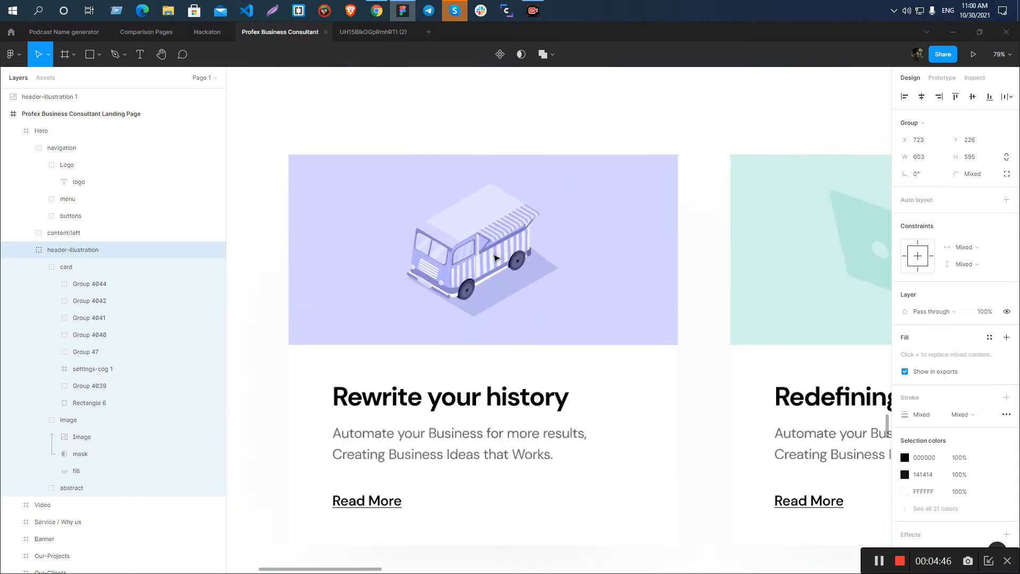
pyautogui.scroll(10, 494, 258)
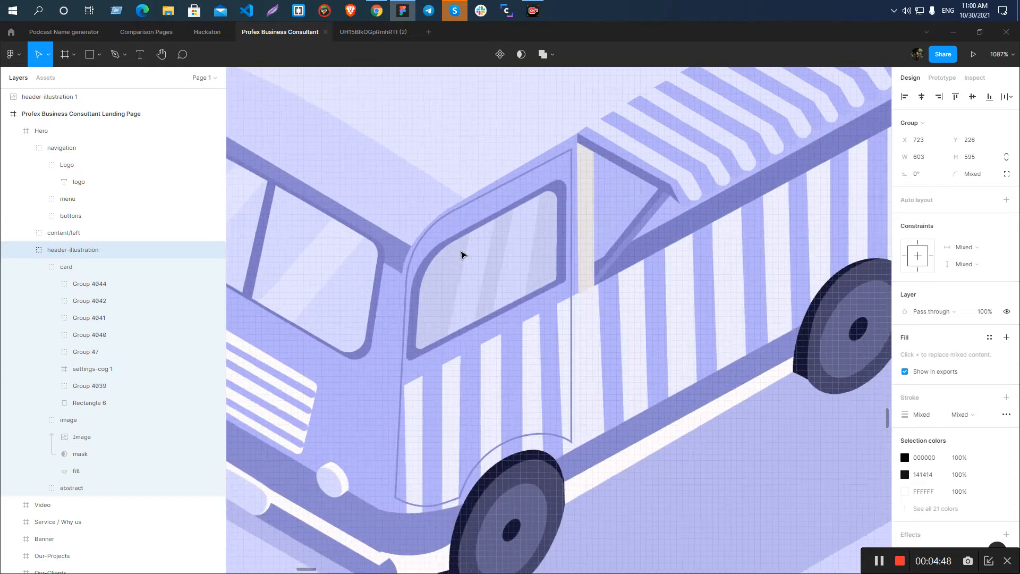
pyautogui.scroll(-4, 461, 255)
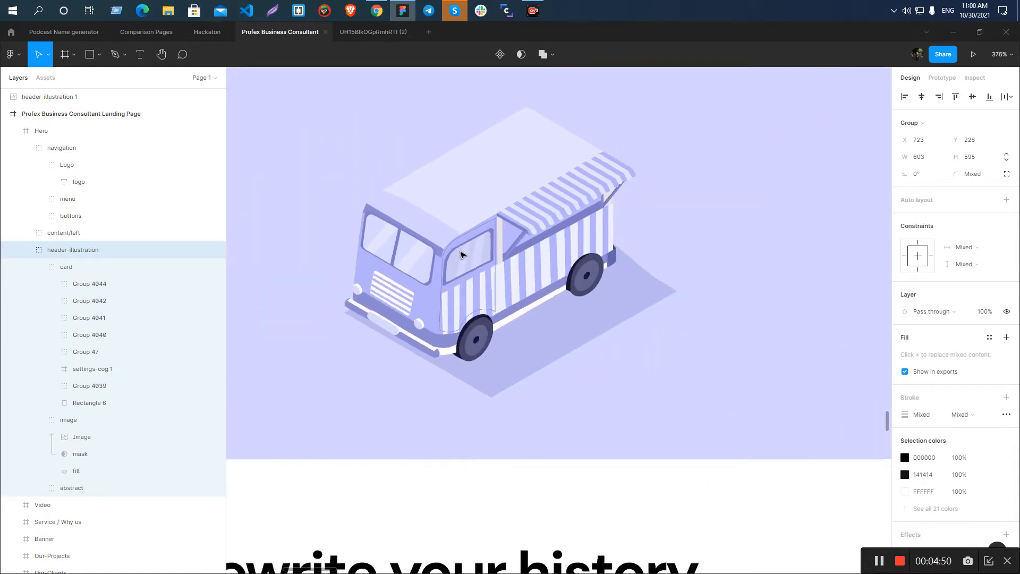
pyautogui.scroll(8, 461, 255)
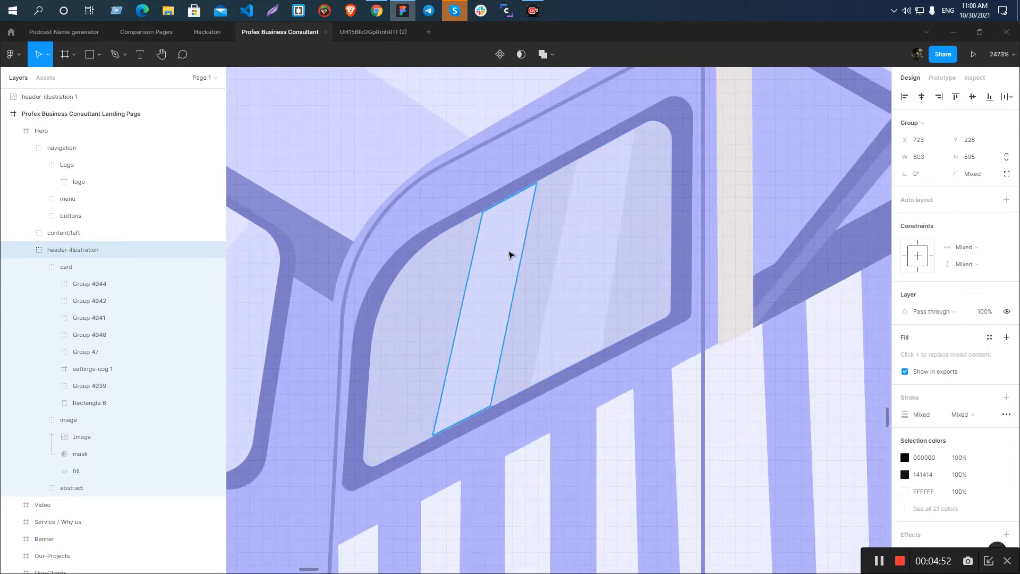
pyautogui.scroll(4, 509, 255)
pyautogui.scroll(-5, 509, 257)
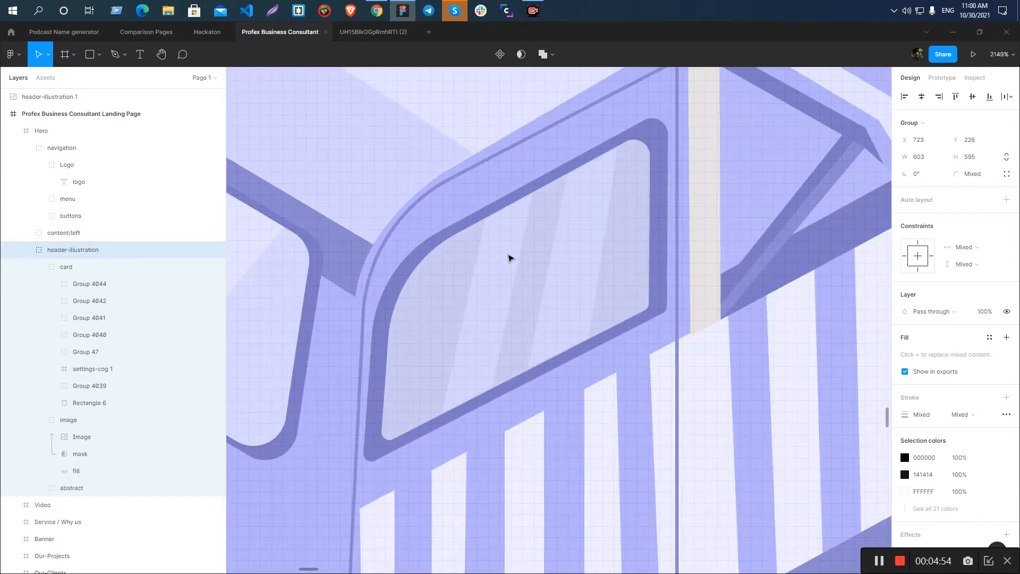
pyautogui.scroll(-4, 509, 258)
pyautogui.scroll(7, 509, 258)
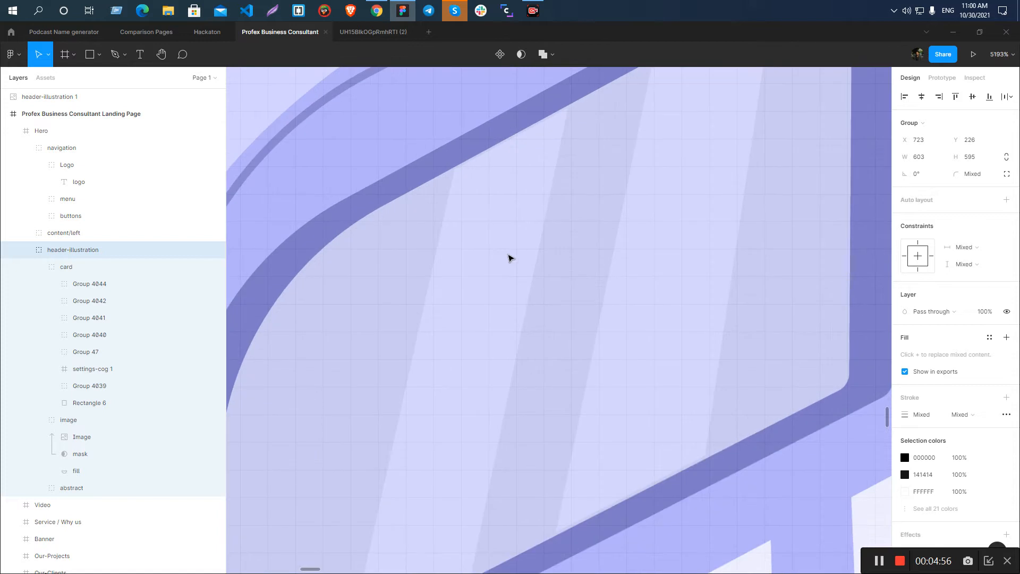
pyautogui.scroll(3, 508, 258)
pyautogui.scroll(-9, 528, 189)
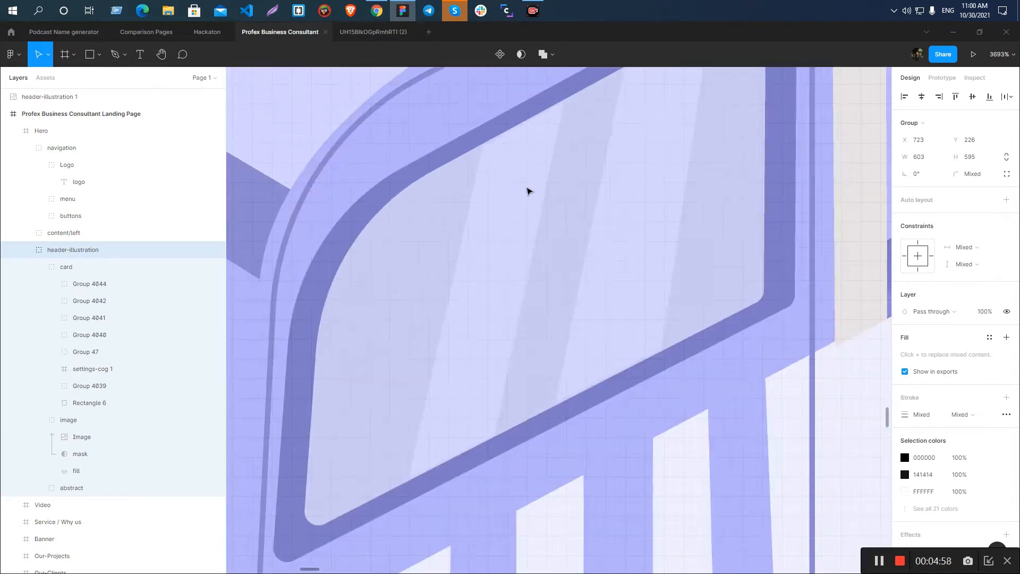
pyautogui.scroll(-14, 454, 215)
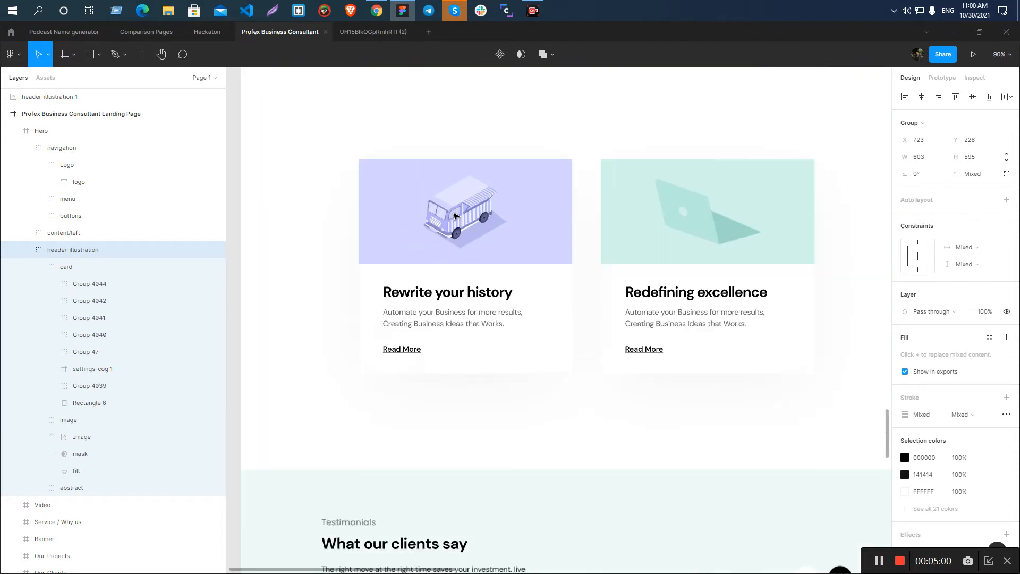
# Examine the man's face in the exported header illustration close up to judge the raster image's sharpness.
pyautogui.scroll(-3, 457, 224)
pyautogui.scroll(5, 590, 134)
pyautogui.scroll(6, 535, 404)
pyautogui.scroll(10, 552, 254)
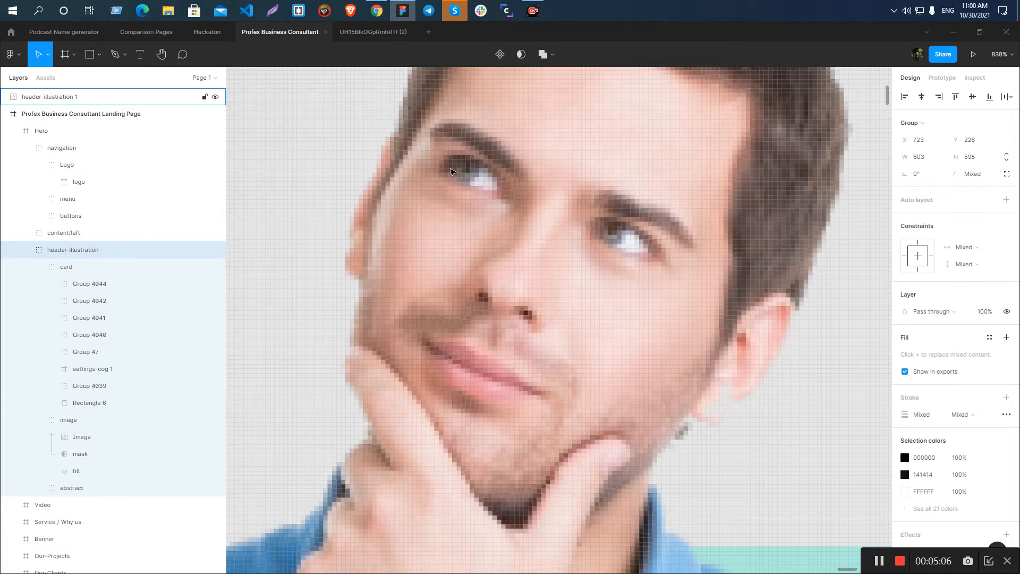
pyautogui.scroll(-10, 452, 172)
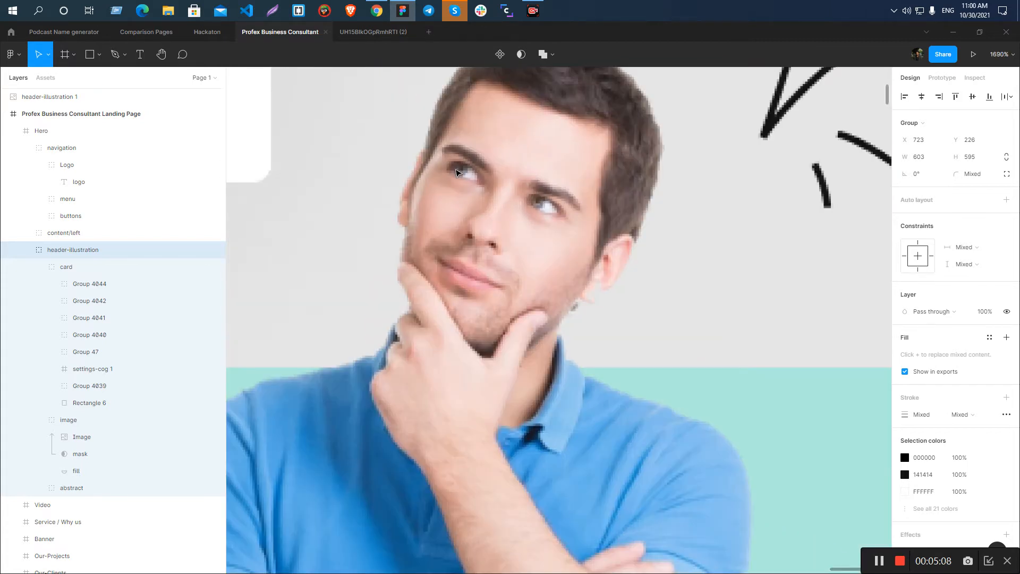
pyautogui.scroll(7, 471, 173)
pyautogui.scroll(12, 472, 173)
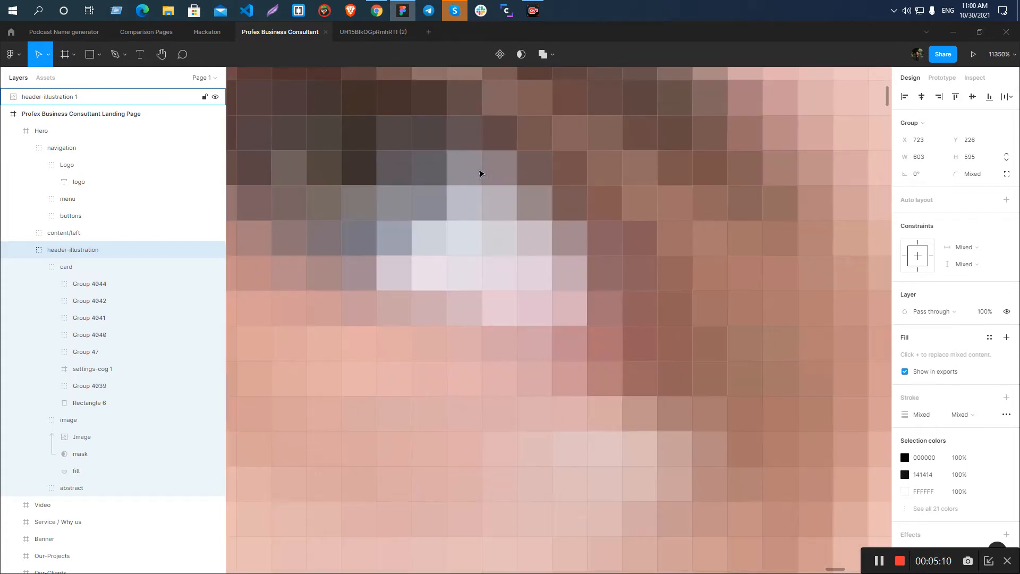
pyautogui.scroll(-12, 484, 175)
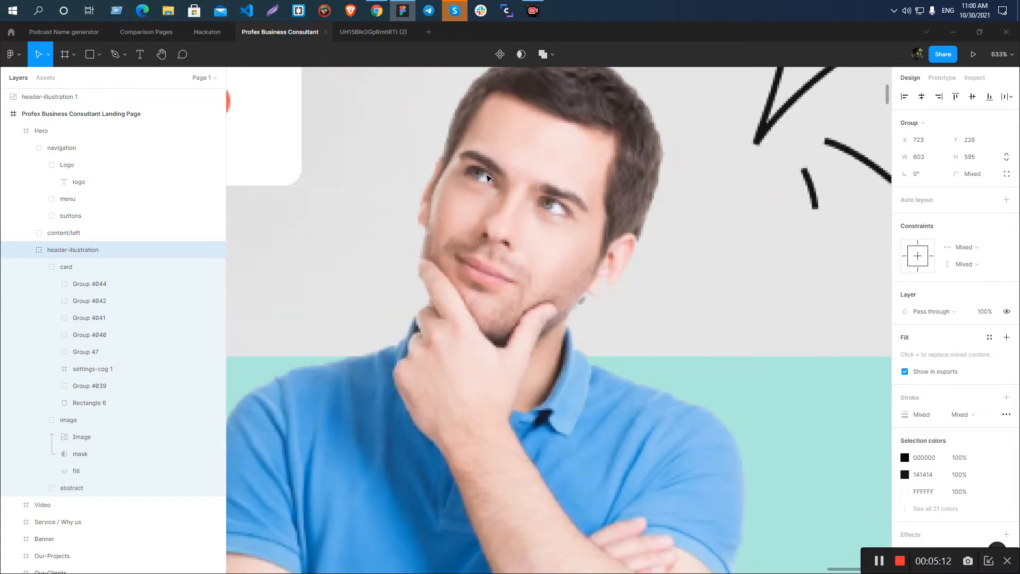
pyautogui.scroll(-12, 486, 177)
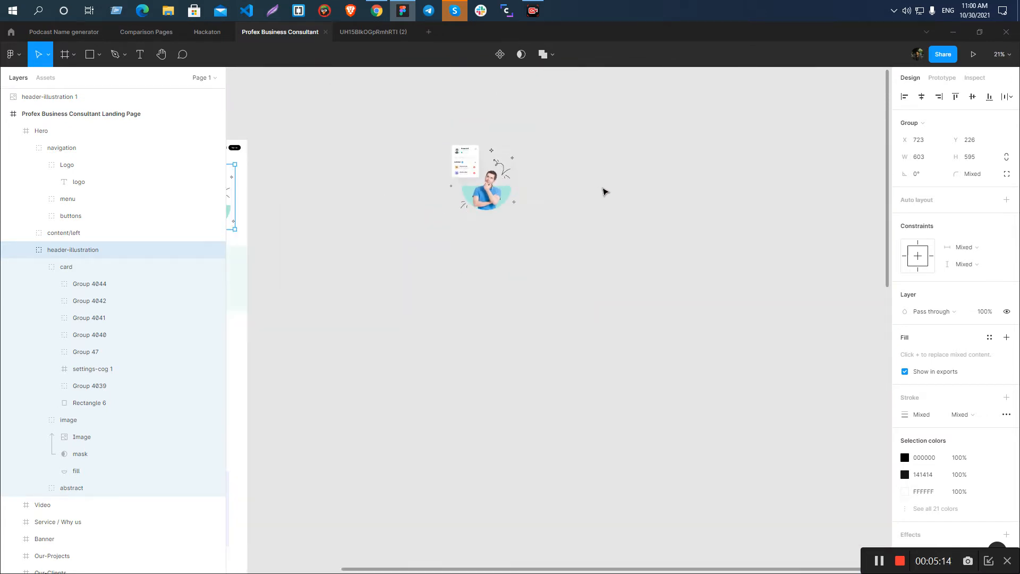
# Examine the laptop illustration in the projects section at high magnification to judge its edge sharpness.
pyautogui.scroll(3, 449, 208)
pyautogui.scroll(-4, 470, 430)
pyautogui.scroll(5, 468, 428)
pyautogui.scroll(5, 444, 392)
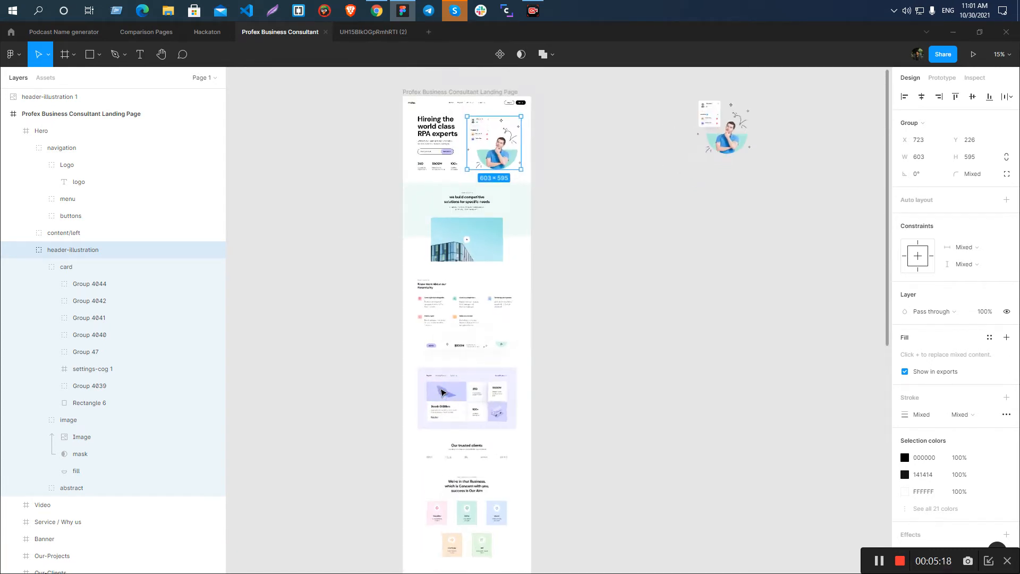
pyautogui.scroll(20, 442, 392)
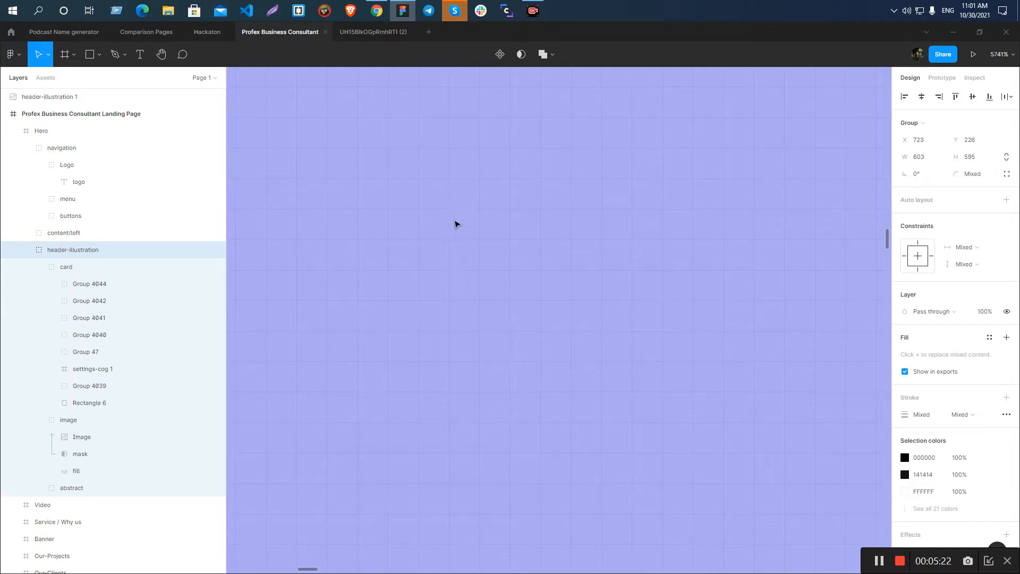
pyautogui.scroll(-20, 451, 232)
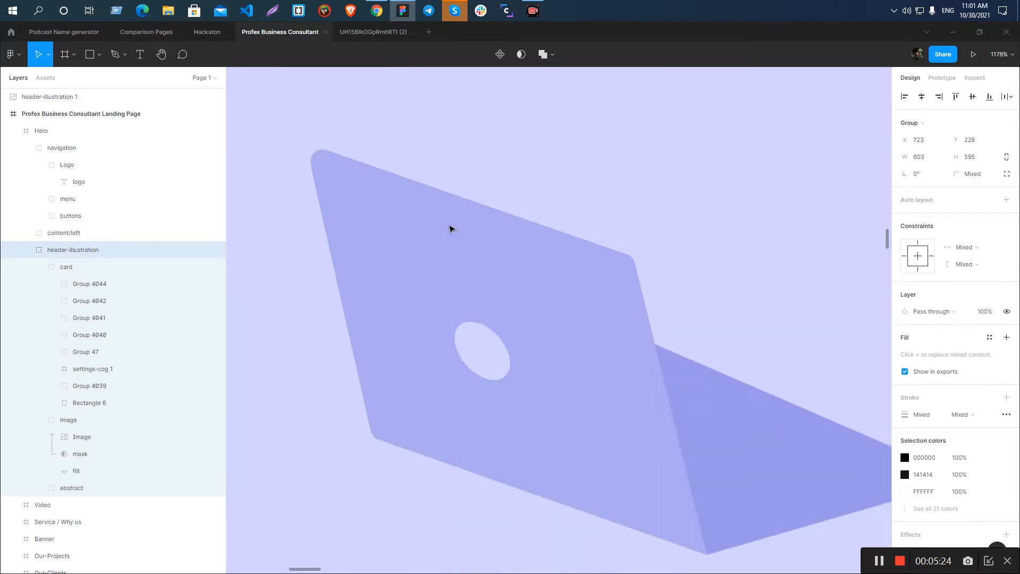
pyautogui.scroll(-6, 450, 233)
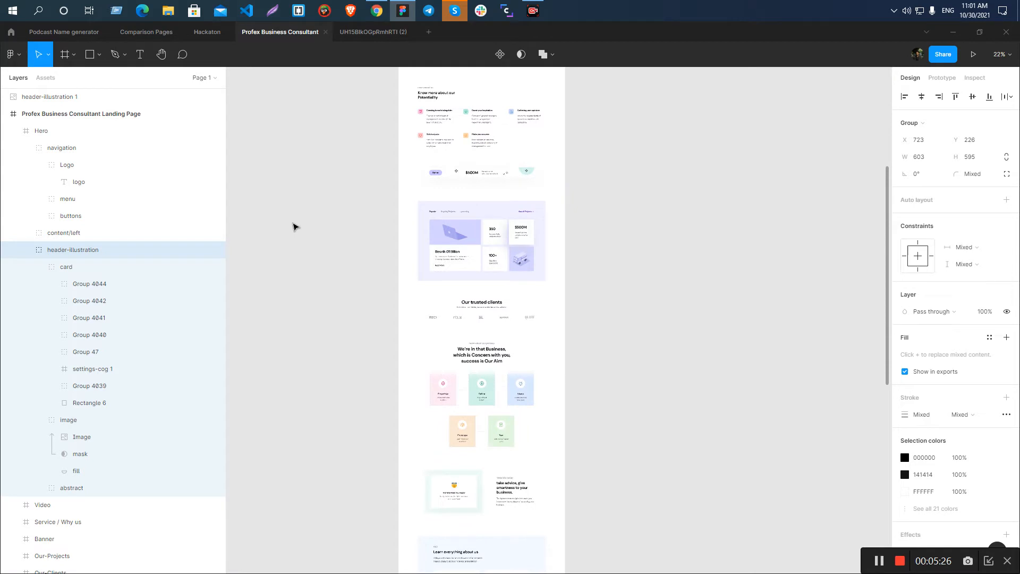
# Look over the landing page from the hero down to the projects section for the next asset to export.
pyautogui.click(280, 216)
pyautogui.scroll(2, 280, 216)
pyautogui.scroll(4, 457, 309)
pyautogui.scroll(10, 457, 308)
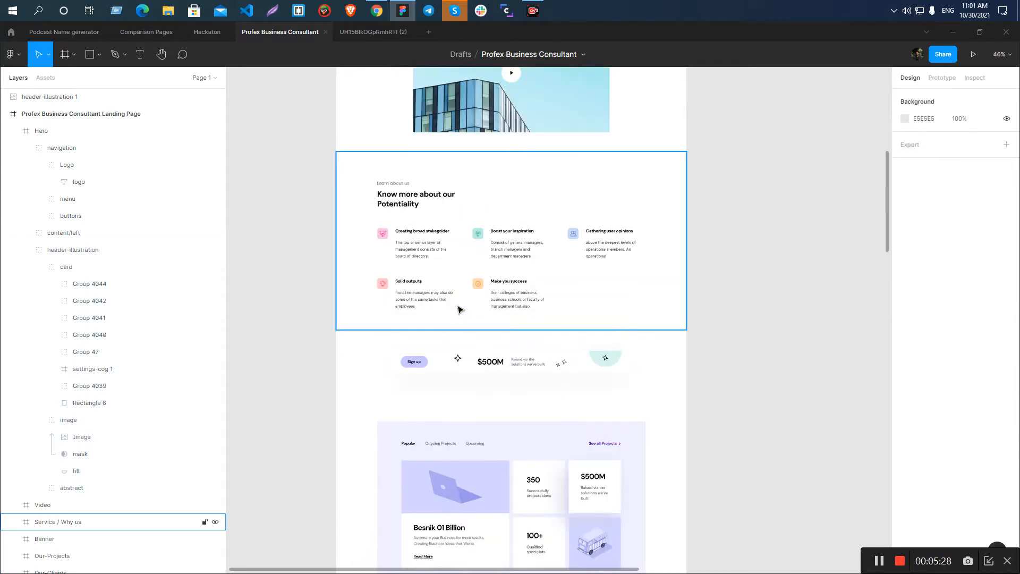
pyautogui.scroll(-4, 414, 273)
pyautogui.scroll(-1, 469, 289)
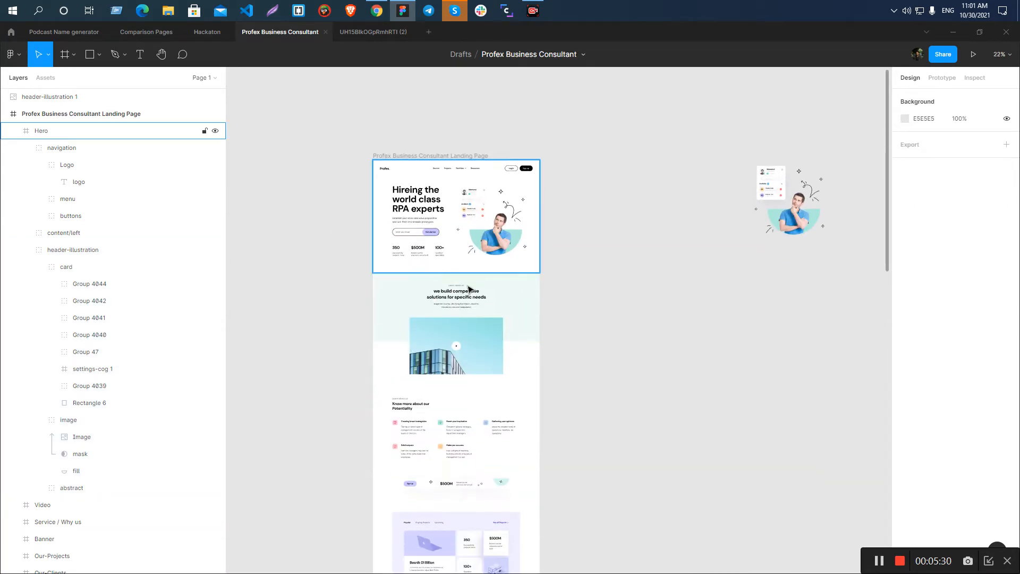
pyautogui.scroll(7, 467, 291)
pyautogui.scroll(-3, 558, 275)
pyautogui.scroll(-3, 549, 378)
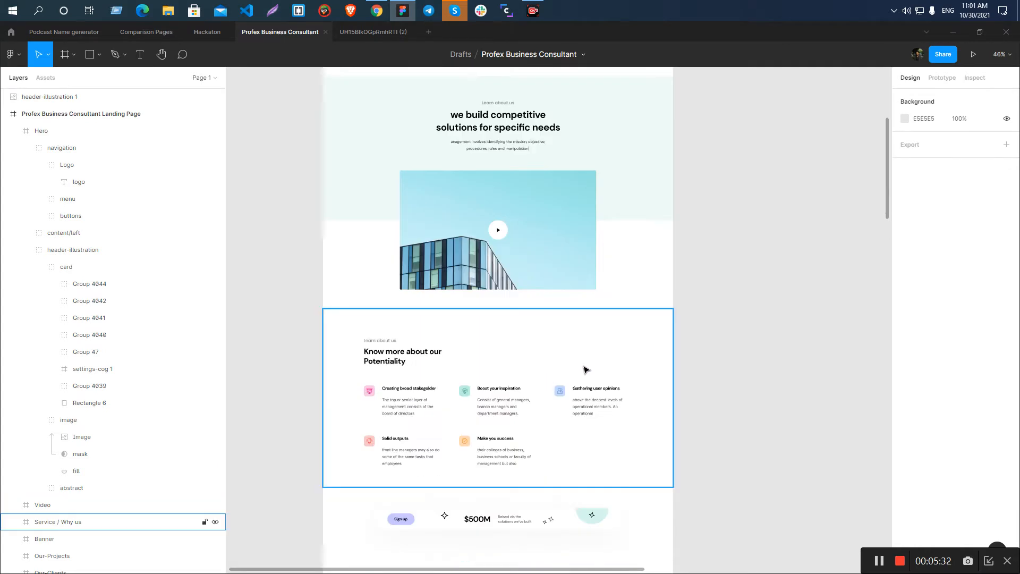
pyautogui.scroll(1, 489, 249)
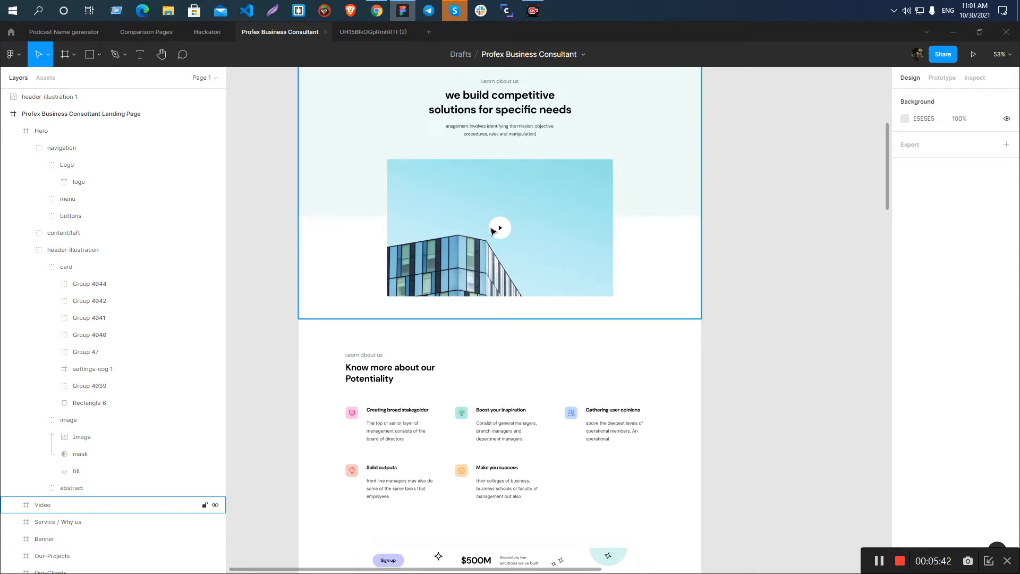
# Rename the building photo's layer in the Video section to video-pop-up-image.
pyautogui.click(462, 247)
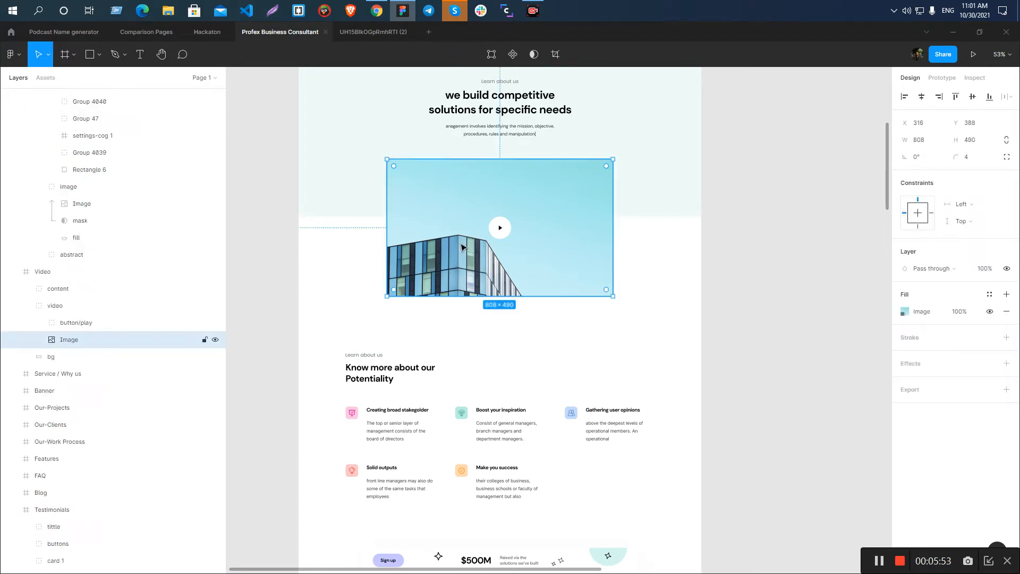
pyautogui.doubleClick(83, 341)
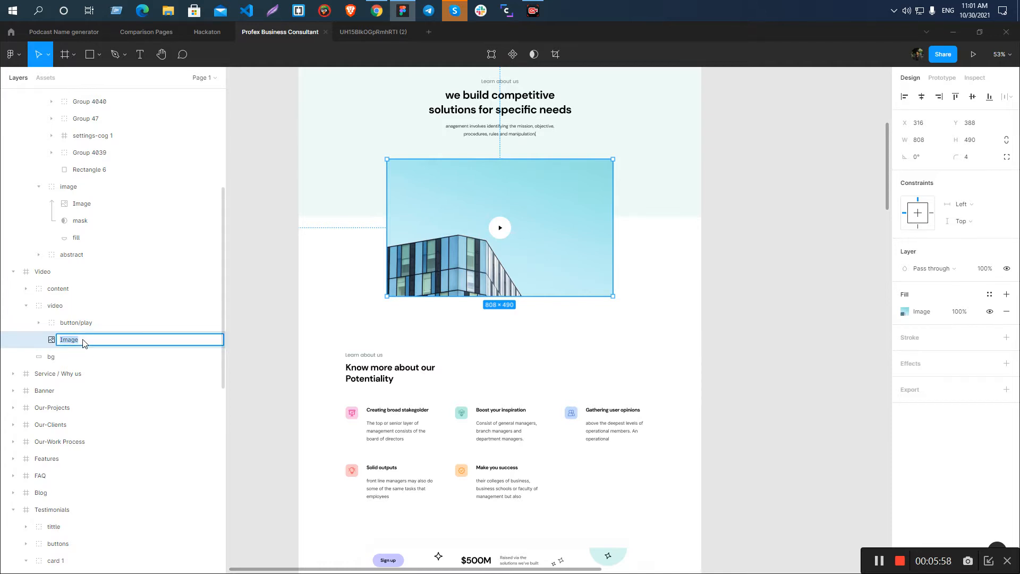
pyautogui.write('v')
pyautogui.press('Return')
pyautogui.click(826, 312)
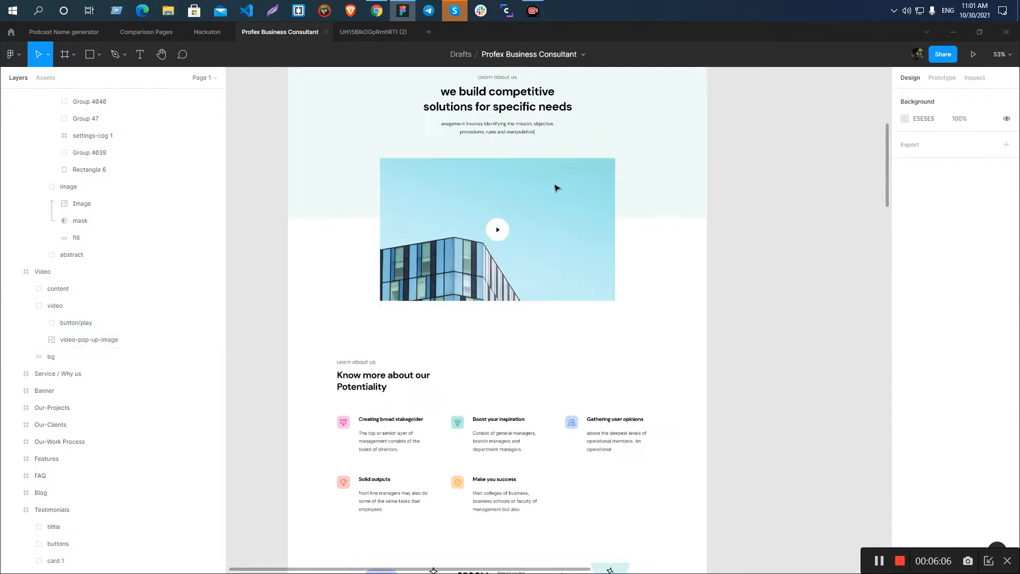
# Examine the upper-right corner of the building photo at high magnification for corner rounding.
pyautogui.scroll(5, 610, 195)
pyautogui.scroll(4, 611, 195)
pyautogui.scroll(-4, 611, 195)
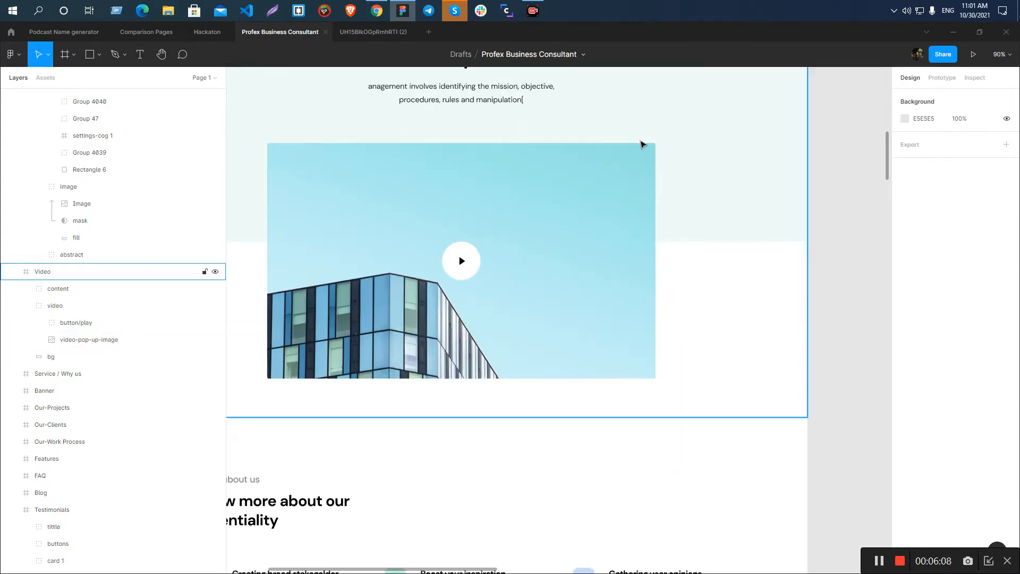
pyautogui.scroll(6, 639, 142)
pyautogui.keyDown('ctrl'); pyautogui.click(695, 170); pyautogui.keyUp('ctrl')
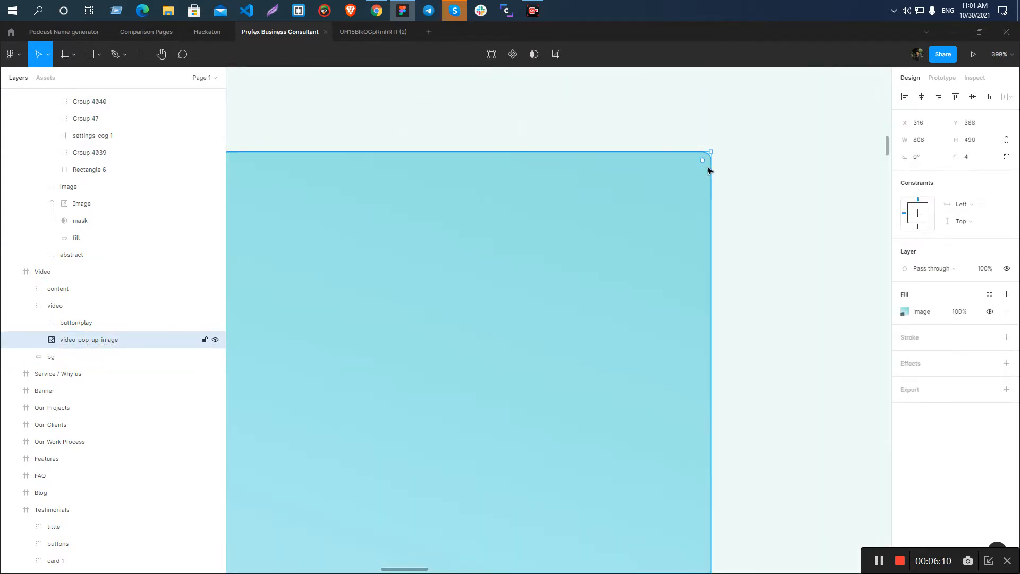
pyautogui.scroll(-7, 589, 196)
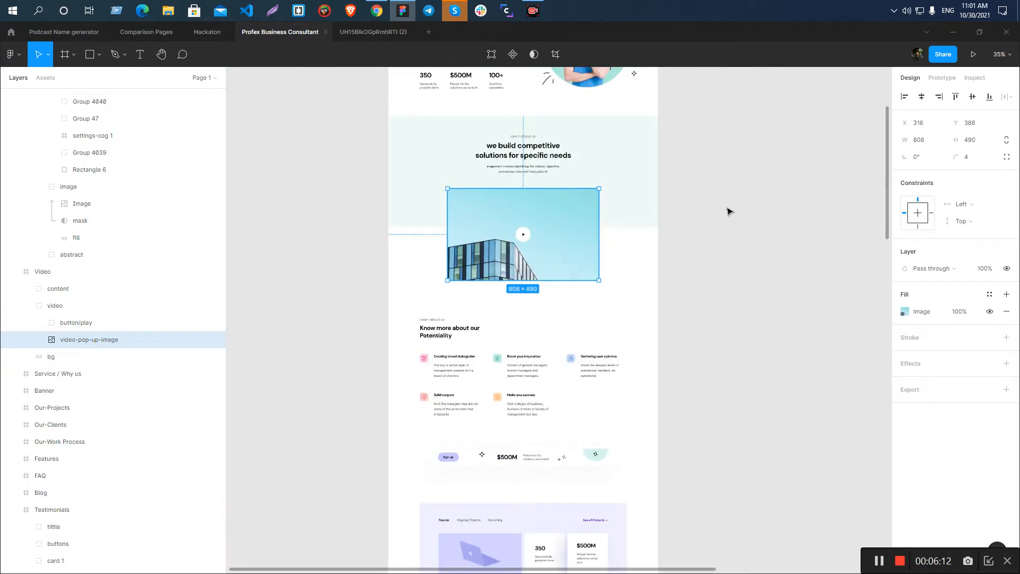
pyautogui.click(729, 211)
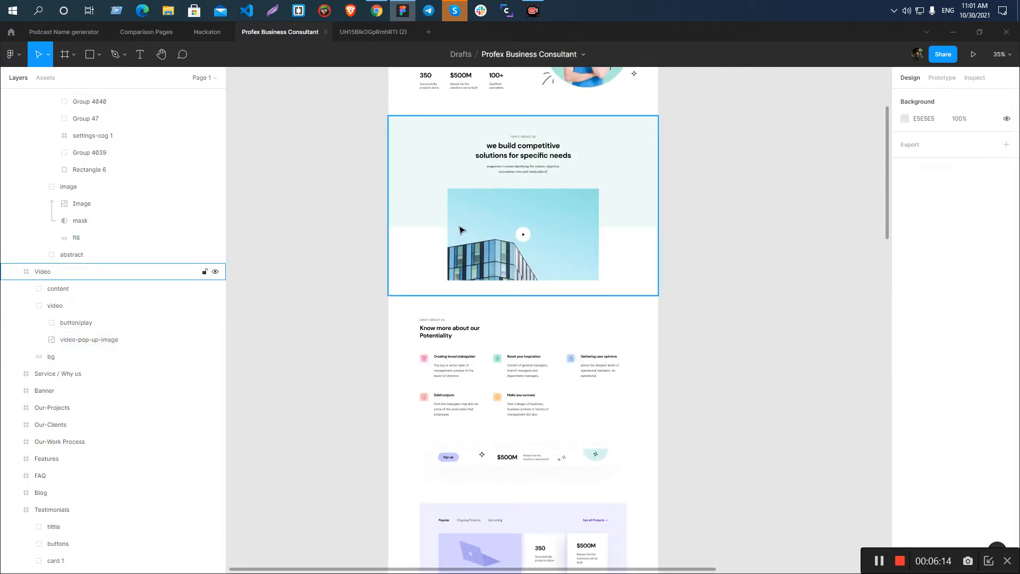
# Export the video-pop-up-image layer as a 1x PNG into the Profex Business Consultant Landing folder.
pyautogui.scroll(10, 595, 208)
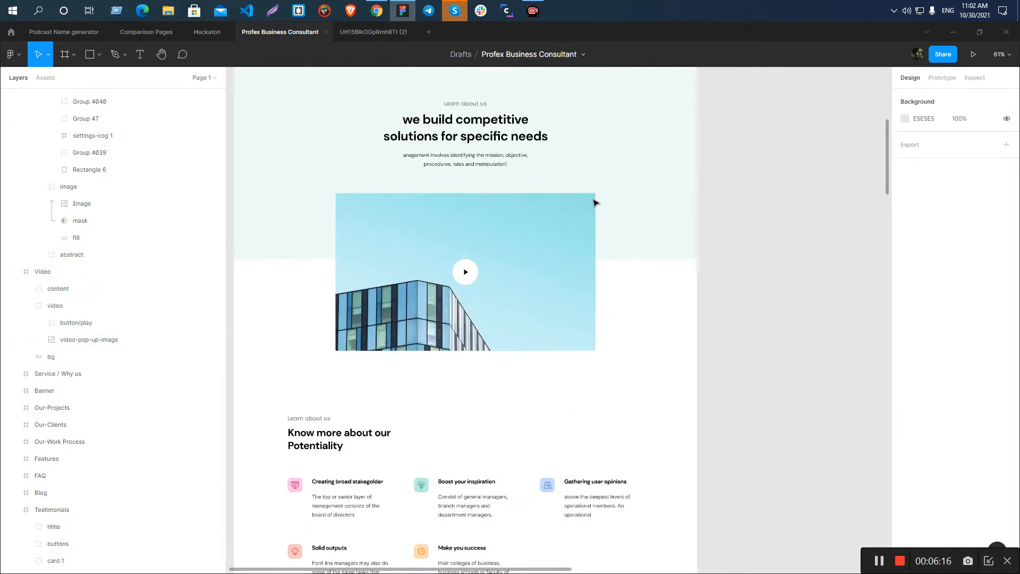
pyautogui.keyDown('ctrl'); pyautogui.click(596, 194); pyautogui.keyUp('ctrl')
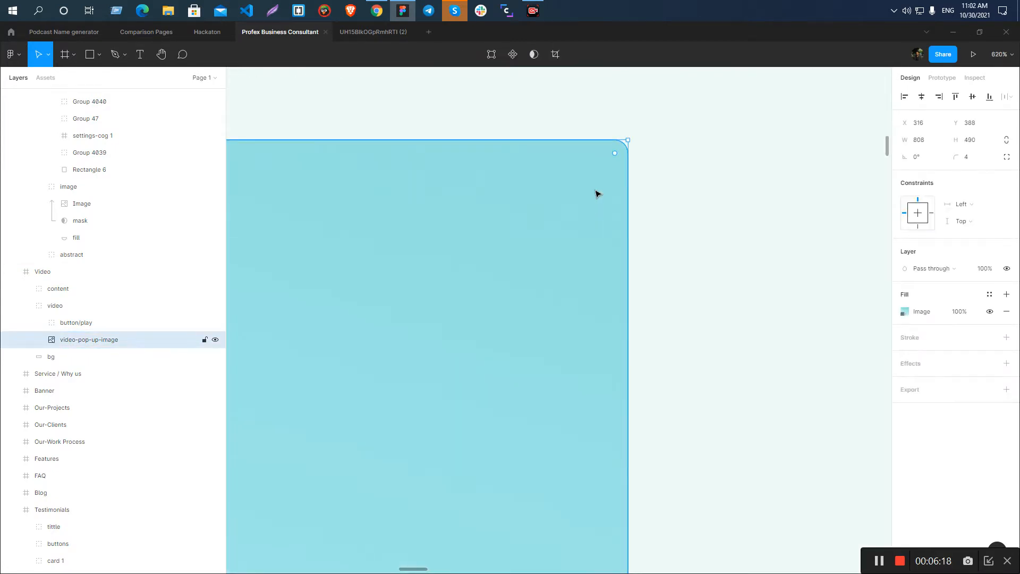
pyautogui.scroll(-3, 595, 194)
pyautogui.click(1006, 389)
pyautogui.click(965, 429)
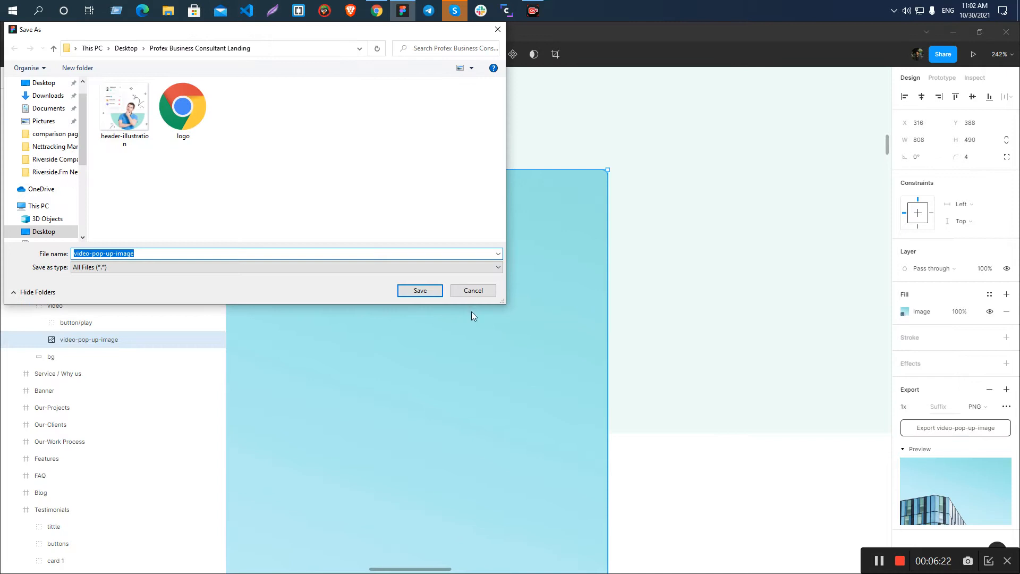
pyautogui.click(417, 291)
pyautogui.click(747, 311)
pyautogui.scroll(-3, 574, 203)
pyautogui.scroll(-2, 639, 216)
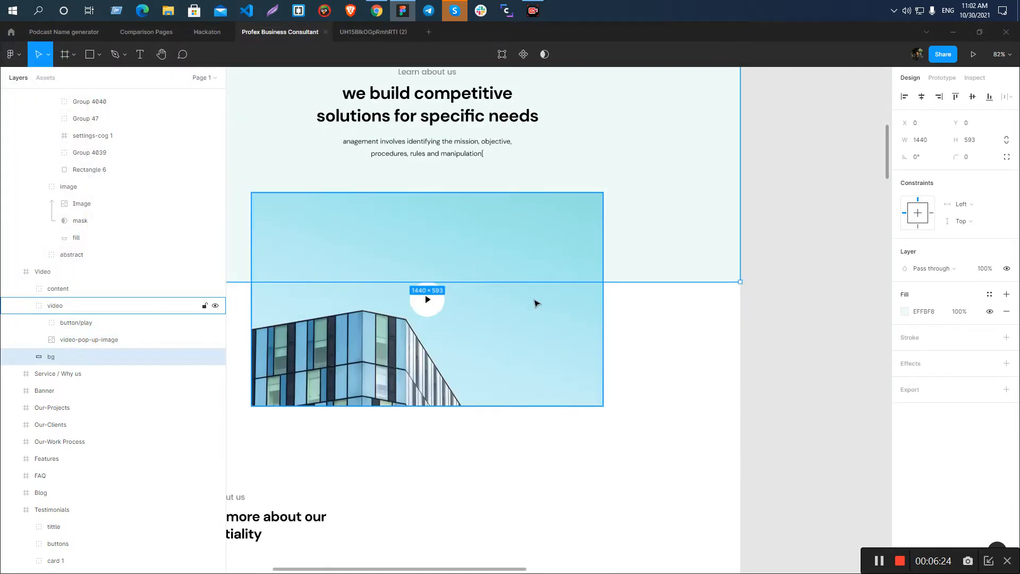
# Set the corner radius of the video-pop-up-image layer to 0.
pyautogui.click(533, 309)
pyautogui.click(810, 314)
pyautogui.scroll(-3, 522, 285)
pyautogui.scroll(1, 484, 281)
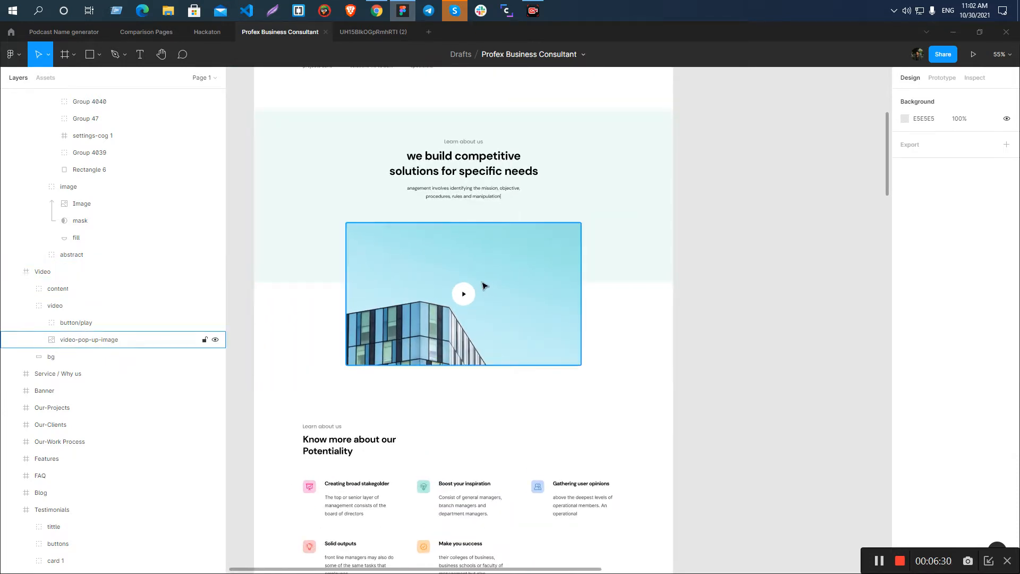
pyautogui.scroll(4, 484, 286)
pyautogui.click(527, 256)
pyautogui.click(972, 161)
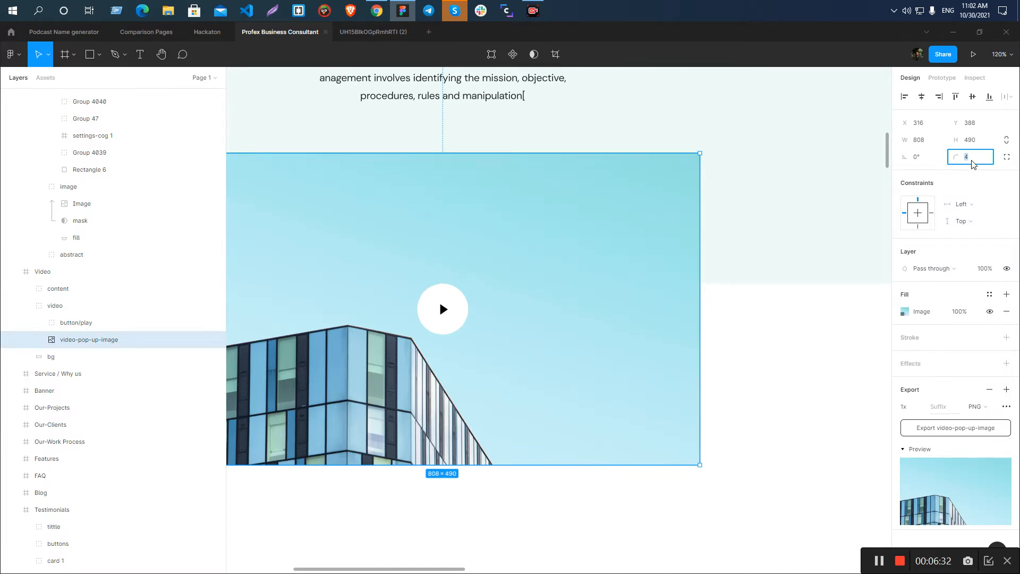
pyautogui.write('0')
pyautogui.press('Return')
pyautogui.click(750, 221)
pyautogui.click(692, 217)
# Export the square-cornered video-pop-up-image layer as a 1x JPG into the Profex Business Consultant Landing folder.
pyautogui.click(976, 406)
pyautogui.click(976, 418)
pyautogui.click(955, 427)
pyautogui.click(420, 290)
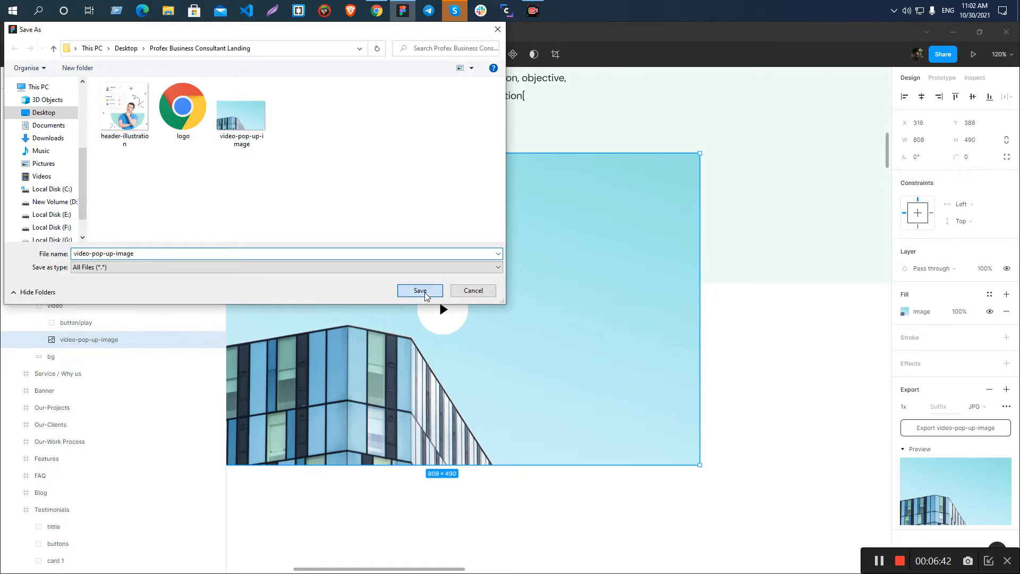
# Examine the edges and corners of the building photo against the section's background.
pyautogui.scroll(-3, 565, 246)
pyautogui.scroll(-1, 607, 237)
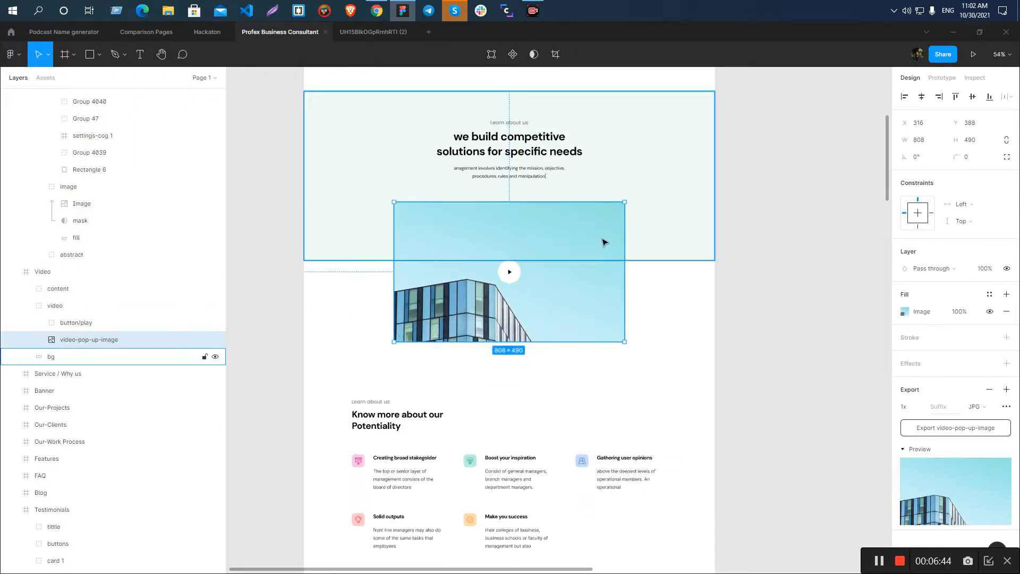
pyautogui.scroll(3, 601, 239)
pyautogui.scroll(1, 600, 241)
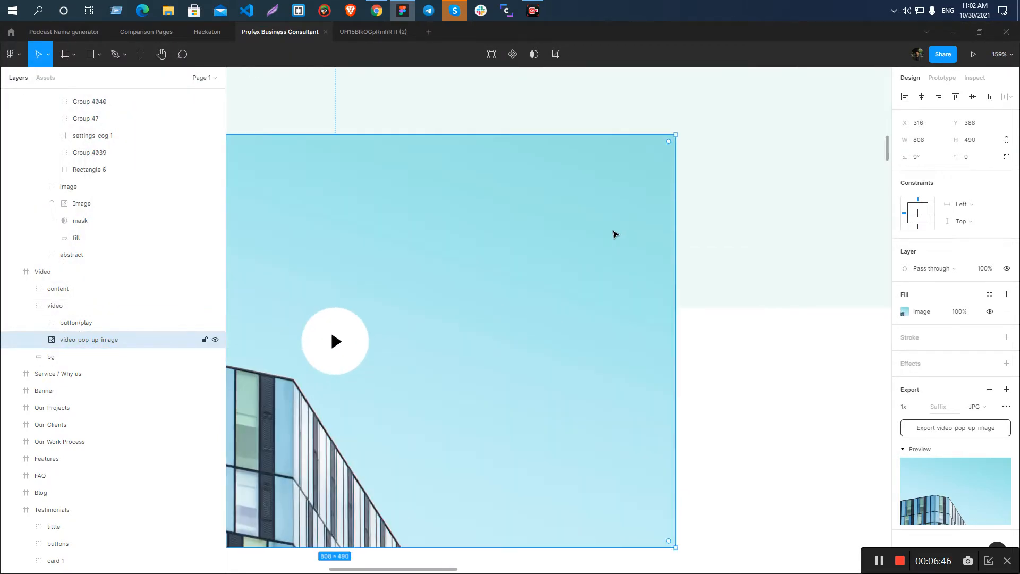
pyautogui.click(822, 244)
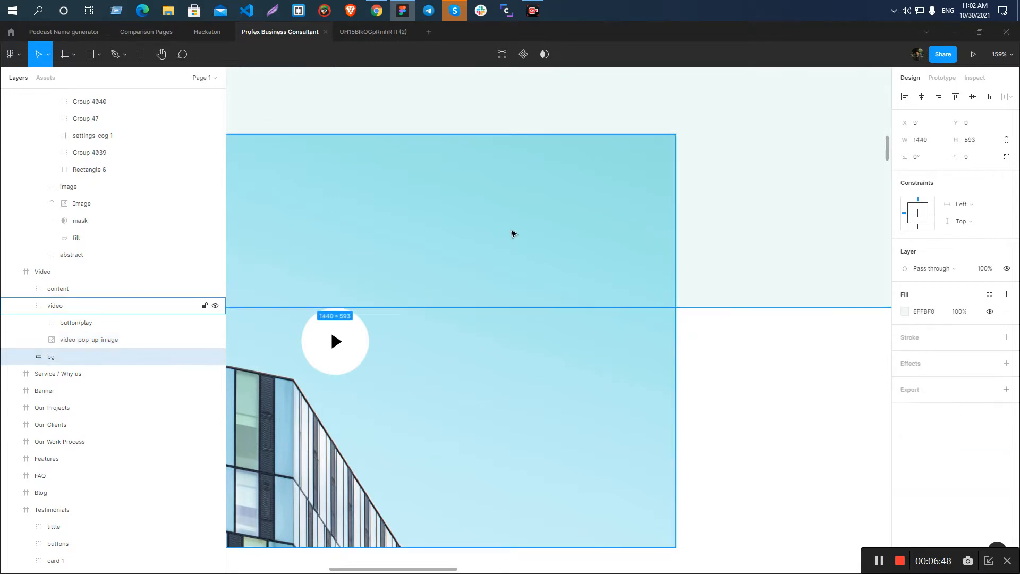
pyautogui.scroll(-8, 503, 228)
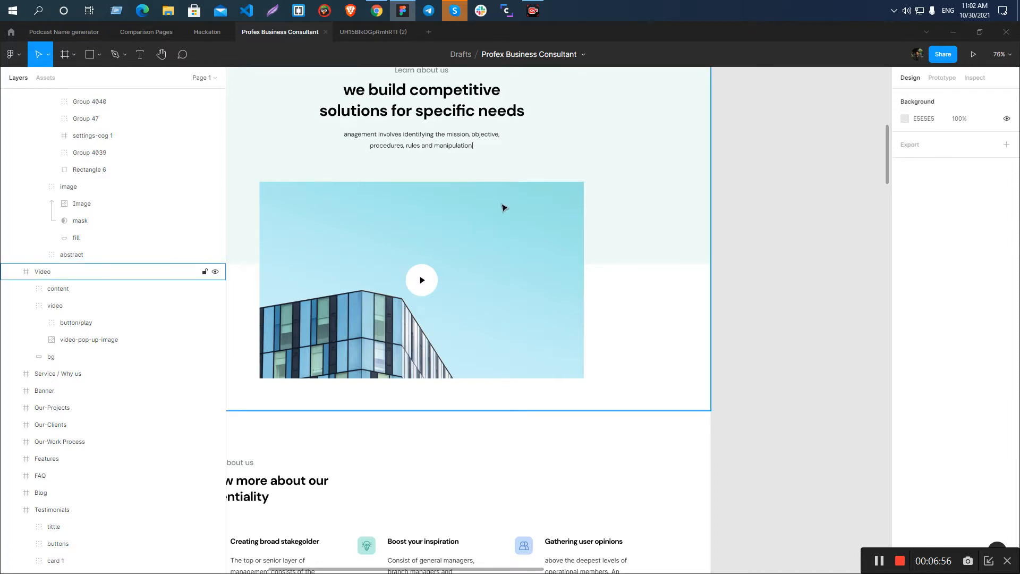
pyautogui.keyDown('ctrl'); pyautogui.scroll(-5, 501, 207); pyautogui.keyUp('ctrl')
pyautogui.keyDown('ctrl'); pyautogui.scroll(5, 440, 209); pyautogui.keyUp('ctrl')
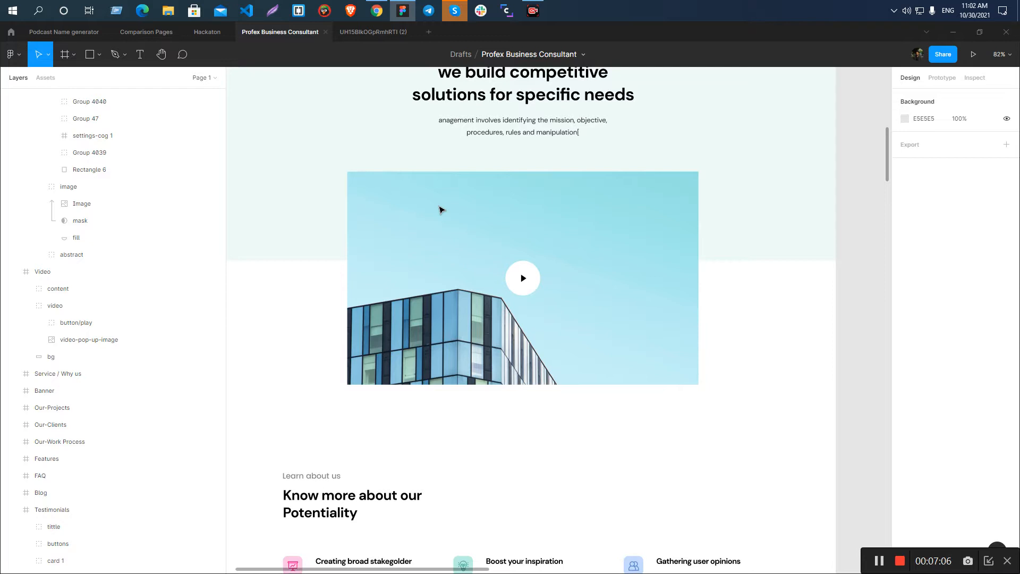
# Switch to File Explorer, check the exported video-pop-up-image files in the desktop's Profex Business Consultant Landing folder, and close the window.
pyautogui.click(168, 16)
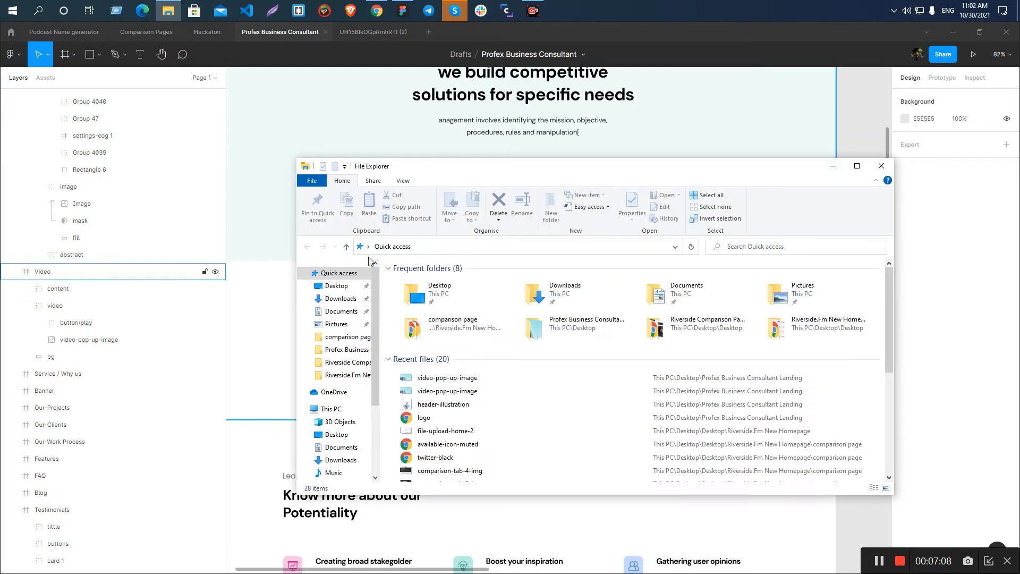
pyautogui.click(349, 287)
pyautogui.doubleClick(480, 297)
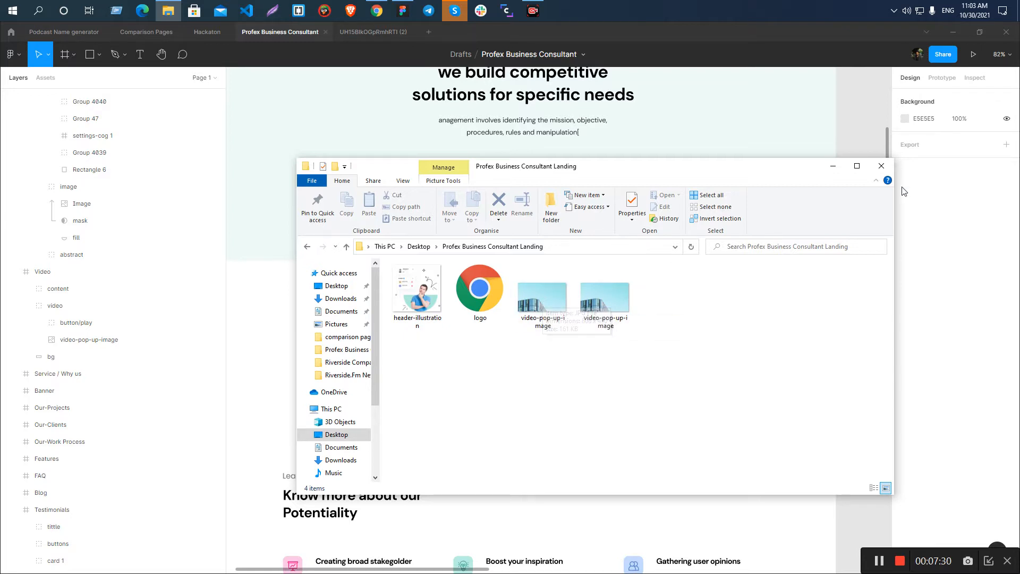
pyautogui.click(882, 165)
# Rename the play button's triangle layer in the Video section to video-icon.
pyautogui.scroll(-5, 546, 212)
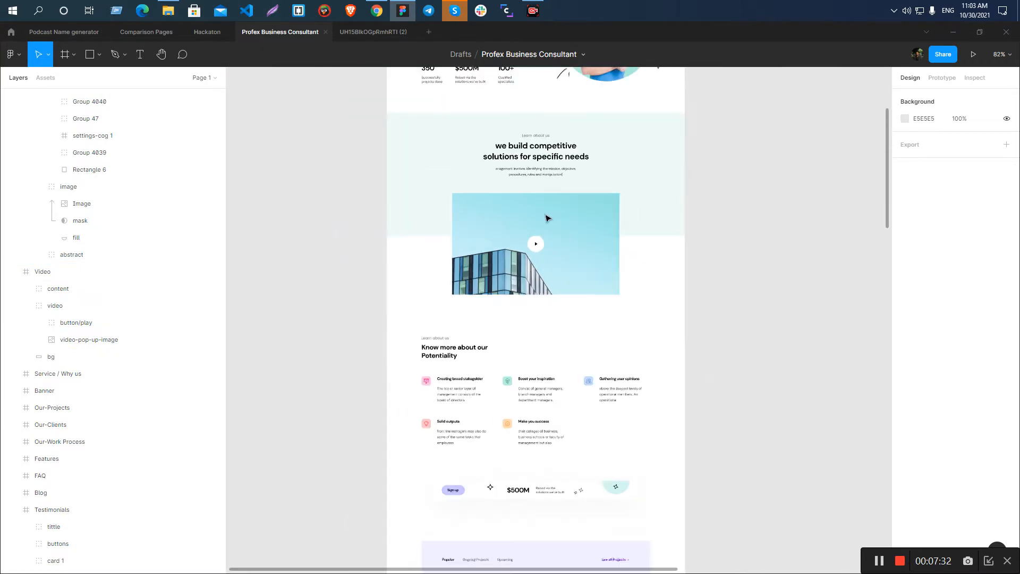
pyautogui.scroll(5, 496, 242)
pyautogui.scroll(5, 619, 264)
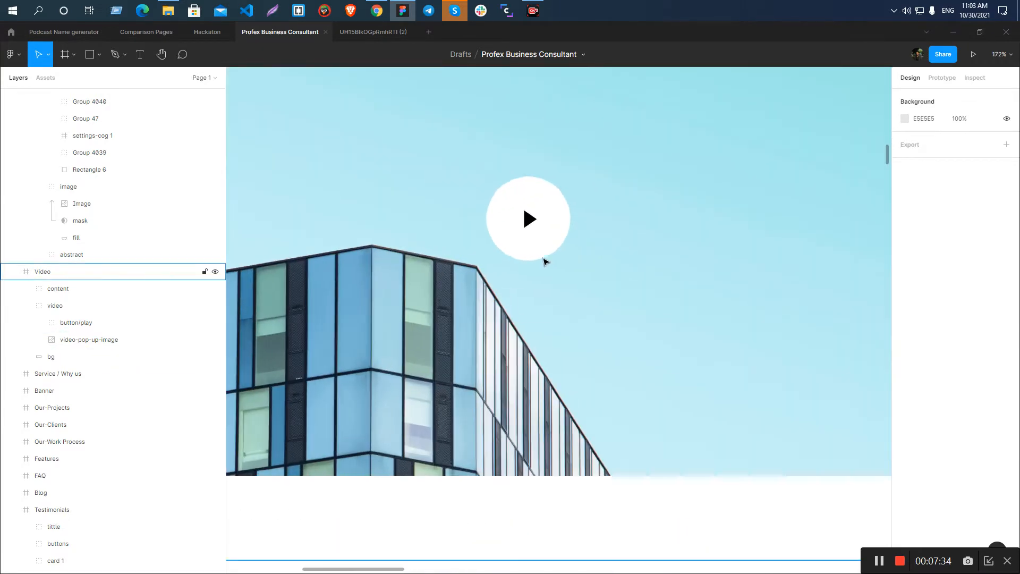
pyautogui.click(519, 205)
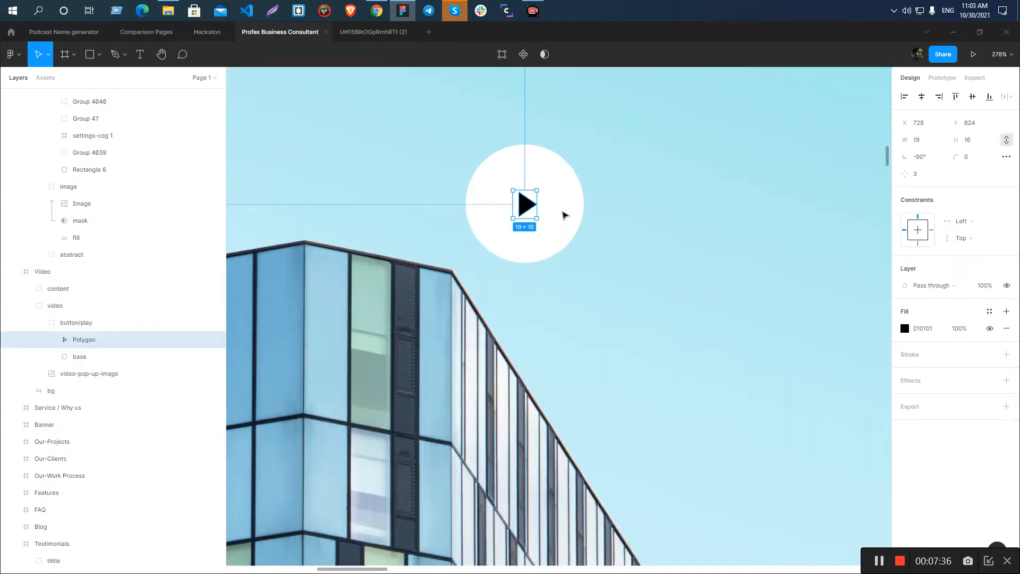
pyautogui.doubleClick(87, 343)
pyautogui.write('video-icon')
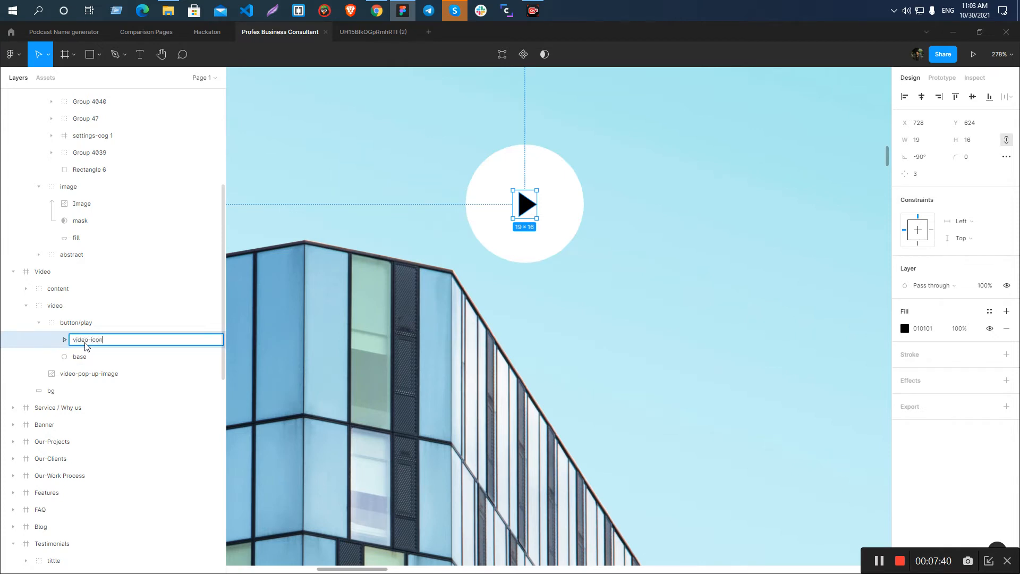
pyautogui.press('Return')
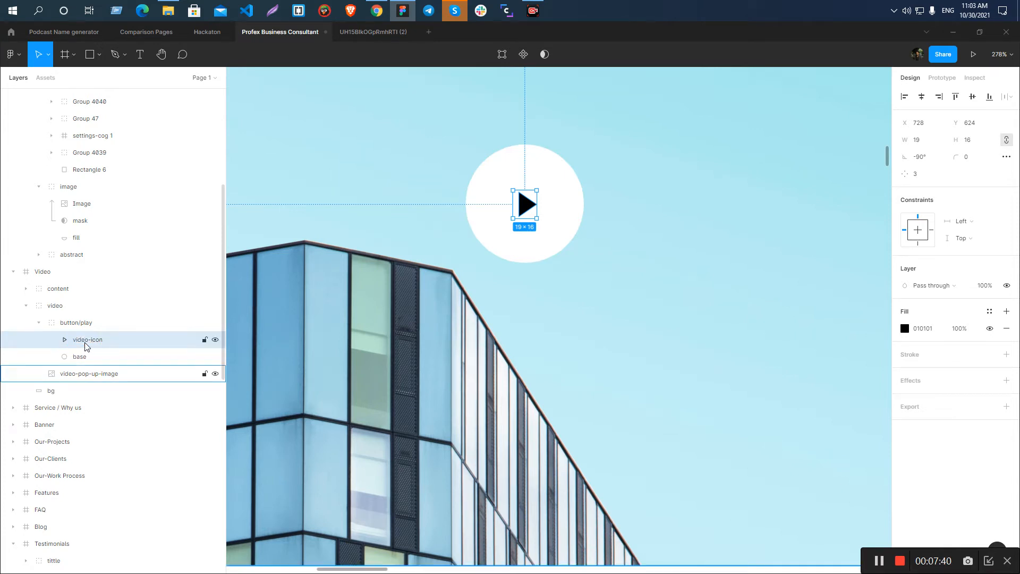
# Export the video-icon layer as an SVG into the project's assets folder.
pyautogui.scroll(8, 522, 200)
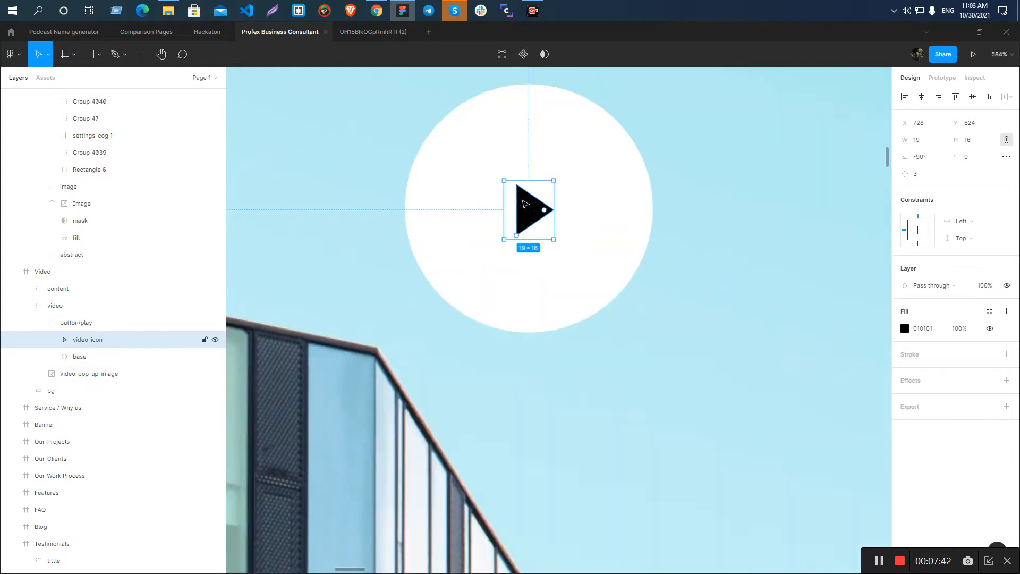
pyautogui.scroll(-4, 529, 195)
pyautogui.click(1006, 406)
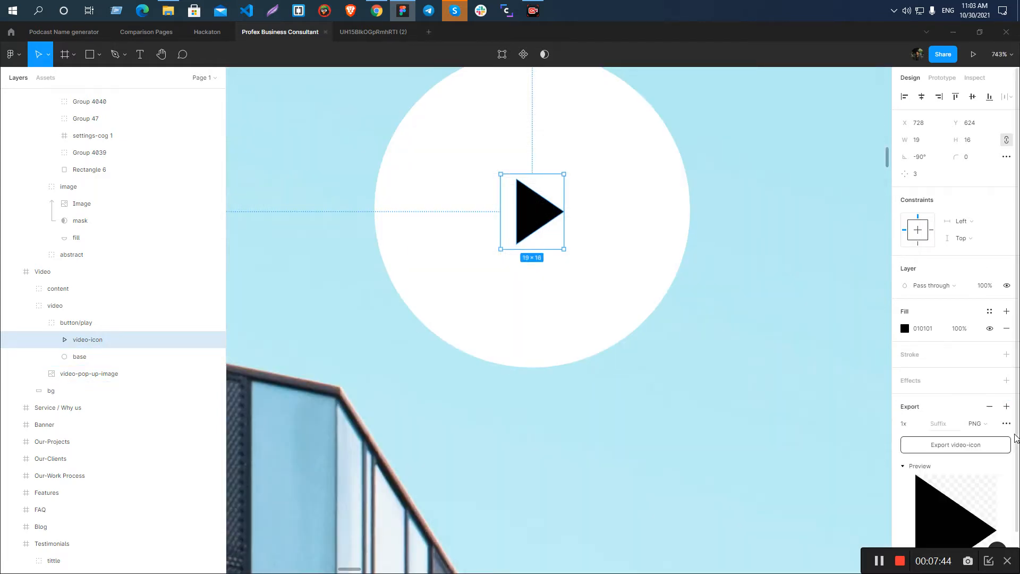
pyautogui.click(978, 424)
pyautogui.click(963, 442)
pyautogui.click(963, 442)
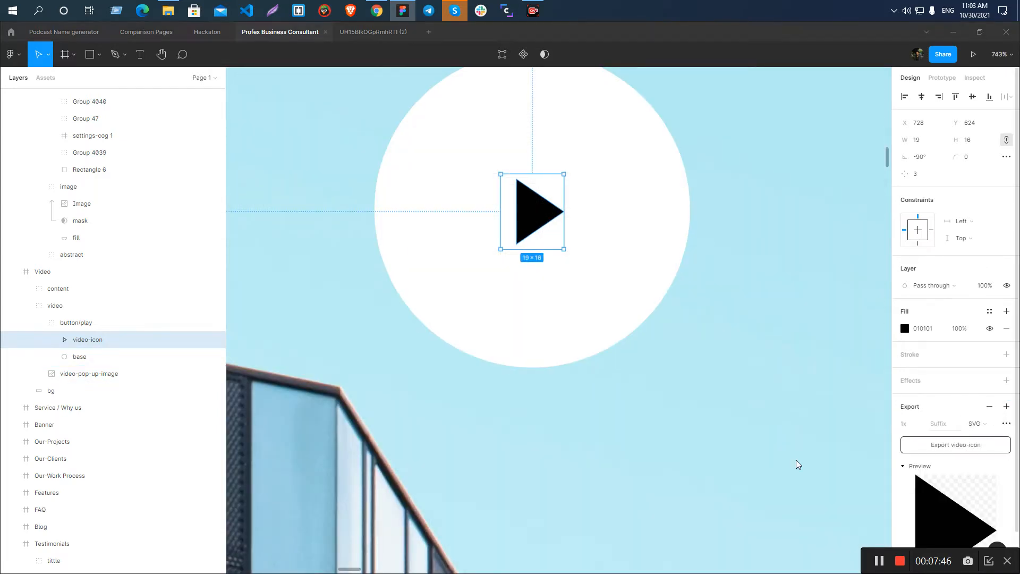
pyautogui.click(420, 290)
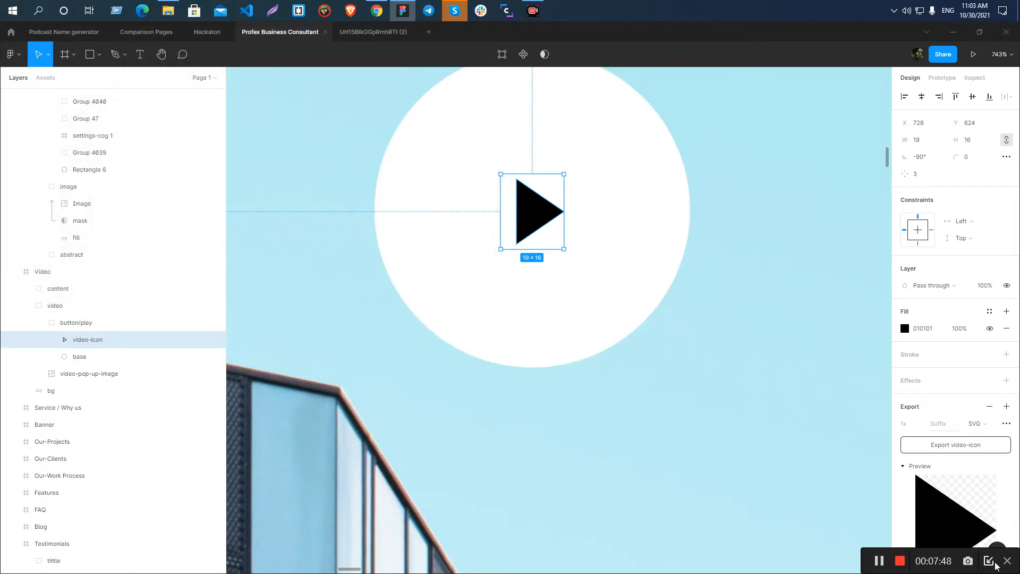
pyautogui.scroll(-3, 490, 224)
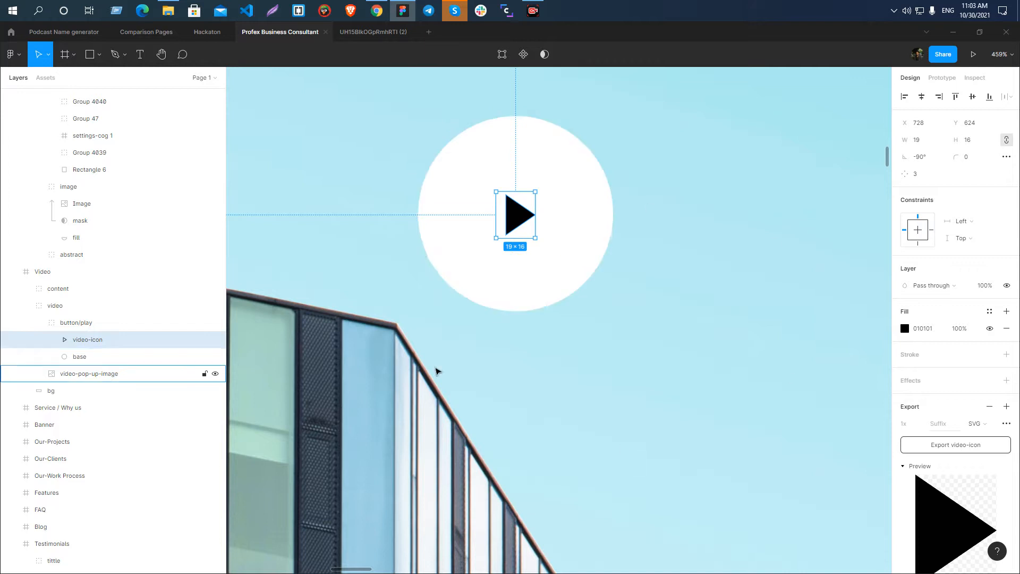
pyautogui.scroll(-5, 433, 267)
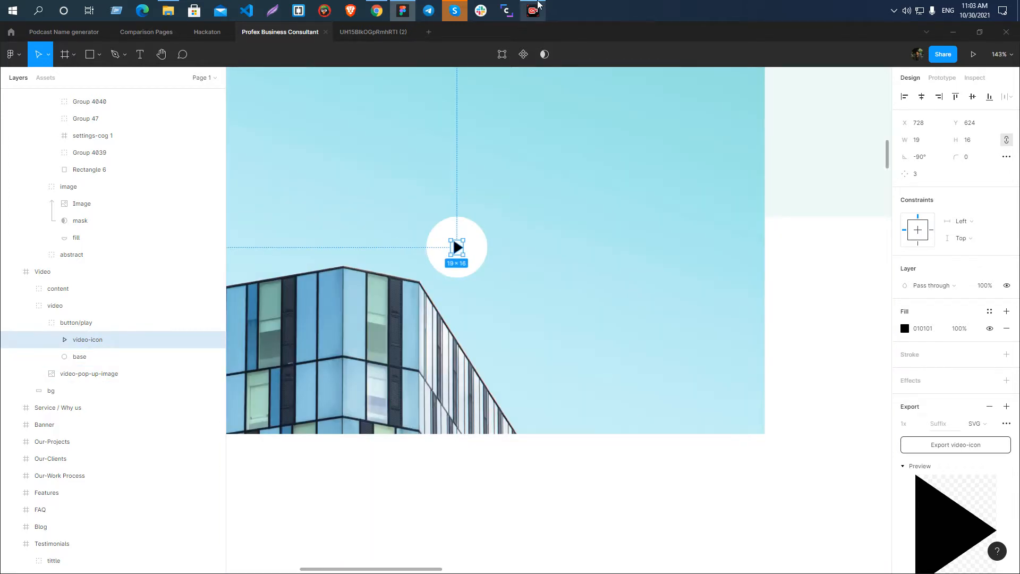
pyautogui.moveTo(537, 5)
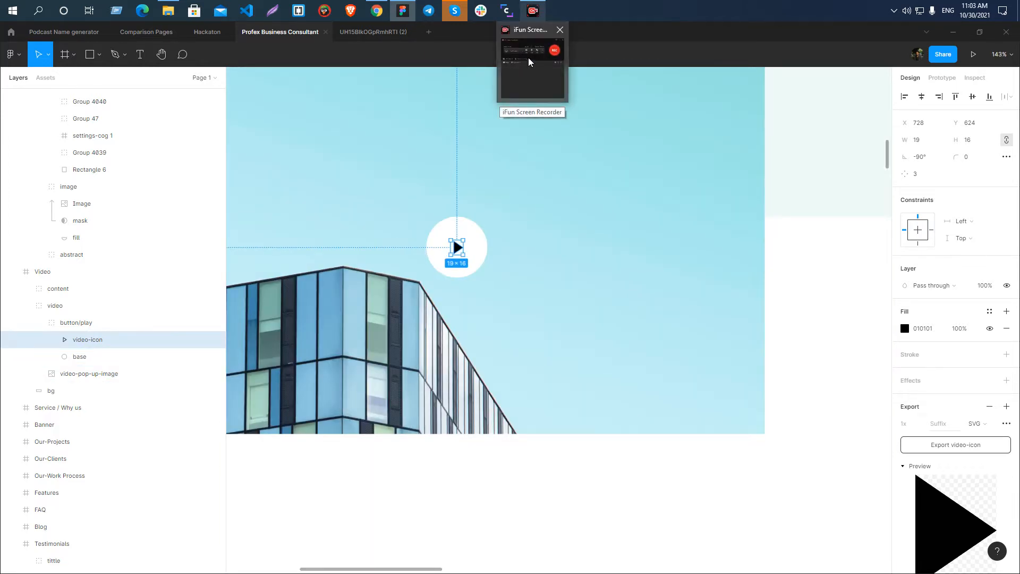
pyautogui.moveTo(532, 74)
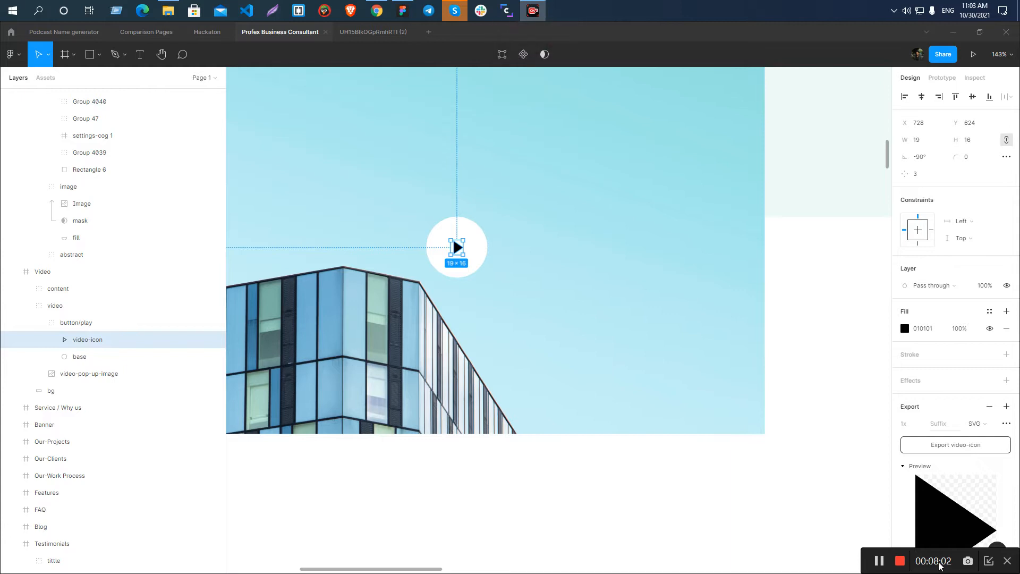
pyautogui.click(989, 561)
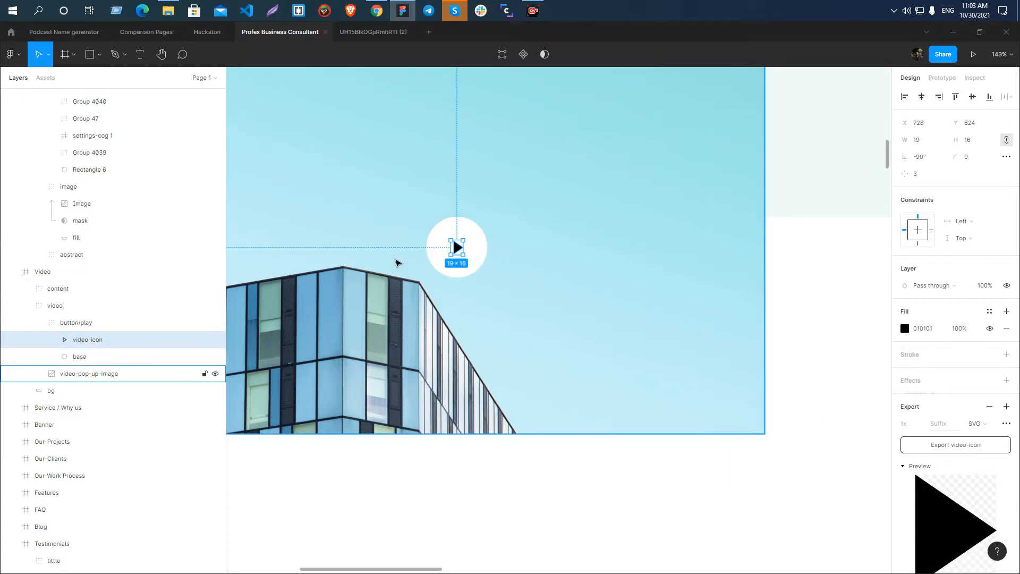
# Look over the Service / Why us section below the video, including its five feature icons.
pyautogui.scroll(-5, 564, 257)
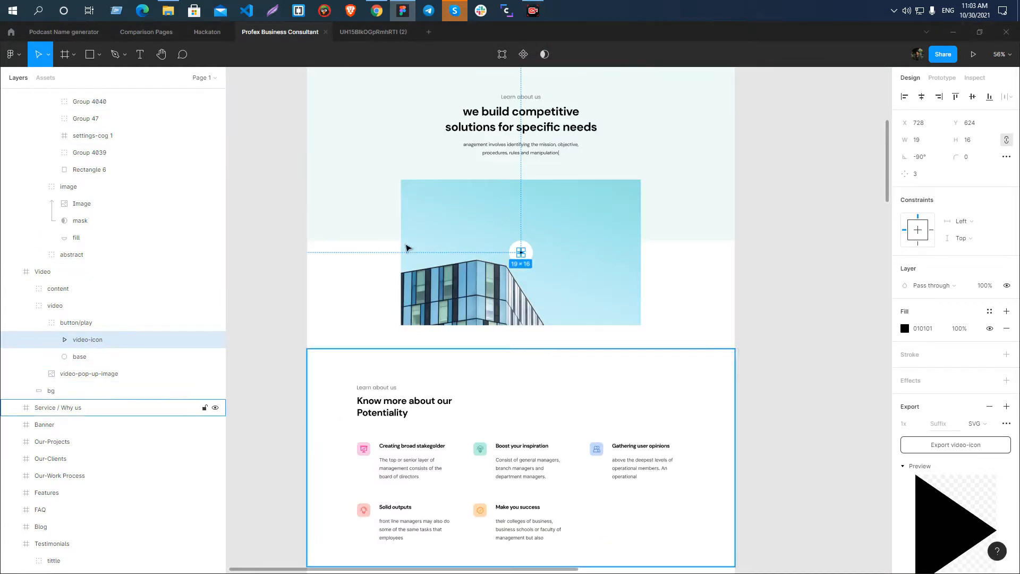
pyautogui.scroll(-3, 409, 329)
pyautogui.scroll(-3, 478, 239)
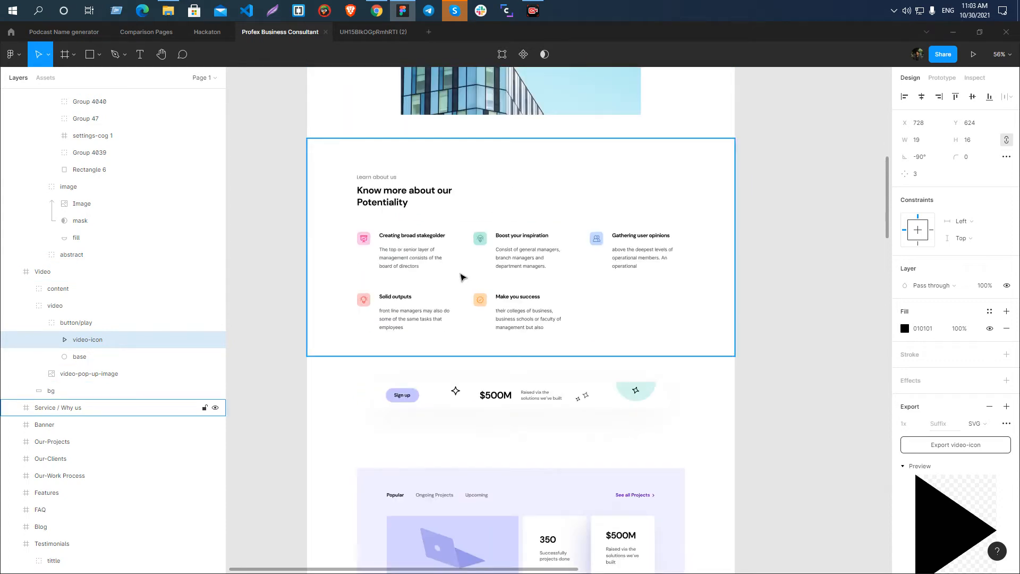
pyautogui.scroll(1, 425, 275)
pyautogui.scroll(5, 382, 250)
pyautogui.scroll(-6, 692, 541)
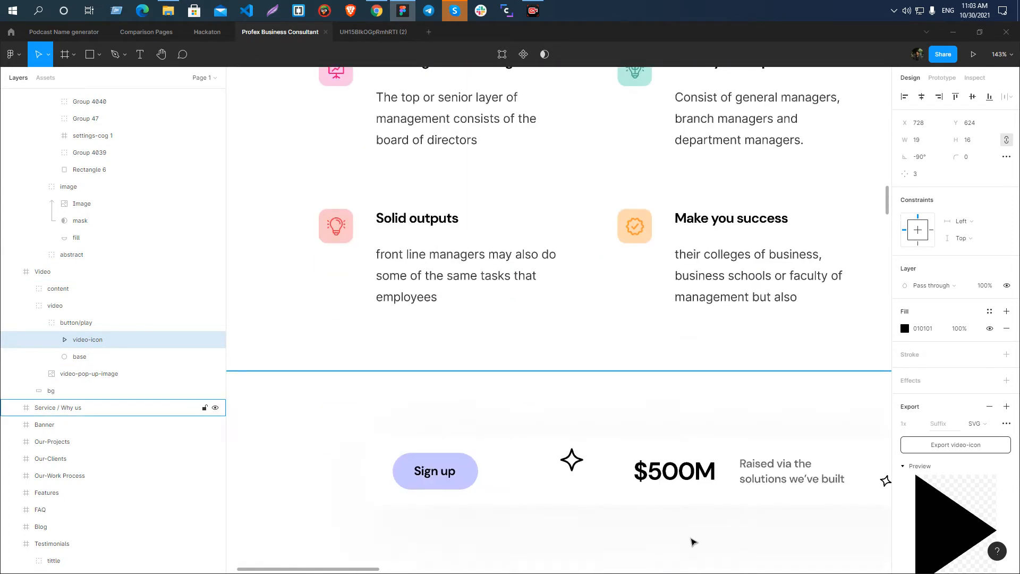
pyautogui.scroll(-3, 425, 303)
pyautogui.scroll(-2, 296, 159)
pyautogui.scroll(3, 383, 183)
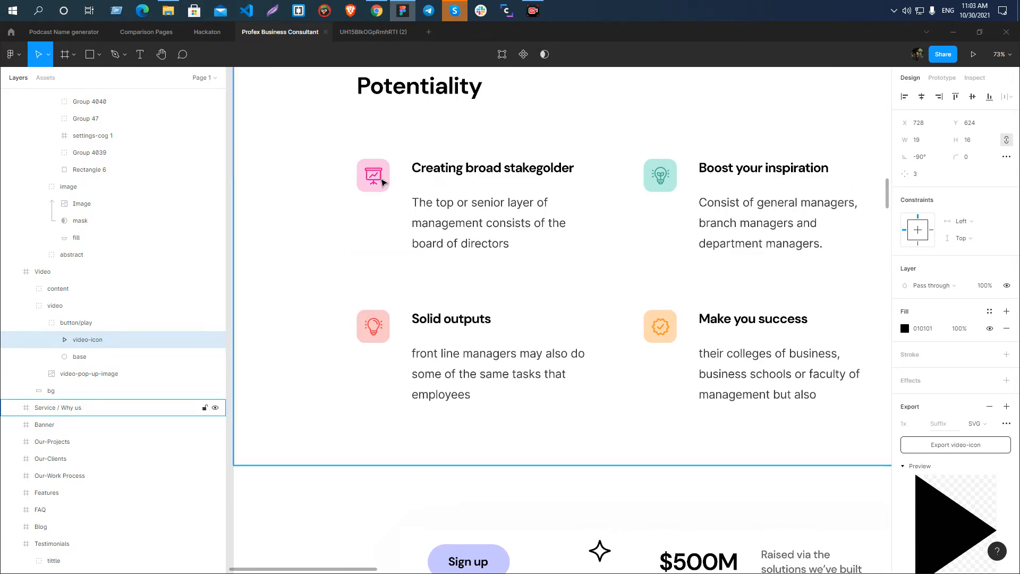
# Inspect the pink base and the inner presentation icon of the "Creating broad stakegolder" feature as separate layers.
pyautogui.scroll(10, 383, 182)
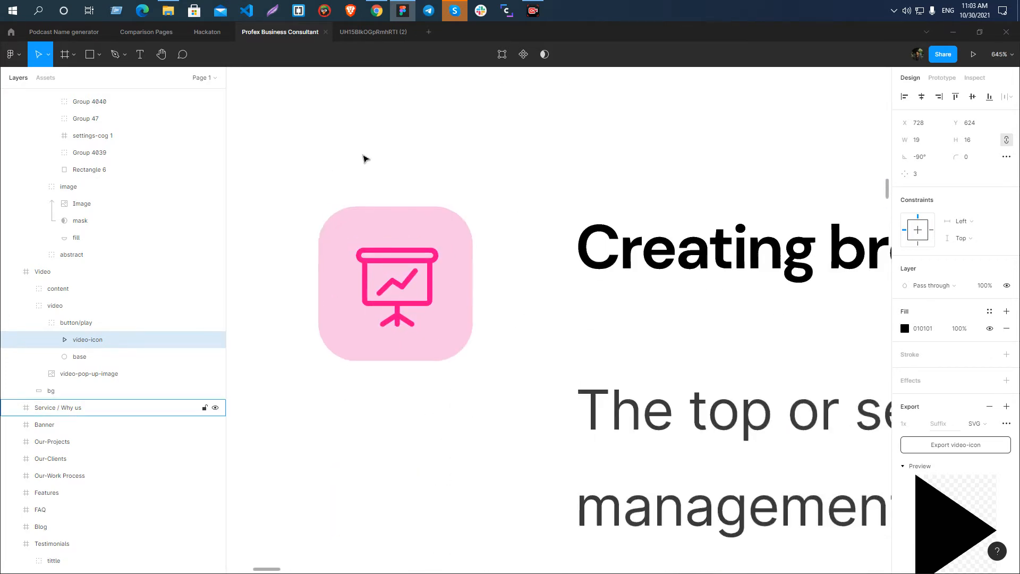
pyautogui.scroll(-1, 387, 394)
pyautogui.scroll(4, 396, 313)
pyautogui.scroll(-2, 396, 313)
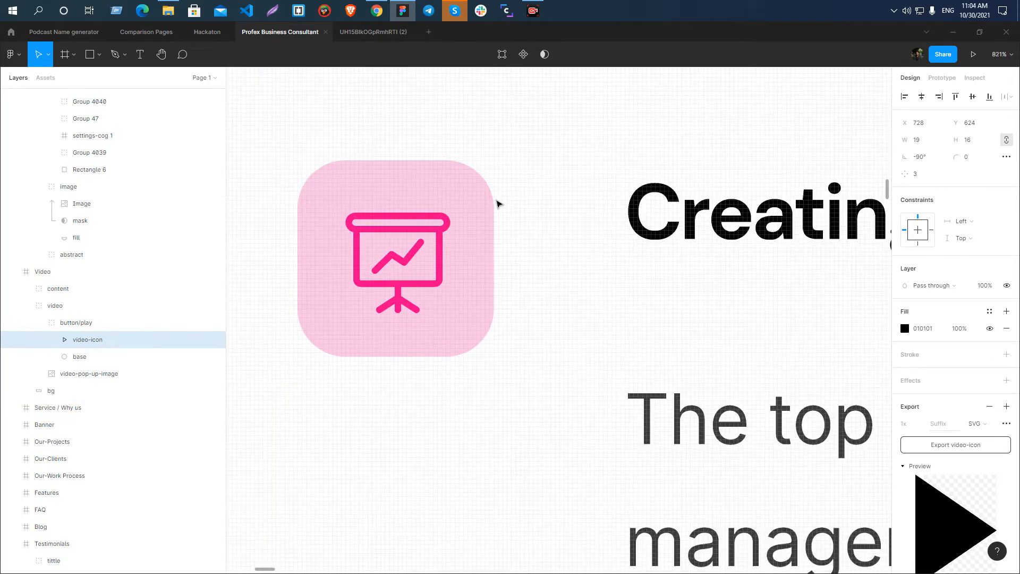
pyautogui.click(479, 183)
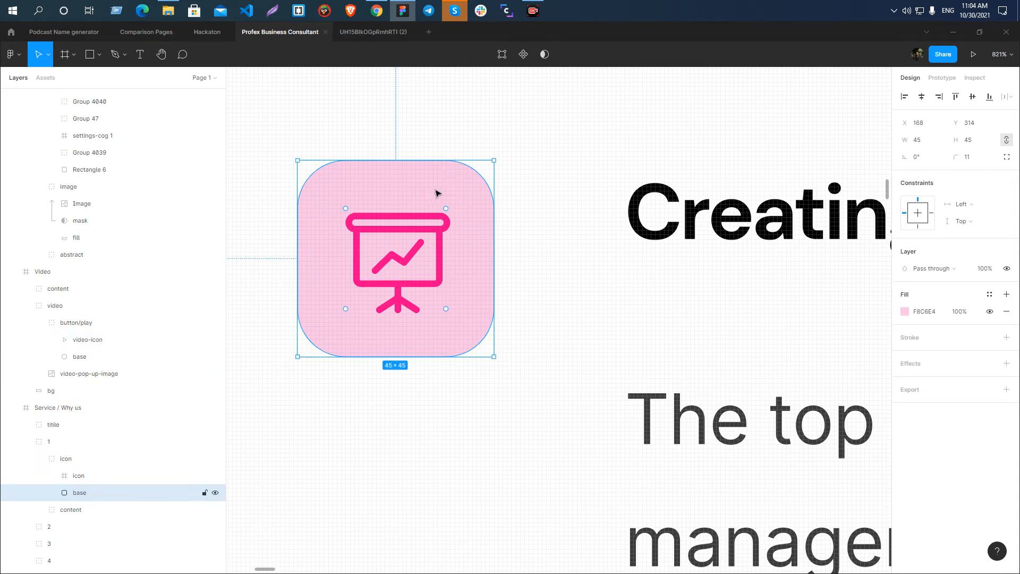
pyautogui.click(383, 260)
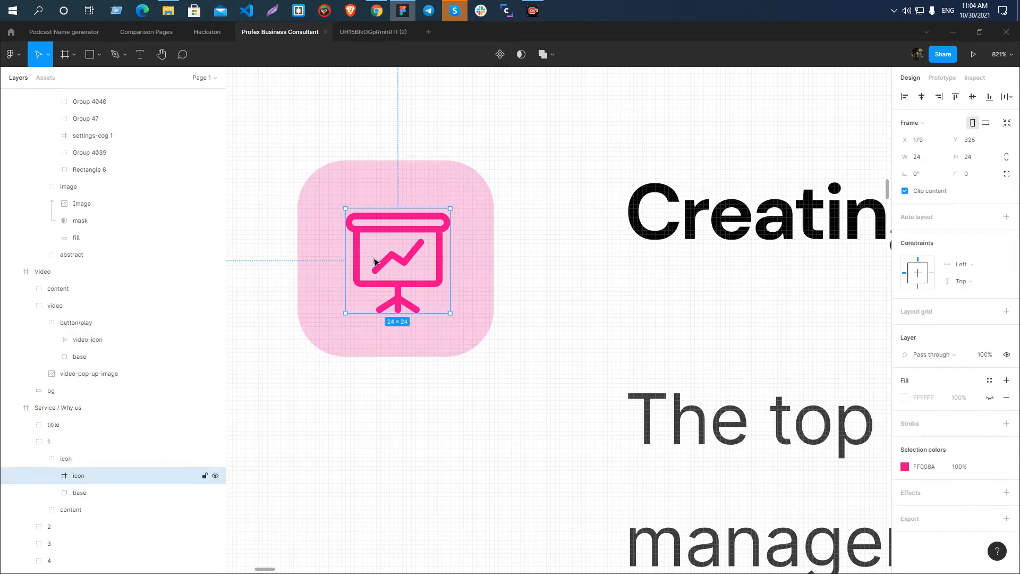
pyautogui.scroll(-3, 386, 261)
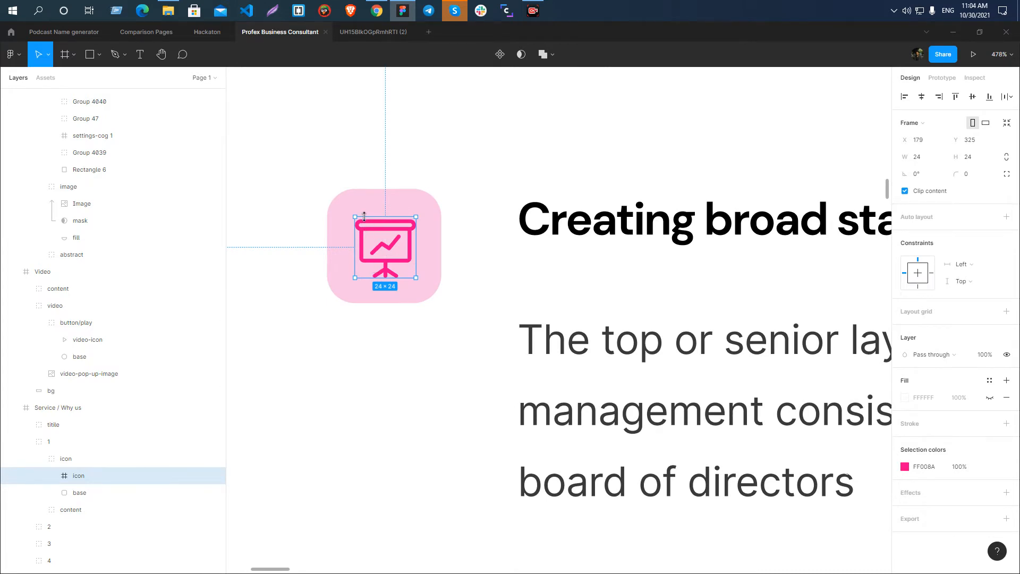
# Compare the Service / Why us section's heading and features with the Video section above it.
pyautogui.scroll(-10, 364, 216)
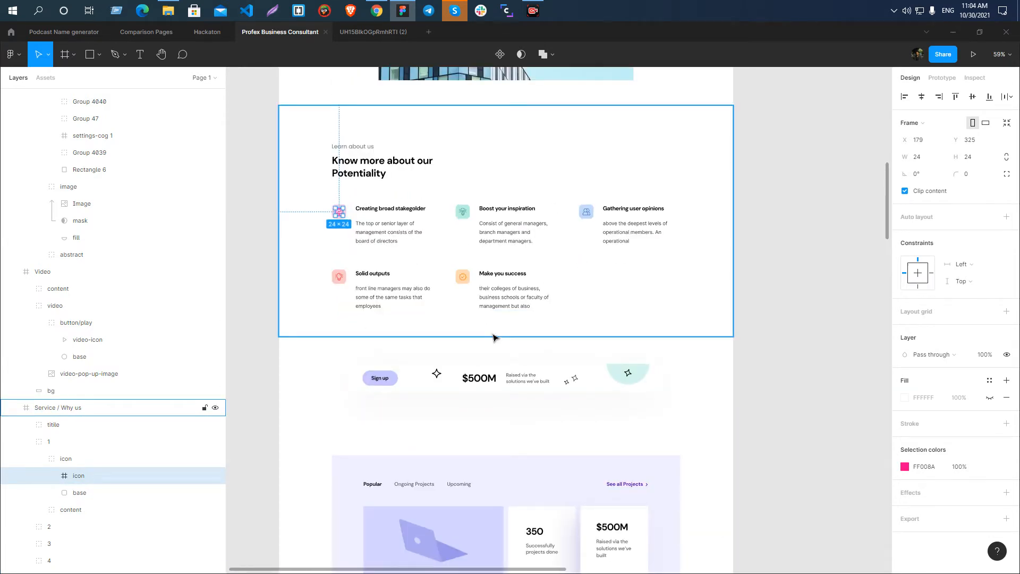
pyautogui.scroll(3, 311, 195)
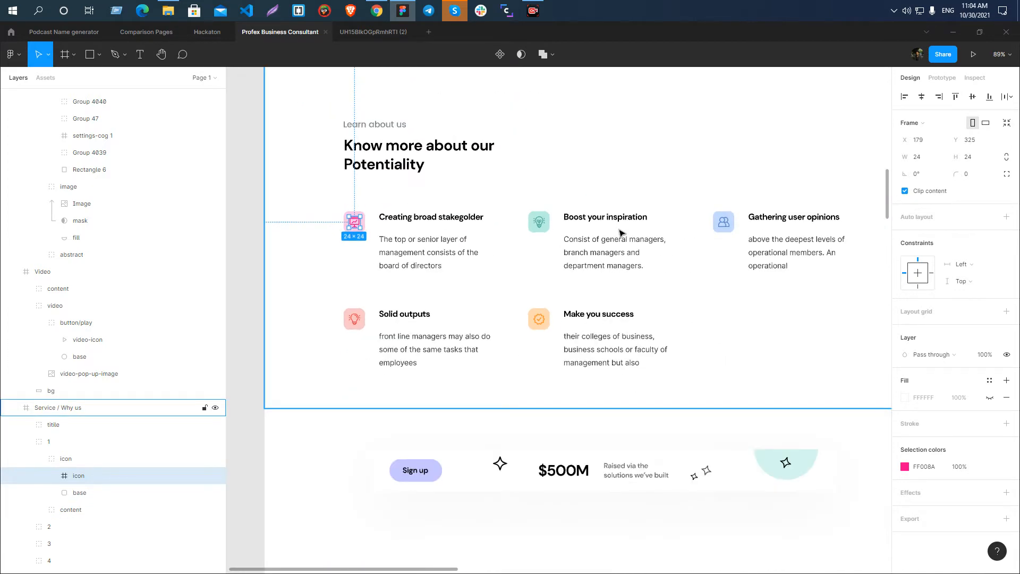
pyautogui.scroll(-5, 479, 281)
pyautogui.scroll(2, 511, 292)
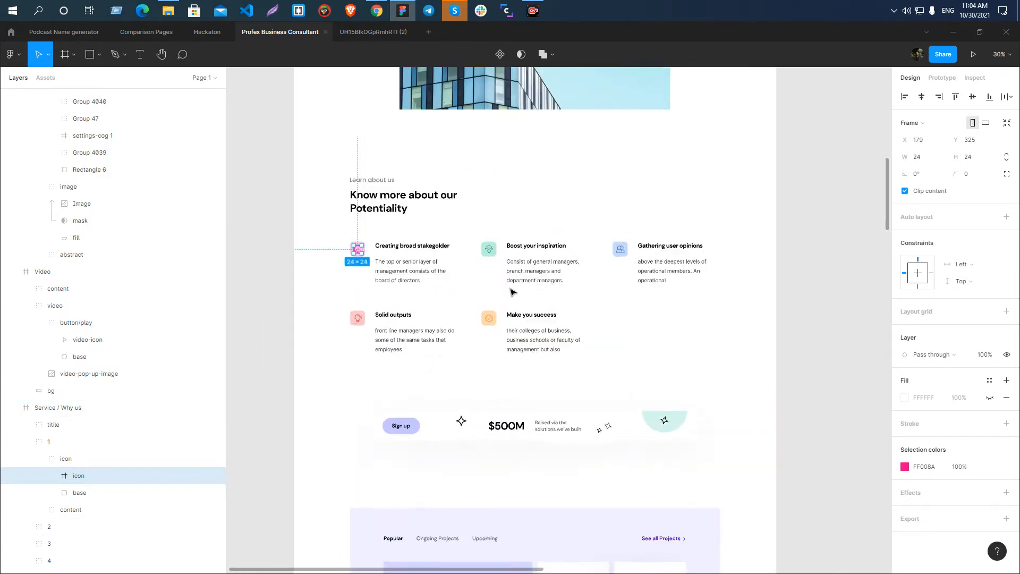
pyautogui.scroll(-3, 453, 276)
pyautogui.scroll(3, 478, 329)
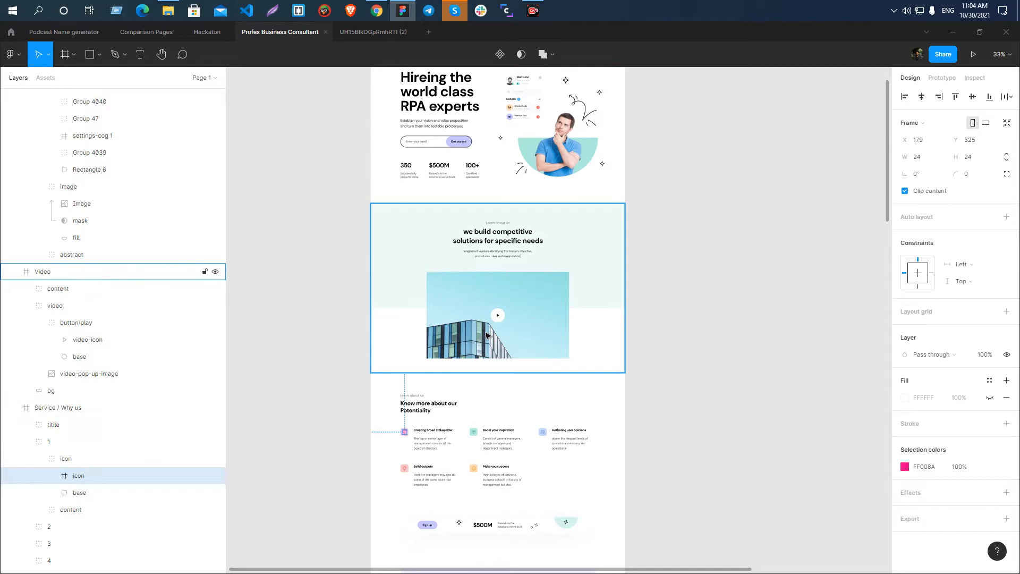
pyautogui.scroll(4, 469, 230)
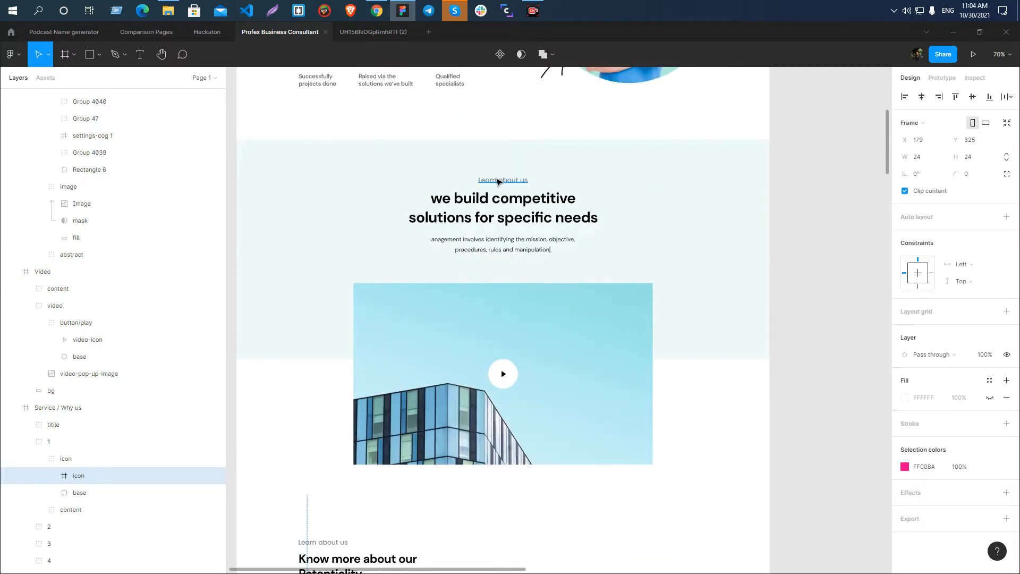
pyautogui.scroll(-5, 500, 182)
pyautogui.scroll(5, 371, 271)
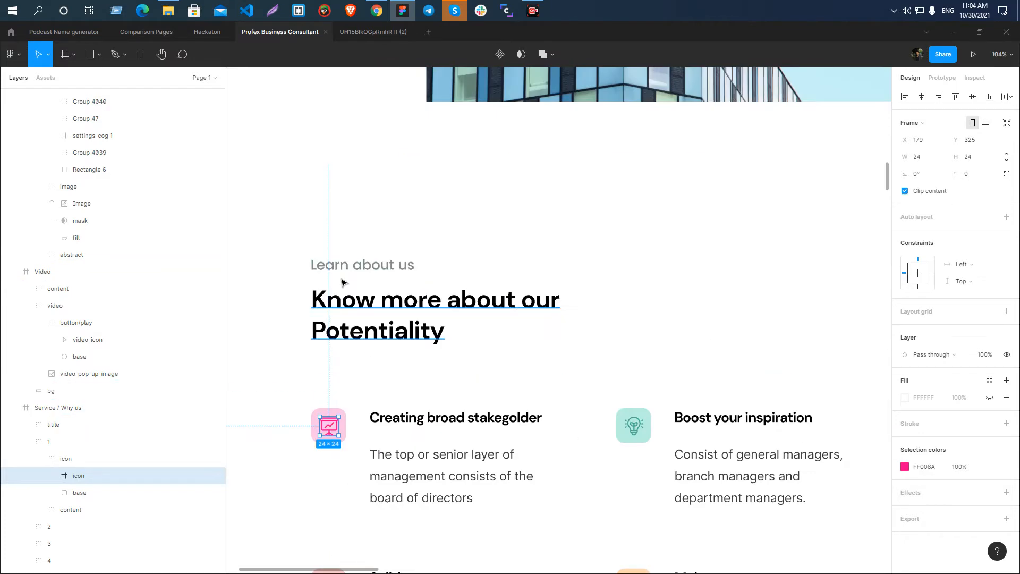
pyautogui.scroll(-5, 371, 271)
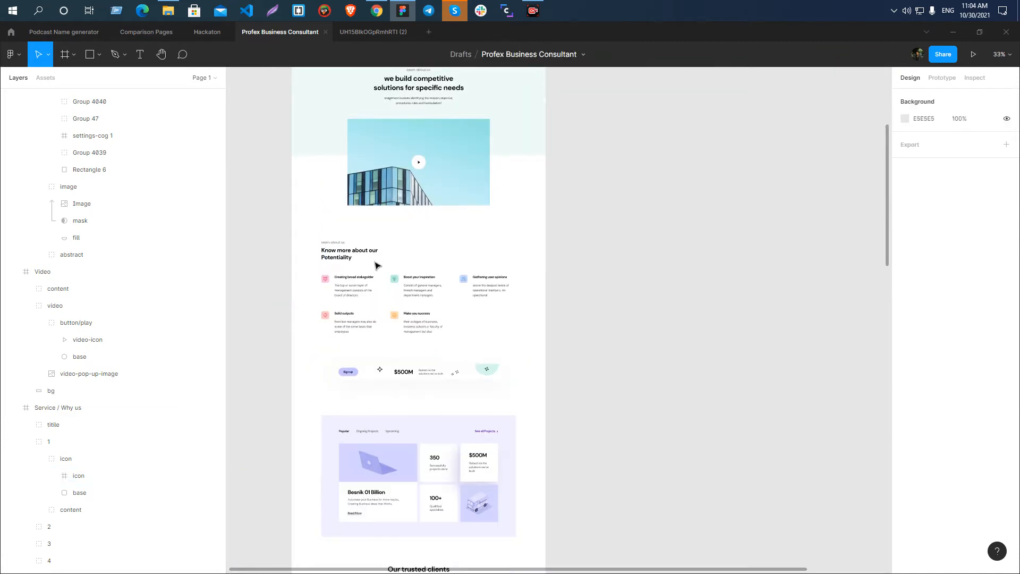
# Select the Video section's frame and examine its content in relation to the neighbouring landing page sections.
pyautogui.click(370, 265)
pyautogui.scroll(3, 340, 259)
pyautogui.click(326, 258)
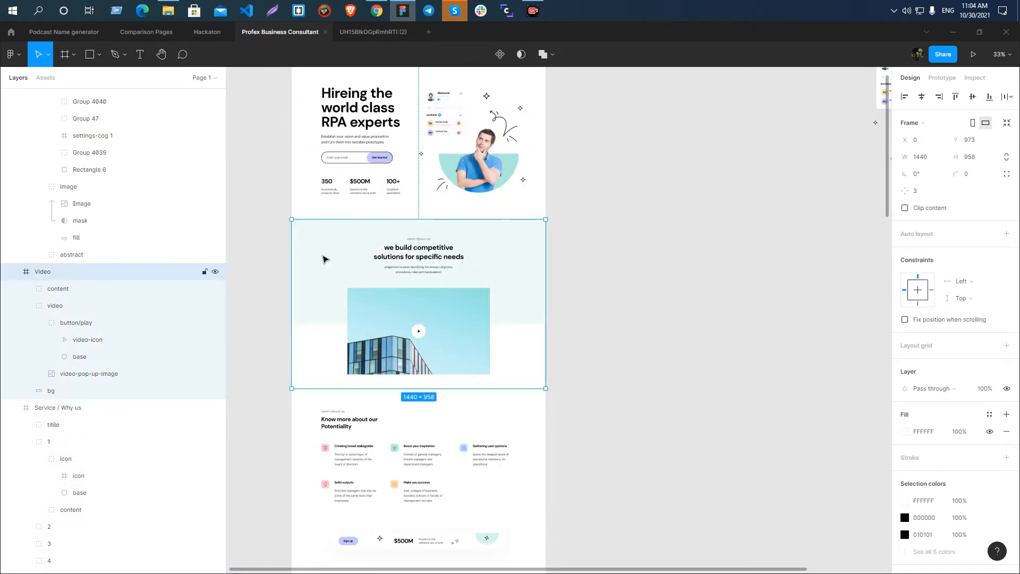
pyautogui.scroll(-3, 327, 258)
pyautogui.scroll(-3, 664, 277)
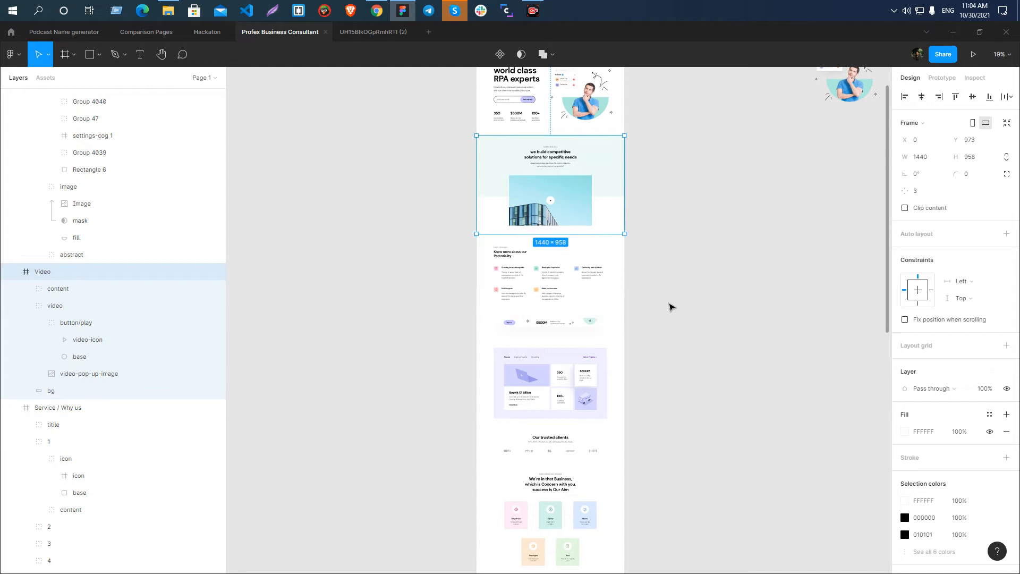
pyautogui.scroll(3, 670, 319)
pyautogui.scroll(3, 531, 287)
pyautogui.scroll(3, 474, 235)
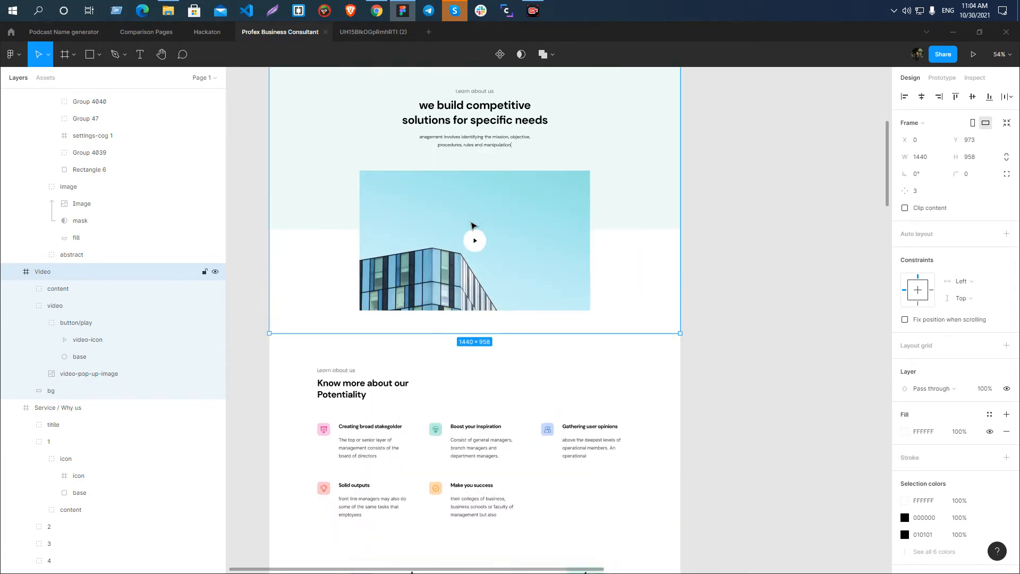
pyautogui.scroll(3, 475, 200)
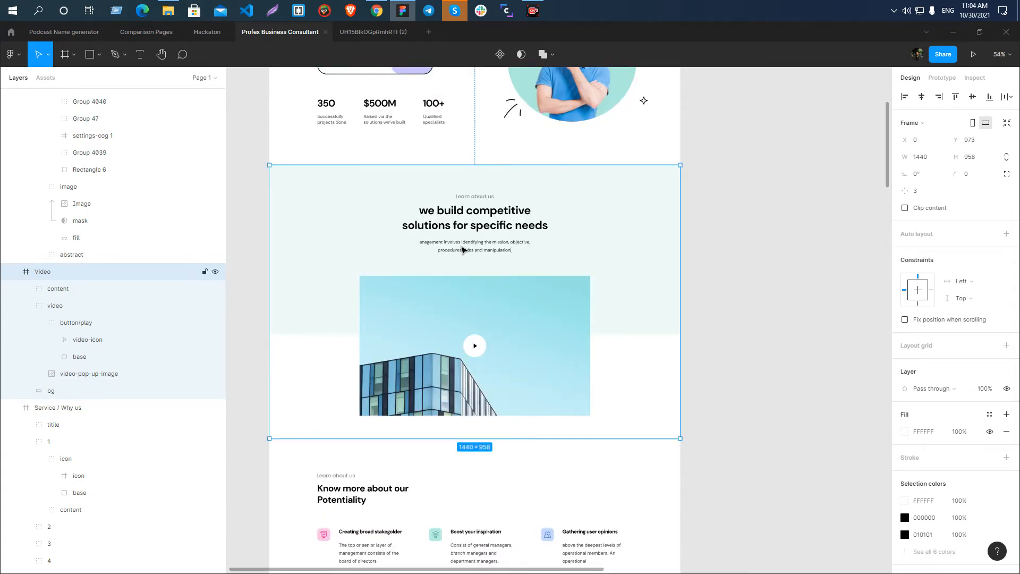
pyautogui.scroll(-2, 481, 215)
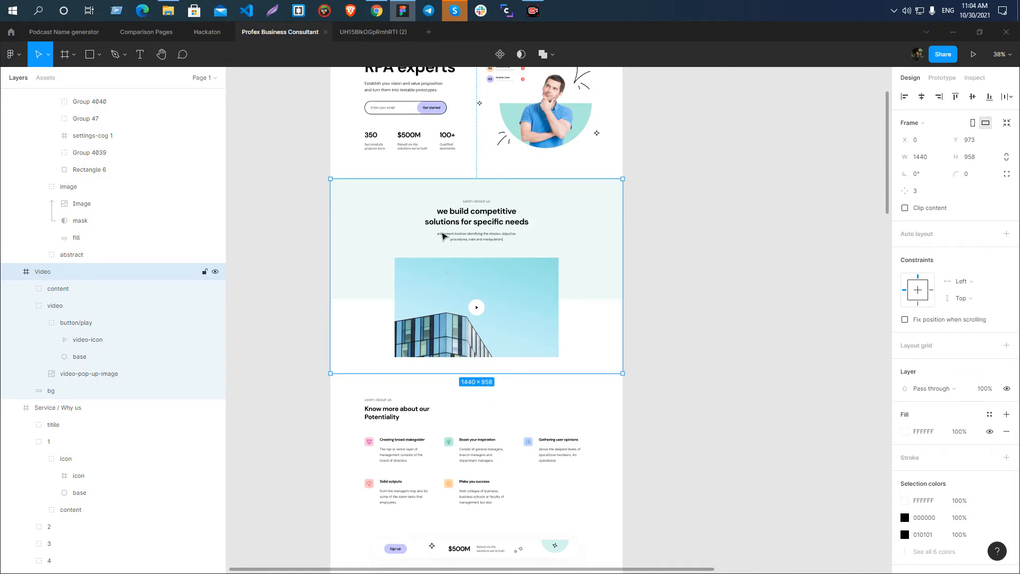
pyautogui.scroll(2, 466, 296)
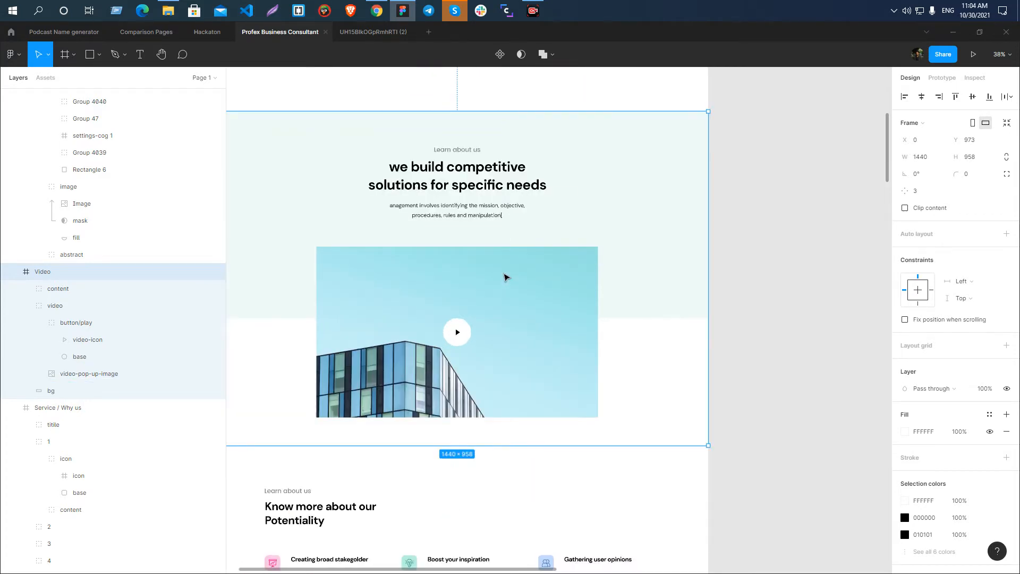
pyautogui.scroll(-2, 485, 200)
pyautogui.scroll(1, 521, 311)
pyautogui.scroll(1, 521, 311)
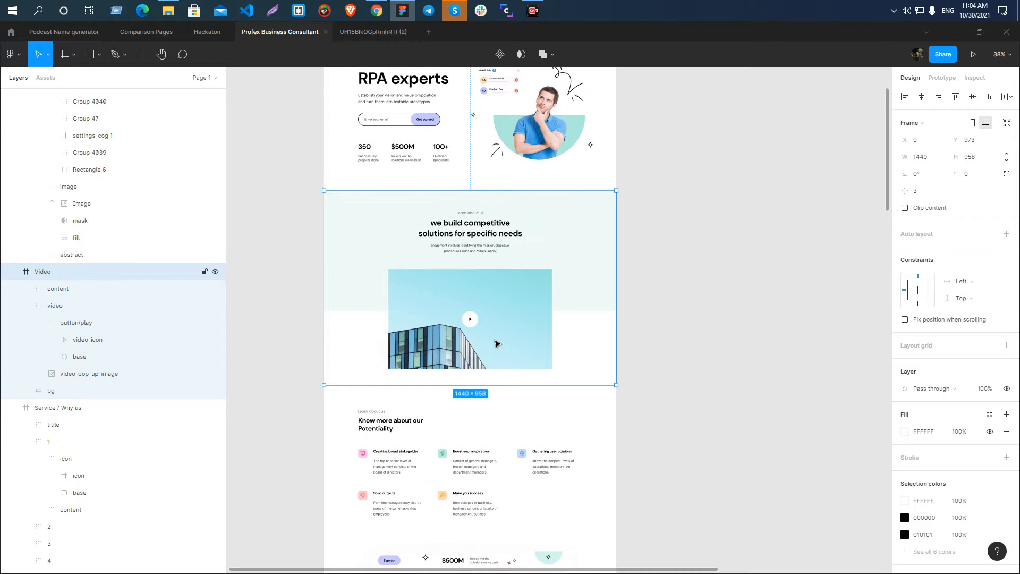
pyautogui.scroll(5, 497, 344)
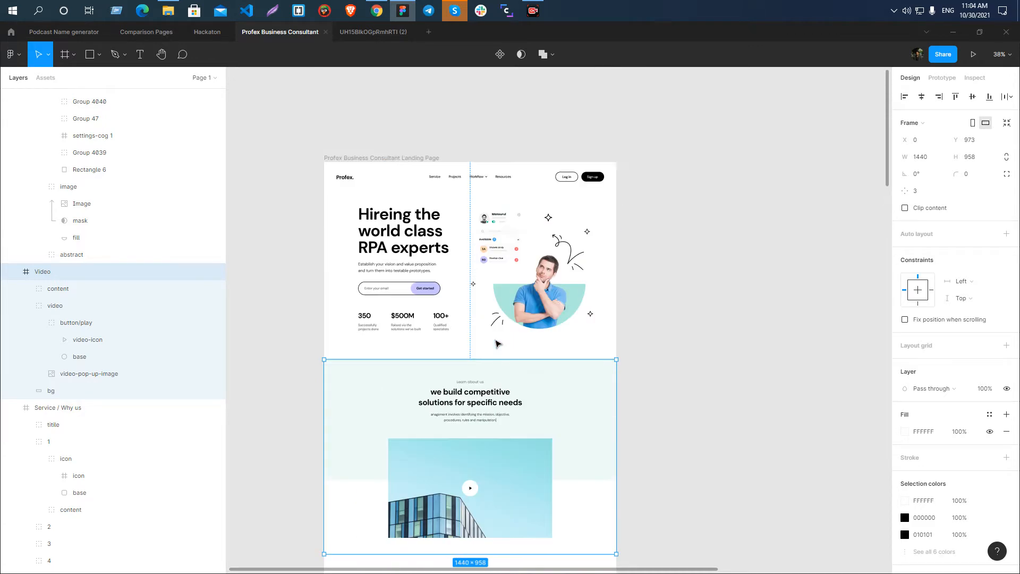
# Select the Hero, Video and Service / Why us frames in turn to examine how the page is divided into sections.
pyautogui.click(448, 240)
pyautogui.scroll(-4, 448, 239)
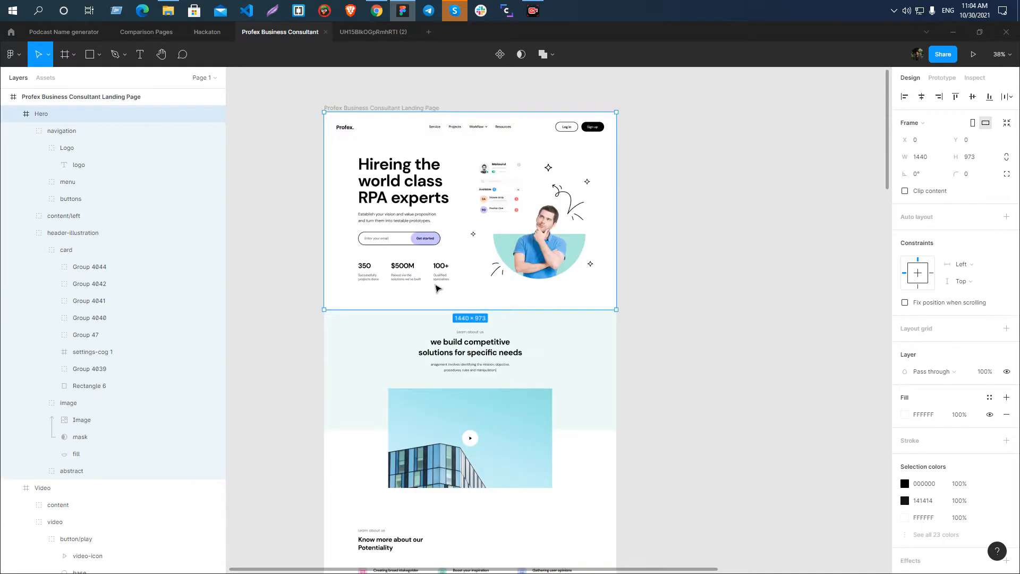
pyautogui.click(437, 294)
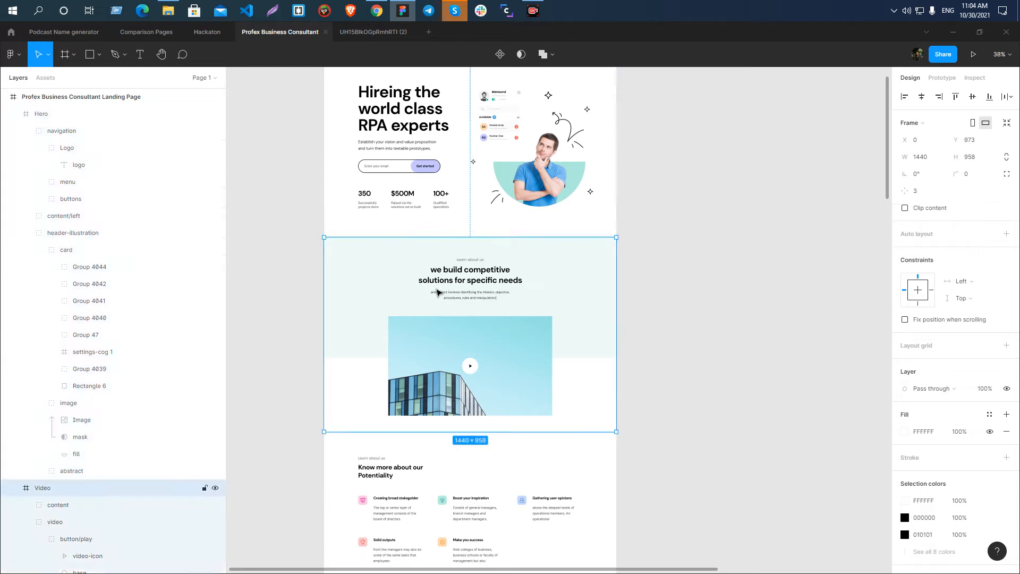
pyautogui.scroll(-3, 443, 291)
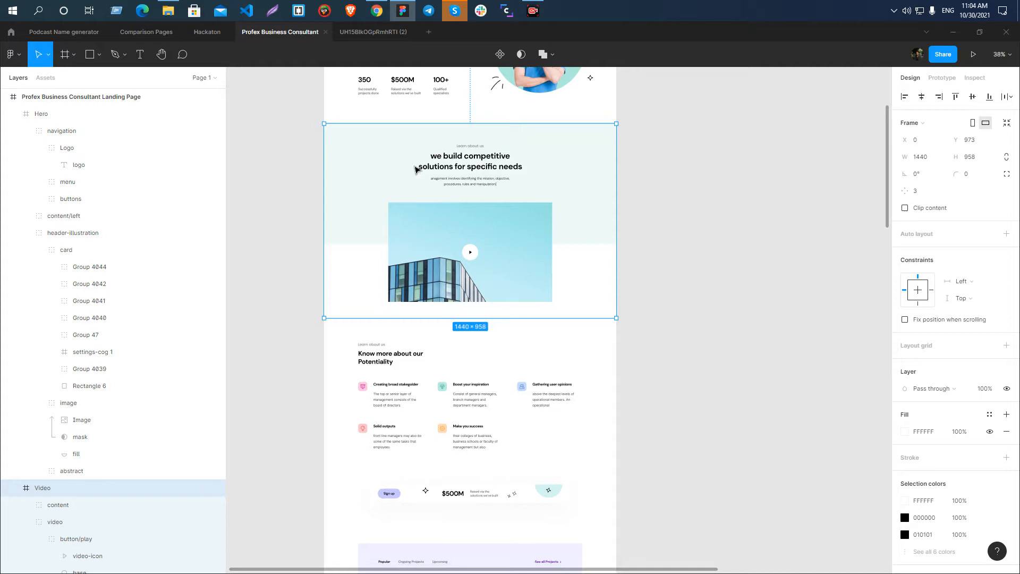
pyautogui.scroll(-3, 342, 319)
pyautogui.click(342, 319)
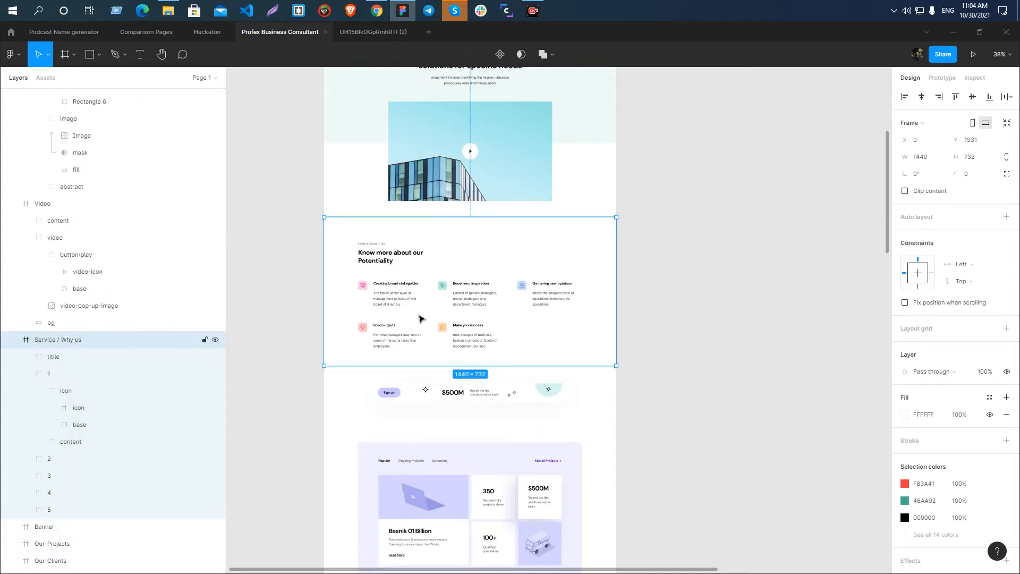
# Review the landing page's upper sections in overview and select the Video frame again.
pyautogui.scroll(6, 419, 318)
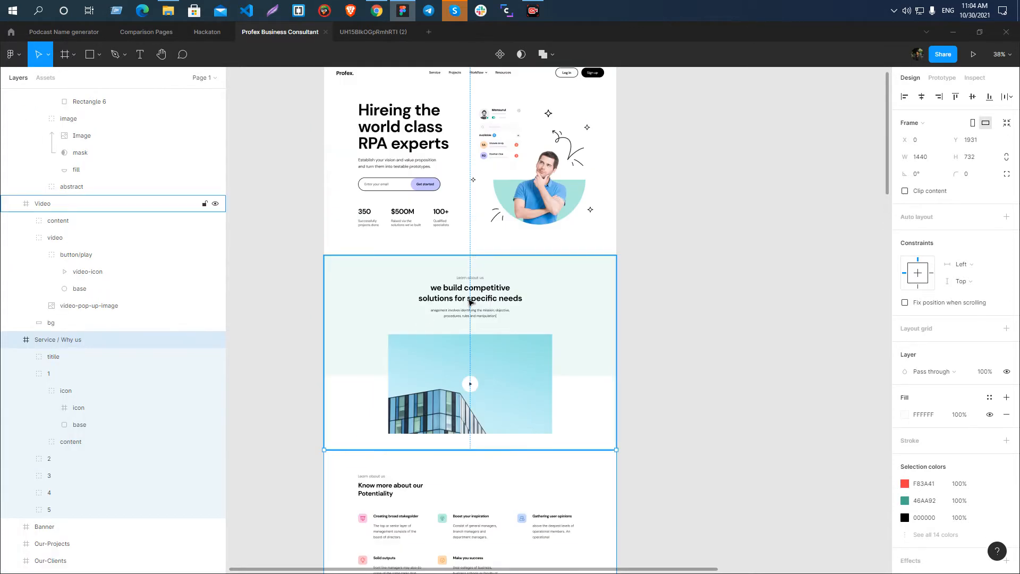
pyautogui.scroll(5, 477, 259)
pyautogui.scroll(-7, 475, 259)
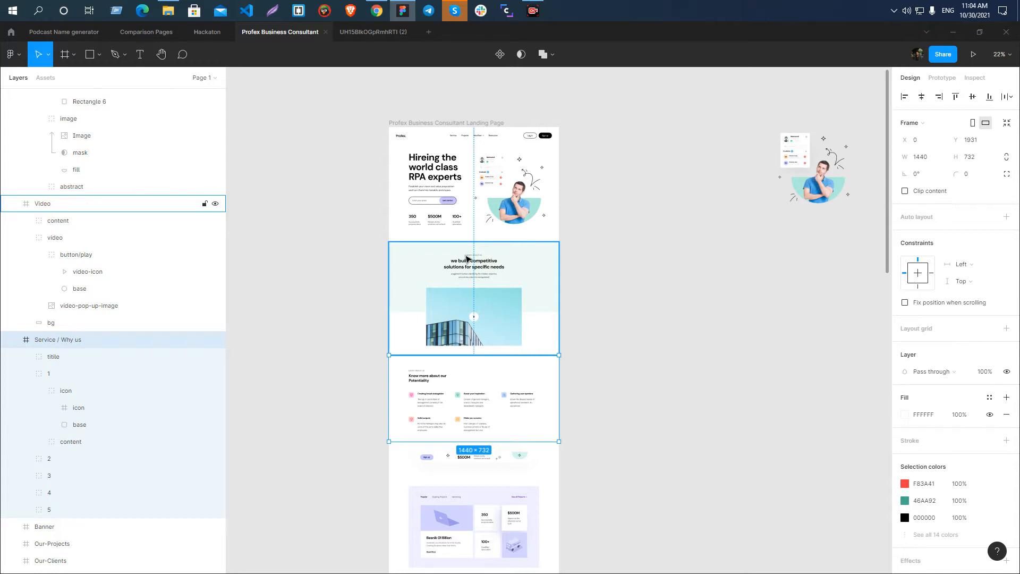
pyautogui.scroll(-2, 460, 280)
pyautogui.scroll(2, 460, 280)
pyautogui.click(461, 274)
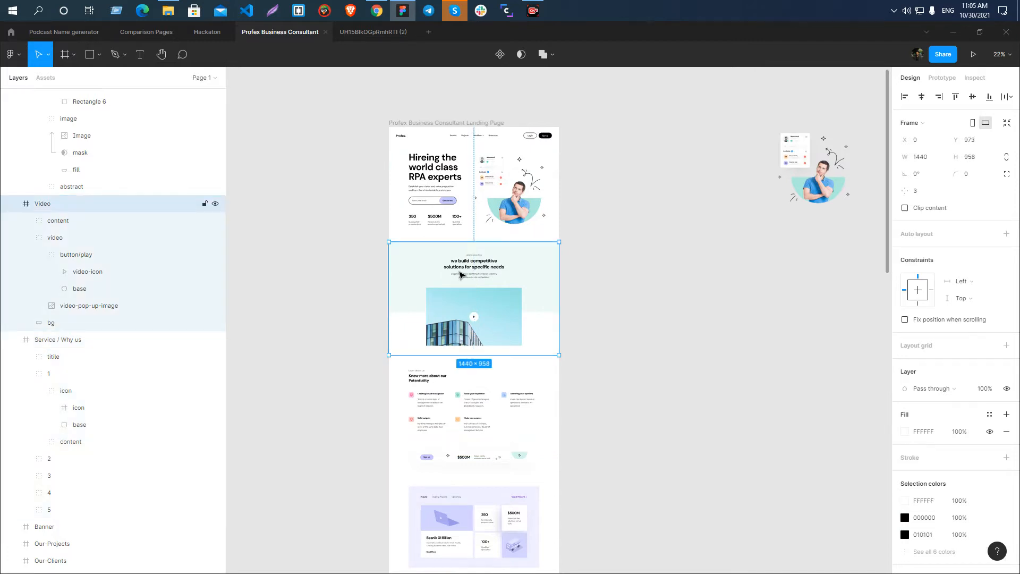
# Rename the 24 × 24 presentation-board icon frame beside "Creating broad stakegolder" as about-section-2-icon-1.
pyautogui.scroll(-2, 460, 275)
pyautogui.click(429, 306)
pyautogui.scroll(4, 432, 297)
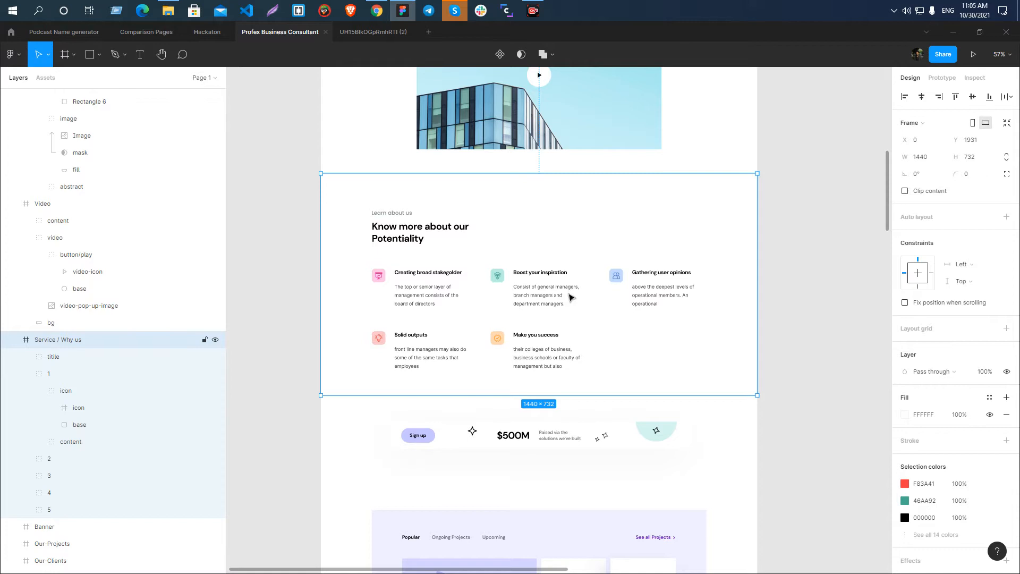
pyautogui.scroll(6, 353, 289)
pyautogui.scroll(-2, 372, 287)
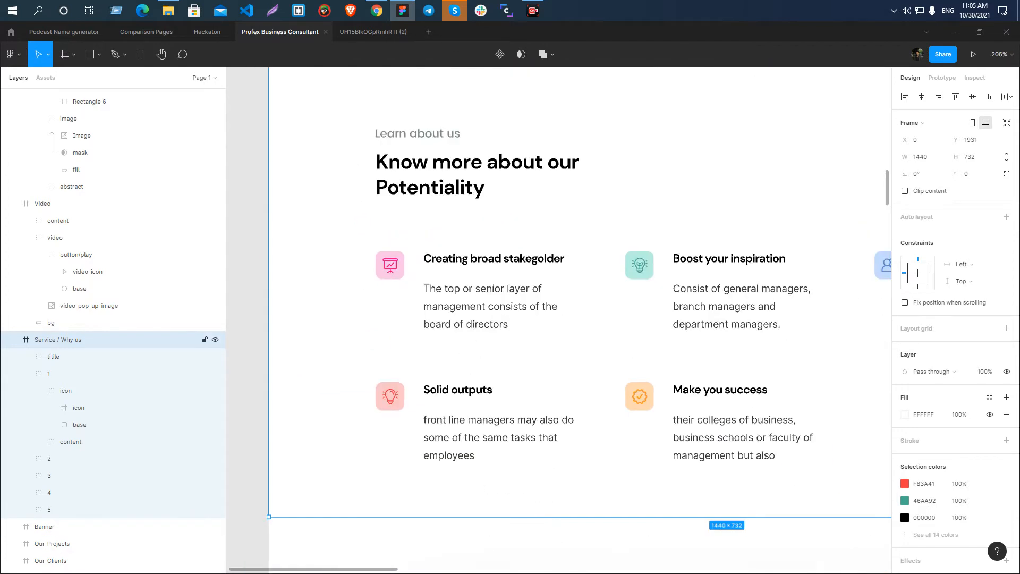
pyautogui.click(393, 267)
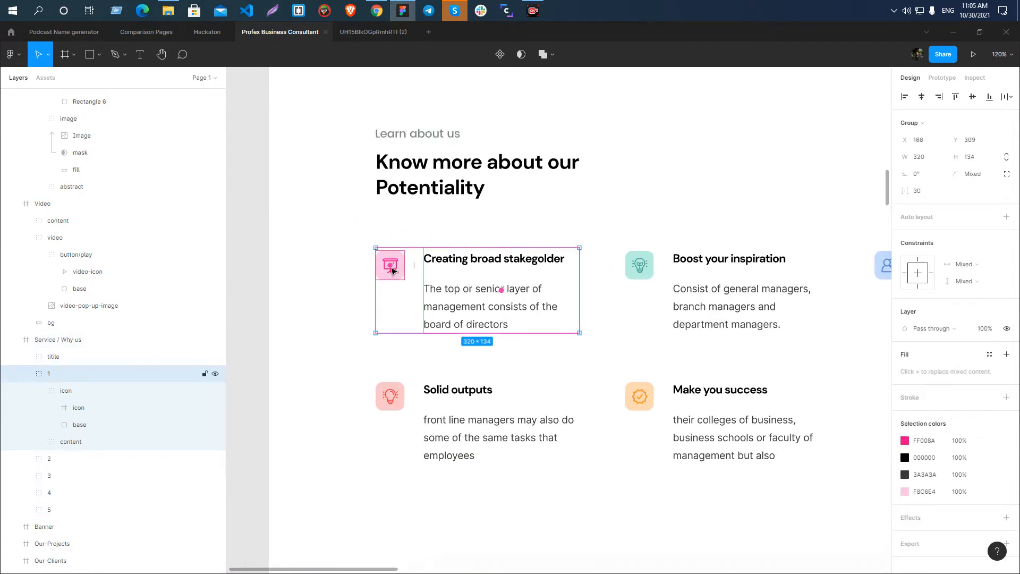
pyautogui.scroll(5, 391, 273)
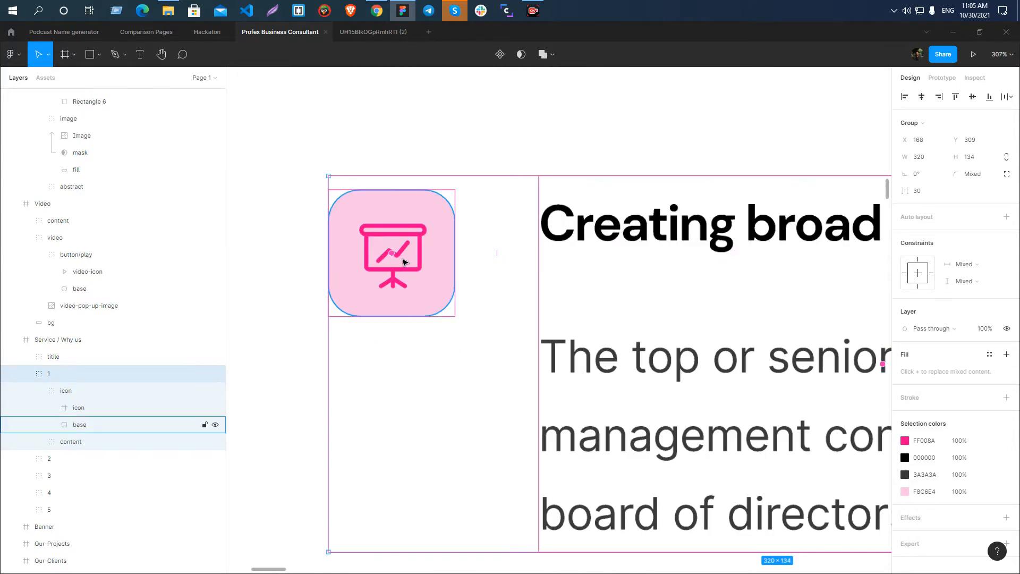
pyautogui.keyDown('ctrl'); pyautogui.click(404, 261); pyautogui.keyUp('ctrl')
pyautogui.click(79, 407)
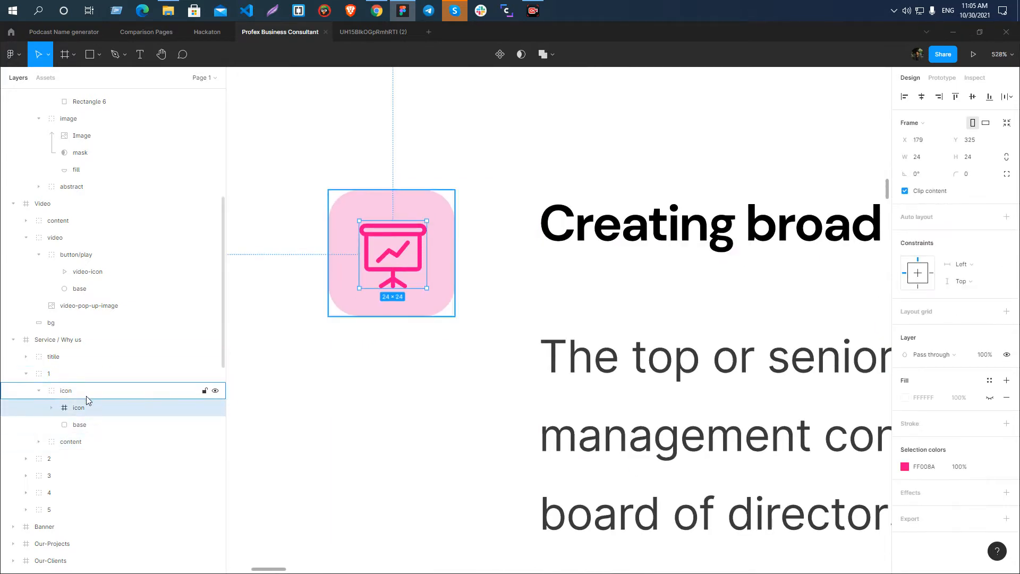
pyautogui.doubleClick(76, 407)
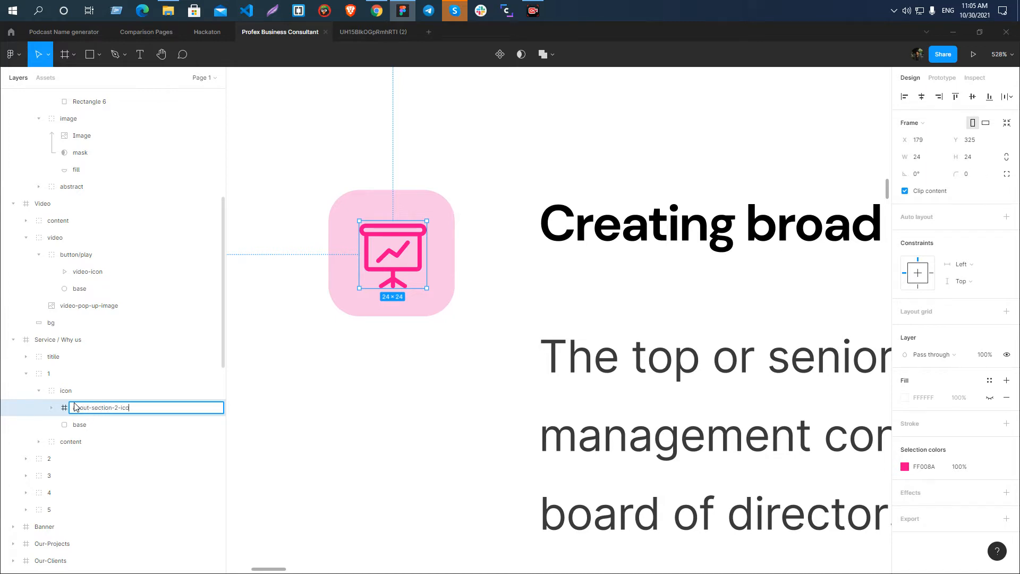
pyautogui.press('Return')
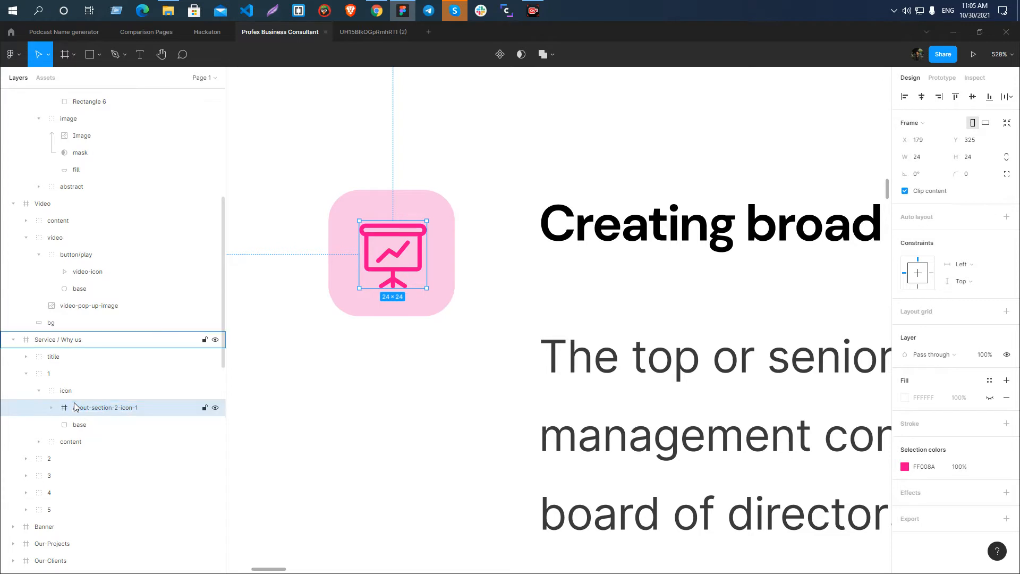
# Rename the inner icon frame of the "Boost your inspiration" feature as about-section-2-icon-2.
pyautogui.scroll(-3, 265, 283)
pyautogui.scroll(-5, 265, 282)
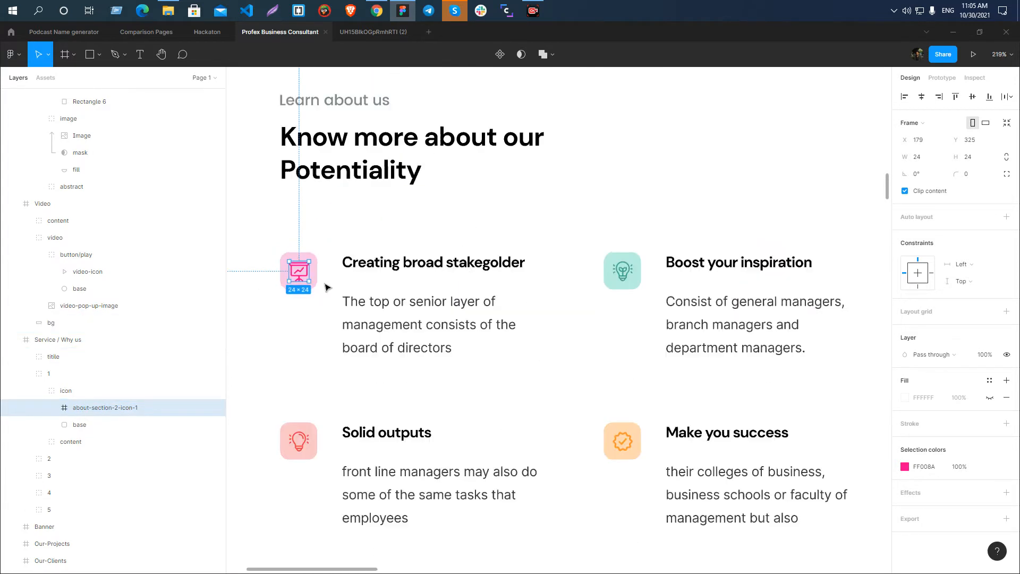
pyautogui.doubleClick(623, 272)
pyautogui.doubleClick(623, 274)
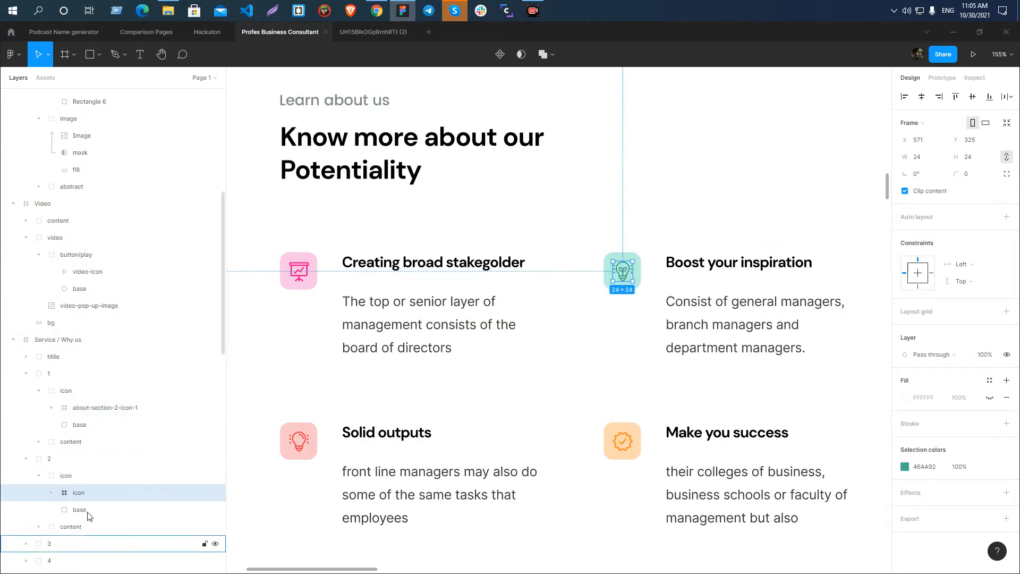
pyautogui.doubleClick(87, 492)
pyautogui.write('about-section-2-icon-1')
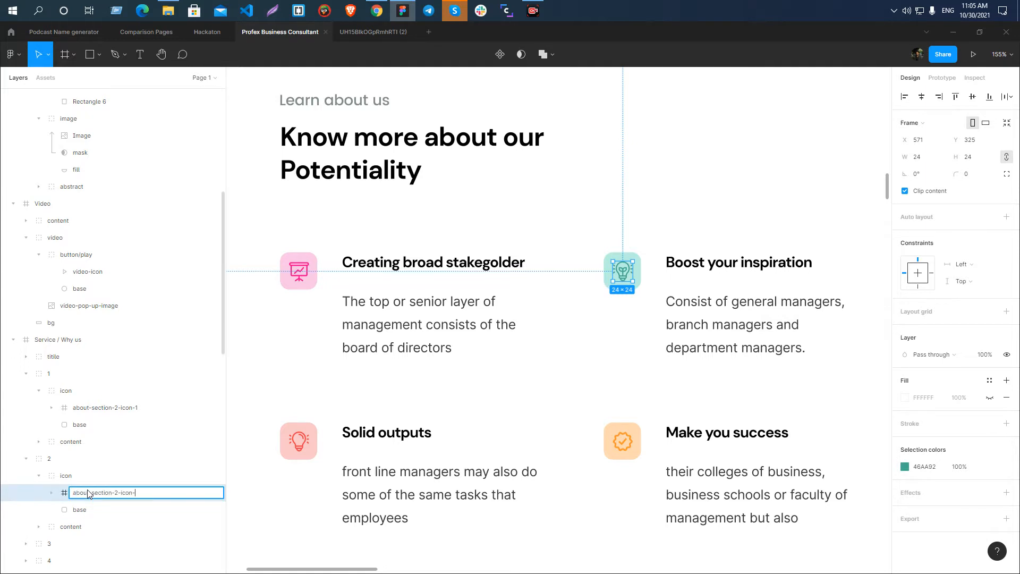
pyautogui.write('2')
pyautogui.press('Return')
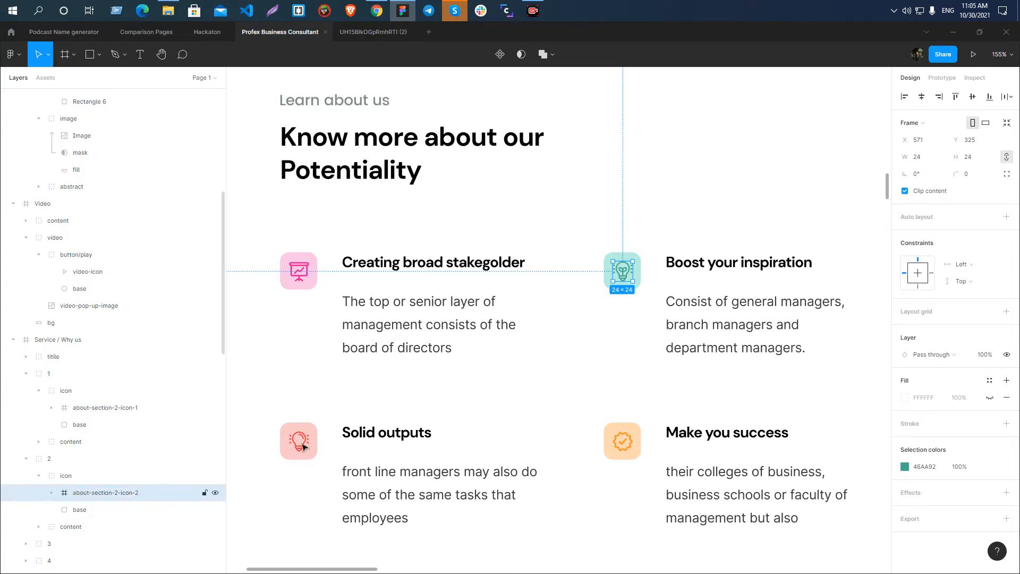
# Rename the inner icon frame of the "Gathering user opinions" feature as about-section-2-icon-3.
pyautogui.scroll(-4, 549, 360)
pyautogui.doubleClick(739, 318)
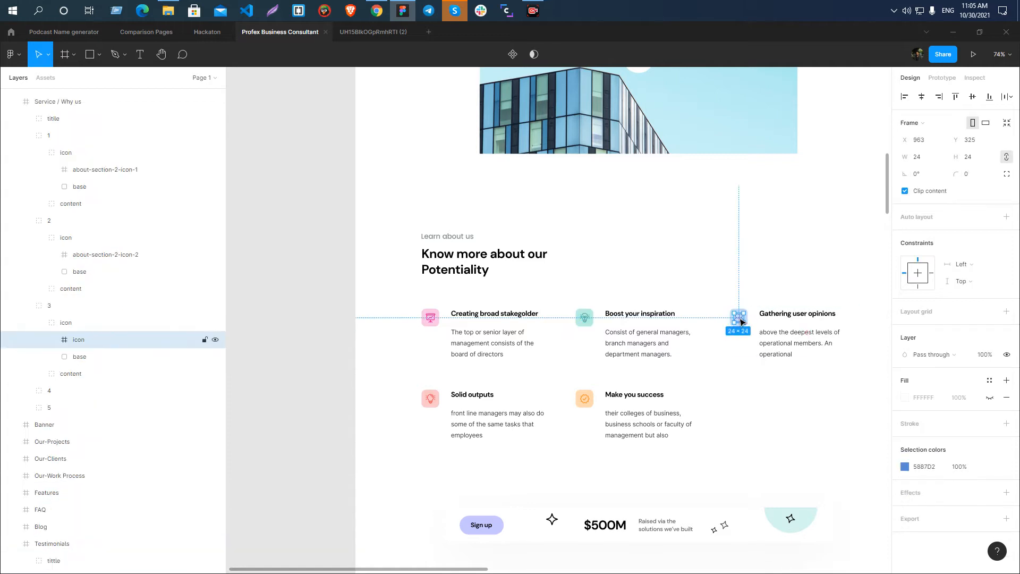
pyautogui.doubleClick(77, 340)
pyautogui.write('about-section-2-icon-1')
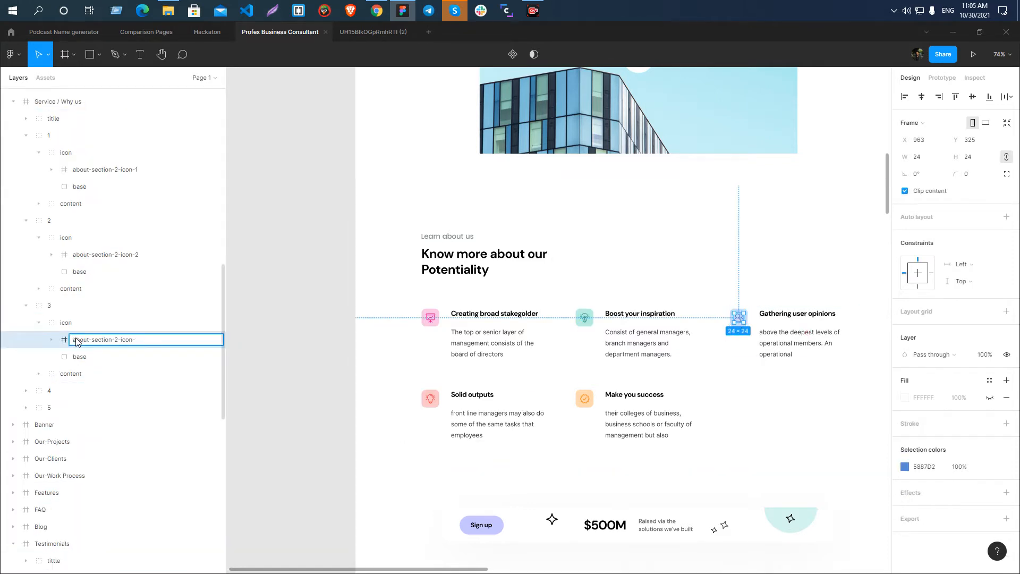
pyautogui.write('3')
pyautogui.press('Return')
# Rename the 45 × 45 icon group of the "Solid outputs" feature as about-section-2-icon-4.
pyautogui.click(432, 399)
pyautogui.doubleClick(433, 399)
pyautogui.doubleClick(434, 401)
pyautogui.doubleClick(434, 403)
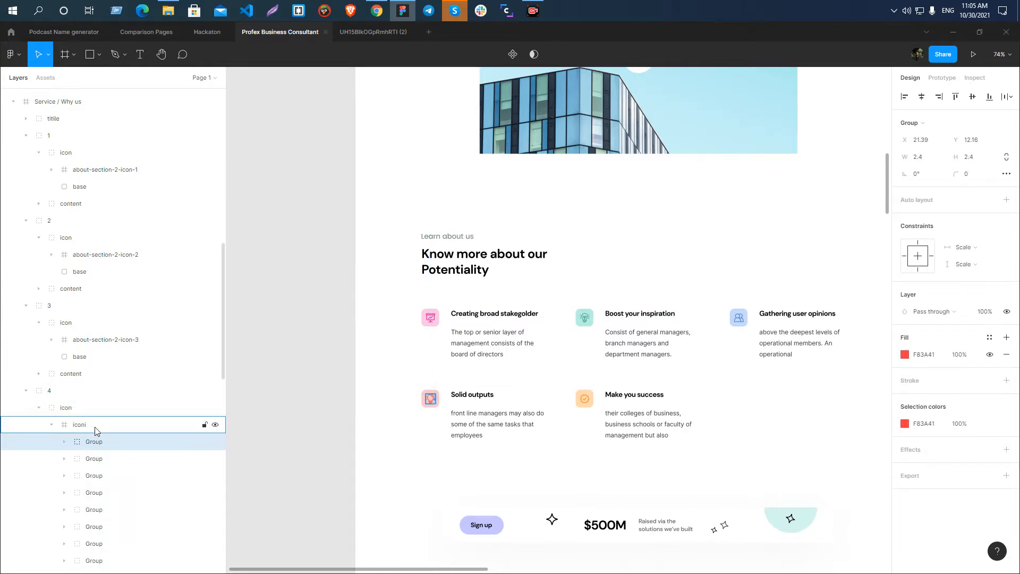
pyautogui.click(73, 407)
pyautogui.doubleClick(73, 407)
pyautogui.write('about-section-2-icon-')
pyautogui.write('4')
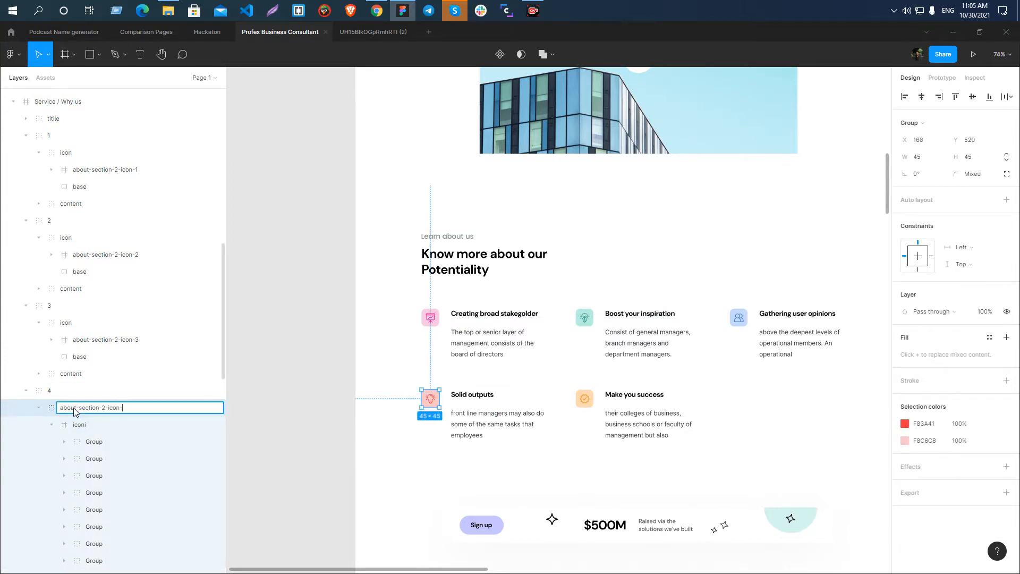
pyautogui.press('Return')
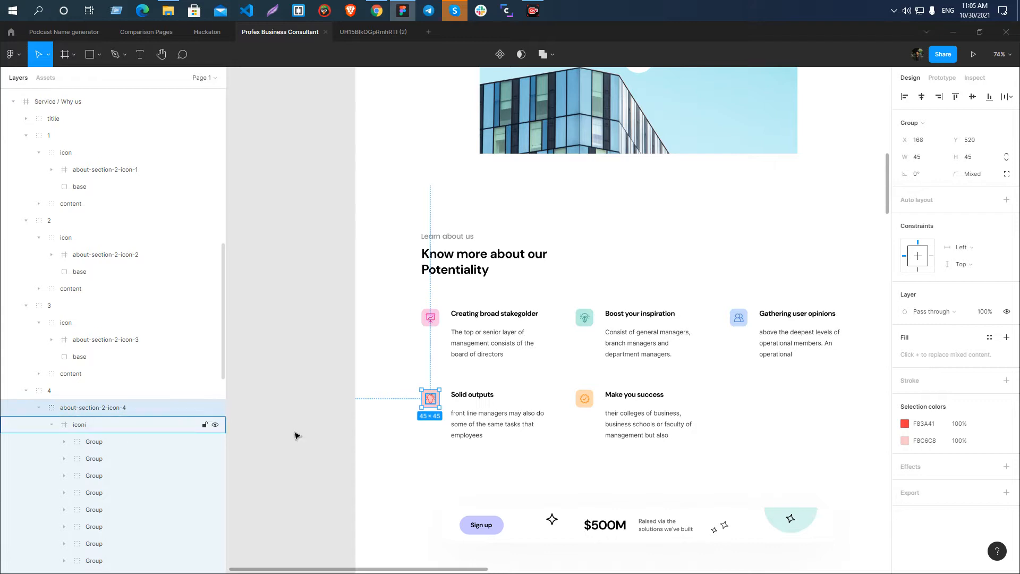
# Give the 24 × 24 icon frame inside the "Solid outputs" icon group the name about-section-2-icon-4 as well.
pyautogui.click(79, 424)
pyautogui.doubleClick(80, 424)
pyautogui.write('about-section-2-icon-')
pyautogui.write('4')
pyautogui.press('Return')
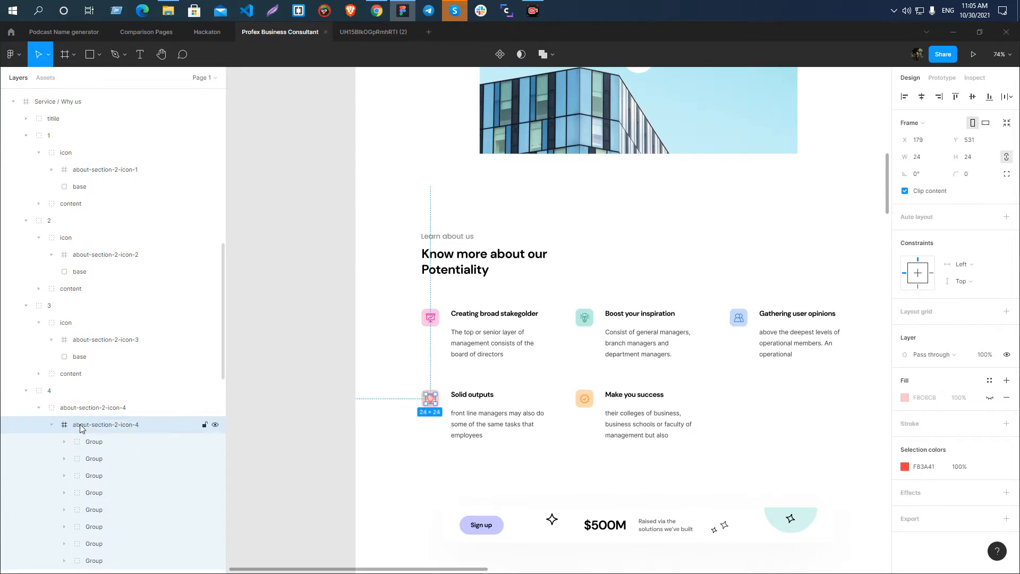
# Rename the inner icon frame of the "Make you success" feature as about-section-2-icon-5.
pyautogui.click(579, 398)
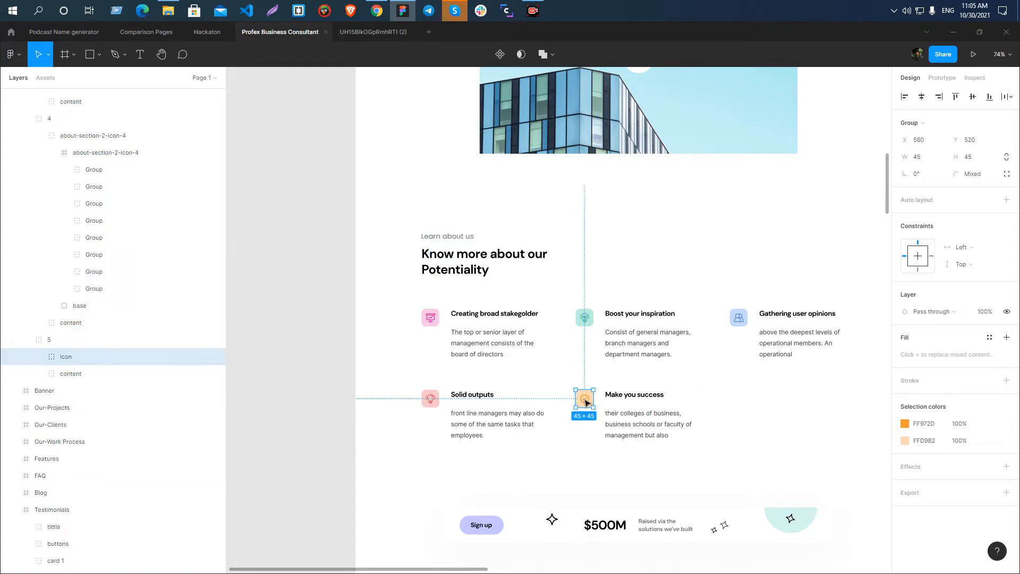
pyautogui.doubleClick(586, 403)
pyautogui.doubleClick(98, 375)
pyautogui.write('about-section-2-icon-')
pyautogui.write('1')
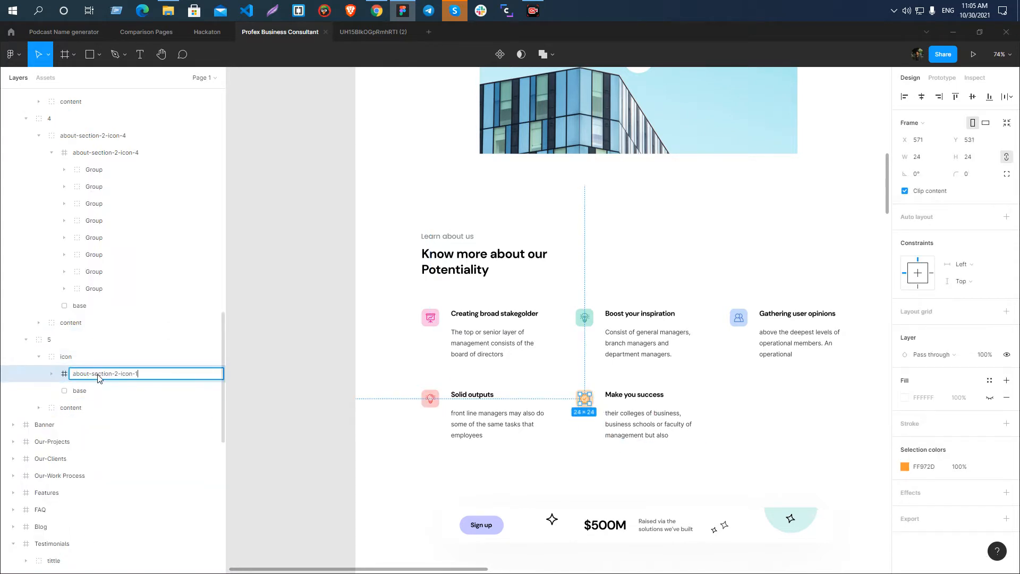
pyautogui.write('5')
pyautogui.press('Return')
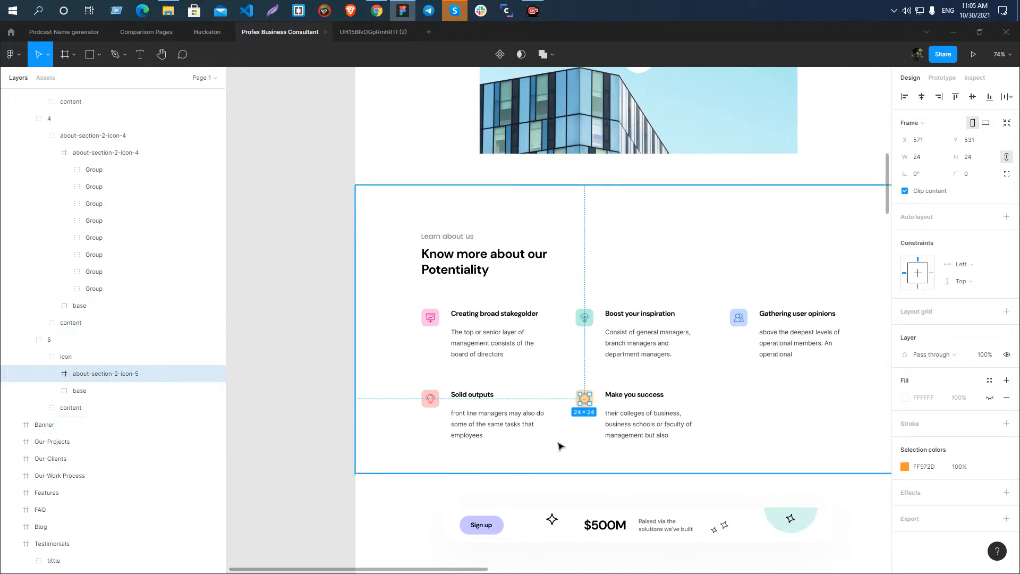
# Export the about-section-2-icon-5 frame as an SVG and save the file.
pyautogui.scroll(5, 553, 416)
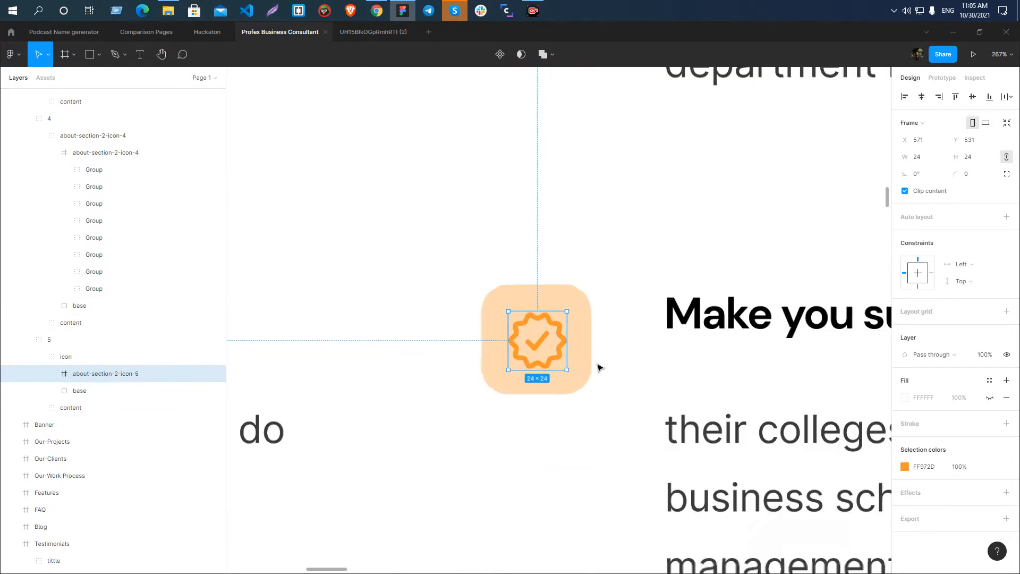
pyautogui.click(1006, 518)
pyautogui.click(976, 382)
pyautogui.click(977, 404)
pyautogui.click(955, 401)
pyautogui.click(419, 291)
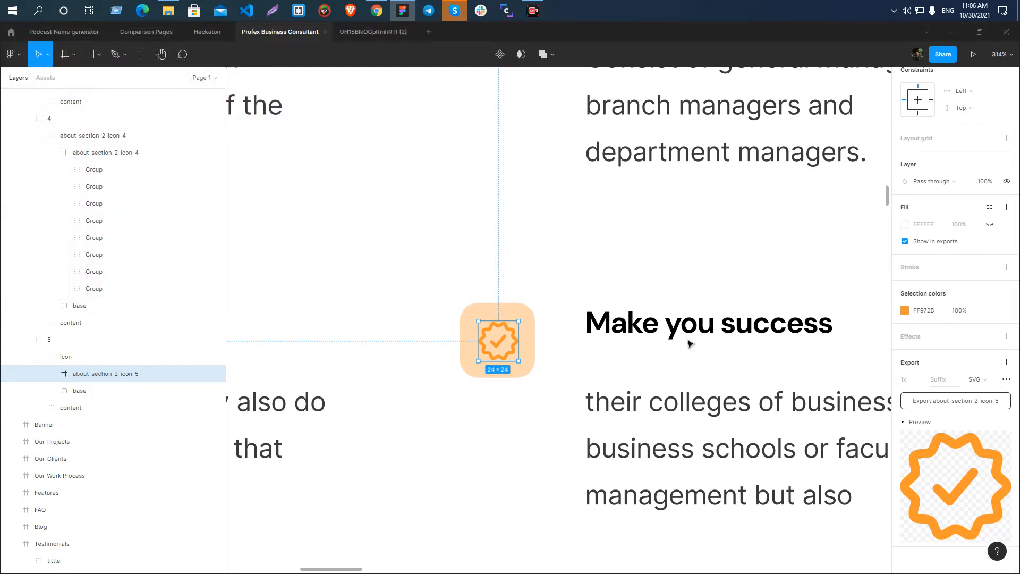
# Export the inner about-section-2-icon-4 frame of the "Solid outputs" feature as an SVG and save the file.
pyautogui.scroll(-5, 597, 372)
pyautogui.scroll(5, 376, 378)
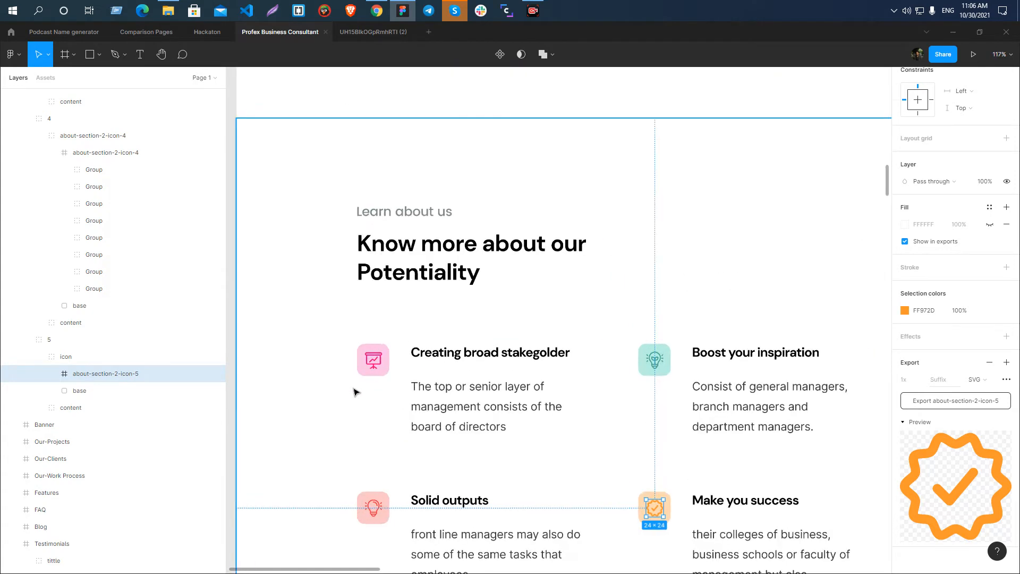
pyautogui.click(390, 467)
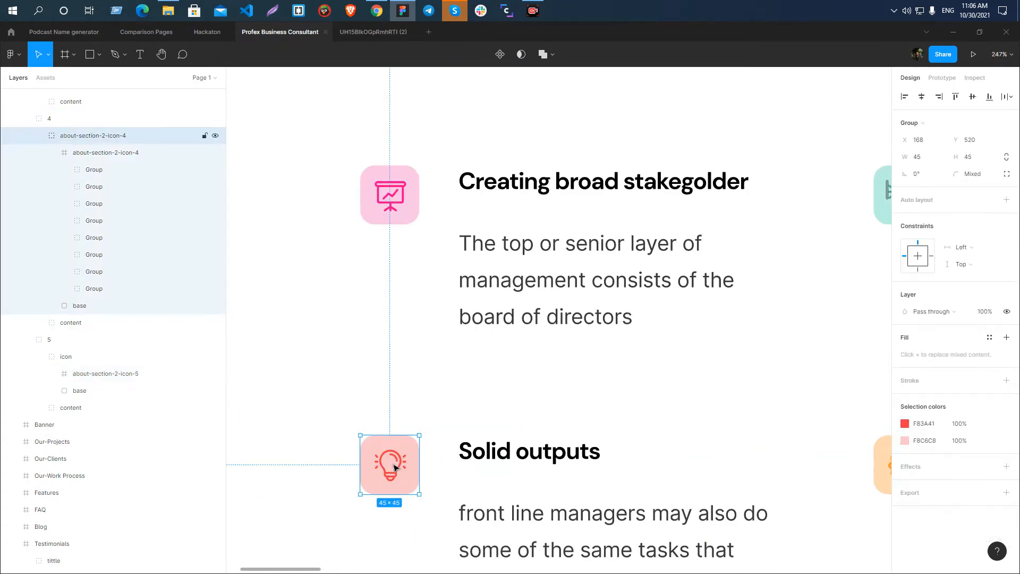
pyautogui.doubleClick(389, 467)
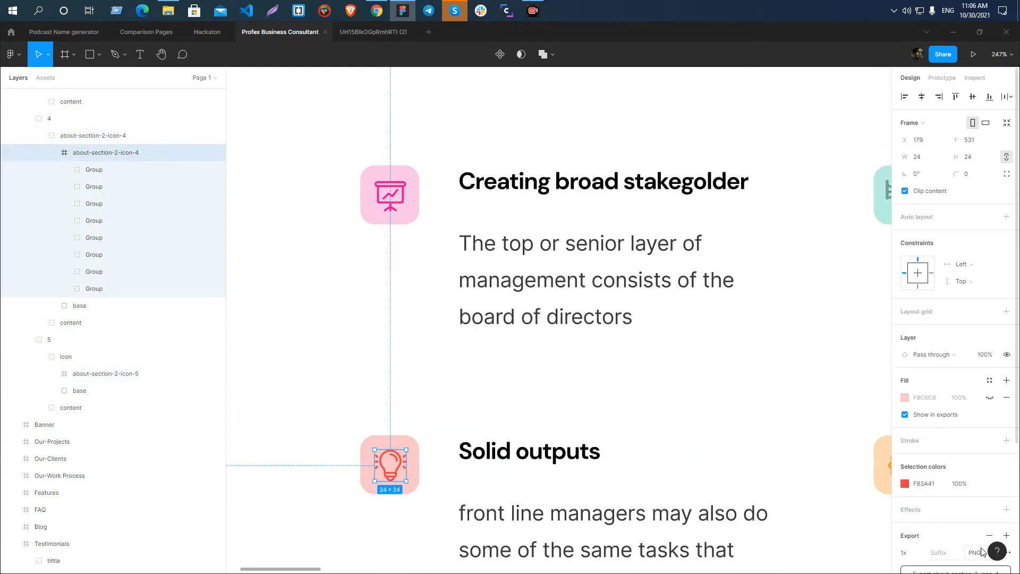
pyautogui.scroll(-3, 972, 448)
pyautogui.click(976, 379)
pyautogui.click(986, 408)
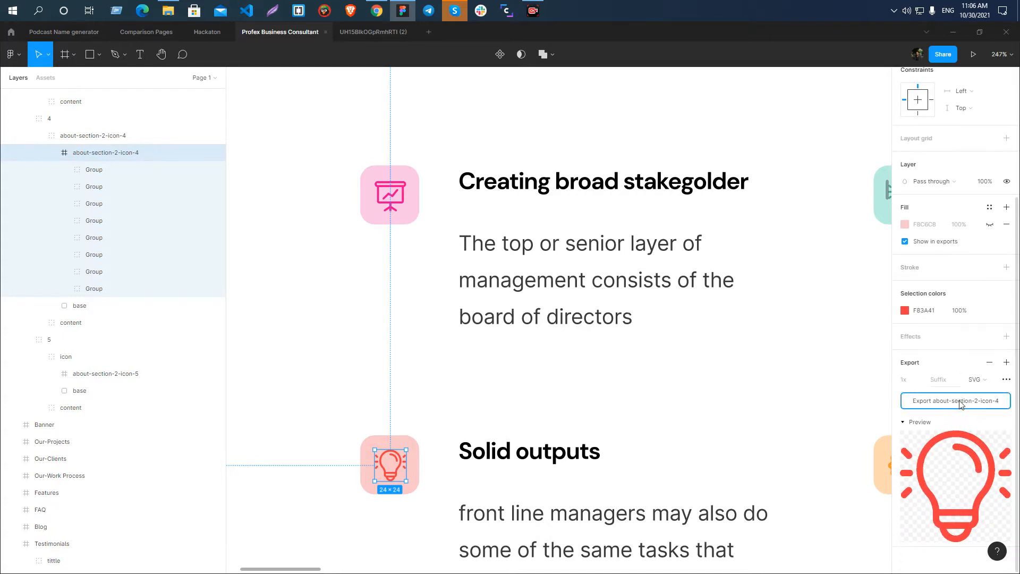
pyautogui.click(956, 400)
pyautogui.click(401, 295)
# Export the about-section-2-icon-3 frame of the "Gathering user opinions" feature as an SVG and save the file.
pyautogui.scroll(-5, 310, 314)
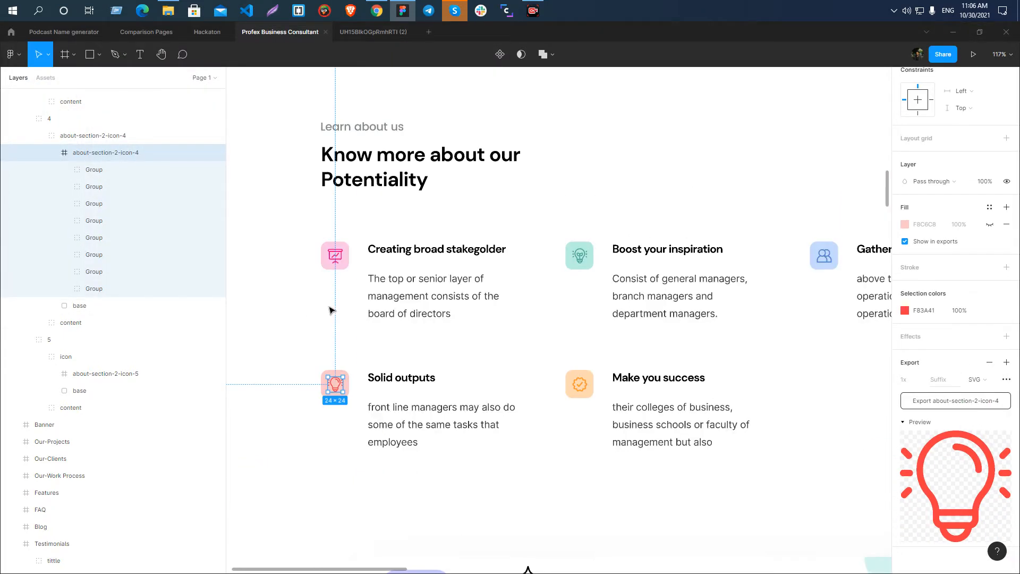
pyautogui.click(821, 260)
pyautogui.doubleClick(830, 261)
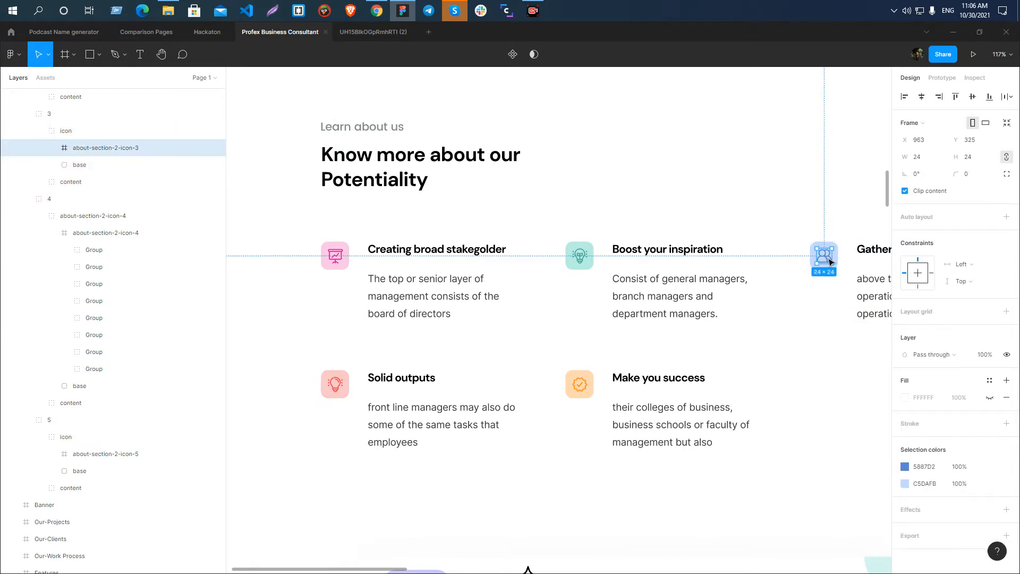
pyautogui.click(1006, 535)
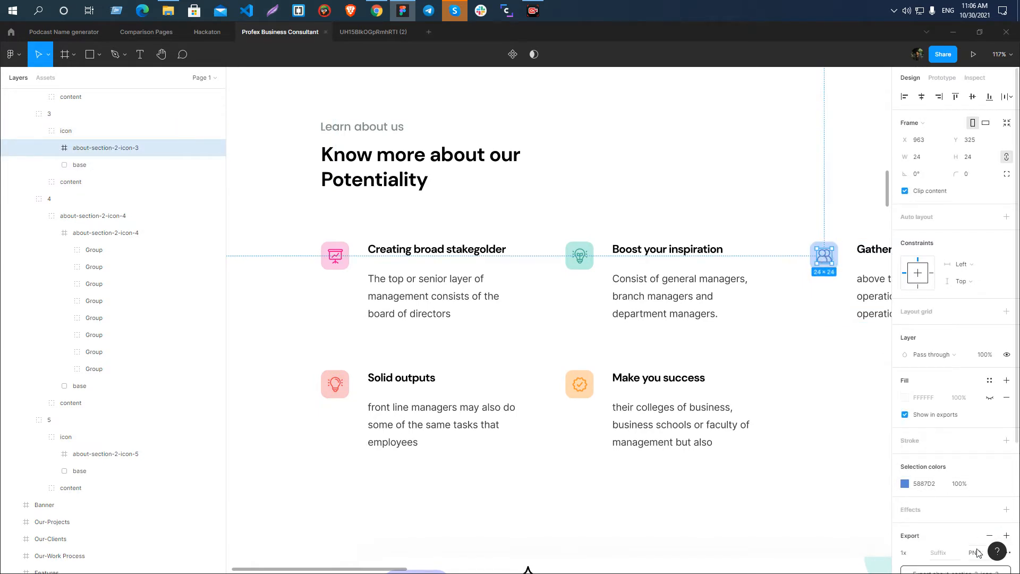
pyautogui.click(976, 552)
pyautogui.click(980, 545)
pyautogui.scroll(-3, 957, 478)
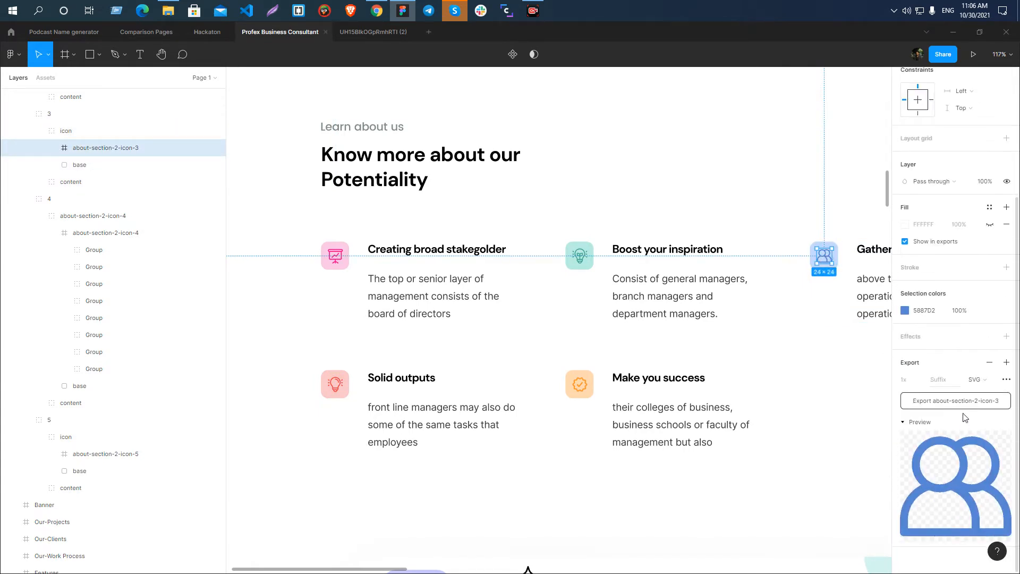
pyautogui.click(955, 401)
pyautogui.click(420, 290)
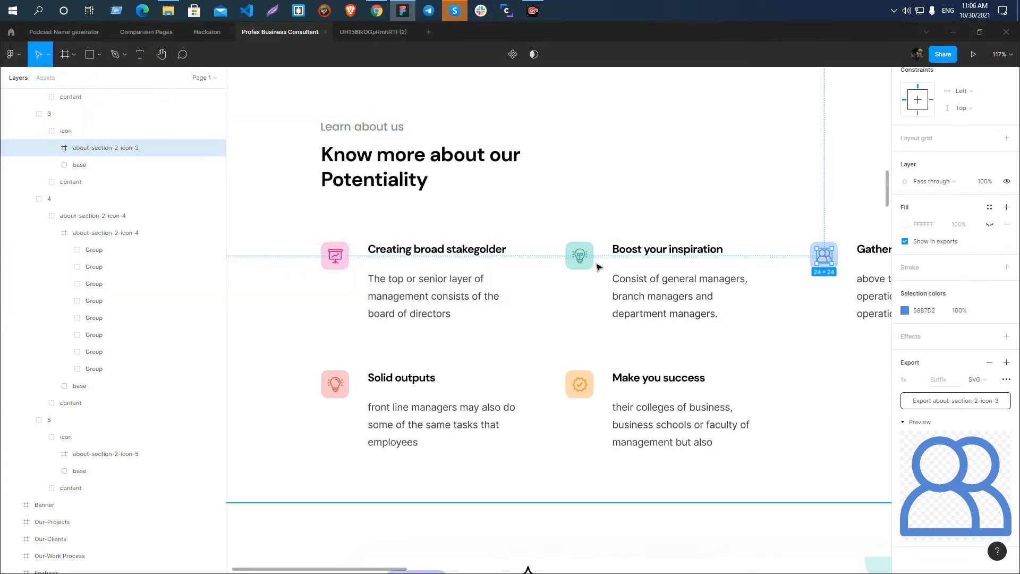
# Export the about-section-2-icon-2 frame of the "Boost your inspiration" feature as an SVG and save the file.
pyautogui.click(584, 257)
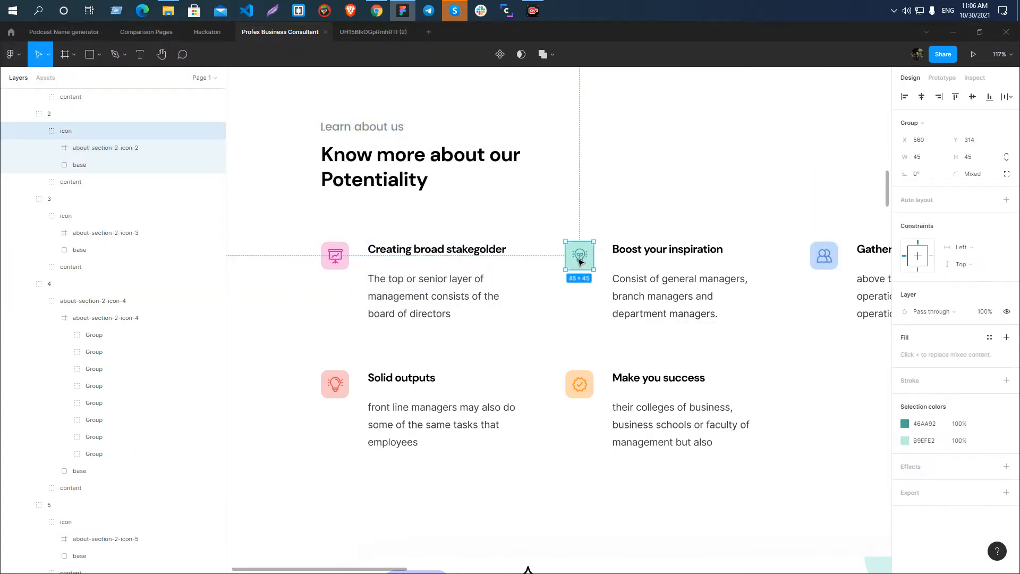
pyautogui.doubleClick(582, 264)
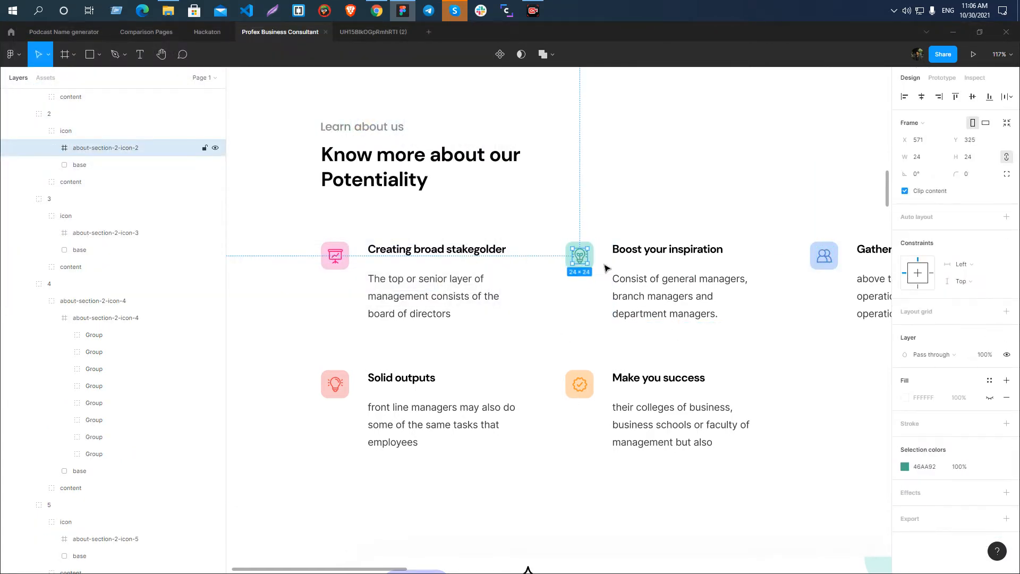
pyautogui.click(1006, 518)
pyautogui.scroll(-3, 977, 478)
pyautogui.click(976, 379)
pyautogui.click(981, 404)
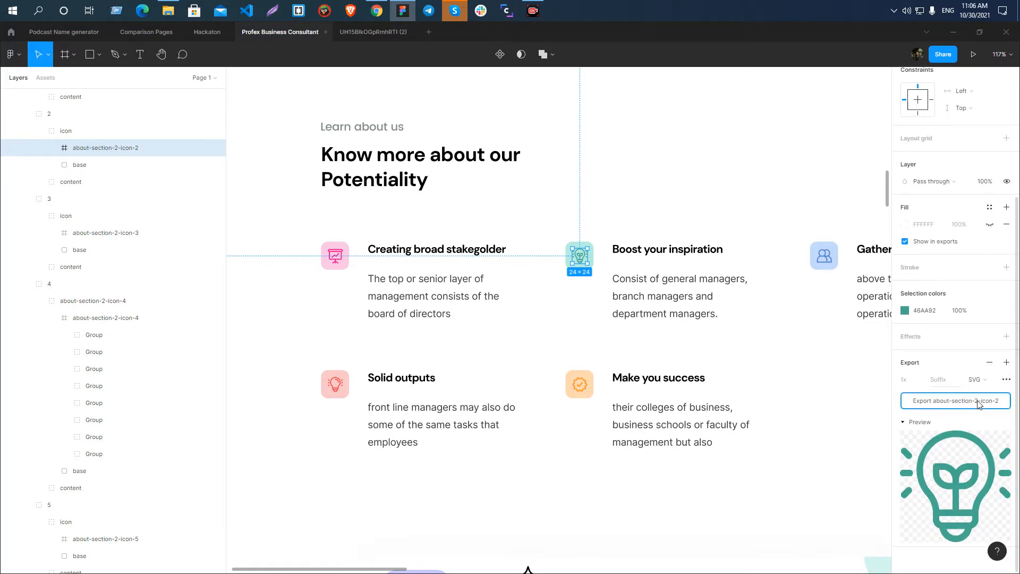
pyautogui.click(980, 401)
pyautogui.click(402, 290)
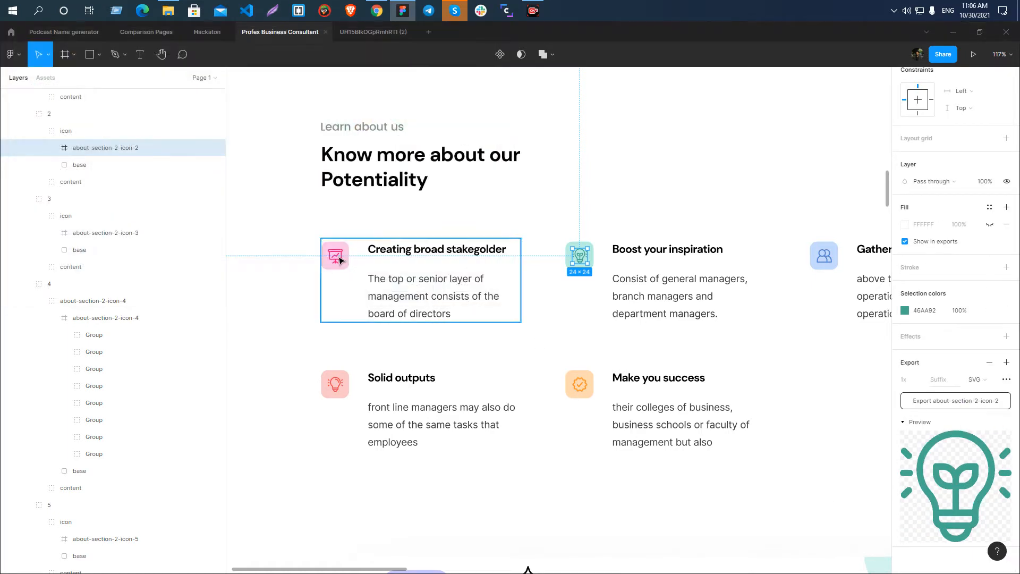
# Export the about-section-2-icon-1 frame of the "Creating broad stakegolder" feature as an SVG and save the file.
pyautogui.click(338, 259)
pyautogui.click(339, 260)
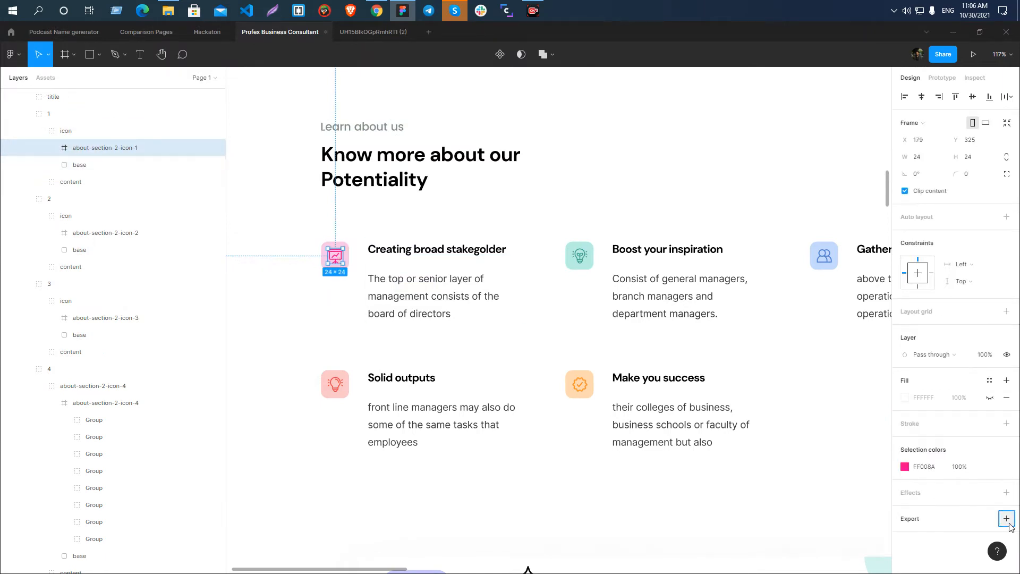
pyautogui.click(1006, 519)
pyautogui.scroll(-3, 977, 478)
pyautogui.click(981, 379)
pyautogui.click(983, 399)
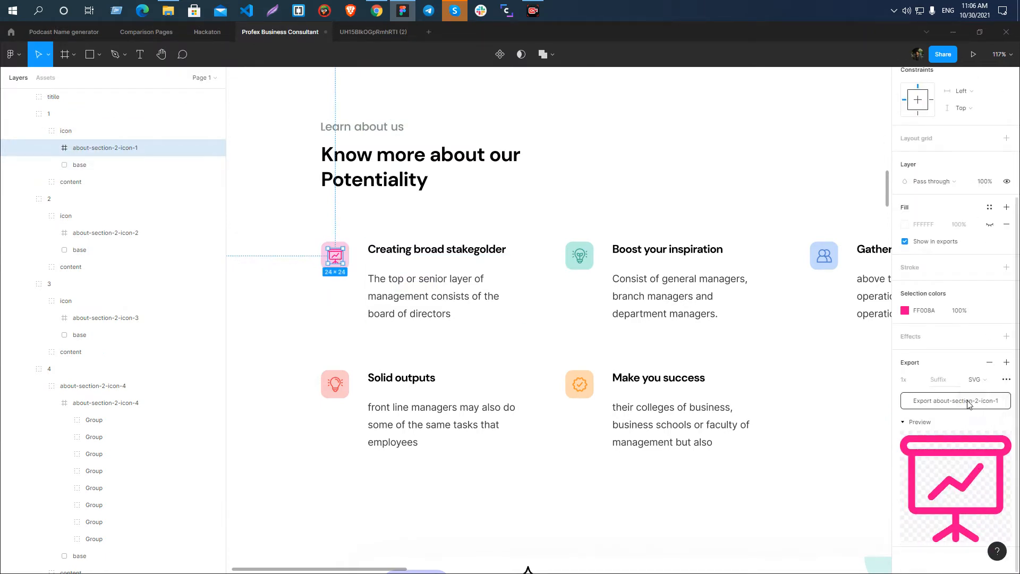
pyautogui.click(983, 401)
pyautogui.click(413, 290)
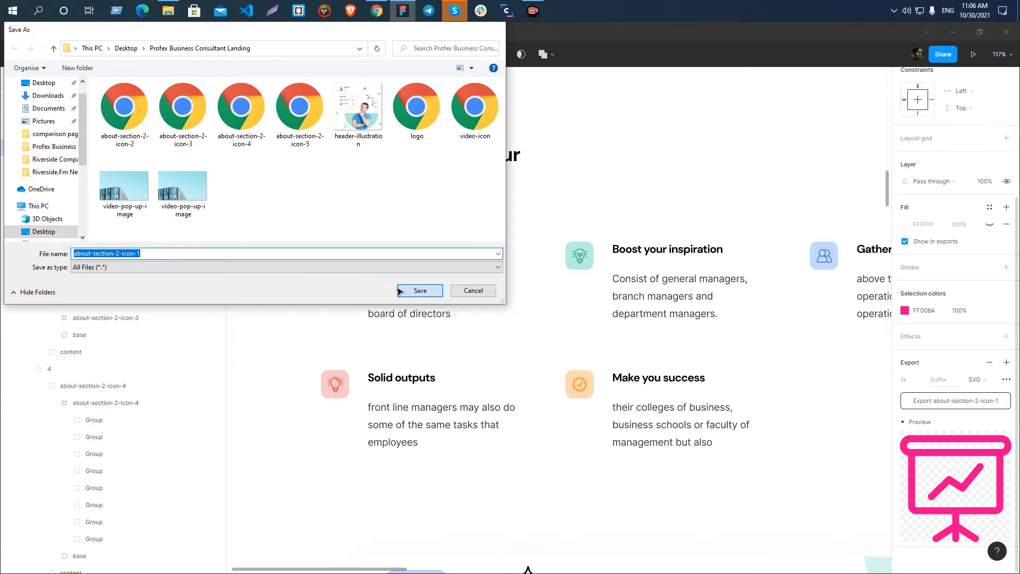
pyautogui.click(823, 256)
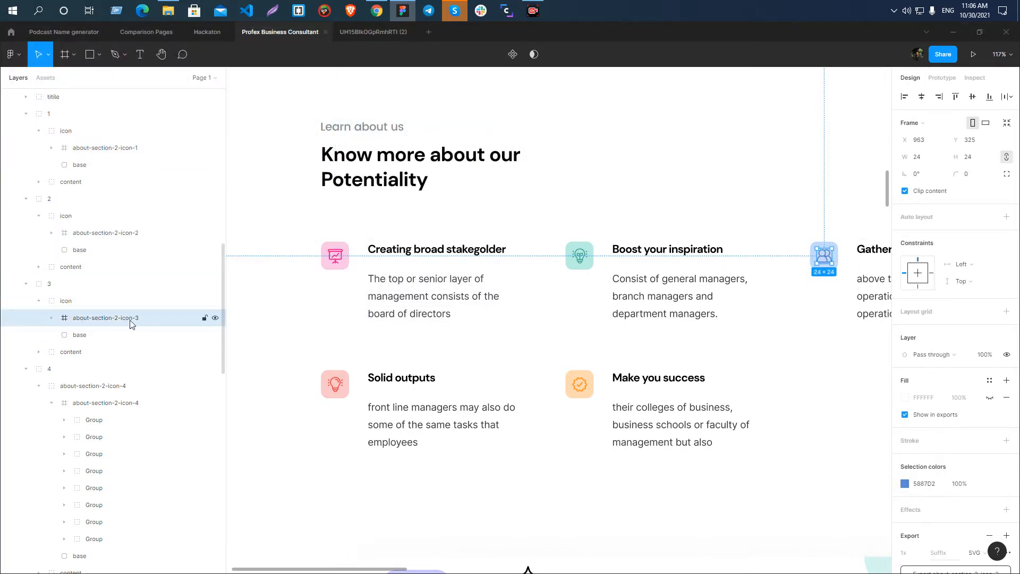
pyautogui.scroll(-5, 408, 235)
pyautogui.click(308, 238)
pyautogui.scroll(2, 384, 291)
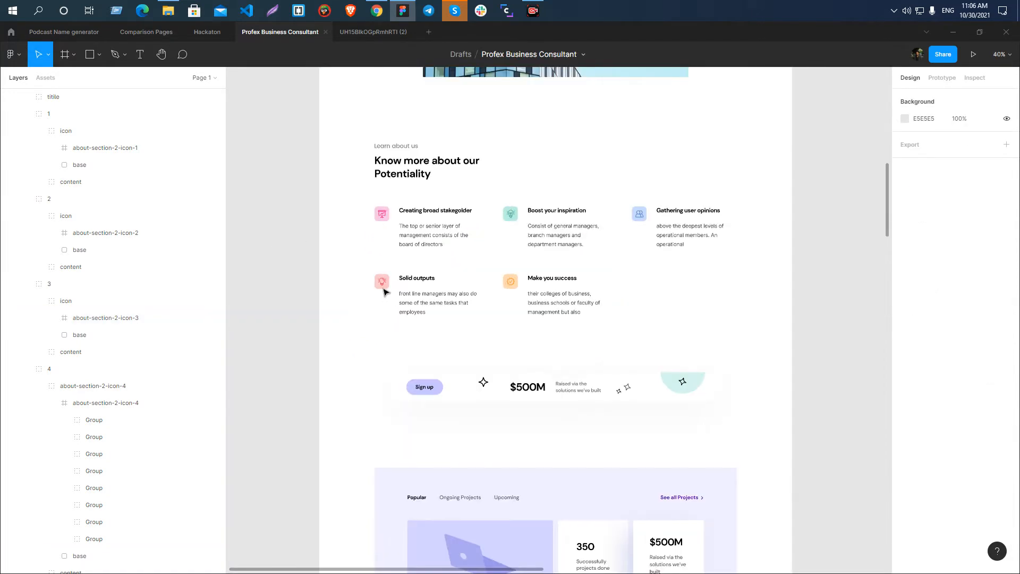
pyautogui.press('Print')
pyautogui.rightClick(437, 245)
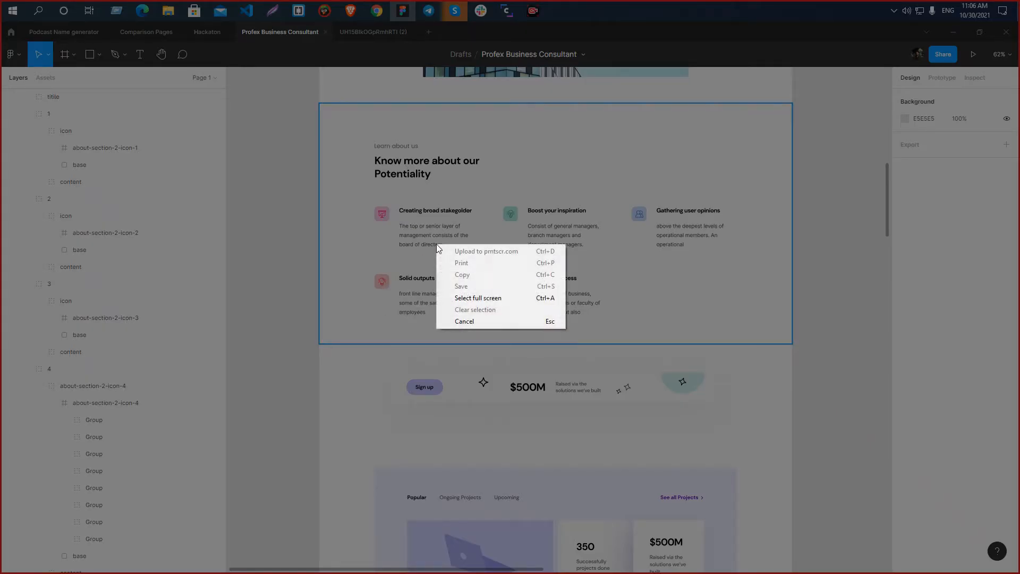
pyautogui.click(449, 321)
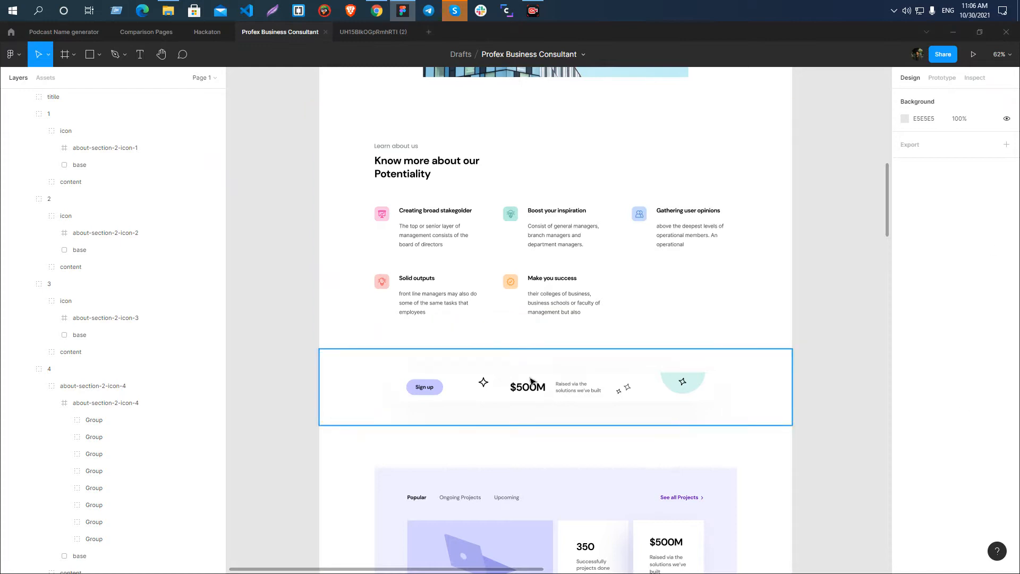
pyautogui.scroll(-1, 460, 236)
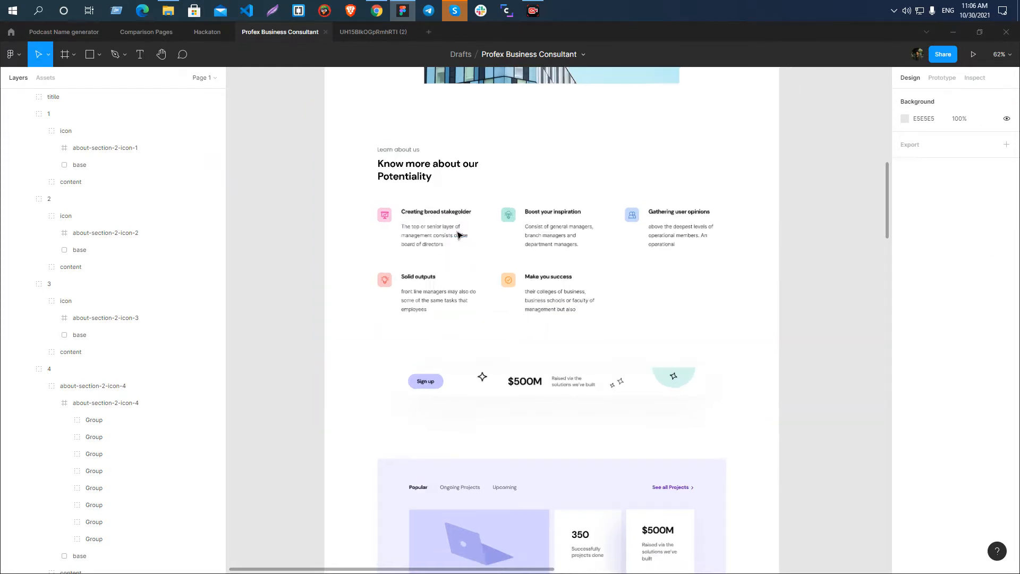
pyautogui.scroll(-3, 439, 323)
pyautogui.scroll(5, 462, 312)
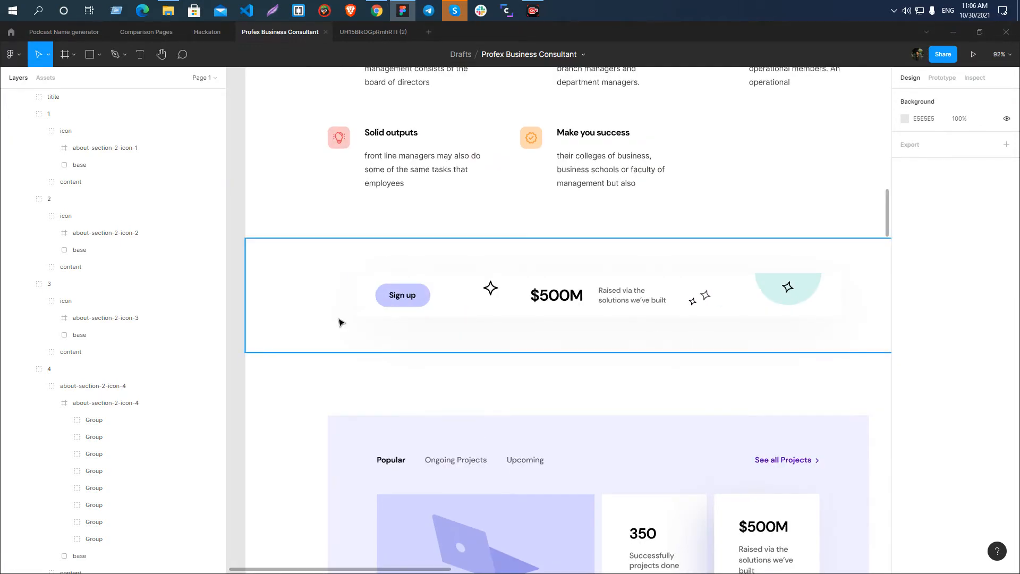
pyautogui.press('Print')
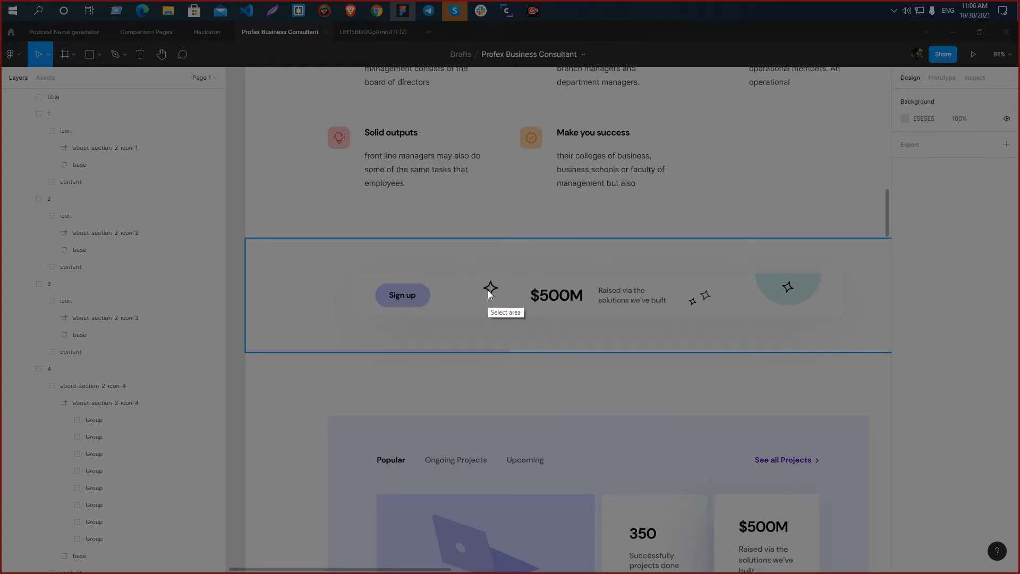
pyautogui.rightClick(679, 336)
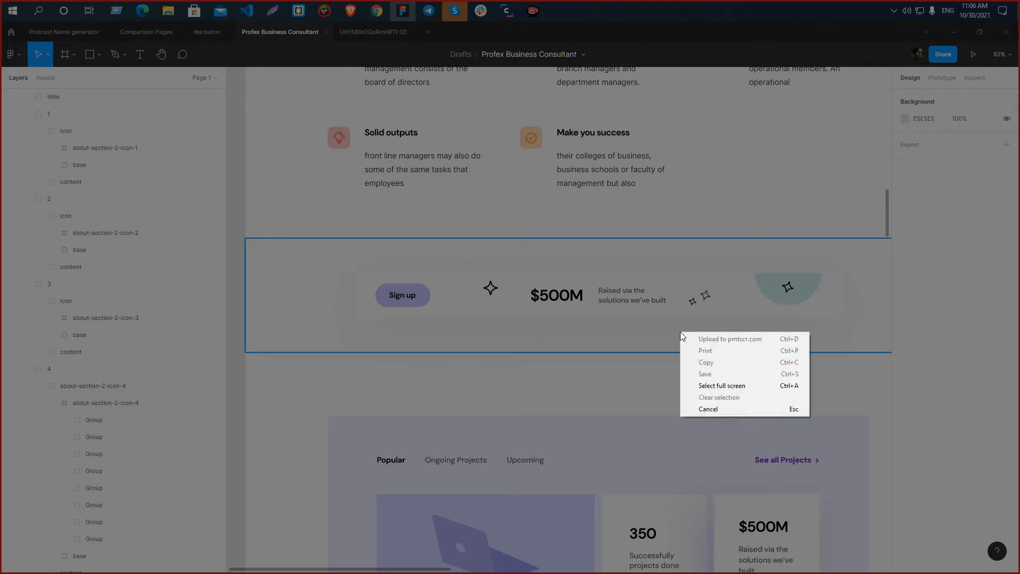
pyautogui.click(706, 408)
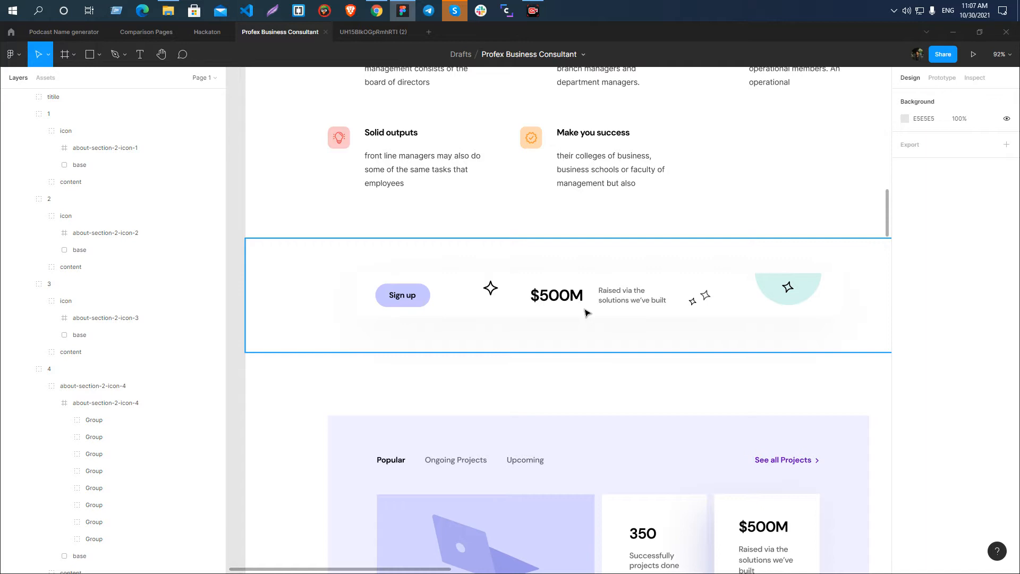
# Inspect the Banner section's parts: the background rectangle, the mint ellipse, the Sign up button, the $500M content group and the star icons.
pyautogui.scroll(-5, 330, 342)
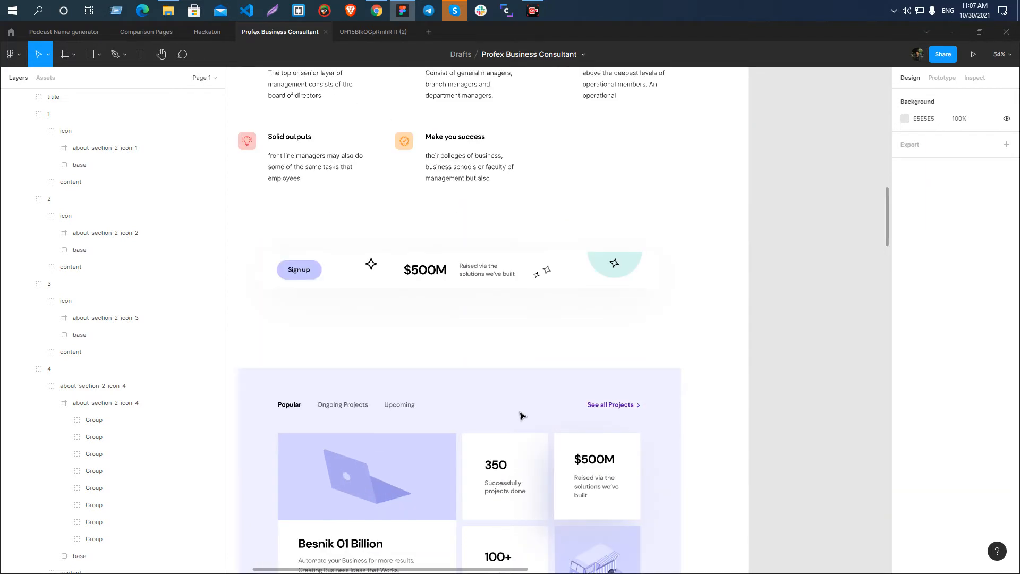
pyautogui.click(371, 284)
pyautogui.scroll(3, 306, 317)
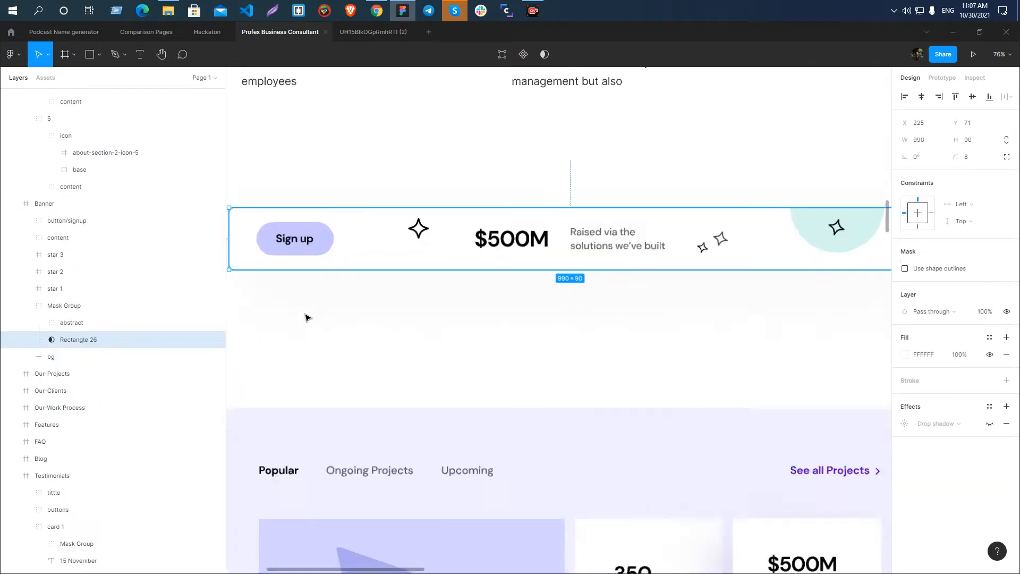
pyautogui.scroll(3, 307, 318)
pyautogui.scroll(-5, 428, 238)
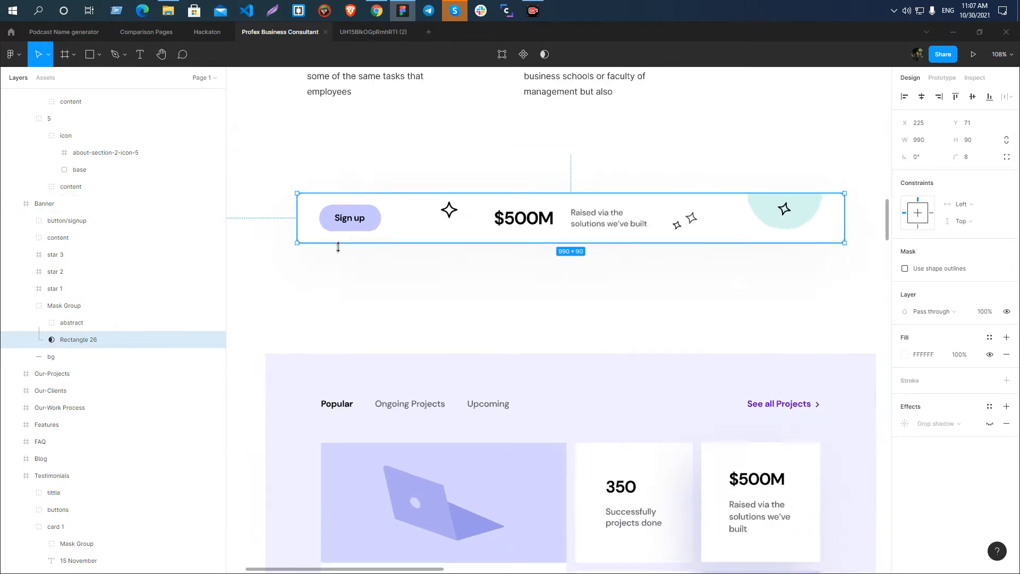
pyautogui.scroll(-1, 338, 246)
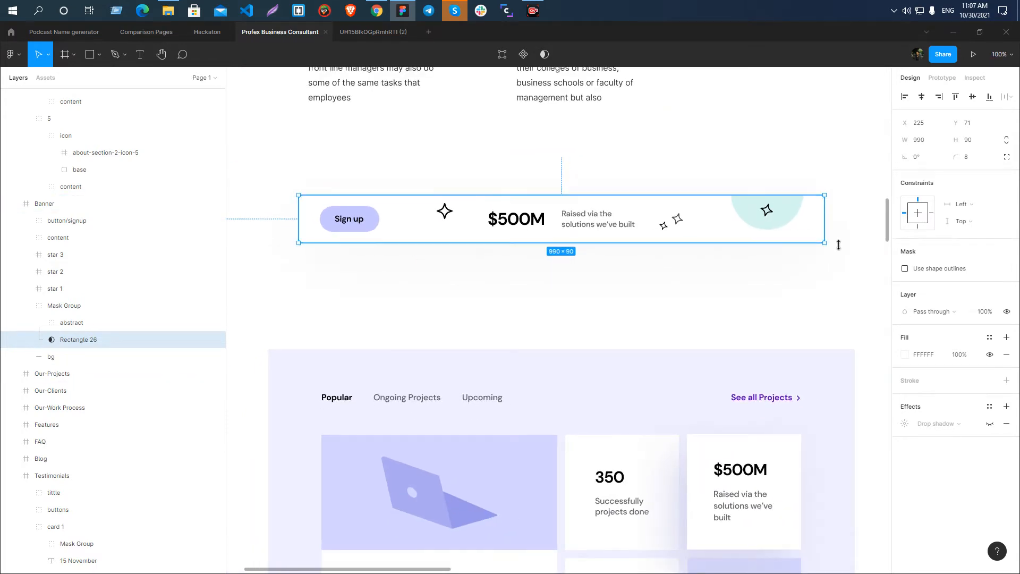
pyautogui.keyDown('ctrl'); pyautogui.click(773, 217); pyautogui.keyUp('ctrl')
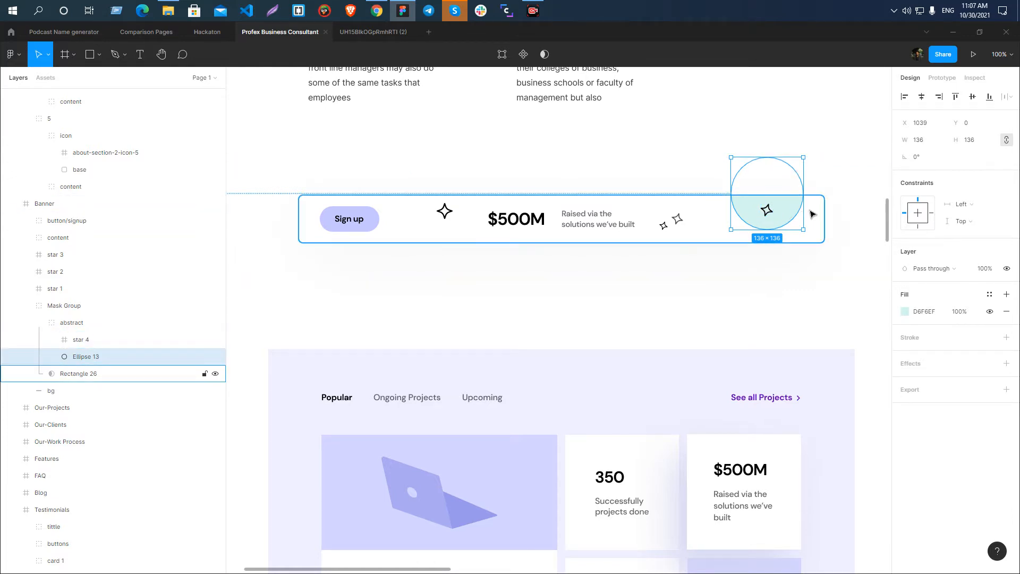
pyautogui.click(347, 220)
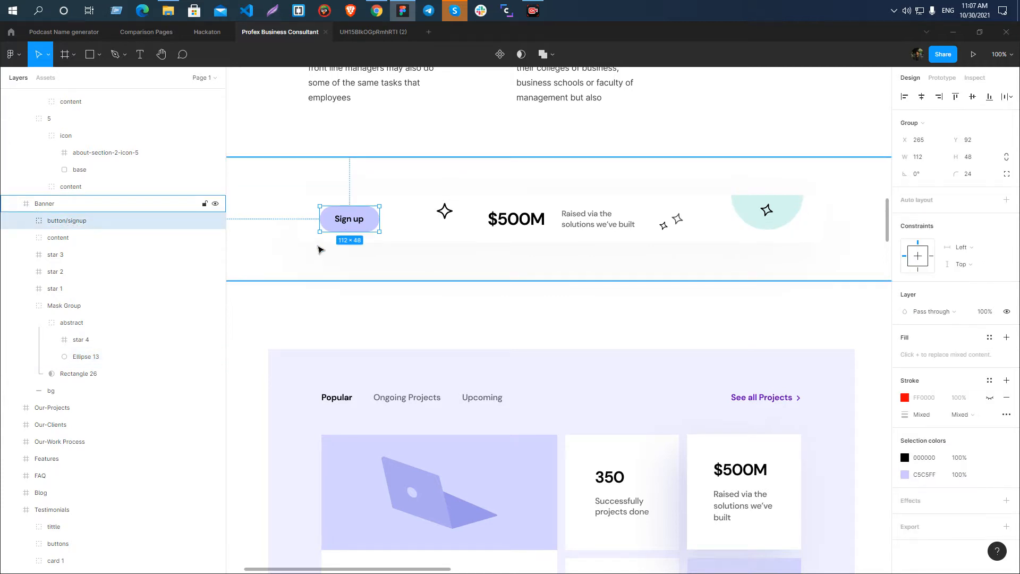
pyautogui.click(566, 223)
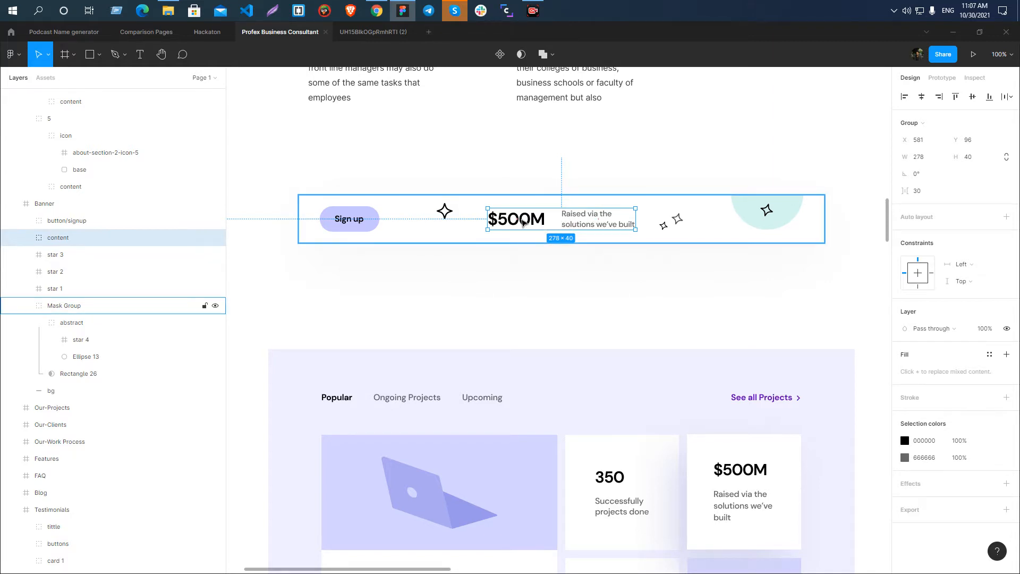
pyautogui.click(446, 212)
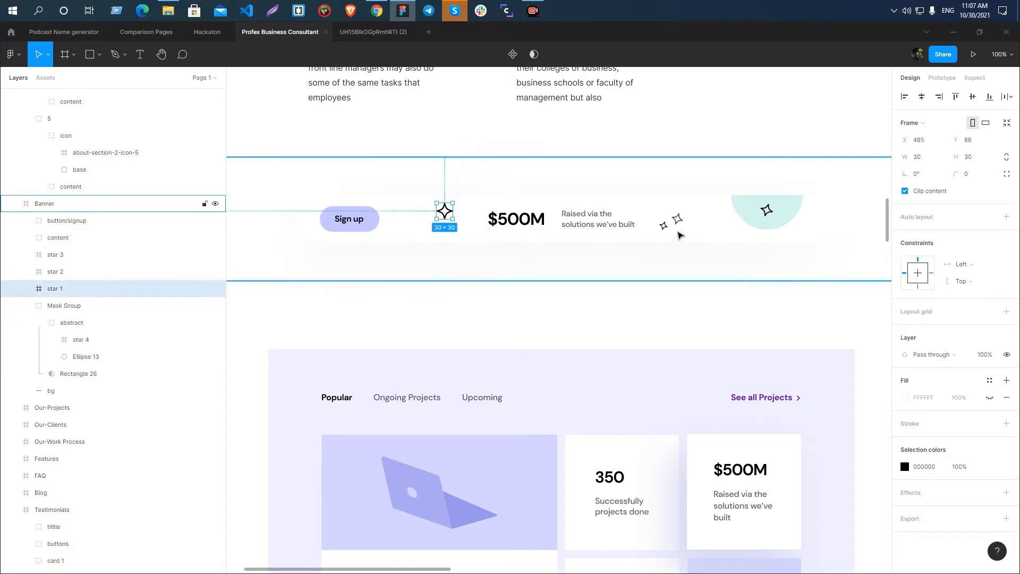
pyautogui.click(672, 225)
pyautogui.click(718, 166)
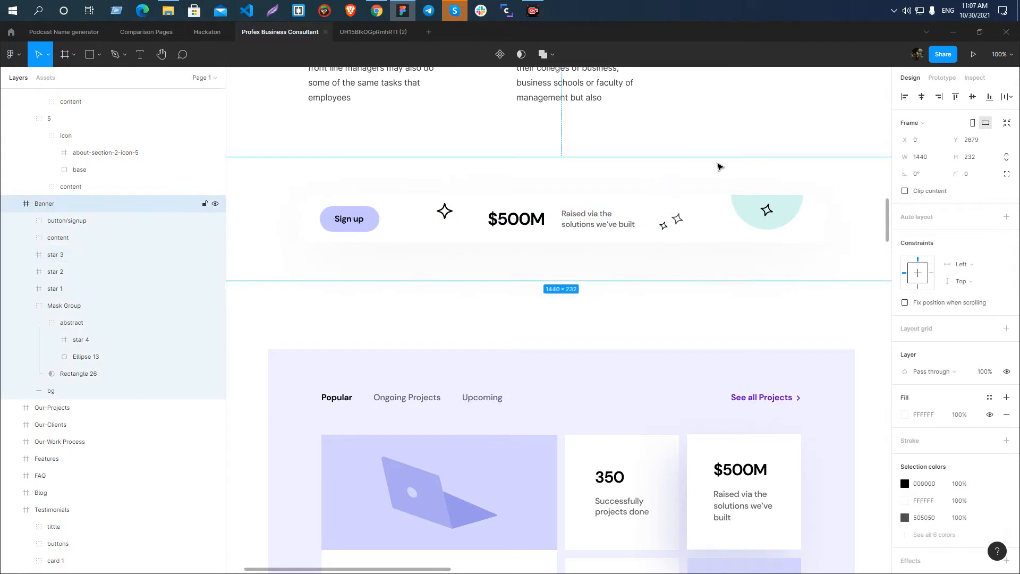
# Examine the whole Banner frame in its page context and select its Mask Group.
pyautogui.scroll(-5, 557, 230)
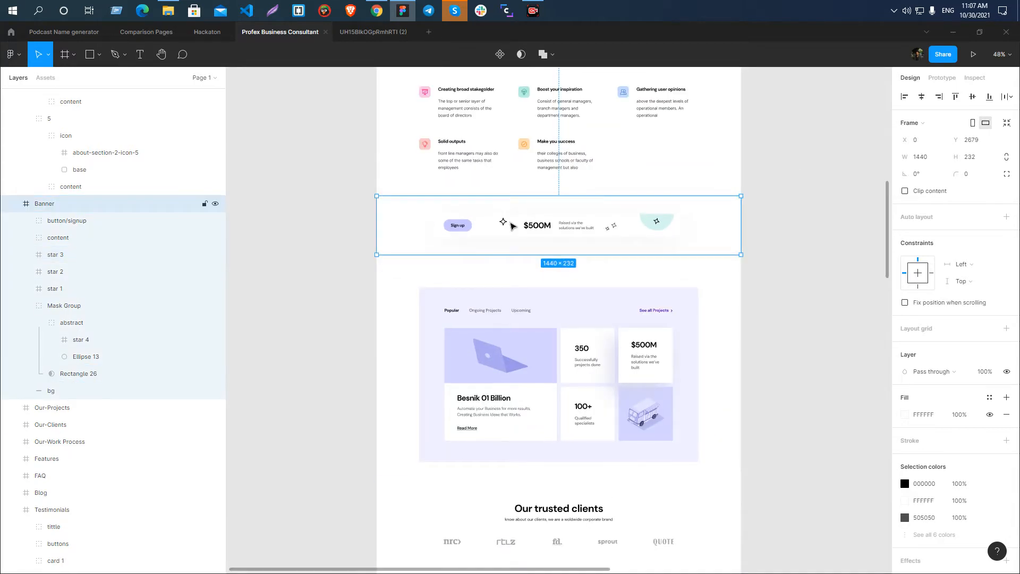
pyautogui.scroll(5, 669, 238)
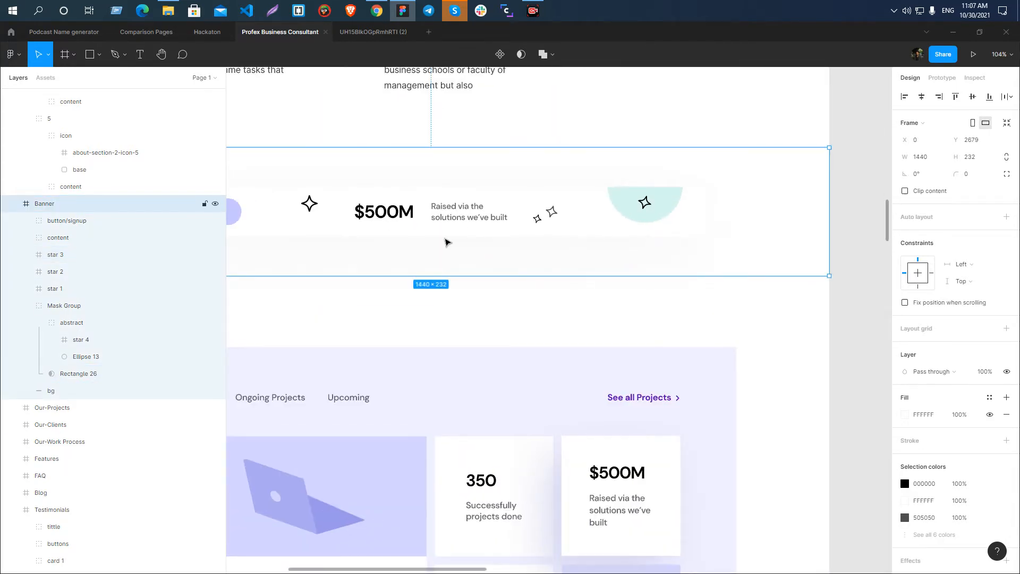
pyautogui.scroll(-3, 584, 244)
pyautogui.scroll(3, 590, 246)
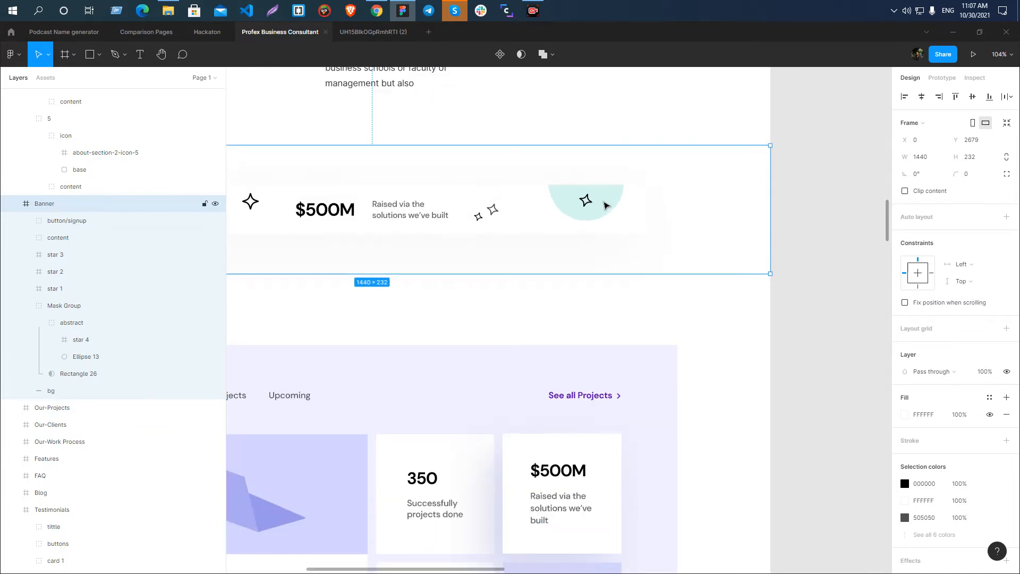
pyautogui.scroll(-3, 584, 199)
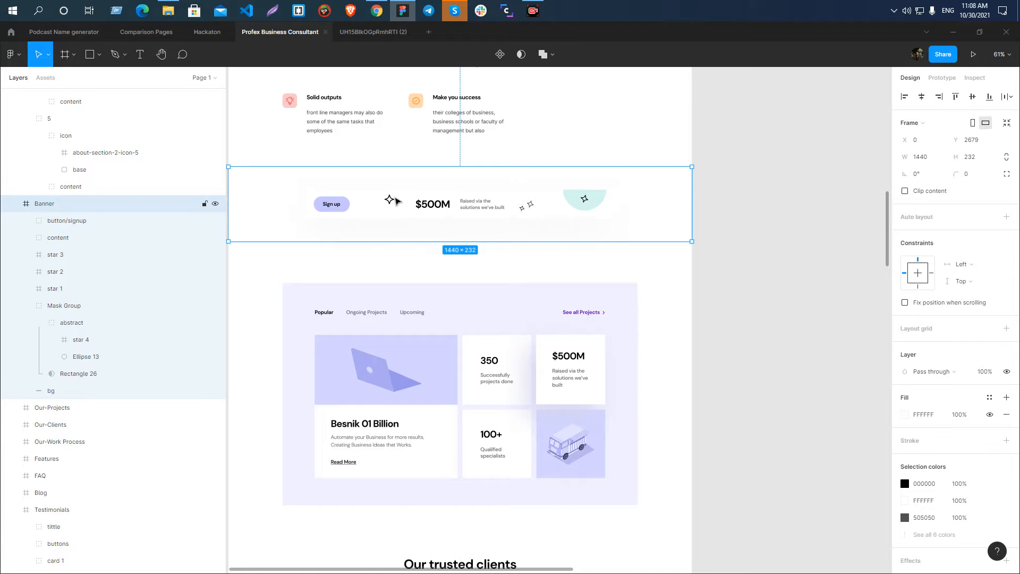
pyautogui.scroll(-2, 733, 278)
pyautogui.scroll(2, 603, 269)
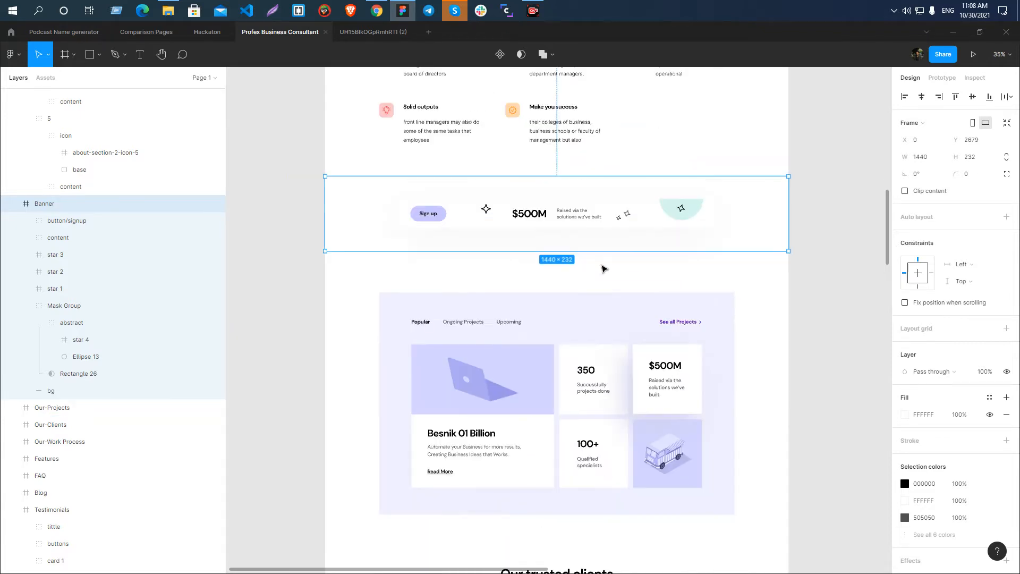
pyautogui.scroll(3, 502, 234)
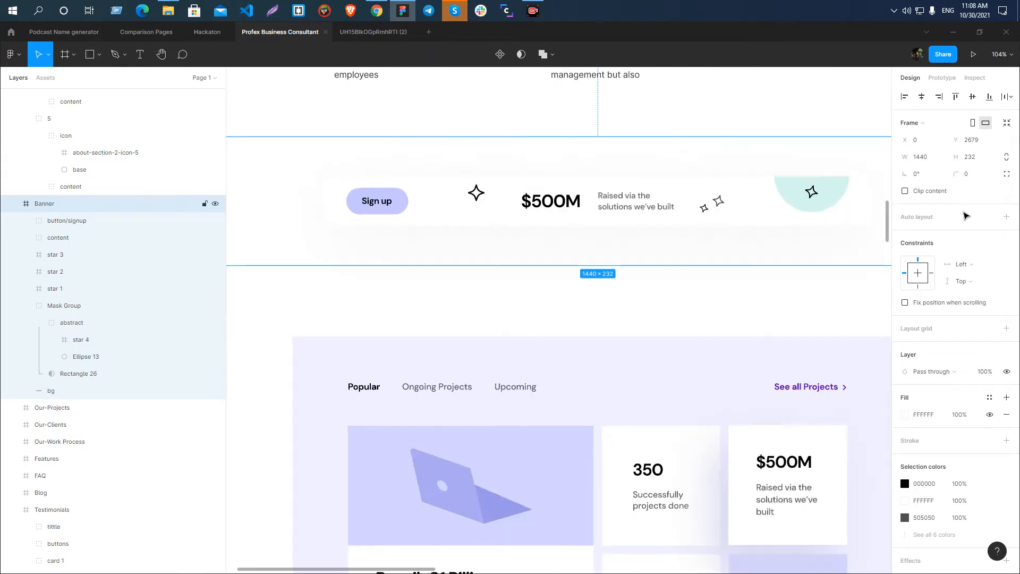
pyautogui.scroll(-3, 370, 236)
pyautogui.click(434, 223)
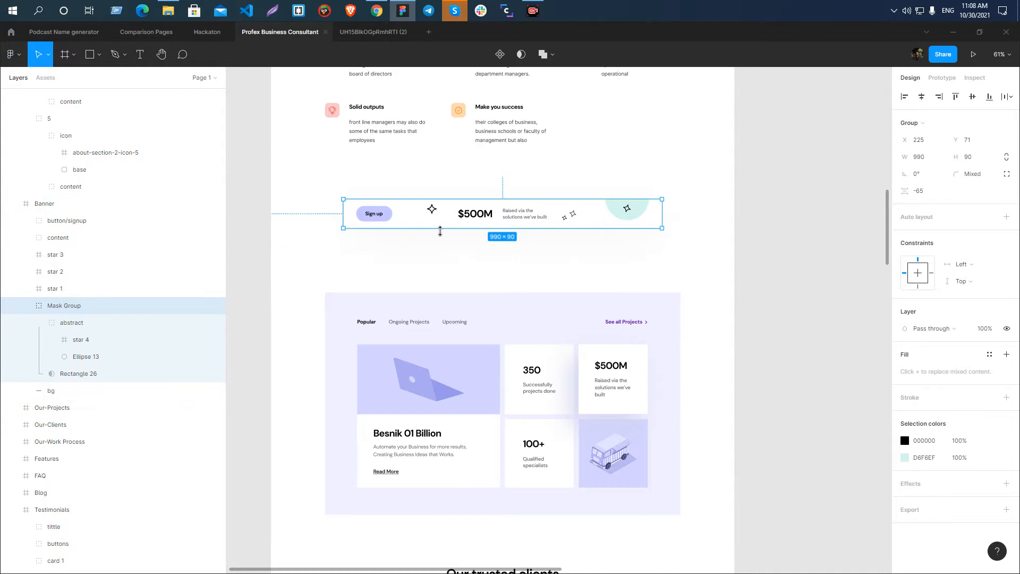
# Examine the landing page's sections from the Banner down to the footer and back up to the Banner.
pyautogui.scroll(2, 448, 229)
pyautogui.scroll(-4, 426, 191)
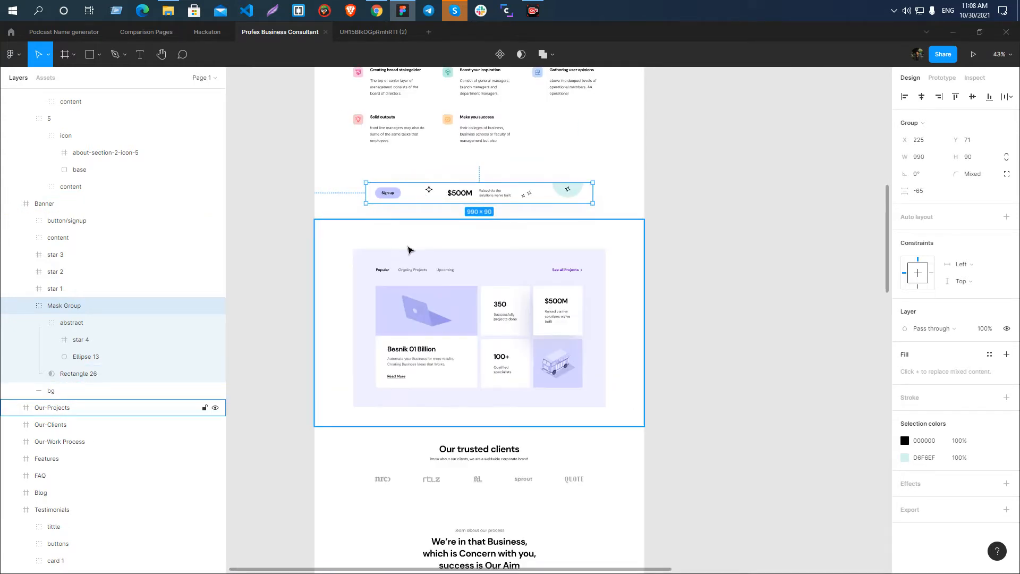
pyautogui.scroll(-15, 409, 250)
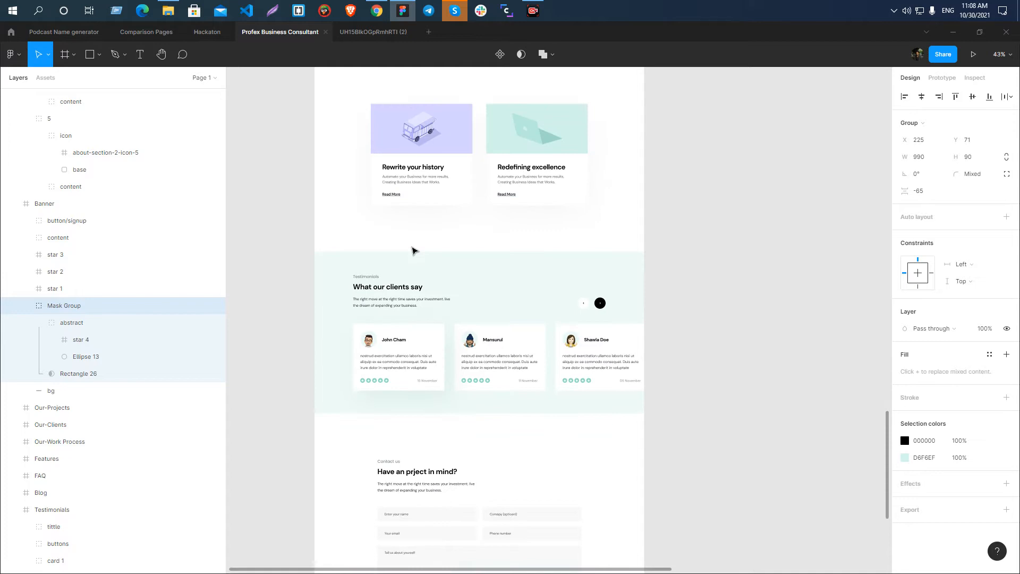
pyautogui.scroll(-8, 414, 388)
pyautogui.scroll(-2, 431, 223)
pyautogui.scroll(-5, 432, 266)
pyautogui.scroll(10, 432, 287)
pyautogui.scroll(-3, 433, 287)
pyautogui.scroll(5, 433, 287)
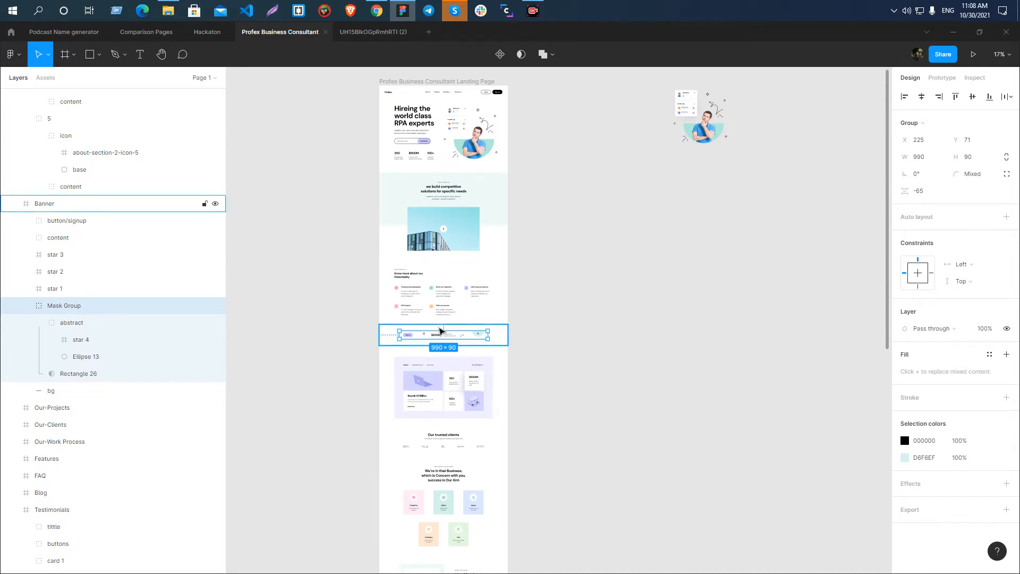
pyautogui.scroll(-10, 442, 331)
pyautogui.scroll(3, 430, 221)
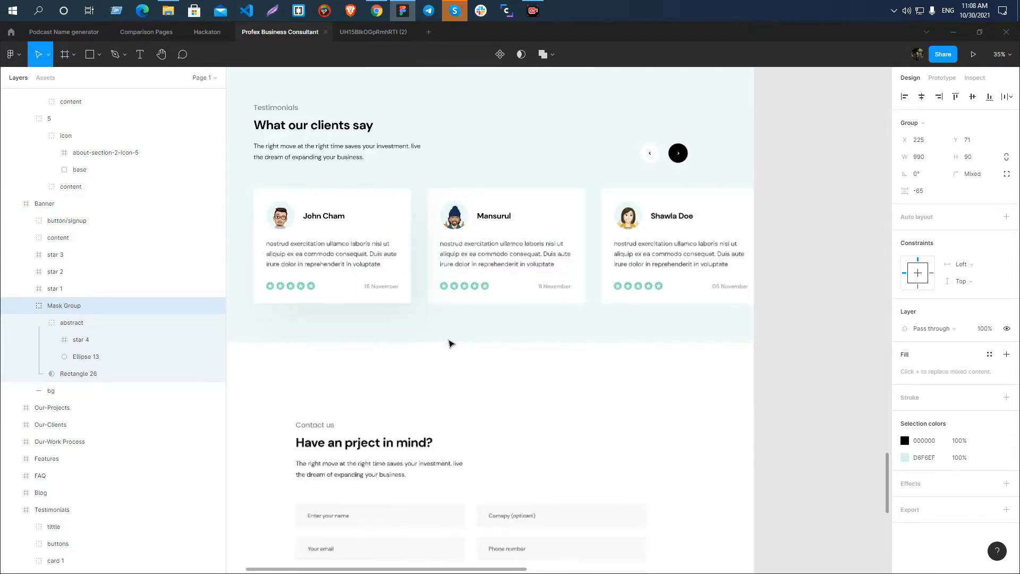
pyautogui.scroll(-2, 402, 251)
pyautogui.scroll(-3, 504, 417)
pyautogui.scroll(1, 387, 429)
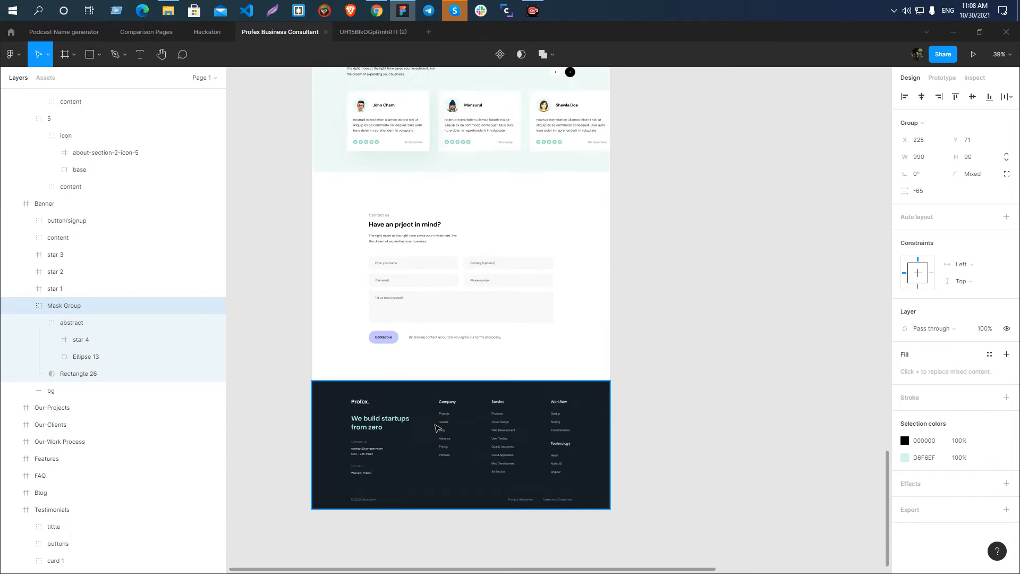
pyautogui.scroll(4, 420, 356)
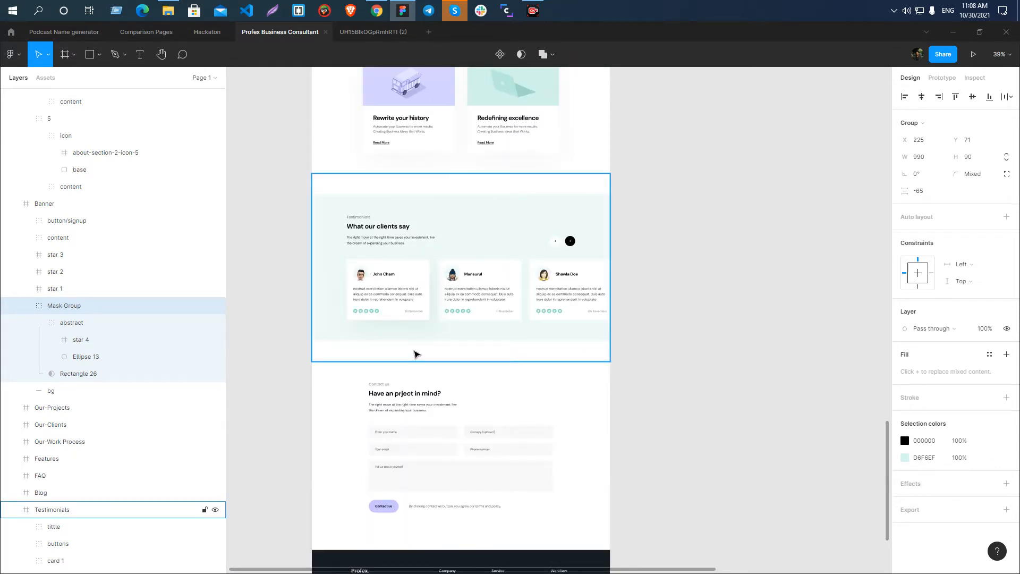
pyautogui.scroll(1, 415, 354)
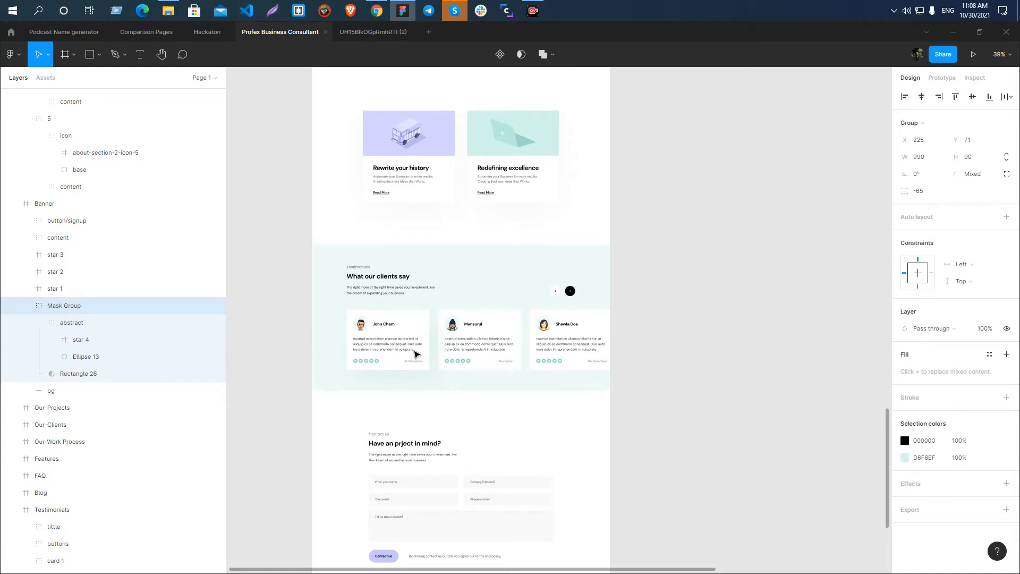
pyautogui.scroll(20, 415, 354)
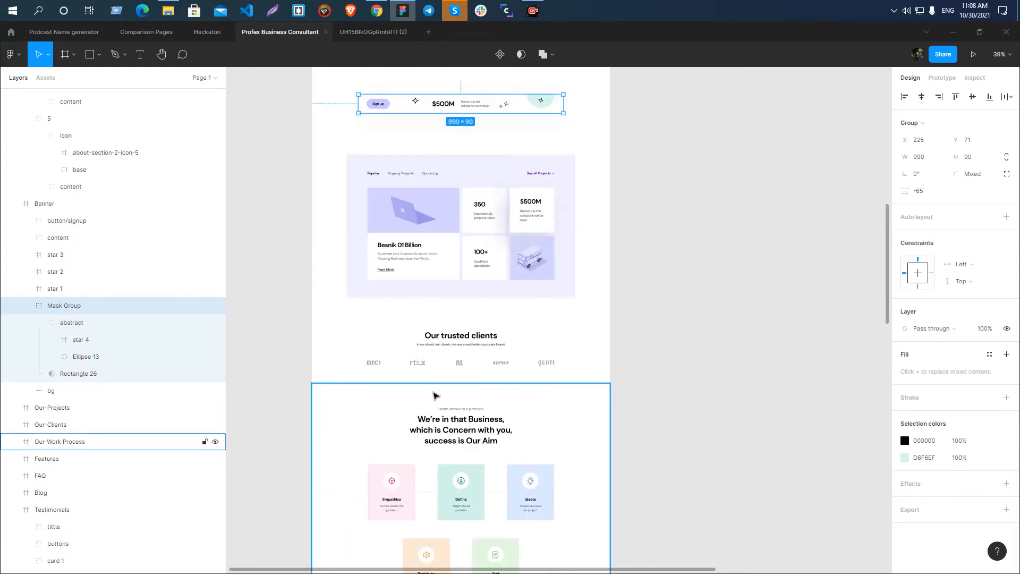
pyautogui.scroll(7, 434, 390)
pyautogui.keyDown('ctrl'); pyautogui.scroll(5, 435, 389); pyautogui.keyUp('ctrl')
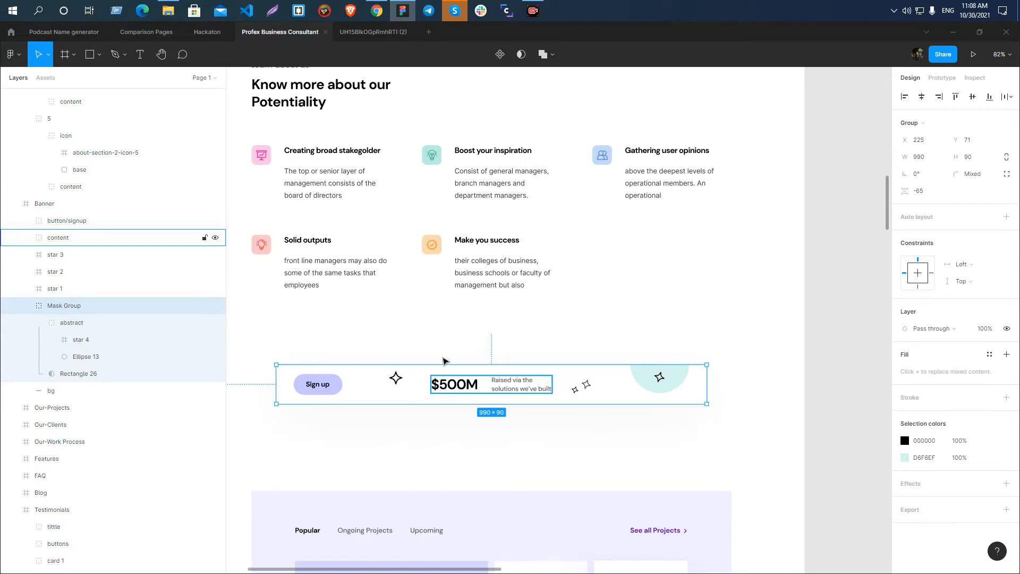
pyautogui.keyDown('ctrl'); pyautogui.scroll(-5, 448, 364); pyautogui.keyUp('ctrl')
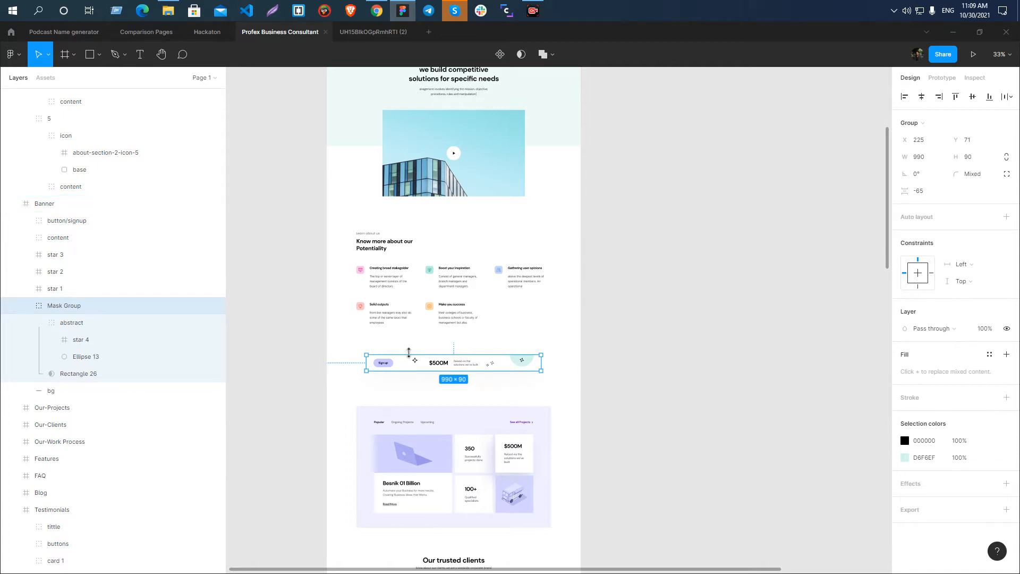
pyautogui.scroll(-1, 408, 352)
pyautogui.keyDown('ctrl'); pyautogui.scroll(6, 438, 345); pyautogui.keyUp('ctrl')
pyautogui.keyDown('ctrl'); pyautogui.scroll(-4, 433, 326); pyautogui.keyUp('ctrl')
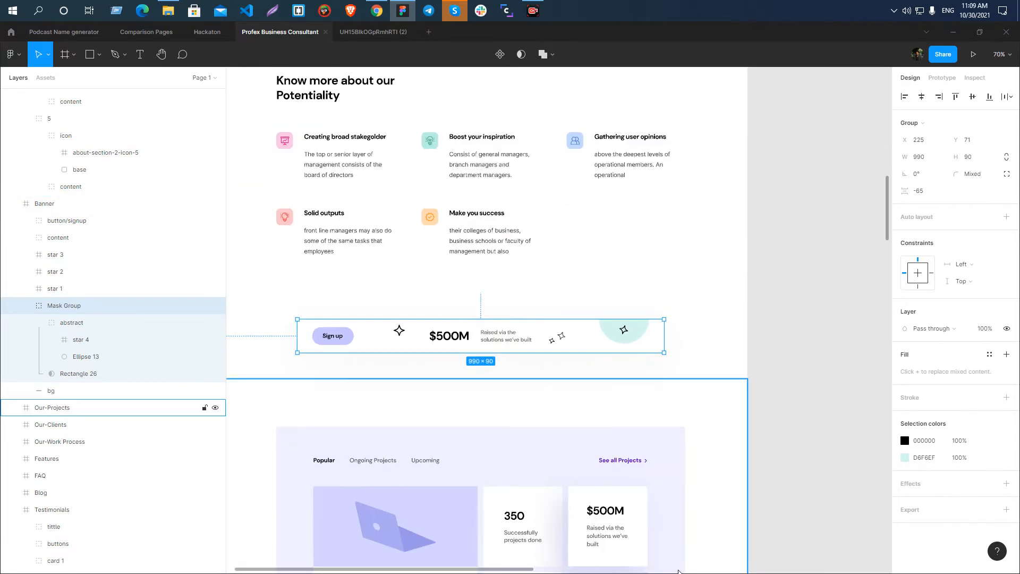
# Rename the Banner's star 1 frame as cta-section-vector-1 and copy its new name.
pyautogui.keyDown('ctrl'); pyautogui.scroll(3, 378, 401); pyautogui.keyUp('ctrl')
pyautogui.click(408, 302)
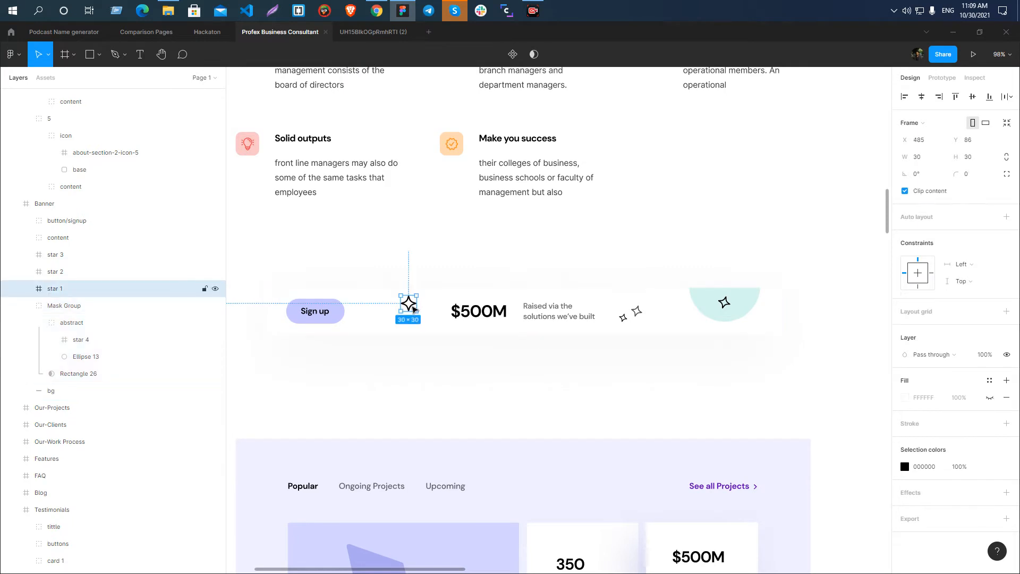
pyautogui.doubleClick(56, 288)
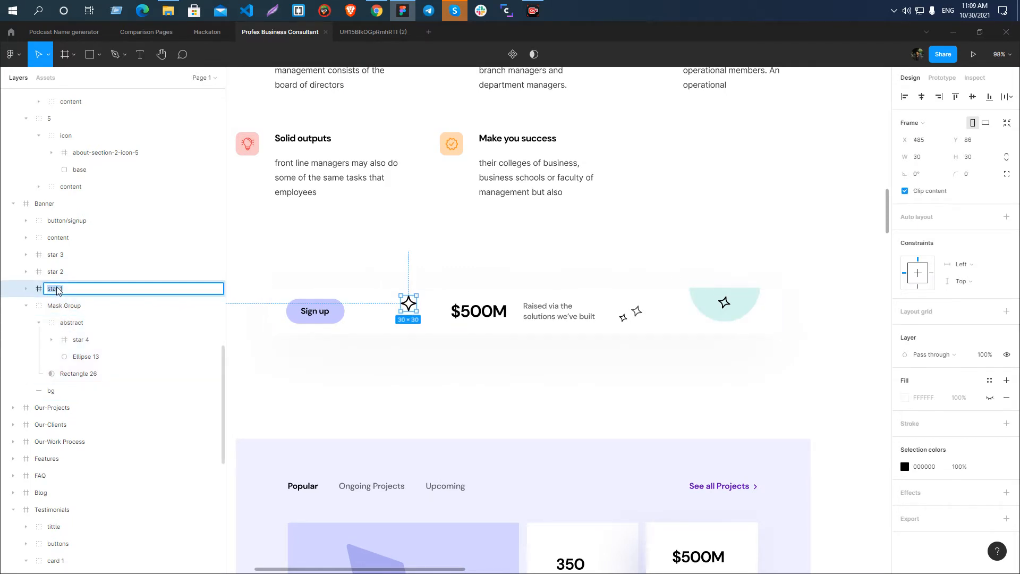
pyautogui.write('cta-section-vector-')
pyautogui.press('Return')
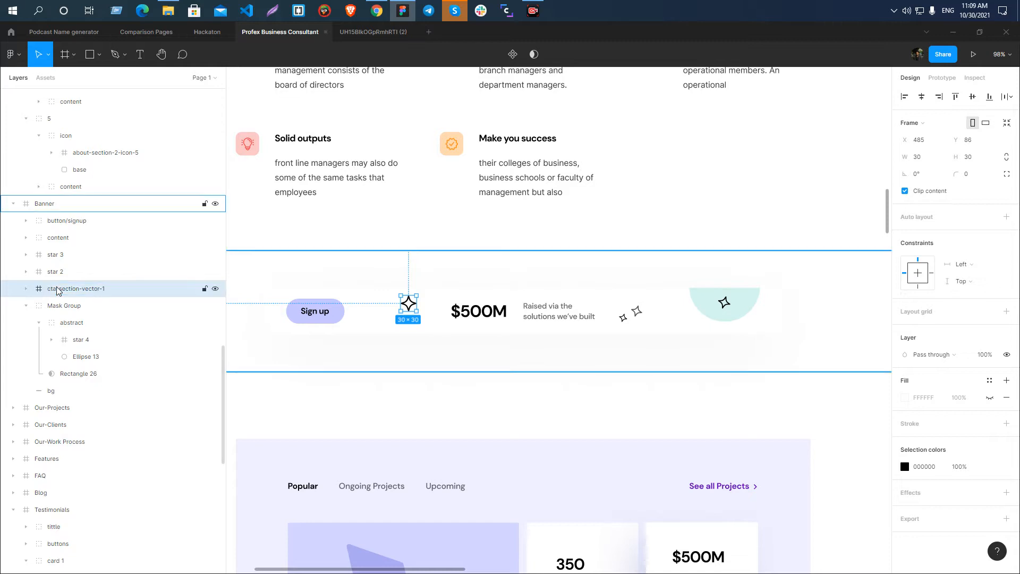
pyautogui.doubleClick(58, 289)
pyautogui.hotkey('ctrl', 'c')
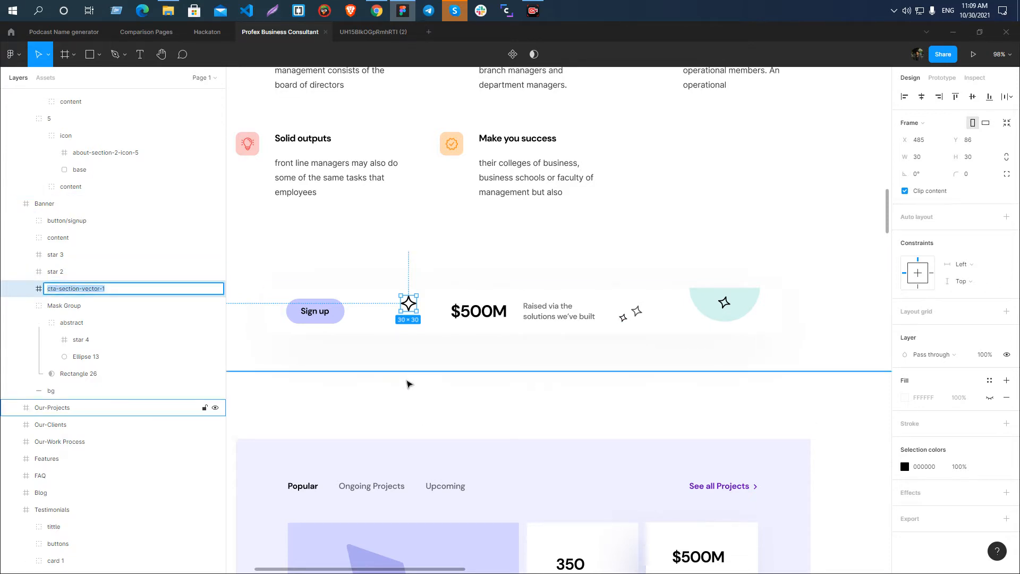
# Group the Banner's star 2 and star 3 frames and name the group cta-section-vector-2.
pyautogui.click(636, 316)
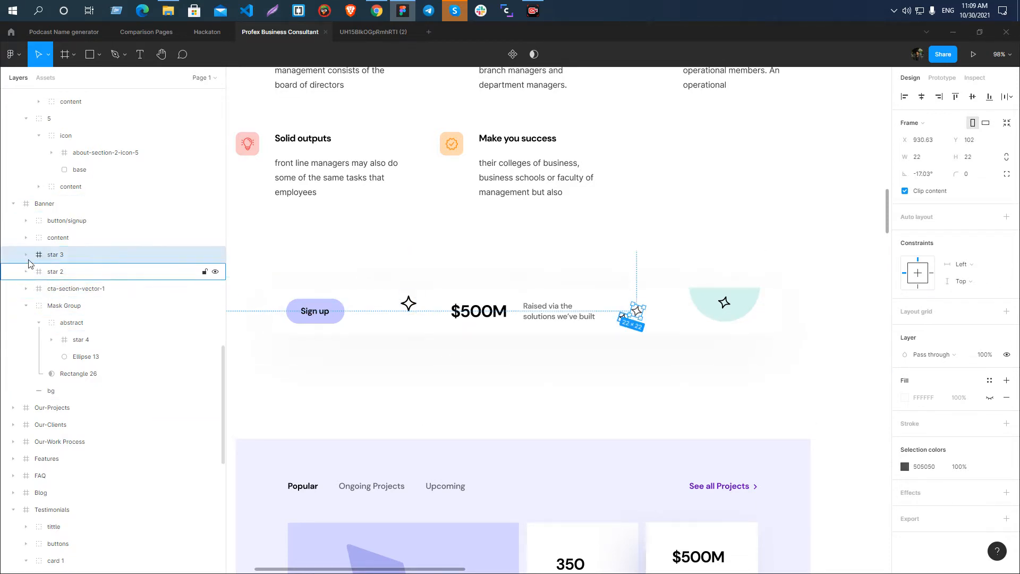
pyautogui.keyDown('shift'); pyautogui.click(73, 273); pyautogui.keyUp('shift')
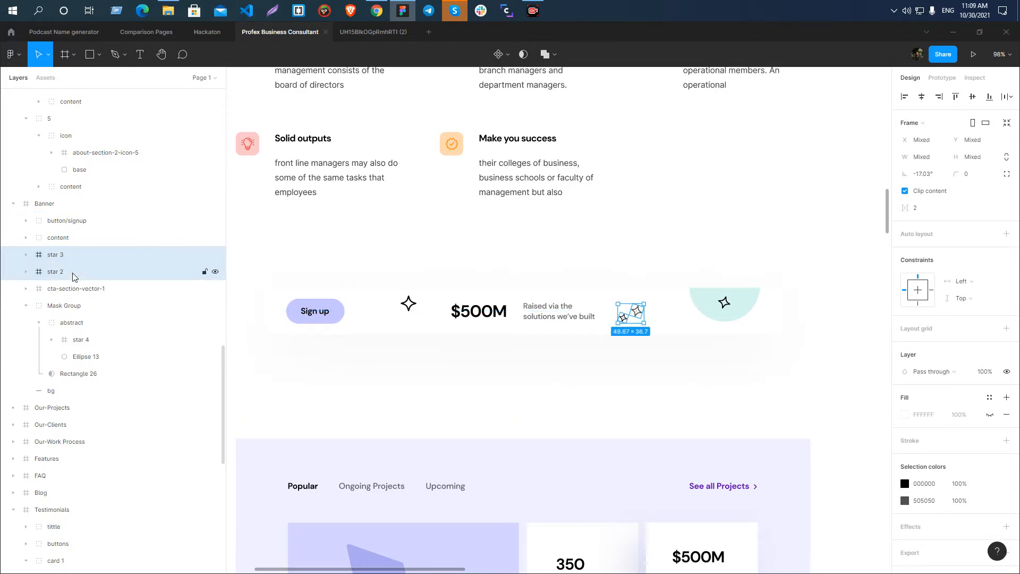
pyautogui.hotkey('ctrl', 'g')
pyautogui.doubleClick(58, 257)
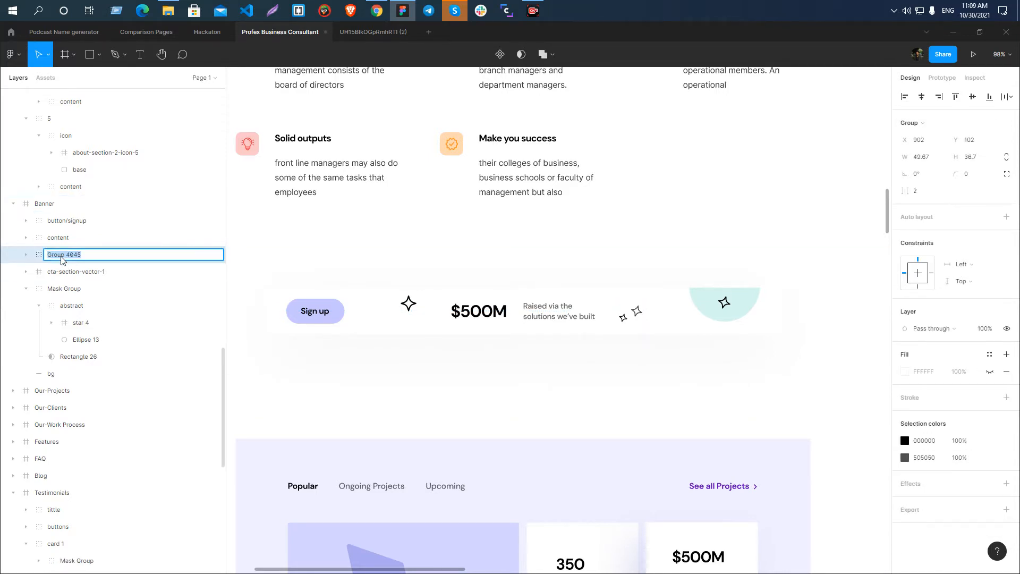
pyautogui.hotkey('ctrl', 'v')
pyautogui.press('Return')
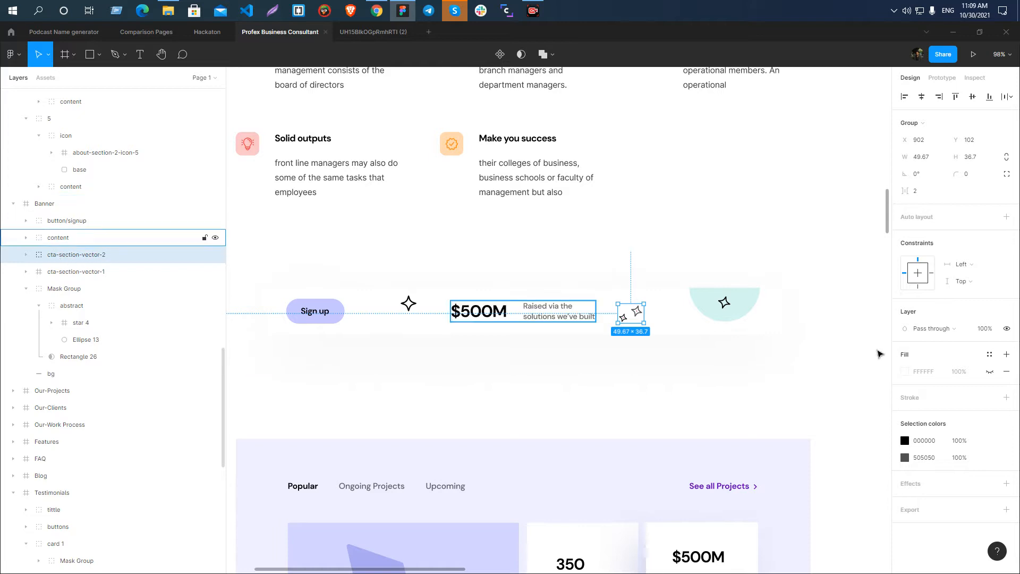
# Inspect the Banner's mint ellipse, its abstract group and the enclosing Mask Group.
pyautogui.scroll(-3, 340, 329)
pyautogui.scroll(5, 598, 290)
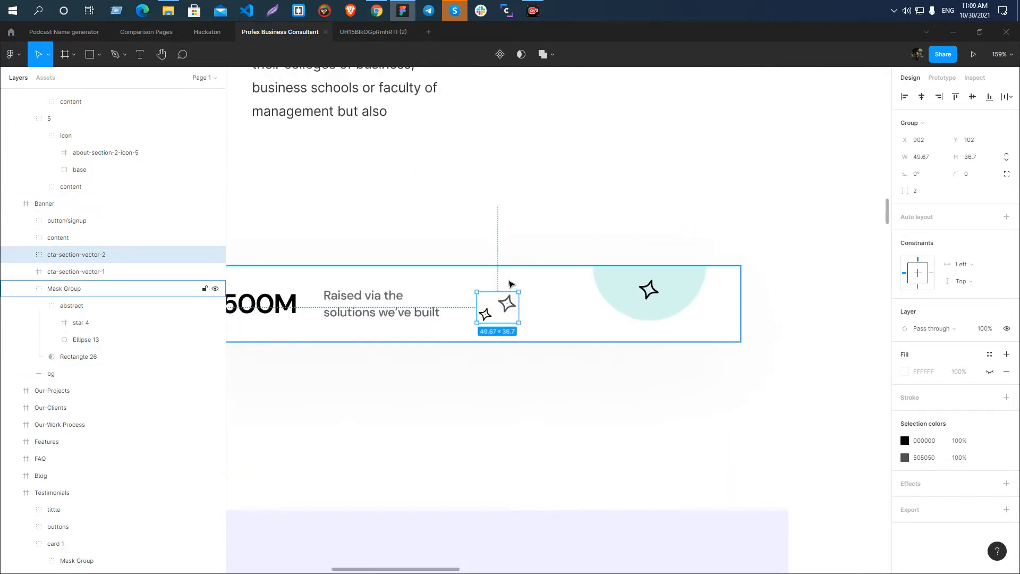
pyautogui.scroll(-3, 509, 283)
pyautogui.scroll(2, 612, 318)
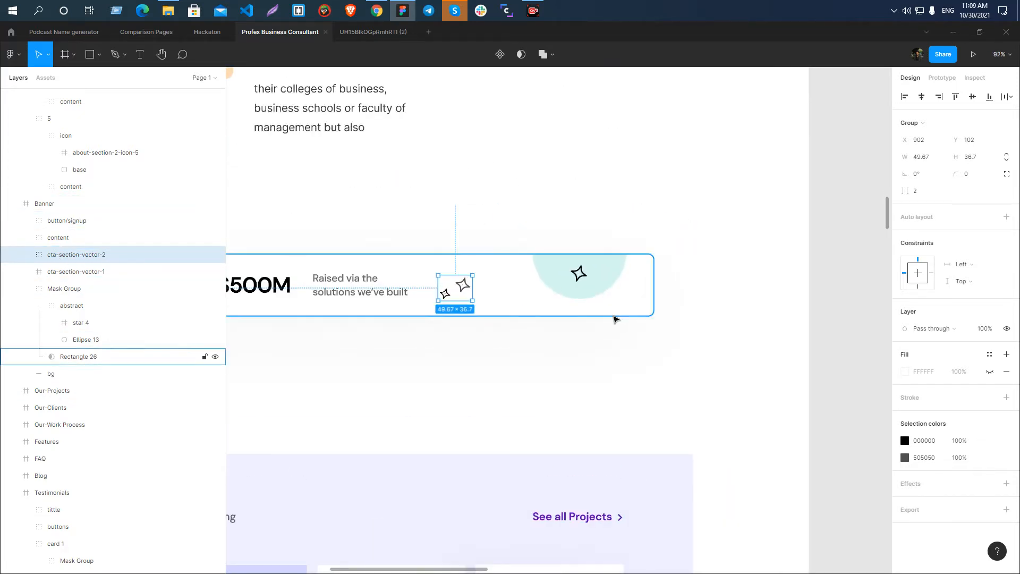
pyautogui.keyDown('ctrl'); pyautogui.click(588, 240); pyautogui.keyUp('ctrl')
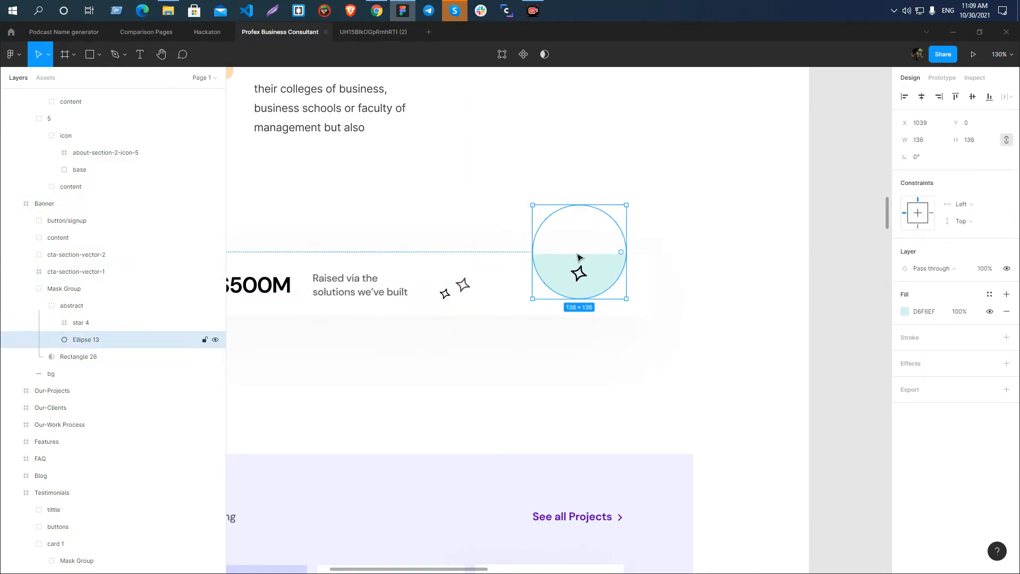
pyautogui.click(40, 306)
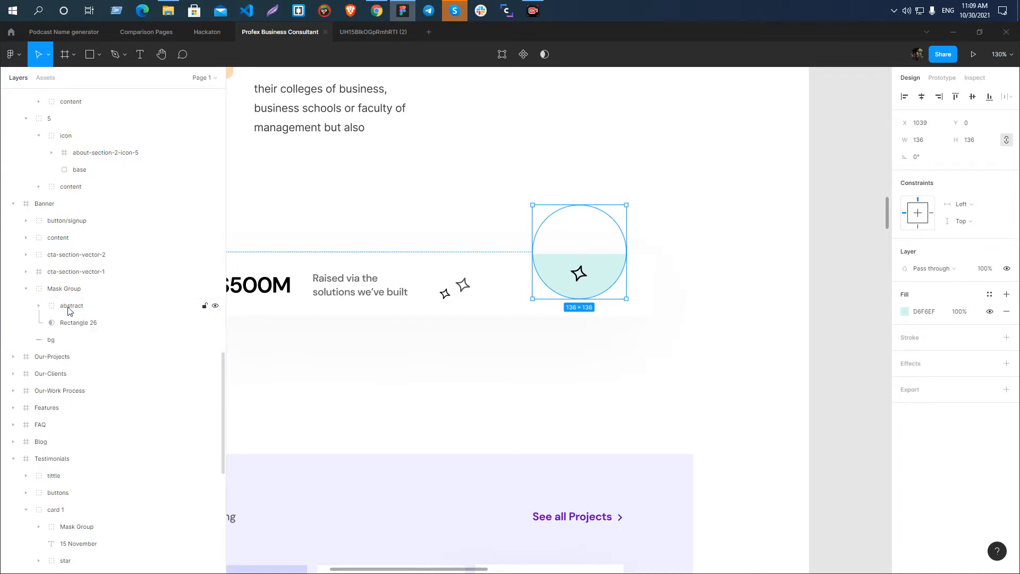
pyautogui.click(69, 308)
pyautogui.click(44, 295)
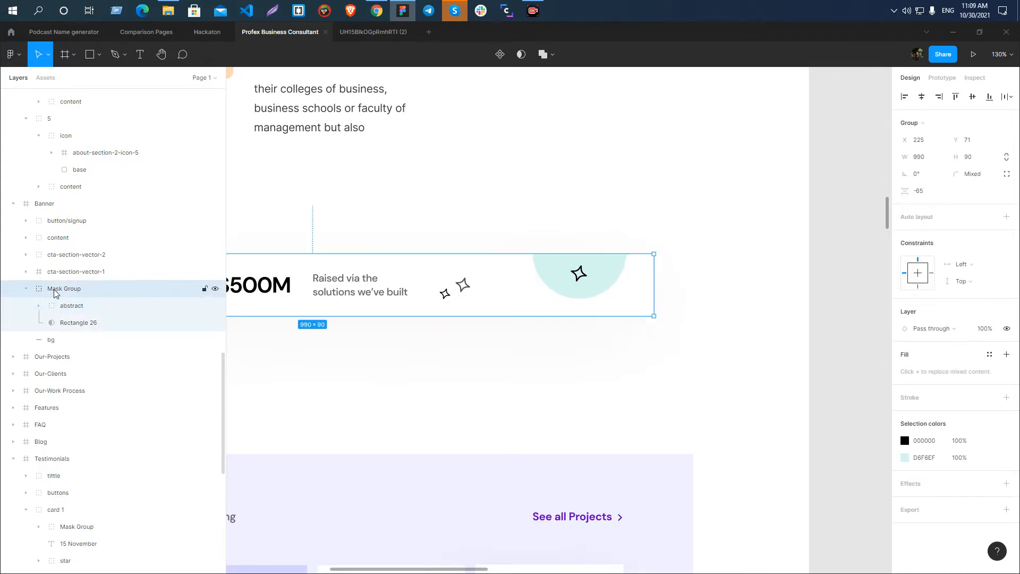
pyautogui.scroll(2, 615, 271)
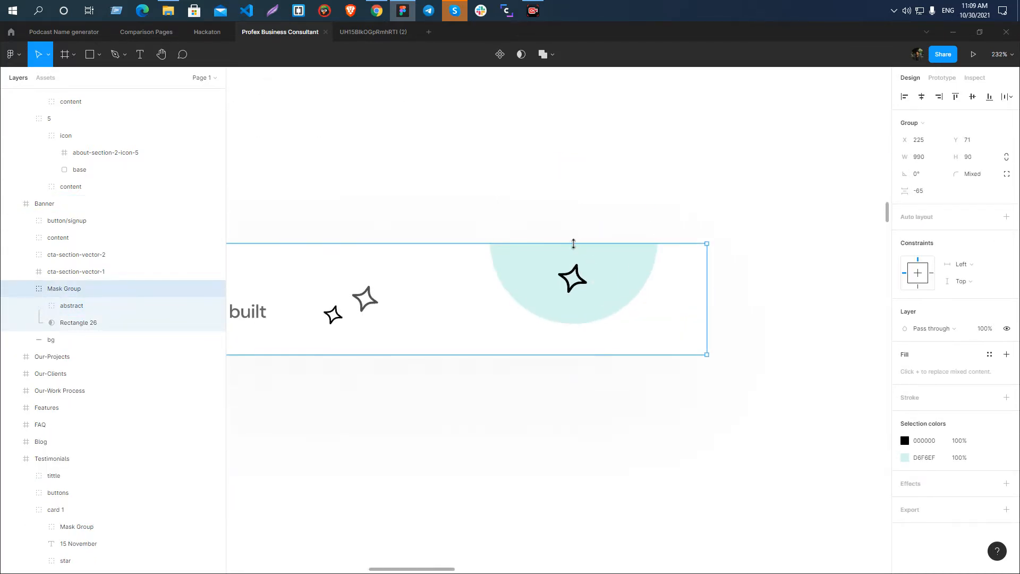
# Try to group the mint ellipse with its star vector, and undo the grouping.
pyautogui.keyDown('ctrl'); pyautogui.click(596, 281); pyautogui.keyUp('ctrl')
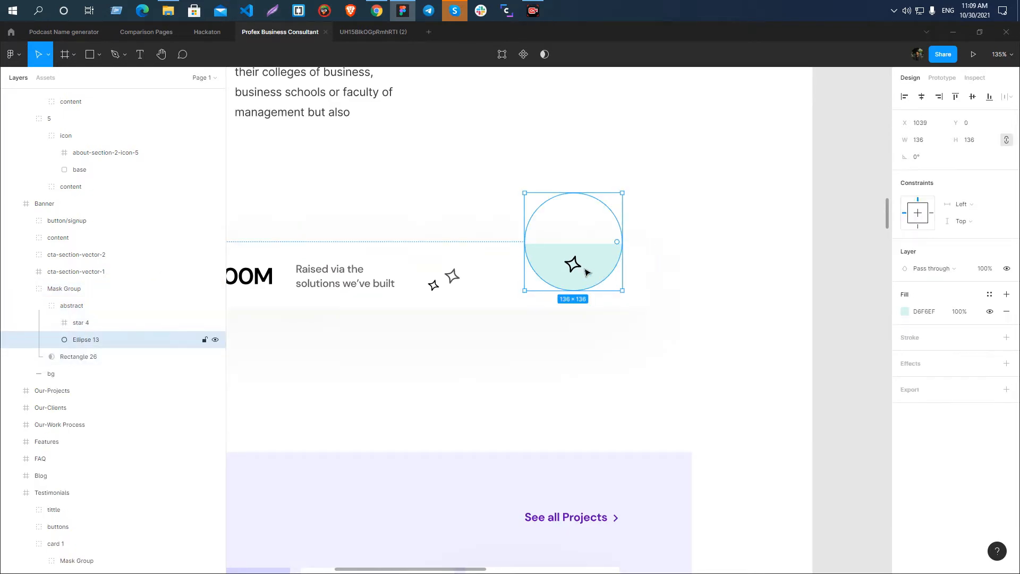
pyautogui.keyDown('ctrl'); pyautogui.keyDown('shift'); pyautogui.click(579, 268); pyautogui.keyUp('shift'); pyautogui.keyUp('ctrl')
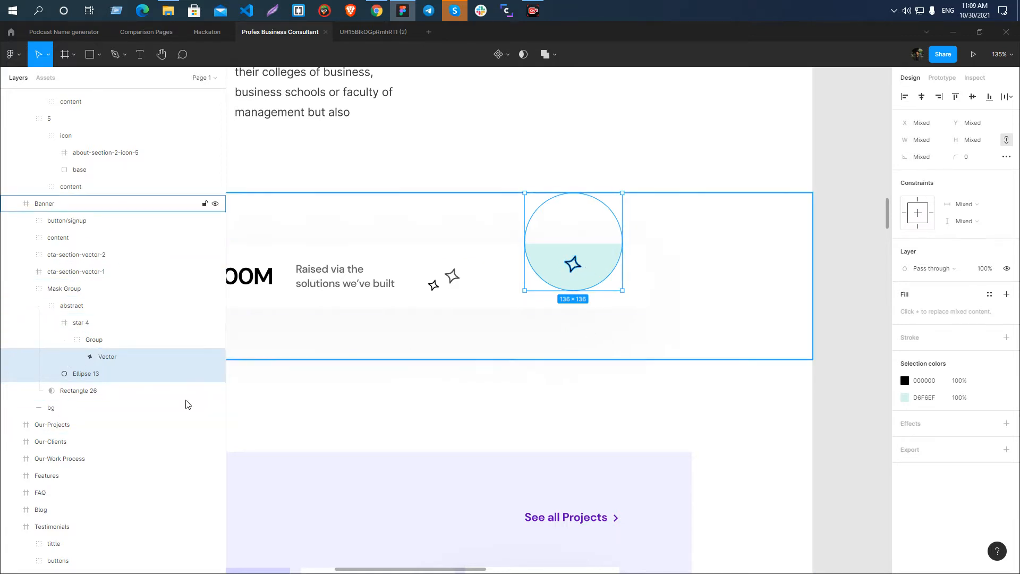
pyautogui.hotkey('ctrl', 'g')
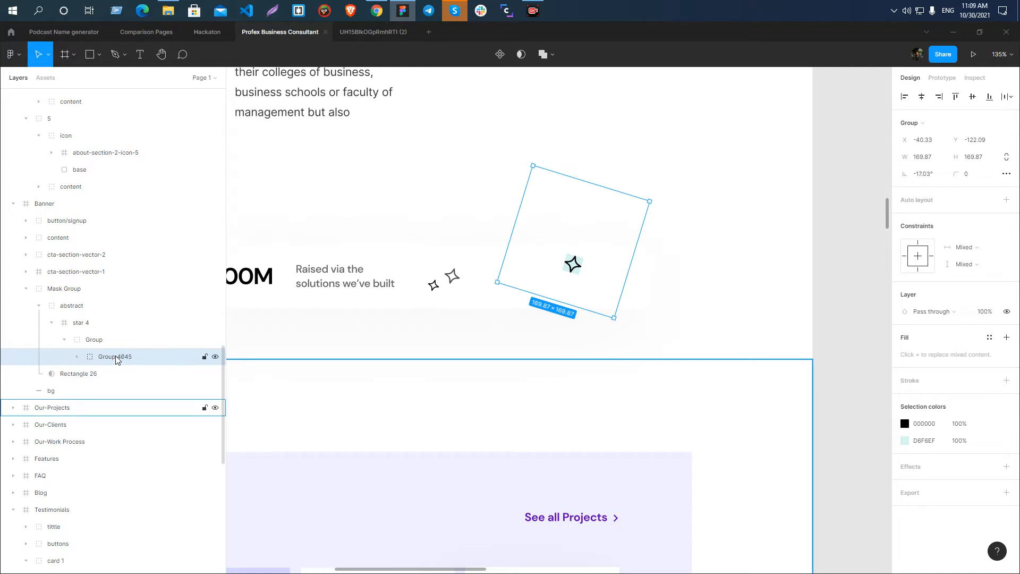
pyautogui.hotkey('ctrl', 'z')
# Add a 100 × 100 rectangle over the mint ellipse, taking it out of the Mask Group and placing it directly below that group in layer order.
pyautogui.click(840, 287)
pyautogui.click(579, 280)
pyautogui.doubleClick(585, 275)
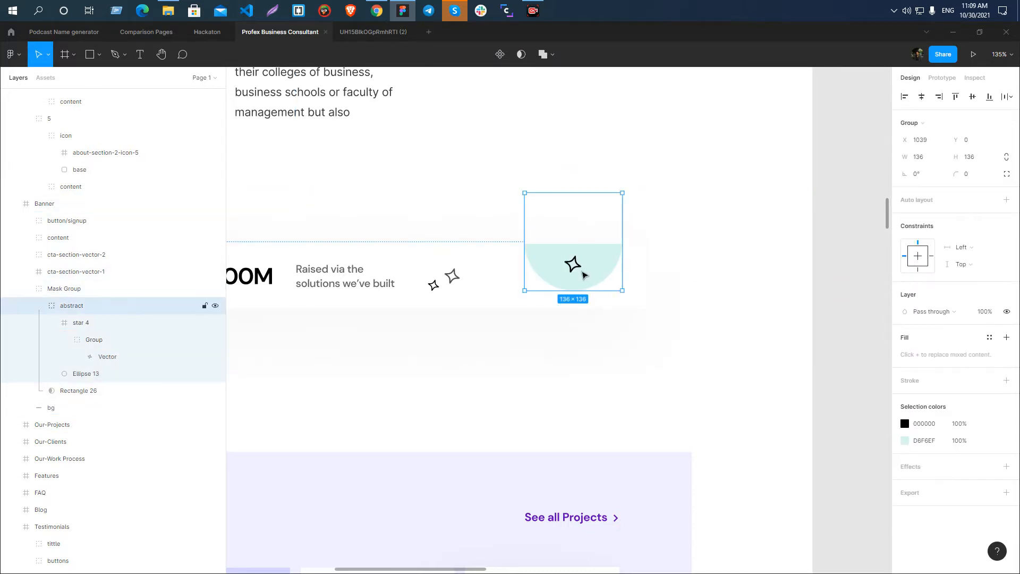
pyautogui.click(38, 307)
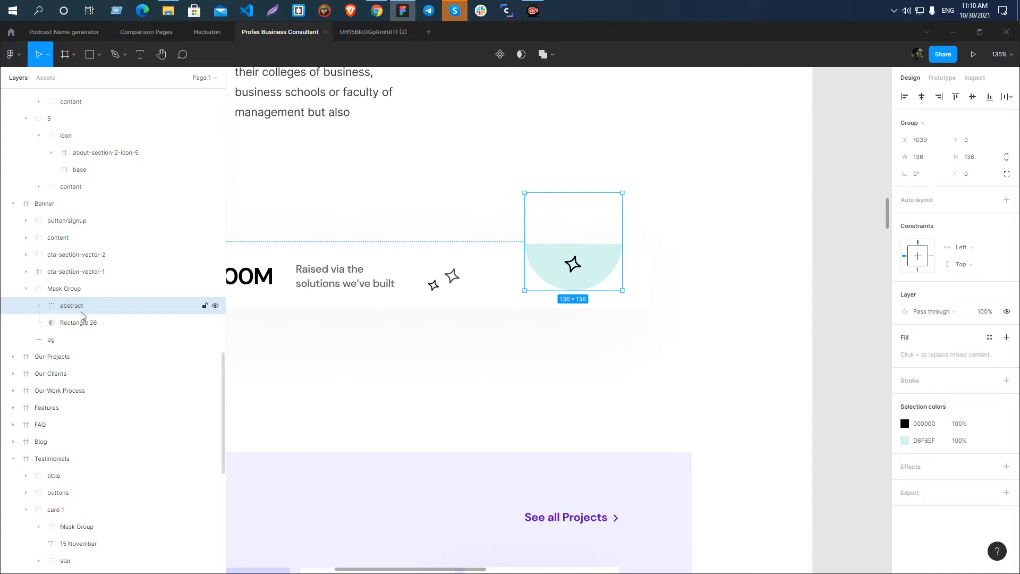
pyautogui.press('r')
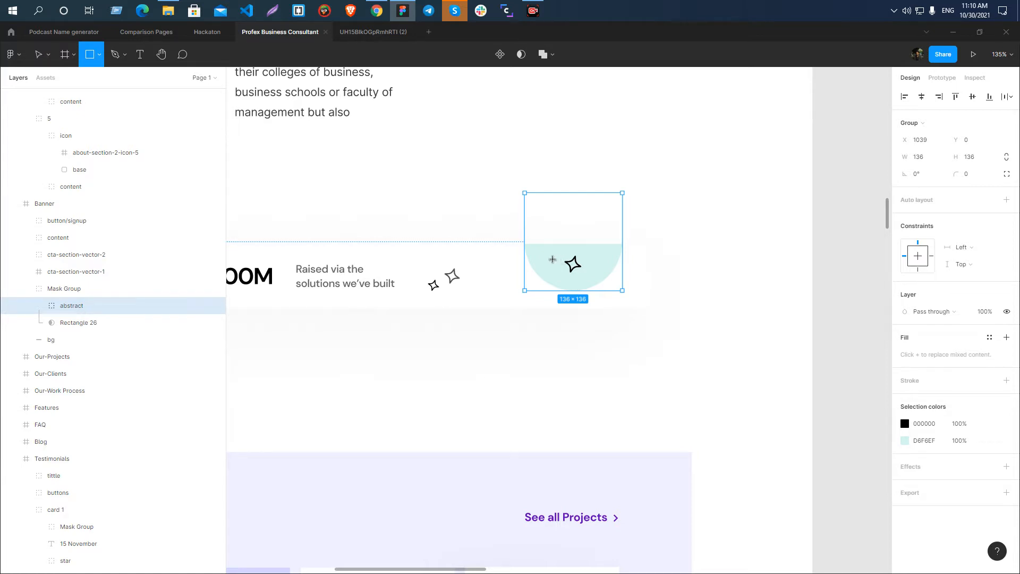
pyautogui.click(553, 260)
pyautogui.moveTo(90, 322); pyautogui.dragTo(71, 287)
pyautogui.click(39, 322)
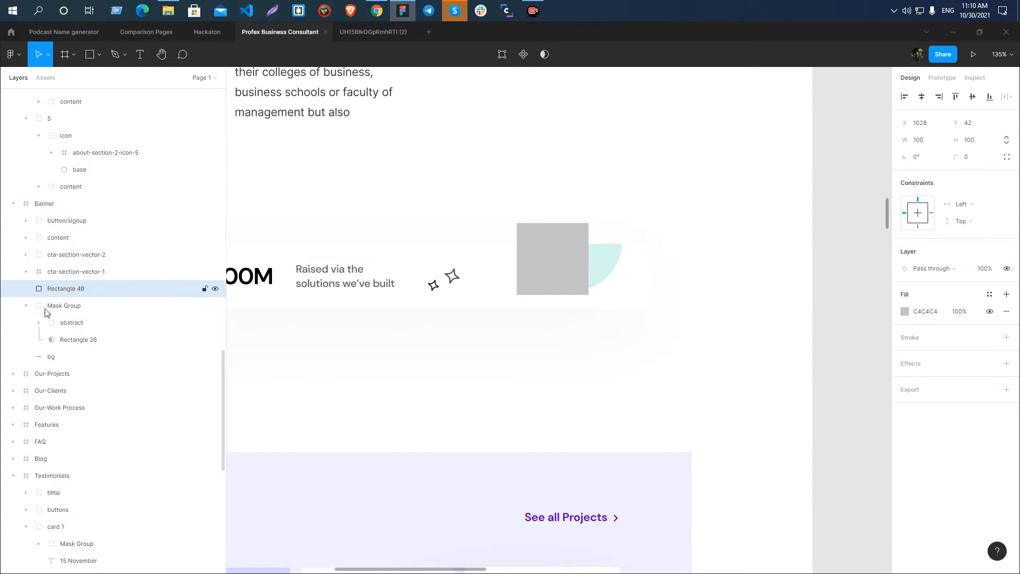
pyautogui.click(26, 306)
pyautogui.moveTo(63, 291); pyautogui.dragTo(63, 314)
# Resize the rectangle behind the Banner's mint half-circle to about 138 × 71, aligning its top edge with the half-circle's flat edge.
pyautogui.moveTo(563, 223); pyautogui.dragTo(562, 235)
pyautogui.scroll(5, 659, 316)
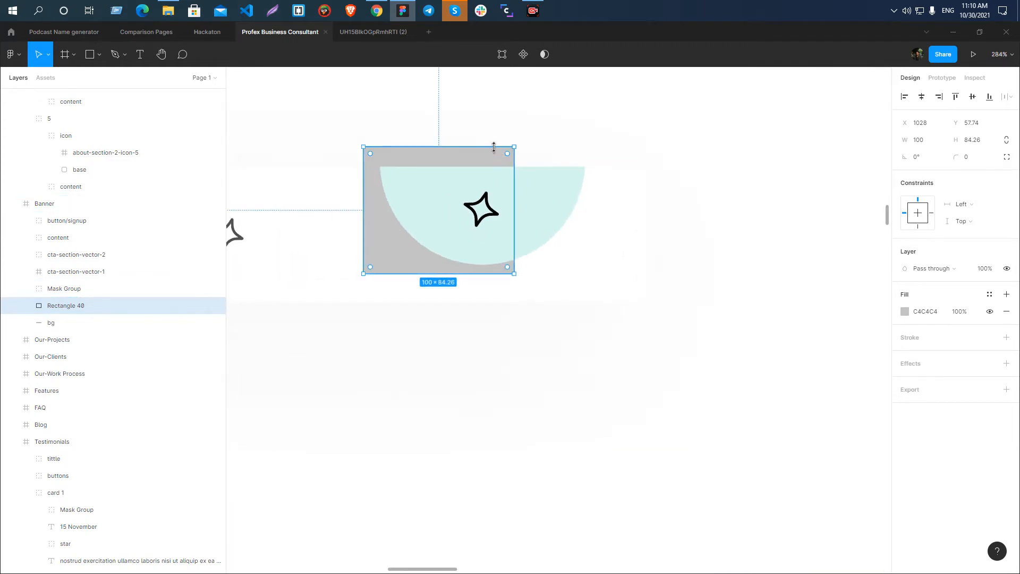
pyautogui.moveTo(493, 154); pyautogui.dragTo(586, 194)
pyautogui.moveTo(363, 197); pyautogui.dragTo(378, 197)
# Trim the rectangle's right edge to the mint half-circle's right end, making it about 137.08 wide.
pyautogui.scroll(15, 393, 189)
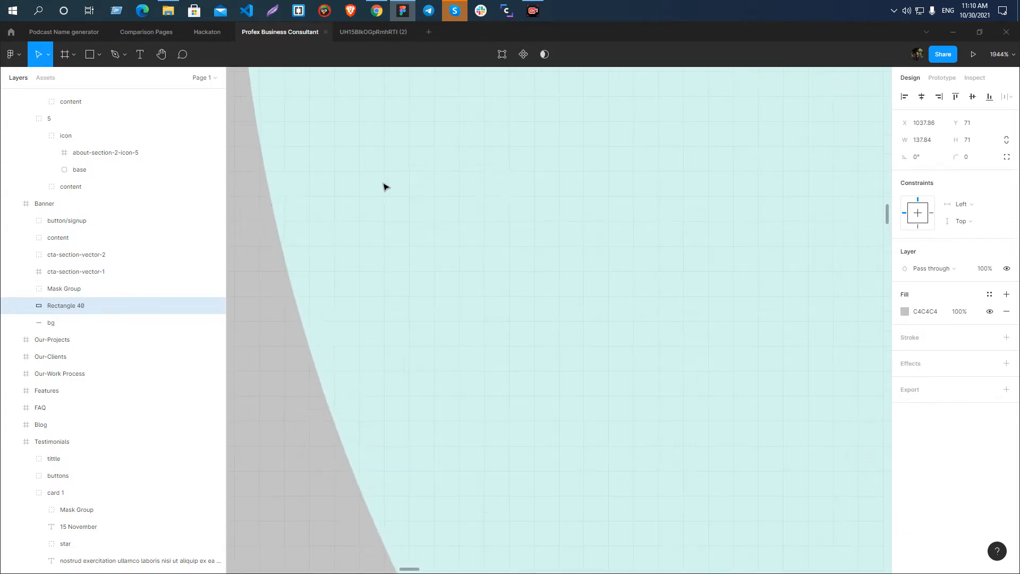
pyautogui.scroll(-6, 555, 145)
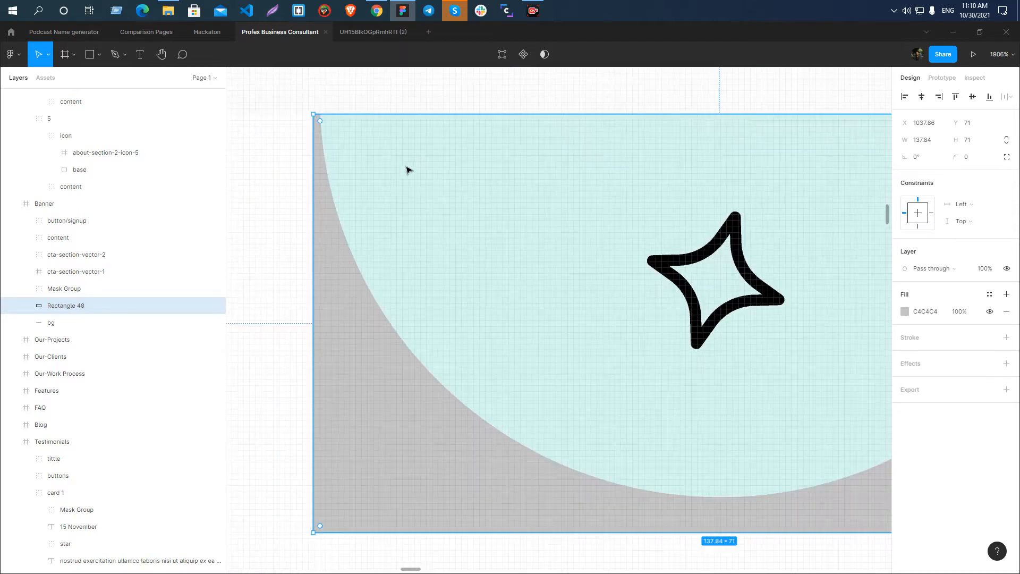
pyautogui.scroll(5, 669, 160)
pyautogui.scroll(4, 681, 127)
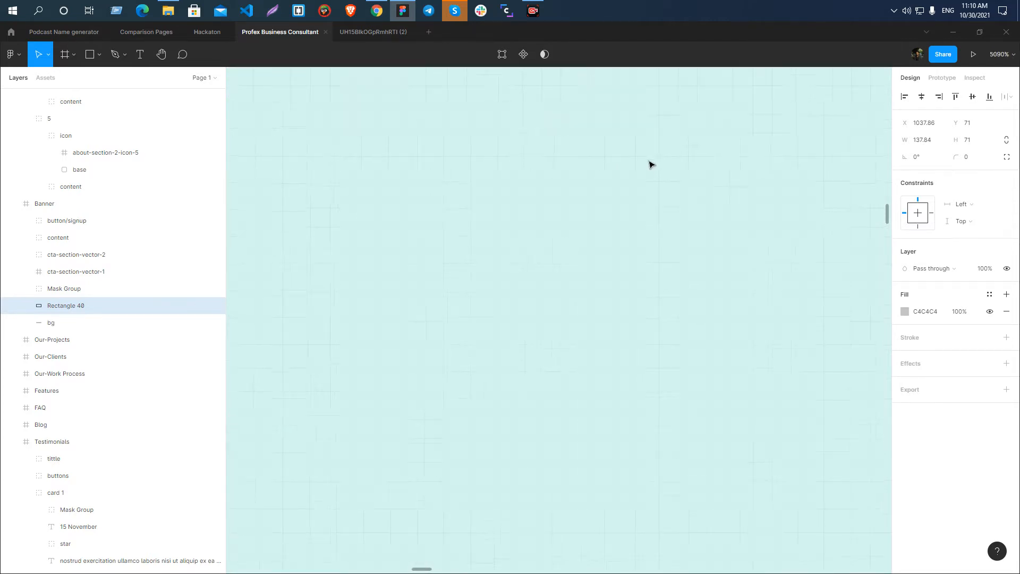
pyautogui.scroll(-2, 680, 127)
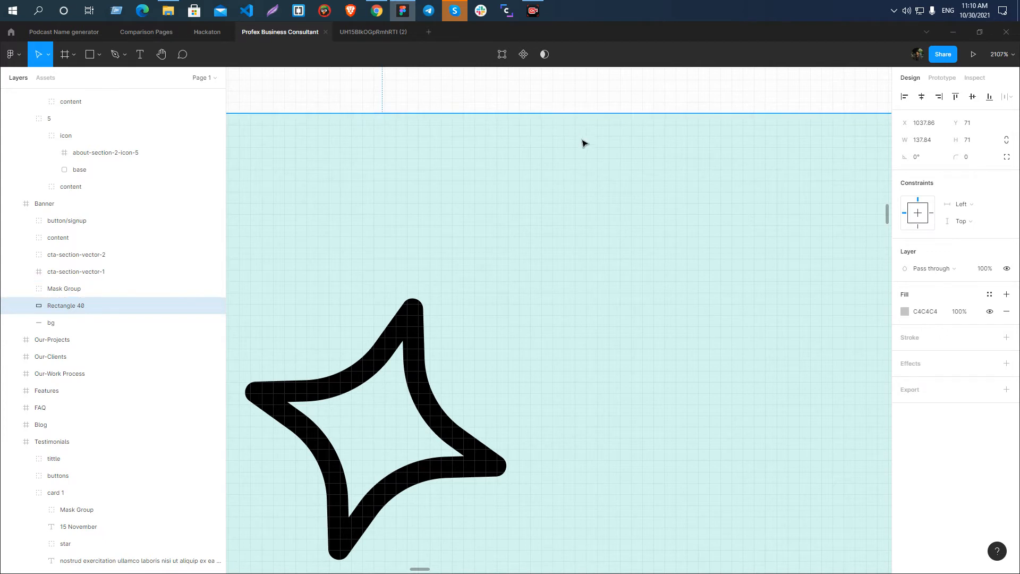
pyautogui.scroll(-6, 640, 216)
pyautogui.scroll(3, 653, 211)
pyautogui.scroll(10, 626, 123)
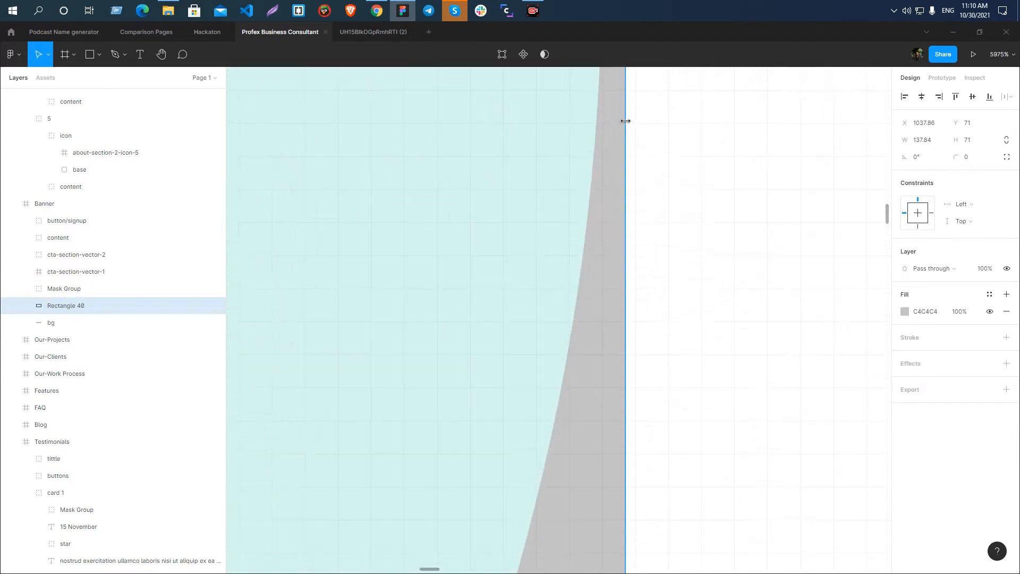
pyautogui.moveTo(618, 280); pyautogui.dragTo(573, 267)
# Trim the rectangle's left edge to the mint half-circle's left end, at X about 1039.05 and about 135.89 wide.
pyautogui.scroll(3, 576, 275)
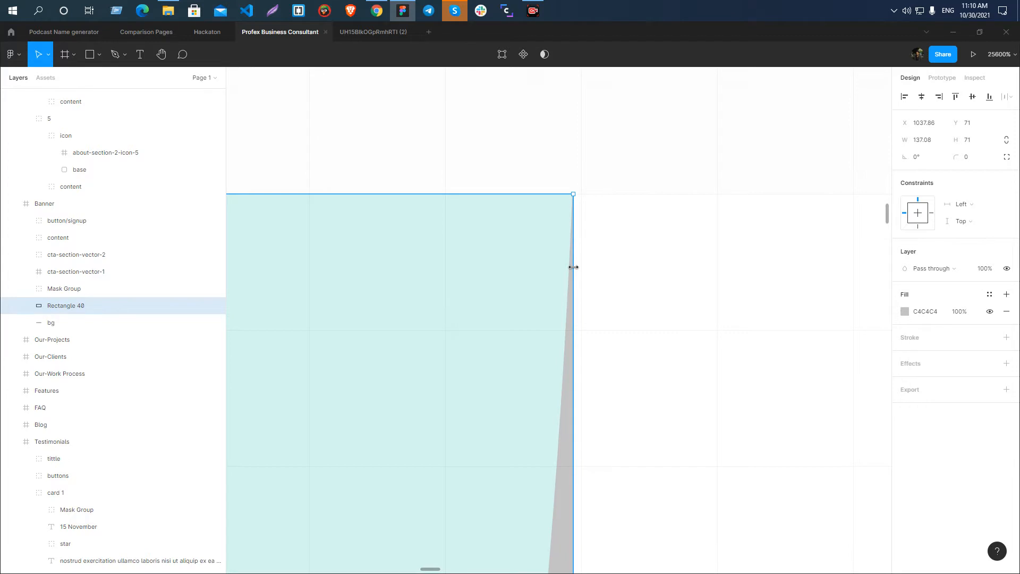
pyautogui.scroll(-10, 708, 230)
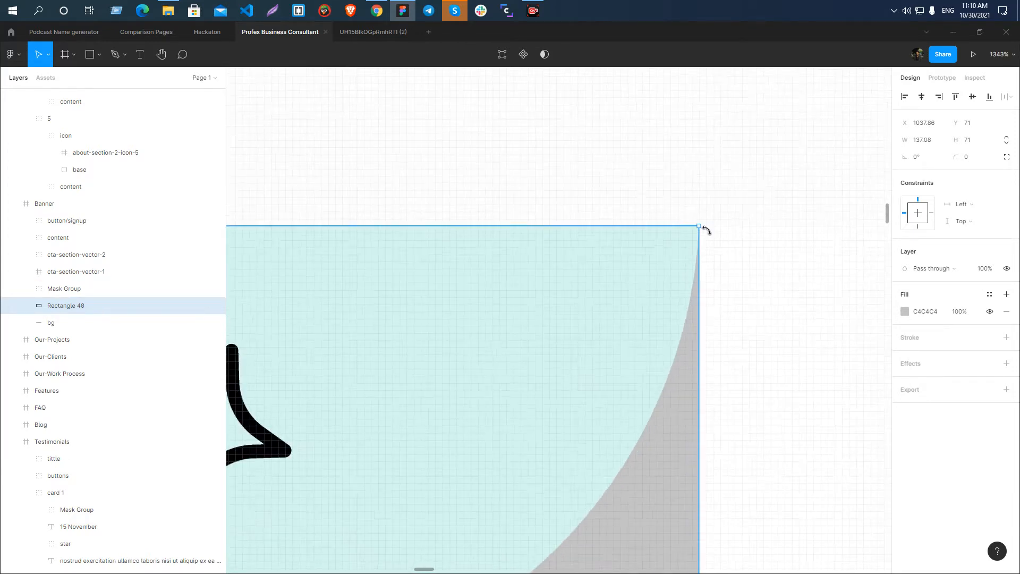
pyautogui.scroll(-5, 706, 230)
pyautogui.scroll(6, 497, 217)
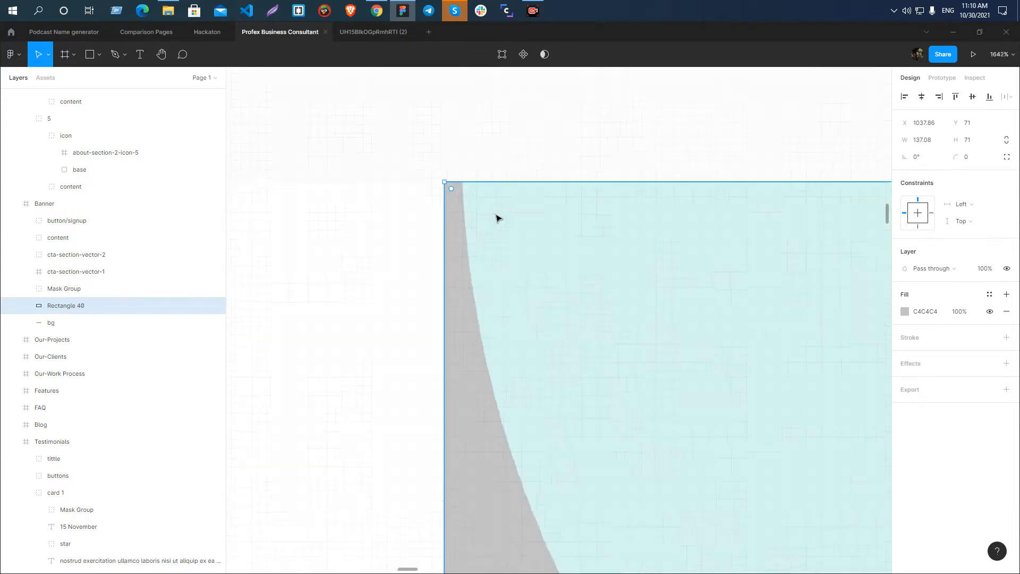
pyautogui.scroll(7, 497, 217)
pyautogui.moveTo(269, 214); pyautogui.dragTo(349, 215)
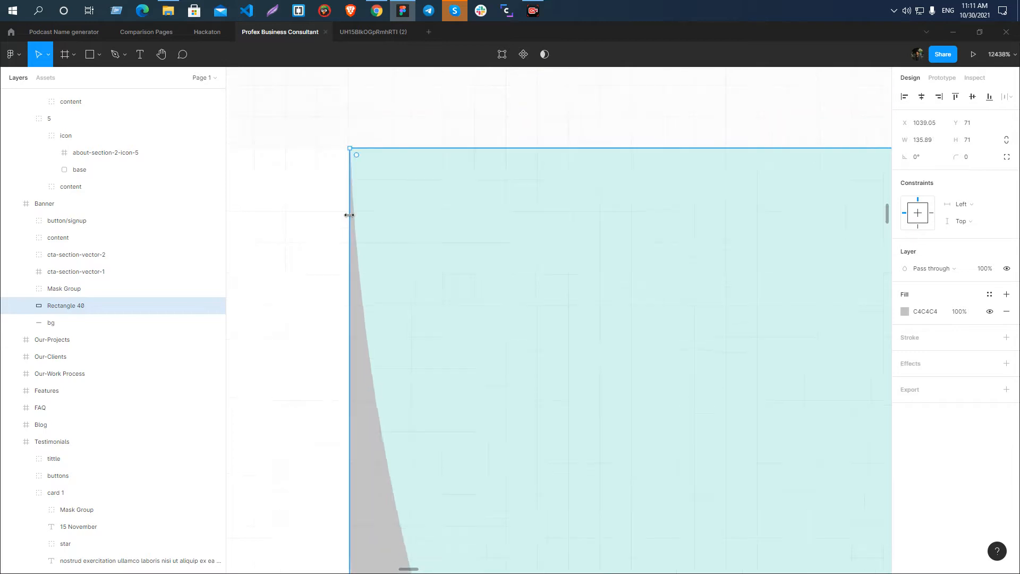
# Fit Rectangle 40's bottom edge to the lowest point of the mint half-circle, making its height about 65.03.
pyautogui.hotkey('shift', '2')
pyautogui.click(498, 135)
pyautogui.scroll(-5, 600, 239)
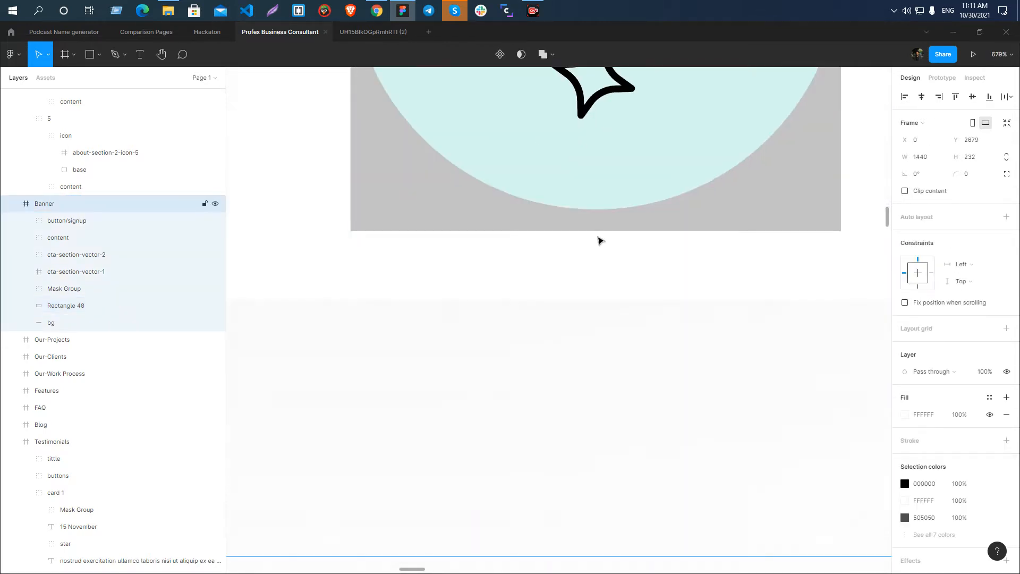
pyautogui.click(700, 220)
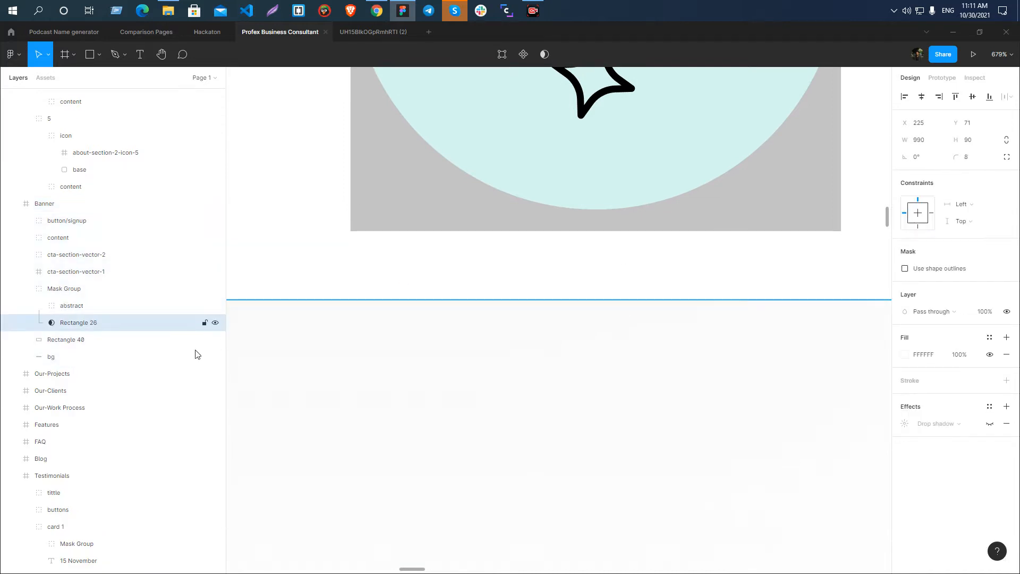
pyautogui.click(70, 340)
pyautogui.scroll(3, 621, 222)
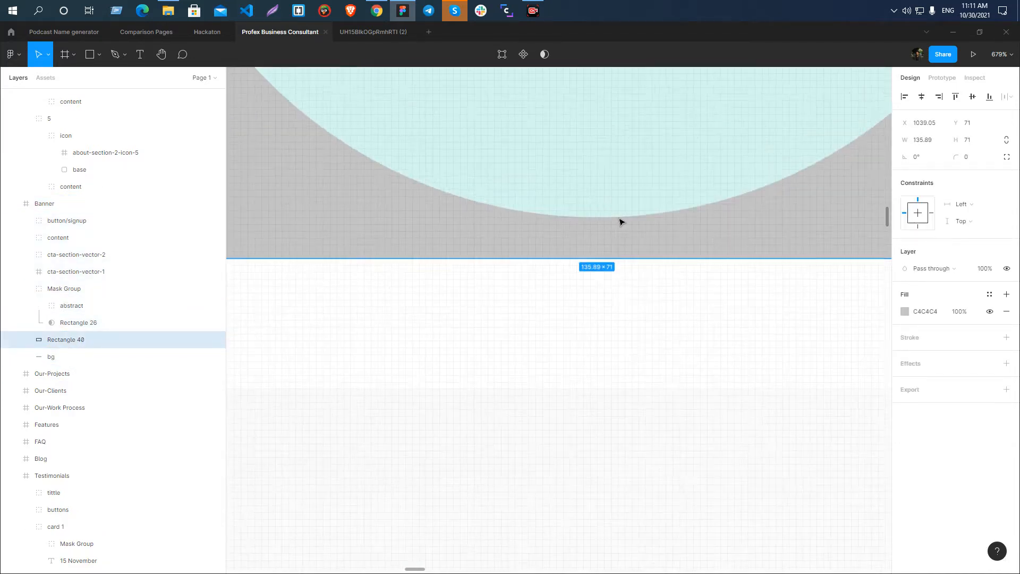
pyautogui.scroll(5, 621, 222)
pyautogui.moveTo(629, 261); pyautogui.dragTo(632, 152)
pyautogui.scroll(3, 598, 159)
pyautogui.moveTo(589, 205); pyautogui.dragTo(598, 190)
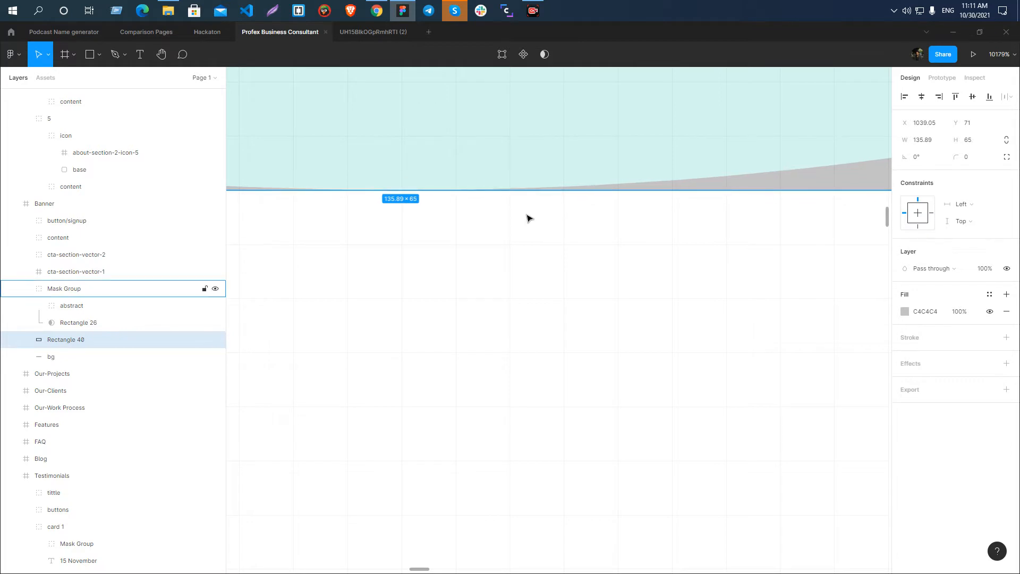
pyautogui.scroll(5, 444, 194)
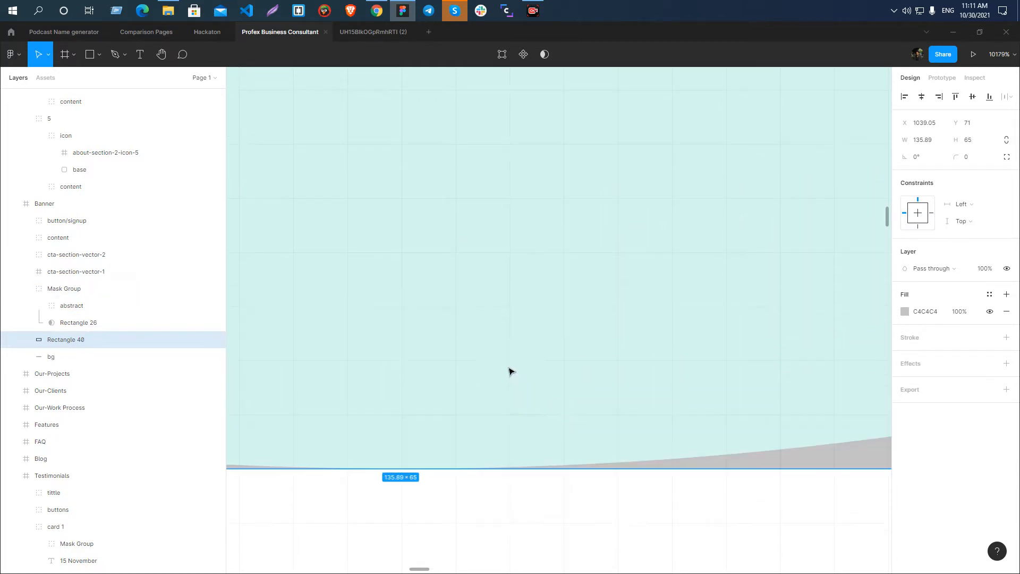
pyautogui.moveTo(554, 469); pyautogui.dragTo(560, 470)
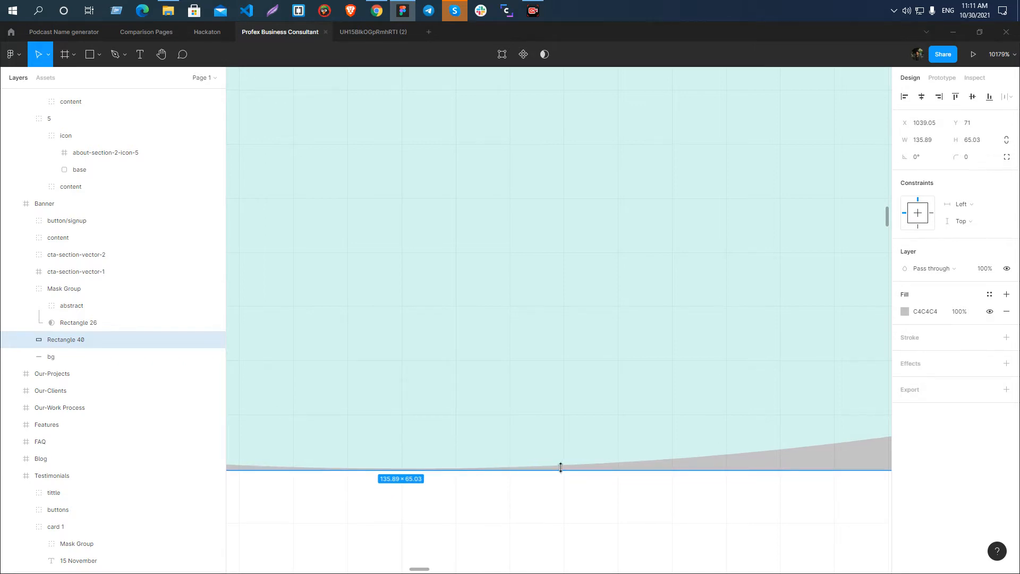
# Mask the Banner's Mask Group with Rectangle 40 so only the half-circle area is kept.
pyautogui.scroll(-10, 446, 239)
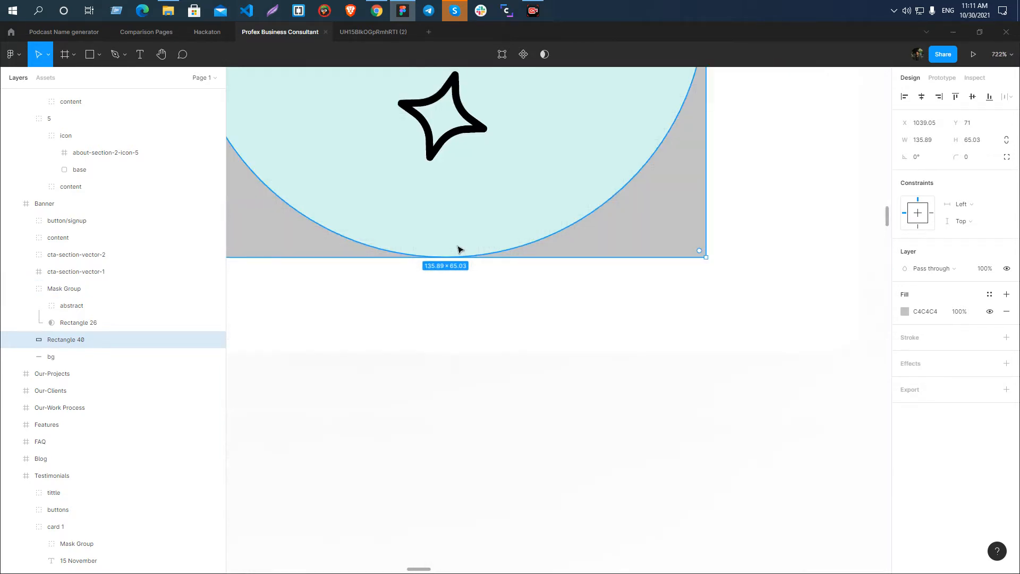
pyautogui.scroll(-5, 460, 250)
pyautogui.click(24, 291)
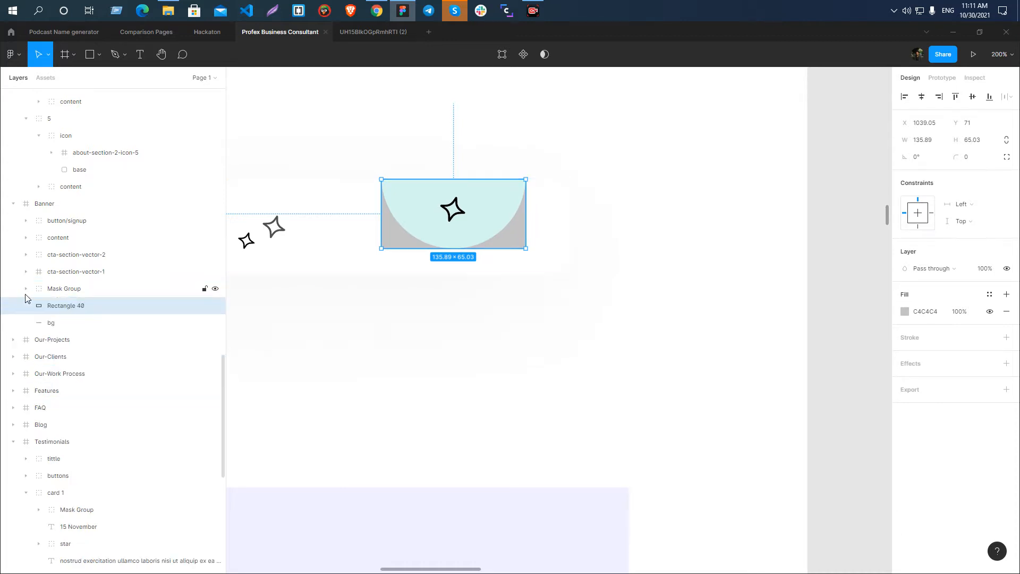
pyautogui.click(67, 288)
pyautogui.keyDown('shift'); pyautogui.click(67, 305); pyautogui.keyUp('shift')
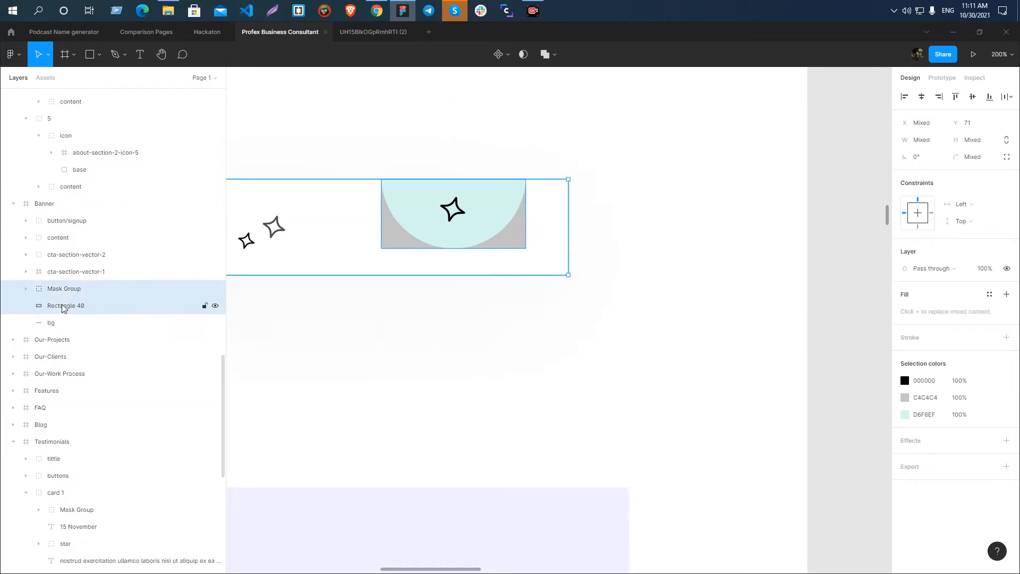
pyautogui.click(520, 56)
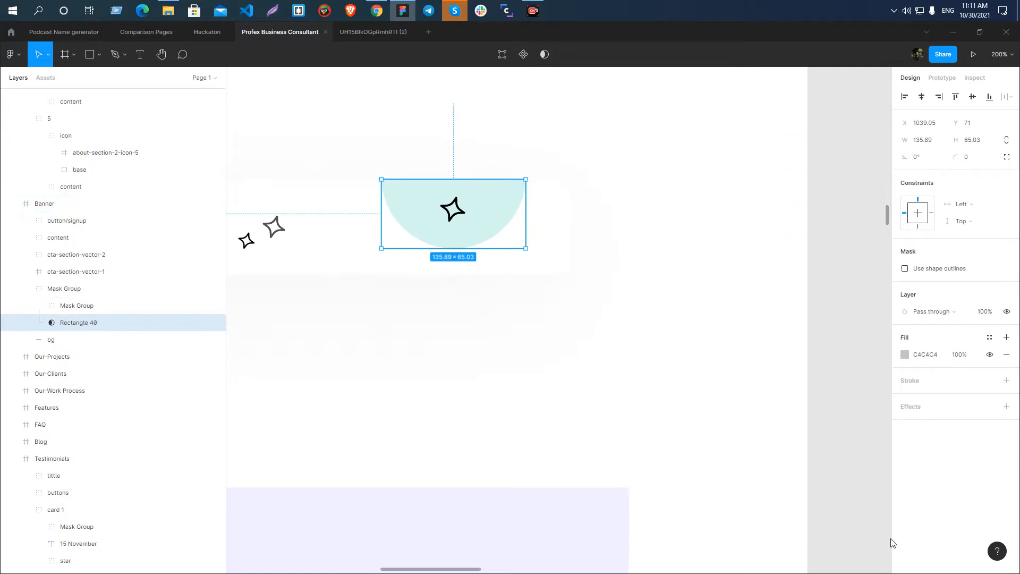
# Rename the Banner's outer Mask Group as cta-section-vector-3.
pyautogui.scroll(-3, 541, 219)
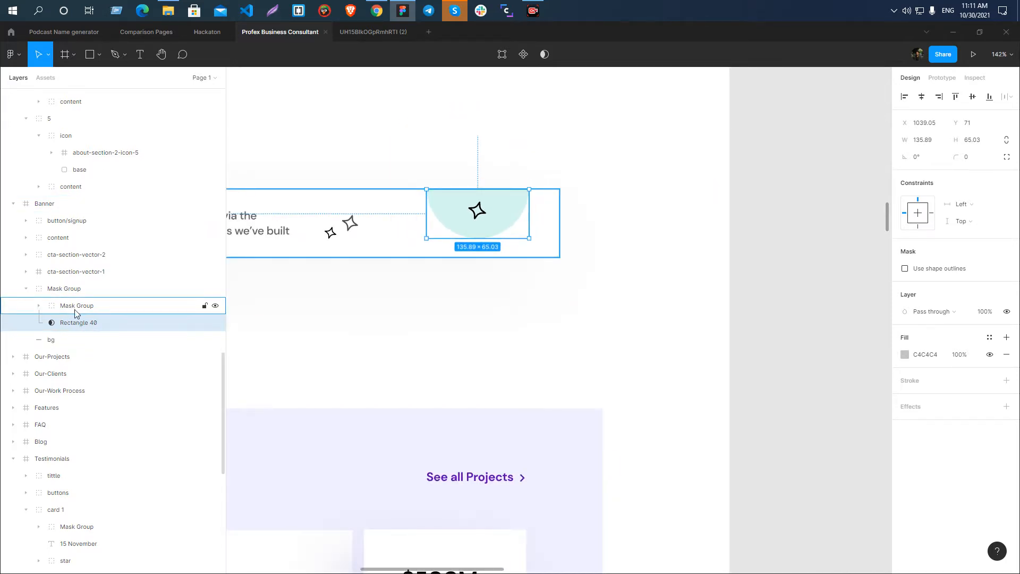
pyautogui.click(65, 289)
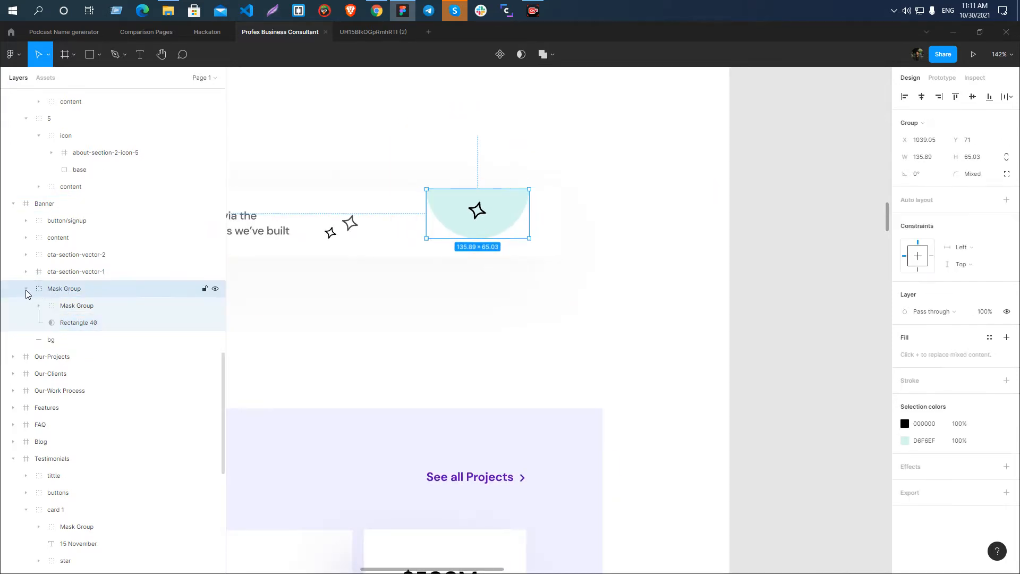
pyautogui.click(27, 289)
pyautogui.doubleClick(73, 289)
pyautogui.write('cta-section-vector-1')
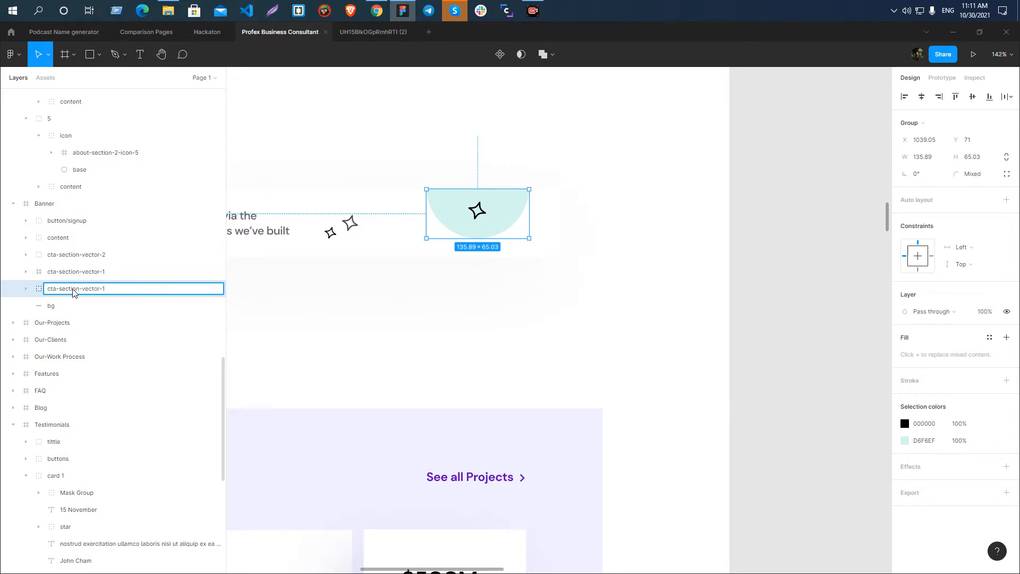
pyautogui.press('Return')
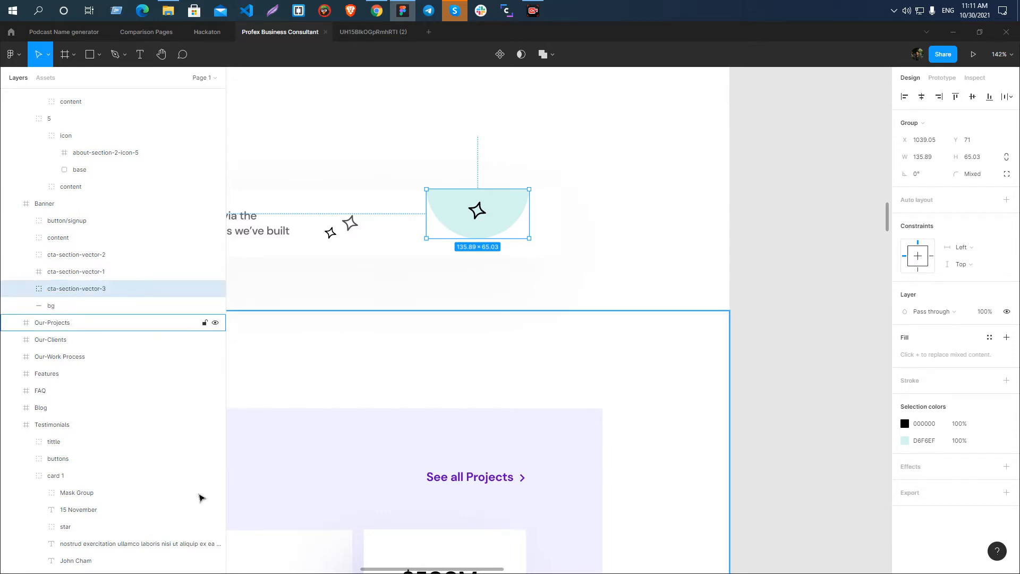
pyautogui.click(67, 256)
pyautogui.keyDown('shift'); pyautogui.click(67, 272); pyautogui.keyUp('shift')
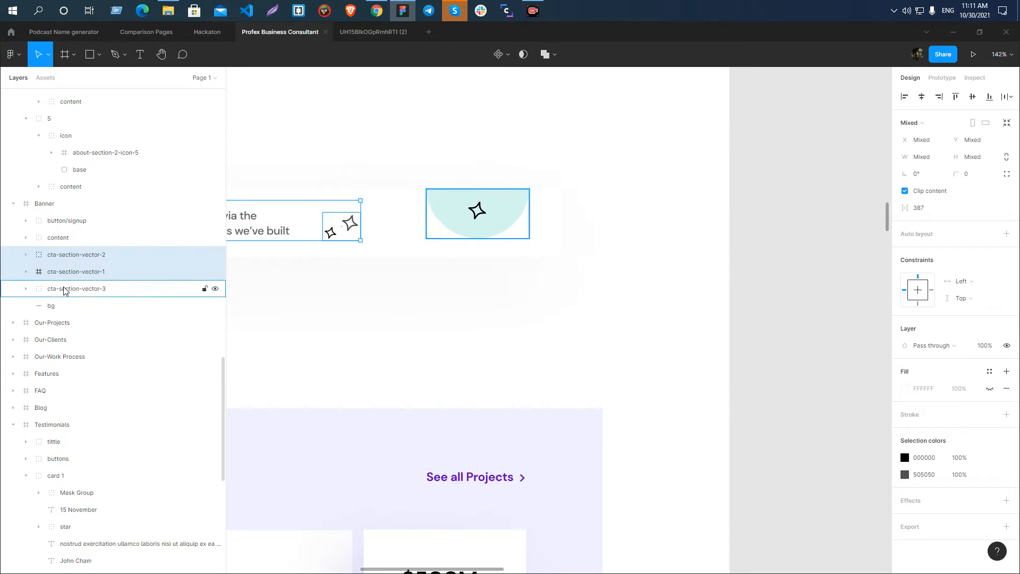
pyautogui.keyDown('shift'); pyautogui.click(68, 289); pyautogui.keyUp('shift')
pyautogui.keyDown('ctrl'); pyautogui.scroll(-5, 610, 201); pyautogui.keyUp('ctrl')
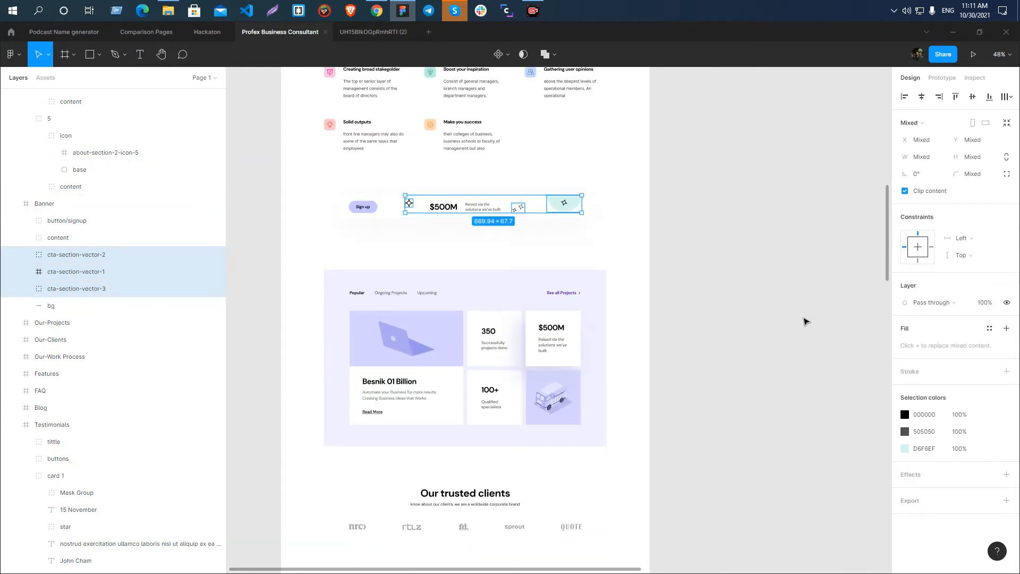
pyautogui.click(805, 321)
# Export cta-section-vector-1, cta-section-vector-2 and cta-section-vector-3 together as SVG into the Profex Business Consultant Landing folder, and clear the selection.
pyautogui.click(77, 257)
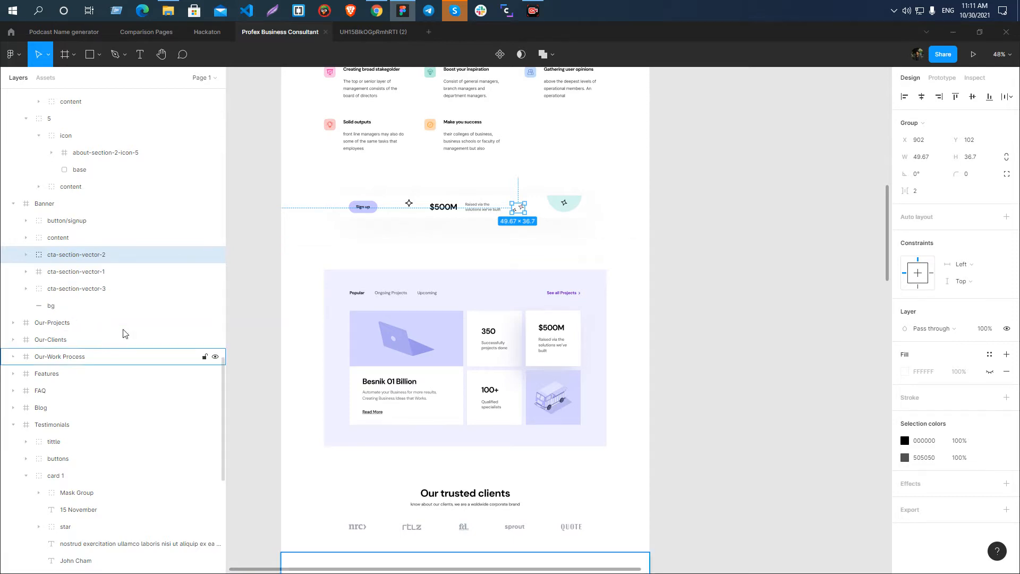
pyautogui.keyDown('shift'); pyautogui.click(79, 273); pyautogui.keyUp('shift')
pyautogui.keyDown('shift'); pyautogui.click(77, 291); pyautogui.keyUp('shift')
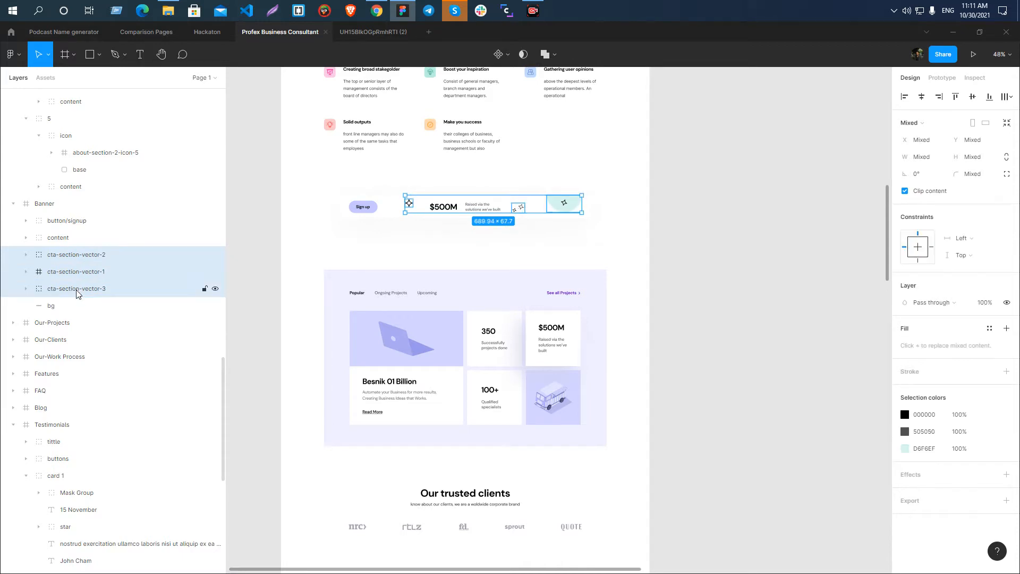
pyautogui.scroll(-3, 850, 393)
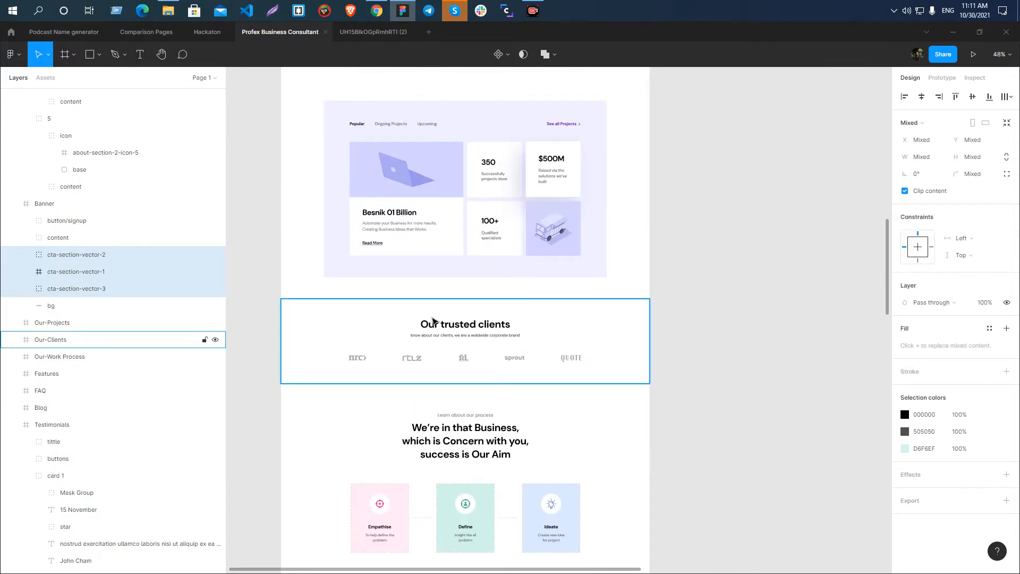
pyautogui.click(1005, 500)
pyautogui.scroll(-1, 982, 510)
pyautogui.click(976, 508)
pyautogui.click(971, 532)
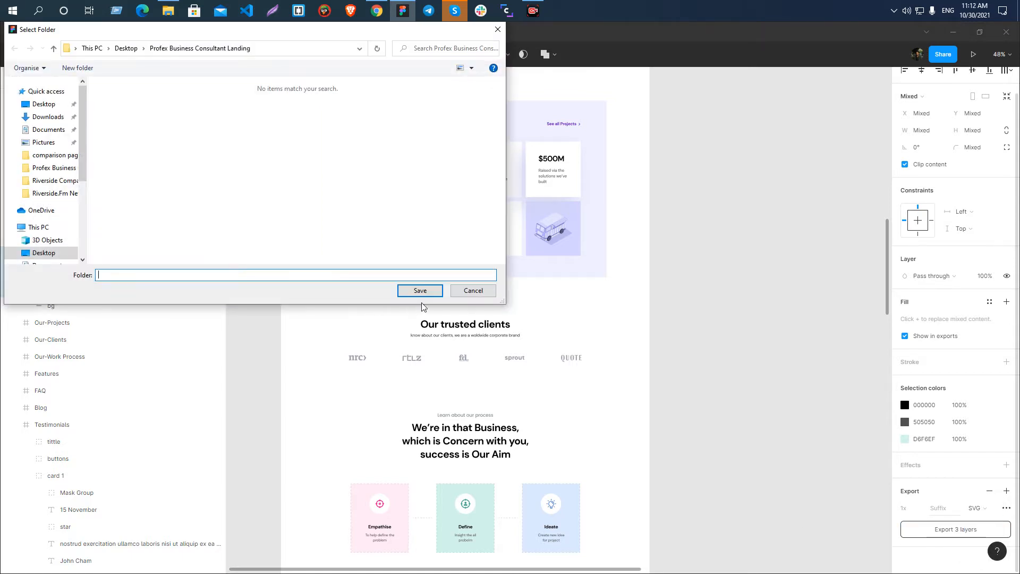
pyautogui.click(419, 290)
pyautogui.click(760, 239)
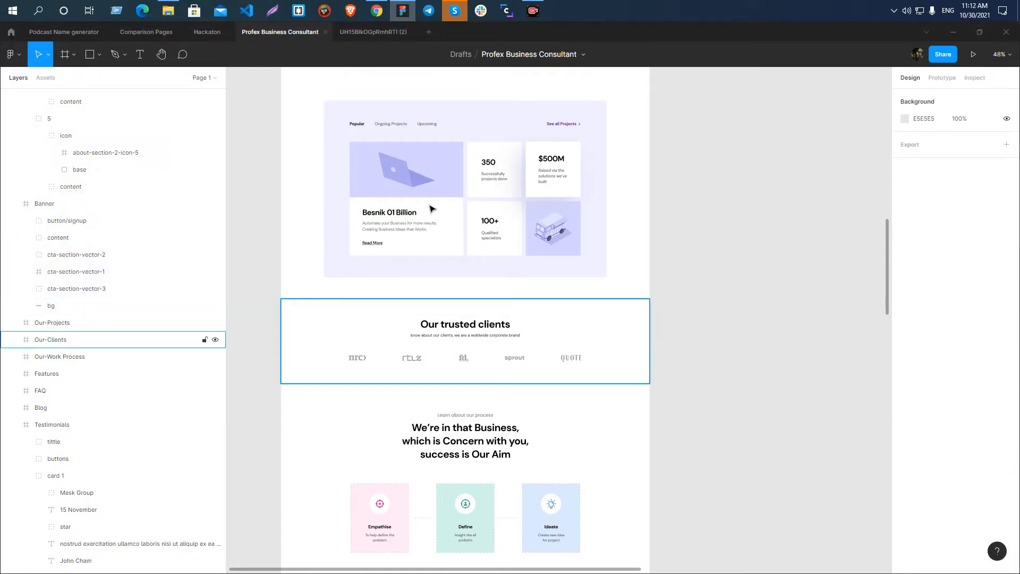
# Inspect the "350" heading text and the background of the Our-Projects section.
pyautogui.scroll(5, 484, 193)
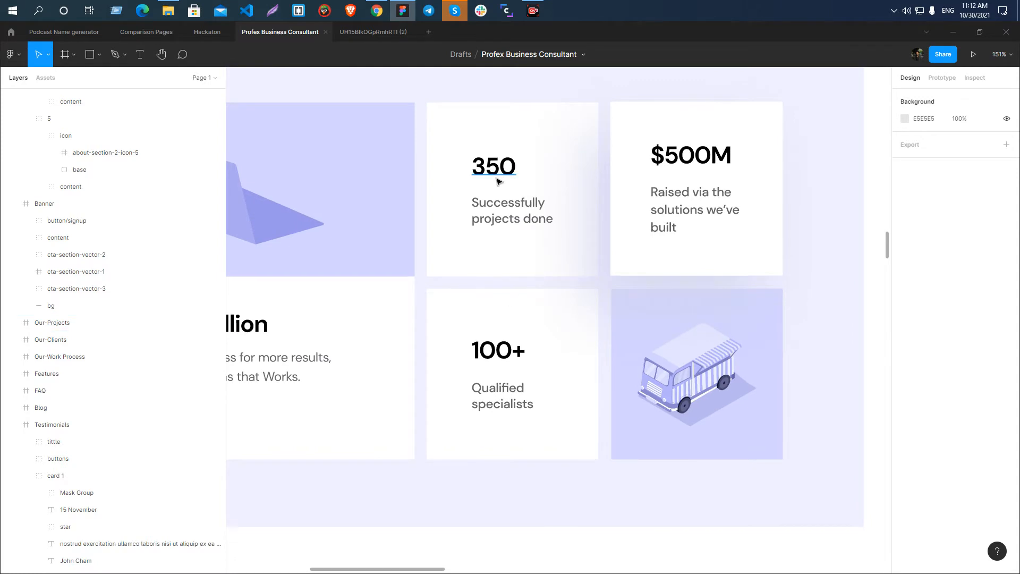
pyautogui.click(498, 177)
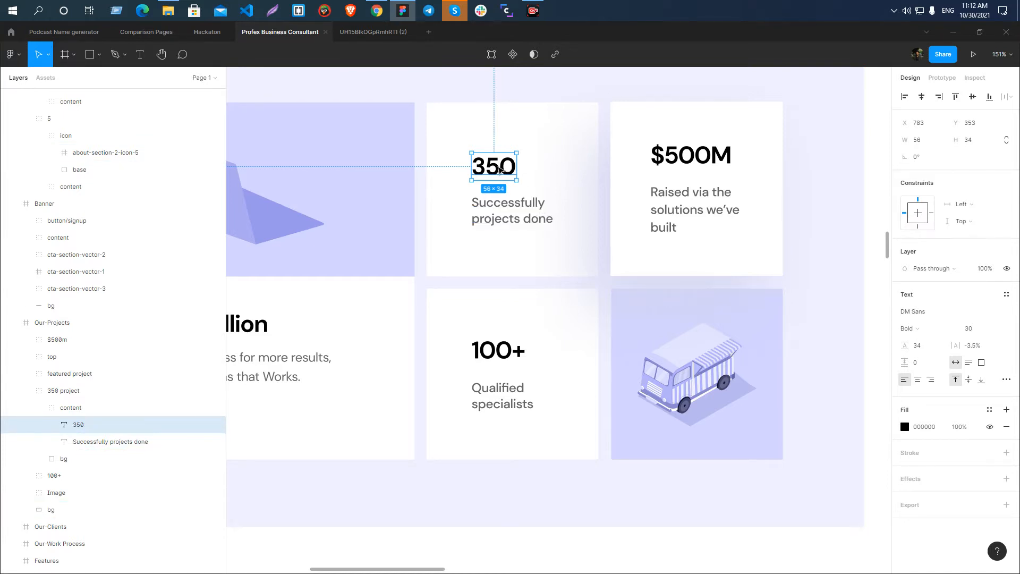
pyautogui.click(844, 205)
pyautogui.scroll(-3, 404, 210)
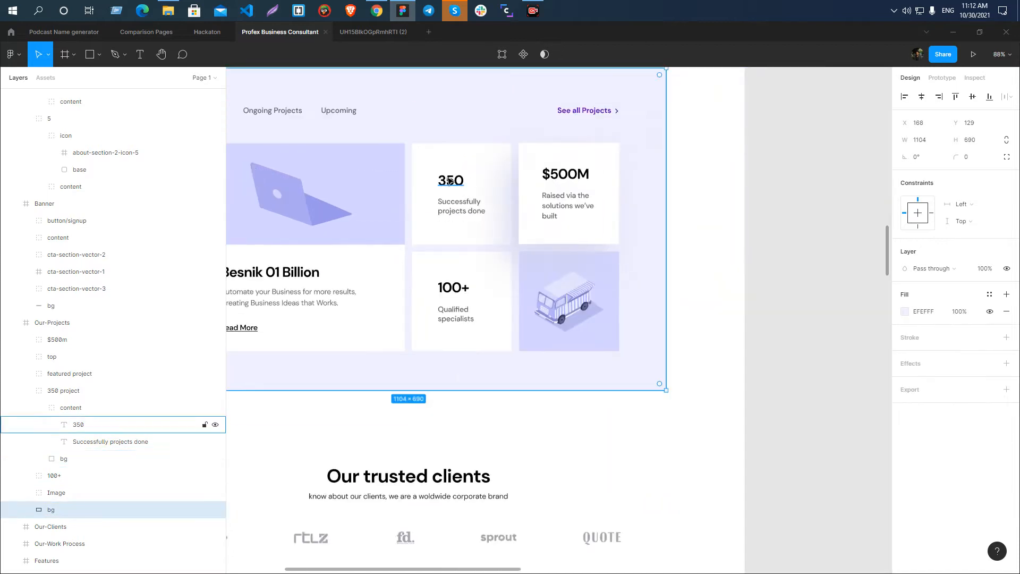
pyautogui.click(449, 181)
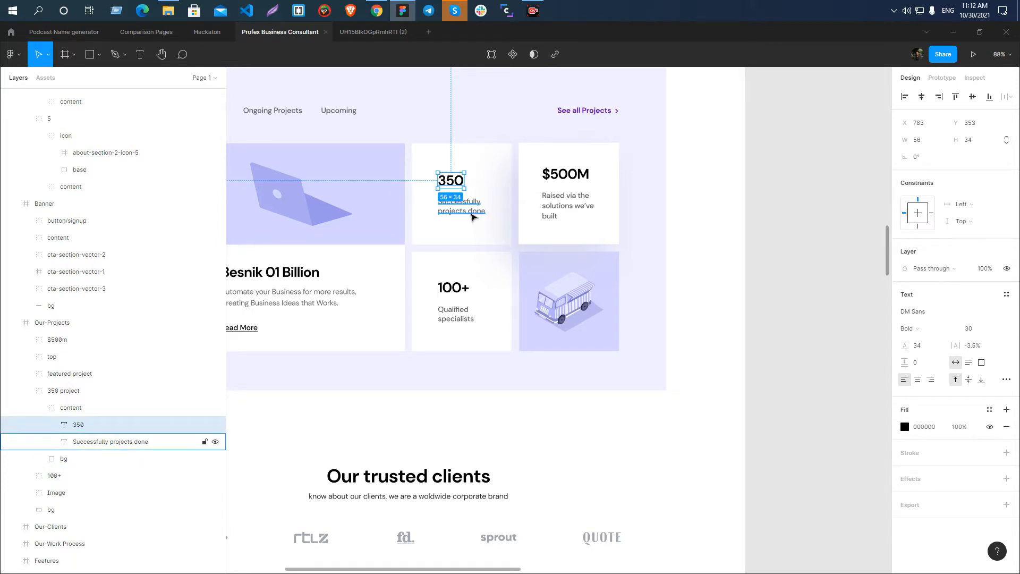
# Select the heading and description texts of the 350, $500M and 100+ cards together for inspection, and clear the selection.
pyautogui.keyDown('shift'); pyautogui.click(472, 217); pyautogui.keyUp('shift')
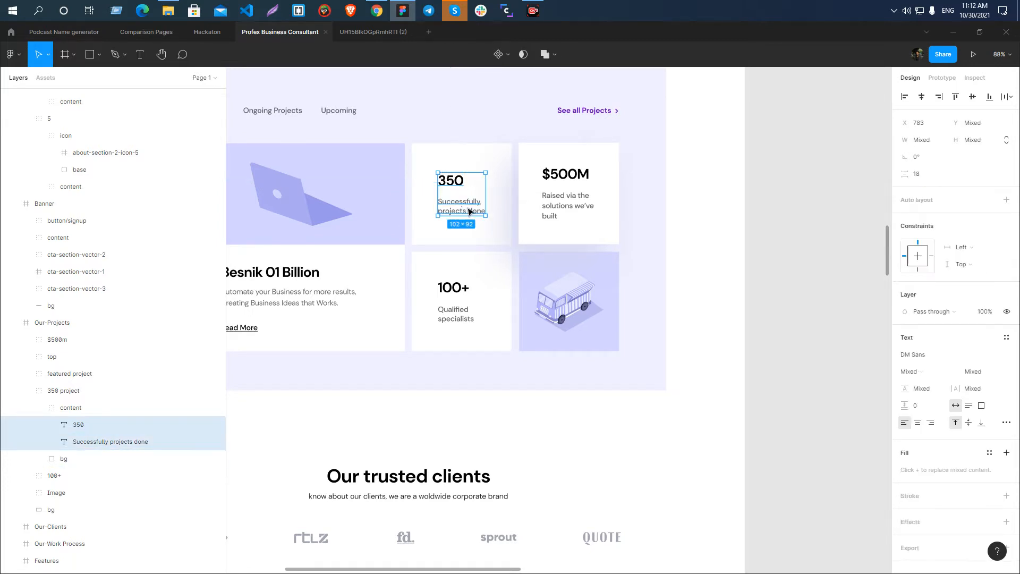
pyautogui.keyDown('shift'); pyautogui.click(564, 210); pyautogui.keyUp('shift')
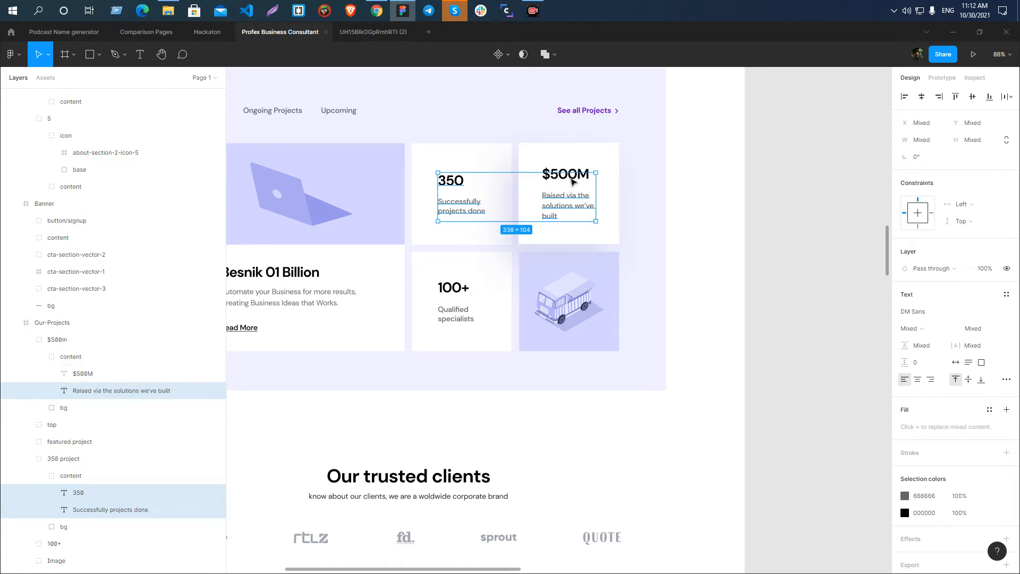
pyautogui.keyDown('shift'); pyautogui.click(567, 173); pyautogui.keyUp('shift')
pyautogui.keyDown('shift'); pyautogui.click(459, 292); pyautogui.keyUp('shift')
pyautogui.keyDown('shift'); pyautogui.click(452, 318); pyautogui.keyUp('shift')
pyautogui.click(774, 314)
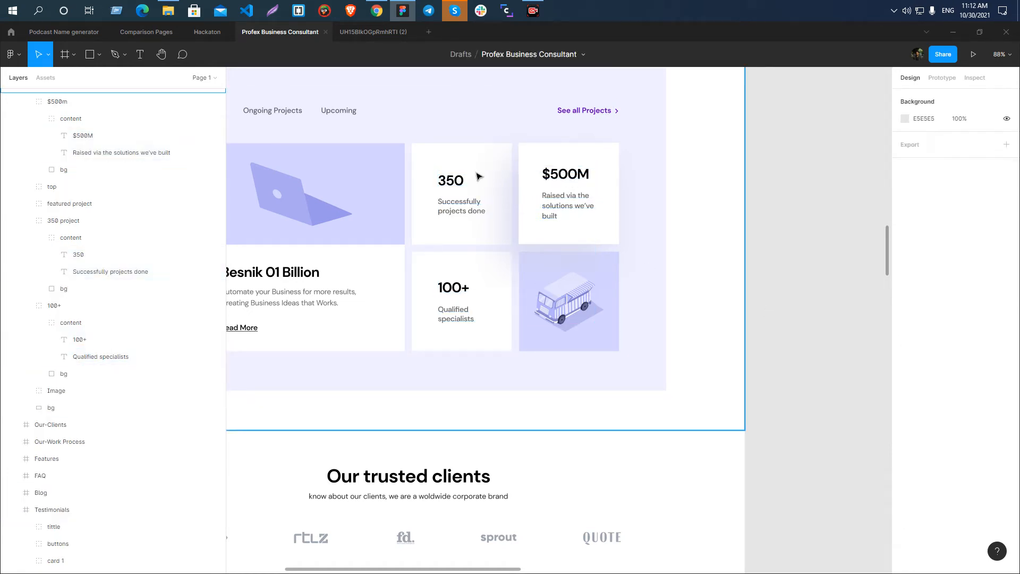
# Inspect the 350 card's texts, the $500M description and the Besnik 01 Billion title and description together, and clear the selection.
pyautogui.click(451, 187)
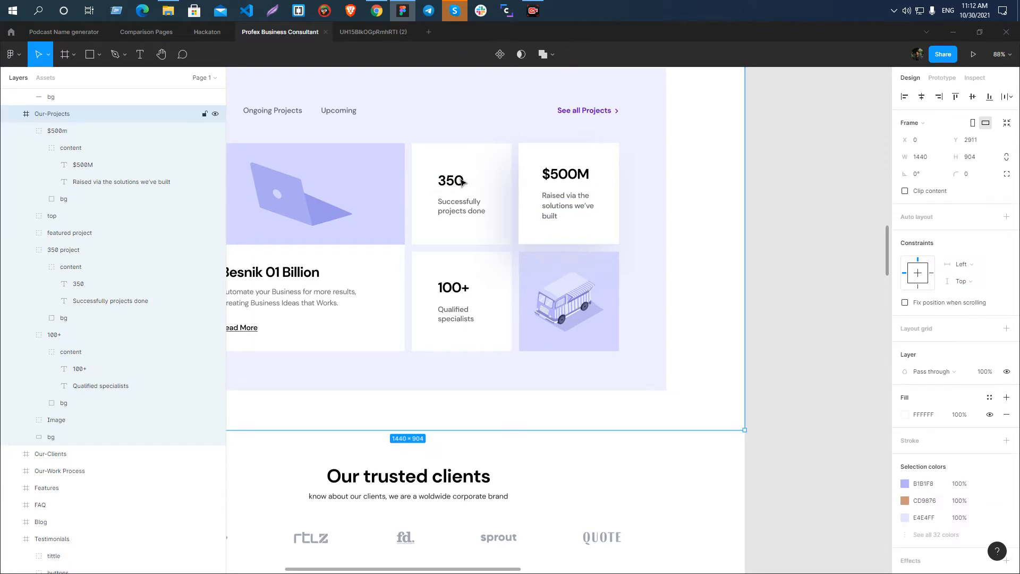
pyautogui.scroll(-5, 462, 182)
pyautogui.scroll(4, 454, 186)
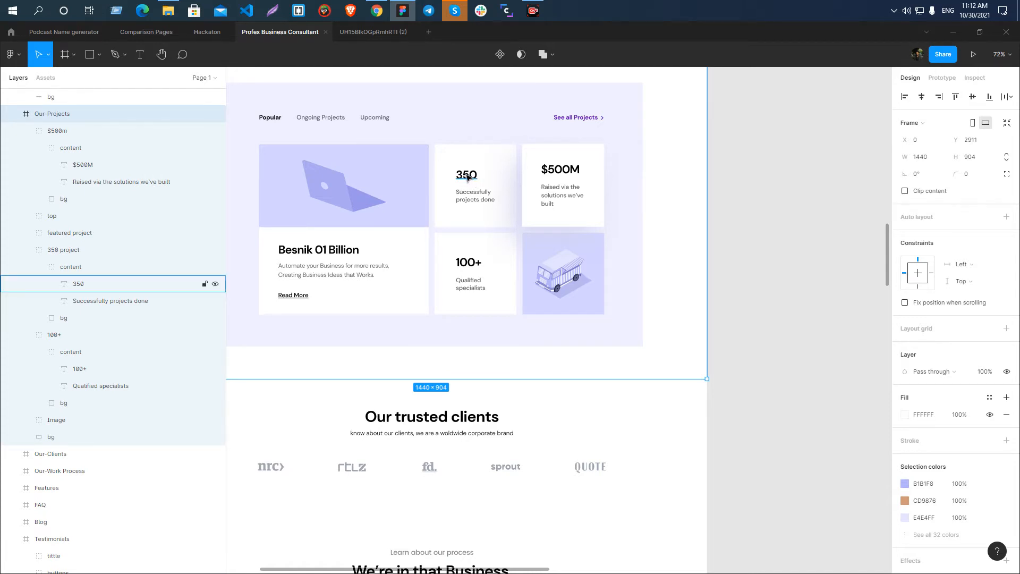
pyautogui.click(467, 177)
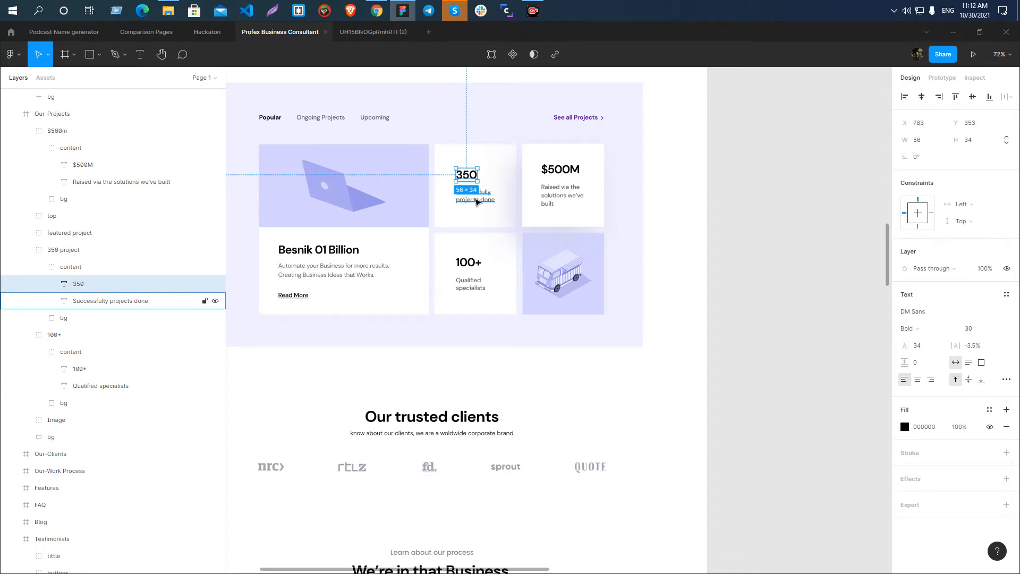
pyautogui.keyDown('shift'); pyautogui.click(477, 201); pyautogui.keyUp('shift')
pyautogui.keyDown('shift'); pyautogui.click(560, 195); pyautogui.keyUp('shift')
pyautogui.keyDown('shift'); pyautogui.click(307, 254); pyautogui.keyUp('shift')
pyautogui.keyDown('shift'); pyautogui.click(299, 272); pyautogui.keyUp('shift')
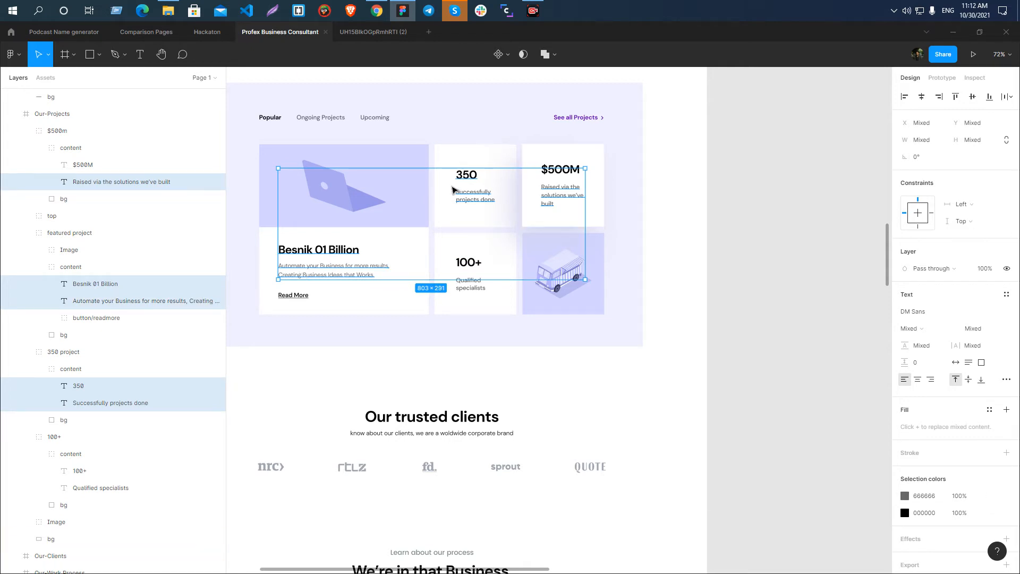
pyautogui.click(824, 284)
# Select the 350 project, $500m and 100+ card groups together for inspection, and clear the selection.
pyautogui.click(462, 165)
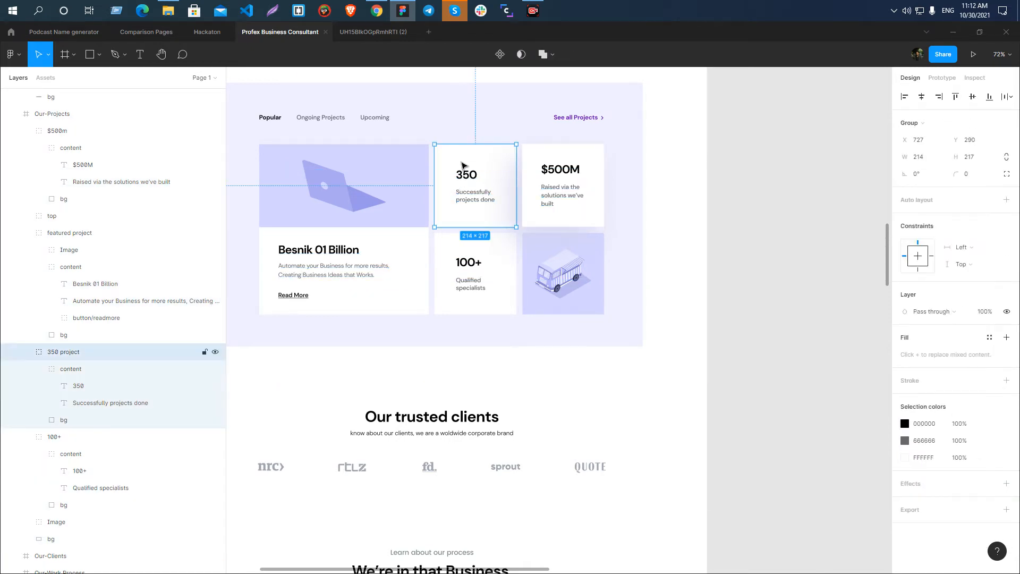
pyautogui.keyDown('shift'); pyautogui.click(547, 162); pyautogui.keyUp('shift')
pyautogui.keyDown('shift'); pyautogui.click(455, 252); pyautogui.keyUp('shift')
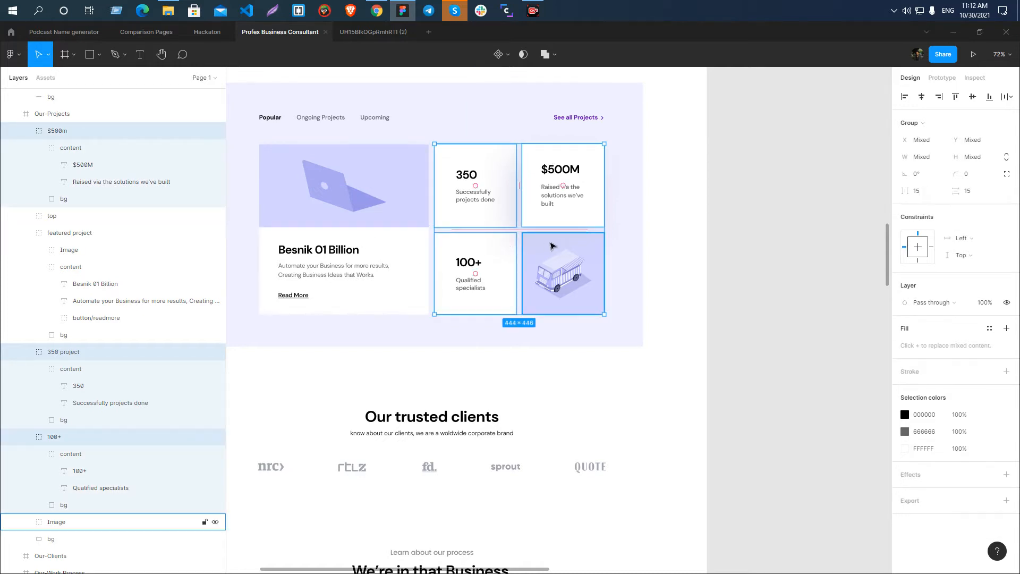
pyautogui.click(781, 243)
pyautogui.scroll(-5, 466, 173)
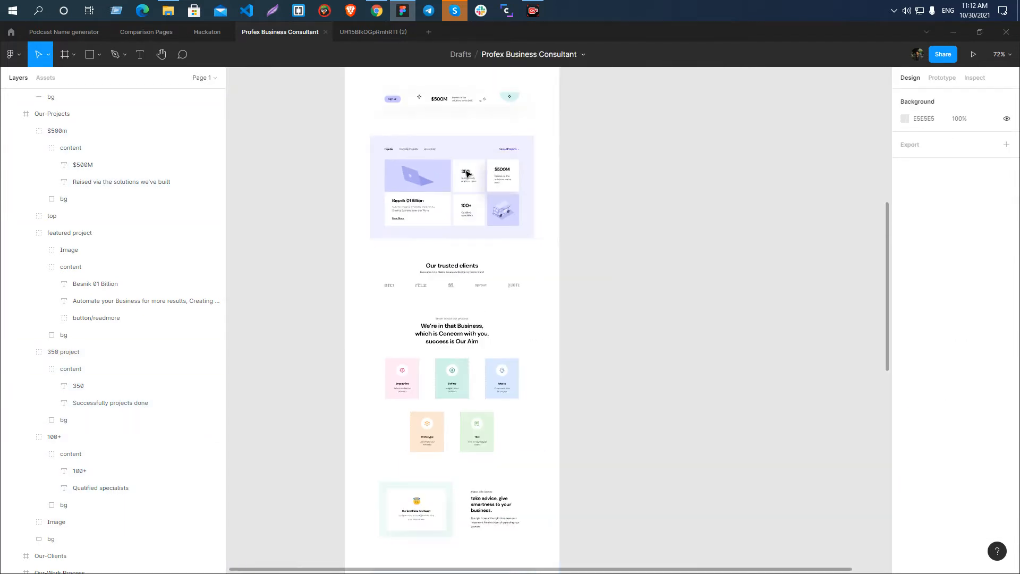
pyautogui.scroll(3, 429, 157)
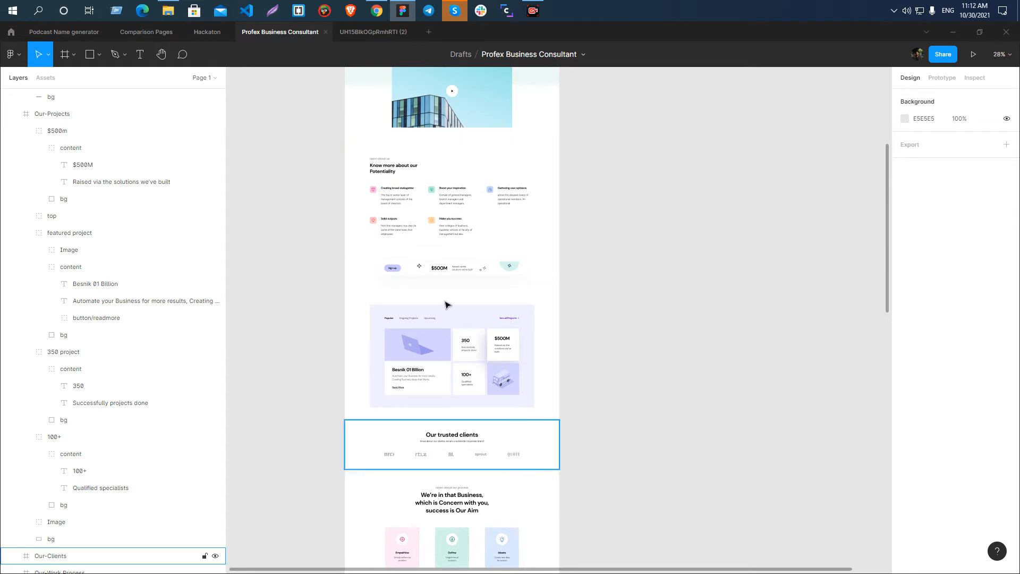
pyautogui.scroll(3, 441, 325)
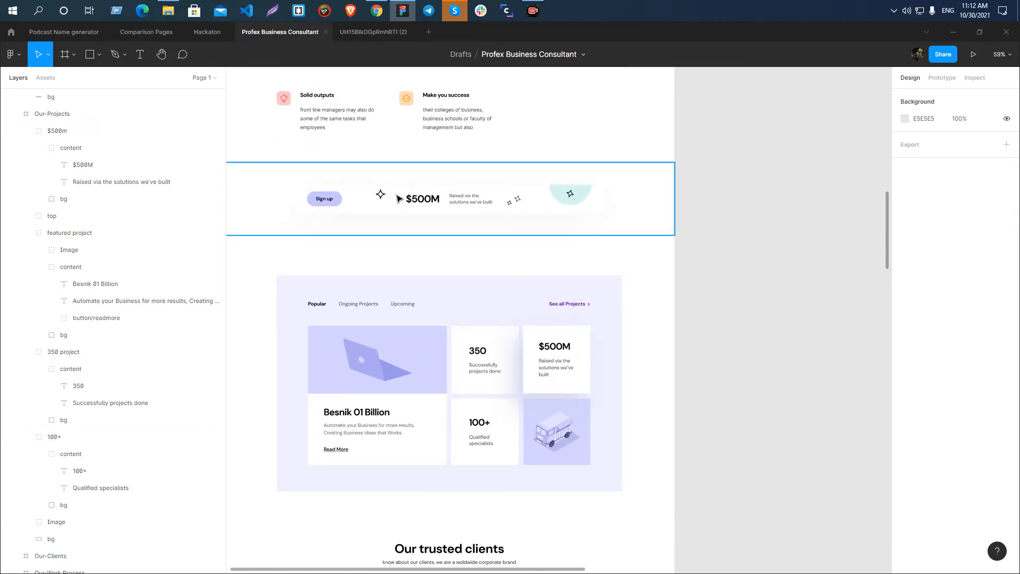
pyautogui.scroll(-2, 560, 185)
pyautogui.scroll(3, 546, 345)
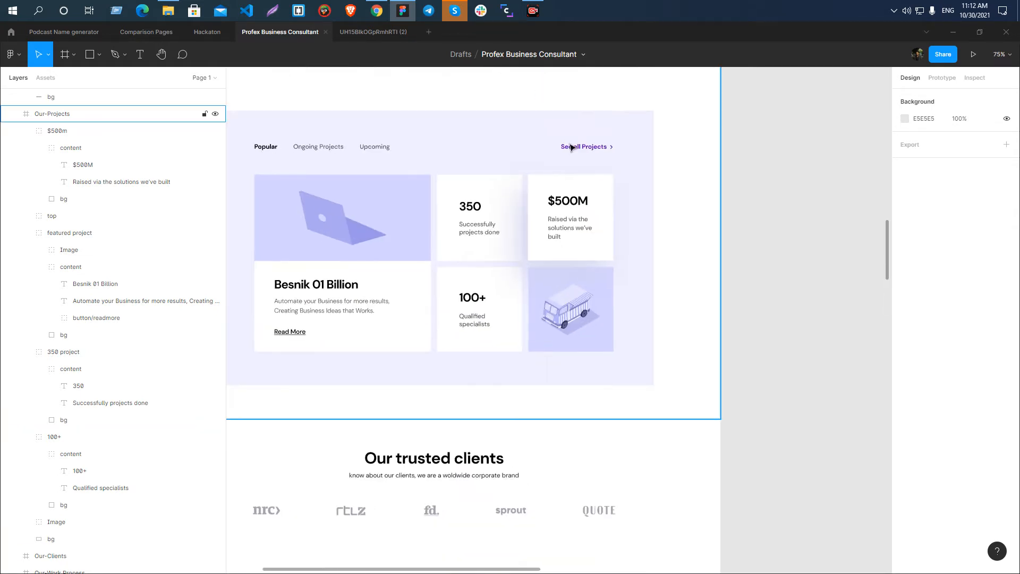
# Rename the arrow Vector beside the See all Projects link as arrow-button-vector-purple.
pyautogui.scroll(3, 618, 156)
pyautogui.scroll(-3, 563, 141)
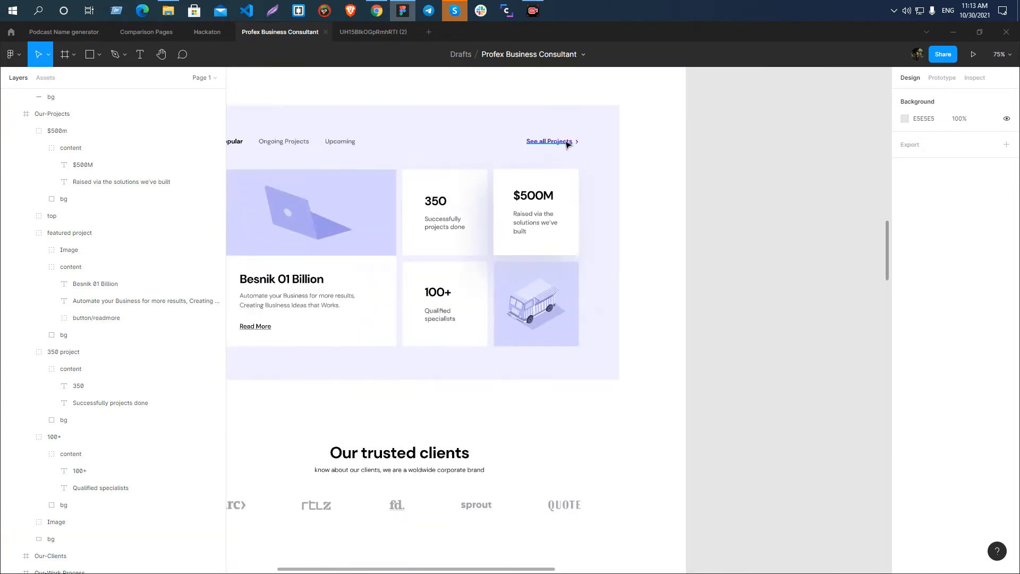
pyautogui.scroll(5, 567, 144)
pyautogui.scroll(-1, 506, 143)
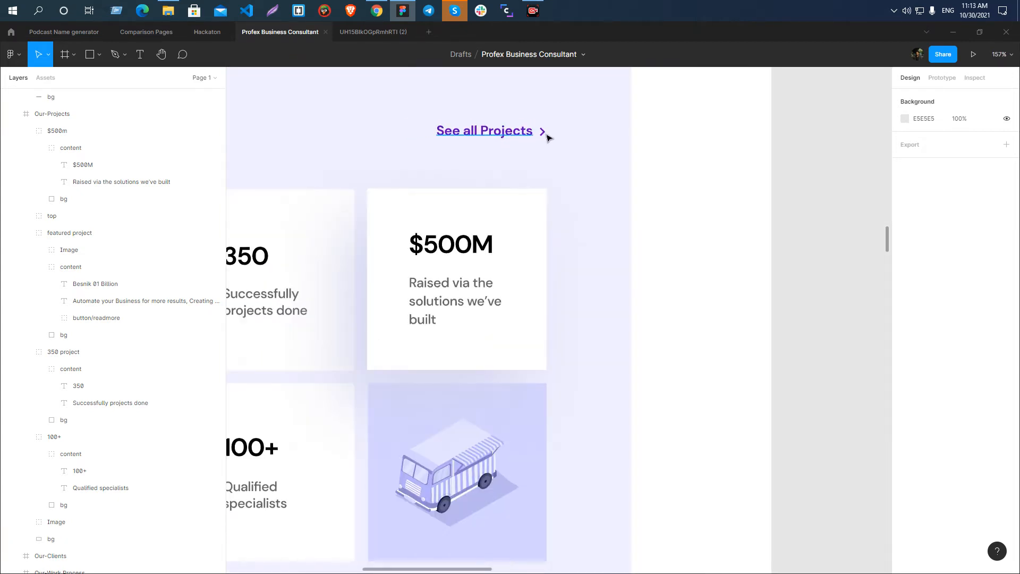
pyautogui.scroll(4, 509, 137)
pyautogui.doubleClick(509, 134)
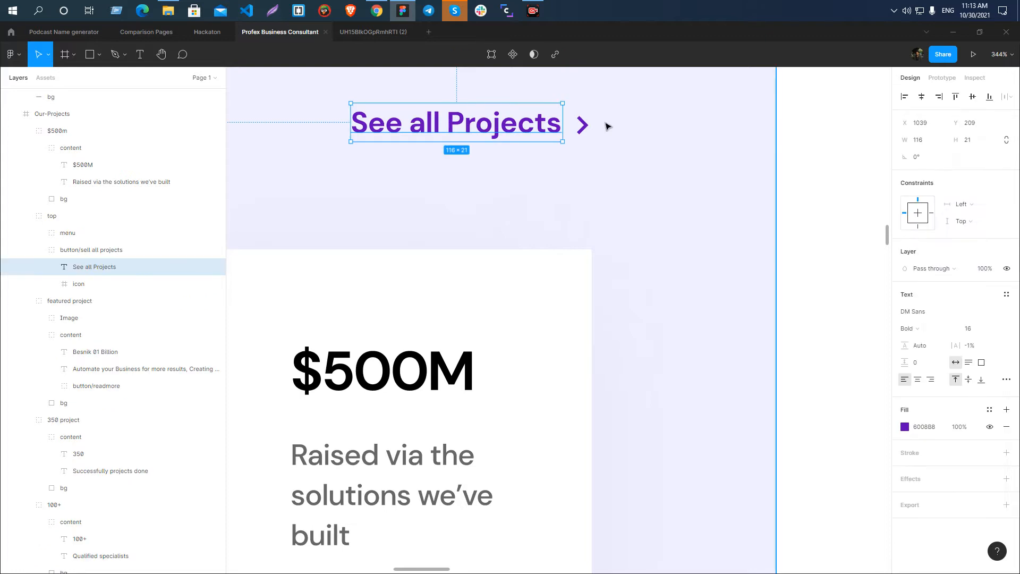
pyautogui.keyDown('ctrl'); pyautogui.click(582, 124); pyautogui.keyUp('ctrl')
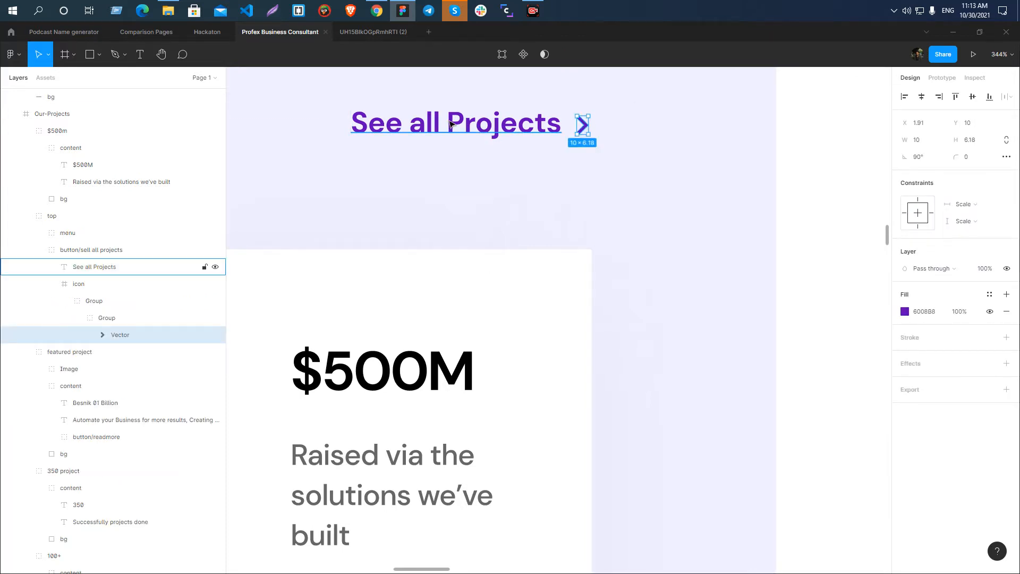
pyautogui.scroll(-4, 450, 123)
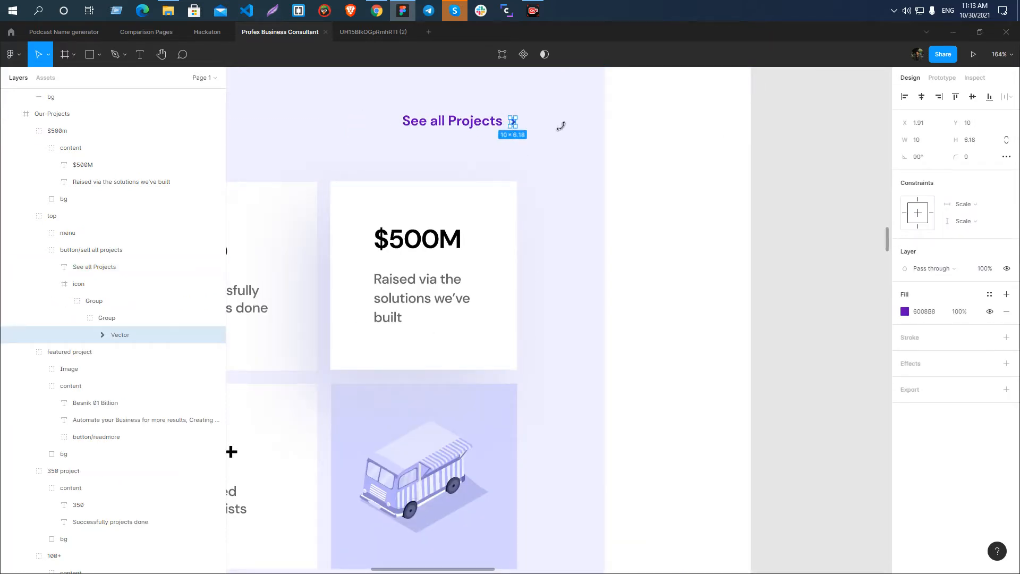
pyautogui.doubleClick(132, 335)
pyautogui.write('arrow-button-v')
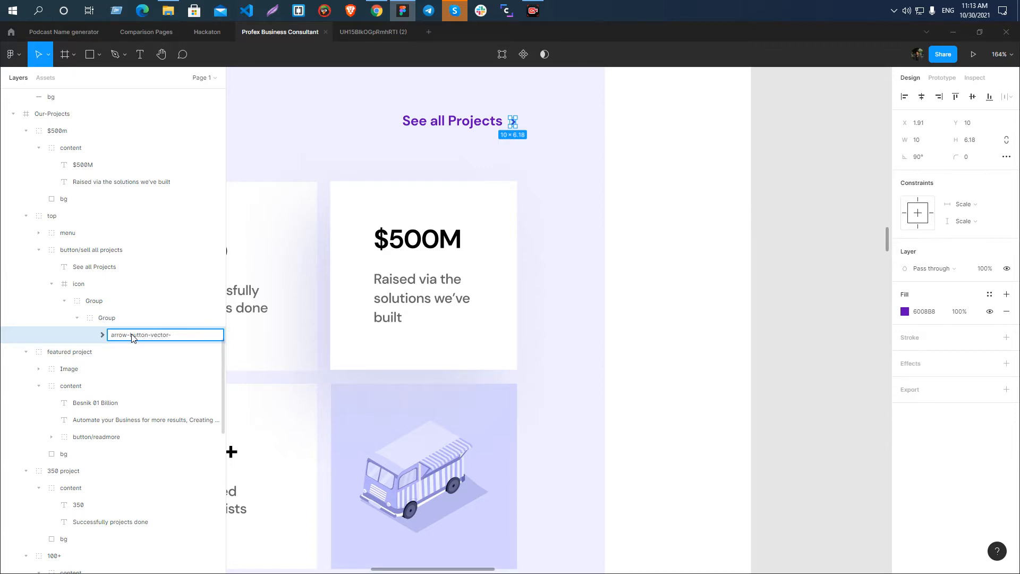
pyautogui.press('Return')
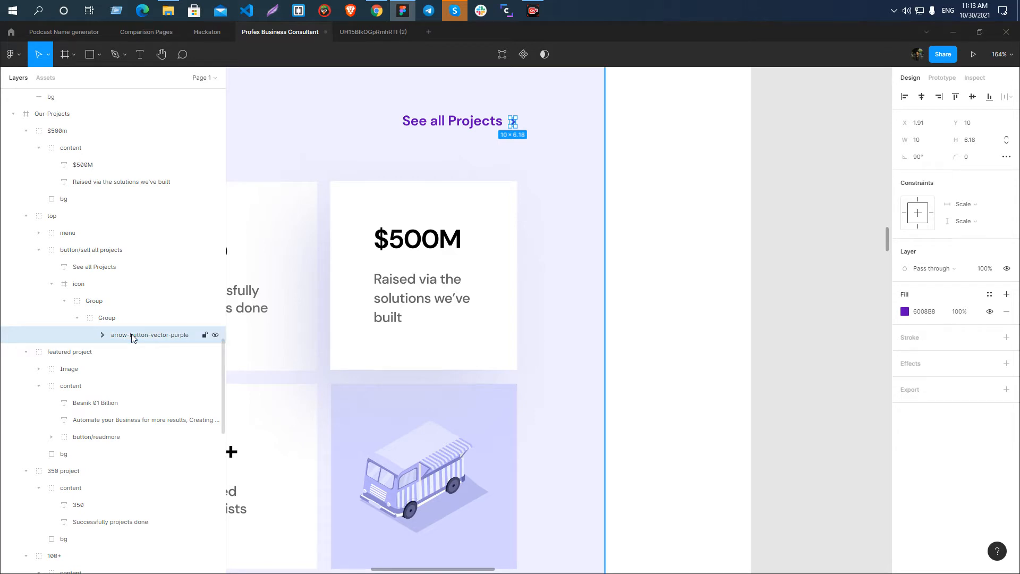
# Export arrow-button-vector-purple as SVG into the Profex Business Consultant Landing folder, and clear the selection.
pyautogui.click(1006, 390)
pyautogui.scroll(-1, 986, 428)
pyautogui.click(978, 379)
pyautogui.click(979, 405)
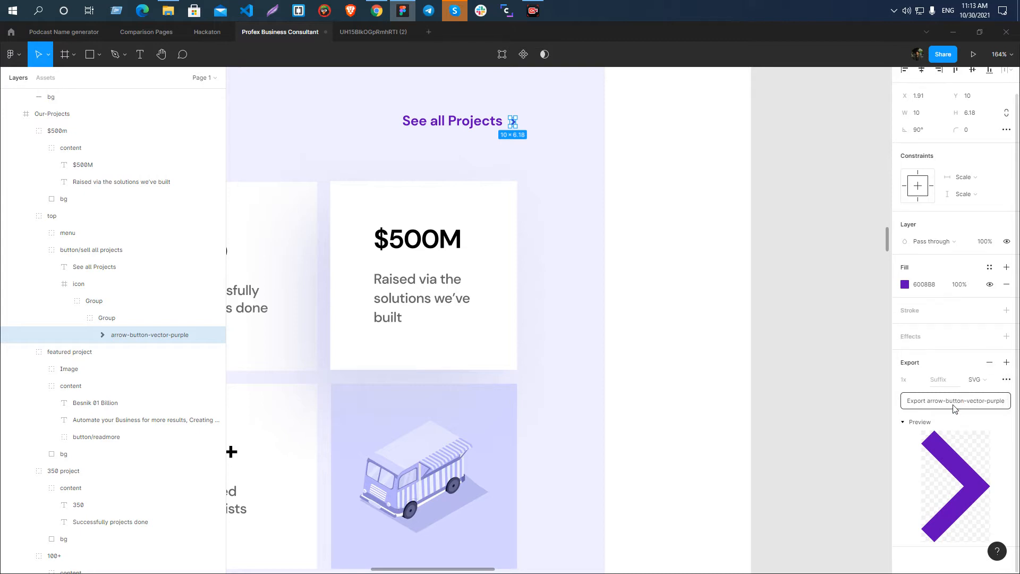
pyautogui.click(954, 403)
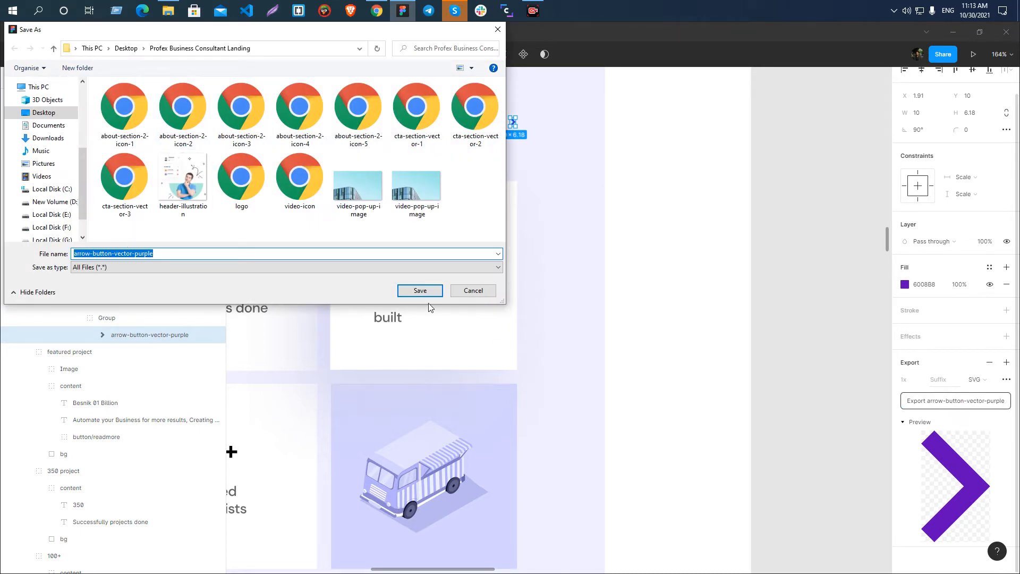
pyautogui.click(423, 292)
pyautogui.scroll(-3, 485, 229)
pyautogui.click(719, 230)
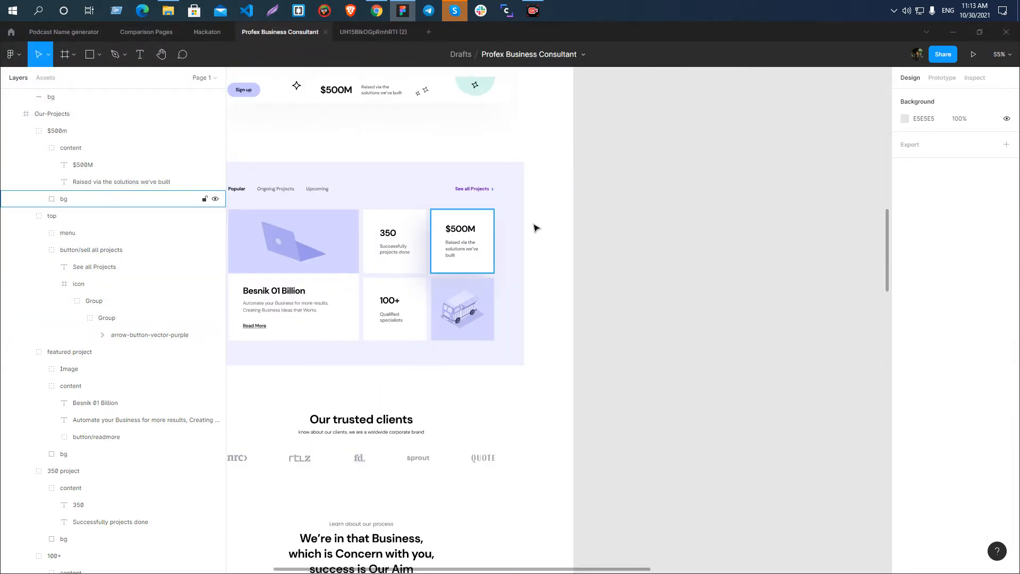
# Examine the laptop and van illustrations in the Our-Projects cards for further assets to export.
pyautogui.scroll(-2, 535, 228)
pyautogui.scroll(5, 445, 235)
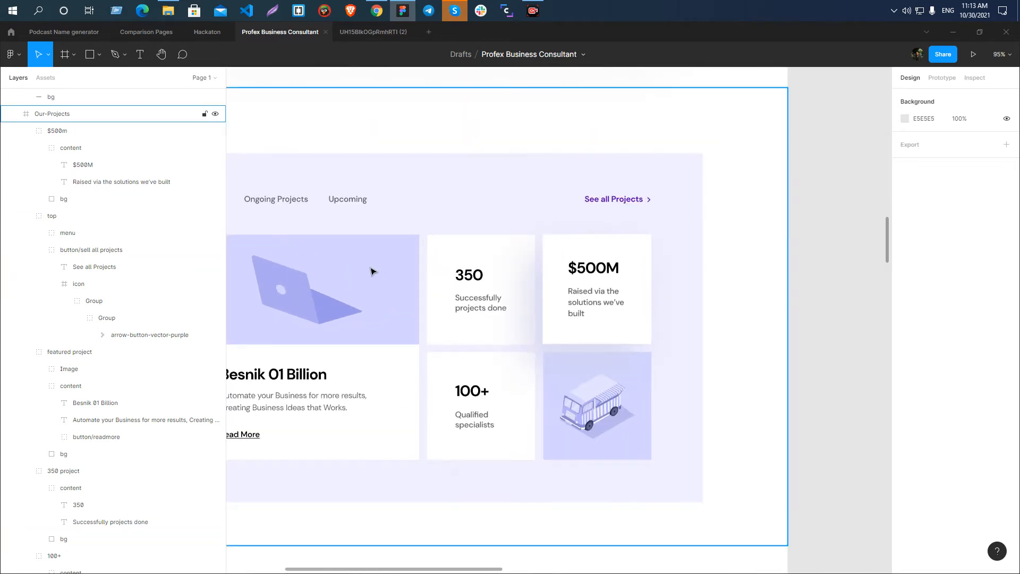
pyautogui.scroll(4, 449, 291)
pyautogui.scroll(-2, 387, 303)
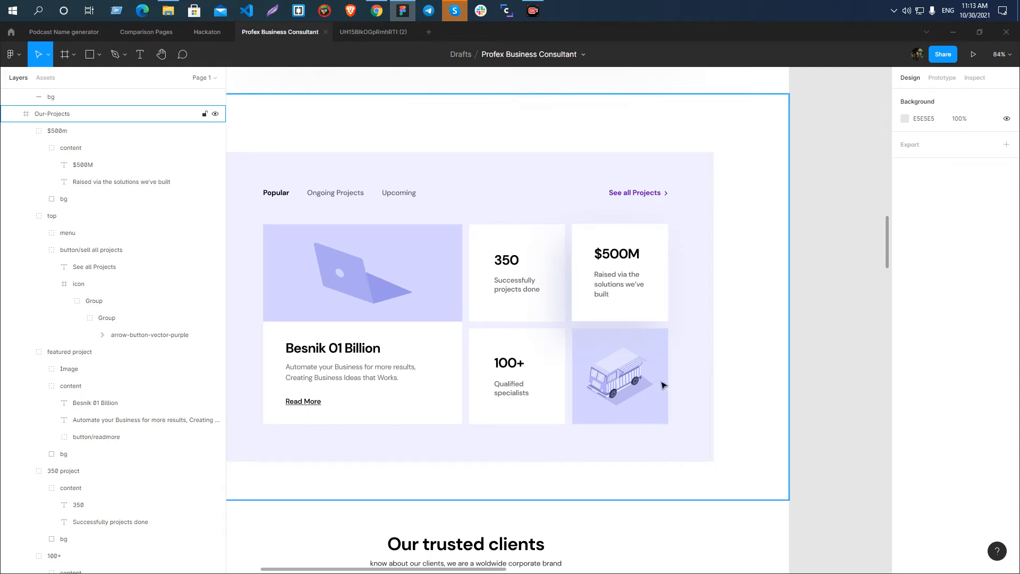
pyautogui.scroll(3, 343, 287)
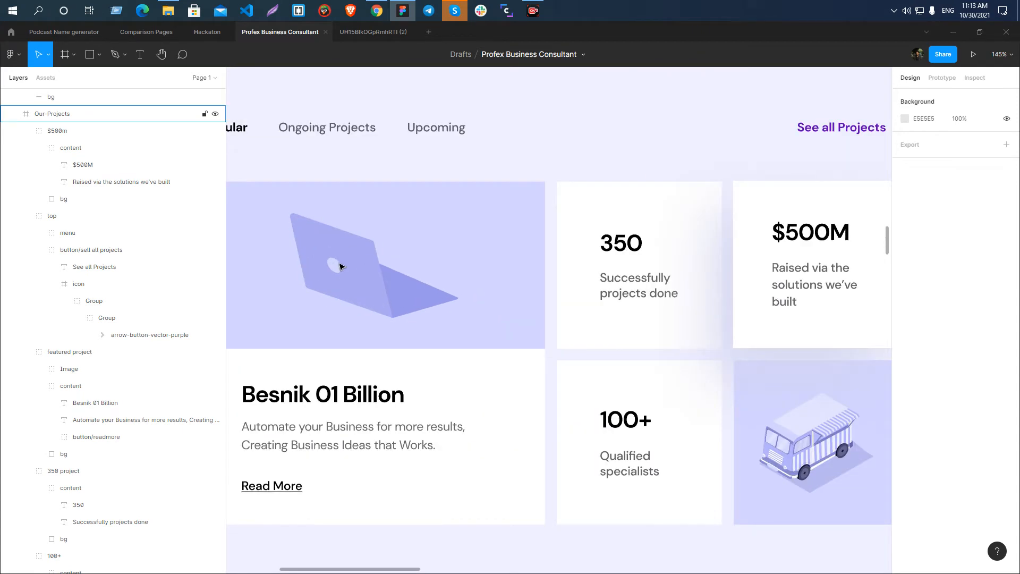
pyautogui.scroll(-5, 341, 266)
pyautogui.scroll(5, 550, 335)
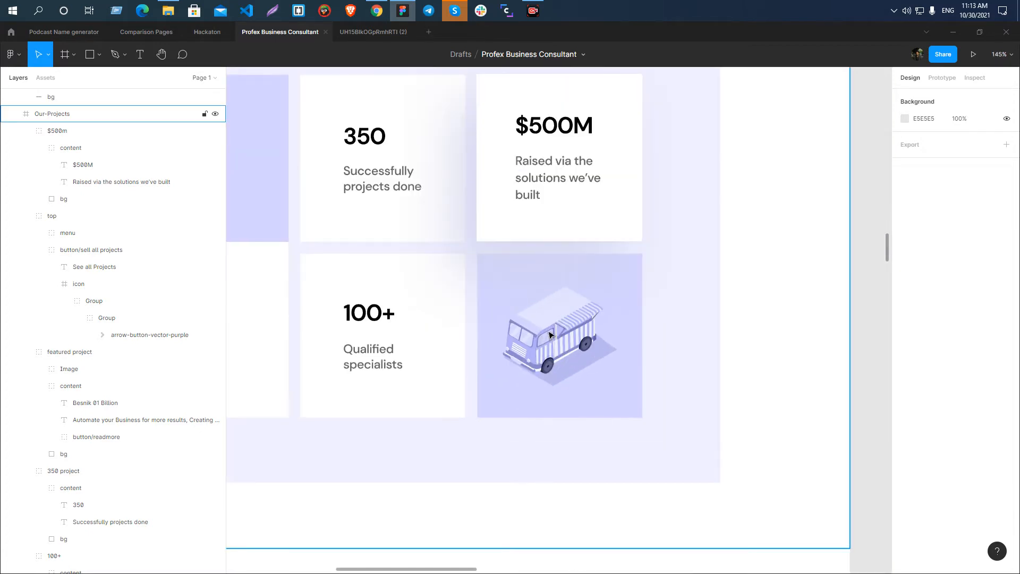
pyautogui.scroll(-10, 550, 334)
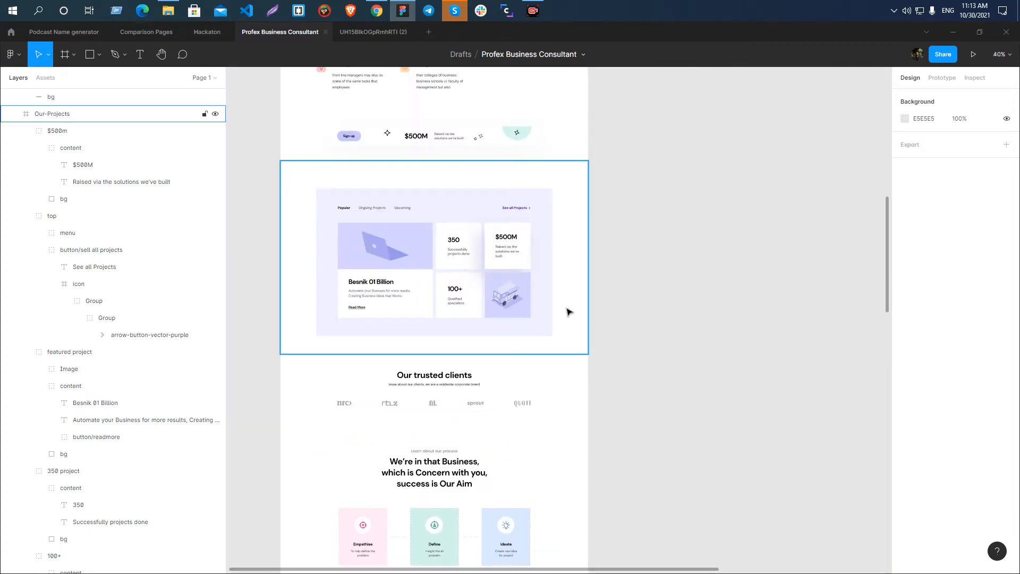
pyautogui.scroll(5, 587, 317)
pyautogui.scroll(-5, 335, 358)
pyautogui.scroll(5, 396, 333)
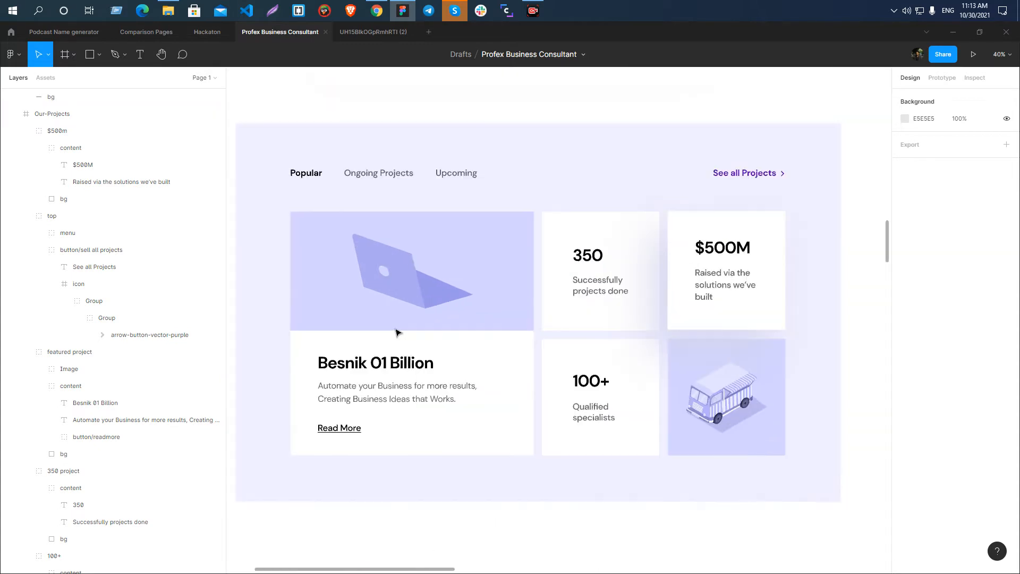
# Inspect the laptop illustration's bg and screen Vector layers in the featured project card, and compare them with the van image.
pyautogui.keyDown('ctrl'); pyautogui.click(398, 264); pyautogui.keyUp('ctrl')
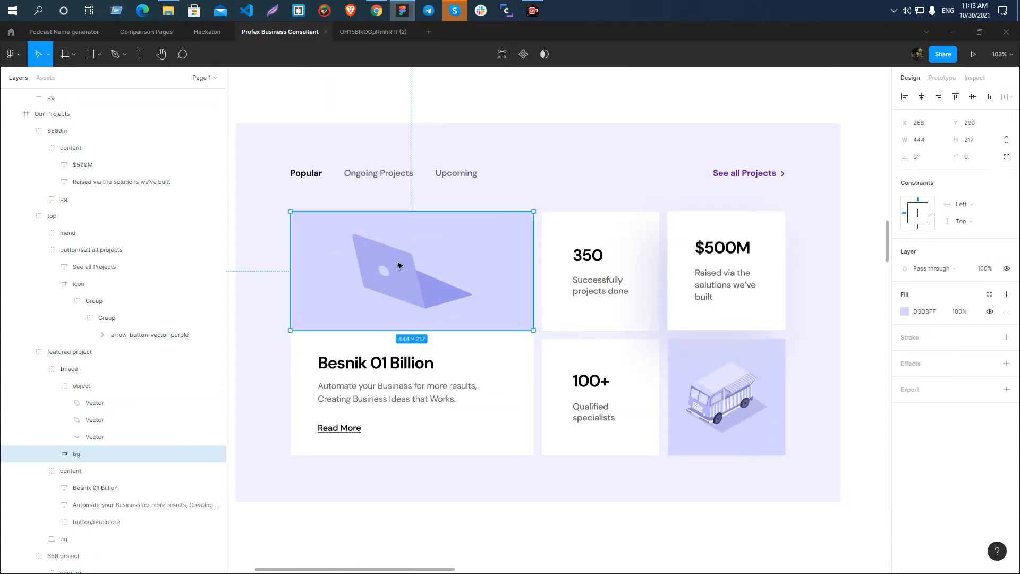
pyautogui.keyDown('ctrl'); pyautogui.keyDown('shift'); pyautogui.click(399, 265); pyautogui.keyUp('shift'); pyautogui.keyUp('ctrl')
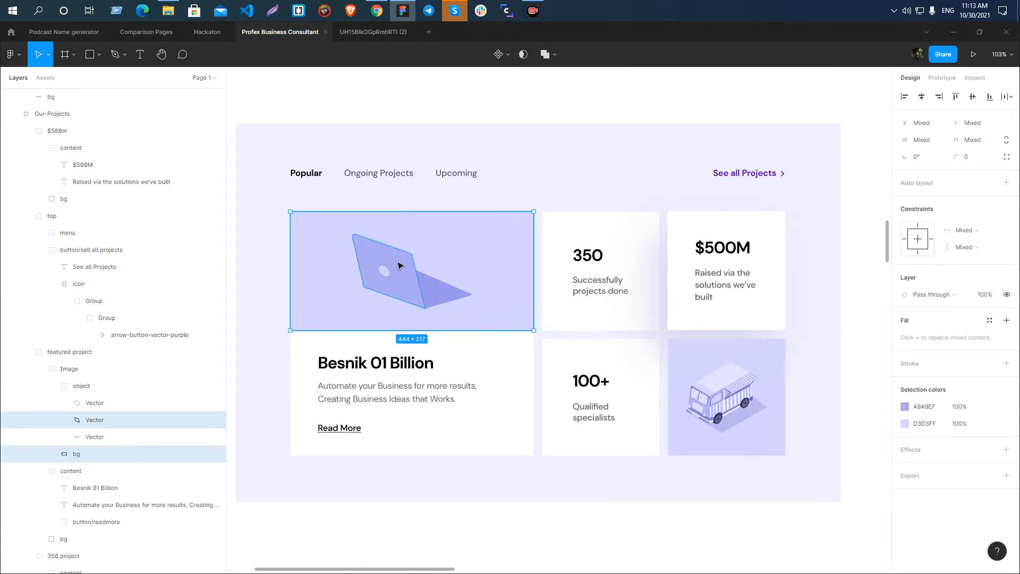
pyautogui.scroll(-5, 400, 265)
pyautogui.scroll(5, 579, 321)
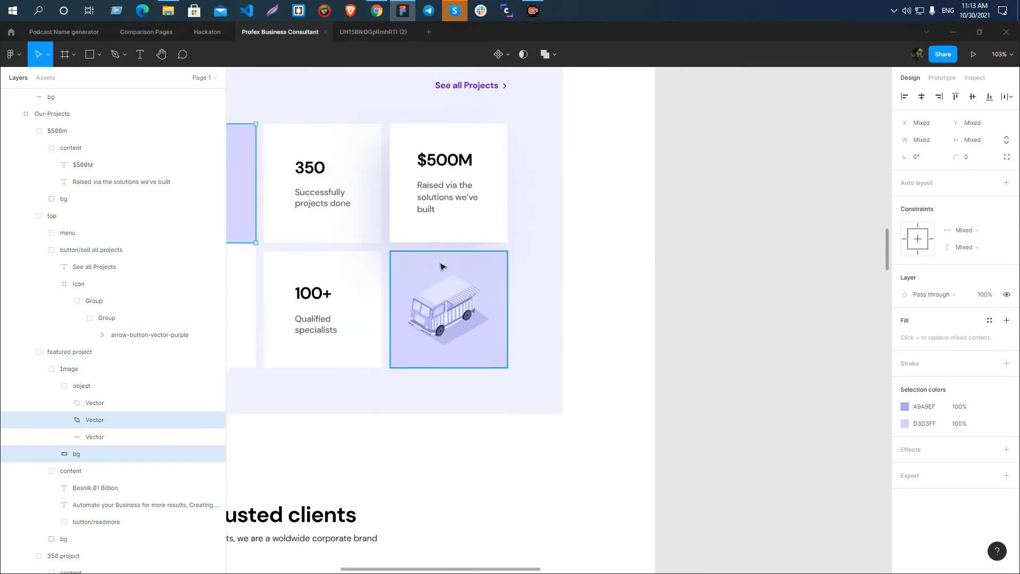
pyautogui.scroll(-5, 381, 253)
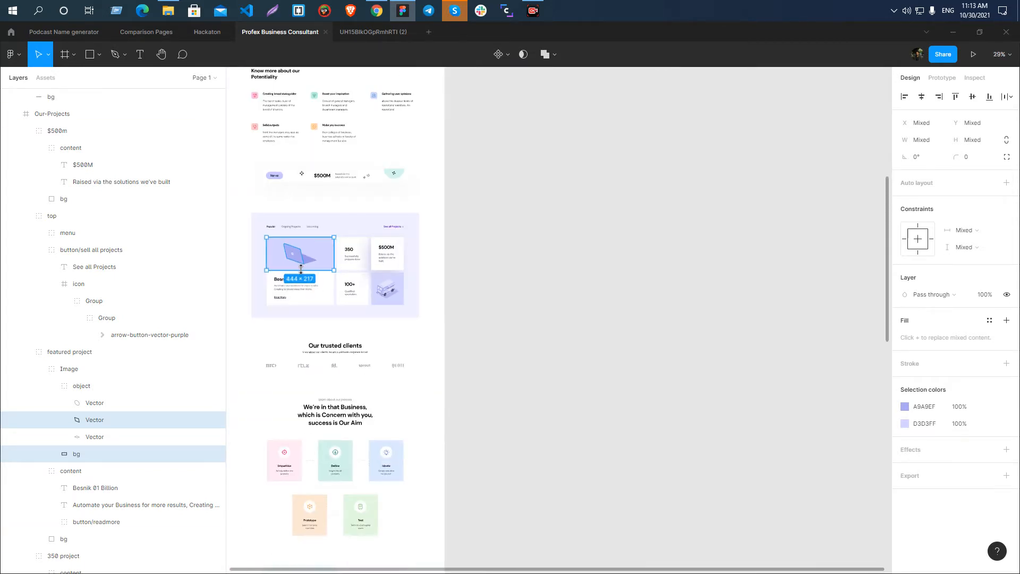
pyautogui.scroll(2, 283, 265)
pyautogui.scroll(4, 412, 210)
pyautogui.scroll(-2, 412, 209)
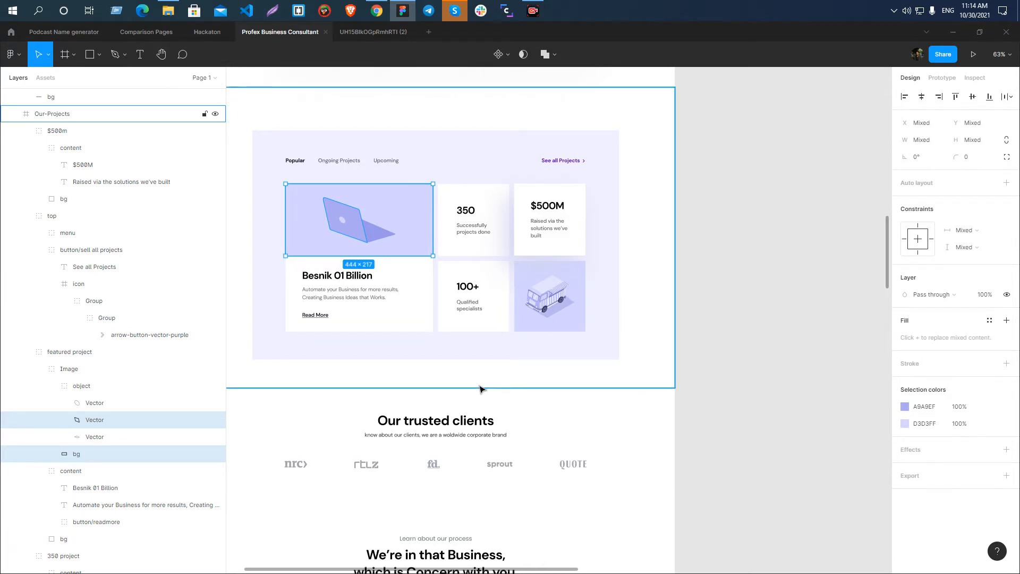
pyautogui.scroll(5, 346, 221)
pyautogui.scroll(-3, 357, 227)
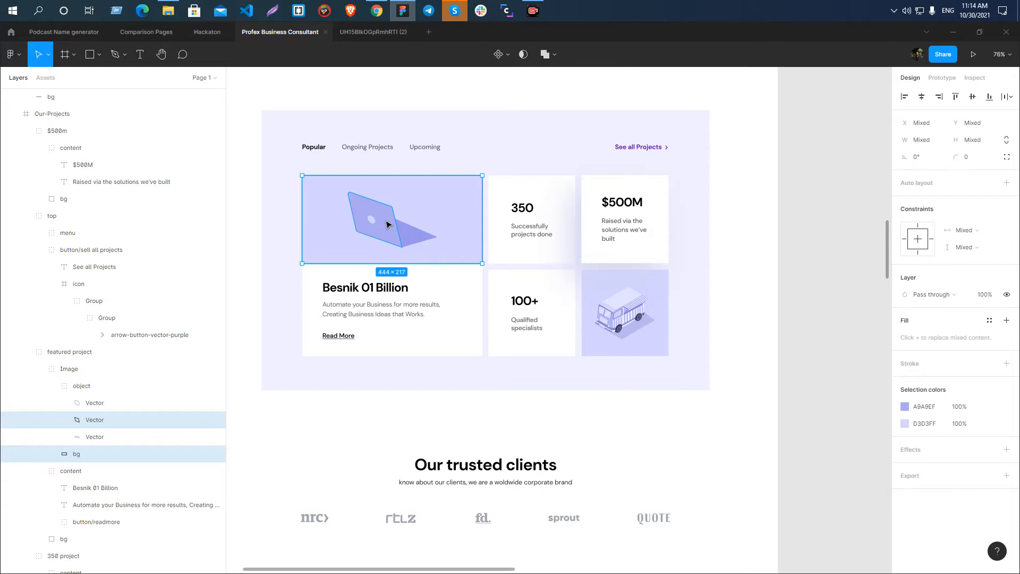
# Inspect the Our-Projects background, the featured project's Image group and the laptop's oval emblem Vector.
pyautogui.click(281, 238)
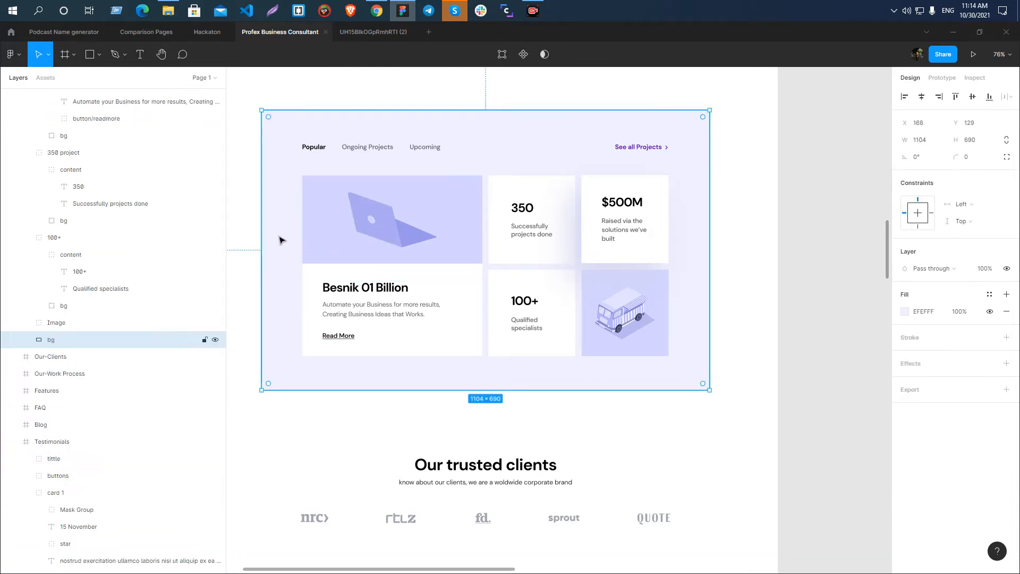
pyautogui.click(848, 252)
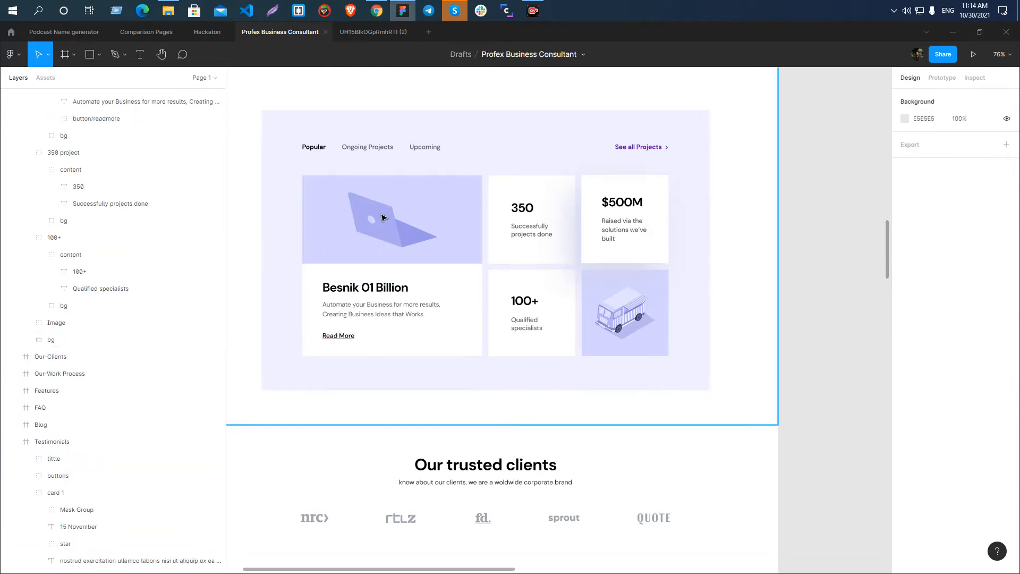
pyautogui.scroll(-3, 476, 210)
pyautogui.scroll(3, 452, 202)
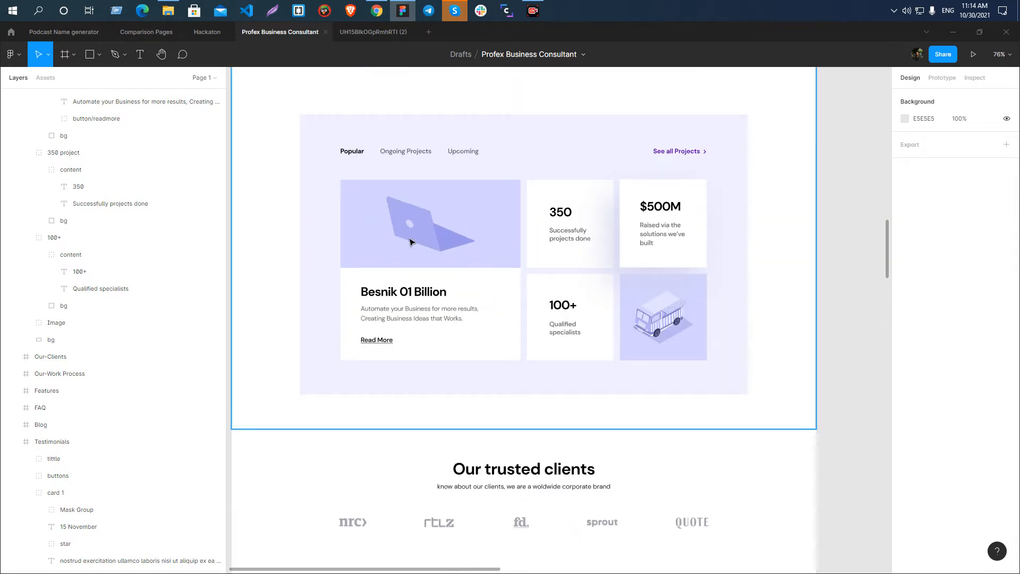
pyautogui.doubleClick(420, 228)
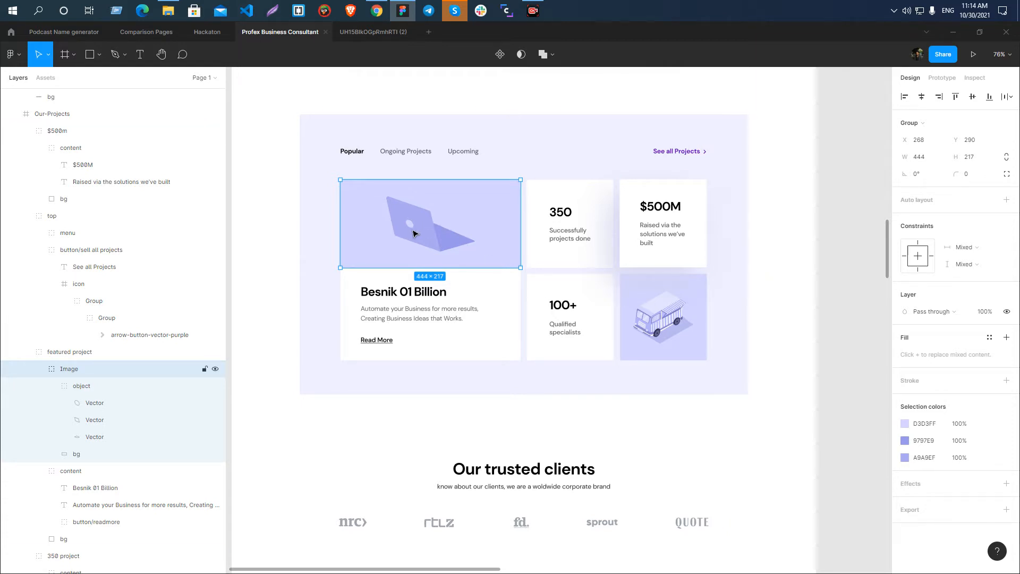
pyautogui.click(843, 289)
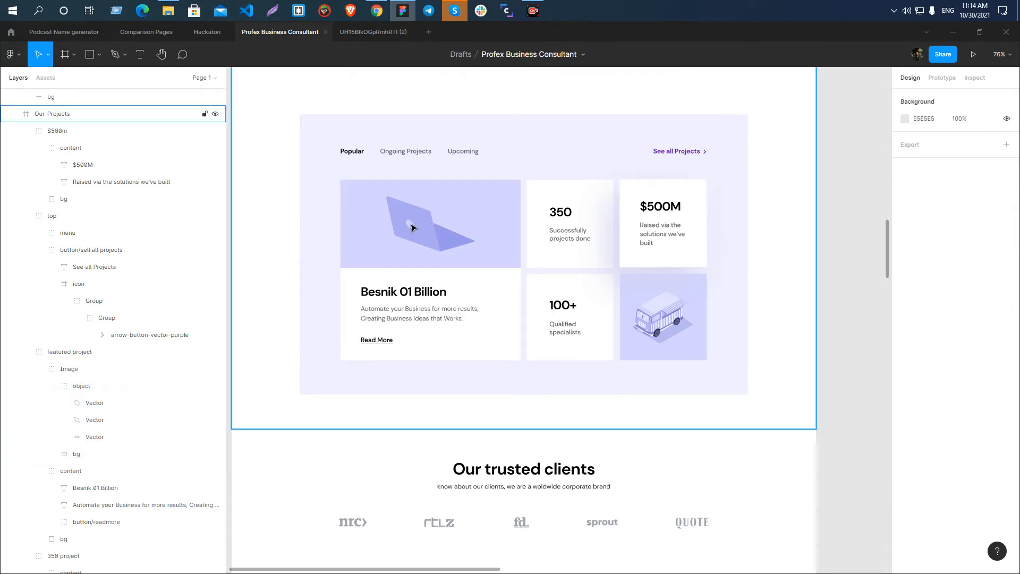
pyautogui.click(412, 227)
pyautogui.doubleClick(412, 227)
pyautogui.doubleClick(412, 228)
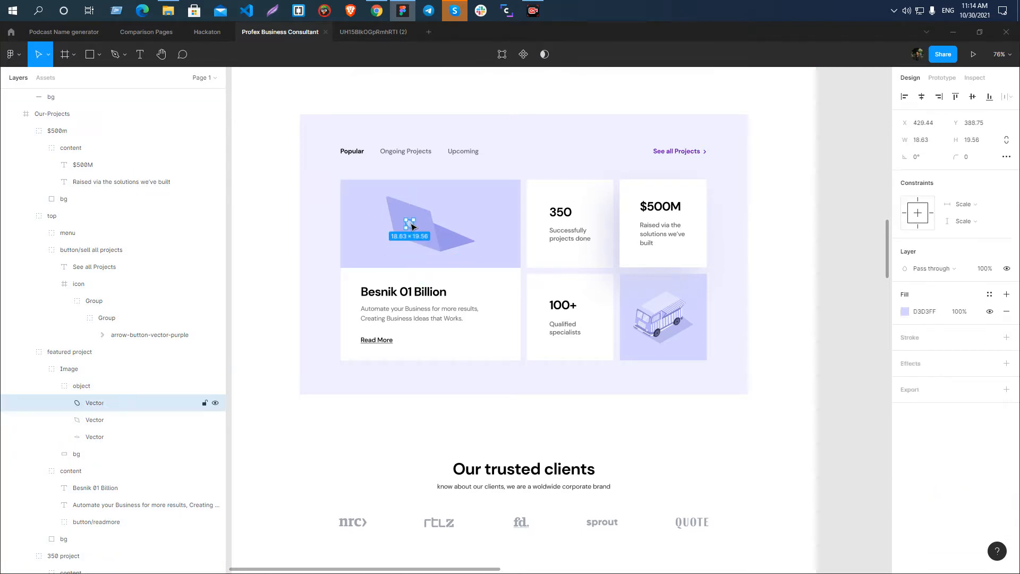
pyautogui.click(834, 283)
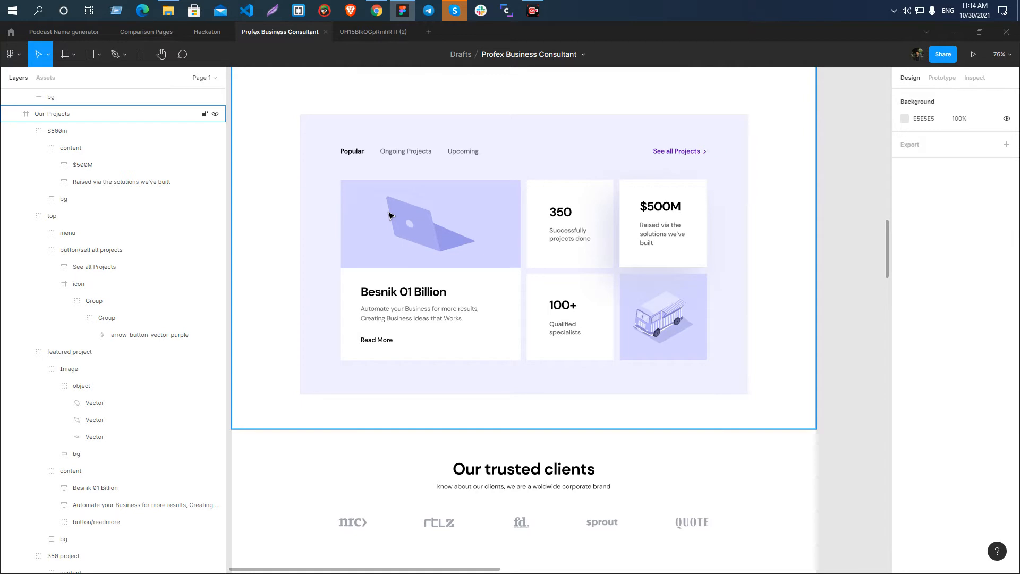
# Rename the laptop's object group in the featured project card as projects-illustration-1.
pyautogui.click(425, 226)
pyautogui.click(425, 225)
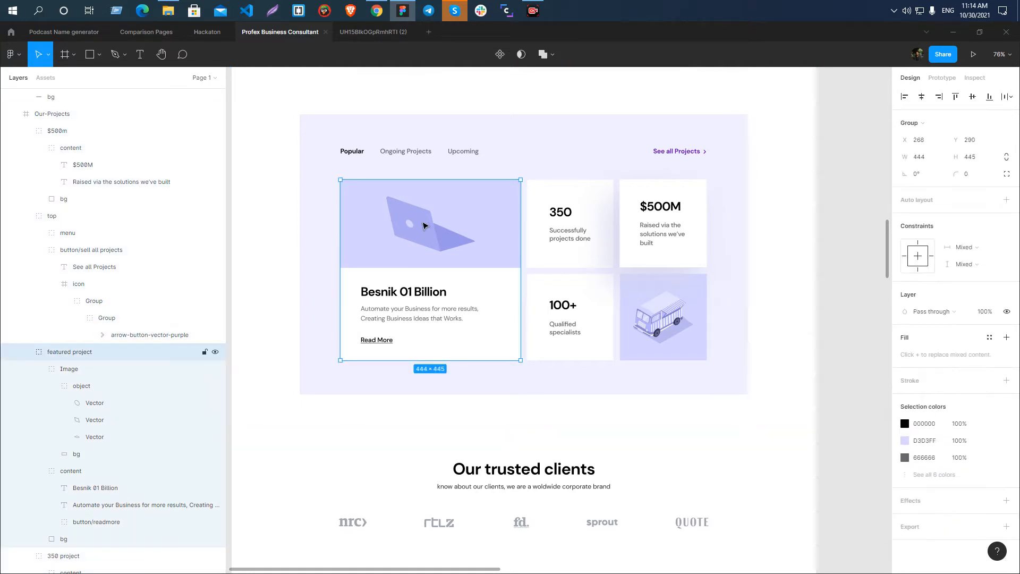
pyautogui.click(424, 222)
pyautogui.click(423, 220)
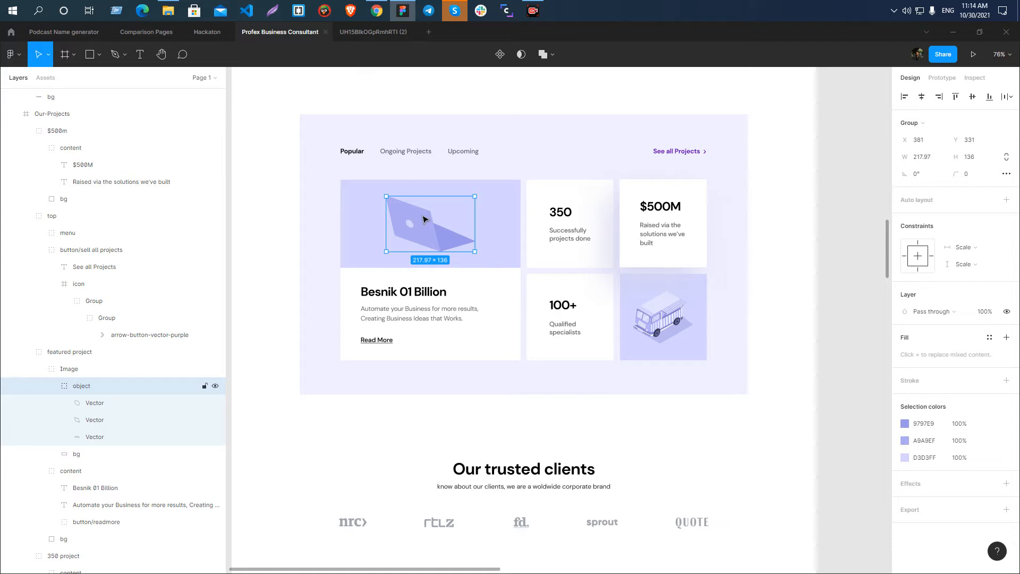
pyautogui.scroll(-3, 428, 218)
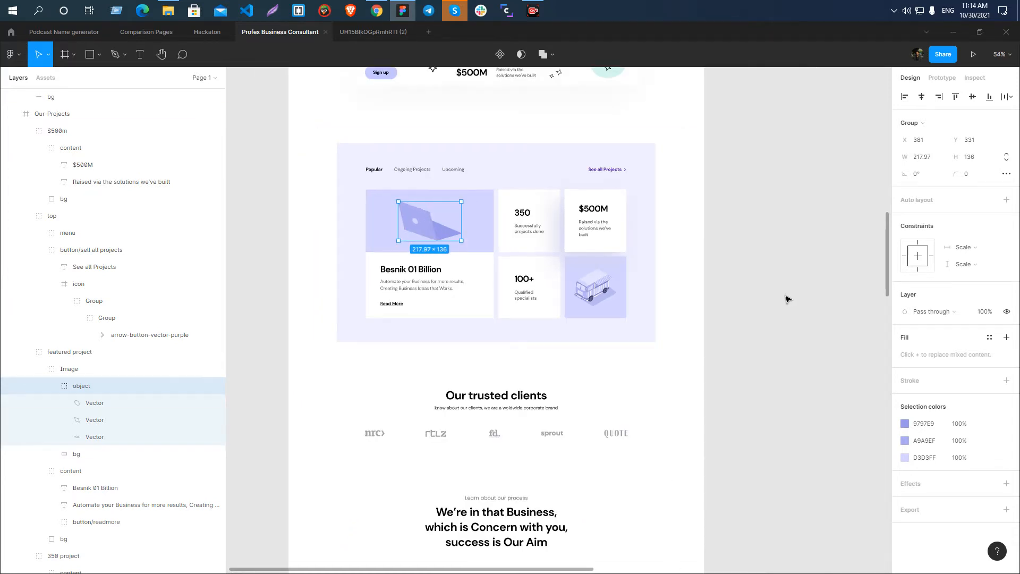
pyautogui.click(788, 299)
pyautogui.click(418, 224)
pyautogui.doubleClick(420, 223)
pyautogui.doubleClick(80, 387)
pyautogui.write('pro')
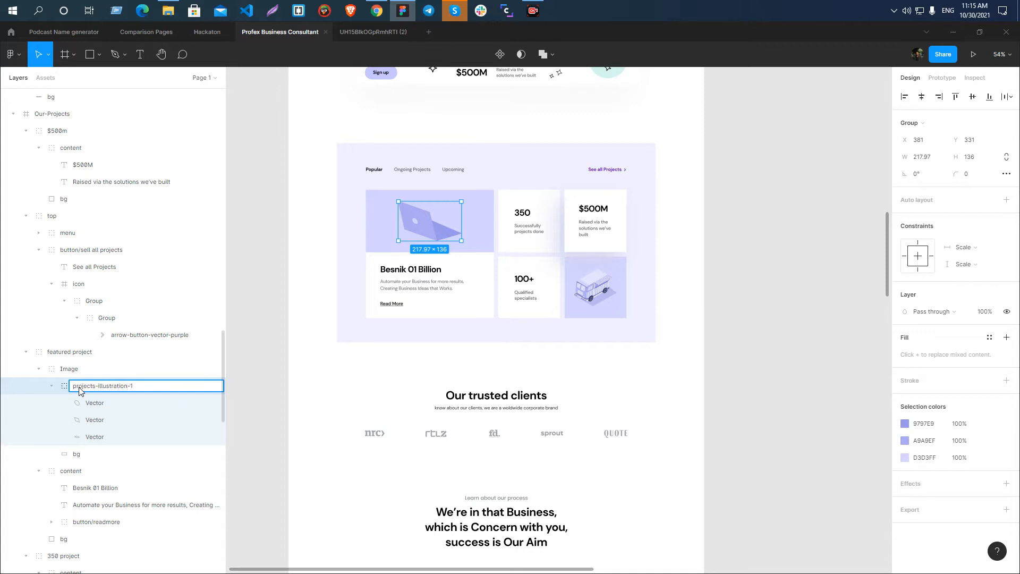
pyautogui.press('Return')
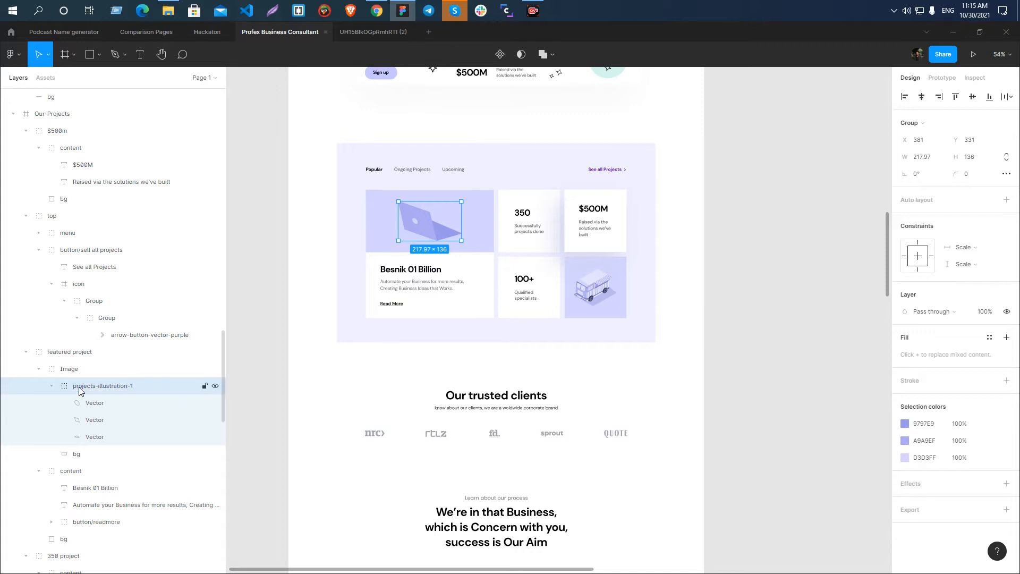
# Rename the van illustration's group in the Our-Projects section as projects-illustration-2.
pyautogui.doubleClick(586, 293)
pyautogui.doubleClick(586, 294)
pyautogui.click(829, 359)
pyautogui.click(583, 288)
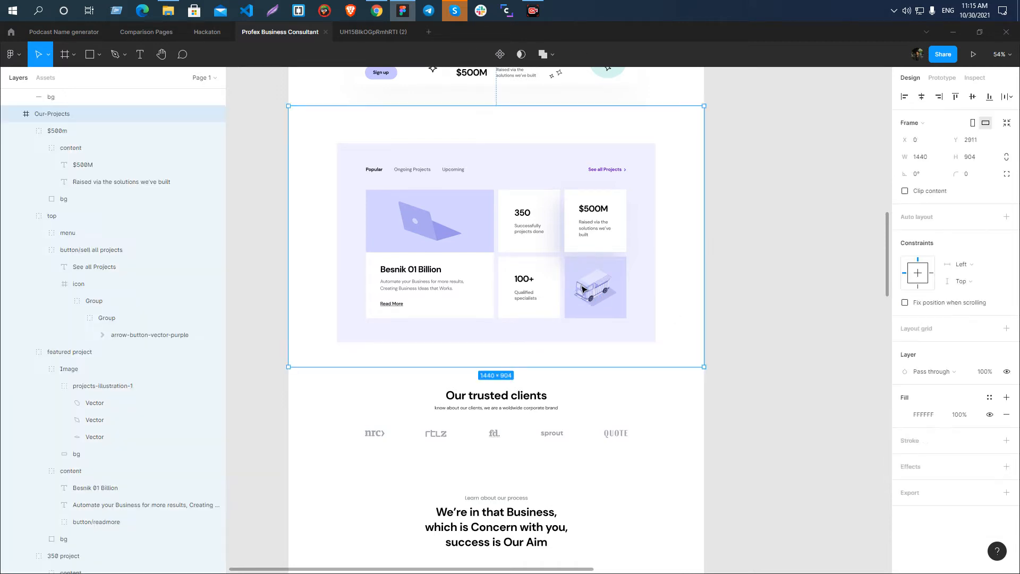
pyautogui.doubleClick(583, 287)
pyautogui.doubleClick(75, 358)
pyautogui.write('projects-illustration-1')
pyautogui.press('BackSpace')
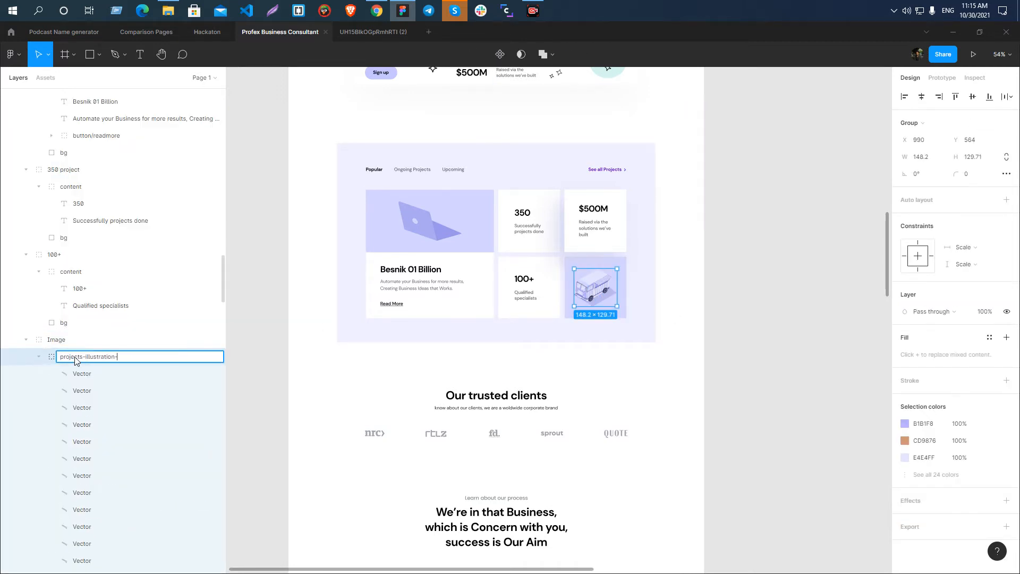
pyautogui.write('2')
pyautogui.press('Return')
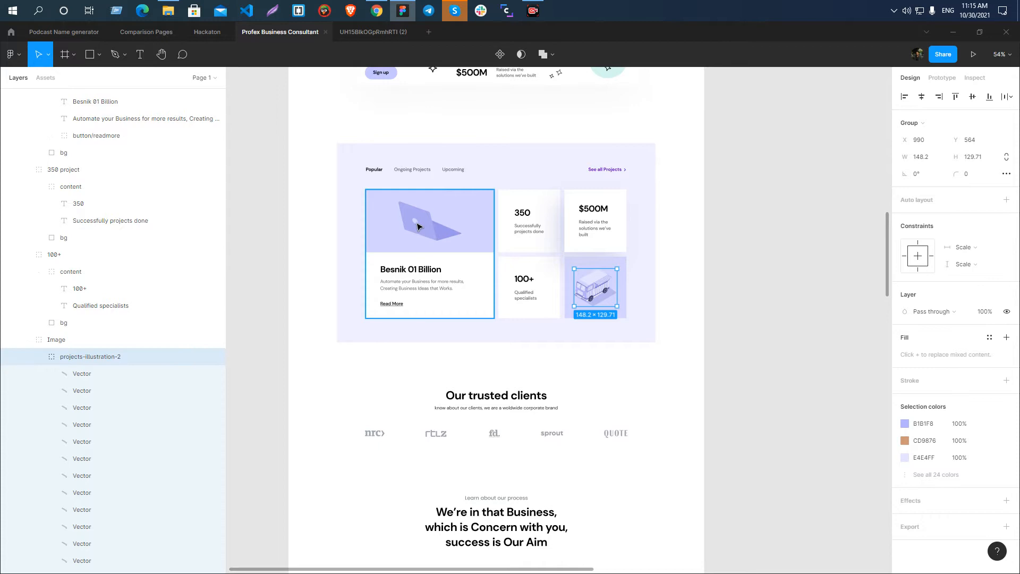
# Export projects-illustration-1 as SVG into the Profex Business Consultant Landing folder.
pyautogui.doubleClick(417, 225)
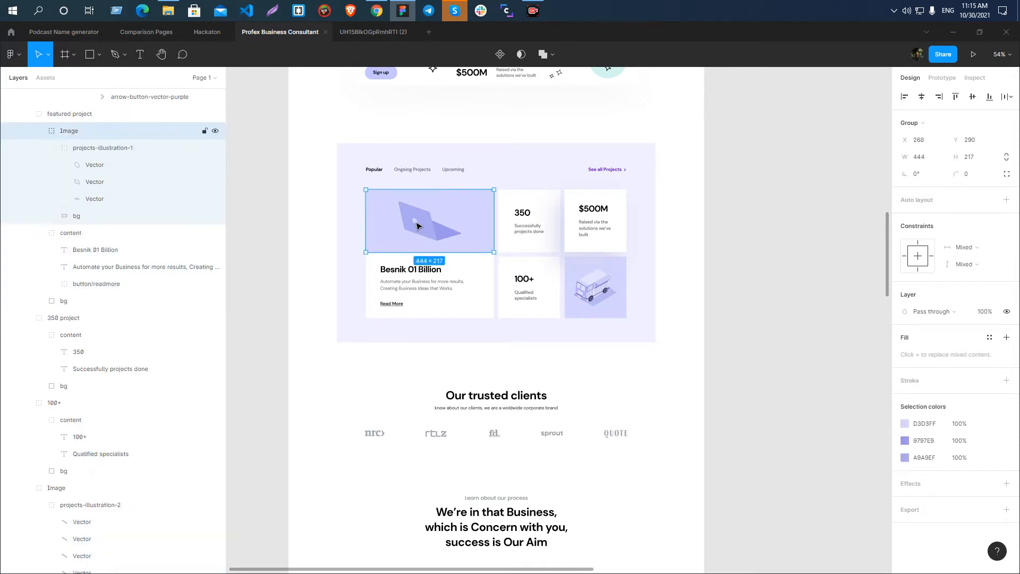
pyautogui.click(1006, 511)
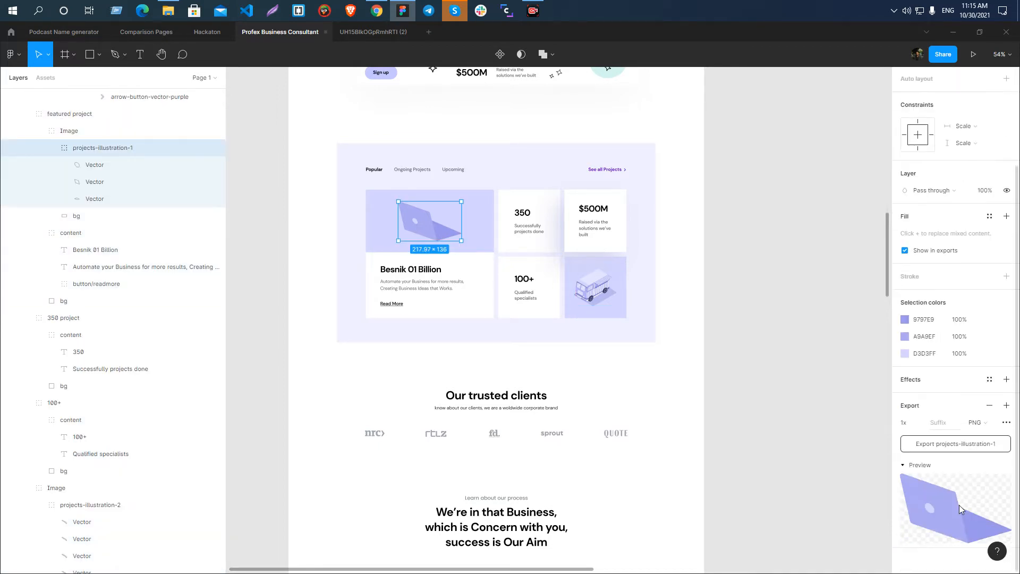
pyautogui.scroll(3, 417, 250)
pyautogui.scroll(3, 417, 249)
pyautogui.scroll(-3, 417, 250)
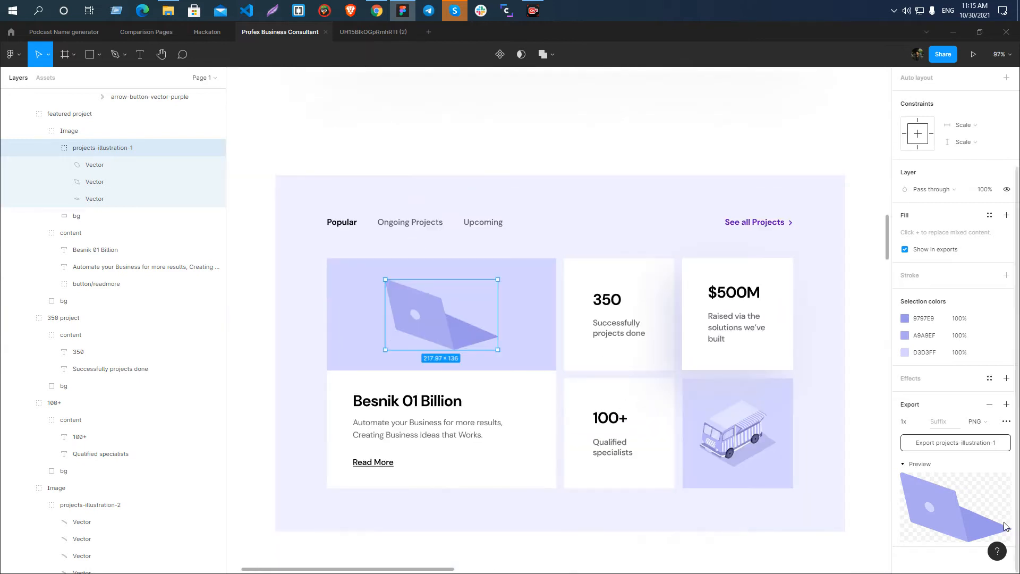
pyautogui.click(977, 421)
pyautogui.click(967, 446)
pyautogui.click(964, 444)
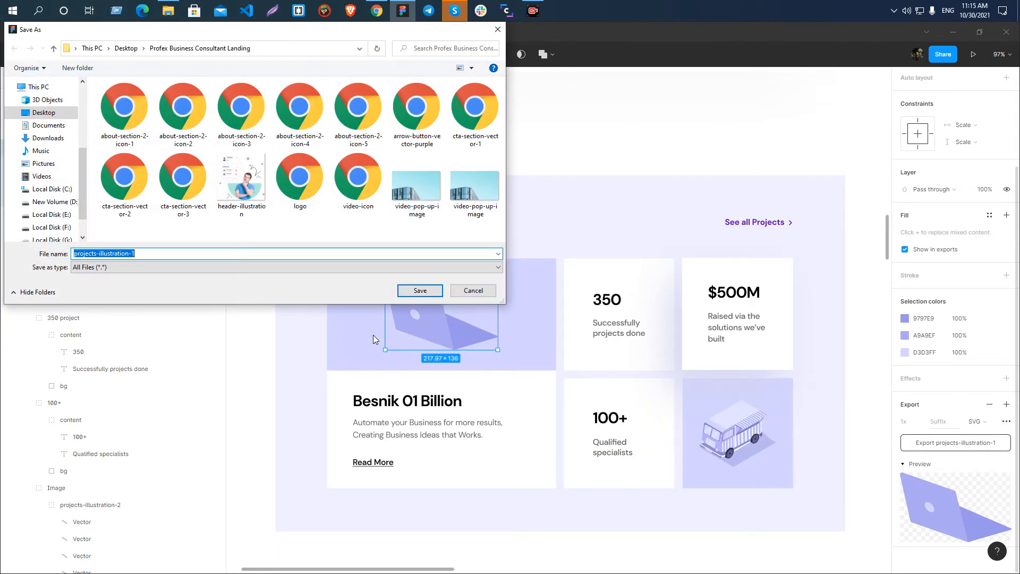
pyautogui.click(417, 291)
# Export the van group projects-illustration-2 as SVG into the Profex Business Consultant Landing folder.
pyautogui.doubleClick(730, 437)
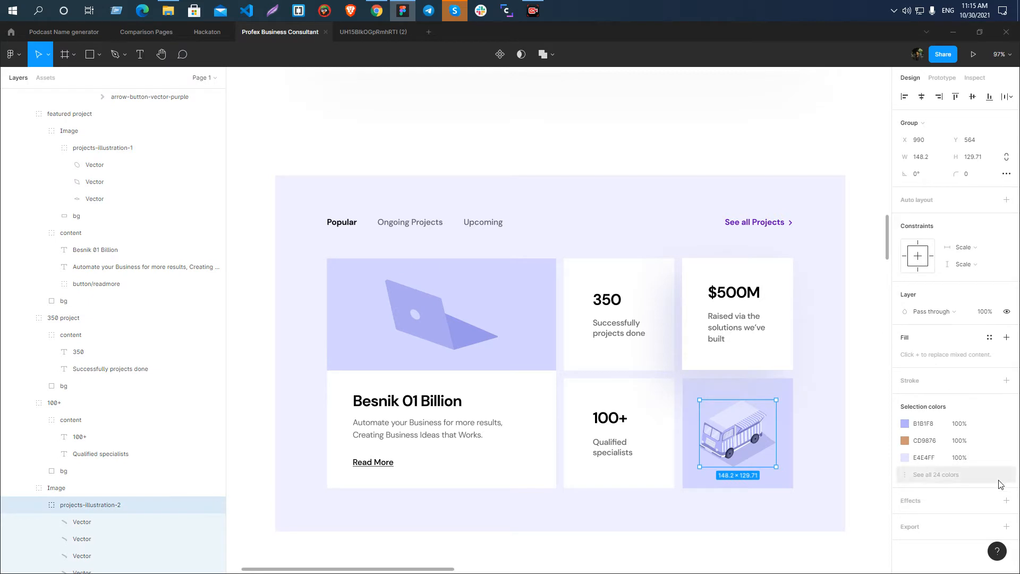
pyautogui.click(1006, 526)
pyautogui.scroll(-3, 974, 428)
pyautogui.click(977, 394)
pyautogui.click(975, 419)
pyautogui.click(953, 415)
pyautogui.click(419, 290)
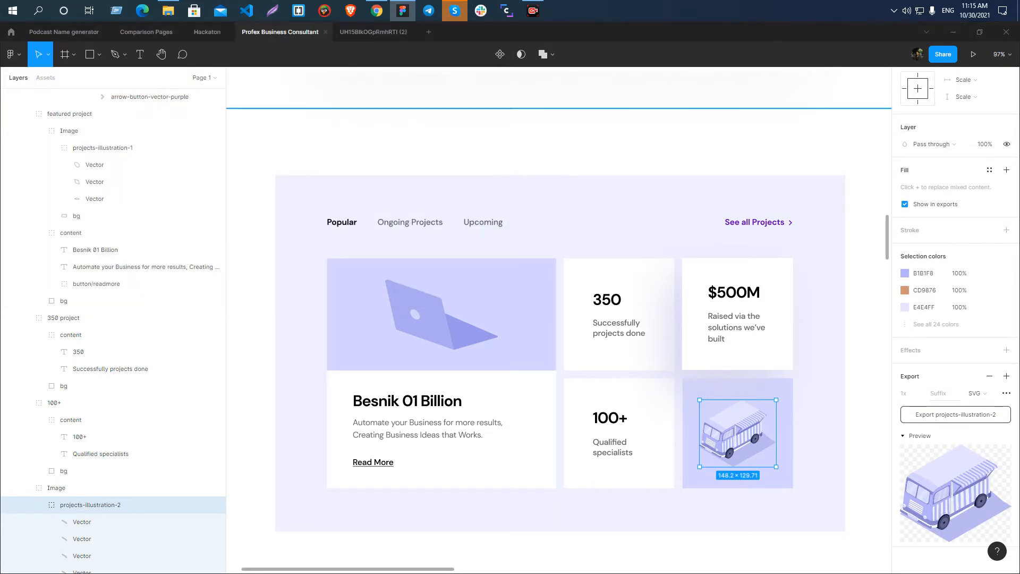
# Clear the selection and examine the shapes of the laptop illustration in the featured project card up close.
pyautogui.scroll(-5, 378, 180)
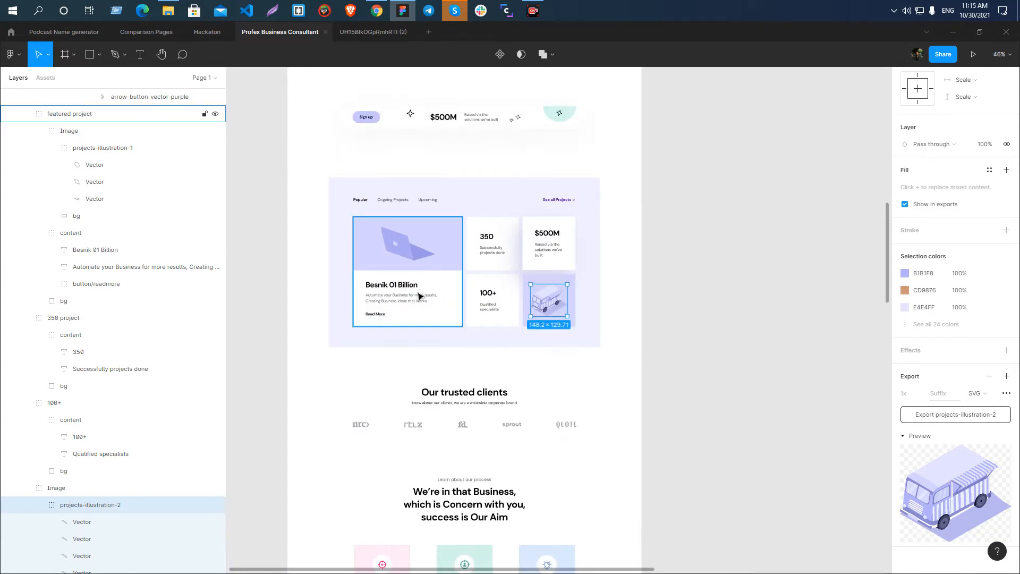
pyautogui.scroll(5, 417, 291)
pyautogui.scroll(3, 361, 300)
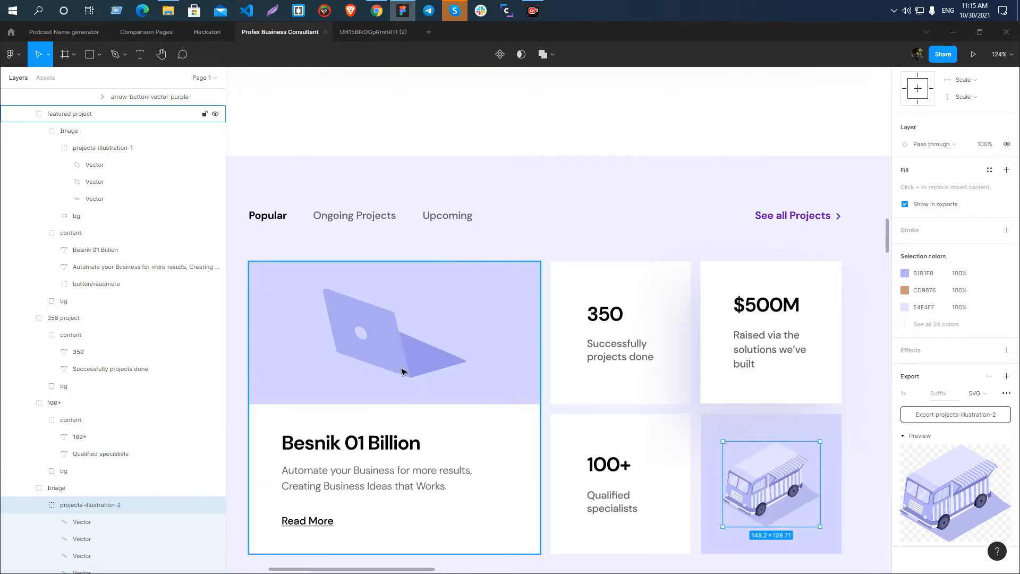
pyautogui.scroll(-3, 400, 367)
pyautogui.click(808, 366)
pyautogui.scroll(3, 402, 380)
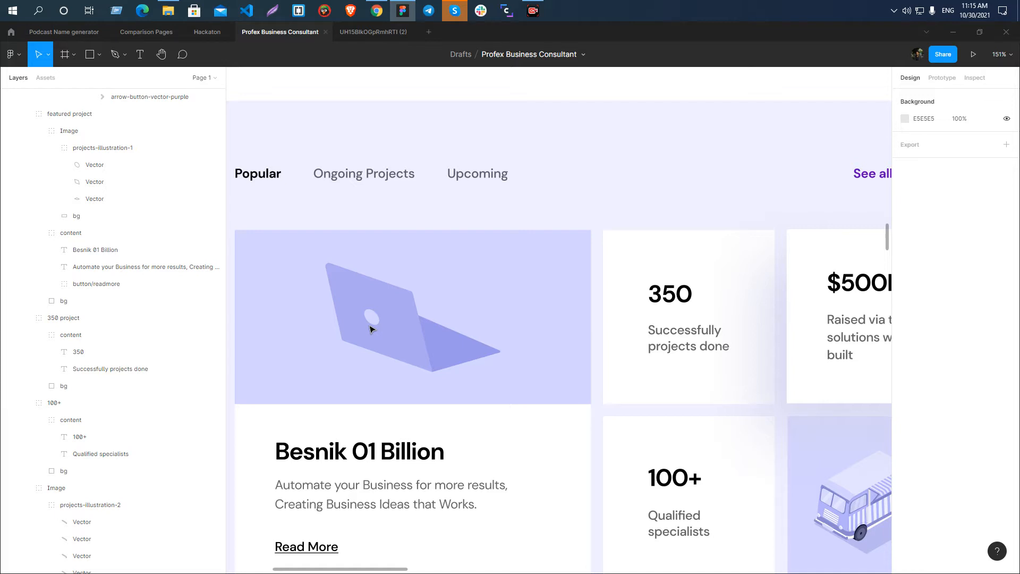
pyautogui.scroll(10, 358, 314)
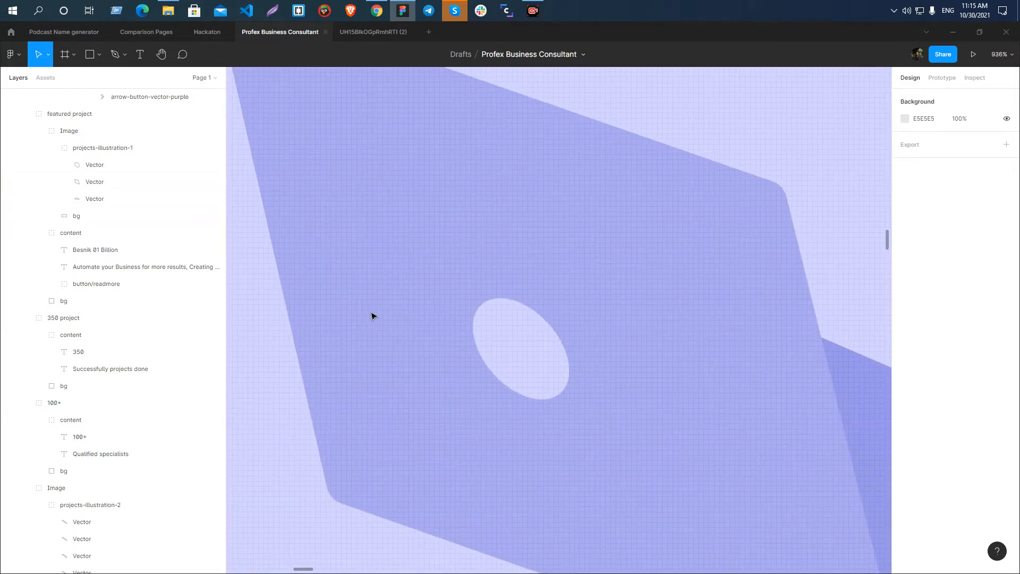
pyautogui.scroll(-5, 353, 268)
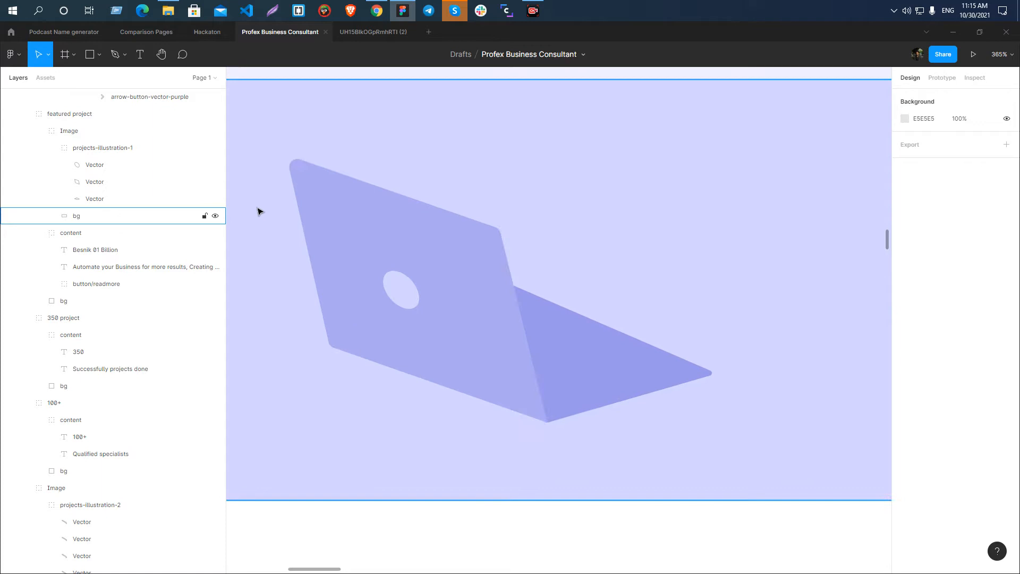
pyautogui.scroll(5, 350, 190)
pyautogui.scroll(5, 351, 190)
pyautogui.scroll(-7, 296, 236)
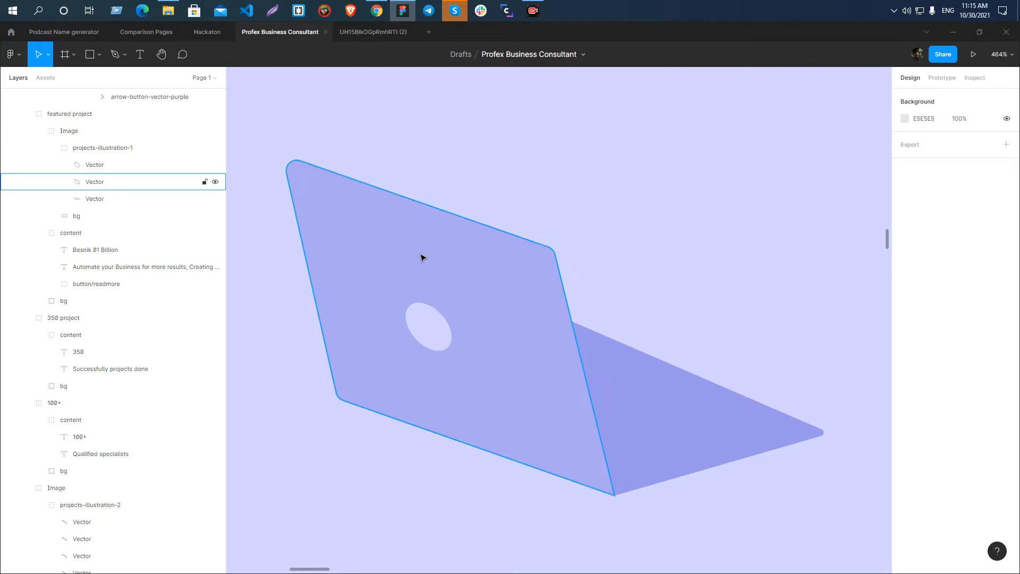
# Inspect the three Vector layers inside projects-illustration-1 one by one, and select them all together.
pyautogui.click(421, 256)
pyautogui.click(96, 165)
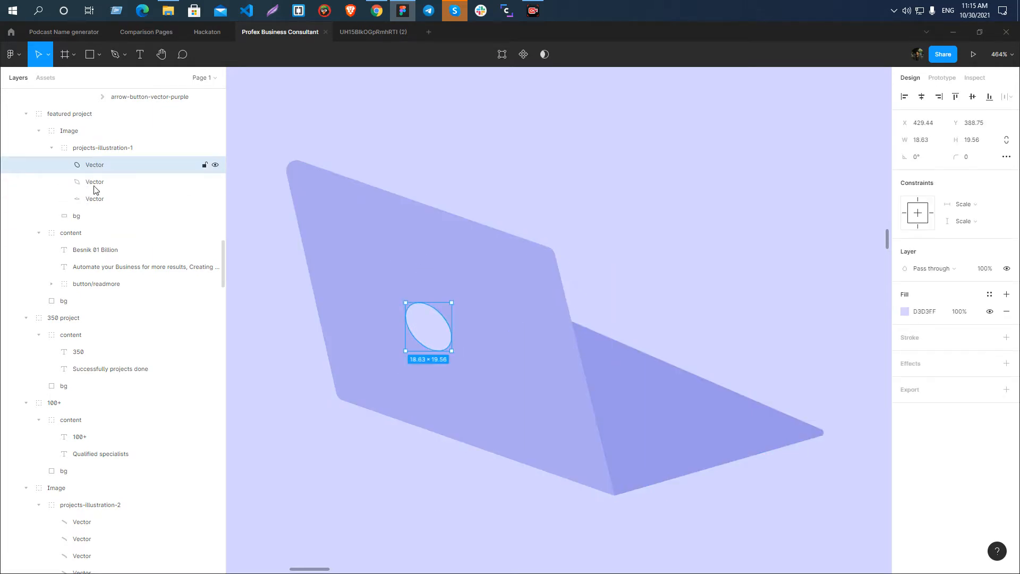
pyautogui.click(94, 198)
pyautogui.click(85, 181)
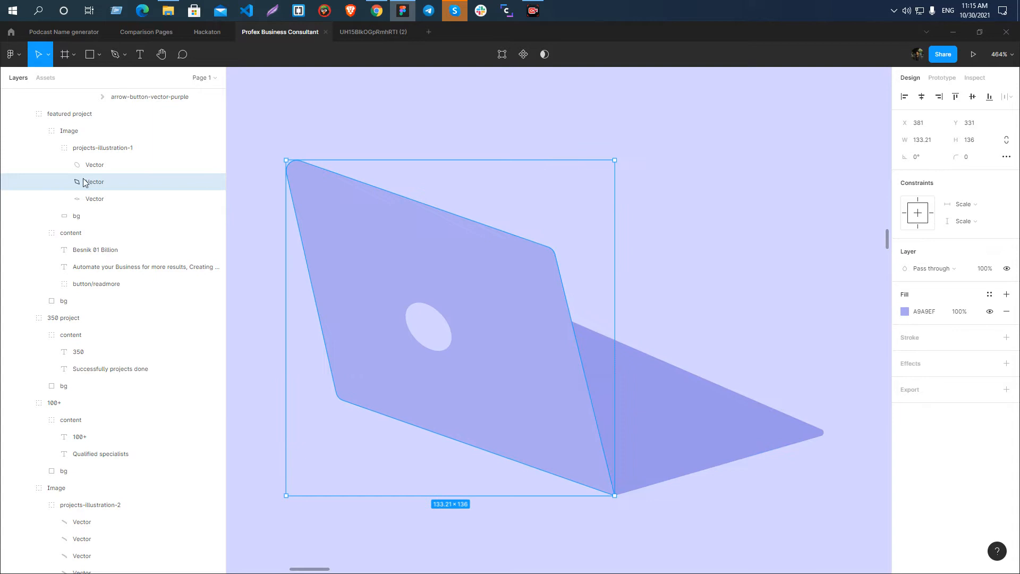
pyautogui.click(90, 165)
pyautogui.keyDown('shift'); pyautogui.click(91, 182); pyautogui.keyUp('shift')
pyautogui.keyDown('shift'); pyautogui.click(91, 198); pyautogui.keyUp('shift')
pyautogui.scroll(-5, 444, 262)
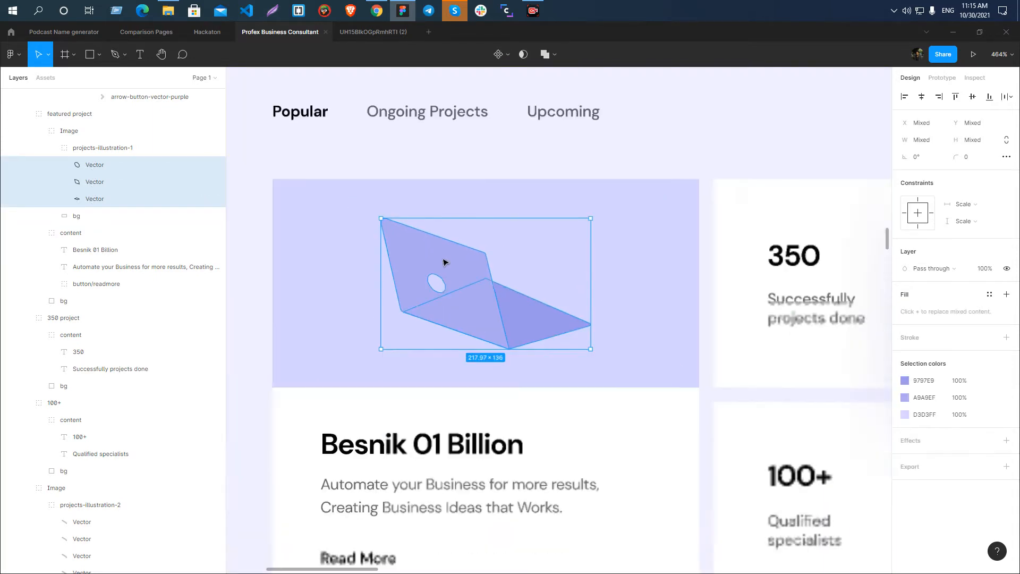
pyautogui.scroll(3, 400, 272)
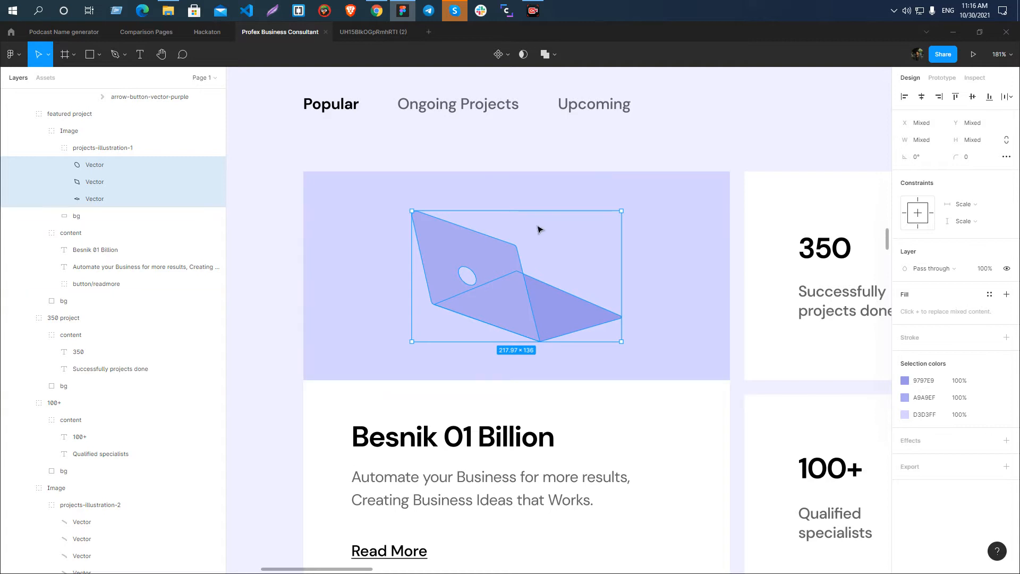
# Select the header-illustration group in the Hero section to review its card, image and abstract layers.
pyautogui.scroll(-10, 383, 268)
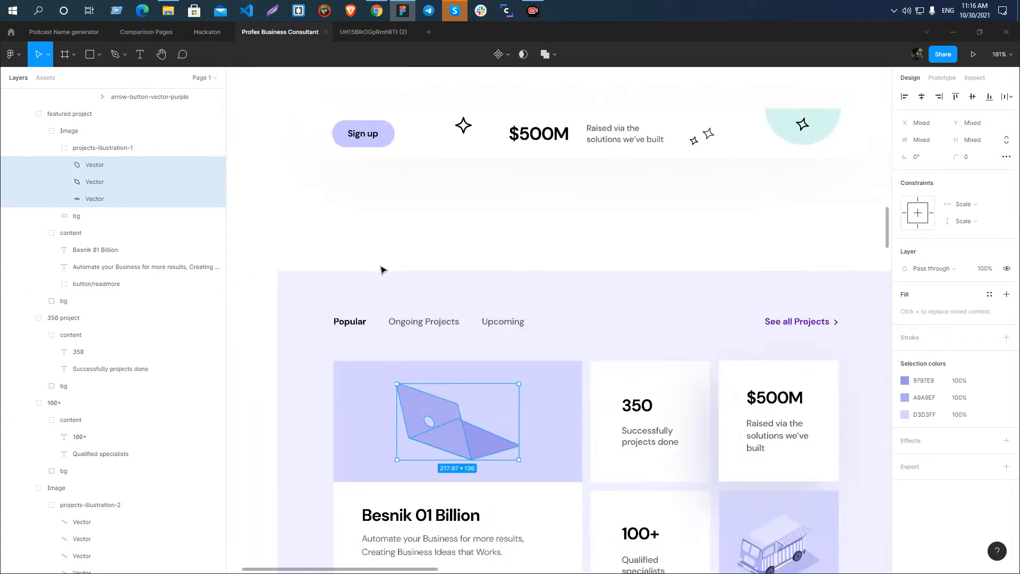
pyautogui.scroll(10, 443, 195)
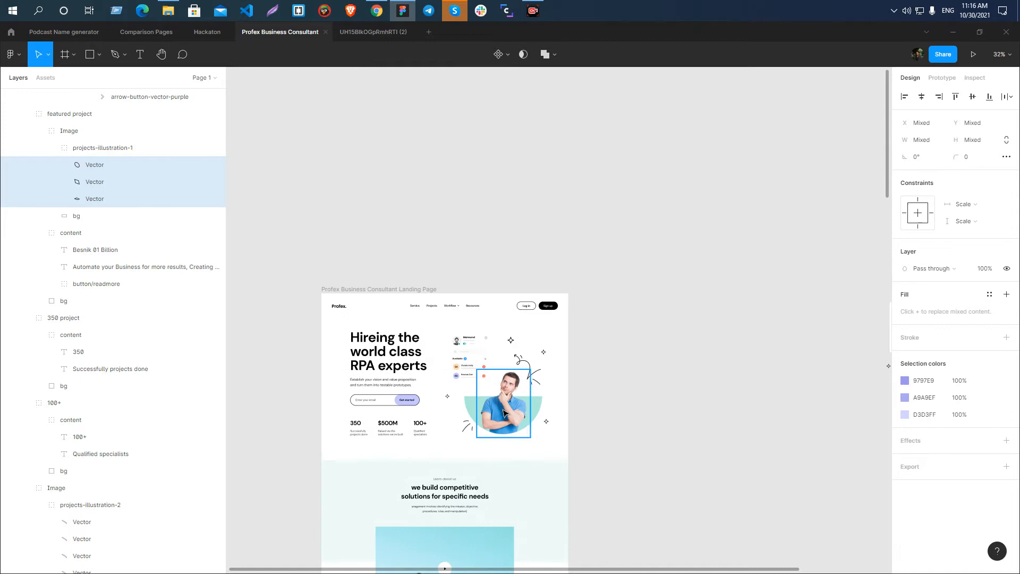
pyautogui.scroll(6, 501, 407)
pyautogui.scroll(-4, 484, 308)
pyautogui.scroll(5, 456, 340)
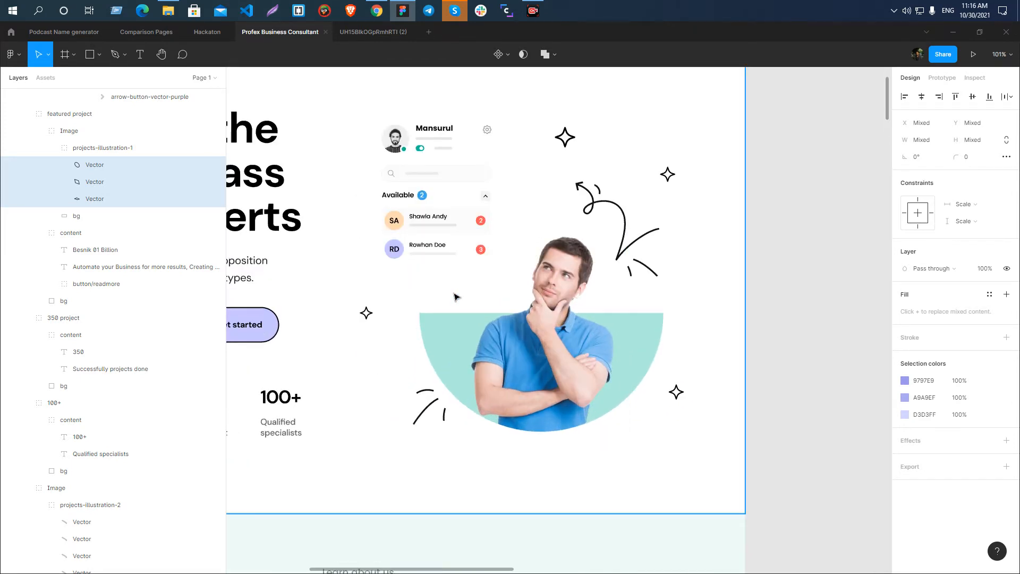
pyautogui.click(478, 192)
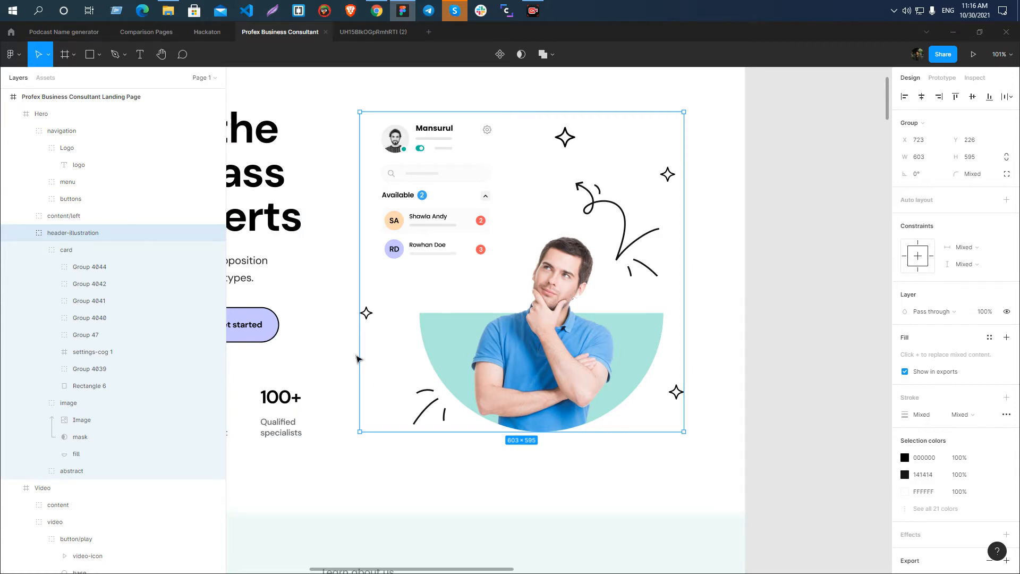
# Inspect the image and card groups inside header-illustration, including the card's avatar layers Ellipse 3 and Ellipse 4.
pyautogui.click(40, 249)
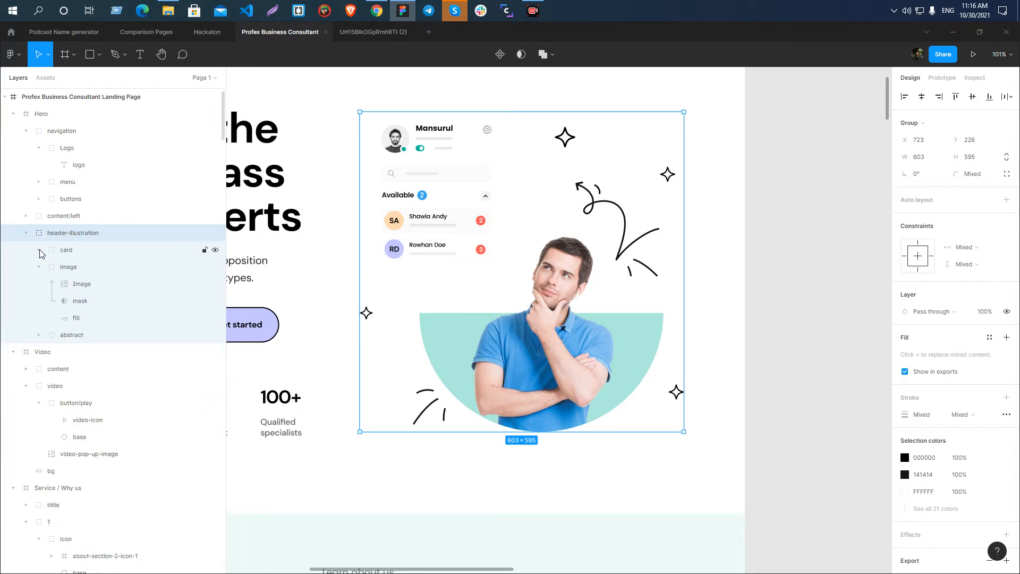
pyautogui.click(40, 267)
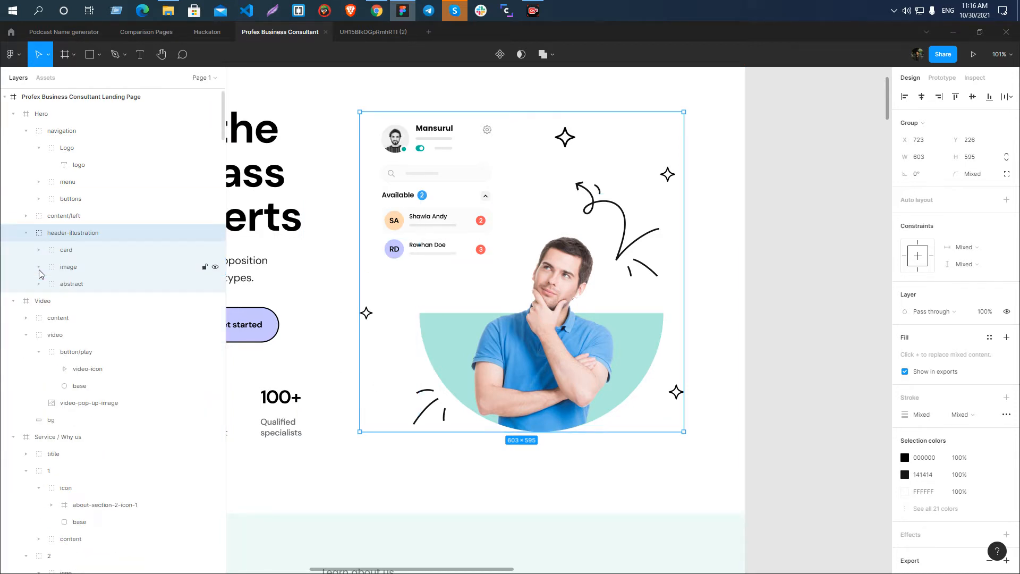
pyautogui.click(91, 270)
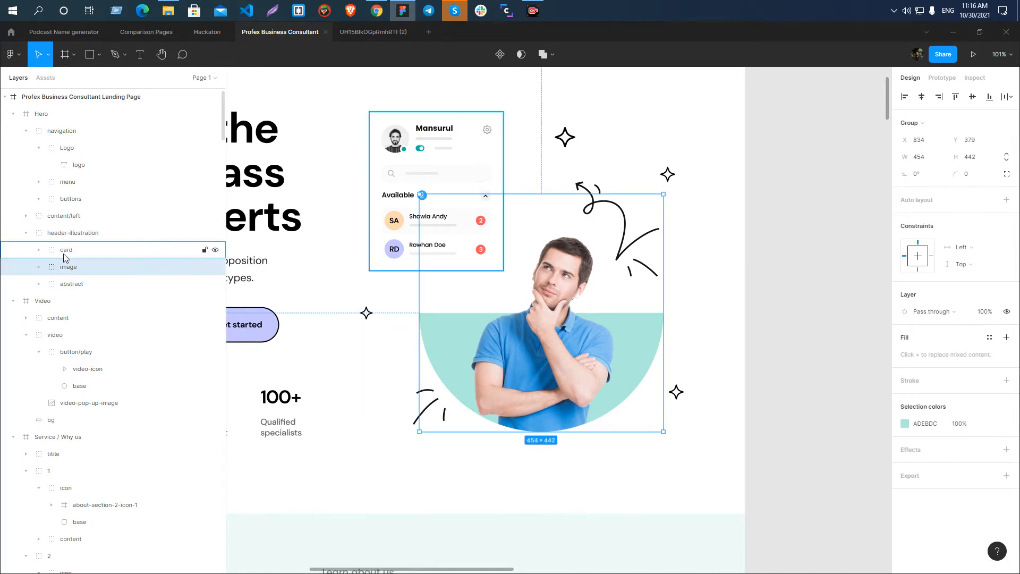
pyautogui.click(64, 251)
pyautogui.click(39, 250)
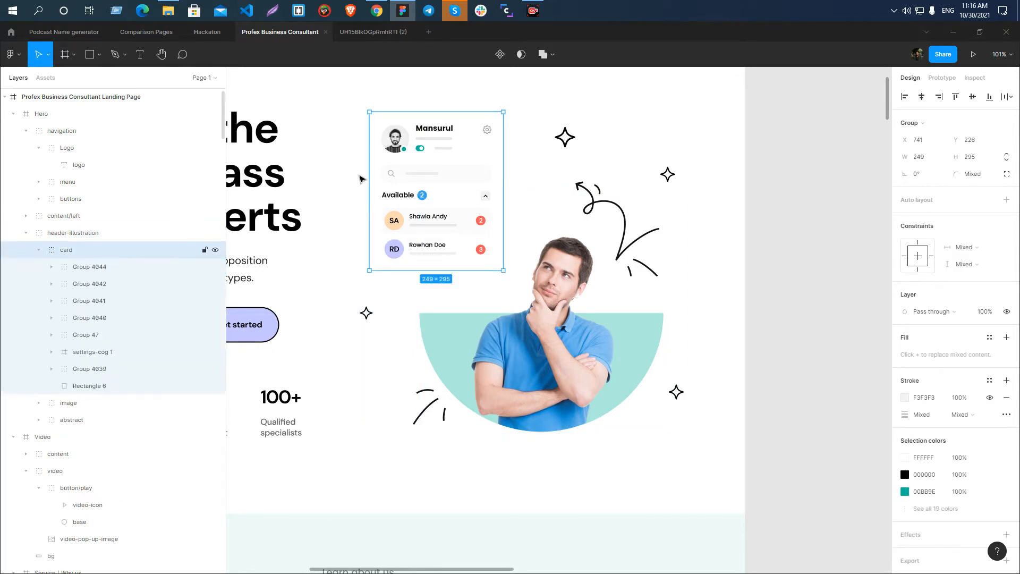
pyautogui.keyDown('ctrl'); pyautogui.click(402, 142); pyautogui.keyUp('ctrl')
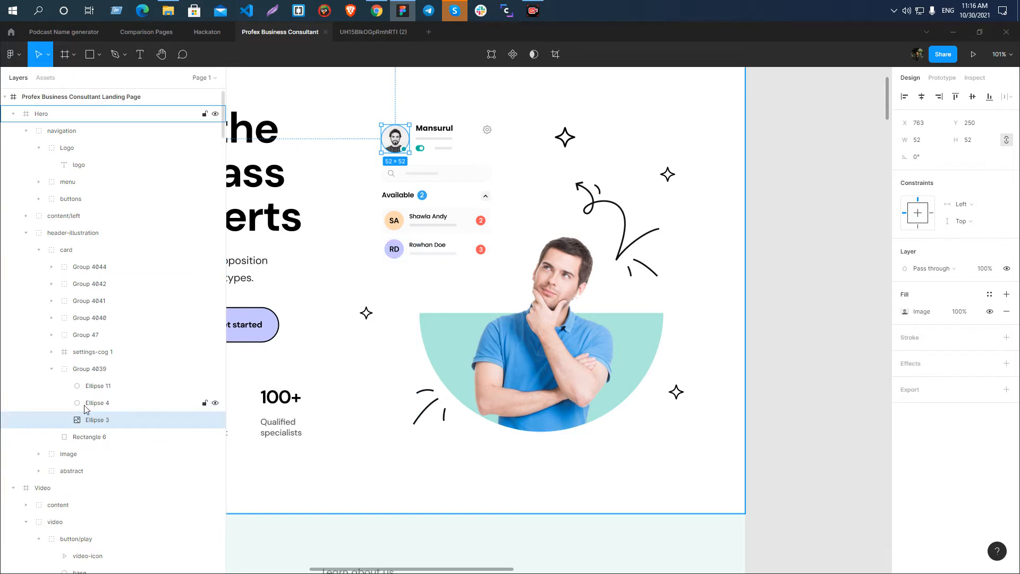
pyautogui.click(77, 405)
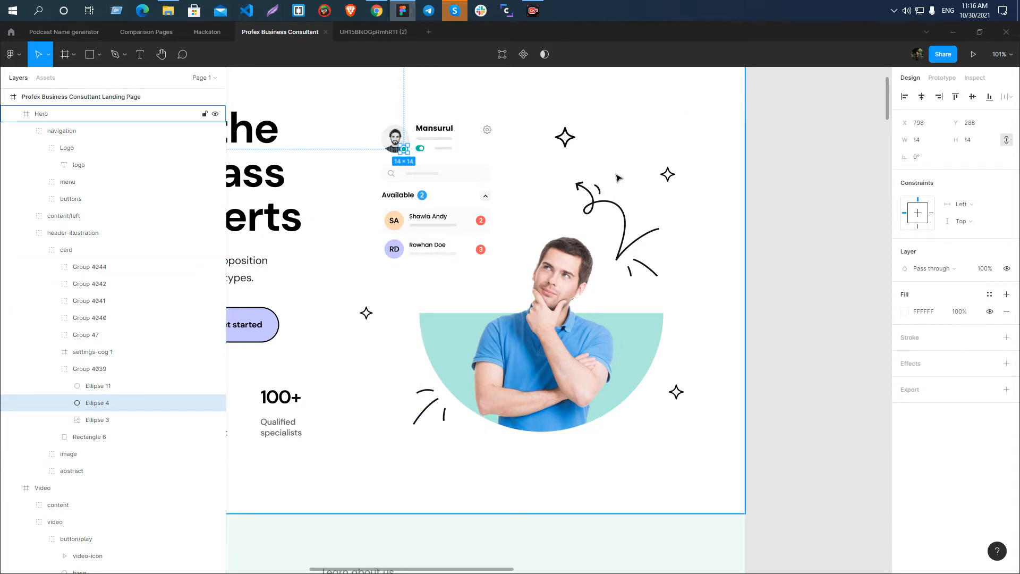
# Inspect the projects-illustration-1 group and each of its three Vector layers in the featured project card.
pyautogui.scroll(-7, 632, 176)
pyautogui.keyDown('ctrl'); pyautogui.scroll(-6, 637, 175); pyautogui.keyUp('ctrl')
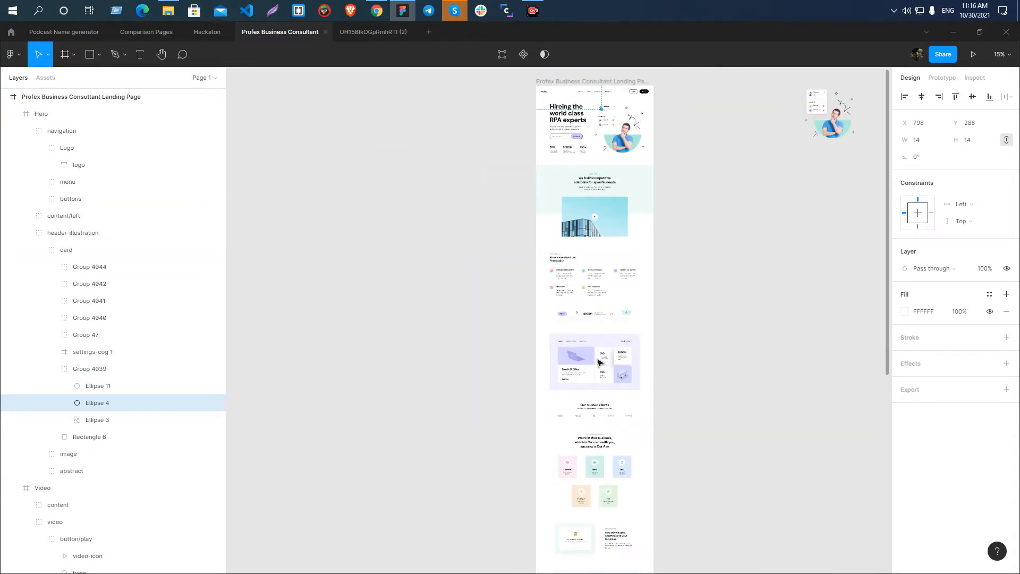
pyautogui.keyDown('ctrl'); pyautogui.scroll(10, 588, 363); pyautogui.keyUp('ctrl')
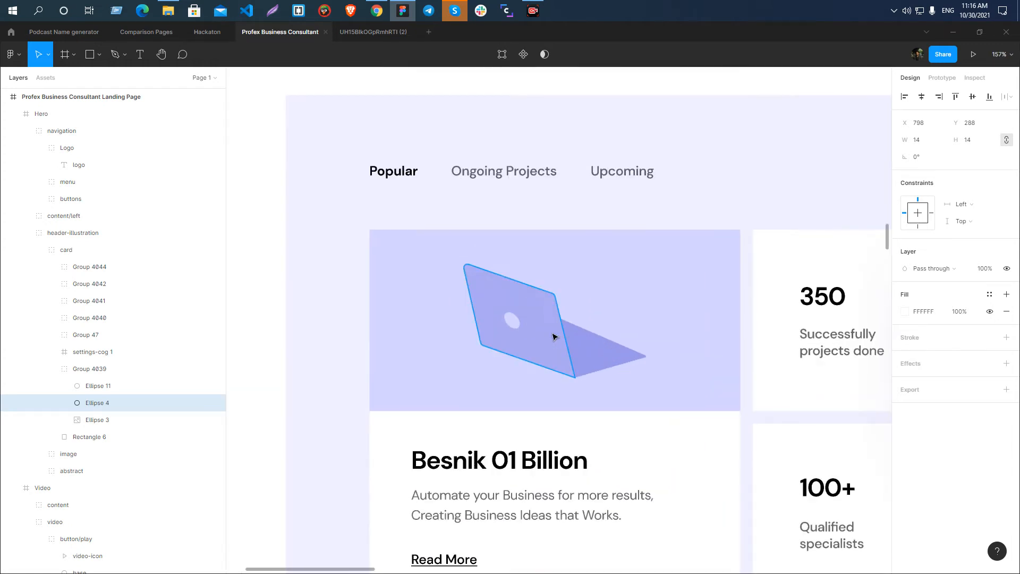
pyautogui.click(554, 338)
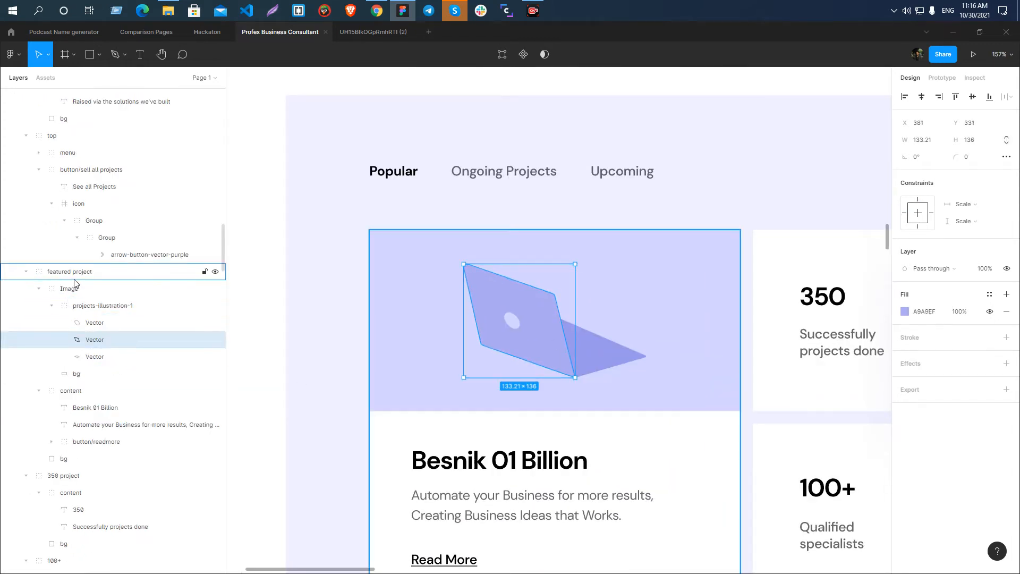
pyautogui.click(88, 306)
pyautogui.click(93, 323)
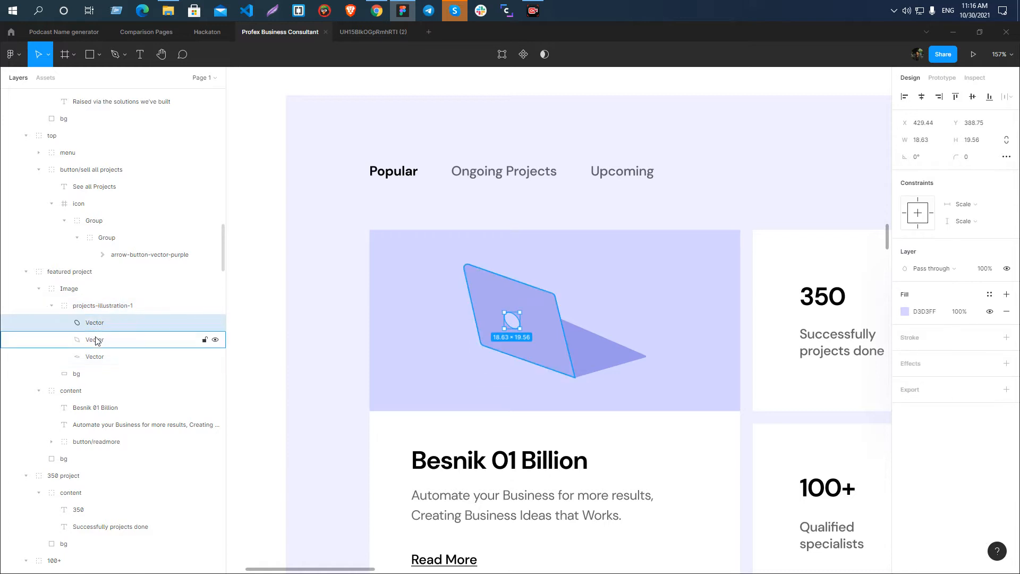
pyautogui.click(97, 339)
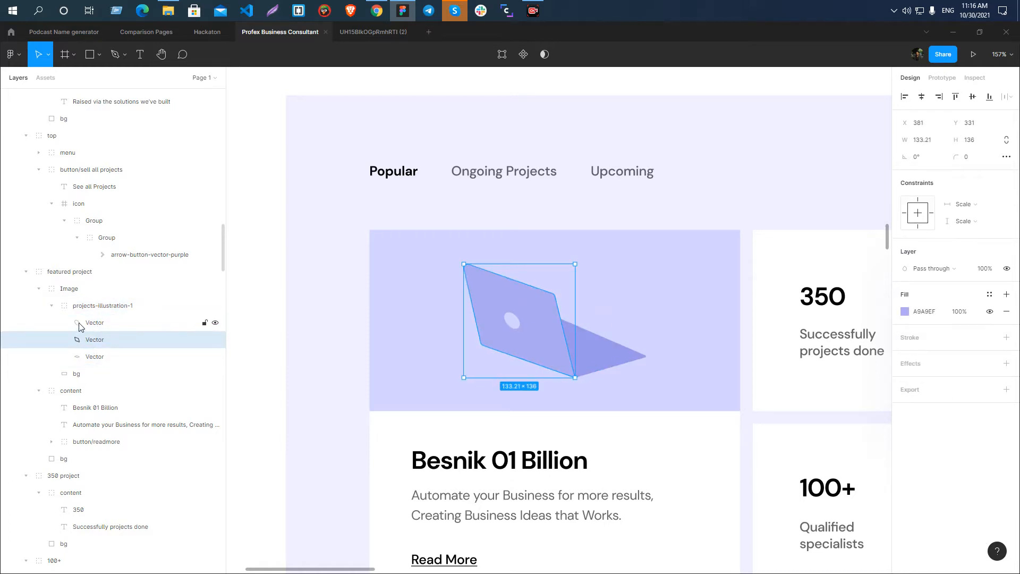
pyautogui.click(76, 357)
pyautogui.click(75, 339)
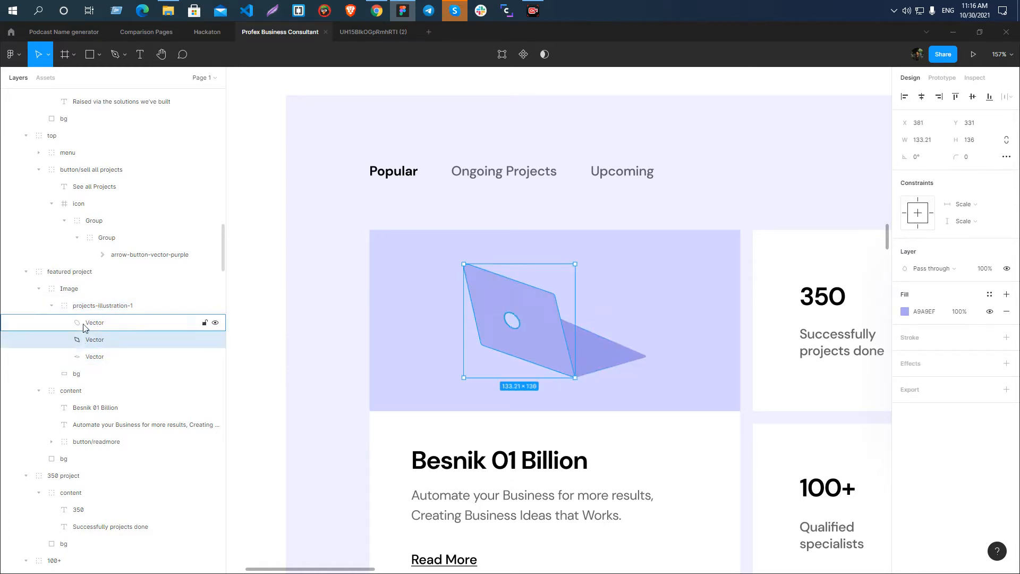
pyautogui.click(75, 322)
pyautogui.scroll(-10, 389, 267)
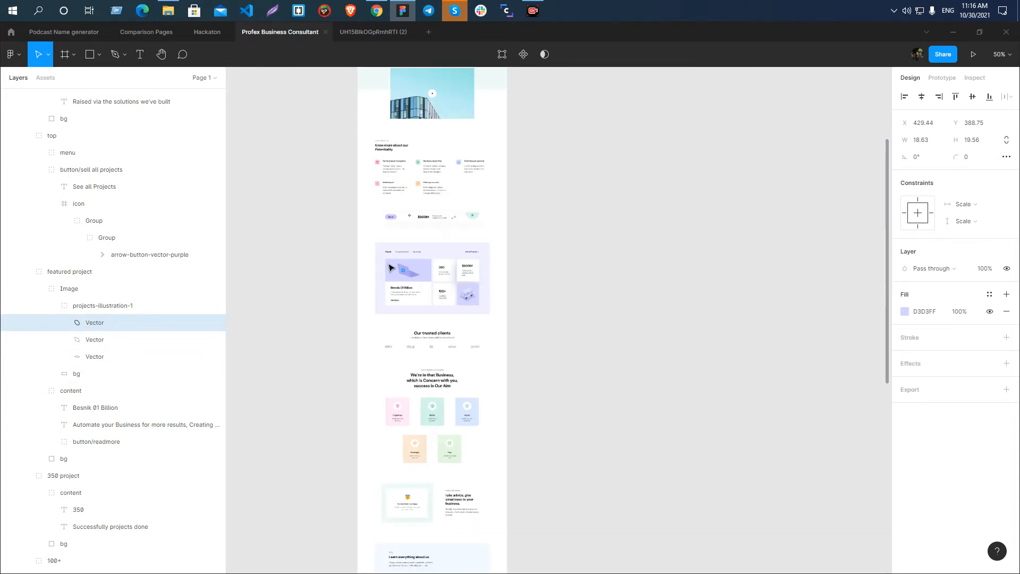
# Clear the selection and look over the page from the projects section down to the trusted clients section.
pyautogui.click(641, 282)
pyautogui.scroll(4, 425, 280)
pyautogui.scroll(2, 425, 280)
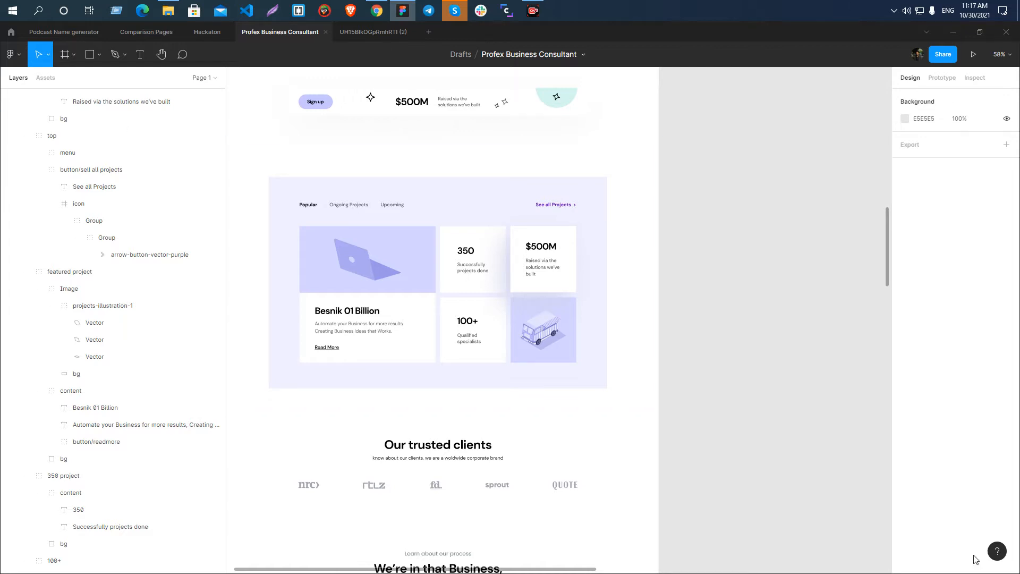
pyautogui.scroll(-5, 585, 314)
pyautogui.scroll(-3, 462, 250)
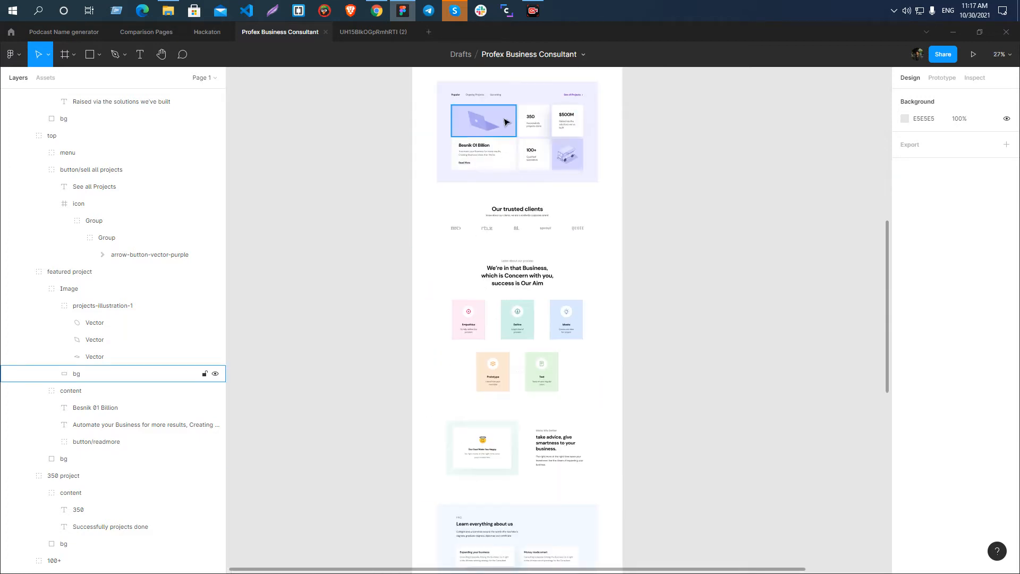
pyautogui.scroll(10, 463, 250)
pyautogui.scroll(-6, 445, 178)
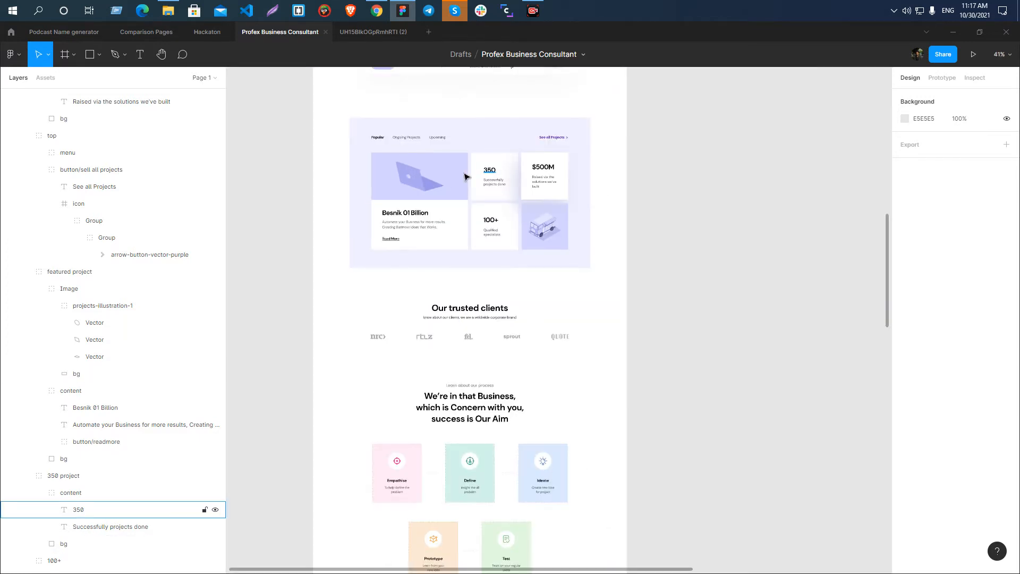
pyautogui.scroll(-5, 462, 165)
pyautogui.scroll(7, 462, 154)
pyautogui.scroll(-5, 463, 200)
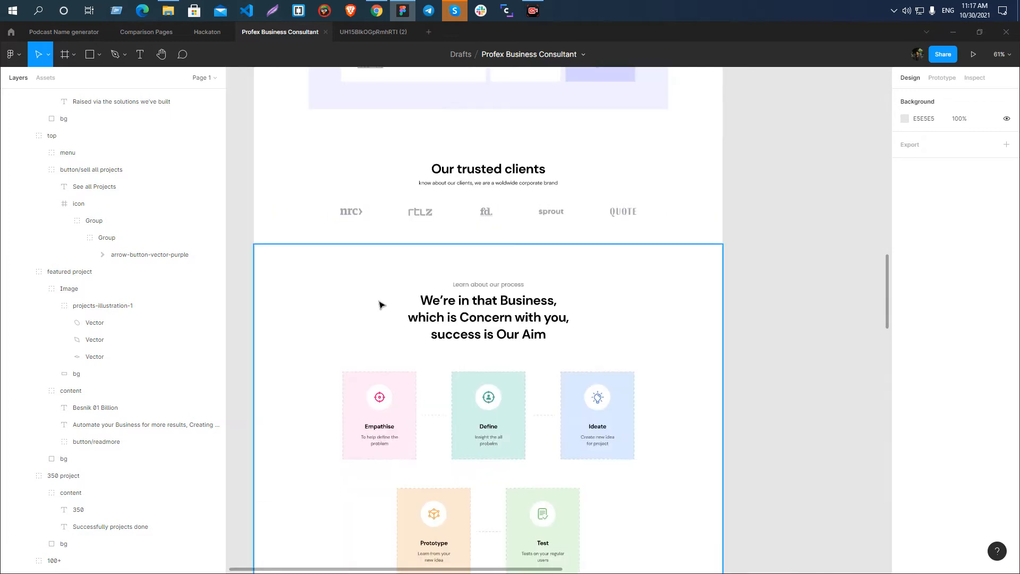
pyautogui.scroll(5, 361, 217)
# Rename the nrc logo group in the Our-Clients section client-logo-1.
pyautogui.click(371, 189)
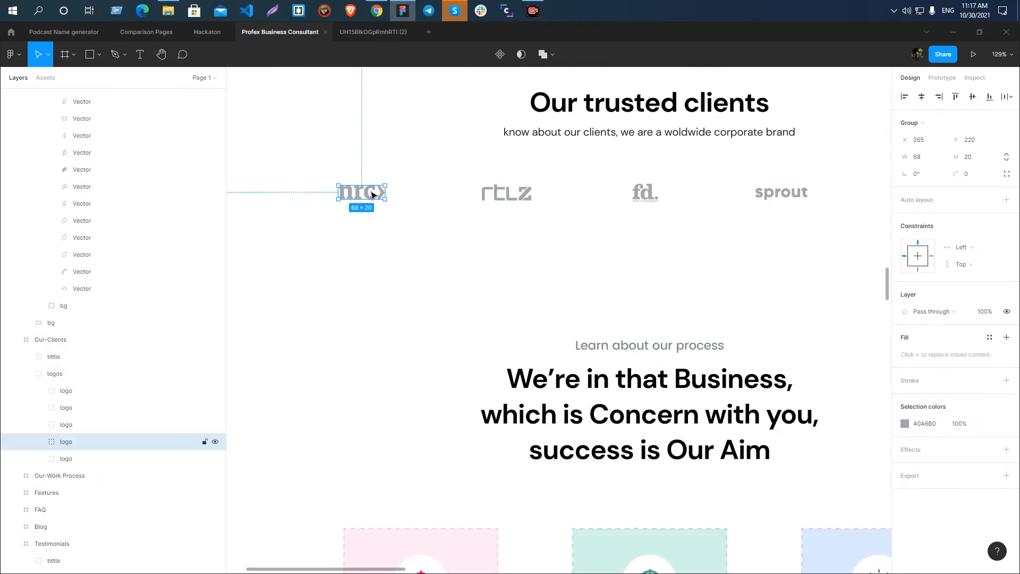
pyautogui.doubleClick(65, 442)
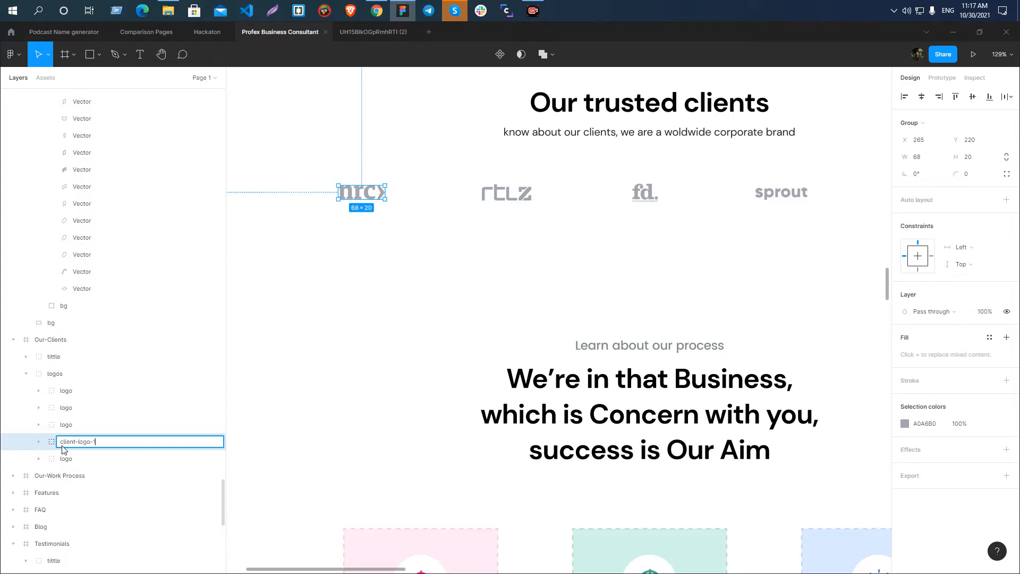
pyautogui.press('Return')
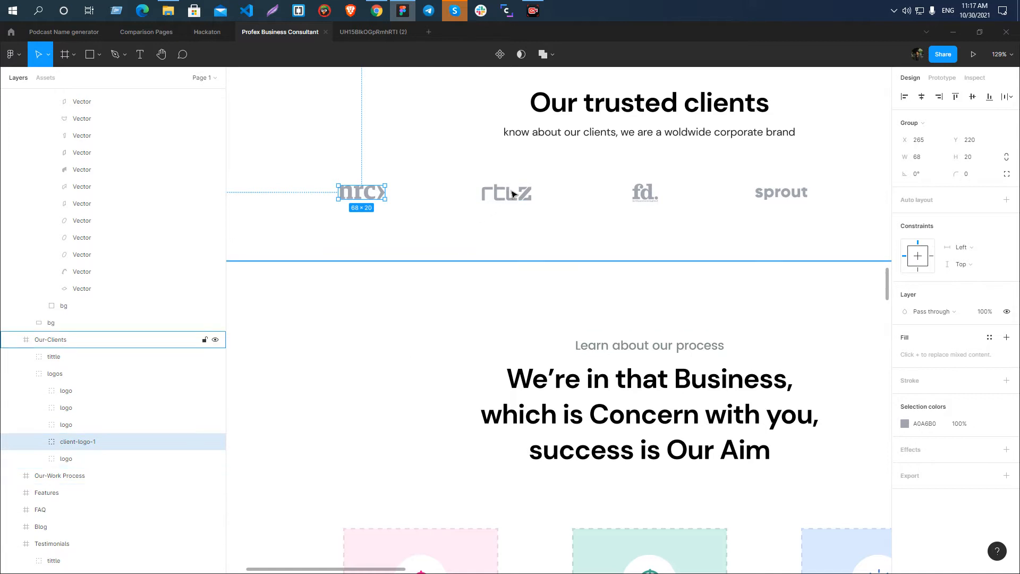
# Rename the rtlz logo group in the Our-Clients section client-logo-2.
pyautogui.click(512, 194)
pyautogui.doubleClick(71, 425)
pyautogui.write('client-logo-')
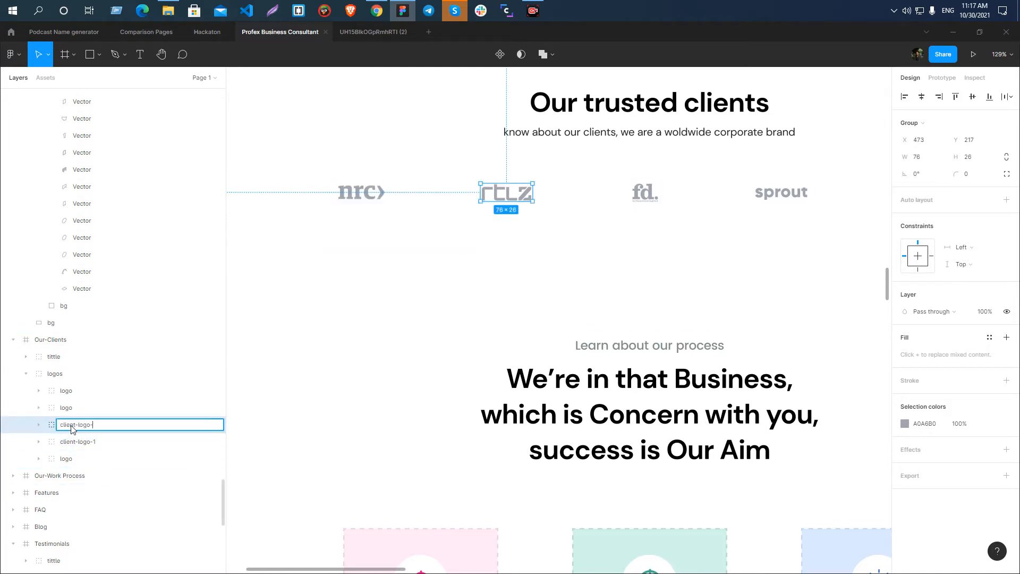
pyautogui.write('2')
pyautogui.press('Return')
# Rename the fd. logo group in the Our-Clients section client-logo-3.
pyautogui.click(651, 199)
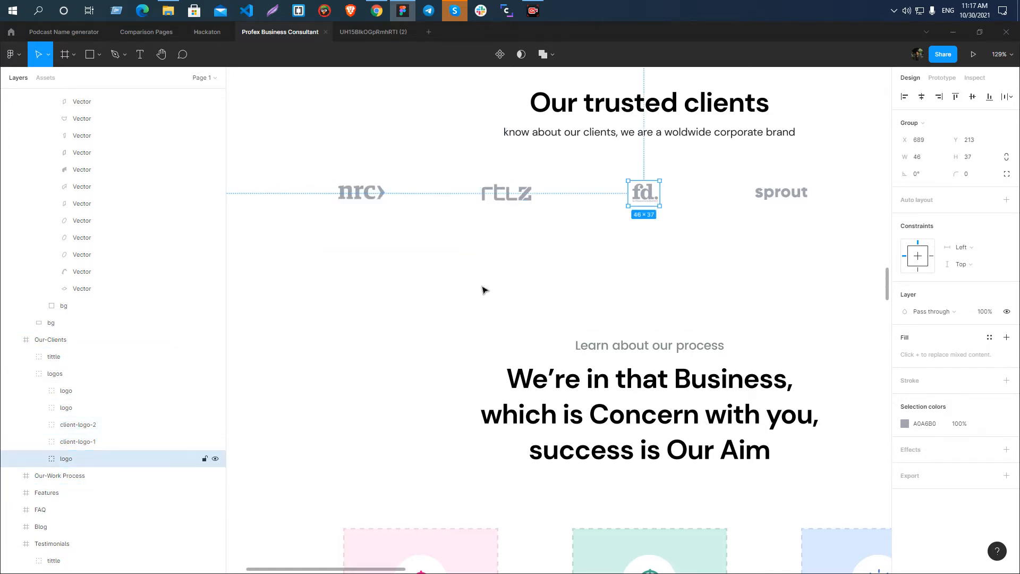
pyautogui.doubleClick(67, 460)
pyautogui.write('client-logo-')
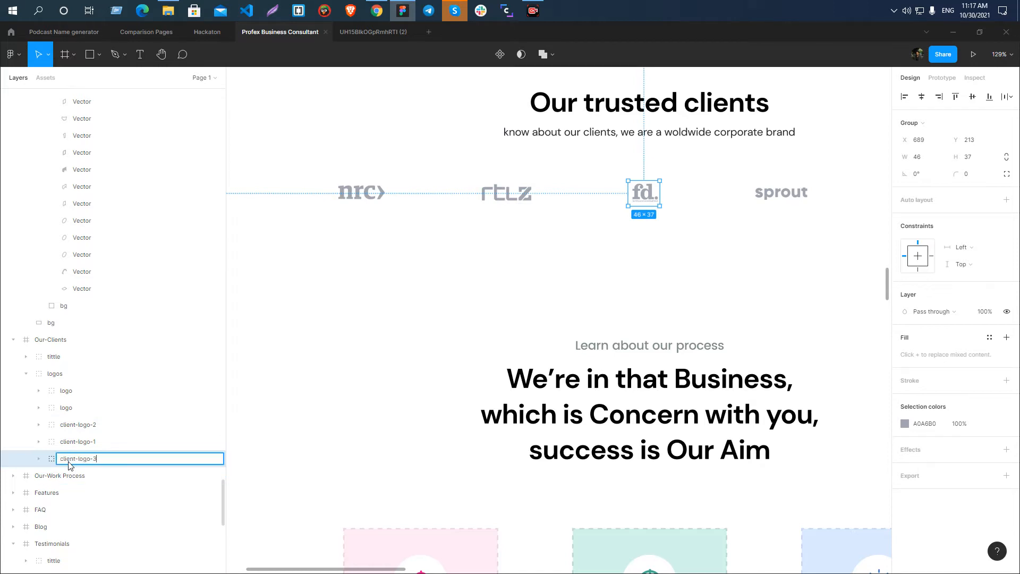
pyautogui.write('3')
pyautogui.press('Return')
# Rename the sprout logo group in the Our-Clients section client-logo-4.
pyautogui.click(781, 192)
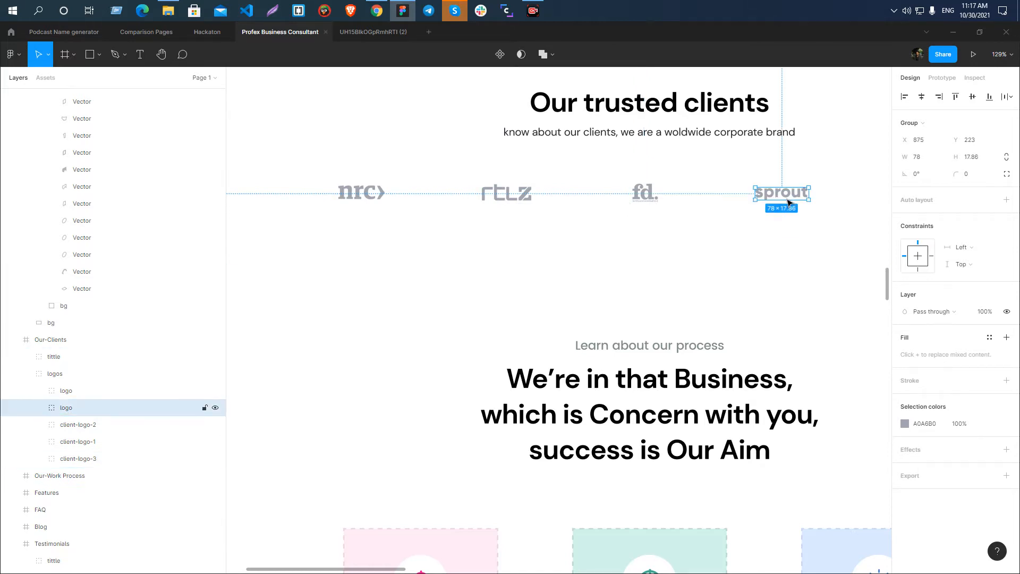
pyautogui.doubleClick(85, 408)
pyautogui.write('client-logo-4')
pyautogui.press('Return')
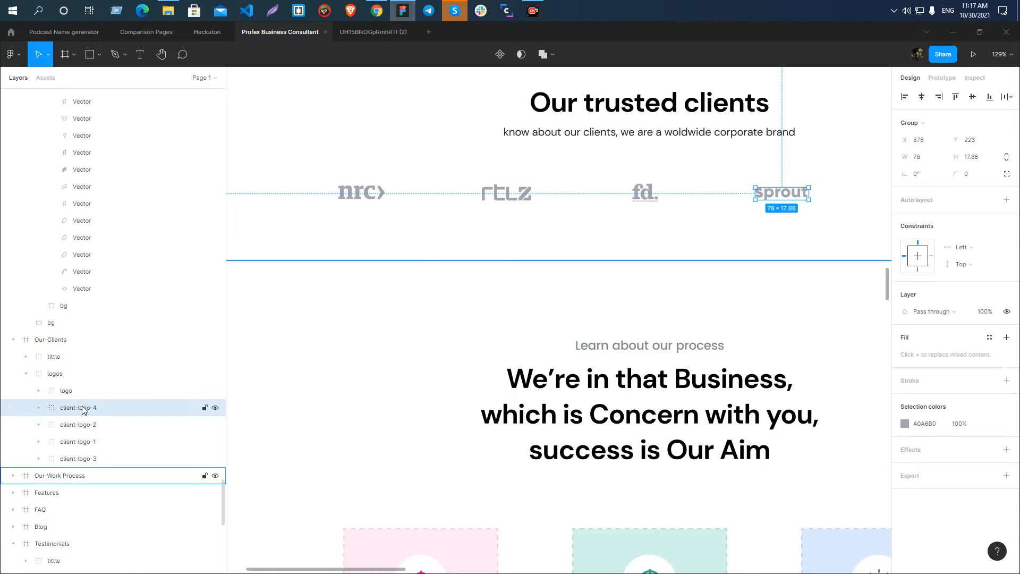
# Select the nrc, rtlz, fd. and sprout logo groups together and add an export setting to them.
pyautogui.click(367, 197)
pyautogui.keyDown('shift'); pyautogui.click(515, 194); pyautogui.keyUp('shift')
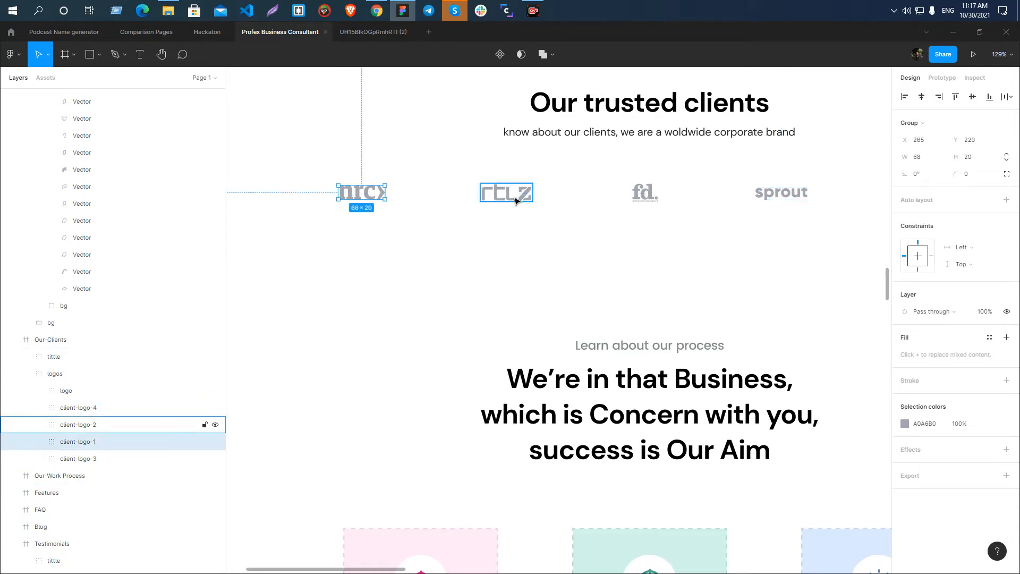
pyautogui.keyDown('shift'); pyautogui.click(645, 192); pyautogui.keyUp('shift')
pyautogui.keyDown('shift'); pyautogui.click(775, 194); pyautogui.keyUp('shift')
pyautogui.click(1006, 492)
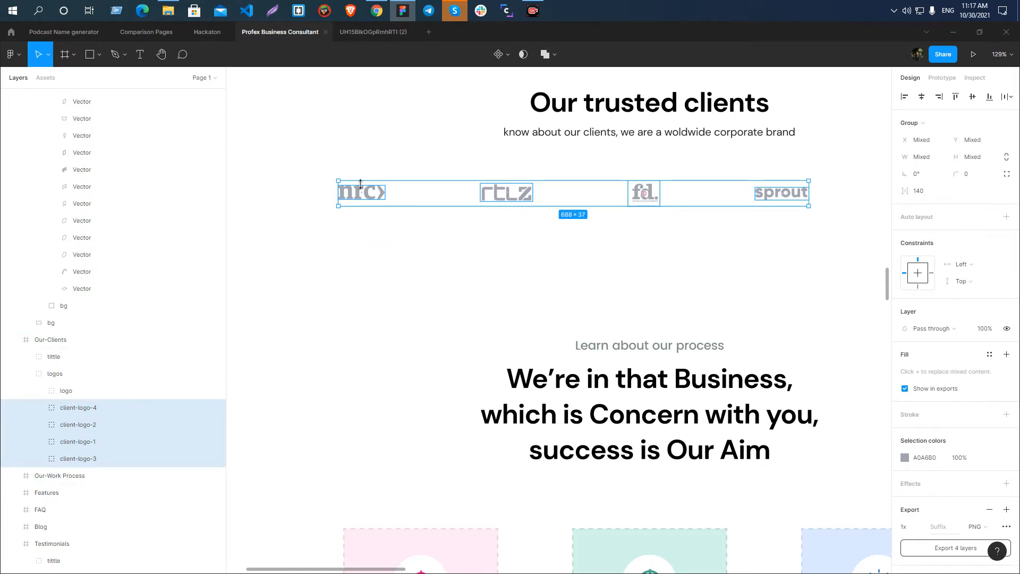
# Inspect the Rectangle 7 and image 2 mask layers inside client-logo-1.
pyautogui.doubleClick(362, 190)
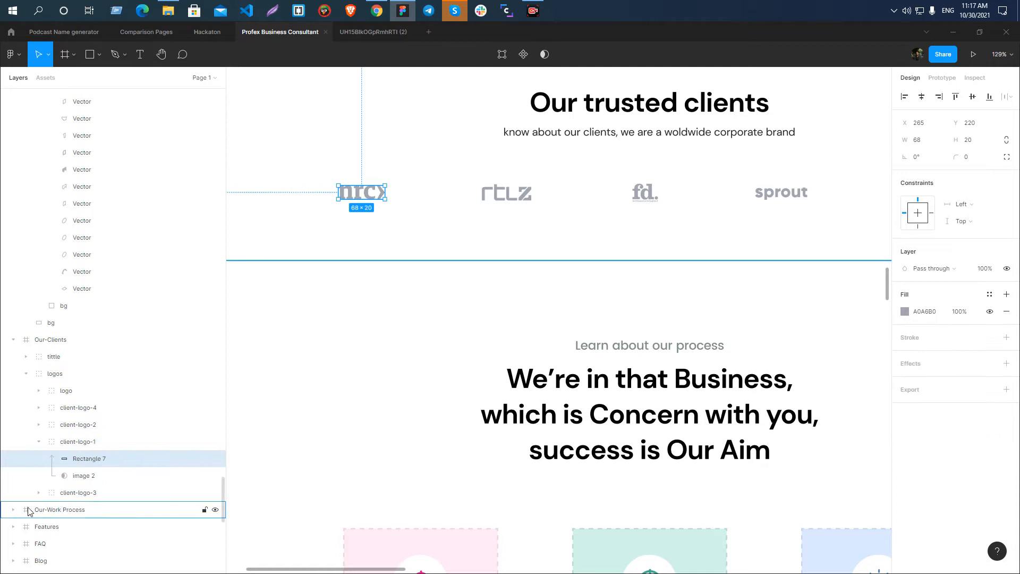
pyautogui.click(80, 478)
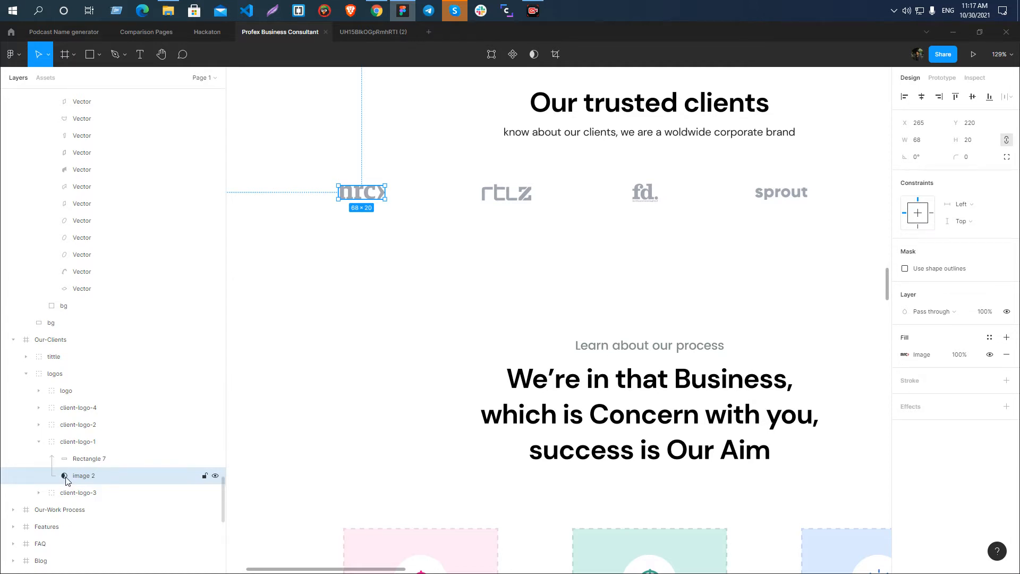
pyautogui.click(39, 442)
# Export the groups client-logo-1 through client-logo-4 as SVG into the Profex Business Consultant Landing folder.
pyautogui.click(78, 443)
pyautogui.click(83, 408)
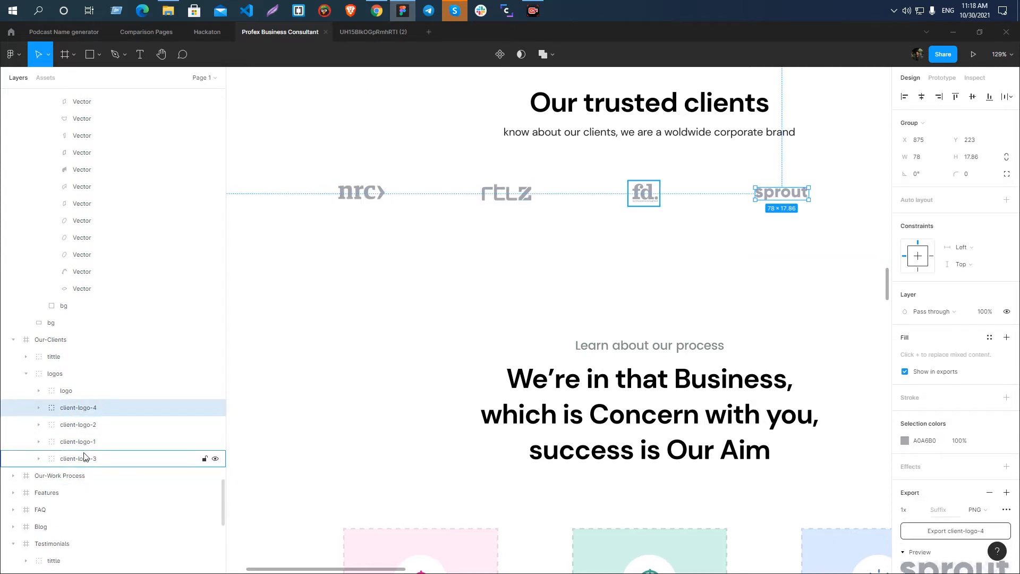
pyautogui.keyDown('shift'); pyautogui.click(83, 456); pyautogui.keyUp('shift')
pyautogui.click(977, 527)
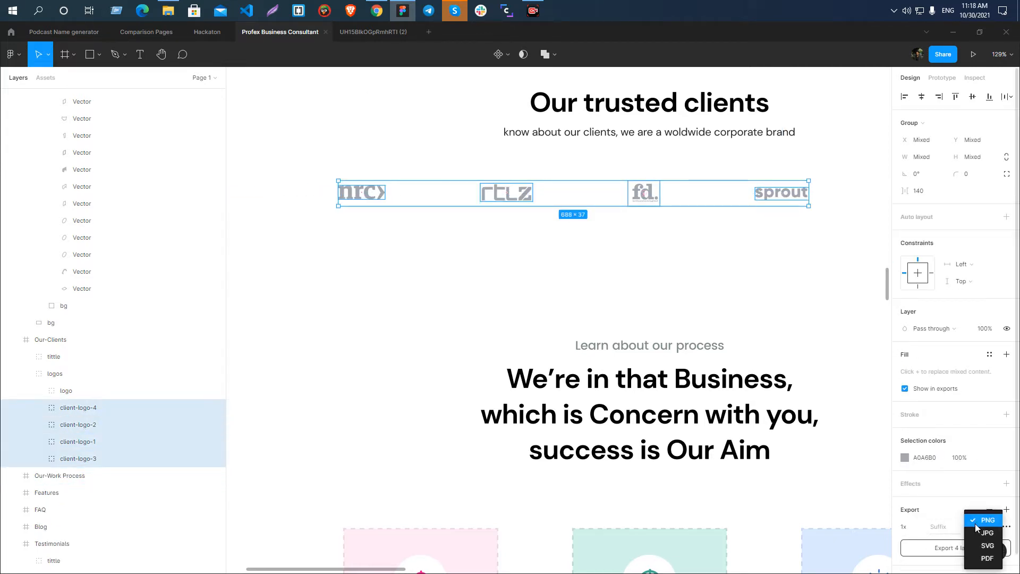
pyautogui.click(987, 545)
pyautogui.click(968, 549)
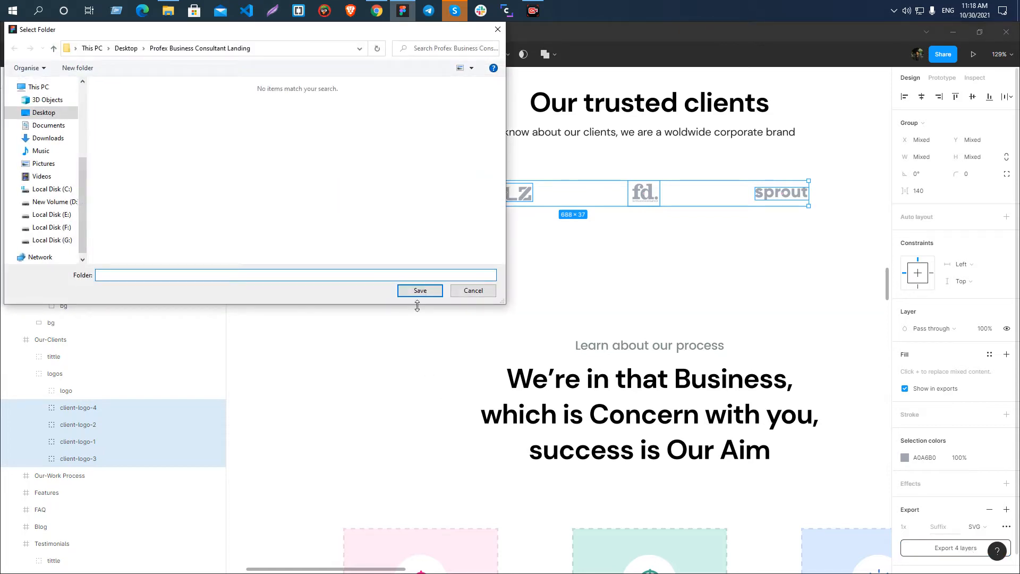
pyautogui.click(428, 290)
# Select client-logo-3 and the Rectangle 7 layer of the nrc logo to review how the exported logos are built.
pyautogui.click(85, 457)
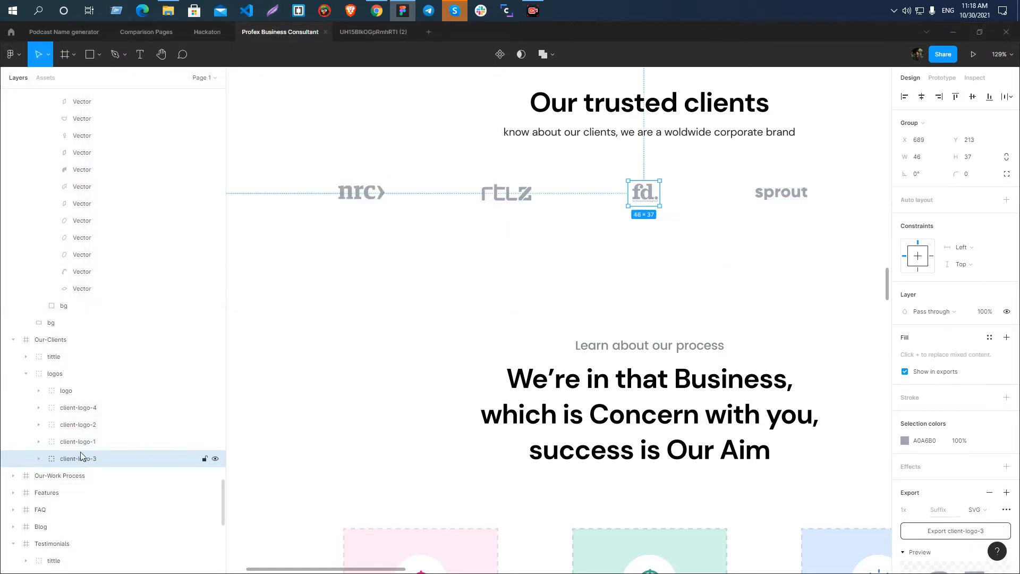
pyautogui.doubleClick(355, 194)
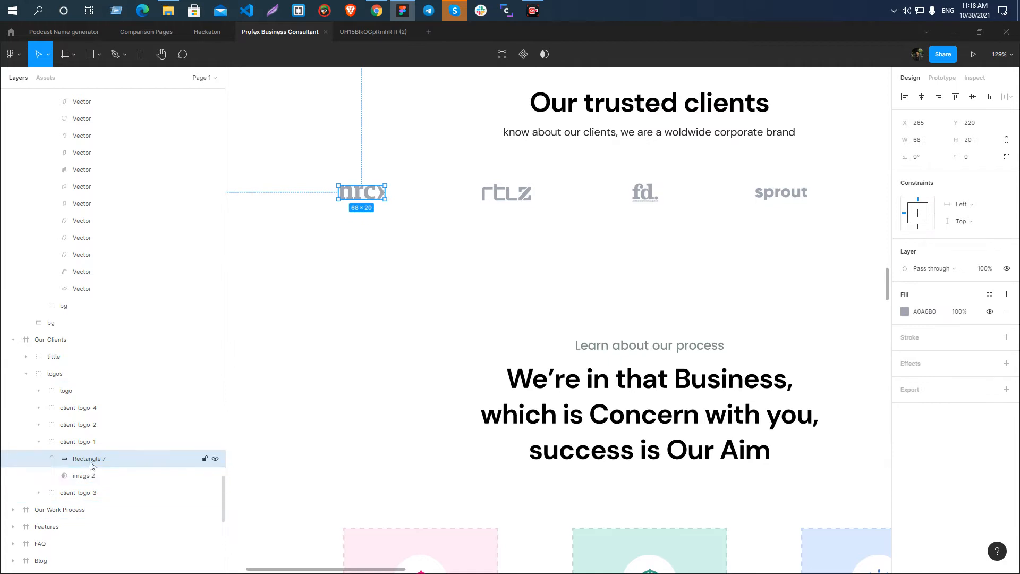
pyautogui.keyDown('ctrl'); pyautogui.scroll(-5, 382, 253); pyautogui.keyUp('ctrl')
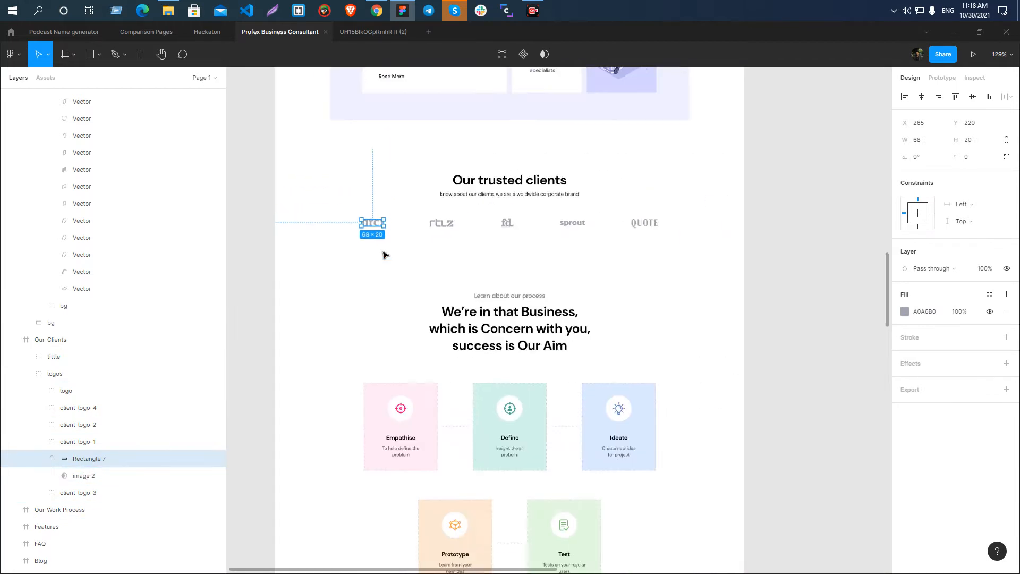
# Deselect the logo layer and look over the Our trusted clients section and the work process cards below it.
pyautogui.press('Escape')
pyautogui.scroll(-3, 385, 225)
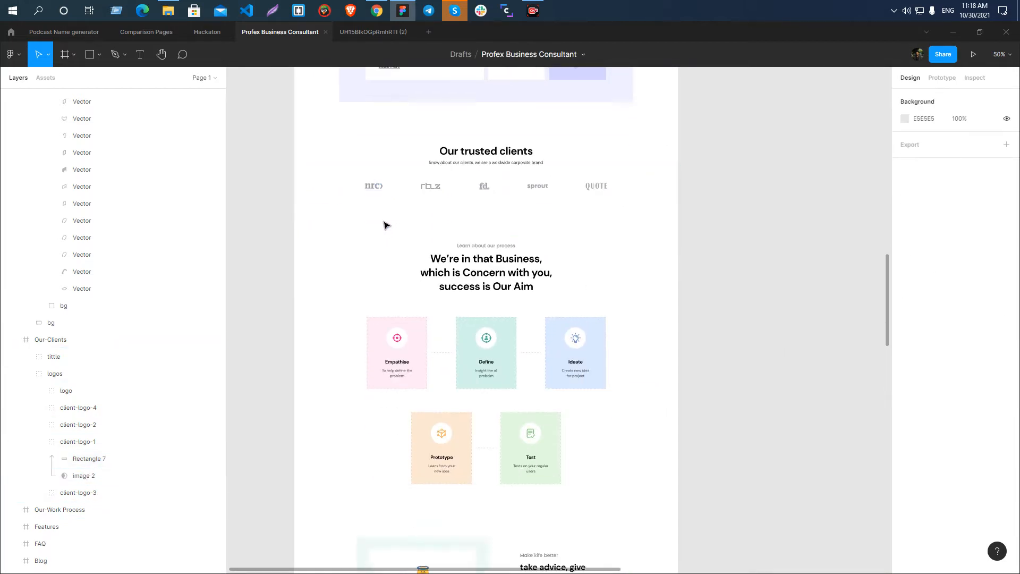
pyautogui.keyDown('ctrl'); pyautogui.scroll(4, 389, 257); pyautogui.keyUp('ctrl')
pyautogui.keyDown('ctrl'); pyautogui.scroll(-2, 454, 312); pyautogui.keyUp('ctrl')
pyautogui.keyDown('ctrl'); pyautogui.scroll(-5, 454, 312); pyautogui.keyUp('ctrl')
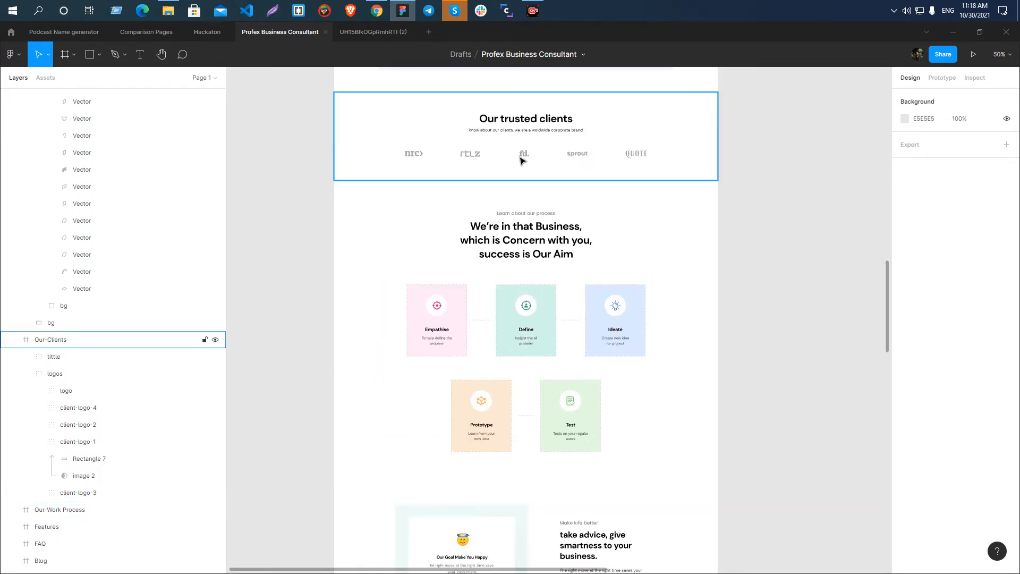
pyautogui.scroll(-2, 615, 257)
pyautogui.scroll(3, 628, 269)
pyautogui.keyDown('ctrl'); pyautogui.scroll(5, 631, 145); pyautogui.keyUp('ctrl')
pyautogui.keyDown('ctrl'); pyautogui.scroll(4, 658, 210); pyautogui.keyUp('ctrl')
pyautogui.keyDown('ctrl'); pyautogui.scroll(-4, 659, 210); pyautogui.keyUp('ctrl')
pyautogui.press('Print')
pyautogui.rightClick(591, 218)
pyautogui.click(616, 295)
pyautogui.keyDown('ctrl'); pyautogui.scroll(-2, 655, 209); pyautogui.keyUp('ctrl')
pyautogui.keyDown('ctrl'); pyautogui.scroll(-2, 658, 213); pyautogui.keyUp('ctrl')
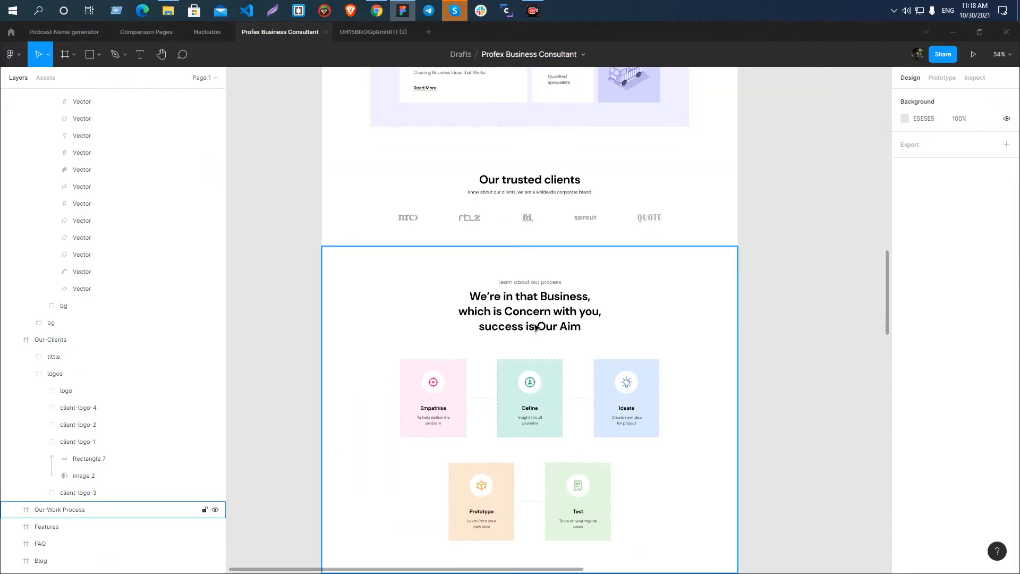
pyautogui.scroll(-3, 528, 326)
pyautogui.scroll(2, 528, 184)
pyautogui.keyDown('ctrl'); pyautogui.scroll(2, 501, 295); pyautogui.keyUp('ctrl')
pyautogui.keyDown('ctrl'); pyautogui.scroll(-3, 501, 296); pyautogui.keyUp('ctrl')
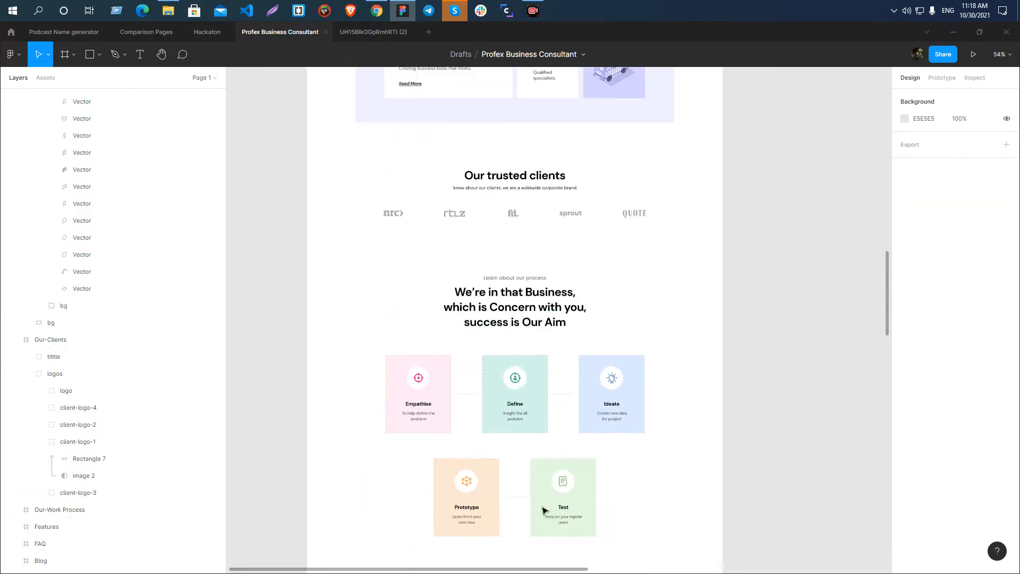
pyautogui.scroll(-3, 490, 297)
pyautogui.scroll(1, 453, 303)
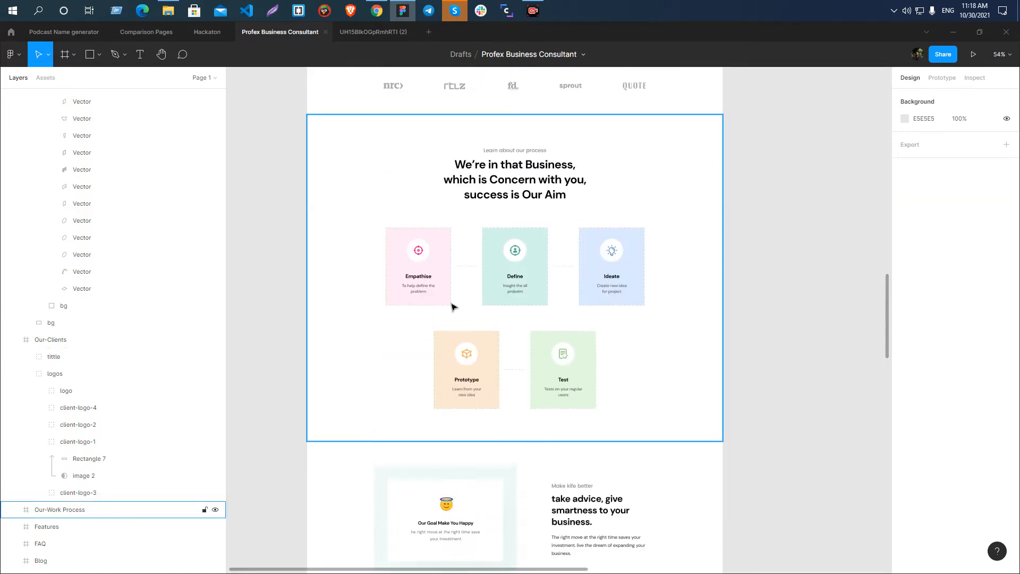
# Inspect the dashed divider line between the Empathise and Define cards and its stroke properties.
pyautogui.keyDown('ctrl'); pyautogui.scroll(5, 424, 258); pyautogui.keyUp('ctrl')
pyautogui.keyDown('ctrl'); pyautogui.scroll(3, 416, 261); pyautogui.keyUp('ctrl')
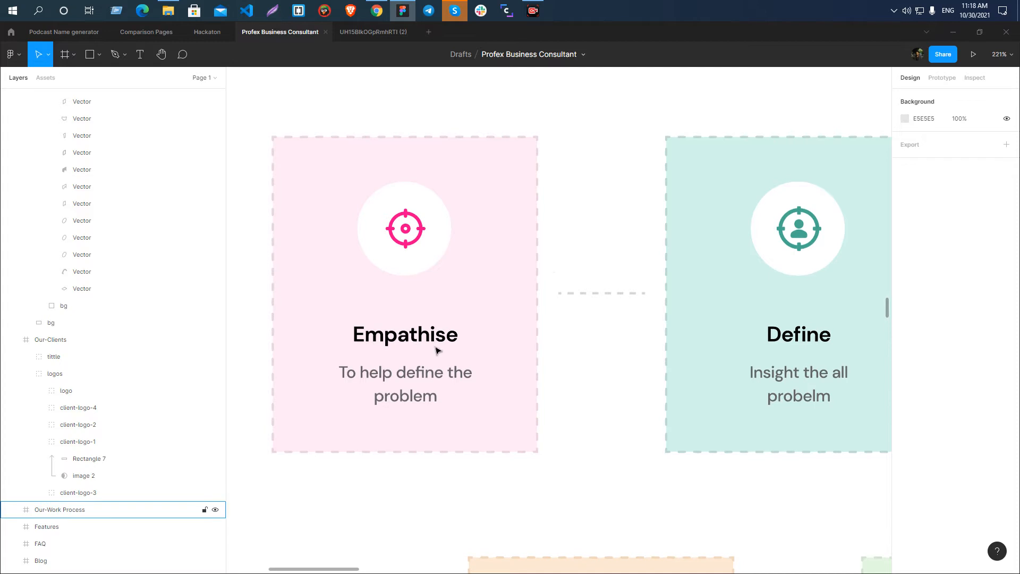
pyautogui.keyDown('ctrl'); pyautogui.scroll(-5, 355, 253); pyautogui.keyUp('ctrl')
pyautogui.keyDown('ctrl'); pyautogui.scroll(7, 475, 285); pyautogui.keyUp('ctrl')
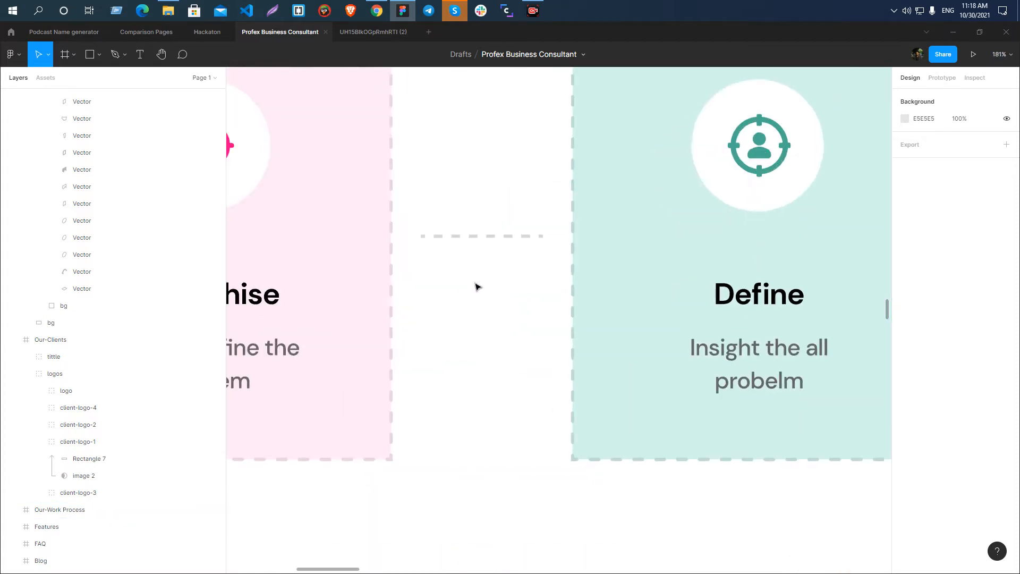
pyautogui.keyDown('ctrl'); pyautogui.scroll(-3, 508, 294); pyautogui.keyUp('ctrl')
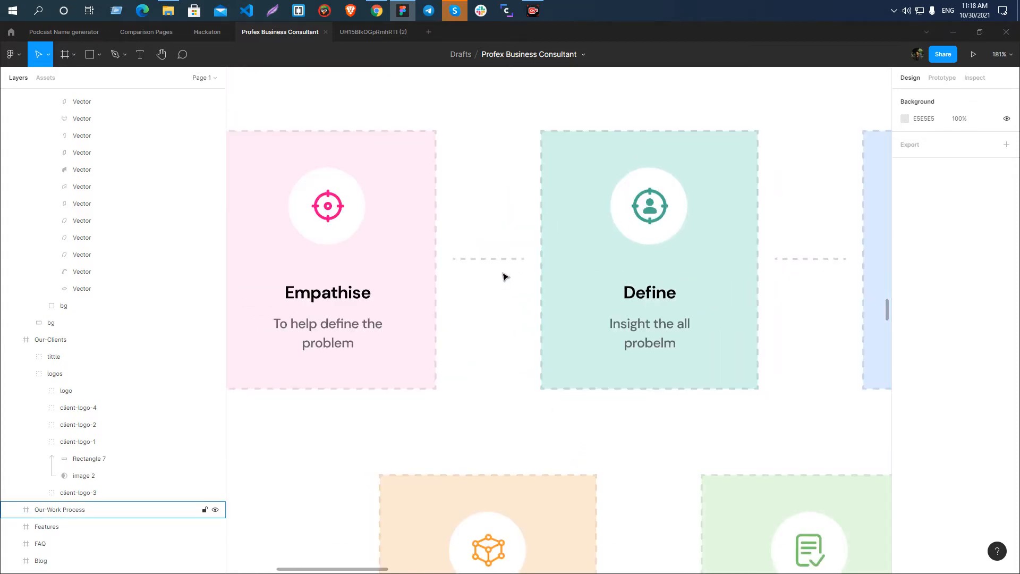
pyautogui.keyDown('ctrl'); pyautogui.scroll(3, 504, 270); pyautogui.keyUp('ctrl')
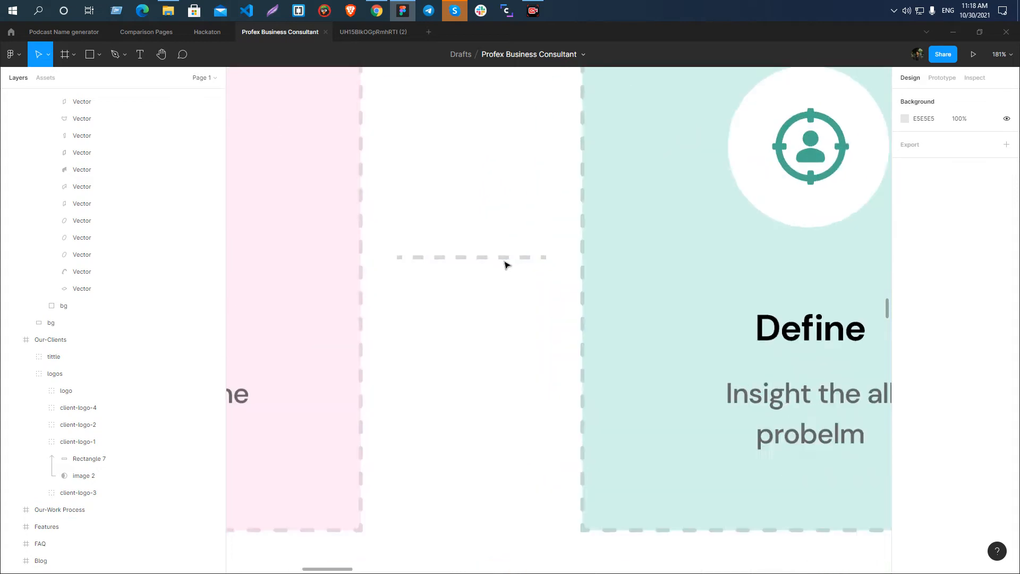
pyautogui.click(460, 258)
pyautogui.keyDown('ctrl'); pyautogui.scroll(-4, 463, 318); pyautogui.keyUp('ctrl')
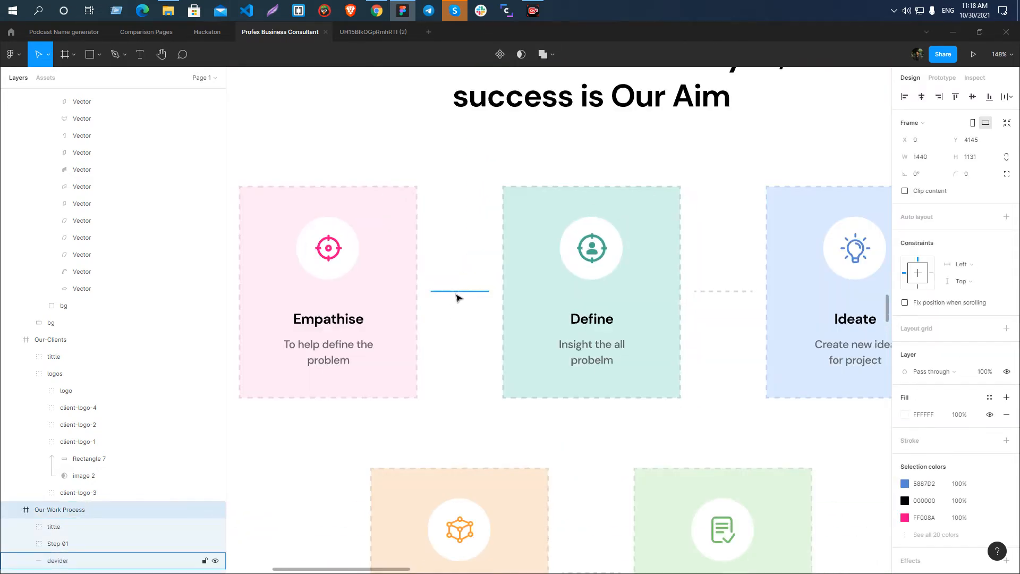
pyautogui.keyDown('ctrl'); pyautogui.scroll(4, 456, 296); pyautogui.keyUp('ctrl')
pyautogui.click(465, 290)
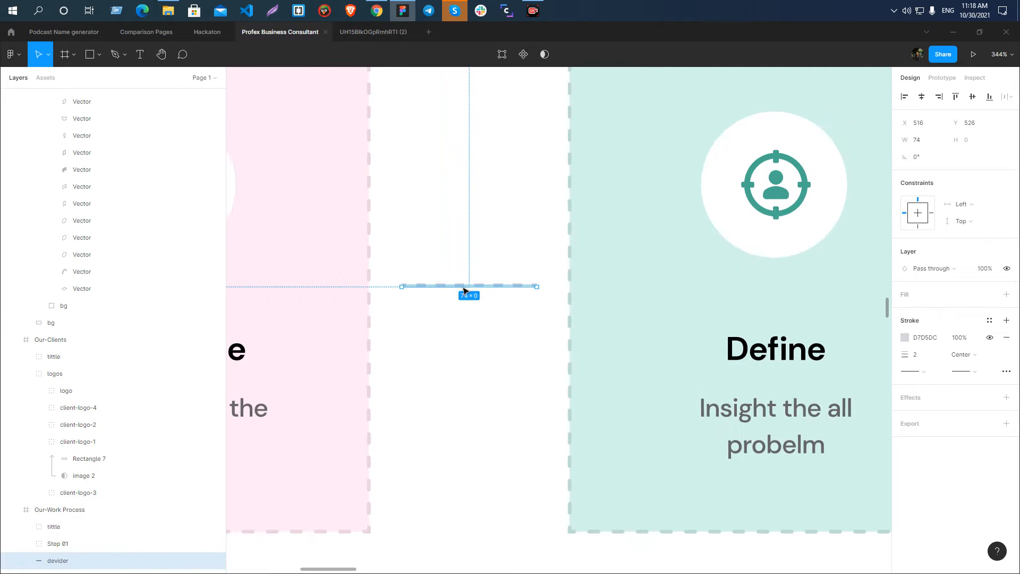
pyautogui.keyDown('ctrl'); pyautogui.scroll(-3, 463, 288); pyautogui.keyUp('ctrl')
pyautogui.click(466, 256)
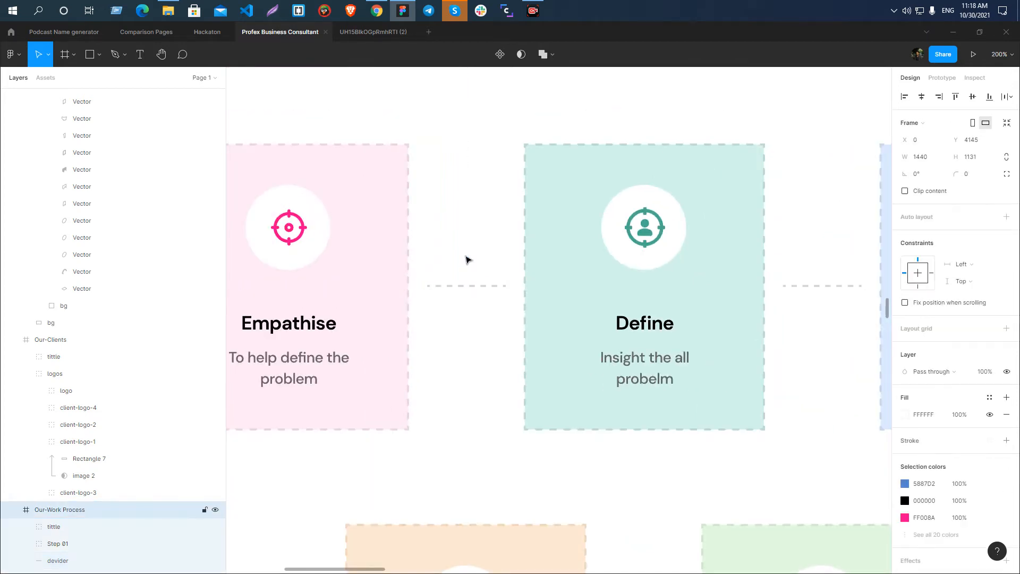
pyautogui.click(464, 288)
pyautogui.click(463, 239)
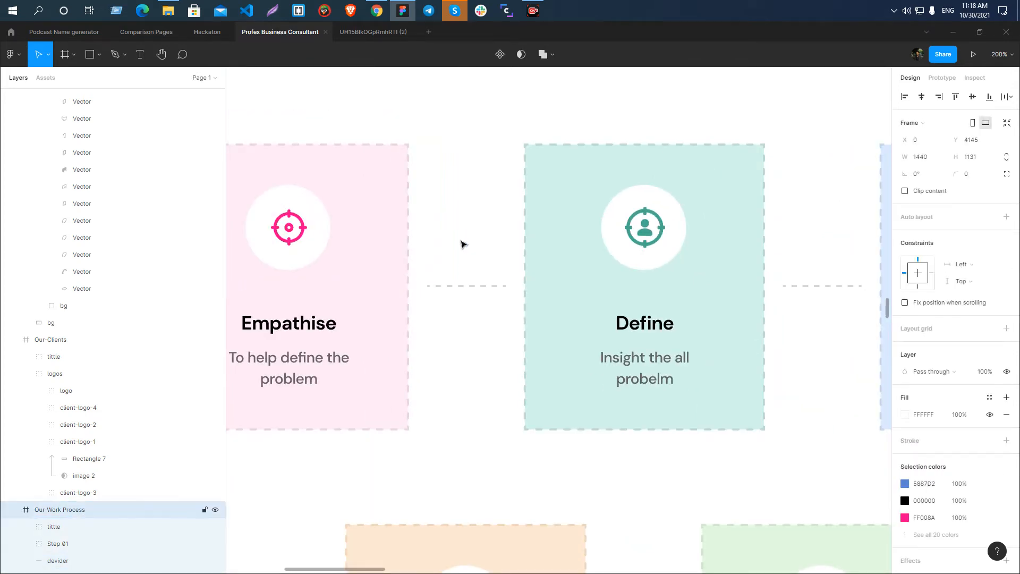
pyautogui.click(467, 287)
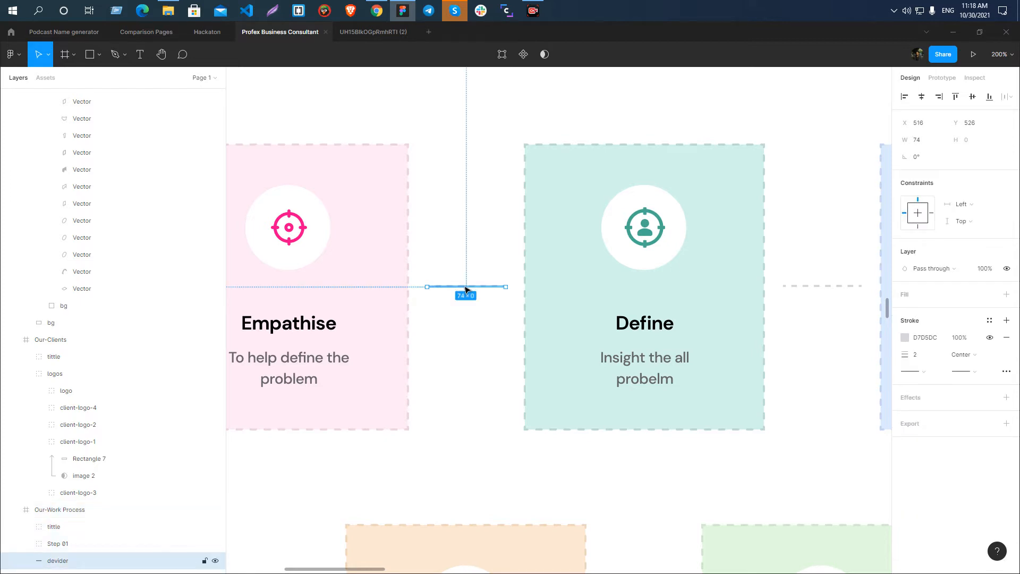
pyautogui.click(467, 303)
pyautogui.click(465, 288)
pyautogui.click(470, 238)
pyautogui.scroll(3, 444, 303)
pyautogui.click(483, 261)
pyautogui.scroll(-5, 485, 266)
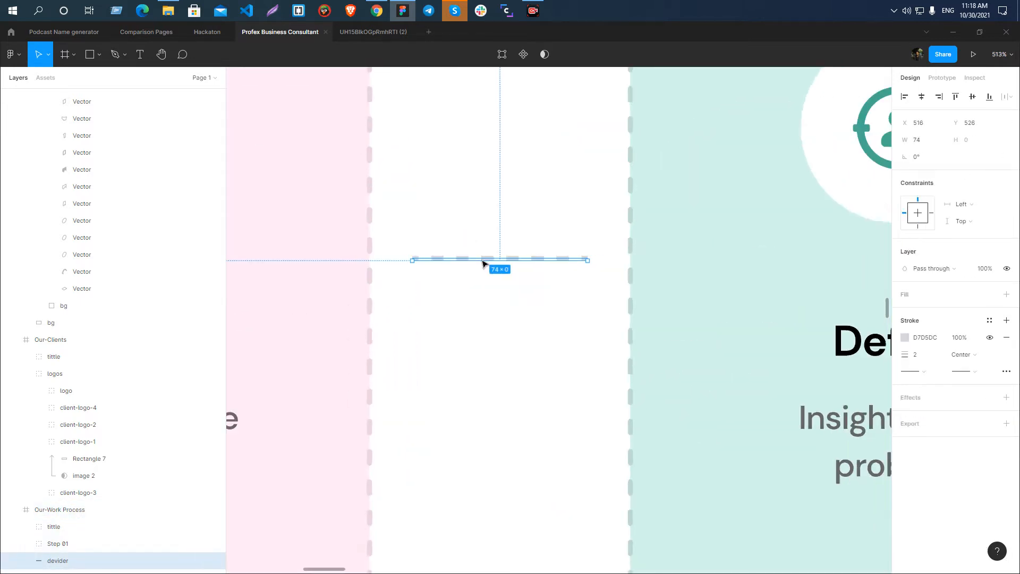
pyautogui.scroll(4, 482, 261)
pyautogui.scroll(-4, 484, 262)
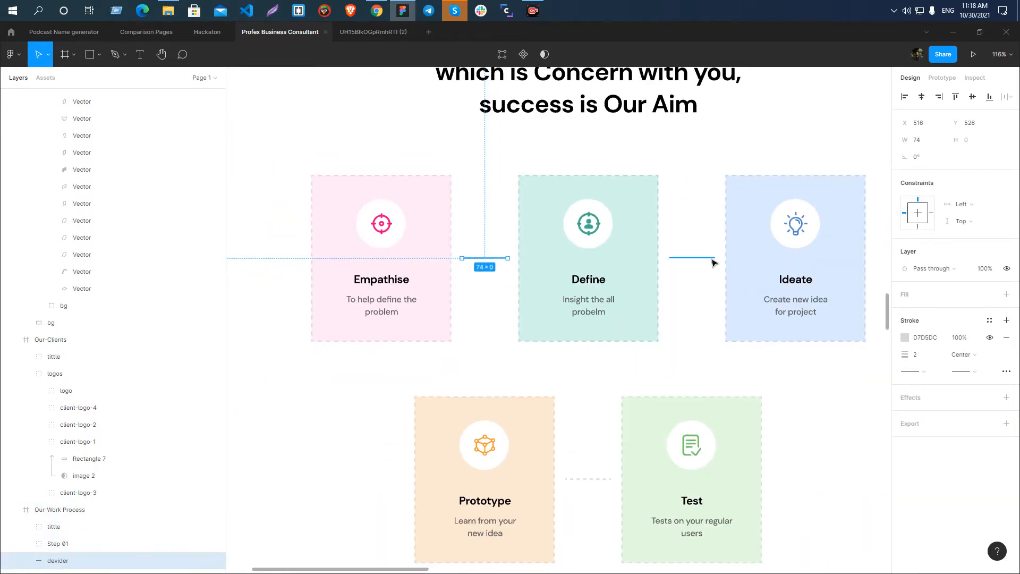
# Compare the divider between the Define and Ideate cards with the one between Empathise and Define.
pyautogui.scroll(5, 699, 260)
pyautogui.click(698, 260)
pyautogui.scroll(-5, 699, 259)
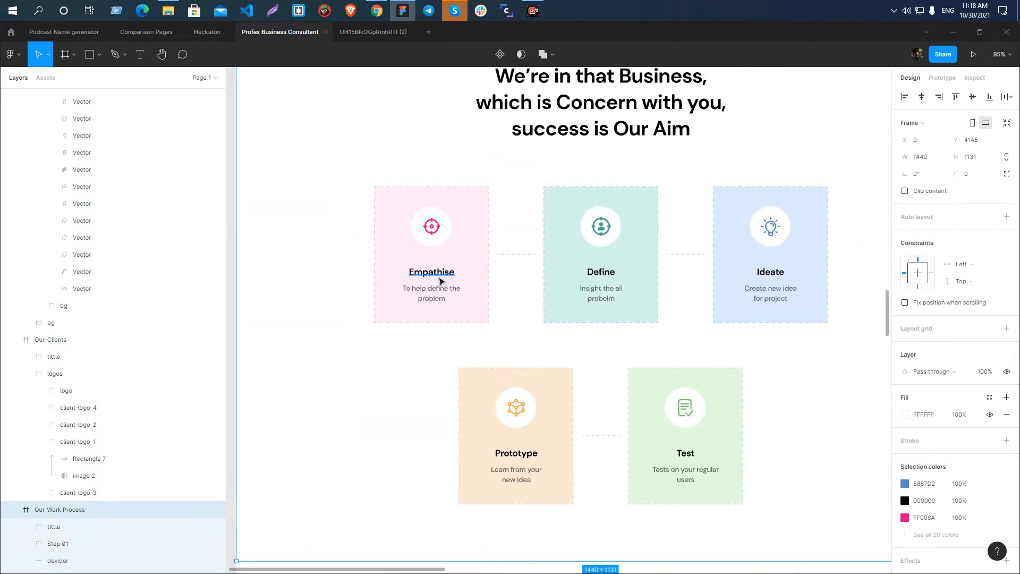
pyautogui.click(511, 256)
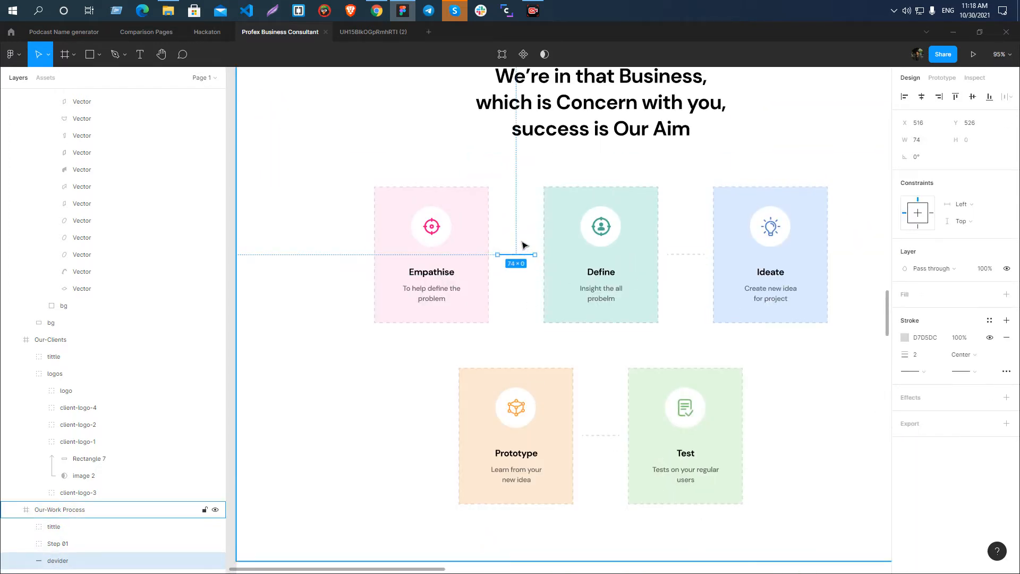
pyautogui.scroll(5, 525, 243)
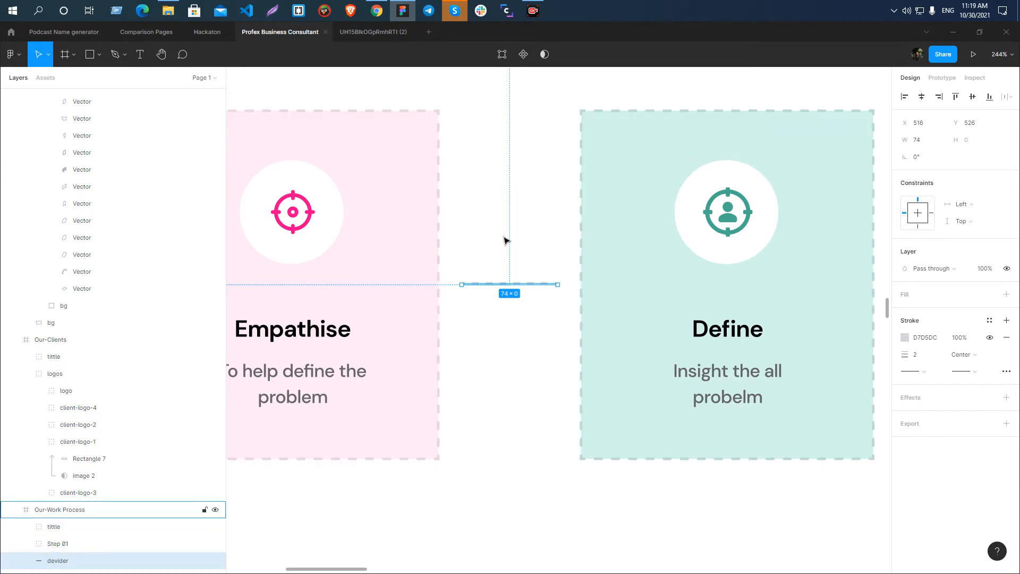
pyautogui.click(509, 304)
pyautogui.scroll(3, 512, 281)
pyautogui.click(503, 269)
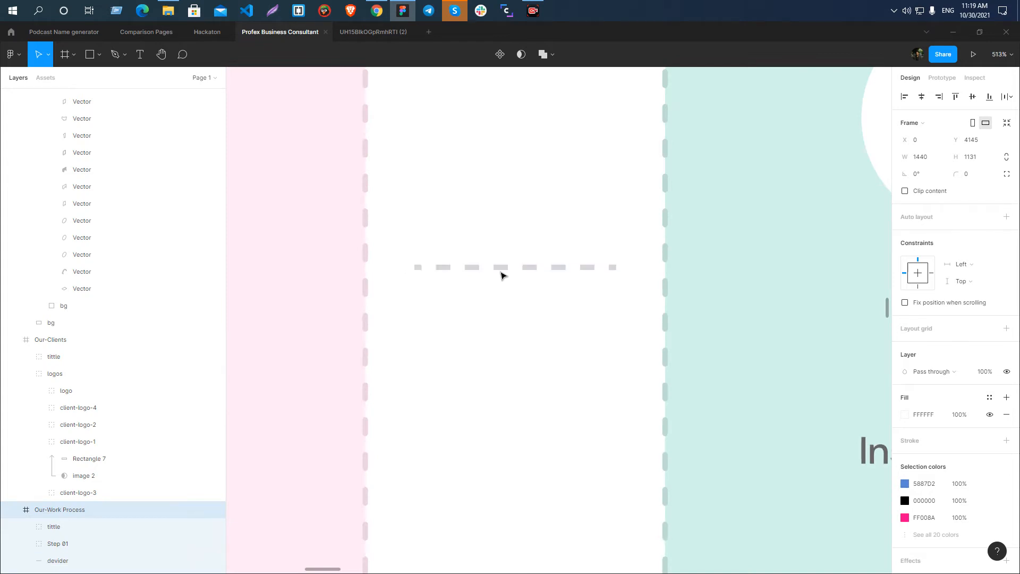
pyautogui.scroll(-8, 518, 240)
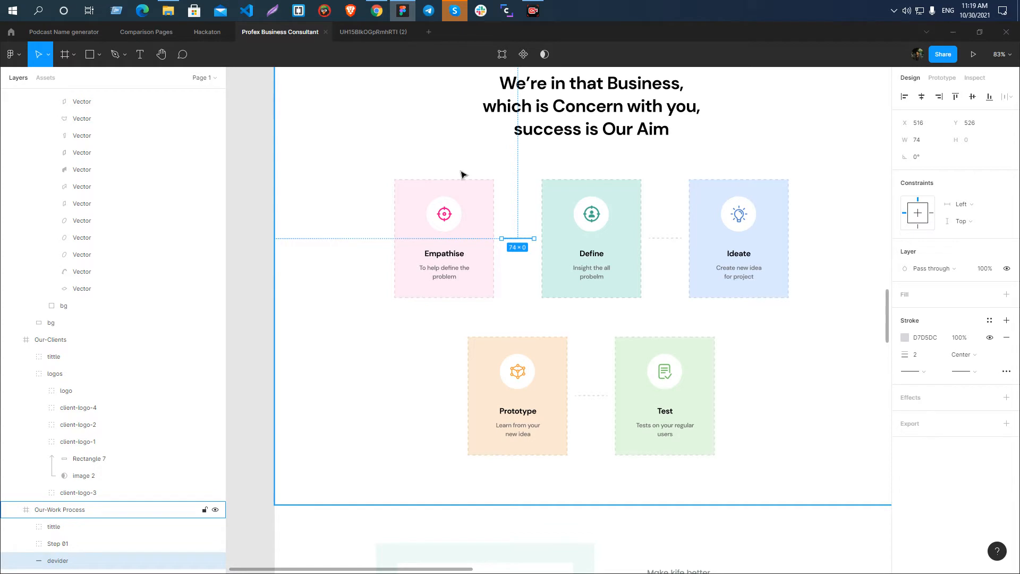
# Rename the divider layer between the Empathise and Define cards as card-divider.
pyautogui.scroll(3, 526, 250)
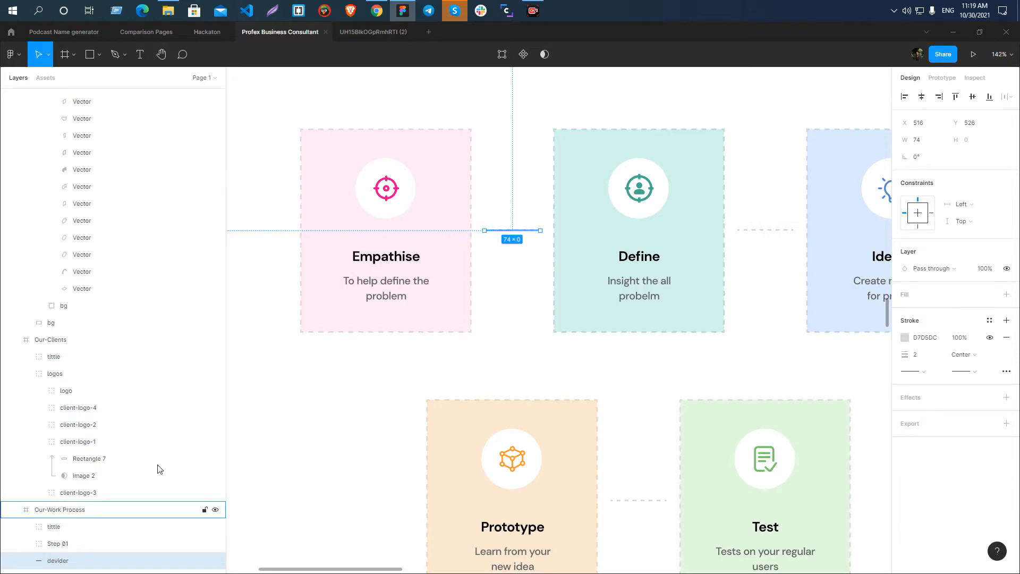
pyautogui.scroll(-7, 74, 264)
pyautogui.doubleClick(59, 190)
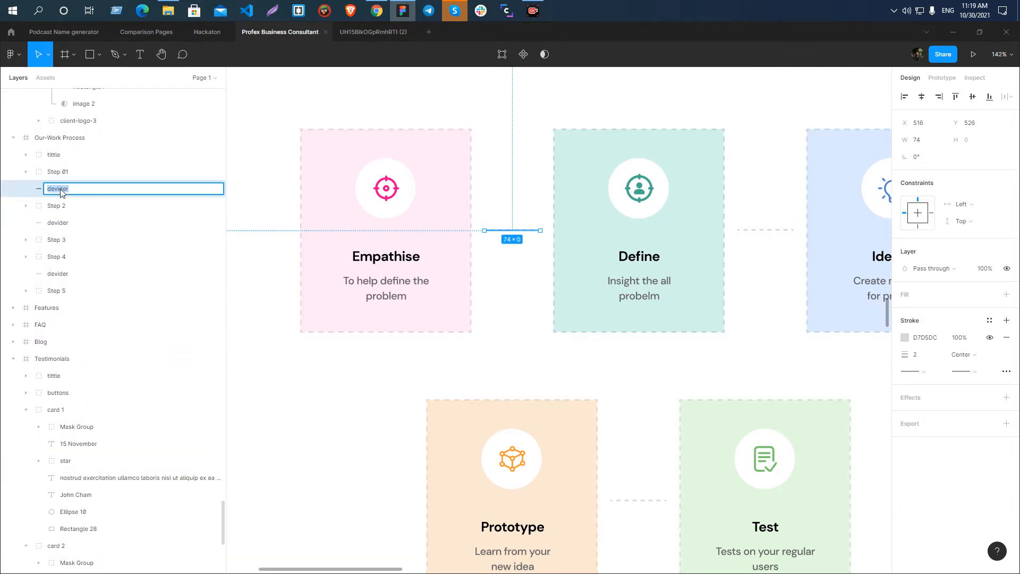
pyautogui.write('card-di')
pyautogui.press('Return')
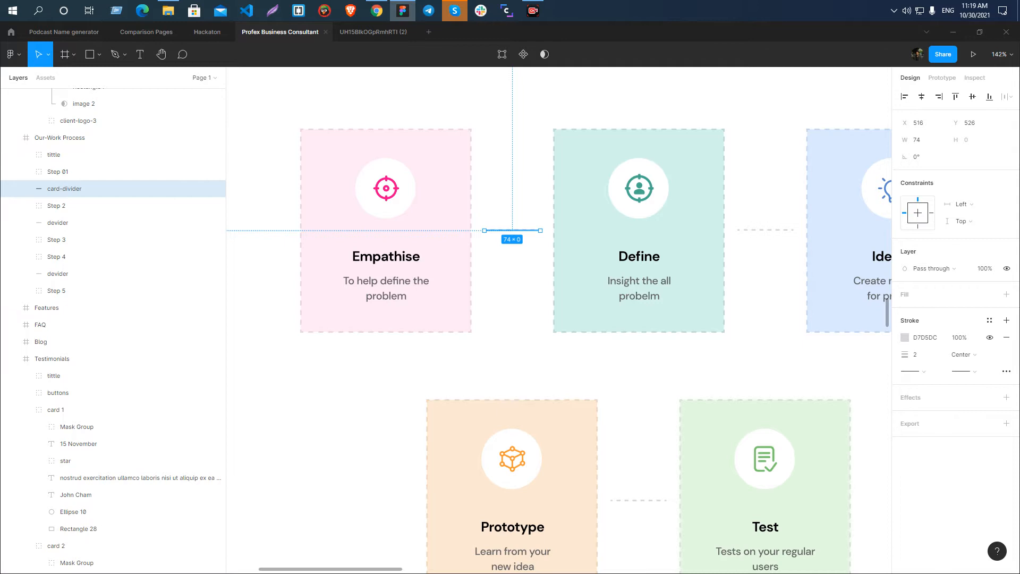
# Examine the card-divider line up close and its place between the surrounding step cards.
pyautogui.scroll(3, 518, 226)
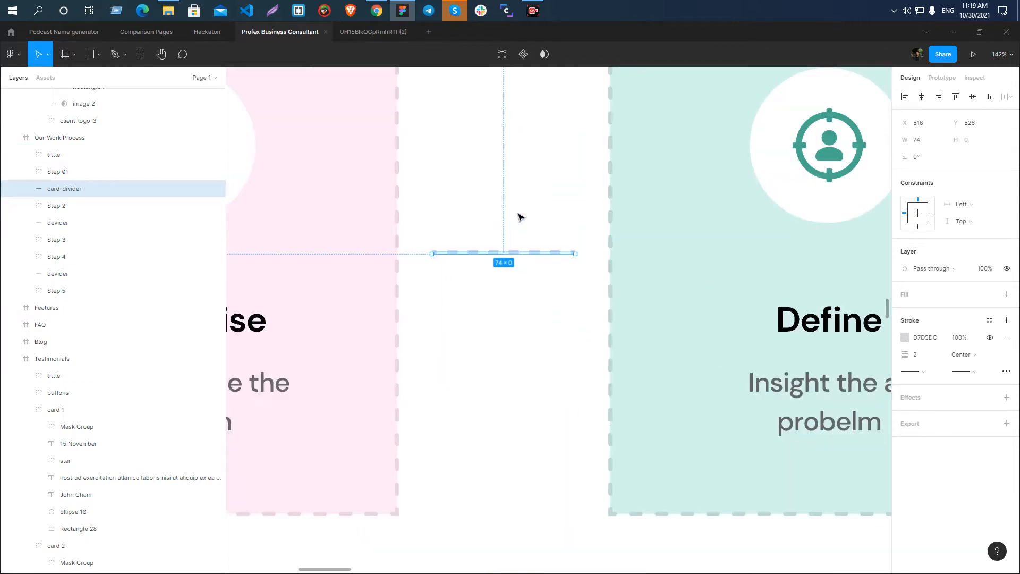
pyautogui.click(464, 214)
pyautogui.scroll(-2, 473, 218)
pyautogui.click(484, 231)
pyautogui.click(488, 175)
pyautogui.click(489, 231)
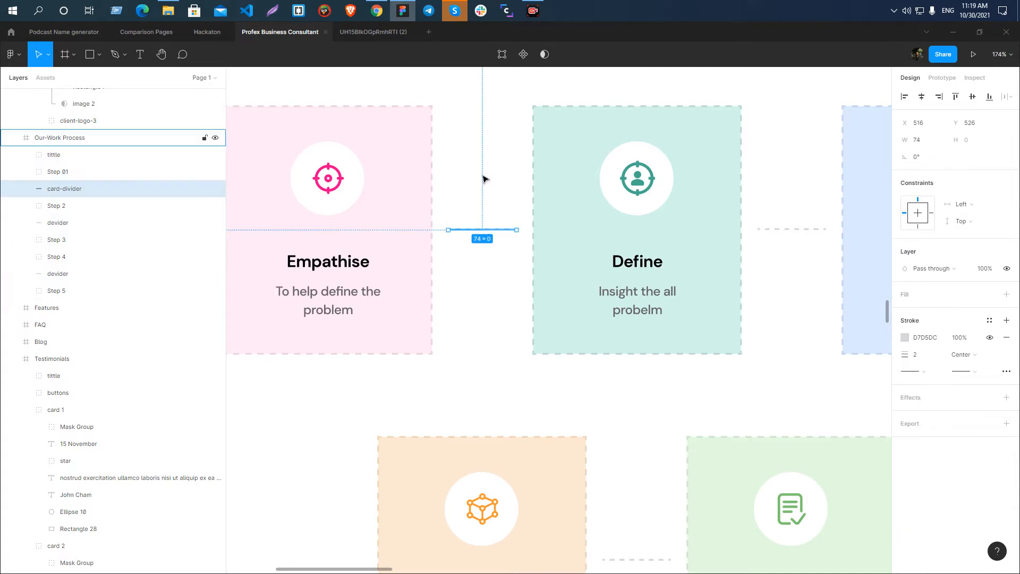
pyautogui.click(474, 218)
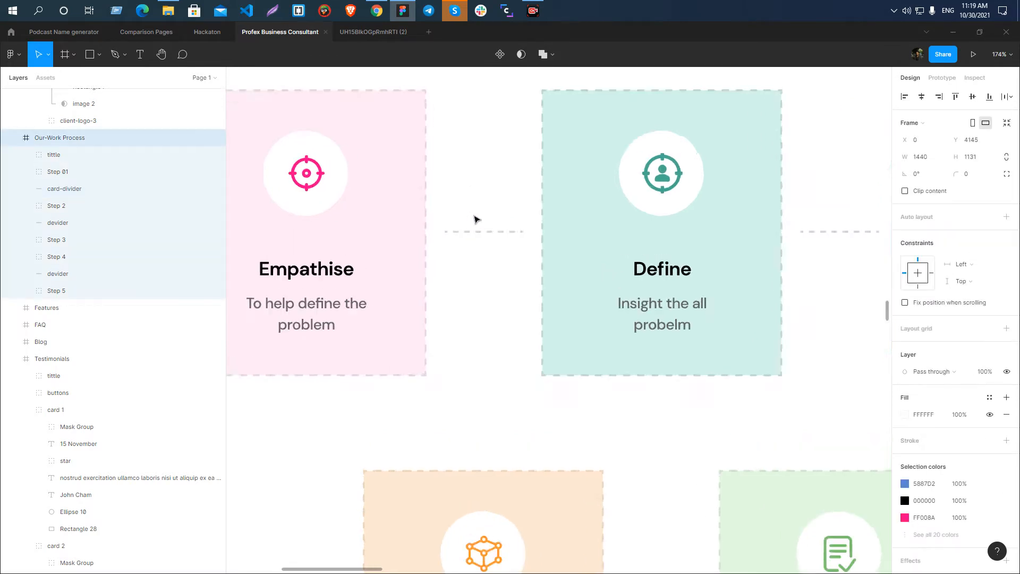
pyautogui.scroll(3, 473, 217)
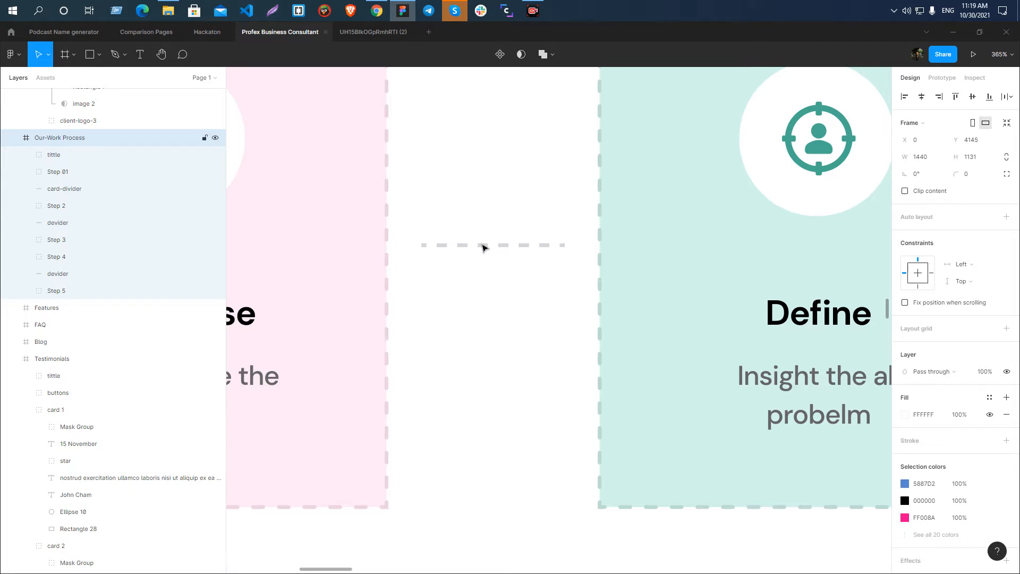
pyautogui.scroll(-5, 466, 243)
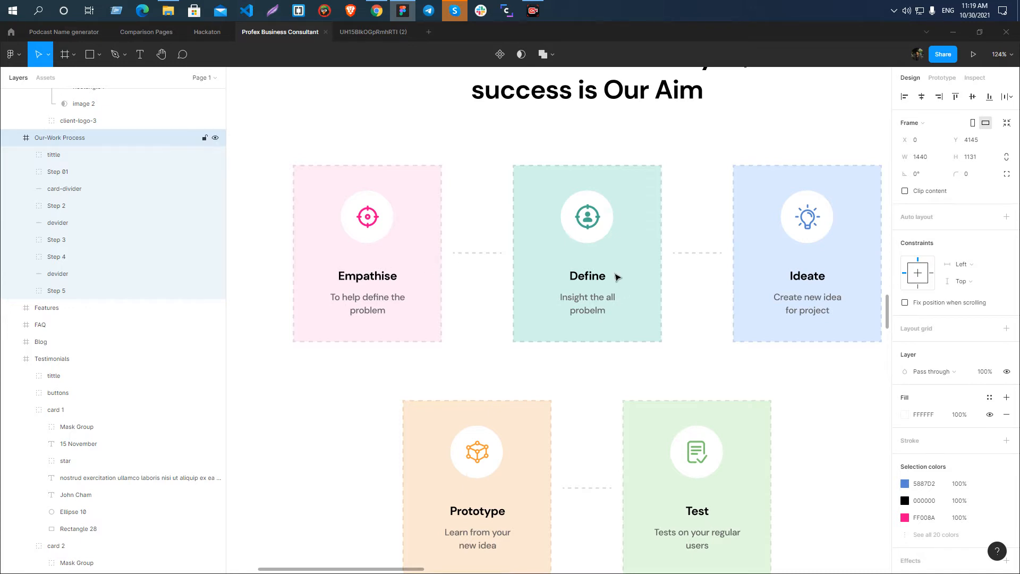
# Export the card-divider line as SVG into the Profex Business Consultant Landing folder.
pyautogui.click(474, 253)
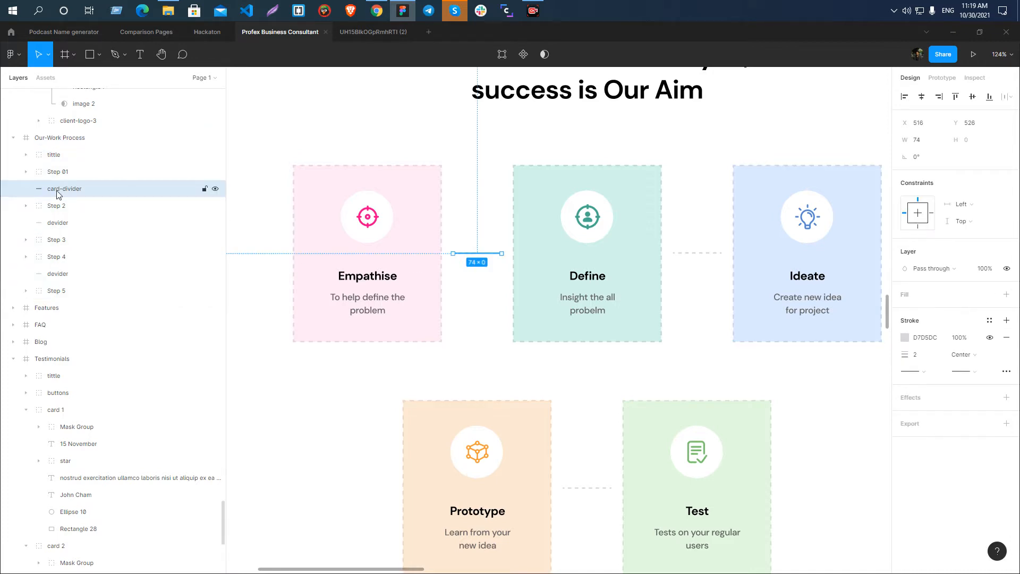
pyautogui.click(1006, 423)
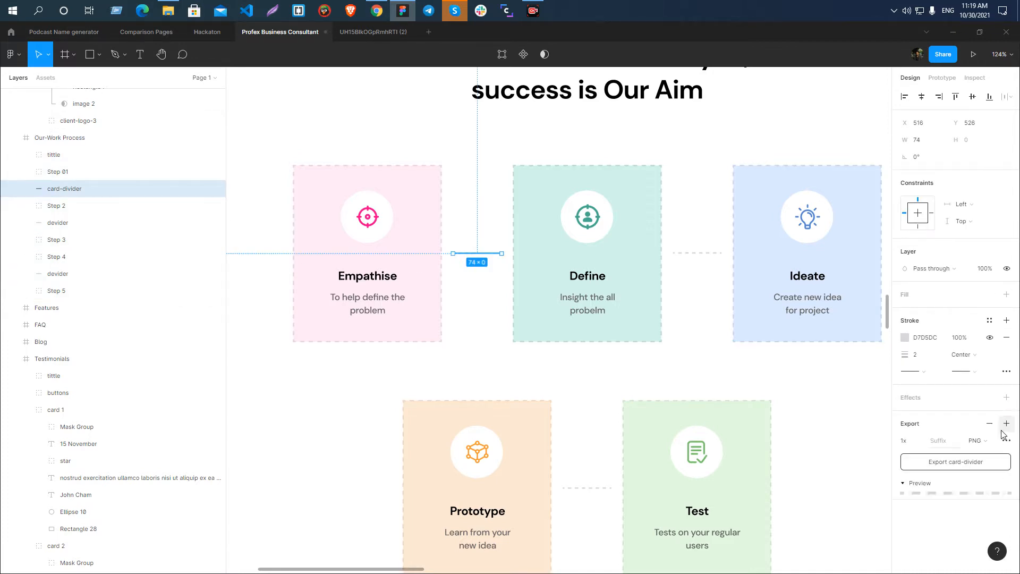
pyautogui.click(986, 440)
pyautogui.click(987, 466)
pyautogui.click(981, 462)
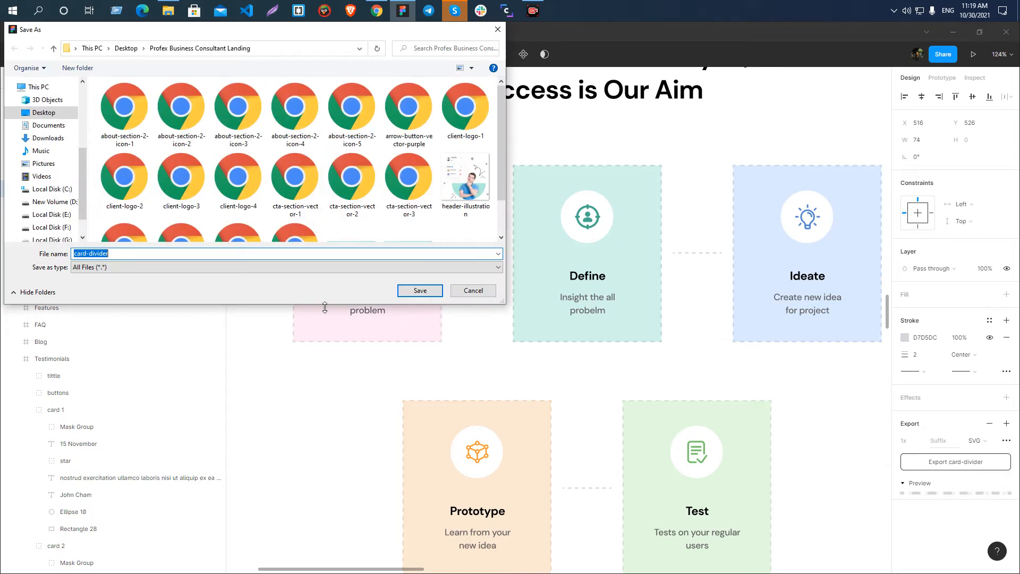
pyautogui.click(420, 290)
# Review the five step cards and the heading of the Our-Work Process section.
pyautogui.scroll(-3, 414, 287)
pyautogui.scroll(5, 508, 321)
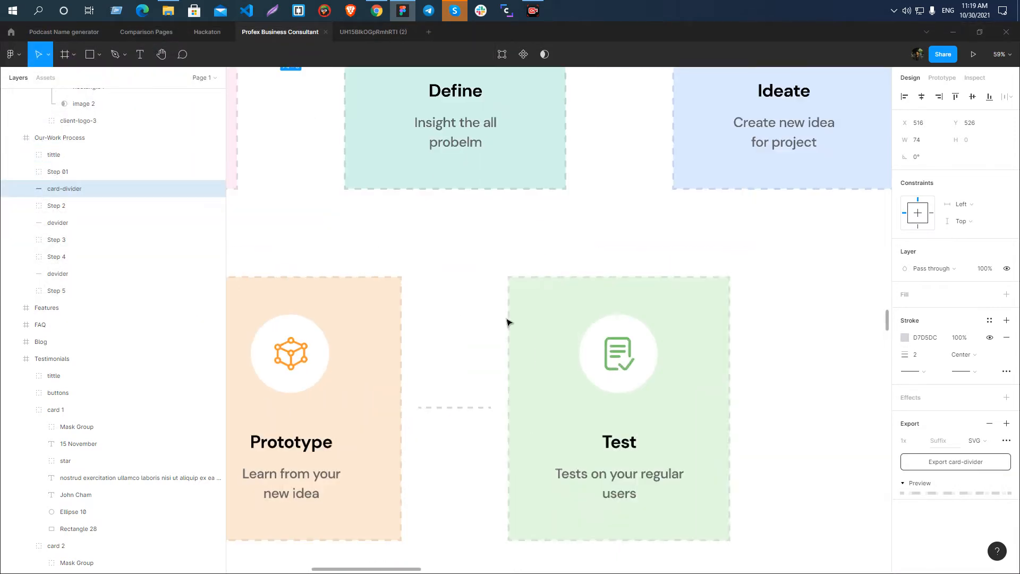
pyautogui.scroll(-5, 468, 270)
pyautogui.scroll(2, 508, 318)
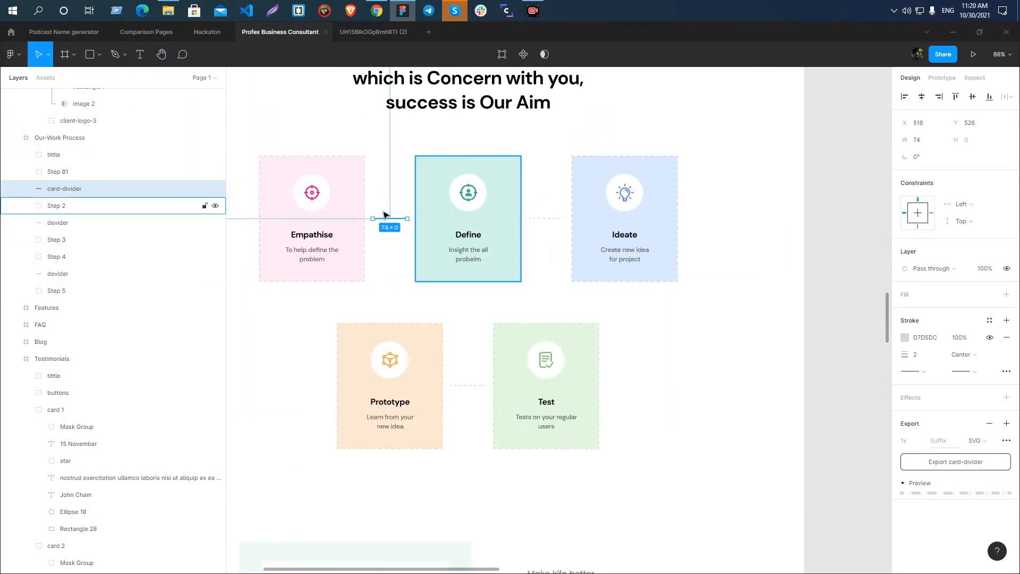
pyautogui.scroll(-4, 698, 216)
pyautogui.scroll(1, 558, 212)
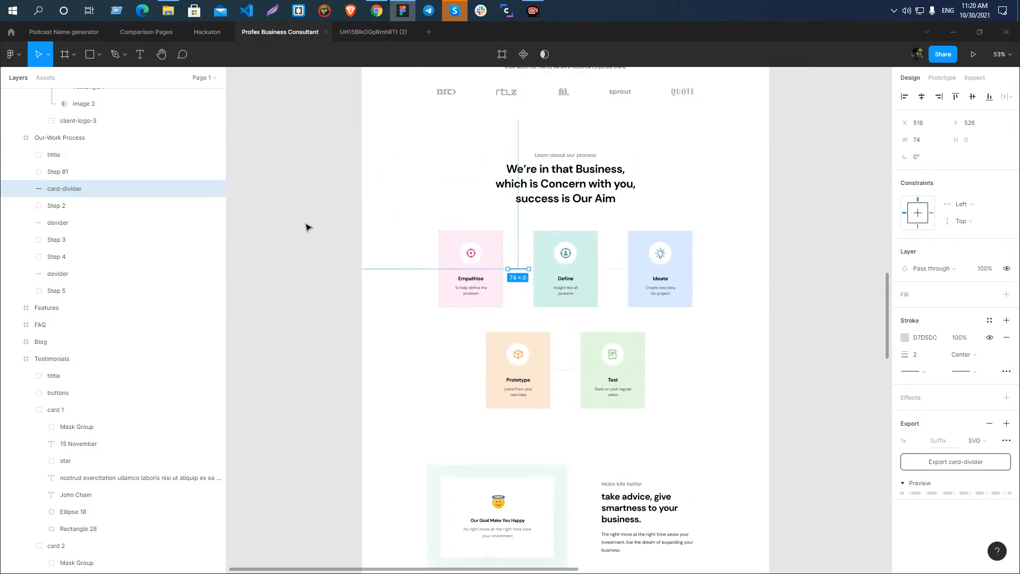
pyautogui.scroll(3, 572, 194)
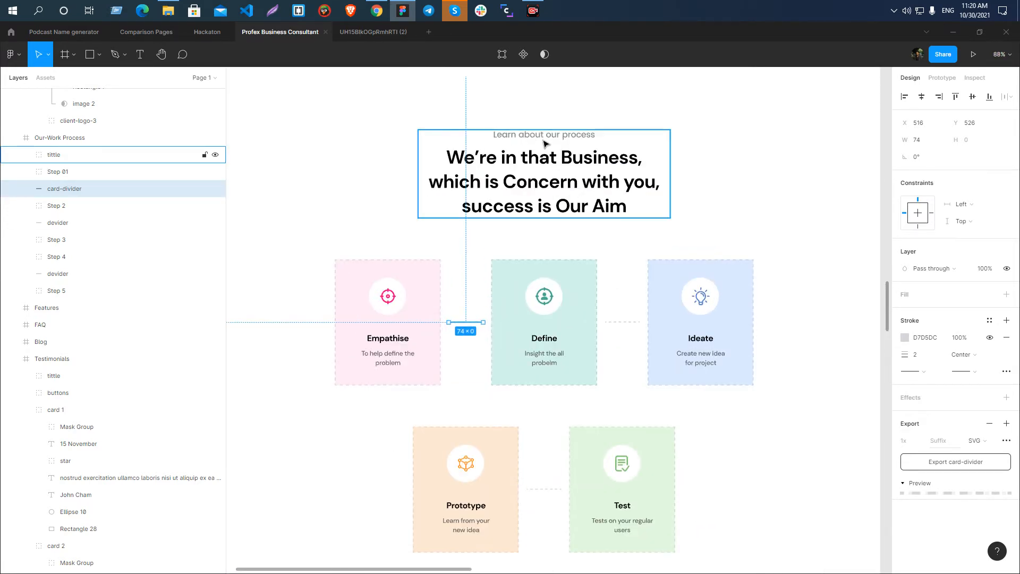
# Rename the icon frame inside the Empathise card as process-icon-1.
pyautogui.scroll(-4, 546, 234)
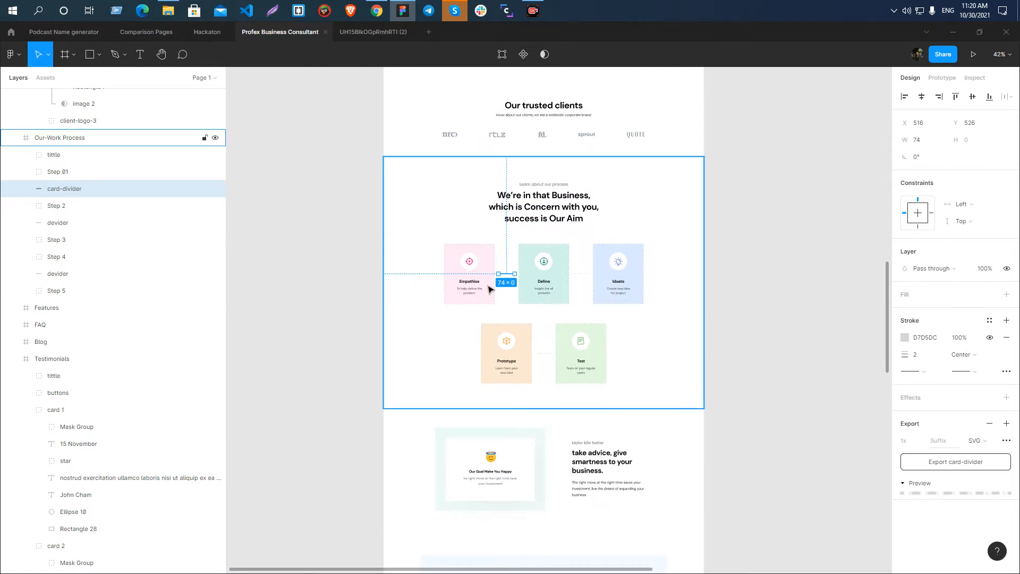
pyautogui.scroll(5, 462, 300)
pyautogui.scroll(2, 450, 287)
pyautogui.click(450, 287)
pyautogui.doubleClick(411, 223)
pyautogui.doubleClick(411, 223)
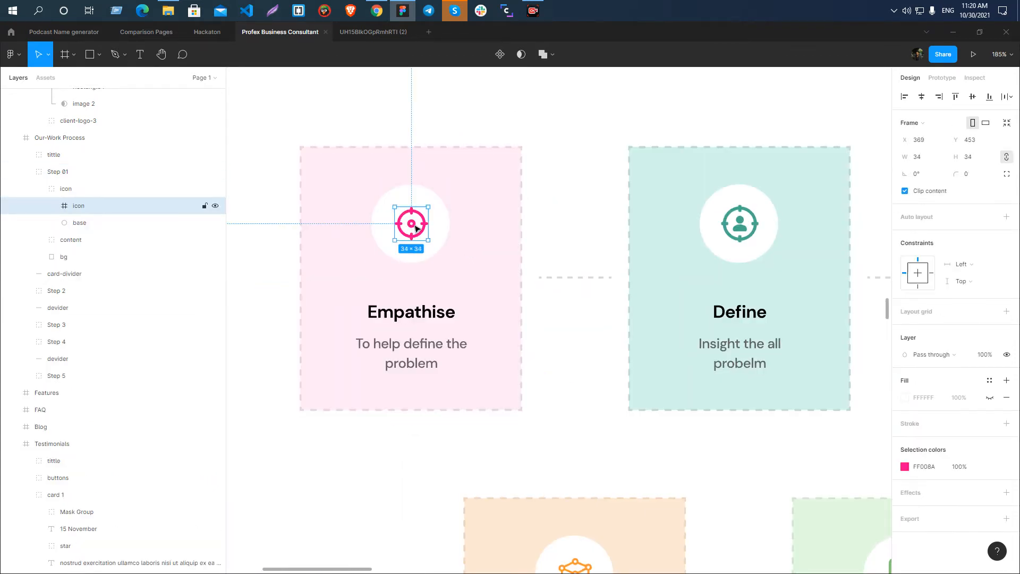
pyautogui.doubleClick(114, 209)
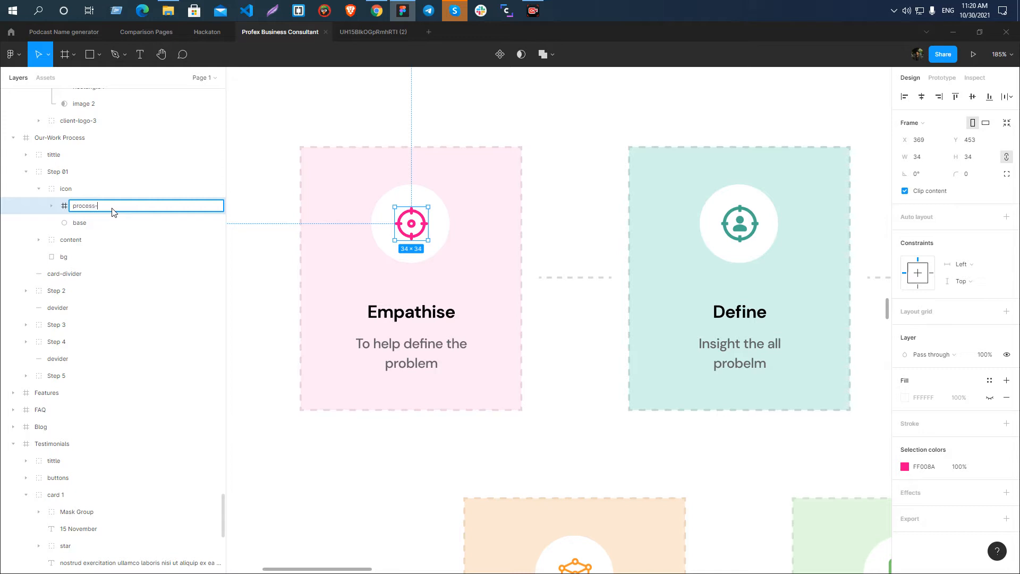
pyautogui.press('Return')
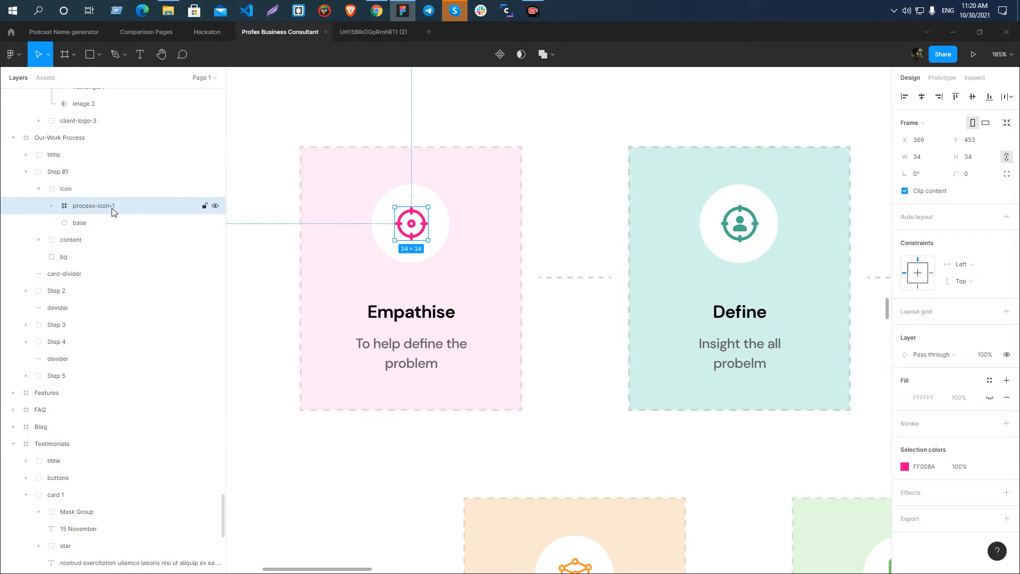
# Rename the icon frame inside the Define card as process-icon-2, leaving out its white base circle.
pyautogui.click(740, 234)
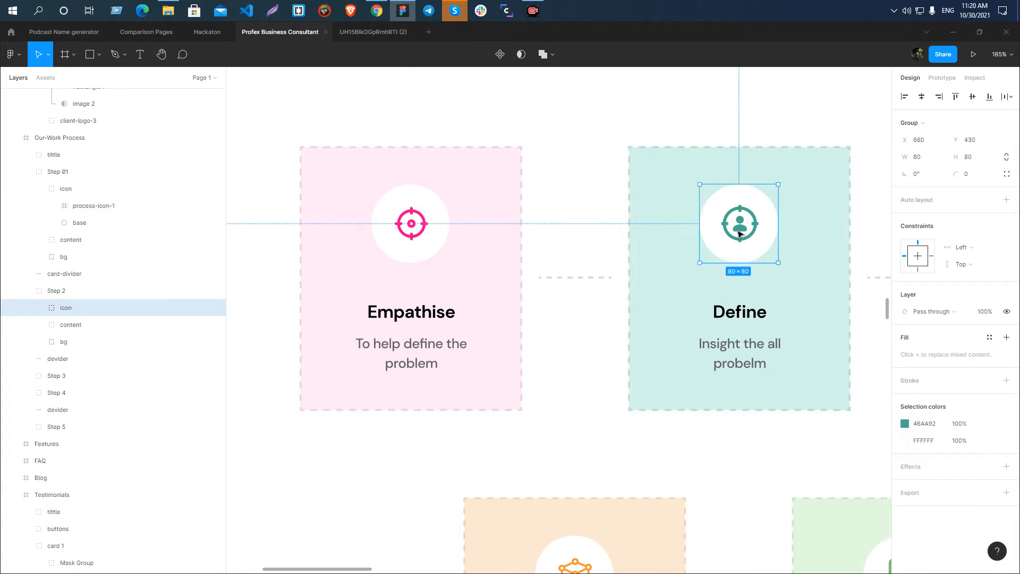
pyautogui.doubleClick(739, 234)
pyautogui.click(85, 325)
pyautogui.click(51, 324)
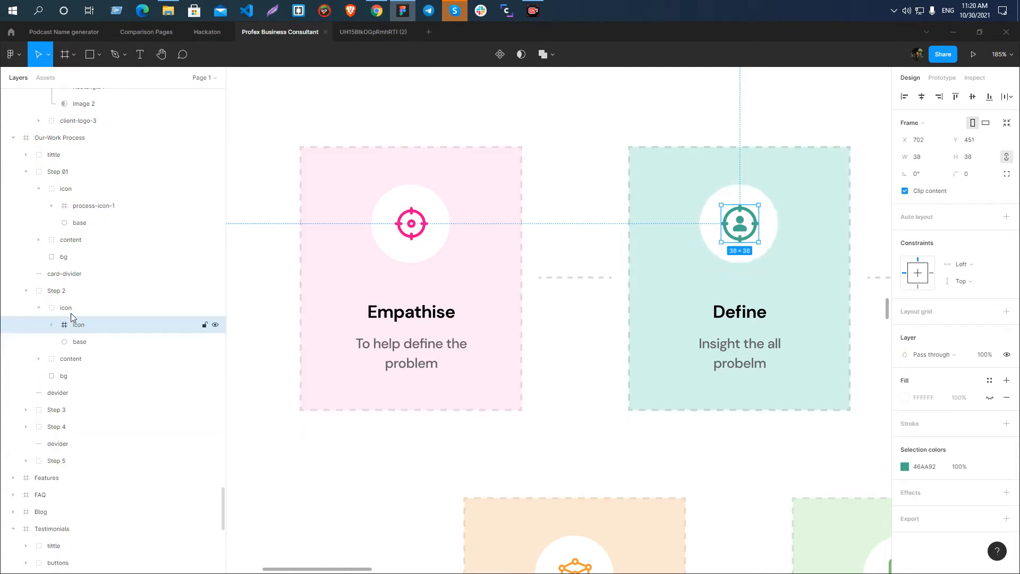
pyautogui.click(66, 308)
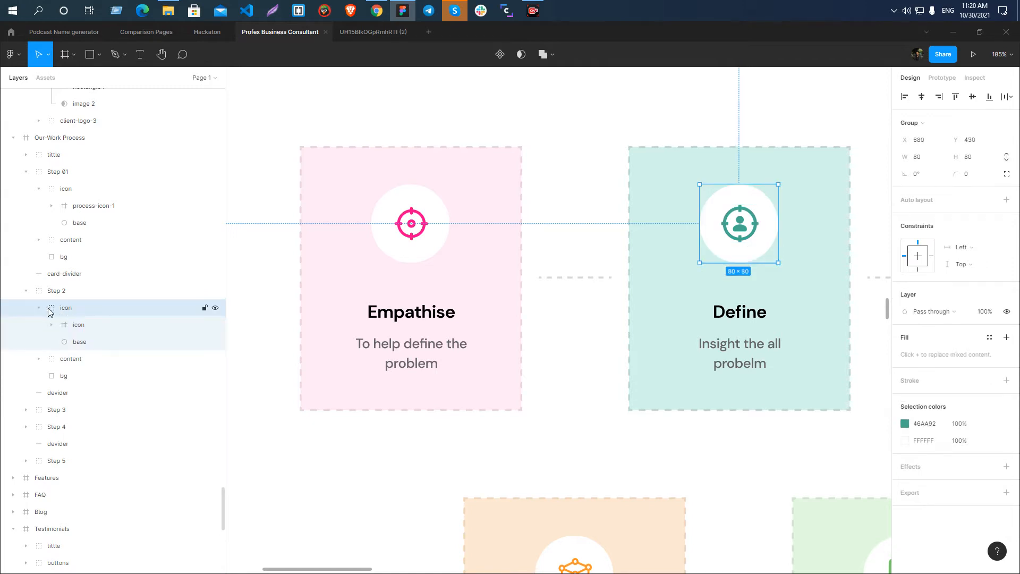
pyautogui.click(69, 325)
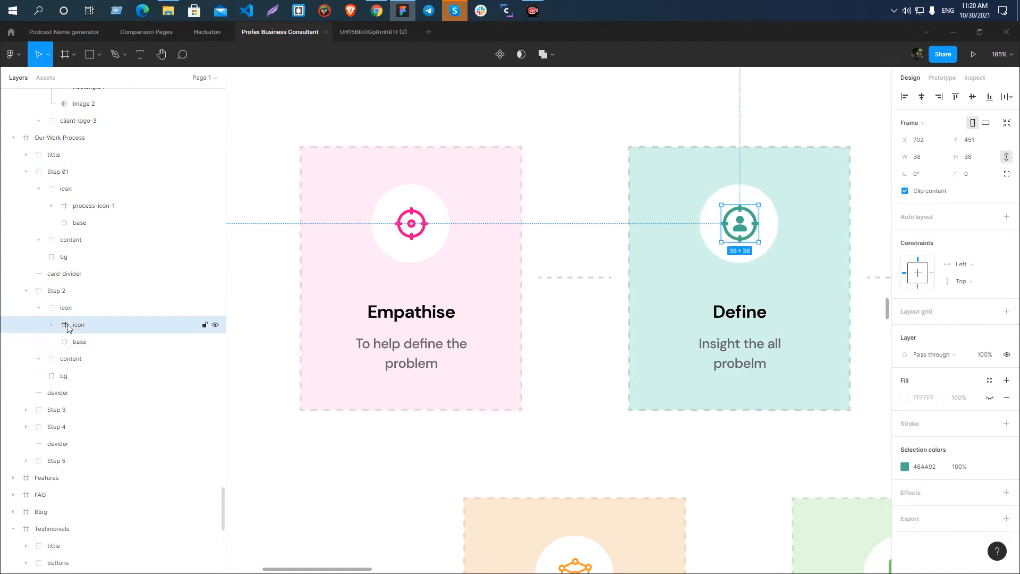
pyautogui.doubleClick(107, 329)
pyautogui.write('process-icon-1')
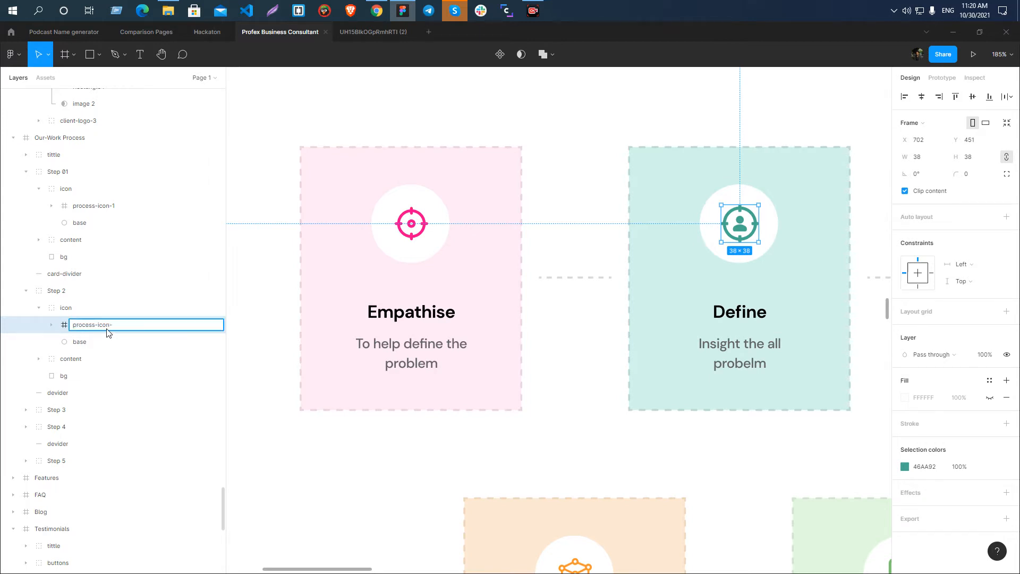
pyautogui.write('2')
pyautogui.press('Return')
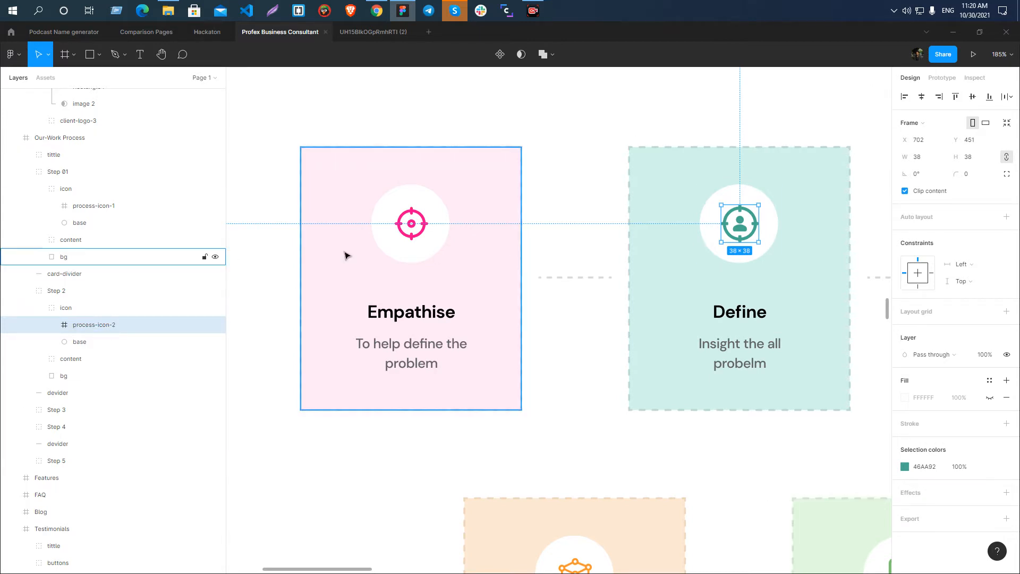
# Rename the light bulb icon frame inside the Ideate card as process-icon-3.
pyautogui.scroll(-5, 290, 242)
pyautogui.scroll(5, 595, 237)
pyautogui.scroll(3, 594, 245)
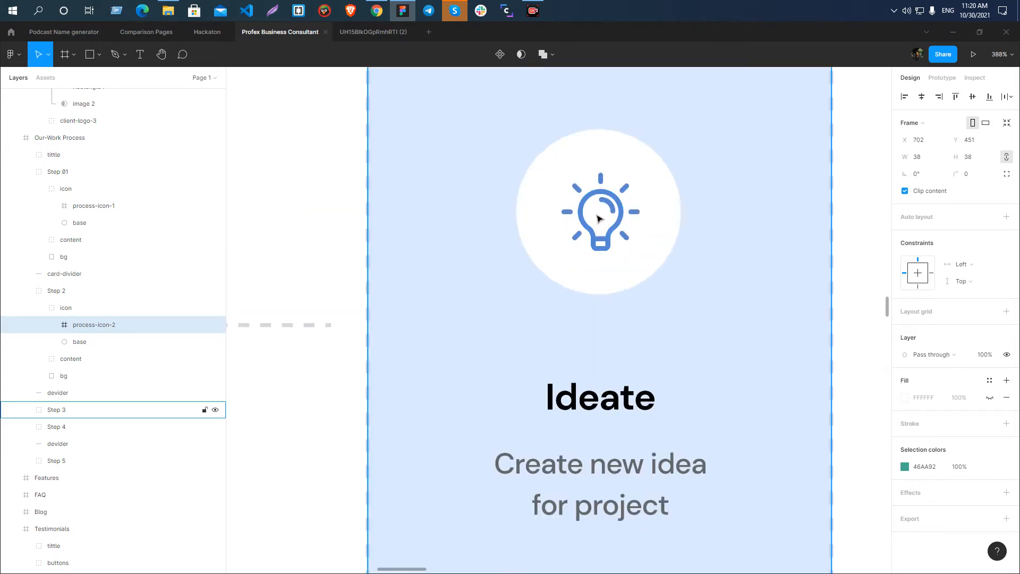
pyautogui.doubleClick(598, 217)
pyautogui.doubleClick(603, 217)
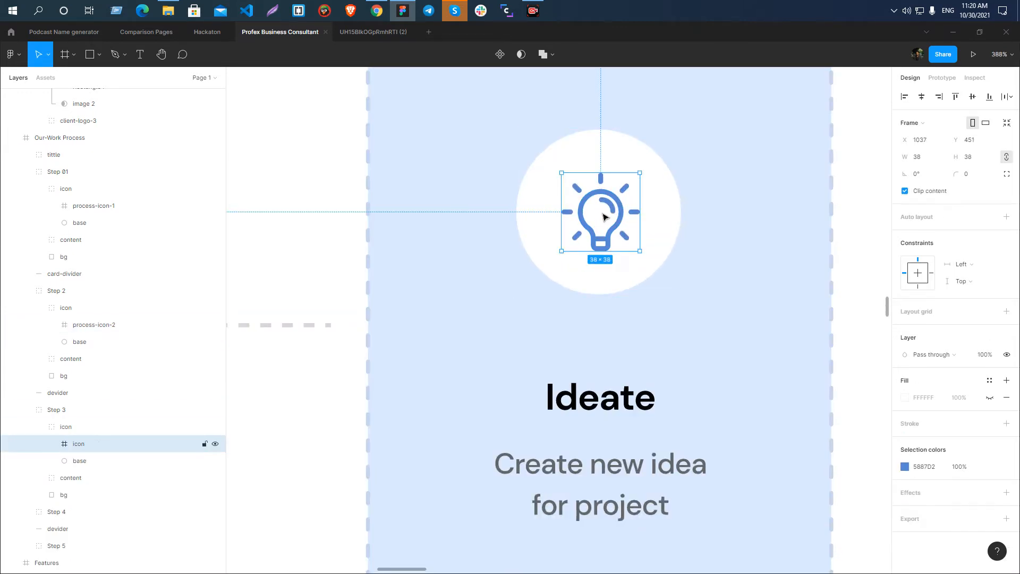
pyautogui.doubleClick(75, 446)
pyautogui.write('process-icon-1')
pyautogui.press('Return')
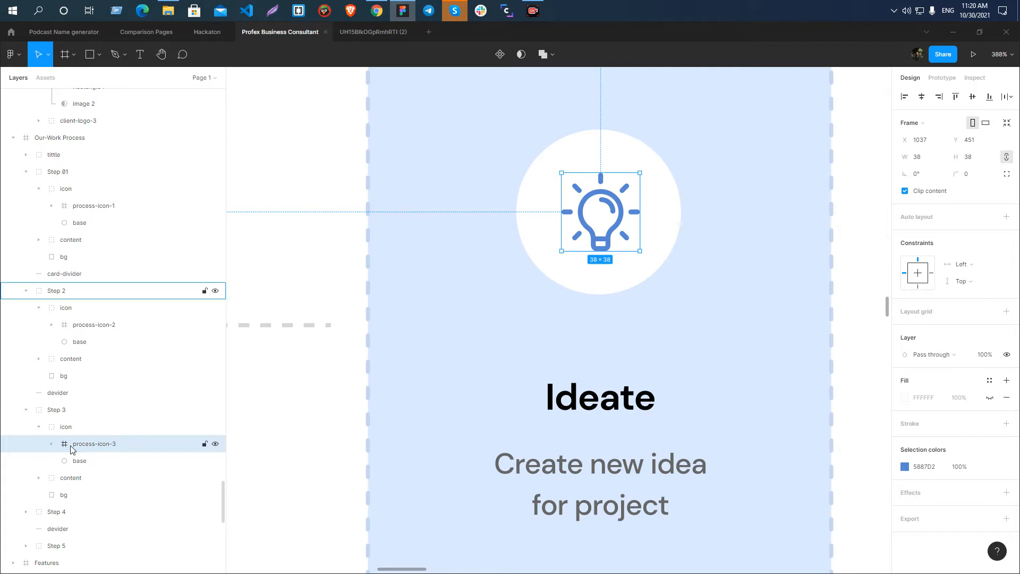
# Copy the Prototype card's cube icon frame as SVG code.
pyautogui.scroll(-6, 520, 221)
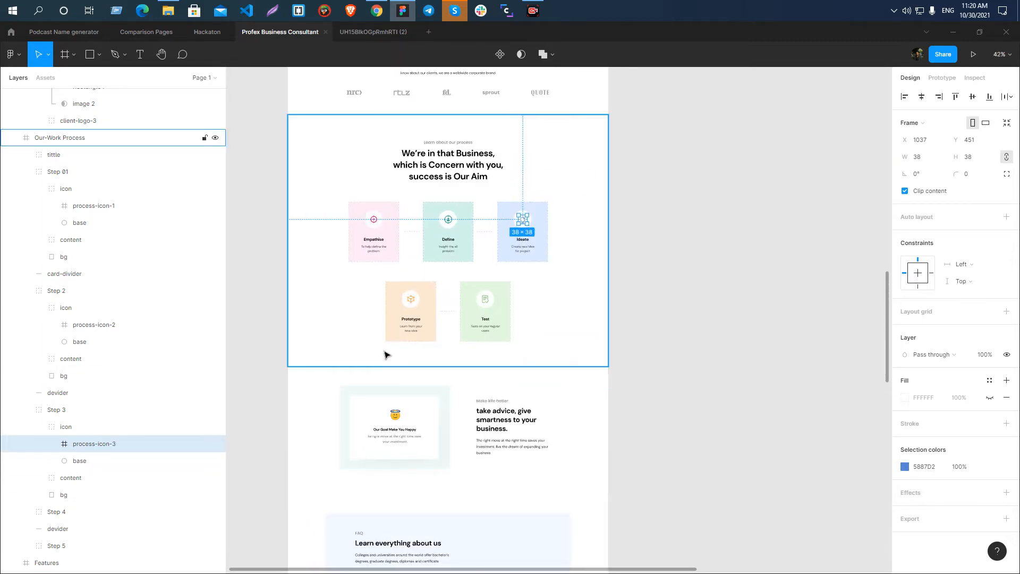
pyautogui.scroll(4, 387, 353)
pyautogui.click(456, 220)
pyautogui.doubleClick(456, 219)
pyautogui.doubleClick(455, 219)
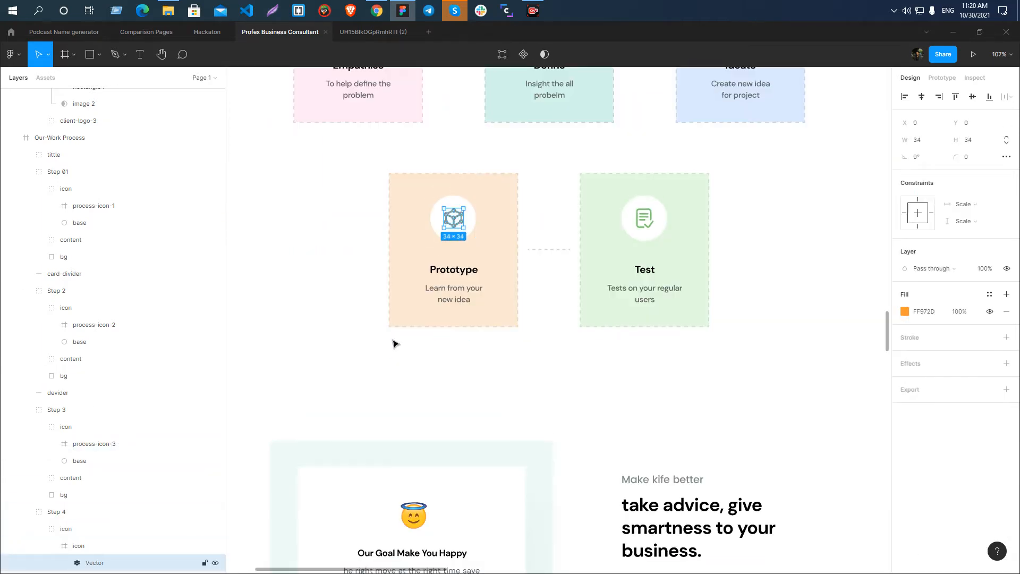
pyautogui.click(319, 286)
pyautogui.scroll(3, 456, 220)
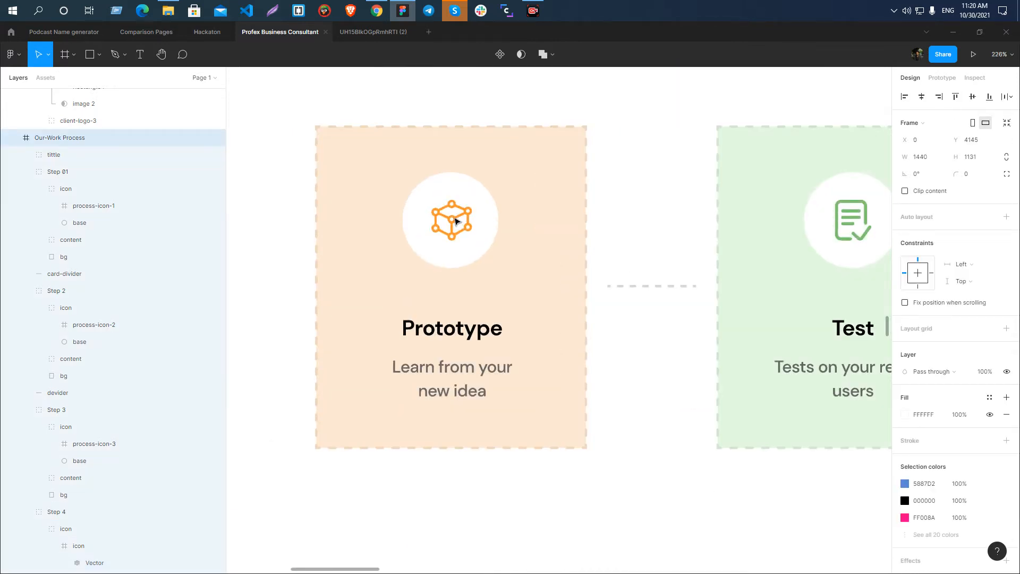
pyautogui.scroll(-5, 456, 221)
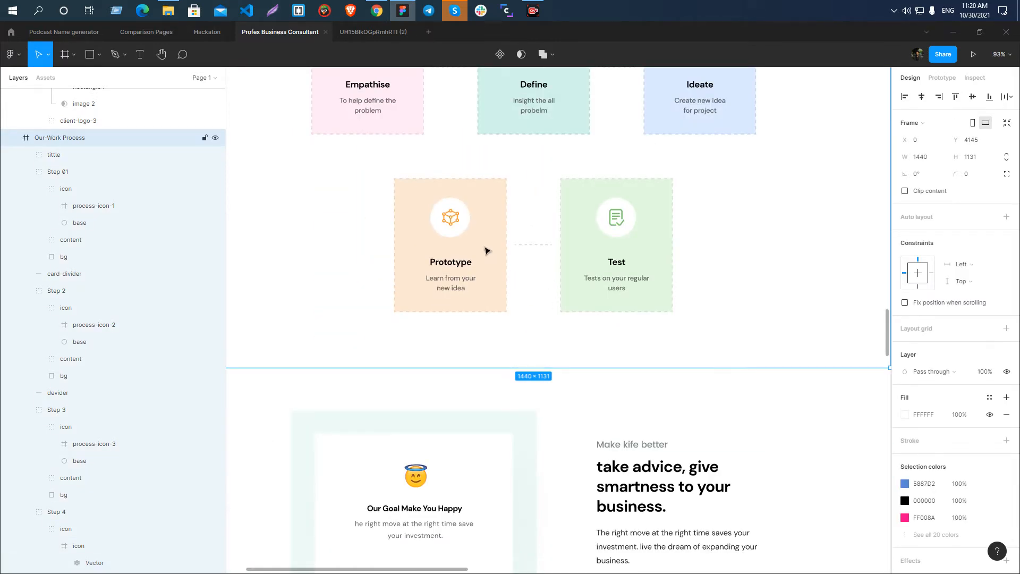
pyautogui.scroll(4, 449, 221)
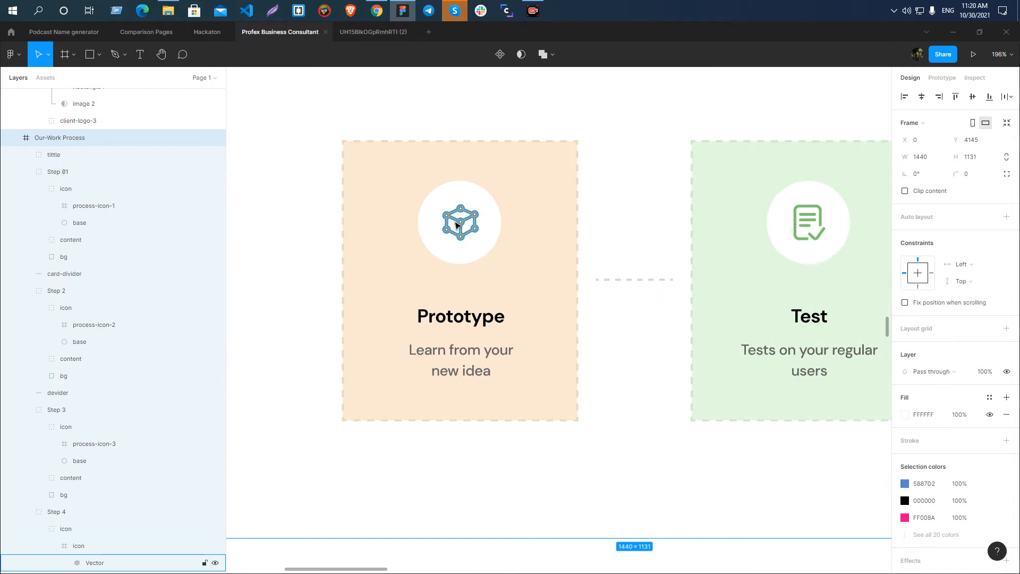
pyautogui.click(458, 224)
pyautogui.rightClick(460, 223)
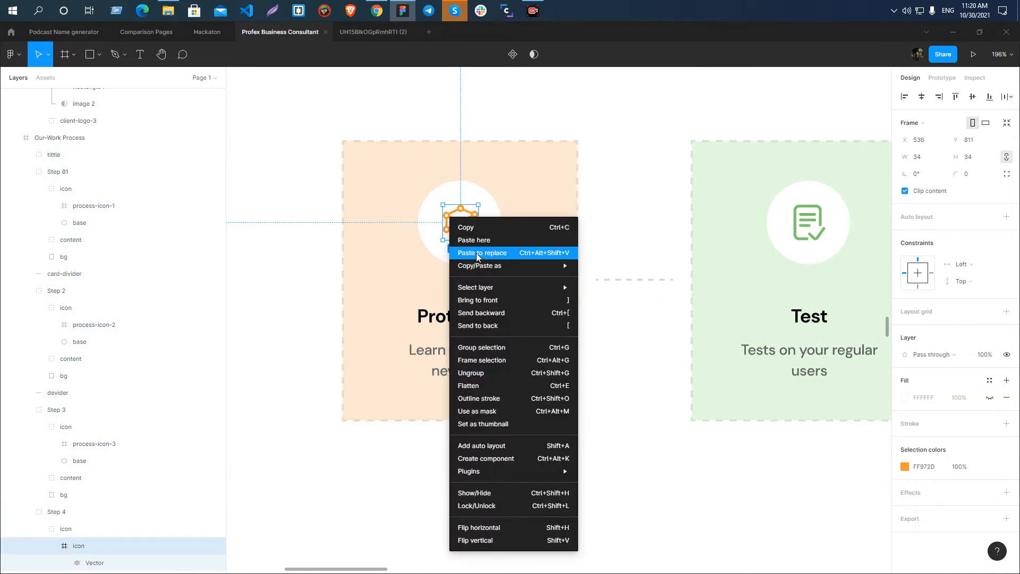
pyautogui.moveTo(477, 264)
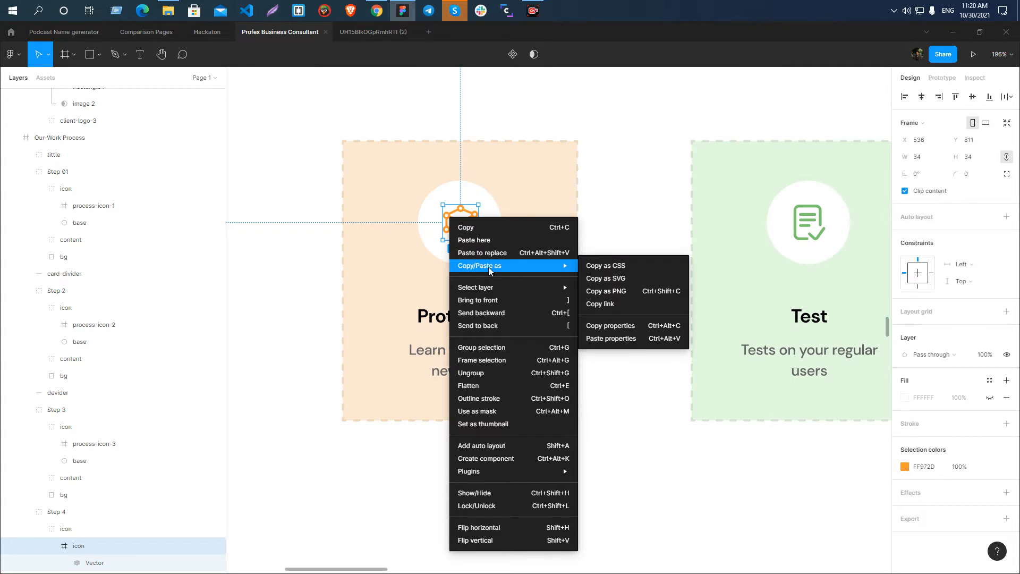
pyautogui.click(623, 281)
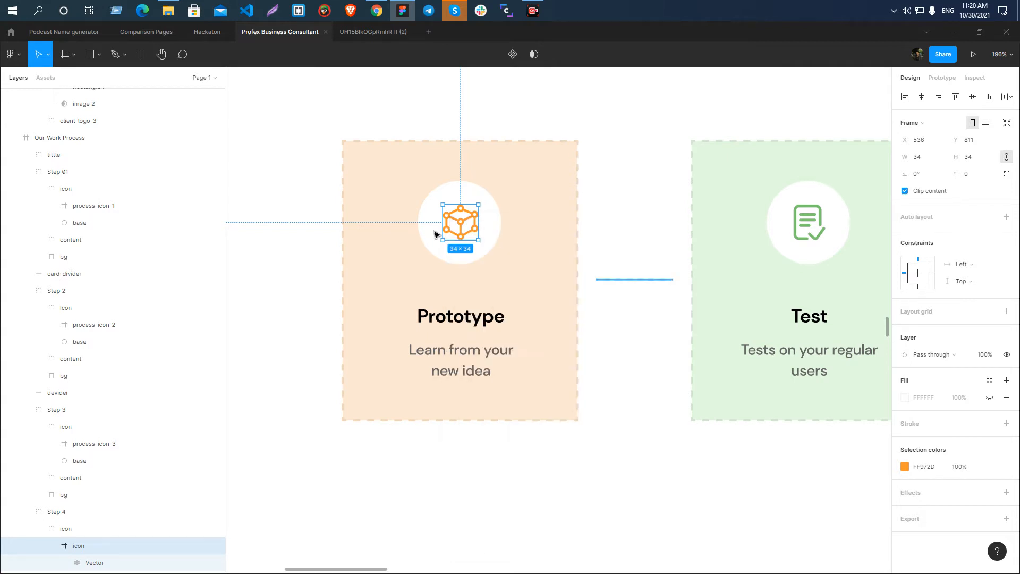
# Paste the copied SVG code into a new text box of about 1133 × 767 on the empty canvas beside the landing page.
pyautogui.scroll(-10, 342, 191)
pyautogui.click(653, 246)
pyautogui.press('t')
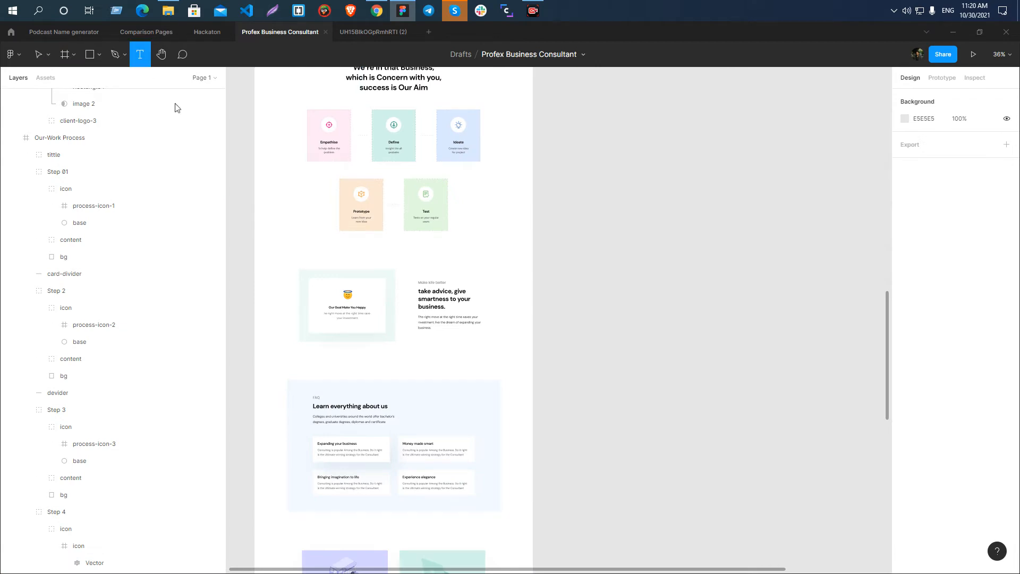
pyautogui.moveTo(622, 168); pyautogui.dragTo(840, 317)
pyautogui.hotkey('ctrl', 'v')
pyautogui.press('Escape')
pyautogui.hotkey('shift', '2')
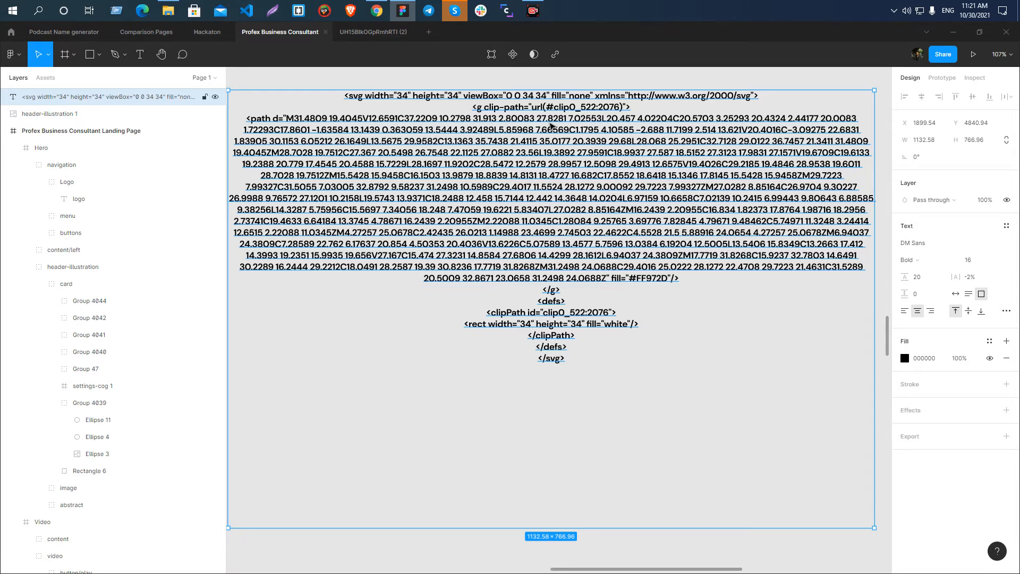
# Delete the text box holding the pasted SVG code from the canvas.
pyautogui.scroll(-6, 540, 179)
pyautogui.click(727, 155)
pyautogui.click(593, 151)
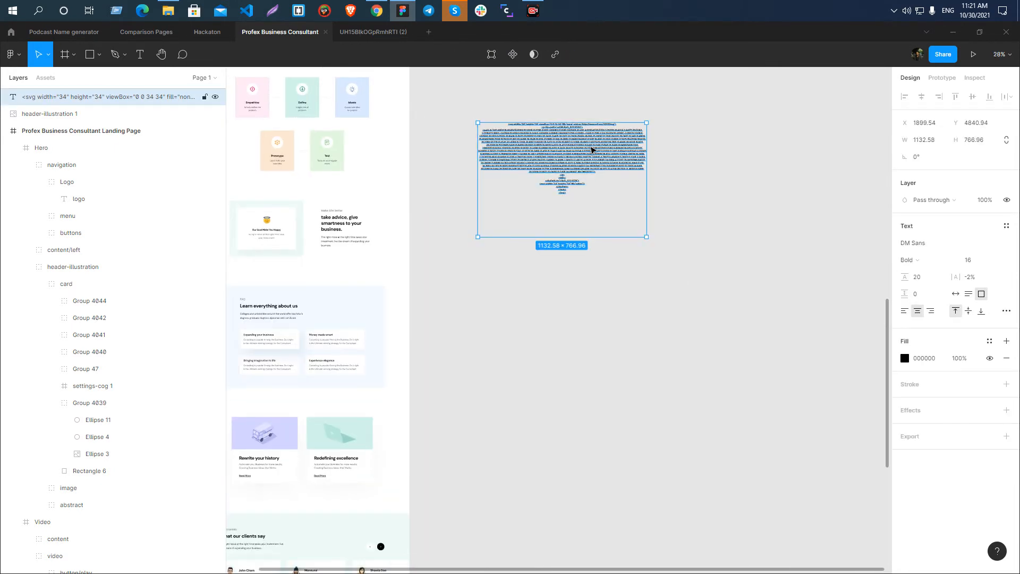
pyautogui.press('Delete')
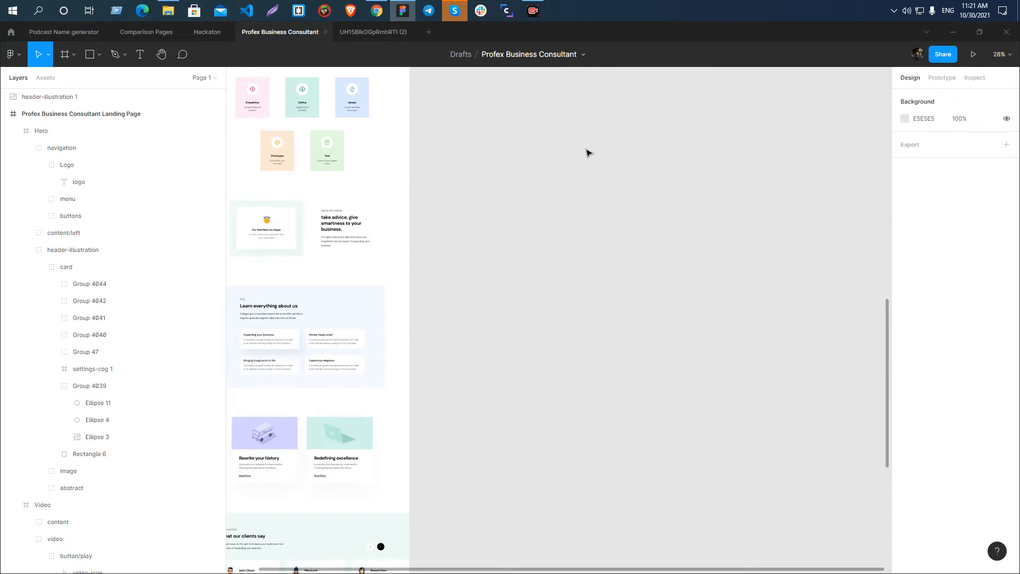
# Examine the step cards of the process section and the white base circle behind the Empathise icon.
pyautogui.scroll(-4, 641, 154)
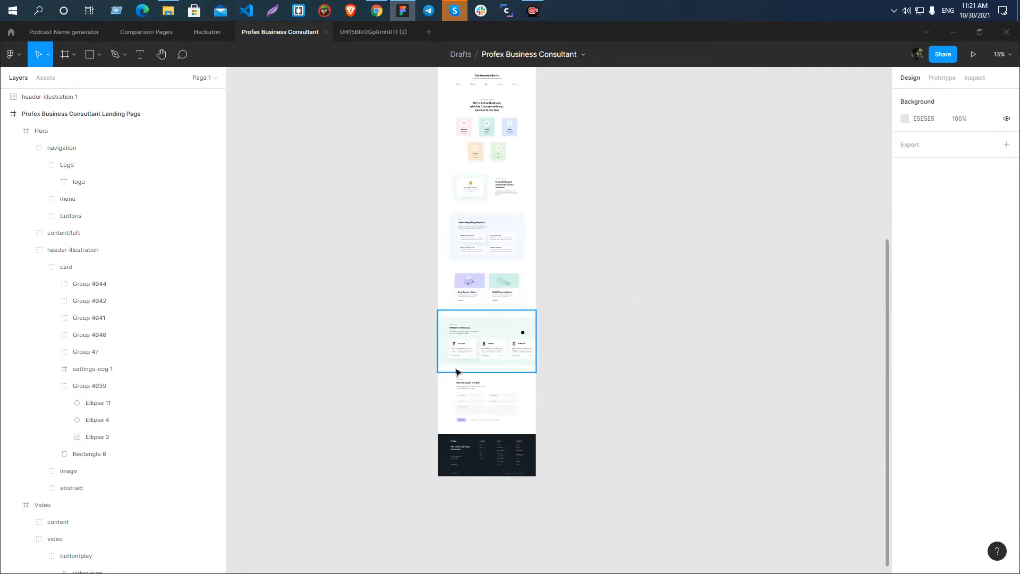
pyautogui.scroll(-5, 511, 234)
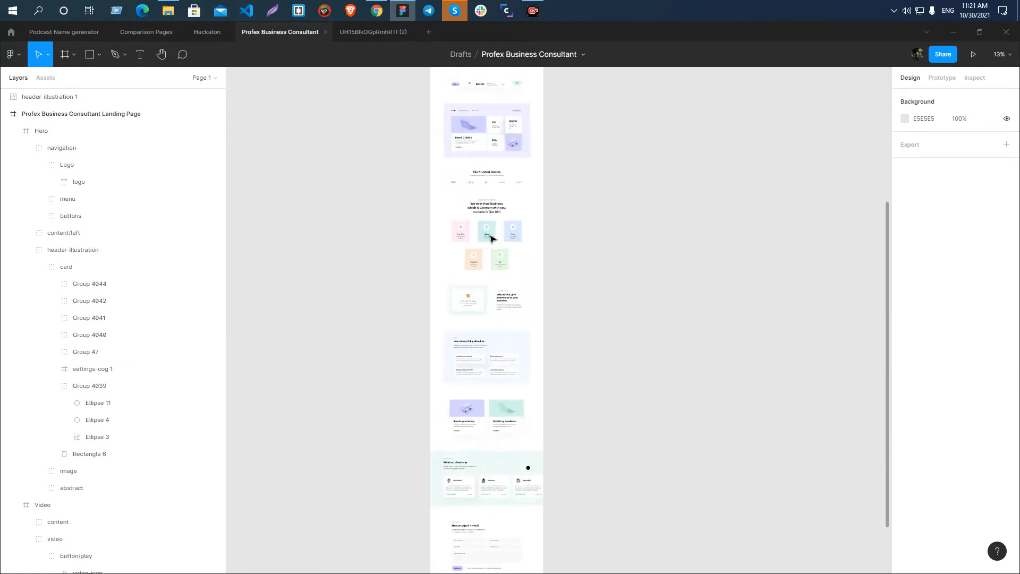
pyautogui.scroll(3, 510, 239)
pyautogui.scroll(3, 490, 237)
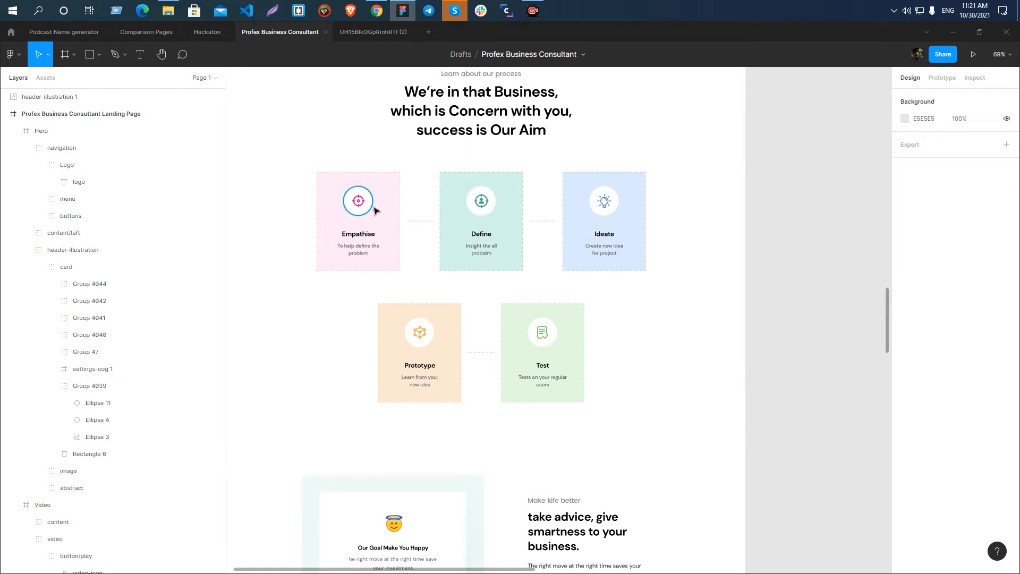
pyautogui.scroll(4, 372, 205)
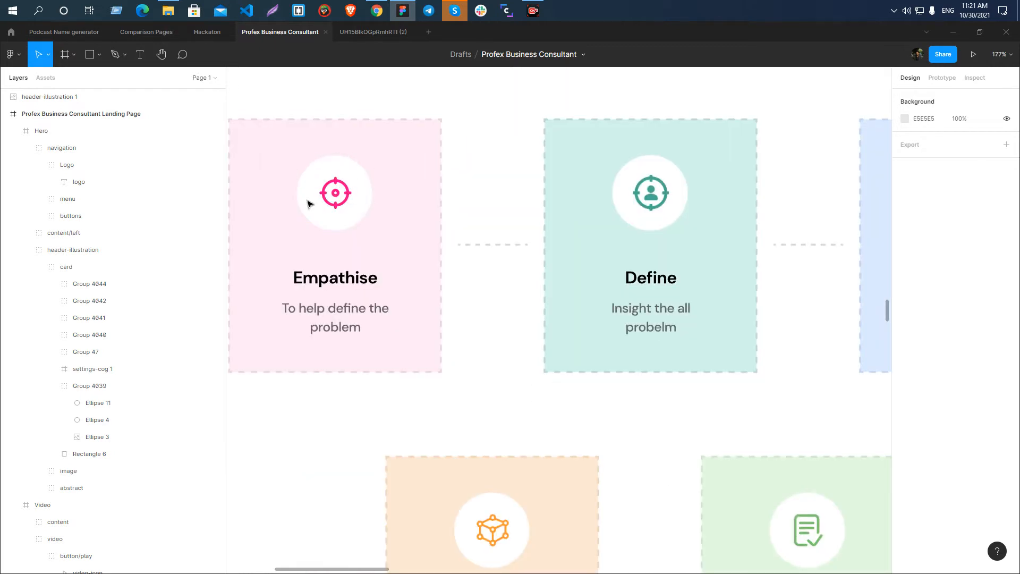
pyautogui.click(333, 170)
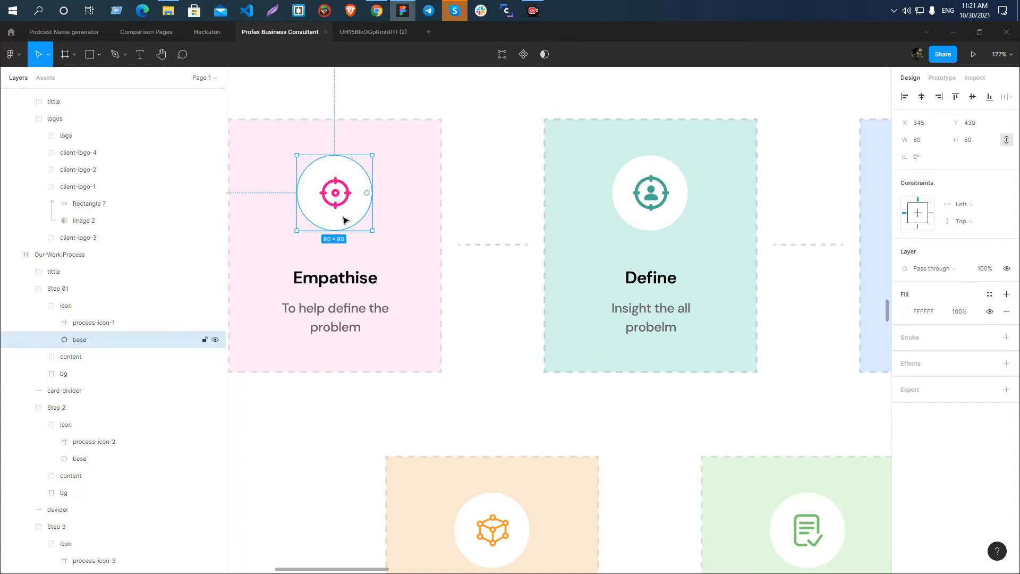
pyautogui.scroll(-5, 361, 211)
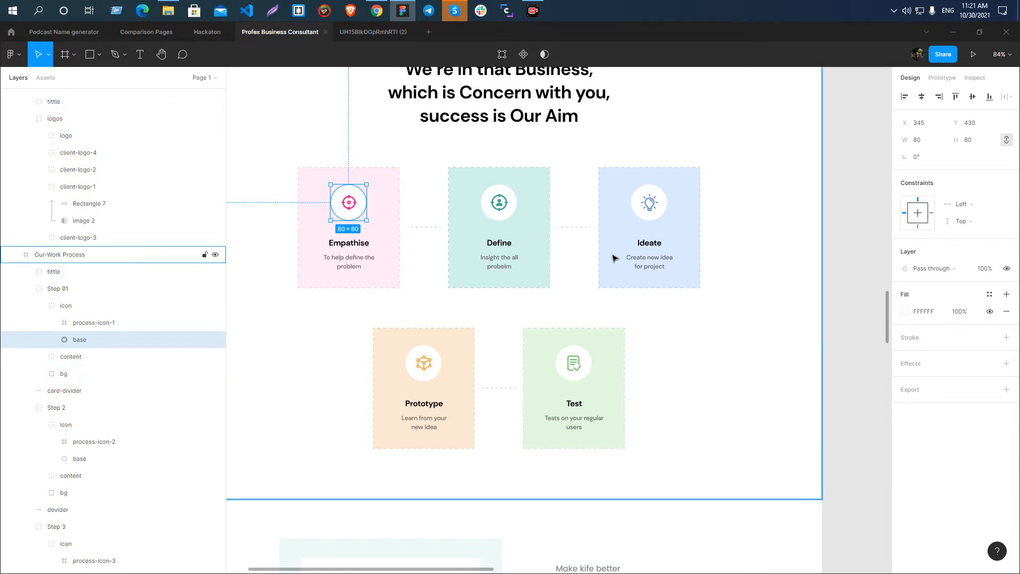
pyautogui.click(651, 209)
pyautogui.scroll(-3, 148, 489)
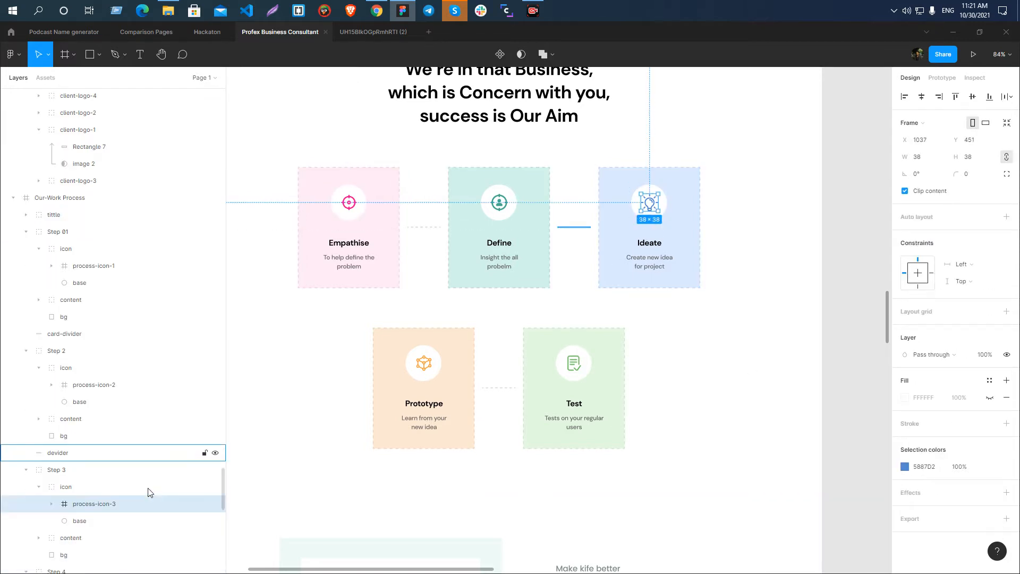
pyautogui.click(424, 365)
pyautogui.click(424, 367)
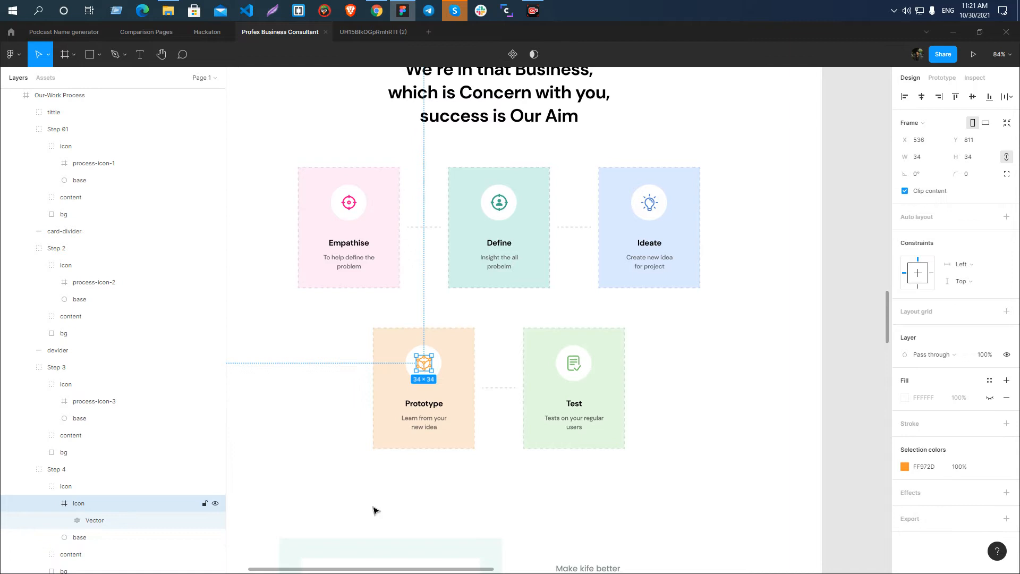
pyautogui.doubleClick(78, 504)
pyautogui.hotkey('ctrl', 'v')
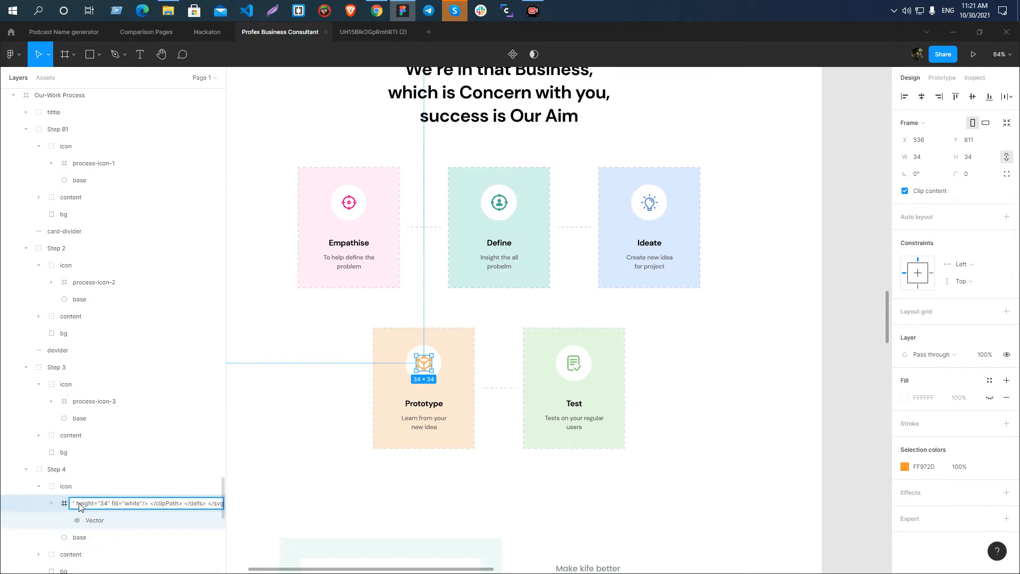
# Copy the Ideate icon frame's name and rename the Prototype card's icon frame as process-icon-4.
pyautogui.doubleClick(646, 204)
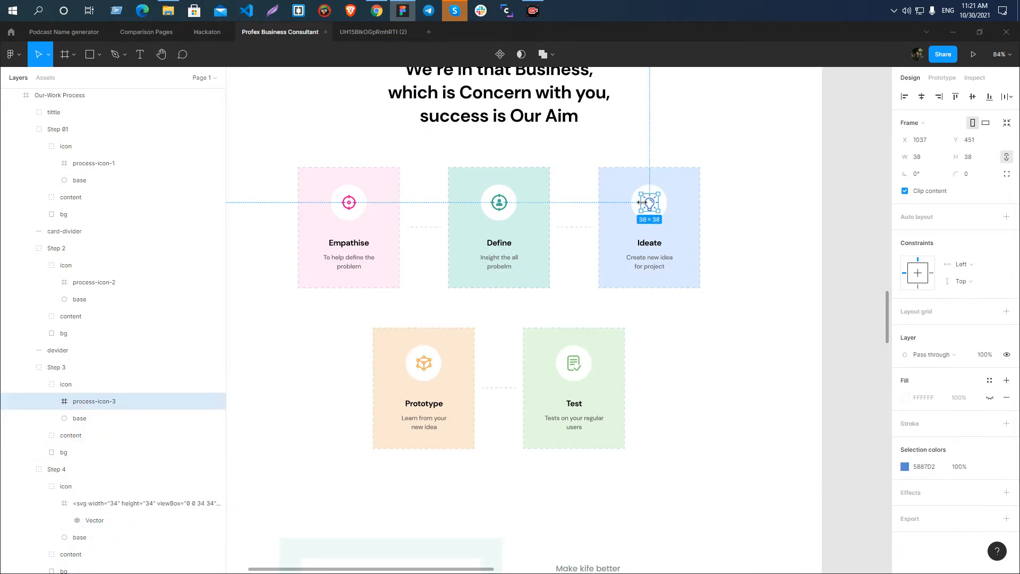
pyautogui.doubleClick(91, 401)
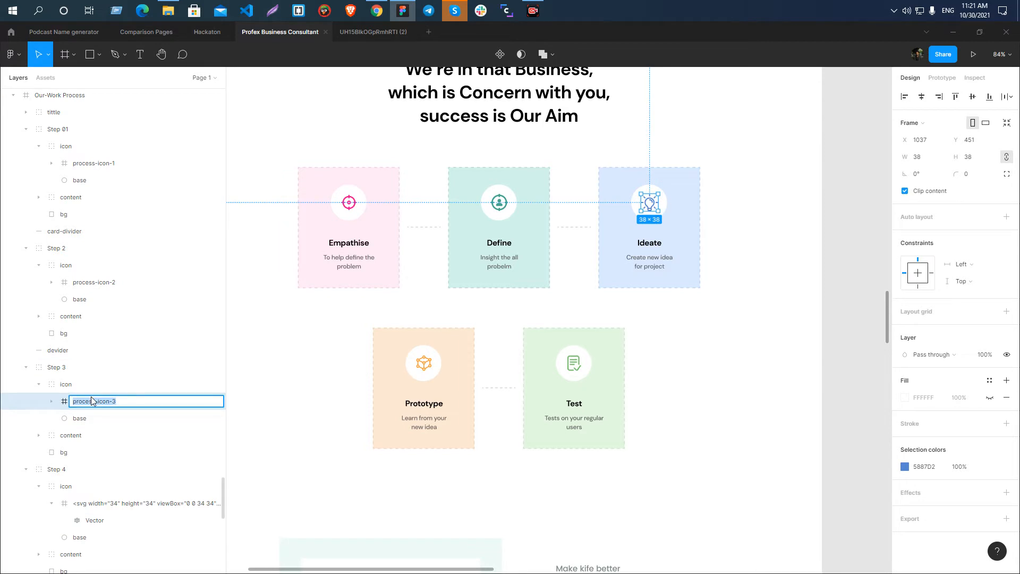
pyautogui.click(424, 366)
pyautogui.click(110, 506)
pyautogui.doubleClick(110, 505)
pyautogui.write('process-icon-4')
pyautogui.press('Return')
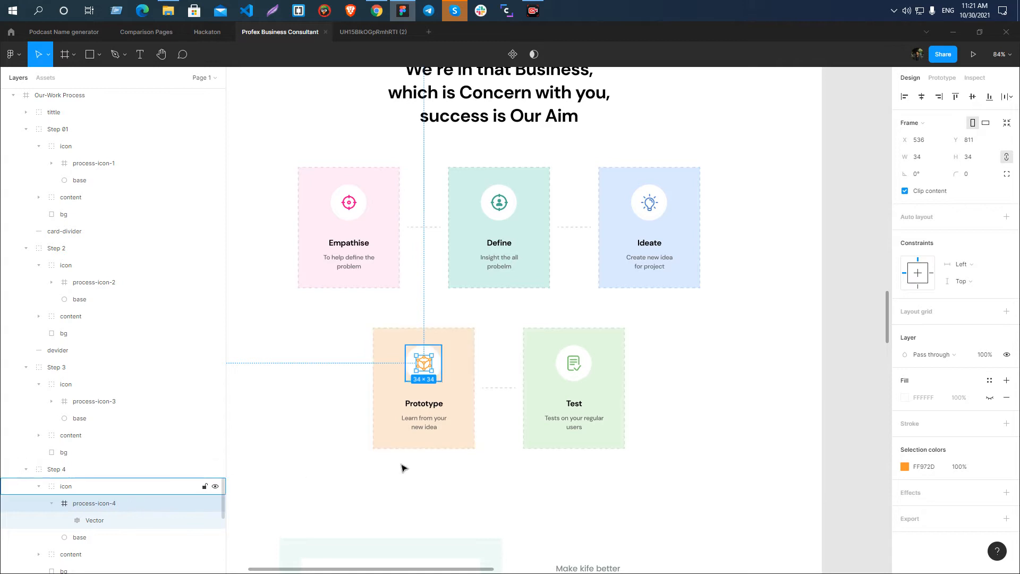
# Rename the Test card's icon frame as process-icon-5.
pyautogui.click(579, 364)
pyautogui.doubleClick(579, 364)
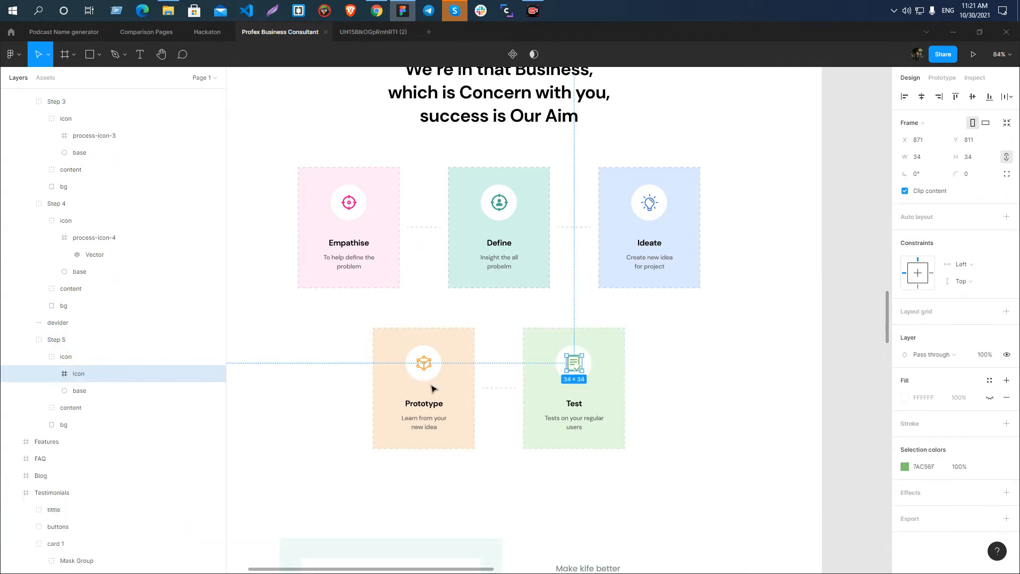
pyautogui.doubleClick(126, 375)
pyautogui.hotkey('ctrl', 'v')
pyautogui.write('5')
pyautogui.press('Return')
# Export the Test card's process-icon-5 frame as SVG.
pyautogui.click(1006, 519)
pyautogui.scroll(-3, 946, 489)
pyautogui.click(980, 379)
pyautogui.click(989, 414)
pyautogui.click(980, 379)
pyautogui.click(983, 366)
pyautogui.click(955, 401)
pyautogui.click(420, 291)
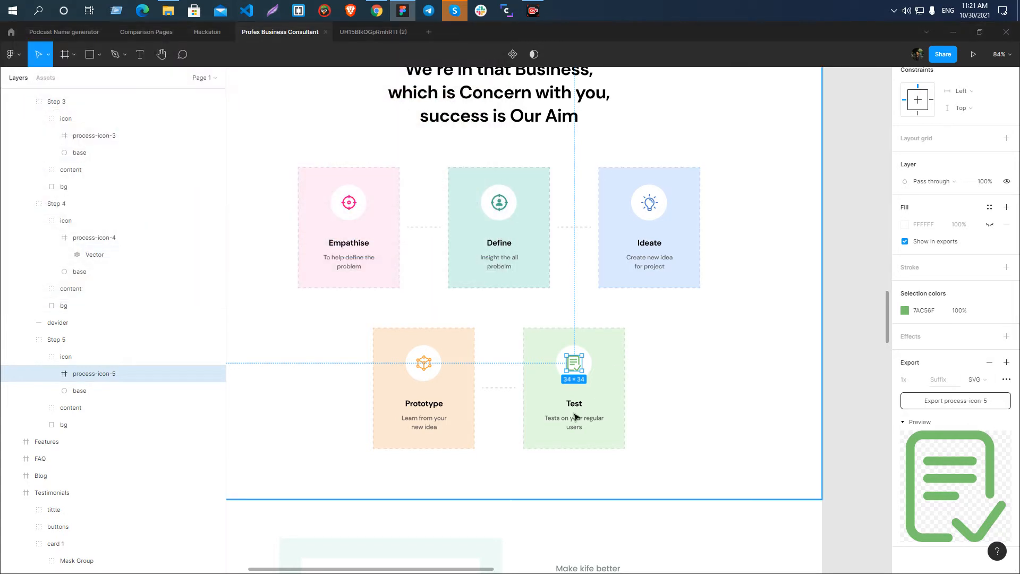
# Export the Prototype card's process-icon-4 frame as SVG into the Profex Business Consultant Landing folder.
pyautogui.click(423, 365)
pyautogui.click(1006, 519)
pyautogui.click(972, 551)
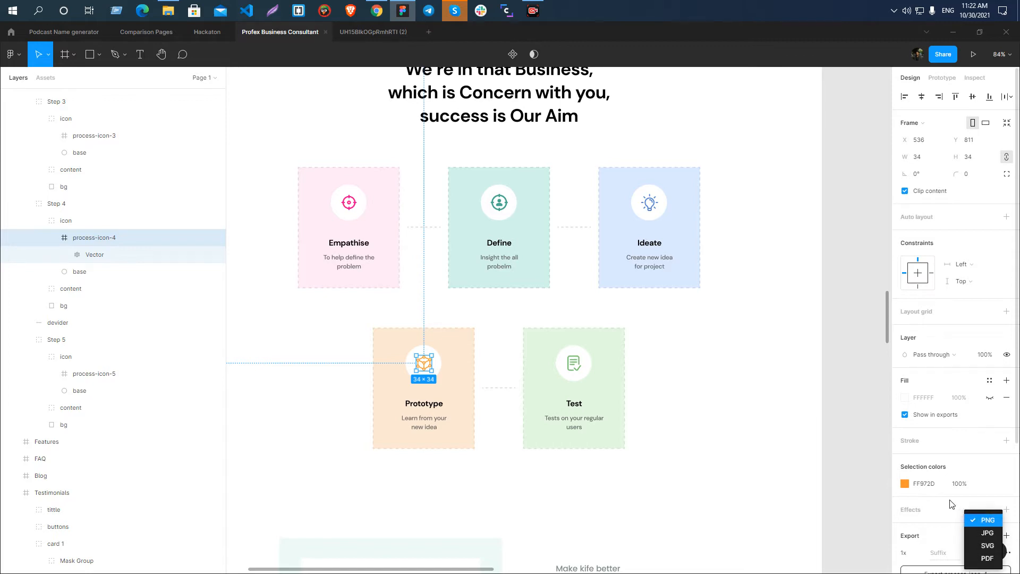
pyautogui.click(975, 547)
pyautogui.scroll(-3, 976, 548)
pyautogui.hotkey('ctrl', 'shift', 'e')
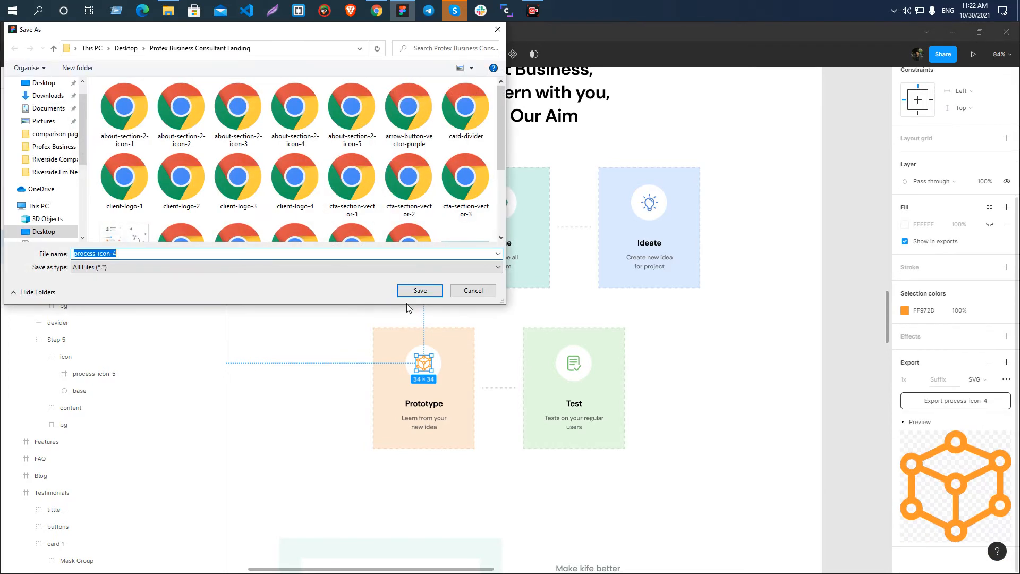
pyautogui.click(419, 289)
# Add a PNG export setting to the Ideate card's process-icon-3 frame.
pyautogui.click(655, 206)
pyautogui.doubleClick(655, 207)
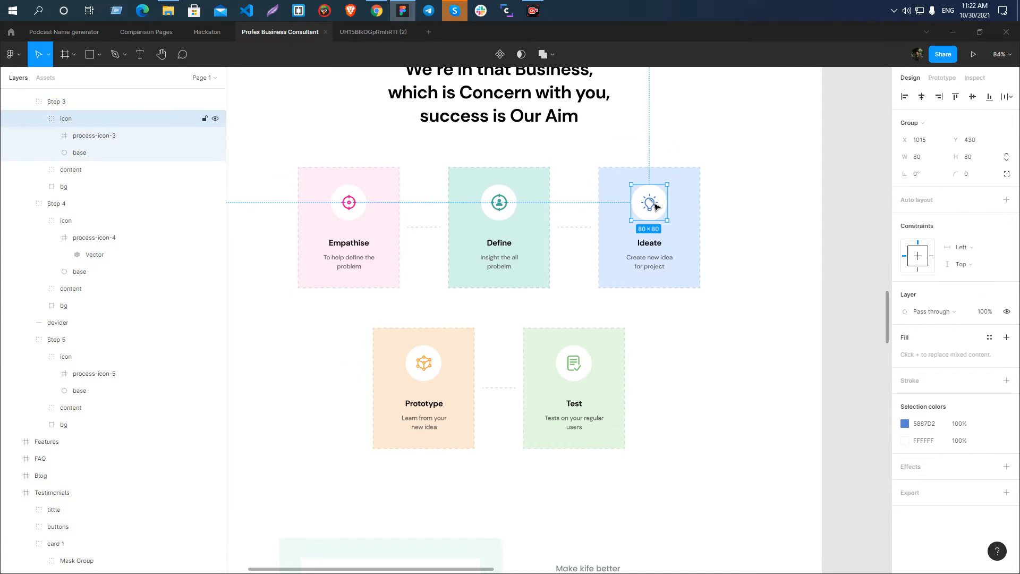
pyautogui.doubleClick(655, 206)
pyautogui.scroll(-5, 952, 508)
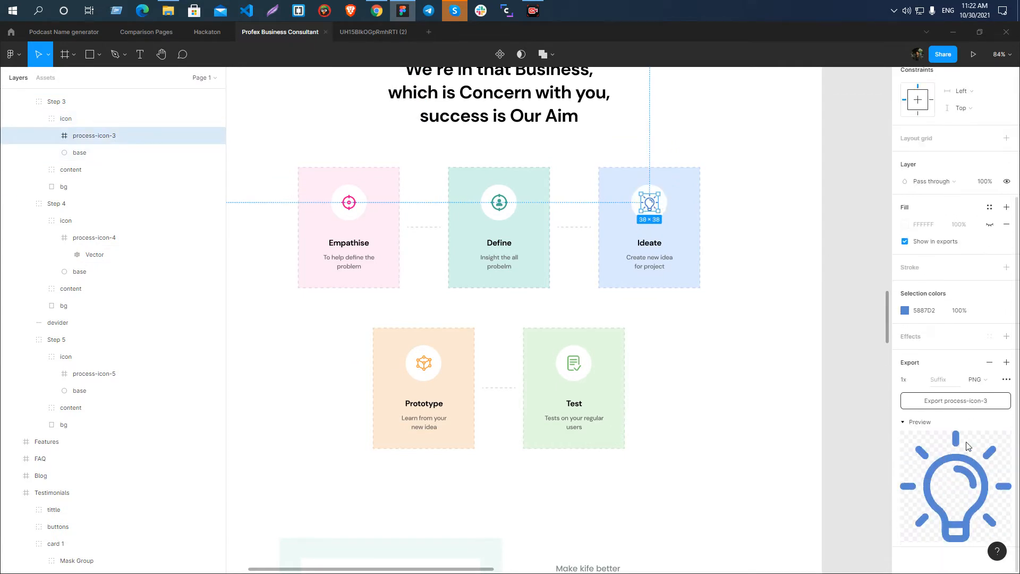
pyautogui.click(833, 304)
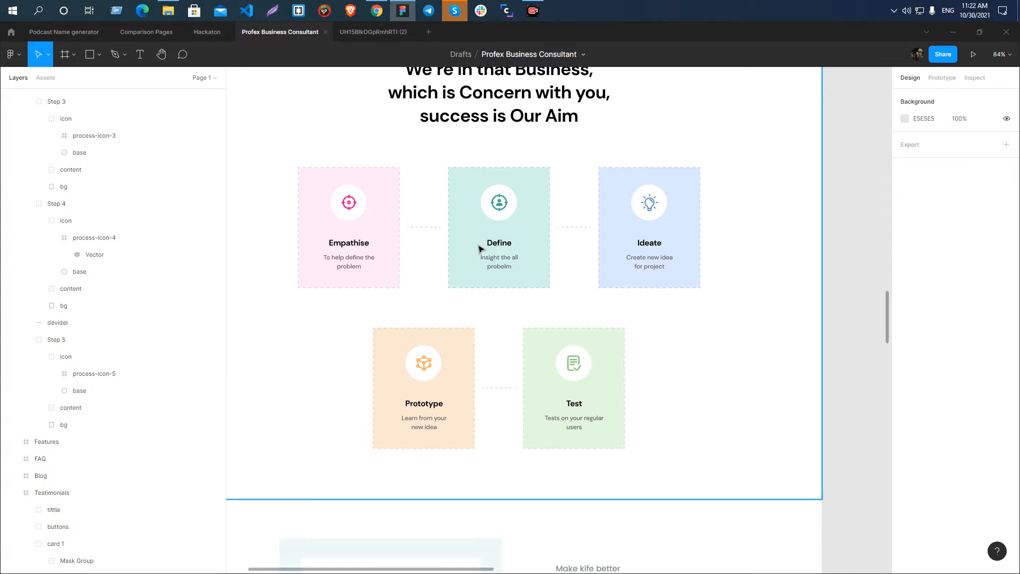
pyautogui.scroll(4, 96, 249)
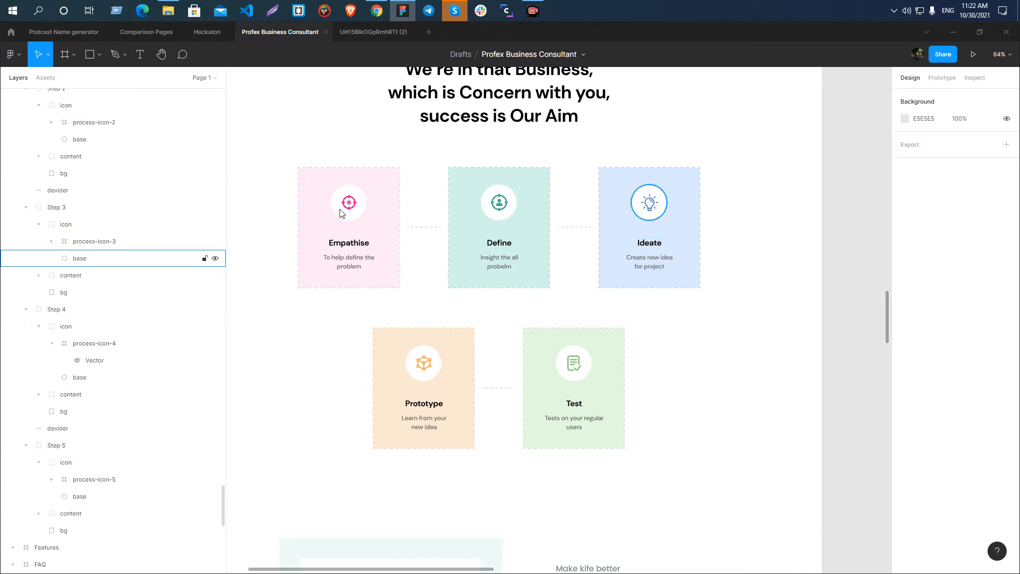
pyautogui.click(89, 243)
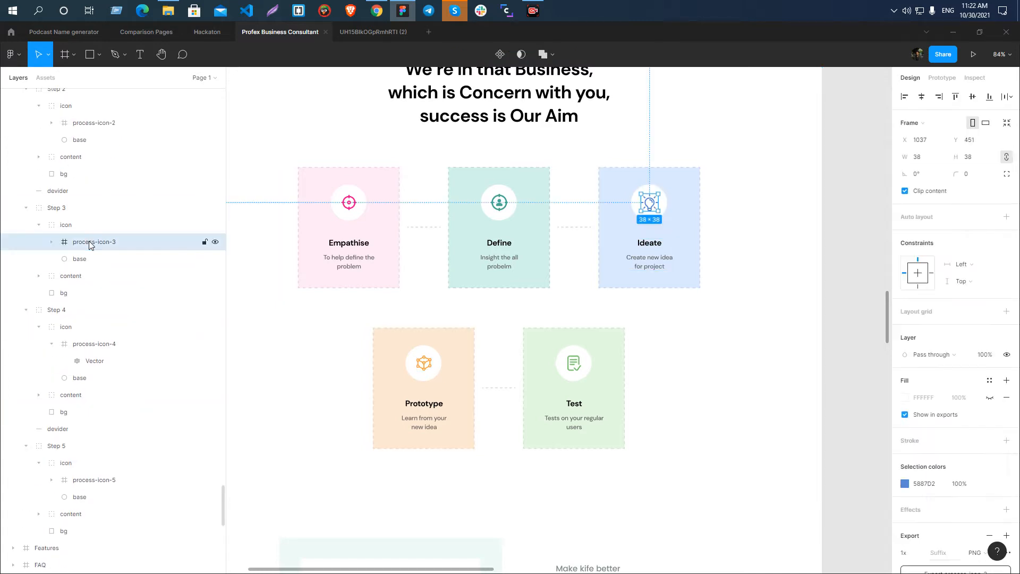
pyautogui.click(350, 206)
pyautogui.doubleClick(350, 206)
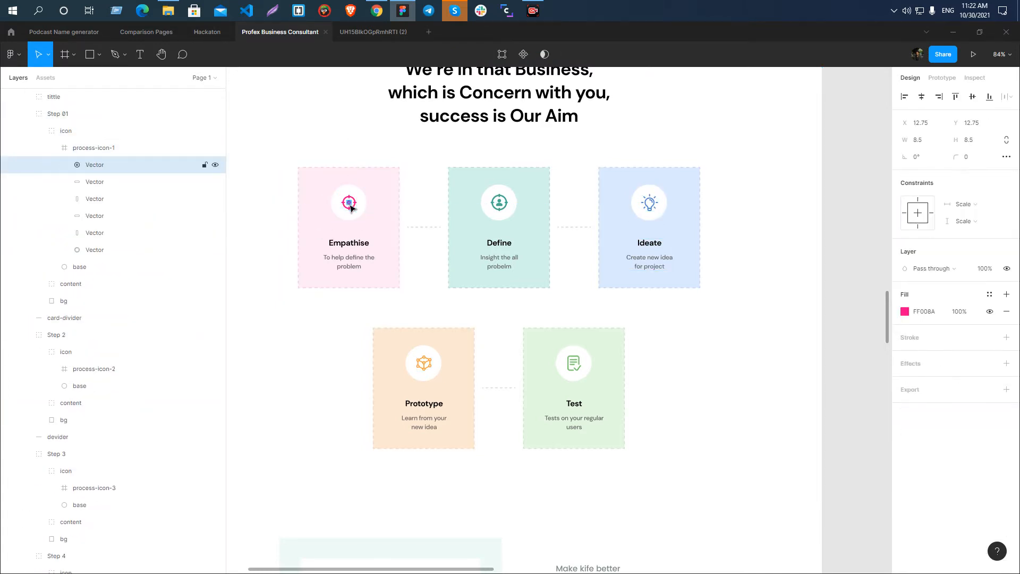
pyautogui.click(51, 149)
pyautogui.click(95, 151)
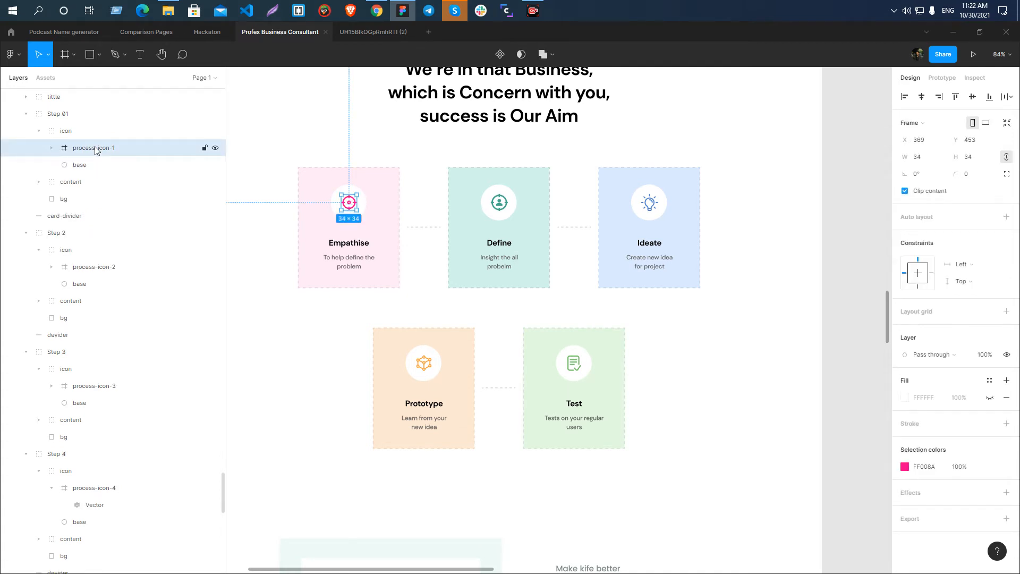
pyautogui.keyDown('shift'); pyautogui.click(91, 270); pyautogui.keyUp('shift')
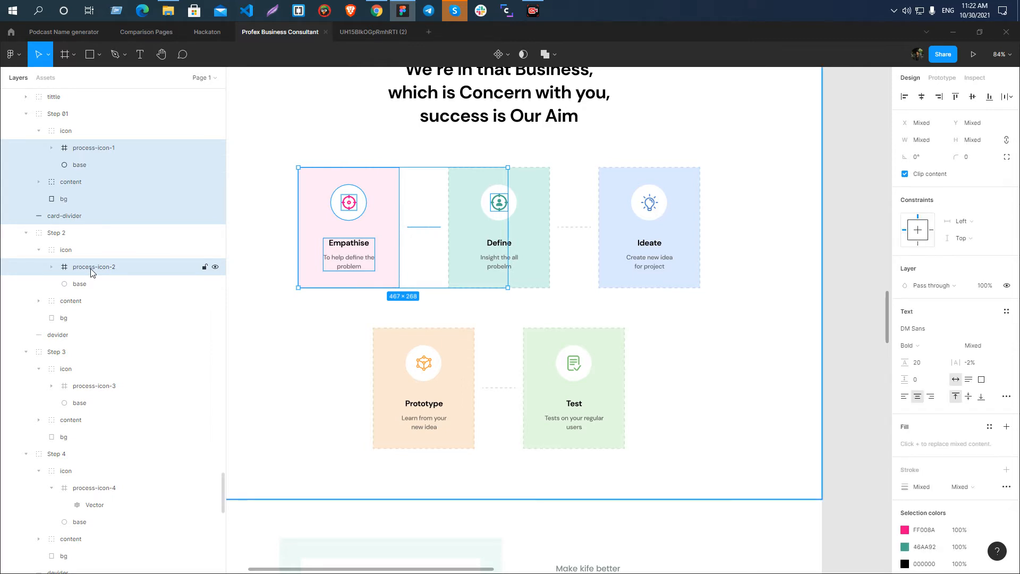
pyautogui.click(836, 203)
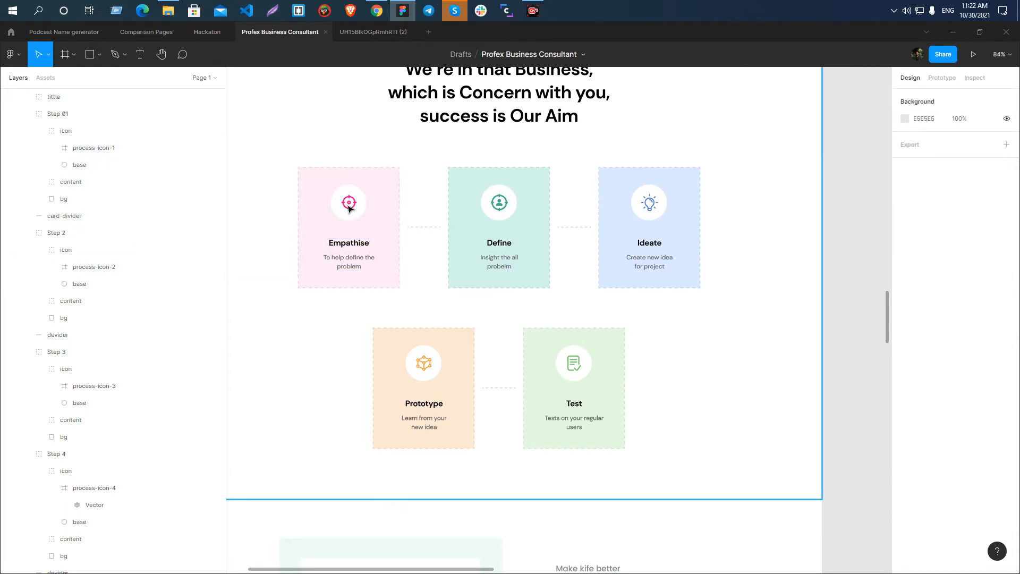
# Export the process-icon-1, process-icon-2 and process-icon-3 frames together as SVG into the Profex Business Consultant Landing folder.
pyautogui.click(92, 154)
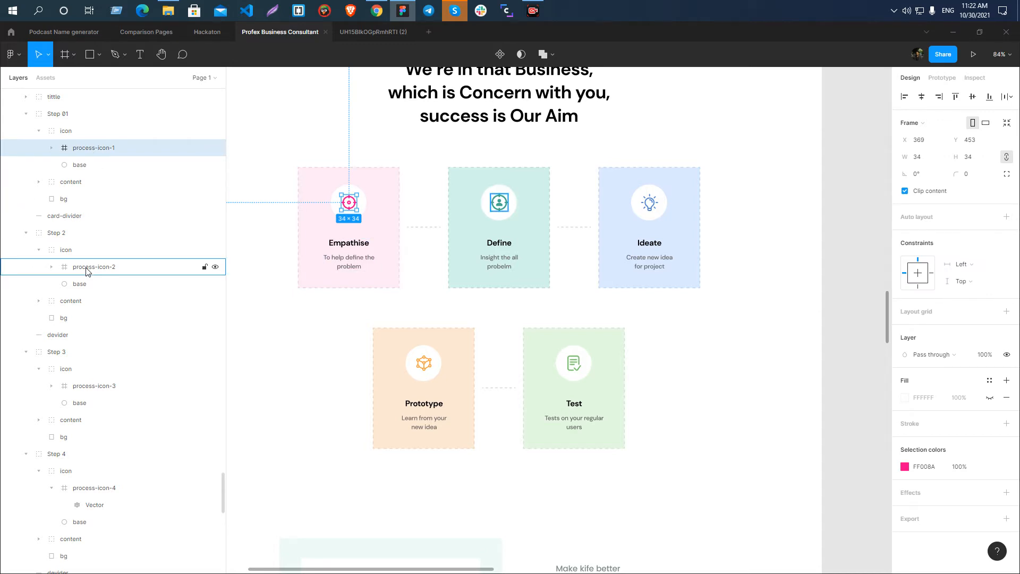
pyautogui.keyDown('shift'); pyautogui.click(101, 271); pyautogui.keyUp('shift')
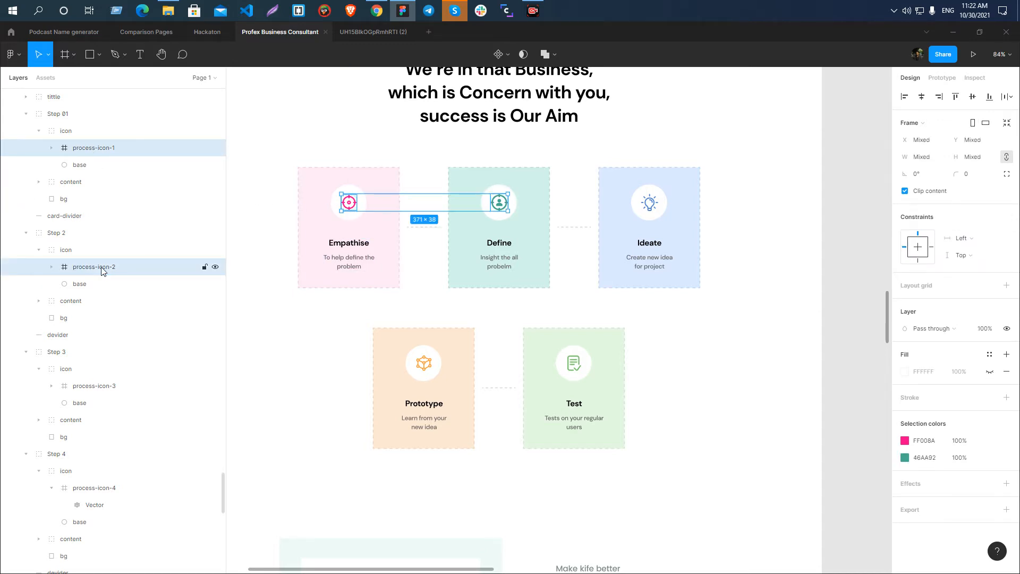
pyautogui.keyDown('shift'); pyautogui.click(83, 391); pyautogui.keyUp('shift')
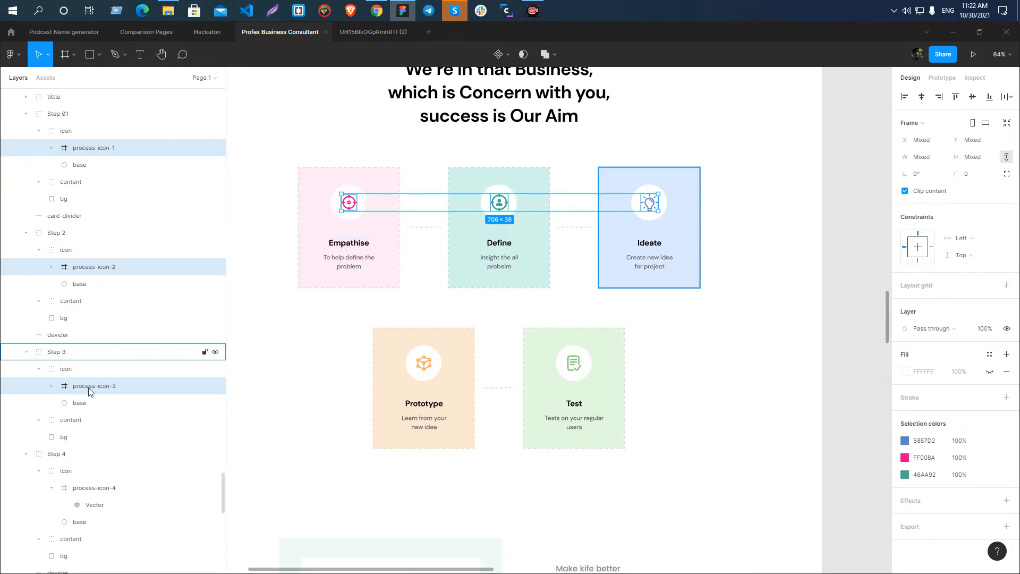
pyautogui.click(1005, 526)
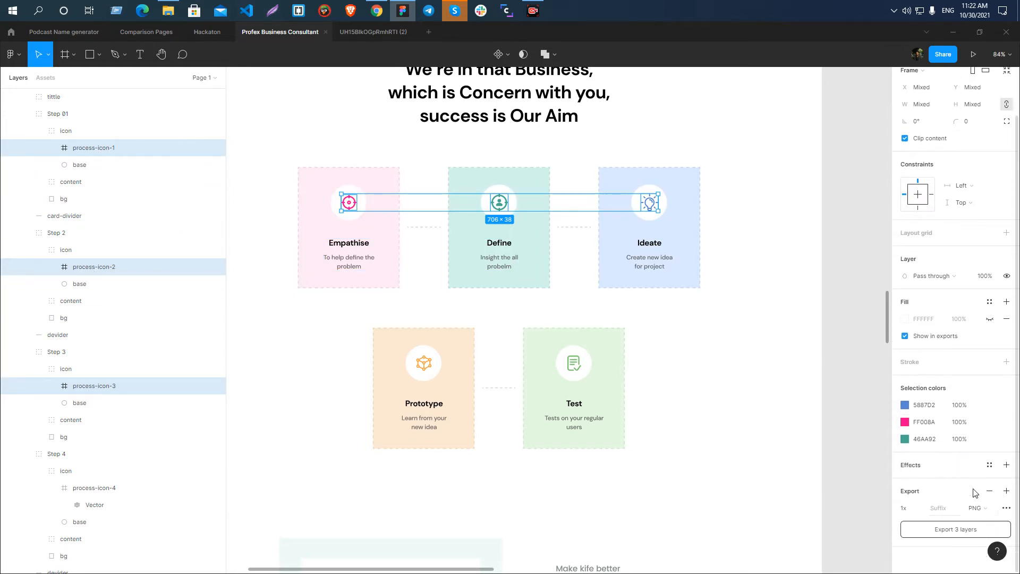
pyautogui.click(980, 508)
pyautogui.click(985, 531)
pyautogui.click(938, 529)
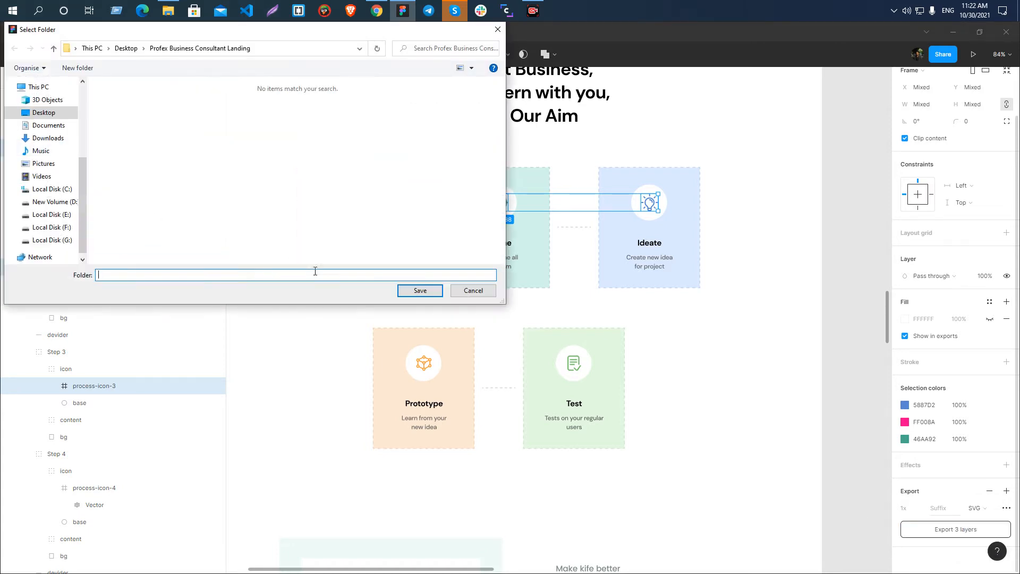
pyautogui.click(419, 290)
# Examine the process step cards and their icons, the Our Goal Make You Happy block and the FAQ section for further assets.
pyautogui.scroll(-3, 480, 170)
pyautogui.scroll(-3, 419, 187)
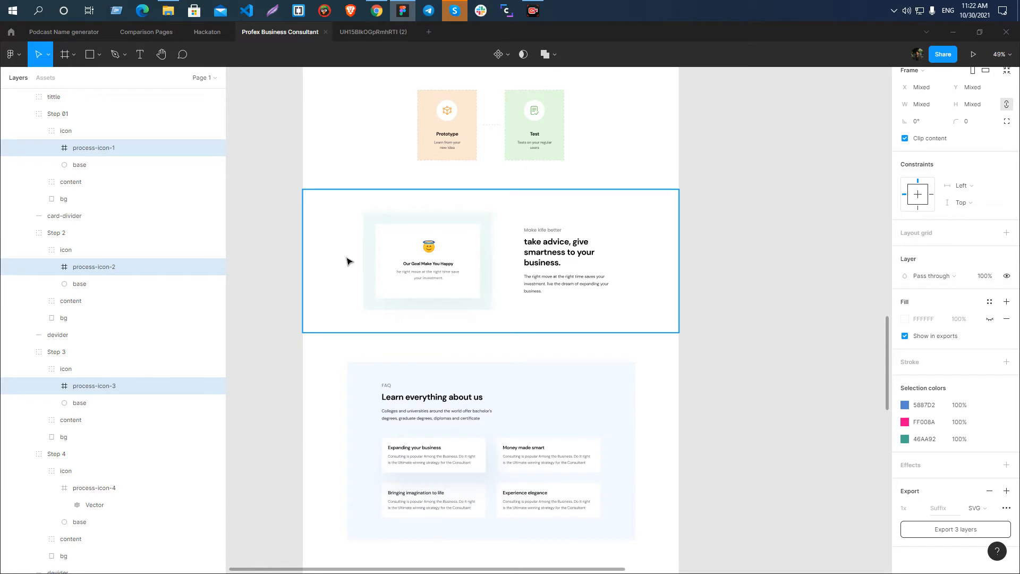
pyautogui.scroll(3, 383, 289)
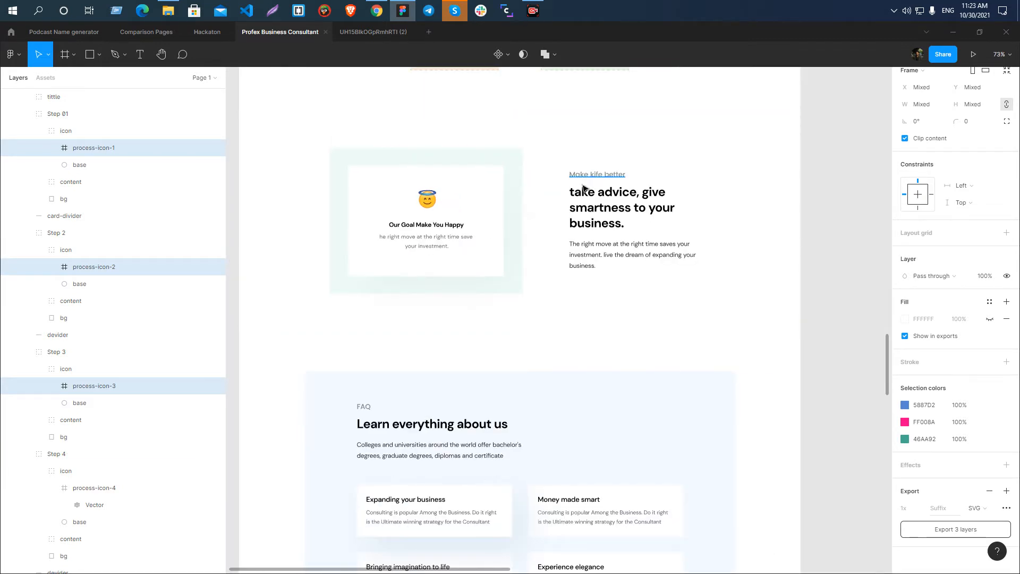
pyautogui.scroll(2, 583, 188)
pyautogui.scroll(-5, 583, 187)
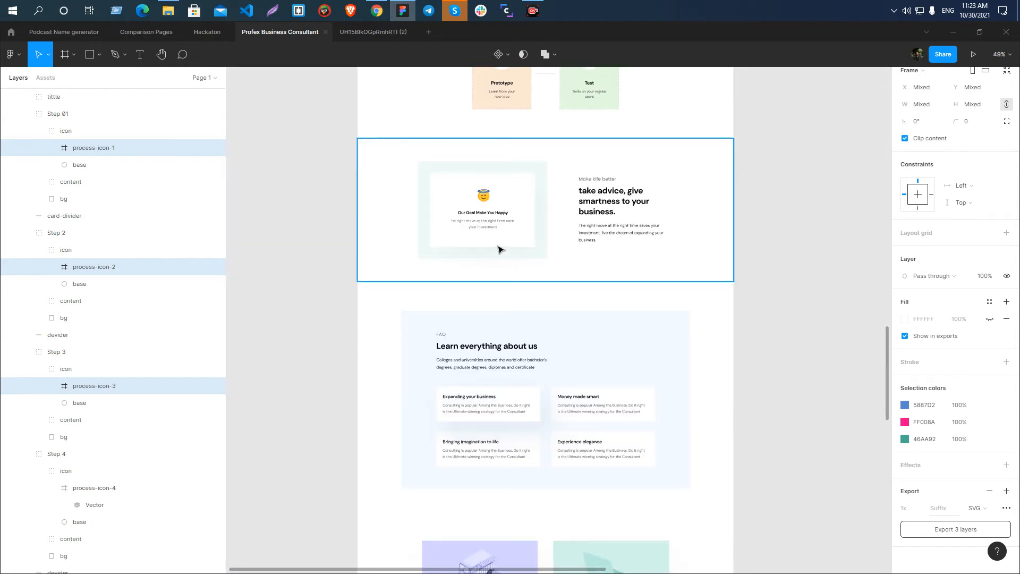
pyautogui.scroll(4, 472, 255)
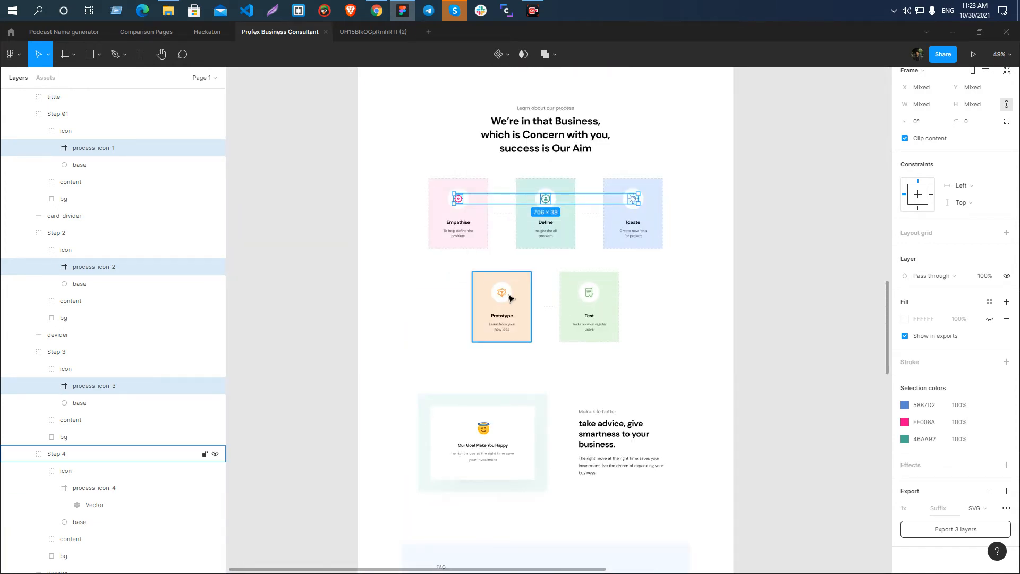
pyautogui.click(504, 299)
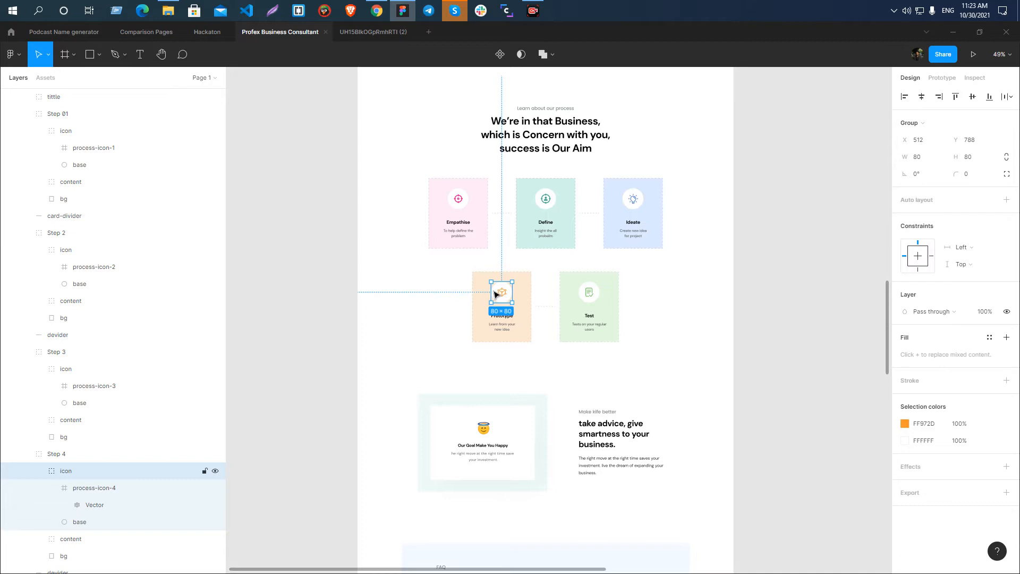
pyautogui.scroll(-5, 454, 250)
pyautogui.scroll(2, 480, 425)
pyautogui.scroll(3, 478, 360)
pyautogui.scroll(-2, 503, 403)
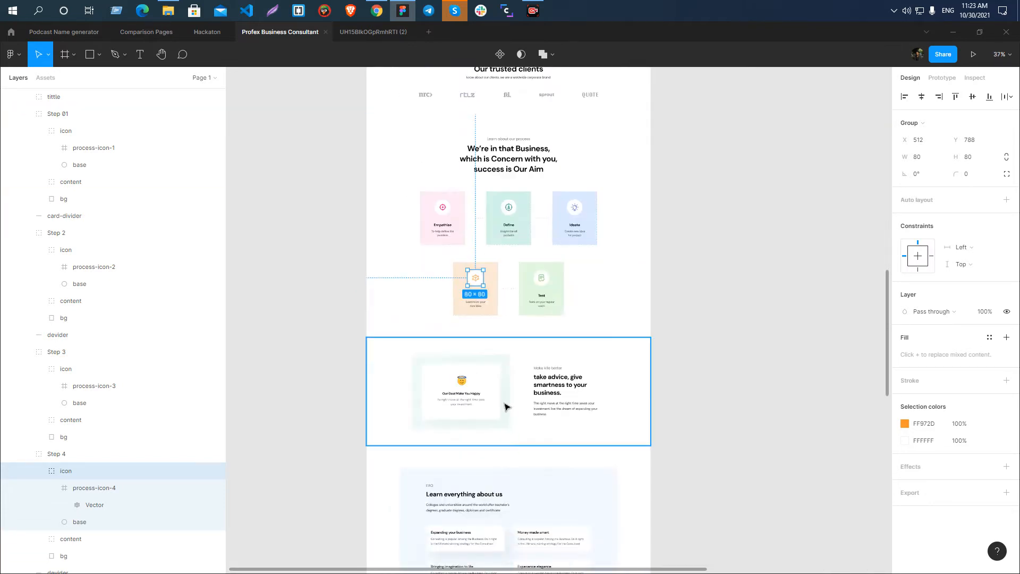
pyautogui.scroll(3, 505, 406)
pyautogui.scroll(-3, 450, 316)
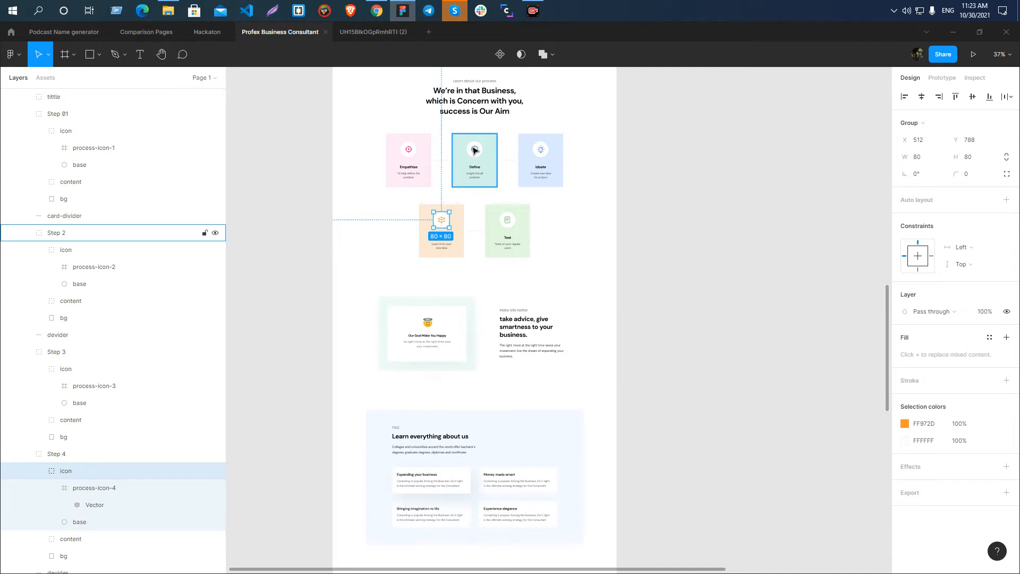
pyautogui.scroll(2, 80, 150)
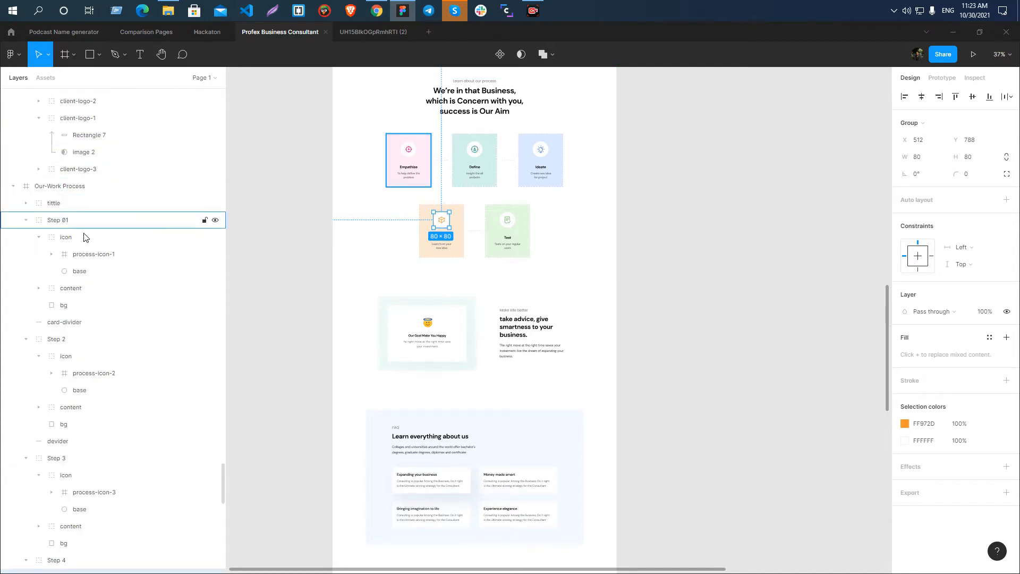
pyautogui.click(86, 258)
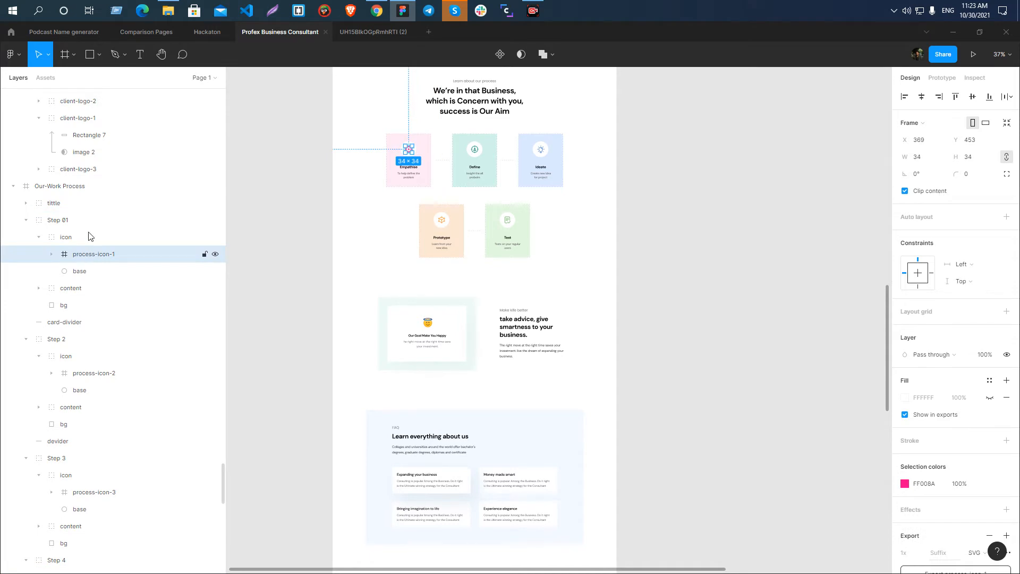
pyautogui.click(312, 172)
pyautogui.scroll(5, 414, 159)
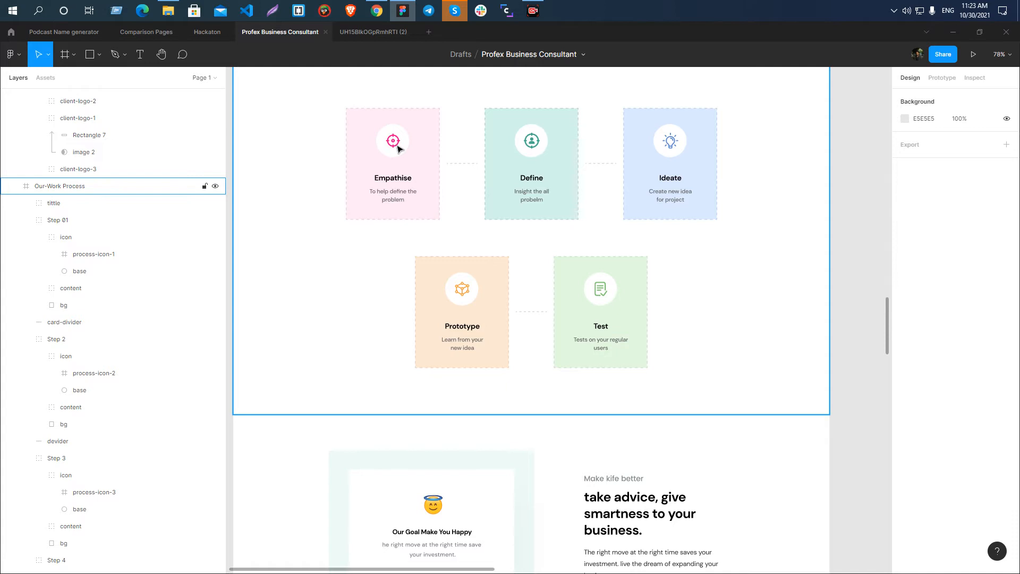
pyautogui.scroll(-5, 399, 149)
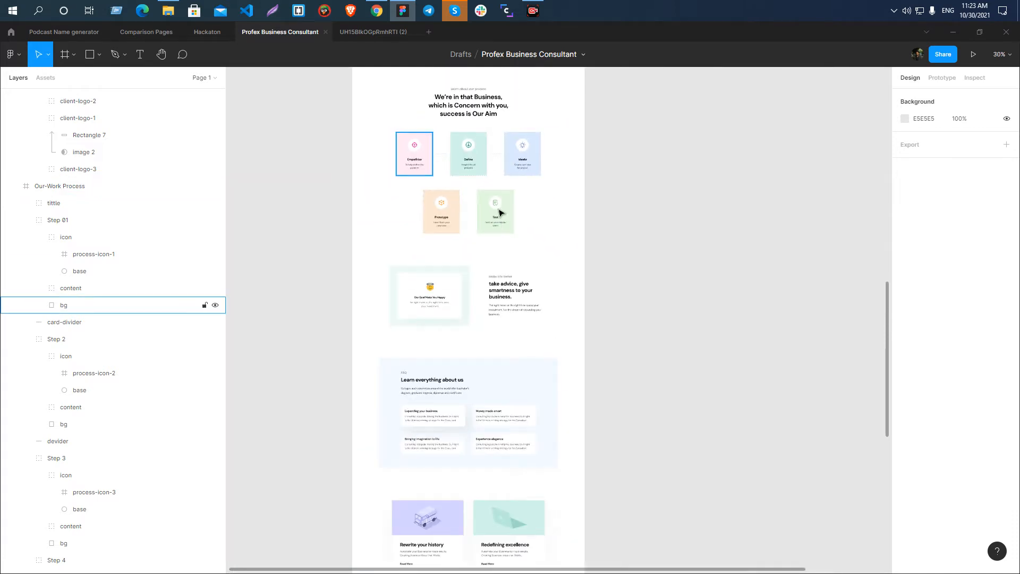
# Examine the background and content group of the Our Goal Make You Happy card for exportable assets.
pyautogui.scroll(-3, 419, 245)
pyautogui.scroll(6, 406, 153)
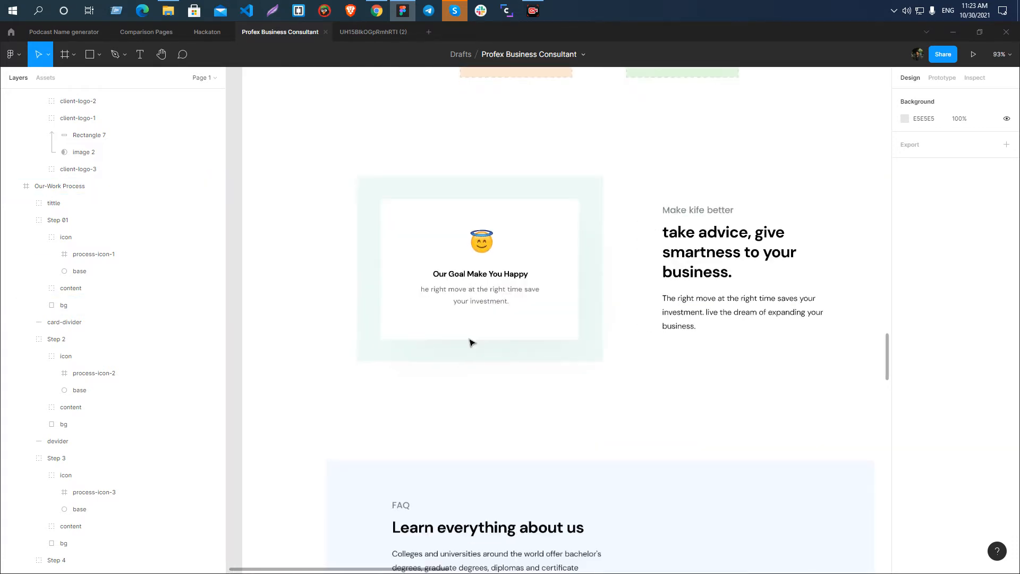
pyautogui.press('Print')
pyautogui.rightClick(313, 201)
pyautogui.click(339, 280)
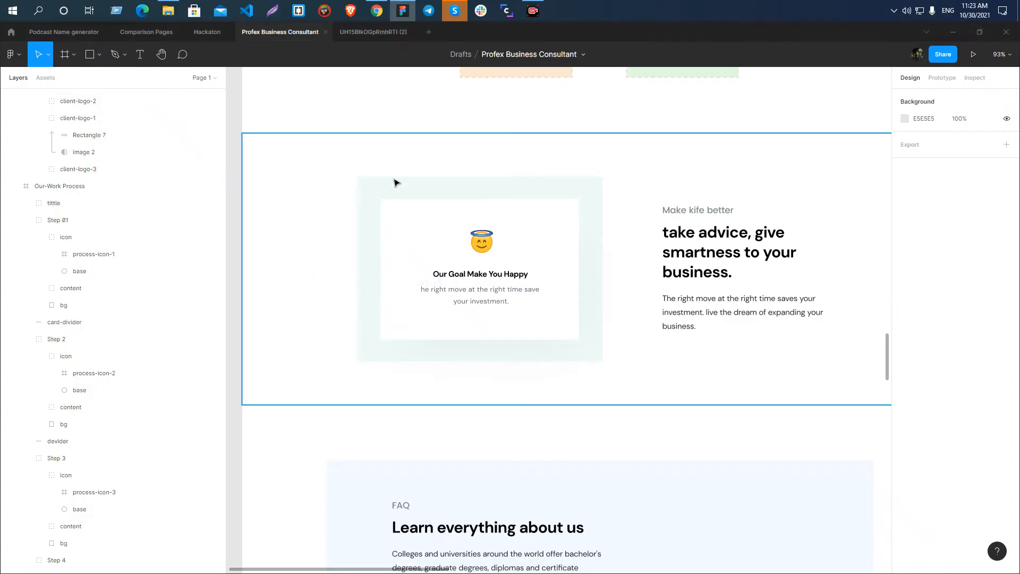
pyautogui.click(394, 180)
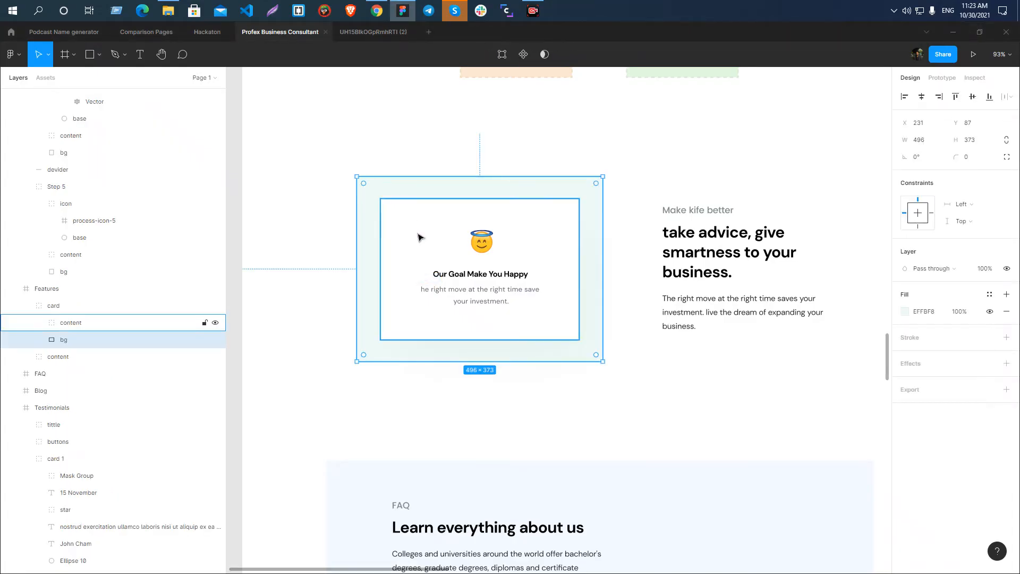
pyautogui.click(417, 234)
pyautogui.scroll(5, 475, 284)
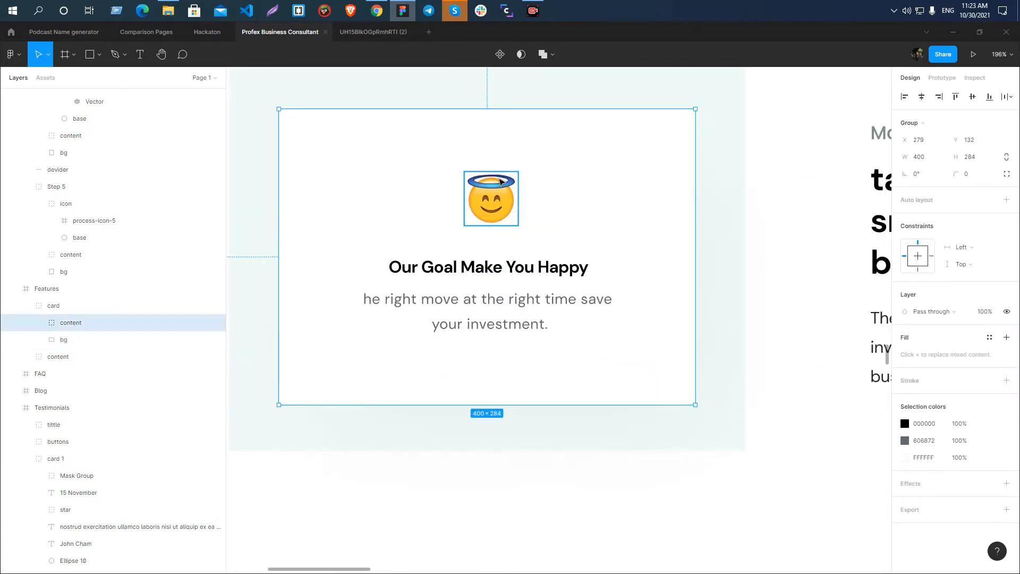
pyautogui.scroll(-6, 509, 255)
pyautogui.scroll(3, 367, 261)
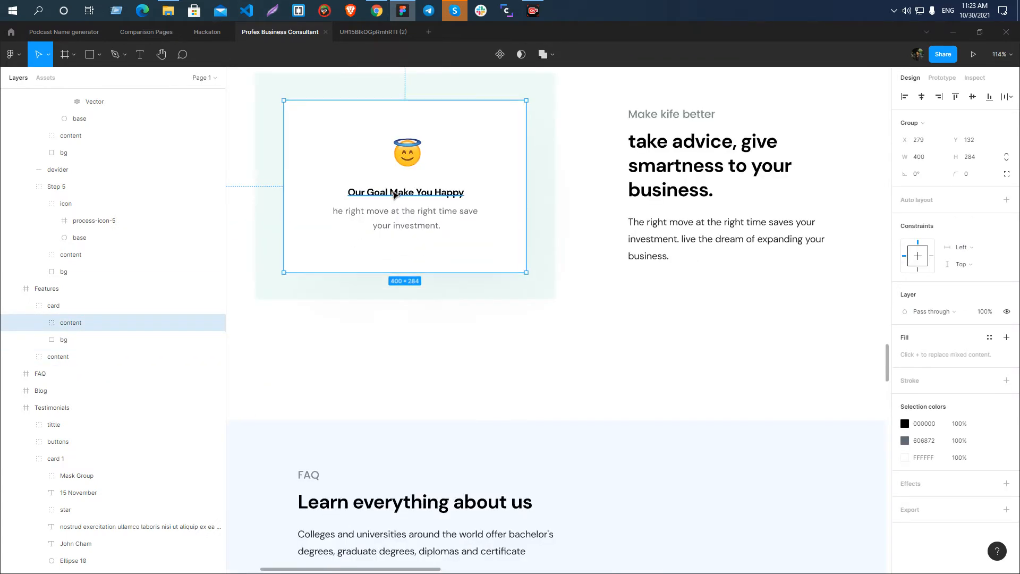
pyautogui.scroll(-3, 395, 193)
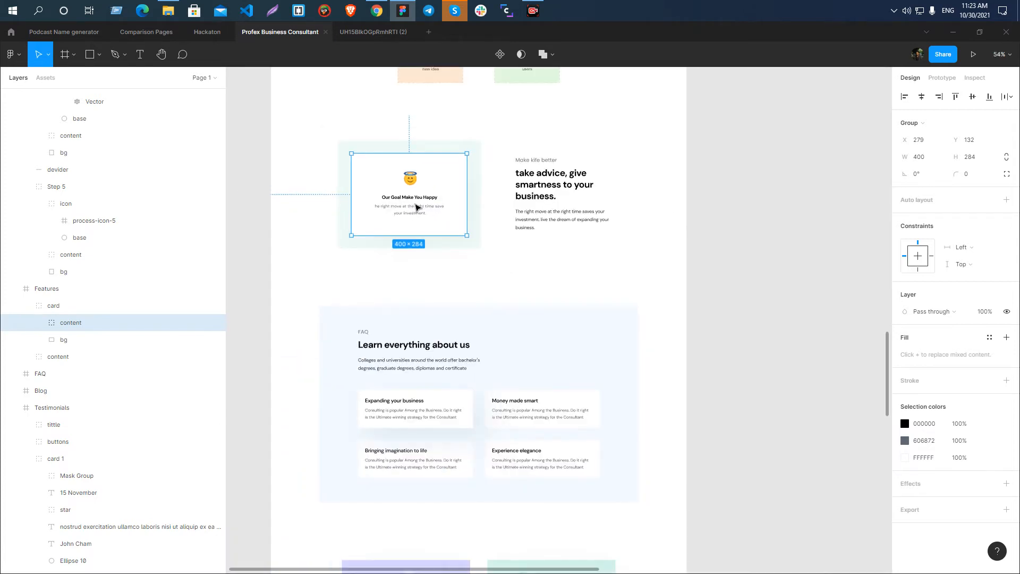
pyautogui.scroll(5, 417, 208)
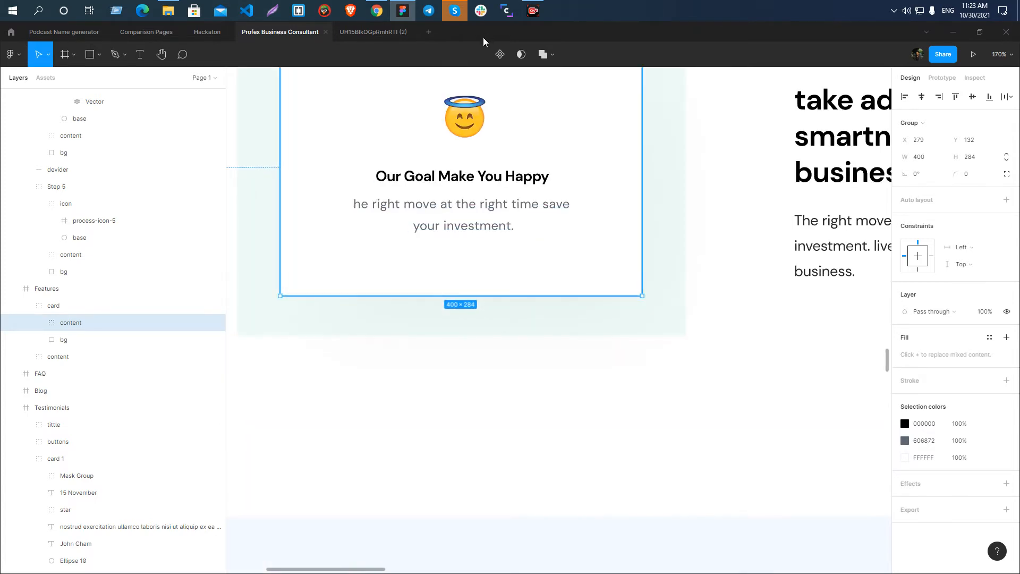
pyautogui.scroll(-4, 420, 173)
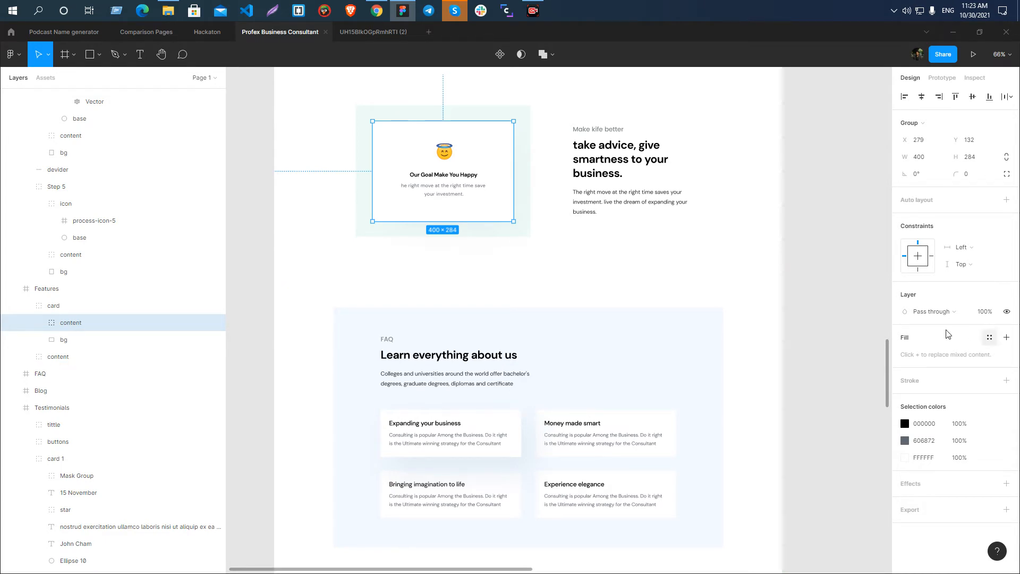
pyautogui.click(852, 317)
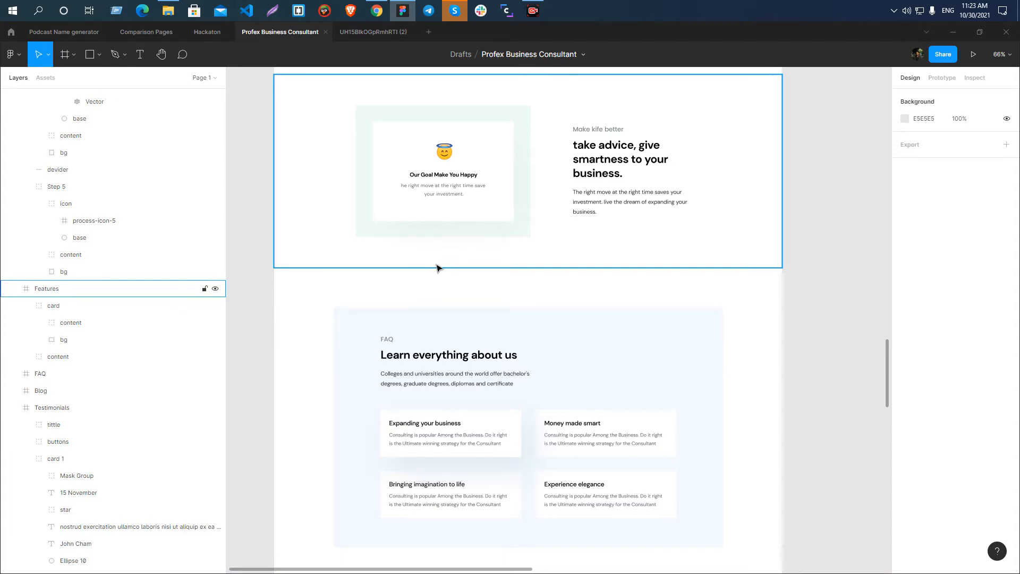
# Inspect the heading and description text layers inside the Our Goal Make You Happy card.
pyautogui.scroll(5, 434, 169)
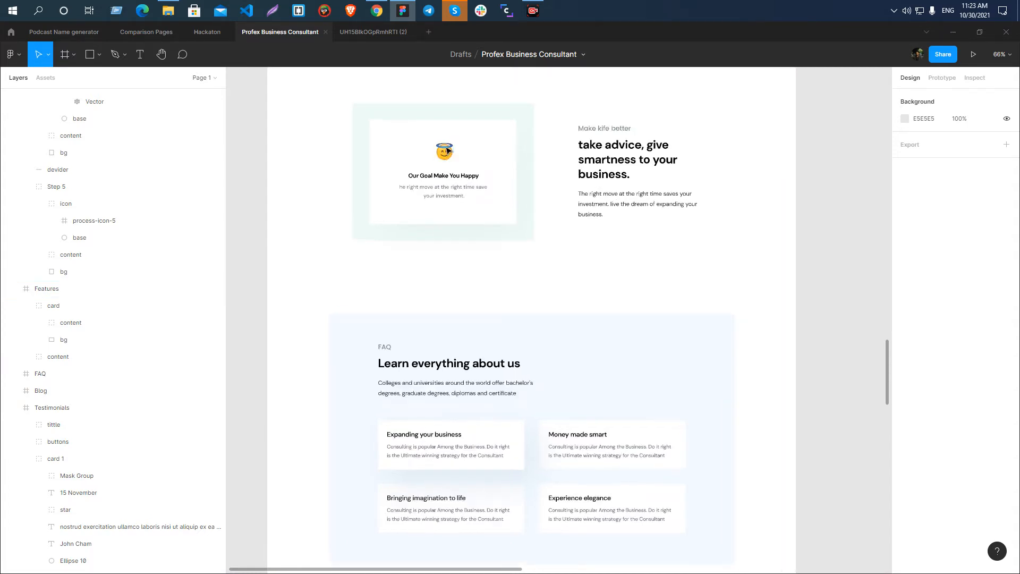
pyautogui.scroll(-3, 447, 150)
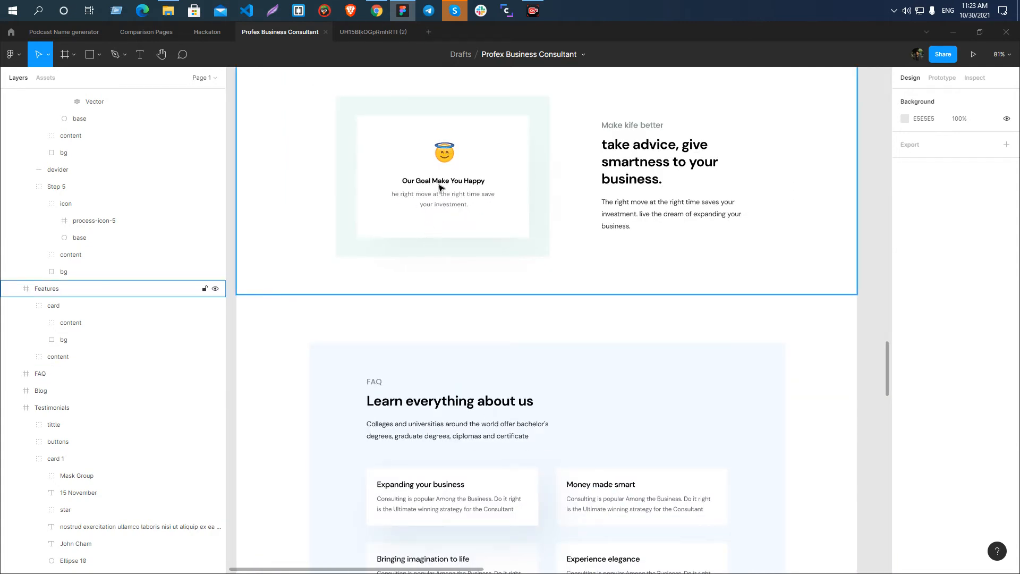
pyautogui.scroll(3, 448, 153)
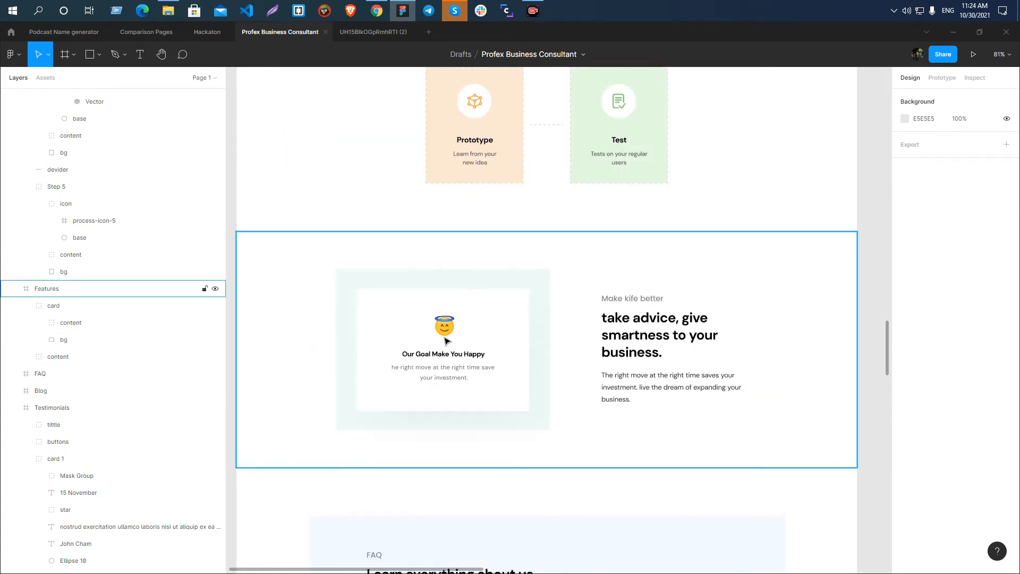
pyautogui.keyDown('ctrl'); pyautogui.click(417, 354); pyautogui.keyUp('ctrl')
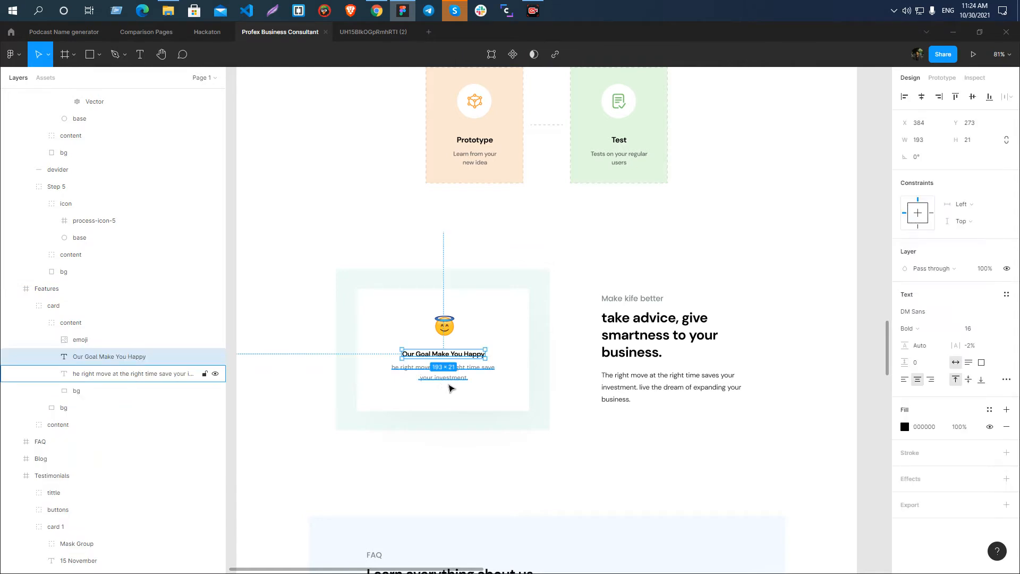
pyautogui.click(447, 376)
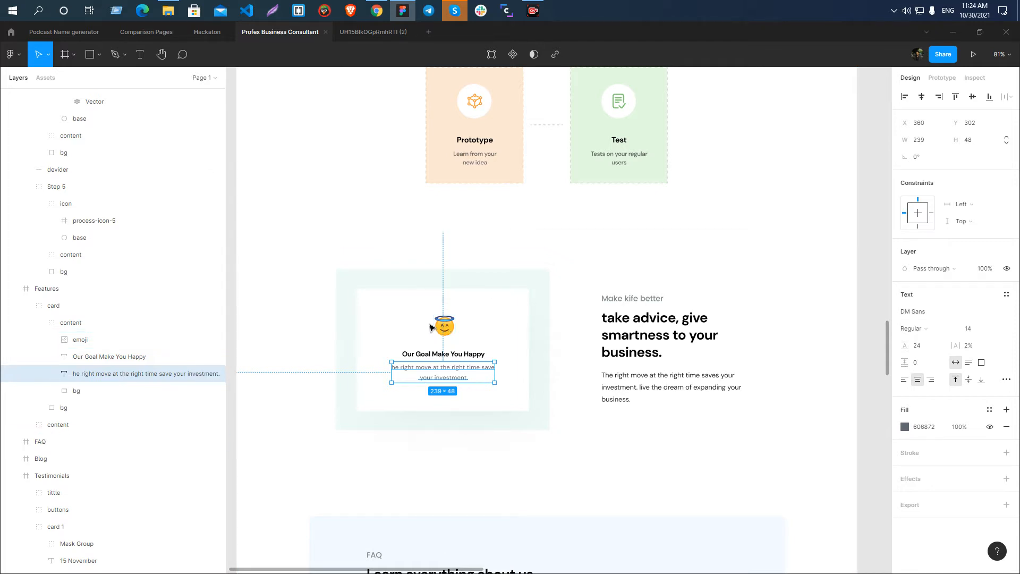
pyautogui.click(380, 311)
# Add a single 1x PNG export setting to the emoji image in the Our Goal Make You Happy card and export it.
pyautogui.click(445, 324)
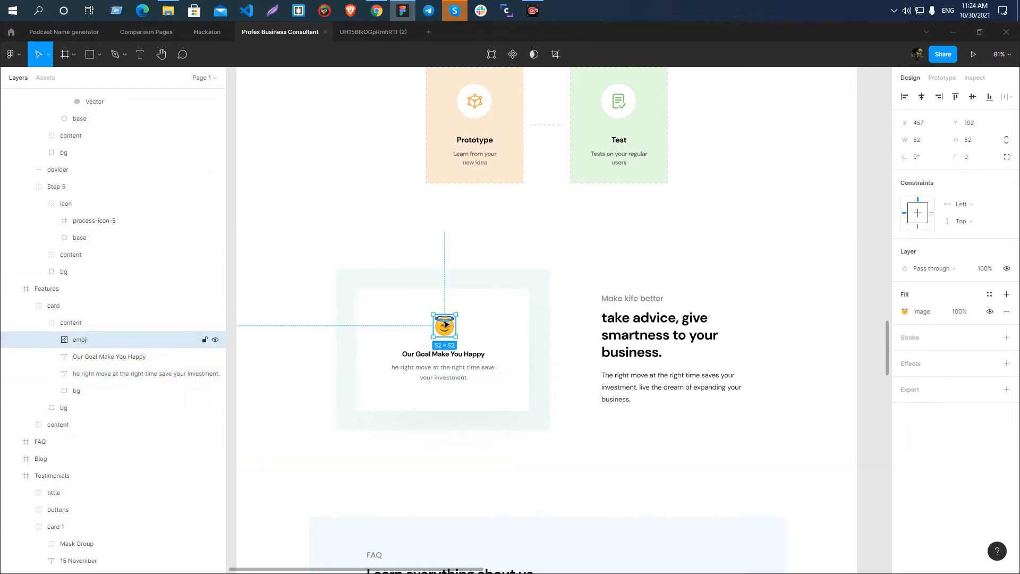
pyautogui.doubleClick(84, 342)
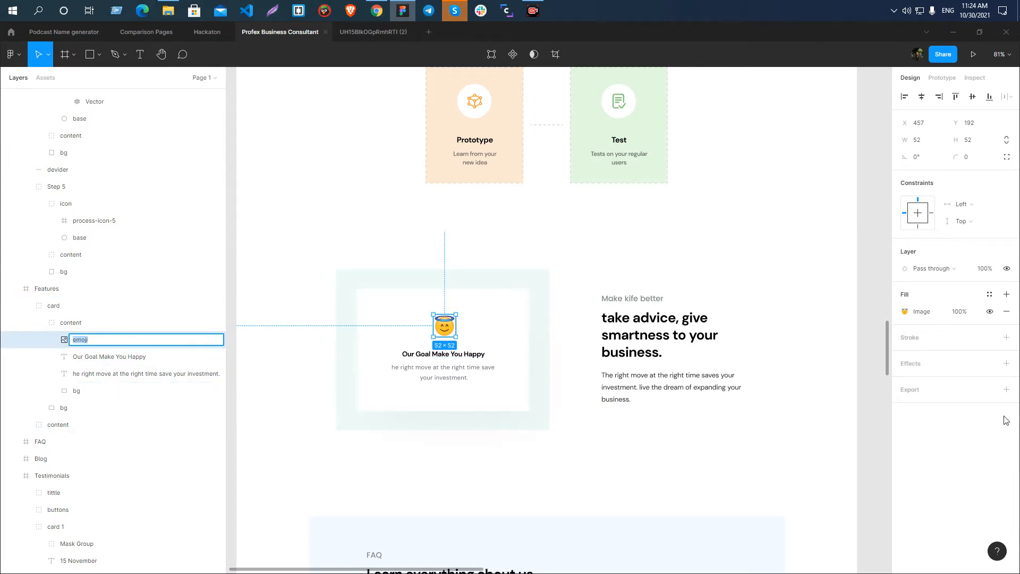
pyautogui.click(1006, 390)
pyautogui.click(1006, 389)
pyautogui.click(1006, 389)
pyautogui.hotkey('ctrl', 'z')
pyautogui.hotkey('ctrl', 'z')
pyautogui.hotkey('ctrl', 'z')
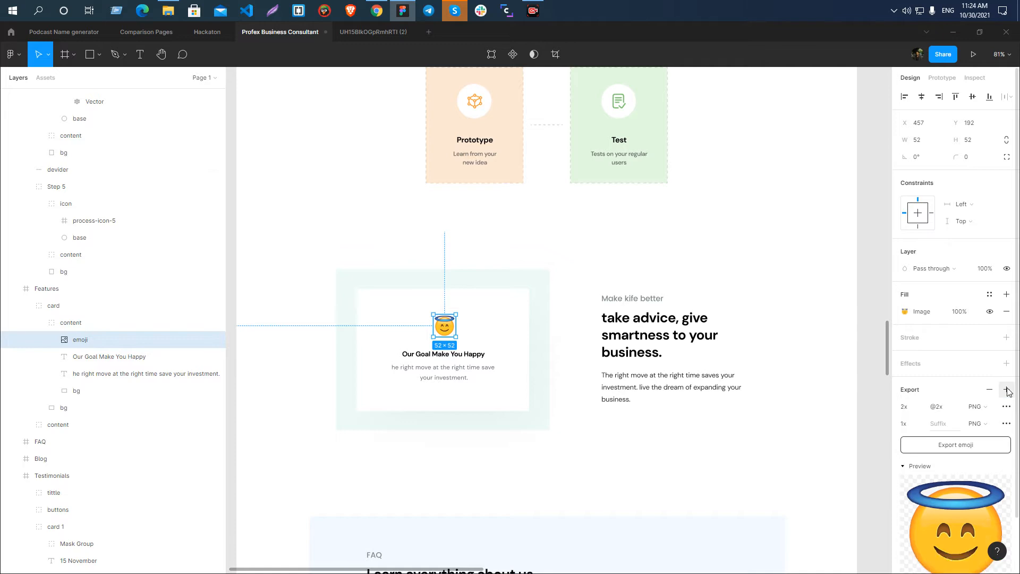
pyautogui.click(1007, 390)
pyautogui.scroll(-1, 974, 442)
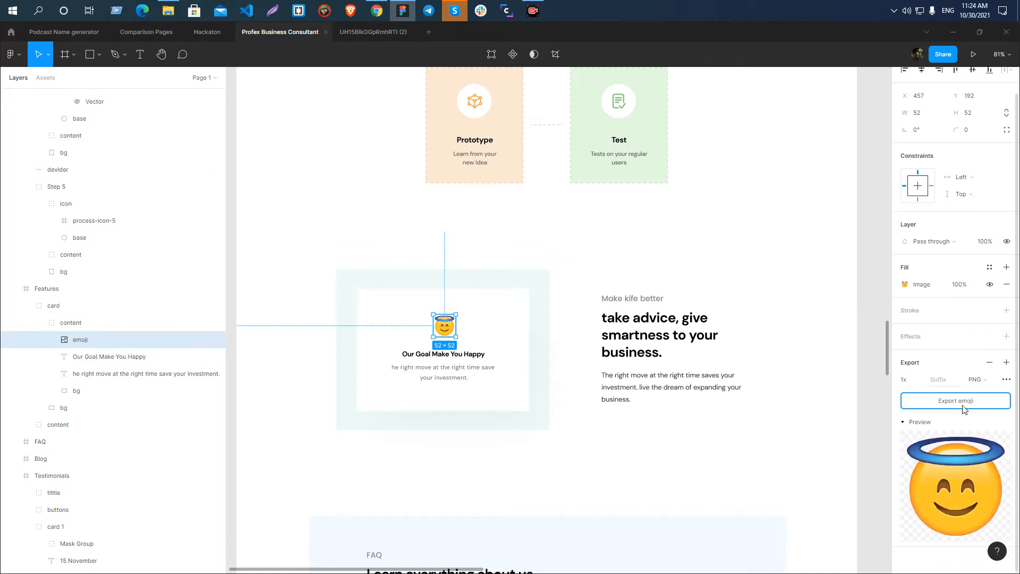
pyautogui.click(964, 409)
pyautogui.click(473, 290)
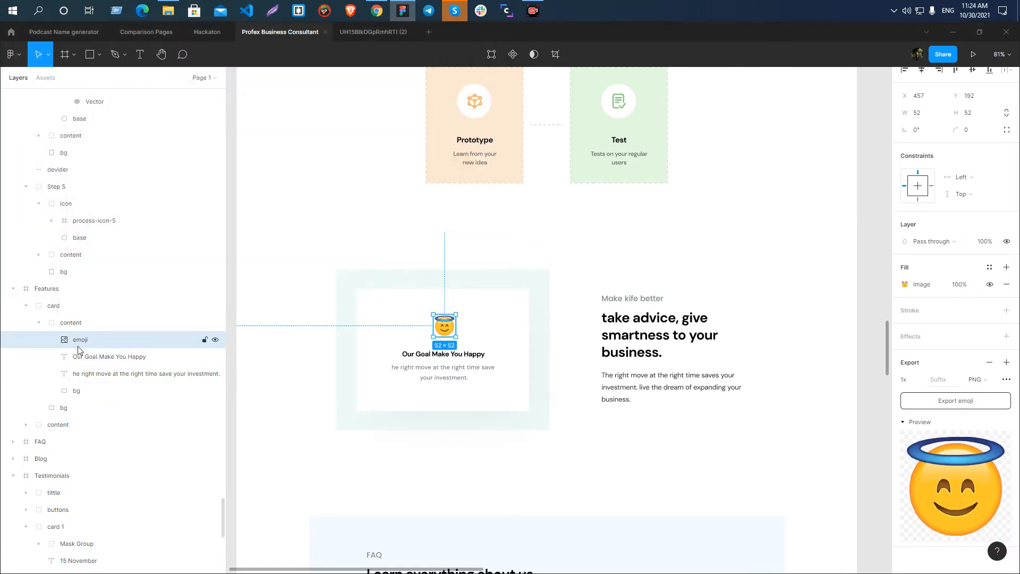
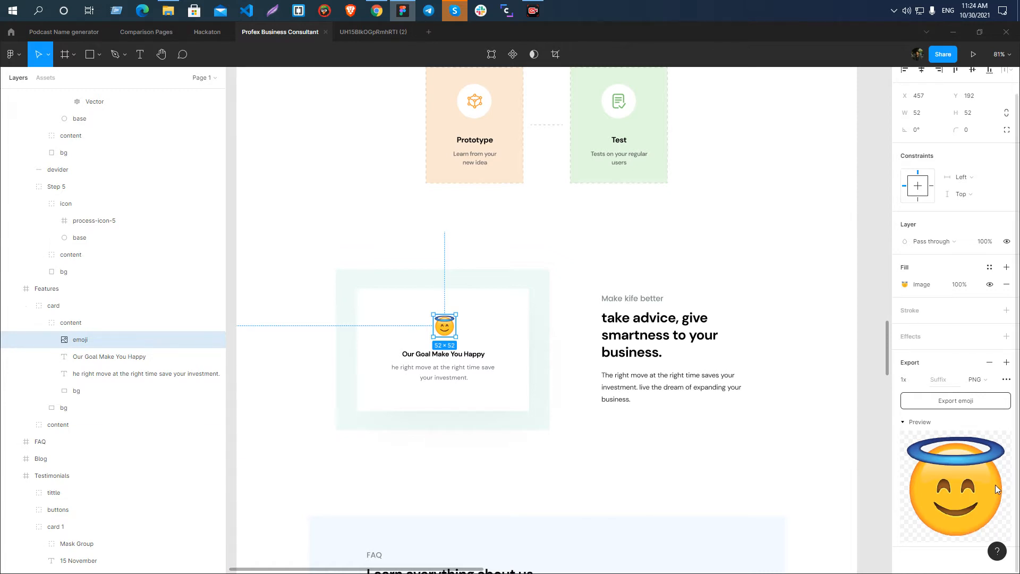
# Export the emoji image from the Our Goal Make You Happy card, save the file and clear the selection.
pyautogui.click(962, 401)
pyautogui.click(410, 291)
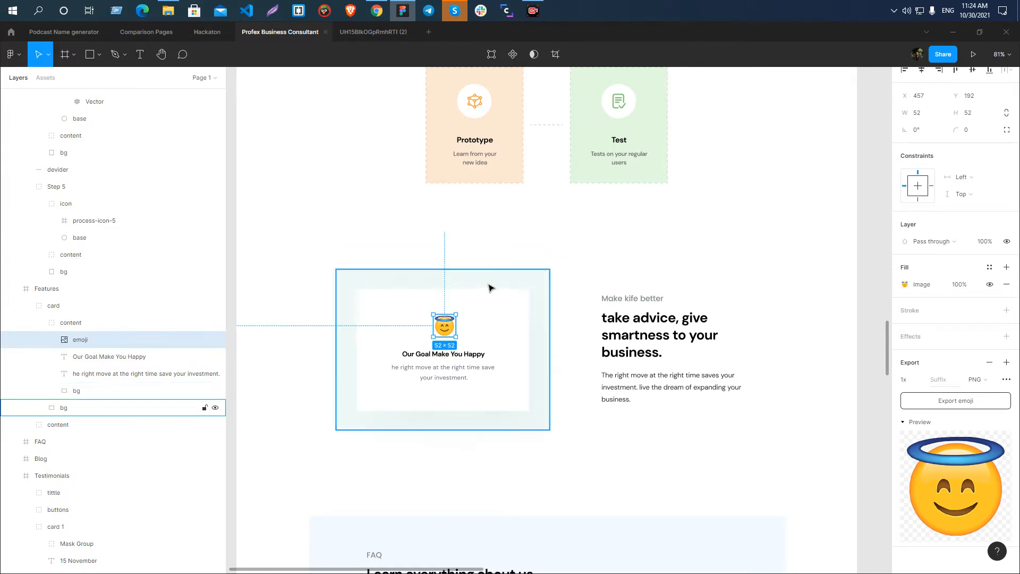
pyautogui.scroll(-5, 464, 283)
pyautogui.click(502, 279)
# Examine the FAQ and Blog sections for exportable assets and compare the blog card illustrations with those in the projects section.
pyautogui.scroll(-4, 482, 273)
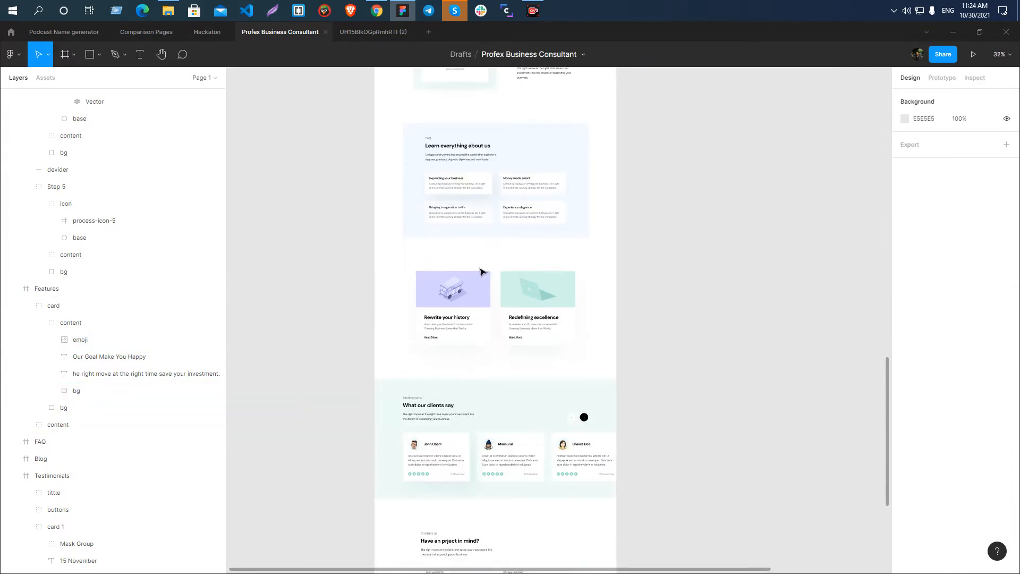
pyautogui.scroll(4, 480, 272)
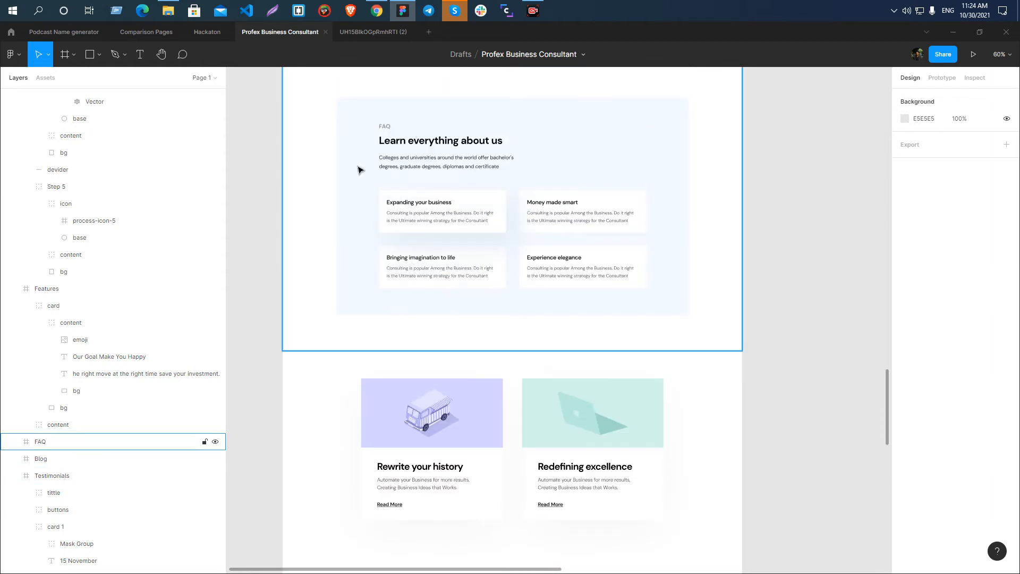
pyautogui.scroll(4, 454, 239)
pyautogui.scroll(-3, 453, 238)
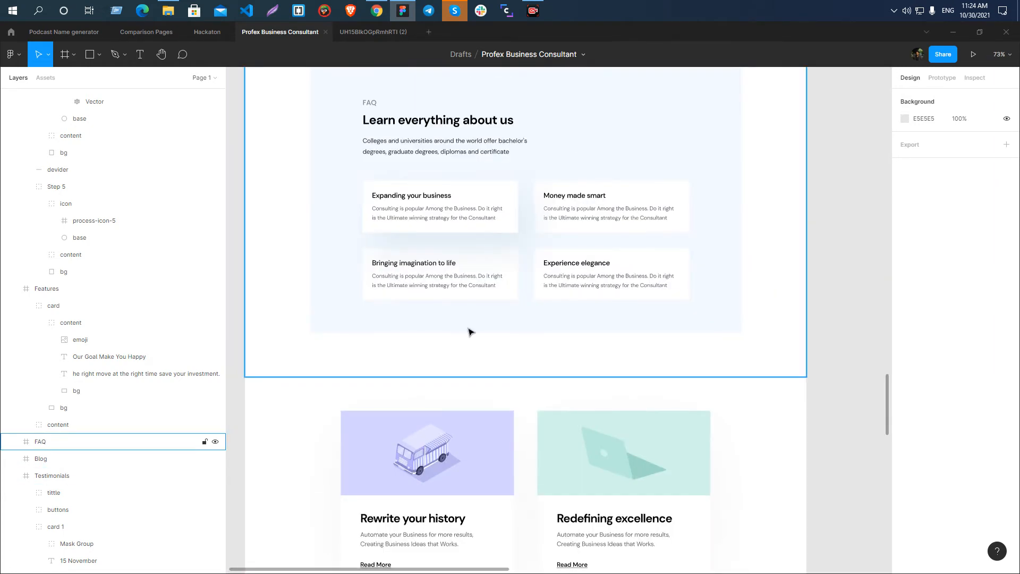
pyautogui.scroll(-3, 439, 263)
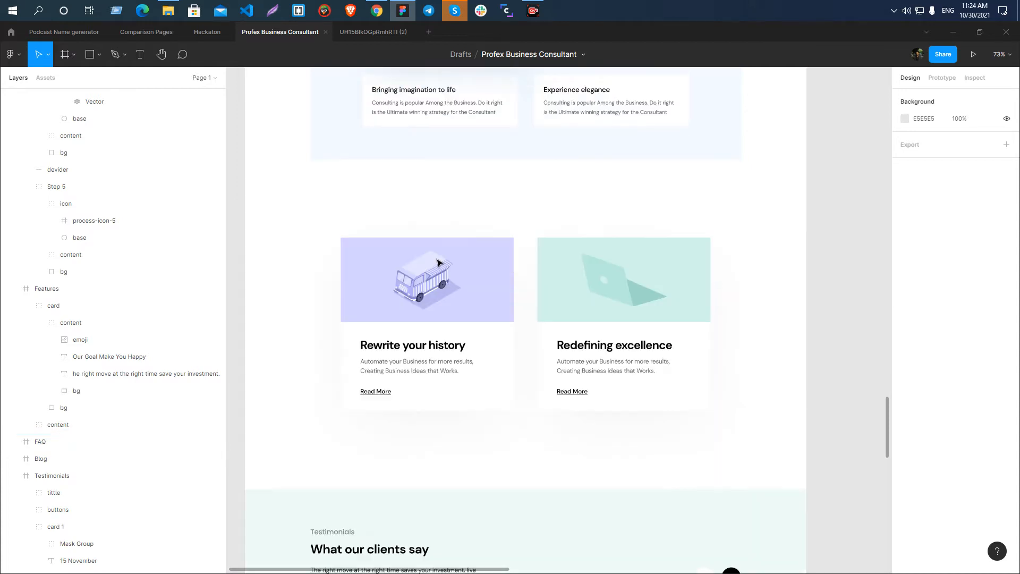
pyautogui.scroll(-2, 438, 263)
pyautogui.scroll(3, 485, 262)
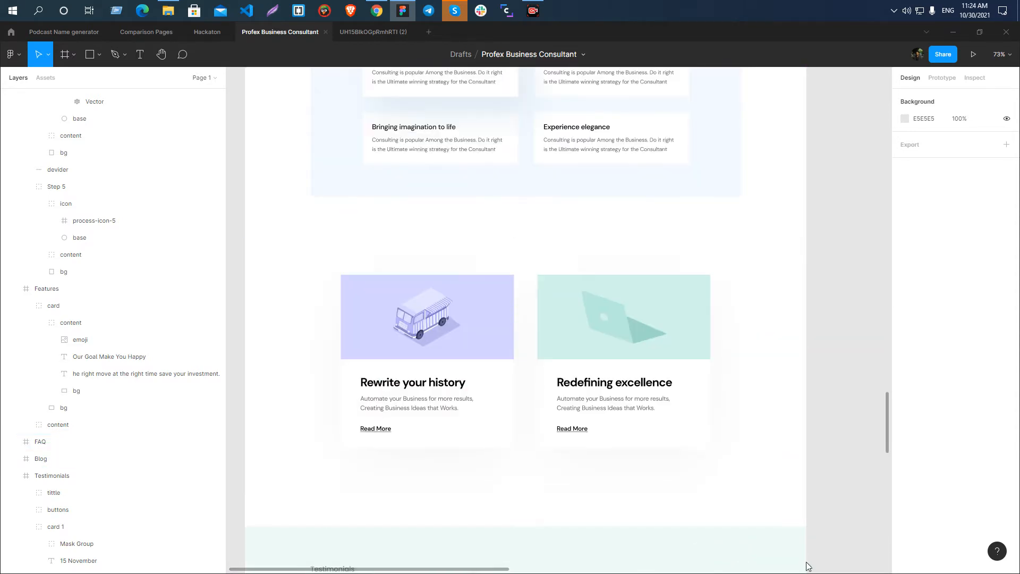
pyautogui.scroll(-5, 595, 317)
pyautogui.scroll(5, 578, 331)
pyautogui.scroll(3, 540, 303)
pyautogui.scroll(-9, 538, 303)
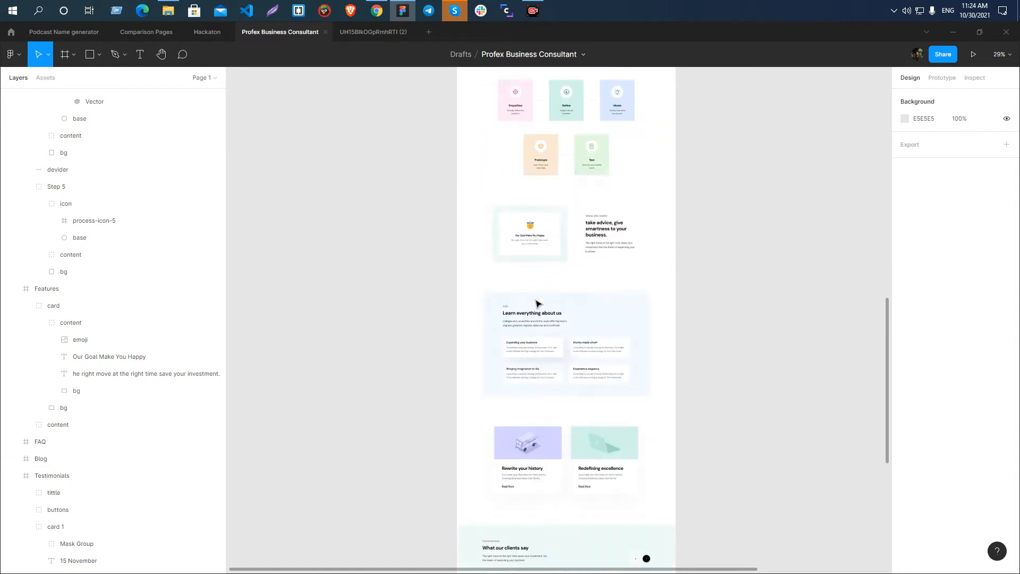
pyautogui.scroll(8, 613, 334)
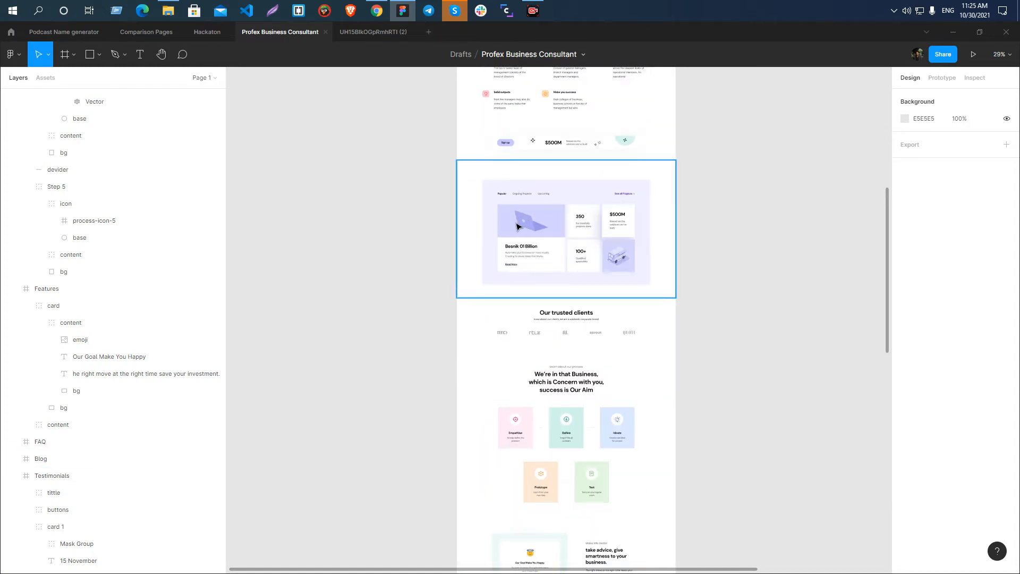
pyautogui.scroll(-7, 518, 225)
pyautogui.scroll(8, 531, 425)
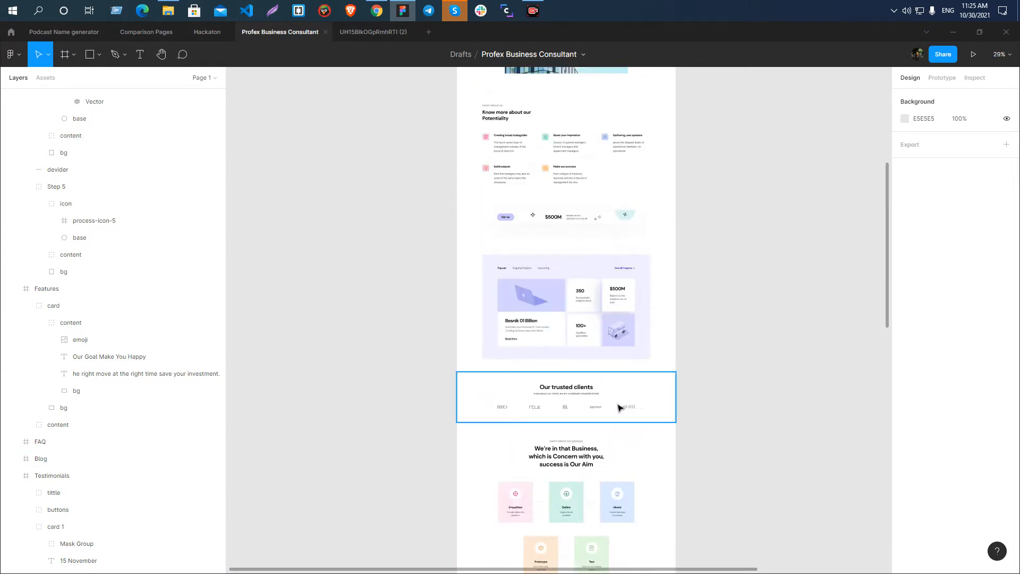
pyautogui.scroll(5, 613, 408)
pyautogui.scroll(-5, 607, 275)
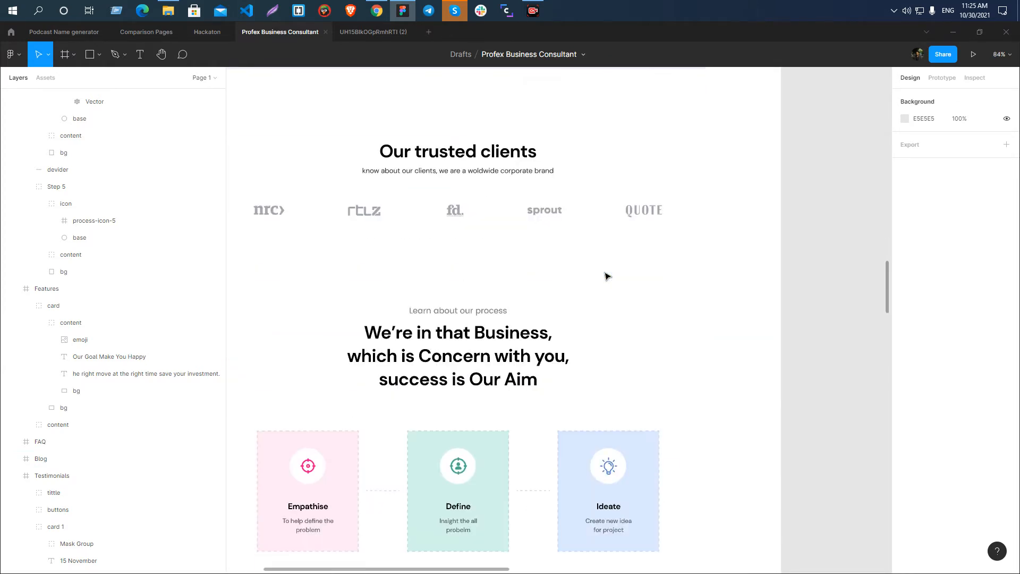
pyautogui.scroll(-6, 607, 276)
pyautogui.scroll(-5, 630, 275)
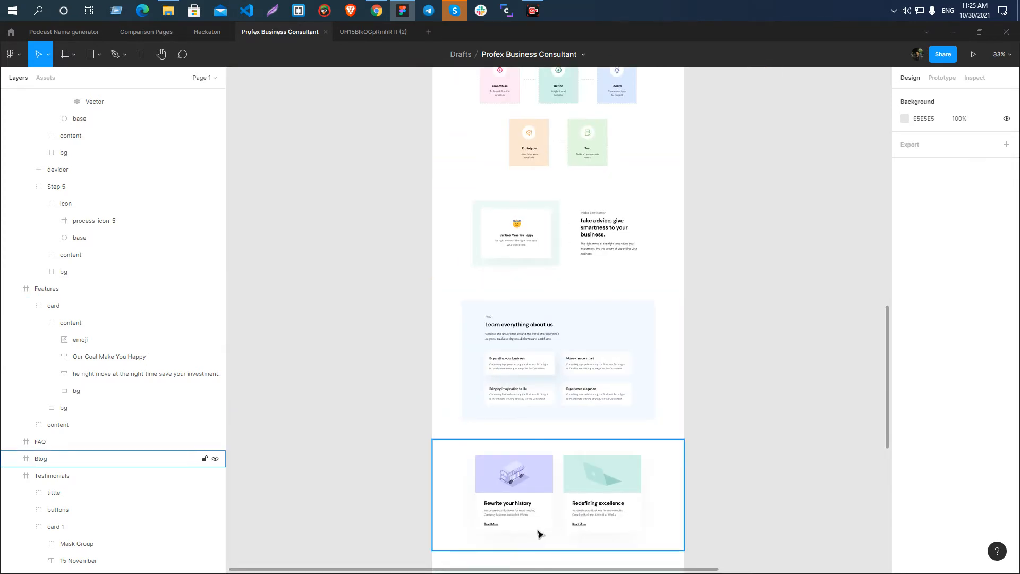
pyautogui.scroll(7, 531, 504)
pyautogui.scroll(-3, 419, 384)
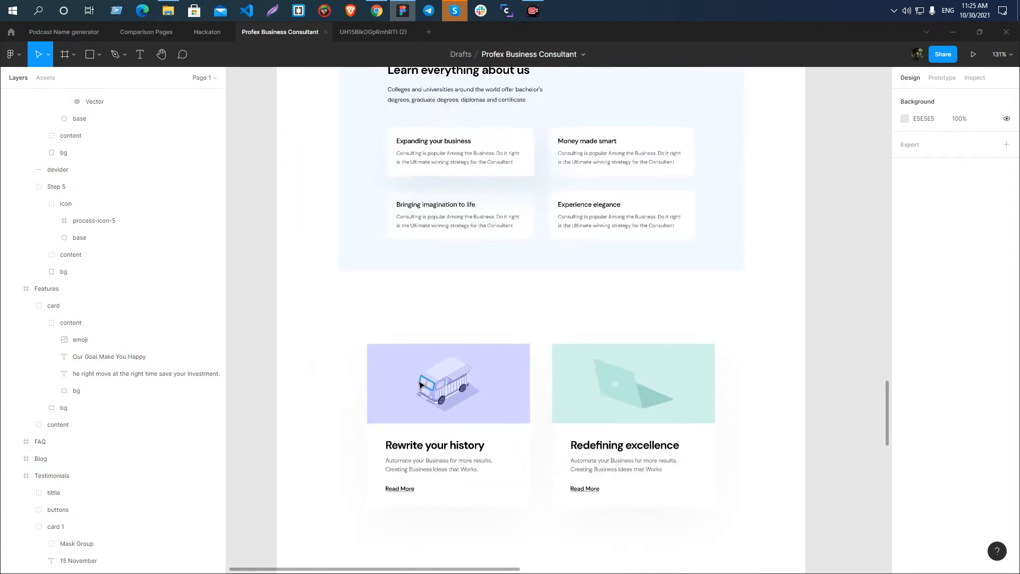
pyautogui.scroll(-10, 420, 384)
# Place a copy of the Rewrite your history card beside the projects section's van tile for comparison, and remove it.
pyautogui.click(428, 386)
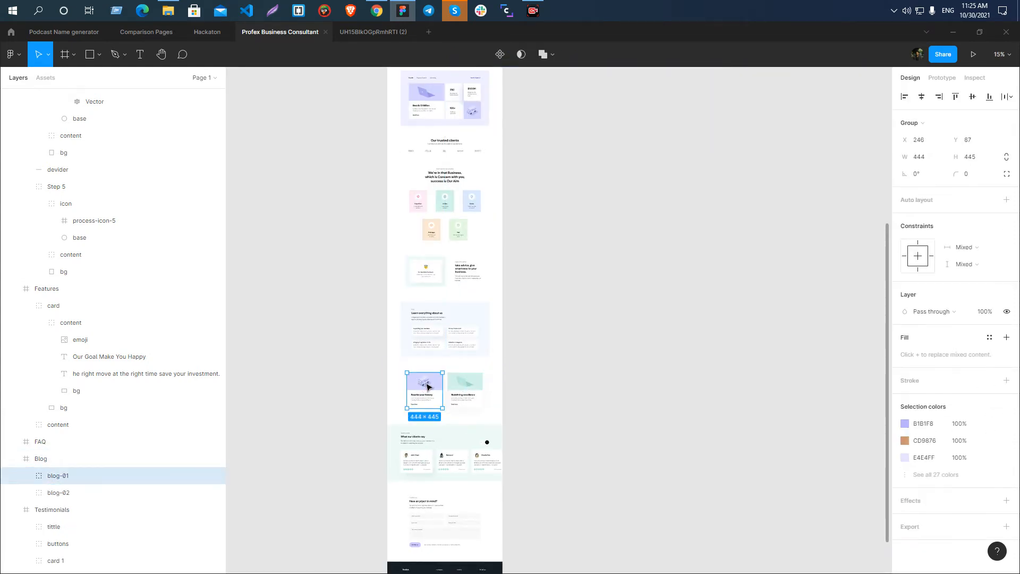
pyautogui.moveTo(430, 386); pyautogui.dragTo(529, 120)
pyautogui.scroll(2, 490, 109)
pyautogui.scroll(5, 490, 109)
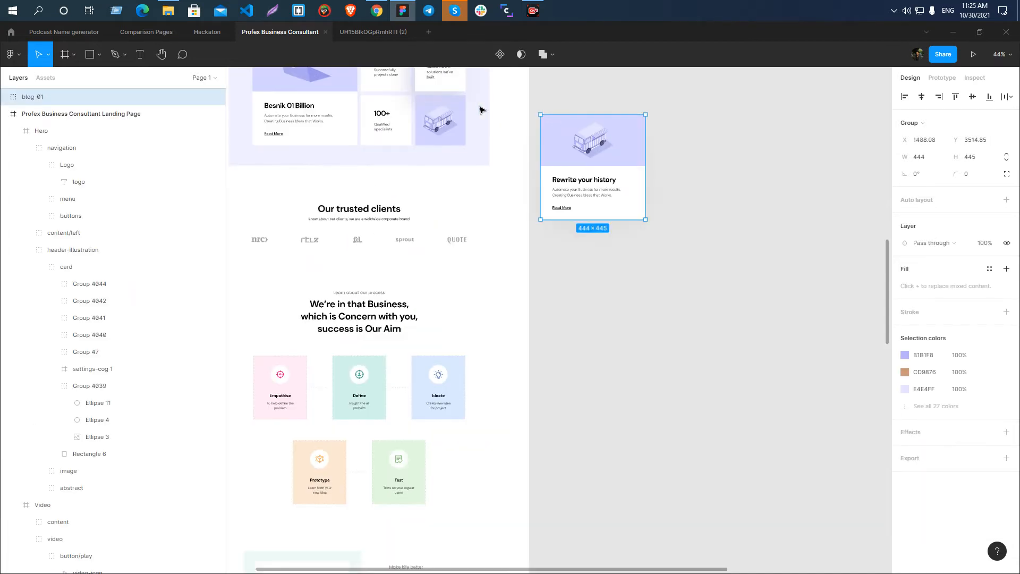
pyautogui.moveTo(647, 196); pyautogui.dragTo(631, 148)
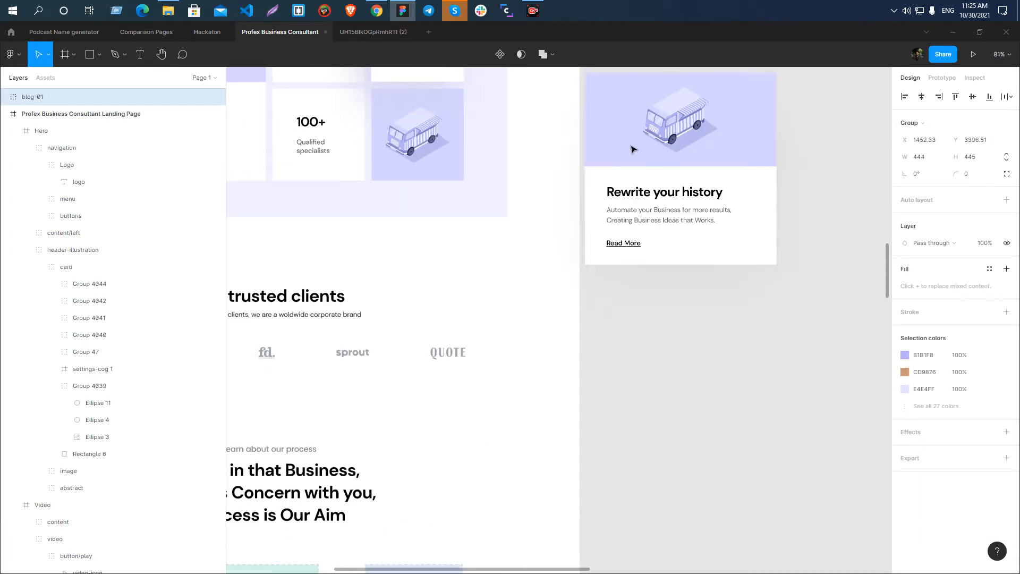
pyautogui.scroll(2, 631, 149)
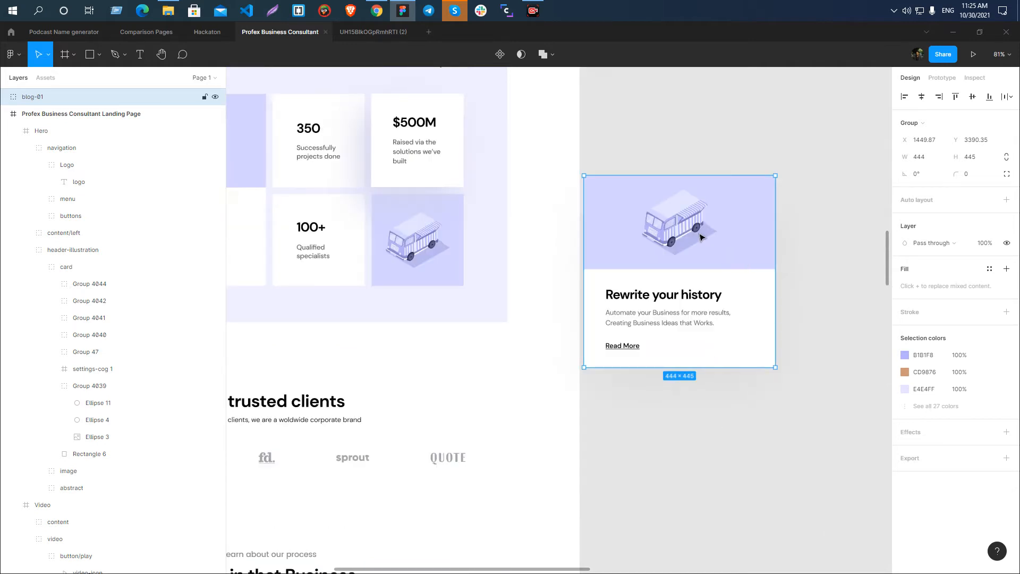
pyautogui.scroll(-1, 423, 218)
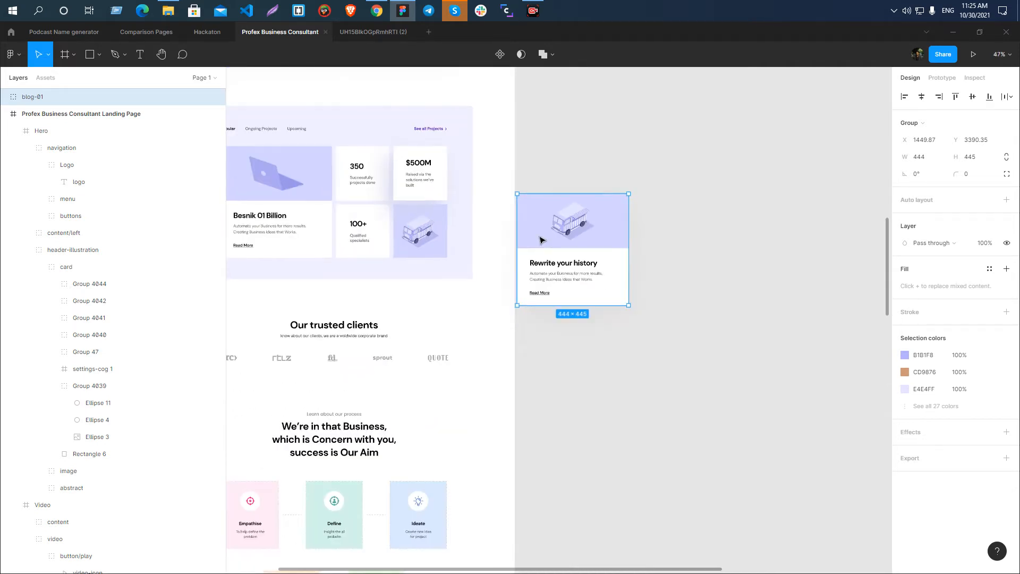
pyautogui.scroll(1, 539, 234)
pyautogui.scroll(-4, 571, 227)
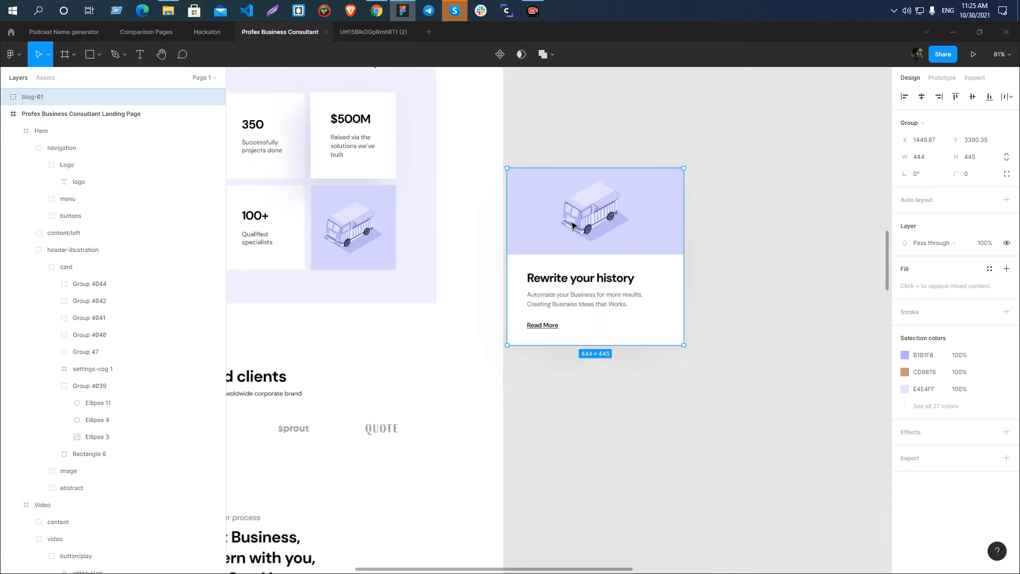
pyautogui.press('Delete')
# Inspect the laptop illustration group inside the Redefining excellence blog card.
pyautogui.scroll(-5, 618, 148)
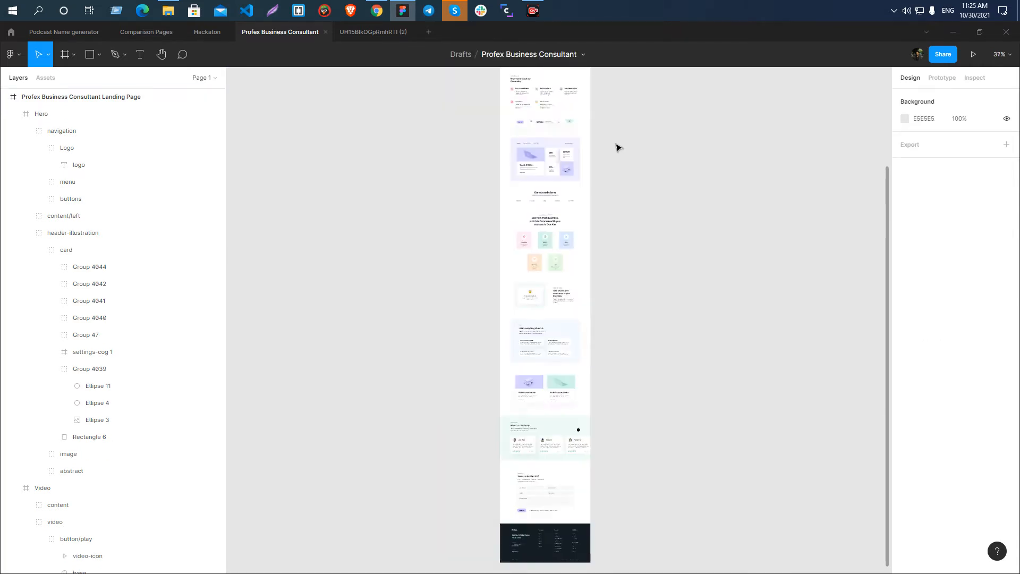
pyautogui.scroll(-3, 596, 403)
pyautogui.scroll(5, 576, 264)
pyautogui.scroll(3, 561, 209)
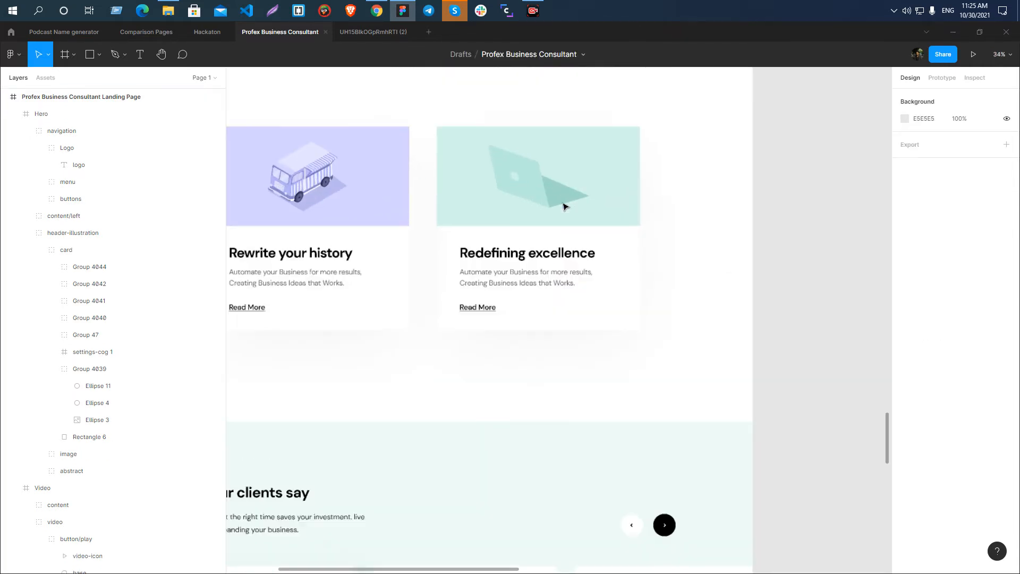
pyautogui.click(535, 181)
pyautogui.doubleClick(536, 181)
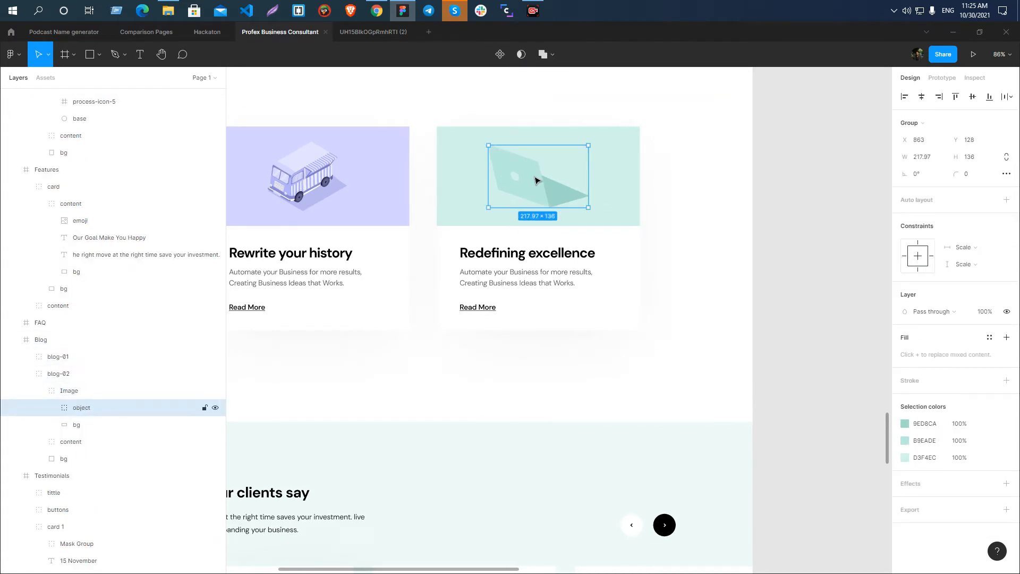
# Copy the layer name projects-illustration-1 from the laptop illustration in the Besnik 01 Billion featured project card.
pyautogui.scroll(-4, 544, 210)
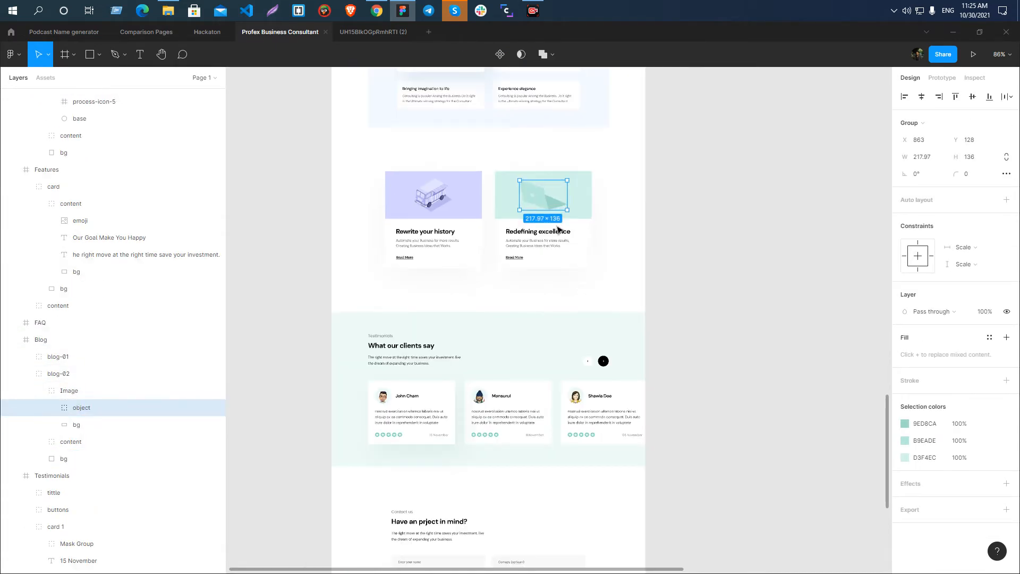
pyautogui.scroll(10, 404, 286)
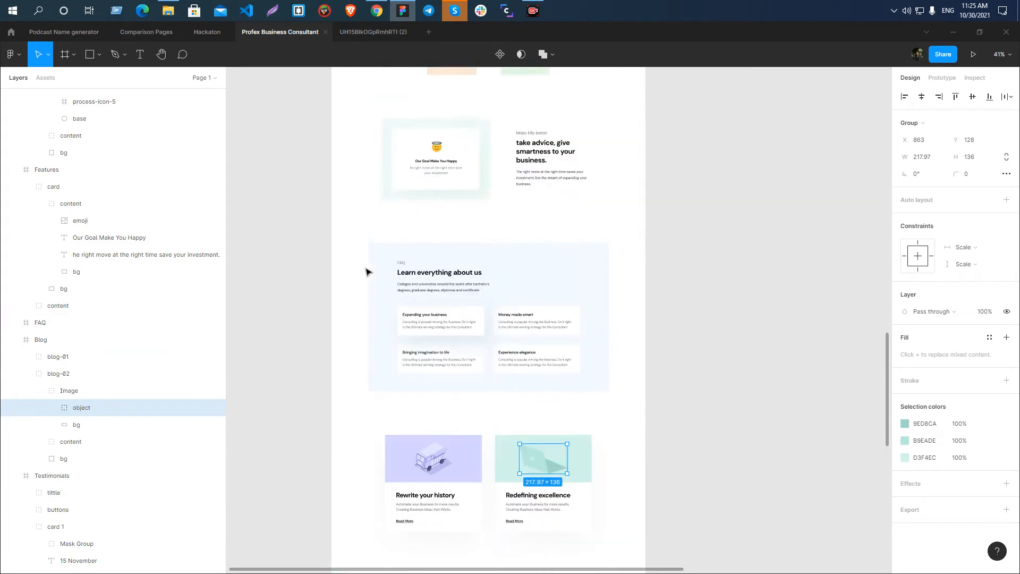
pyautogui.scroll(5, 371, 270)
pyautogui.click(433, 378)
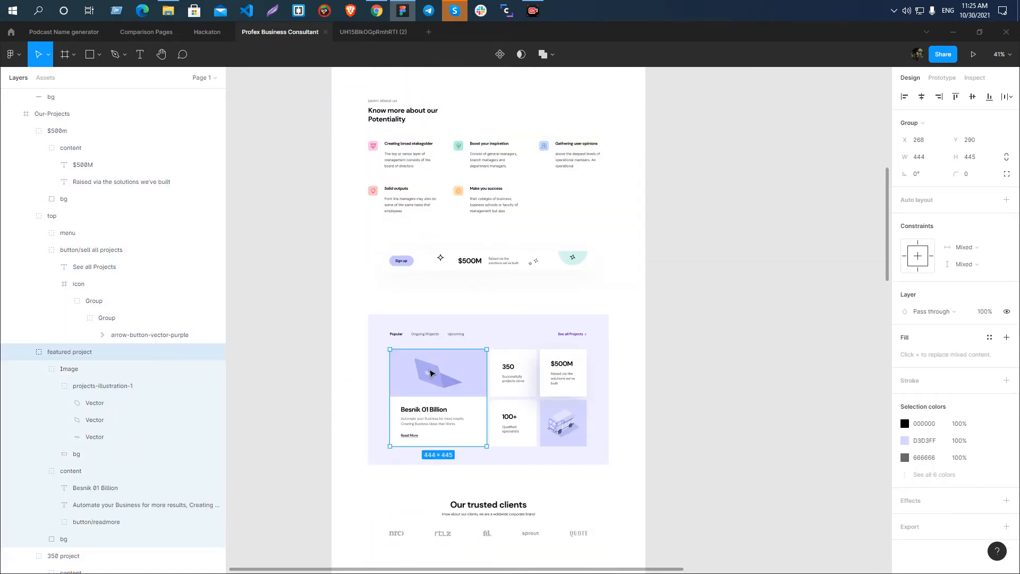
pyautogui.doubleClick(435, 377)
pyautogui.doubleClick(435, 377)
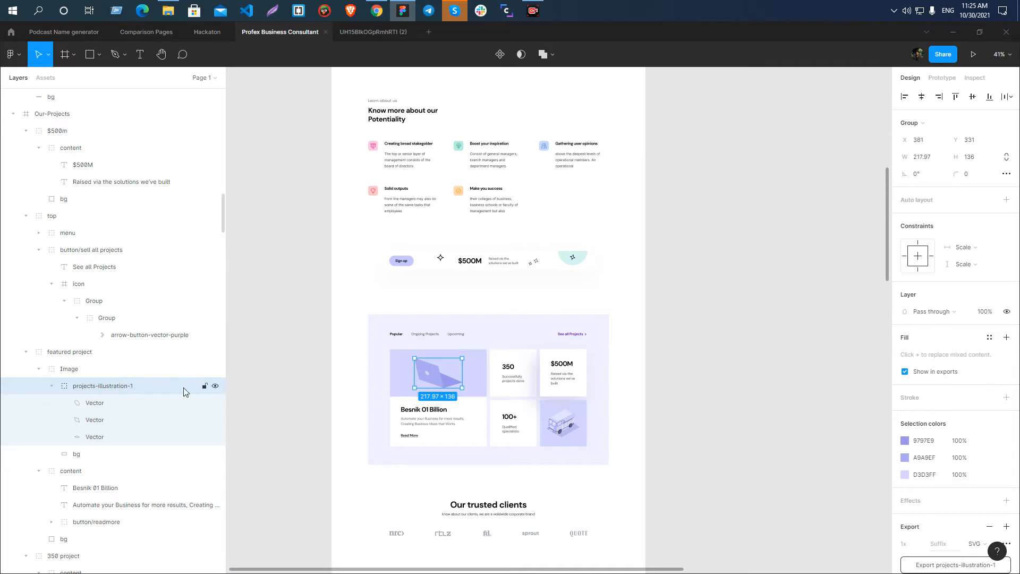
pyautogui.doubleClick(111, 392)
pyautogui.hotkey('ctrl', 'c')
# Rename the laptop object group in the blog-02 card's image as card-illustration-2, reusing the copied layer name.
pyautogui.scroll(-15, 514, 383)
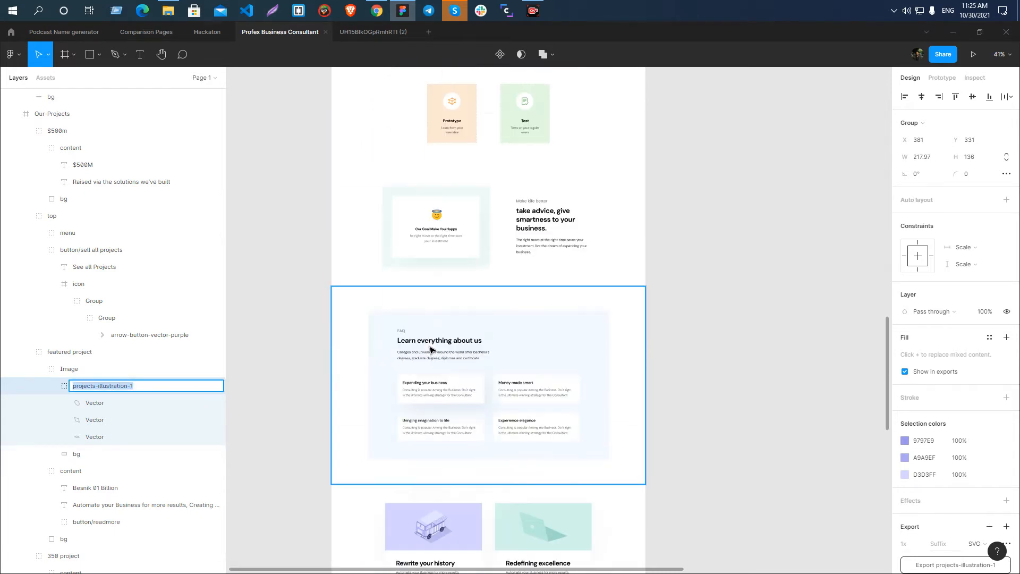
pyautogui.scroll(4, 563, 470)
pyautogui.scroll(-6, 539, 303)
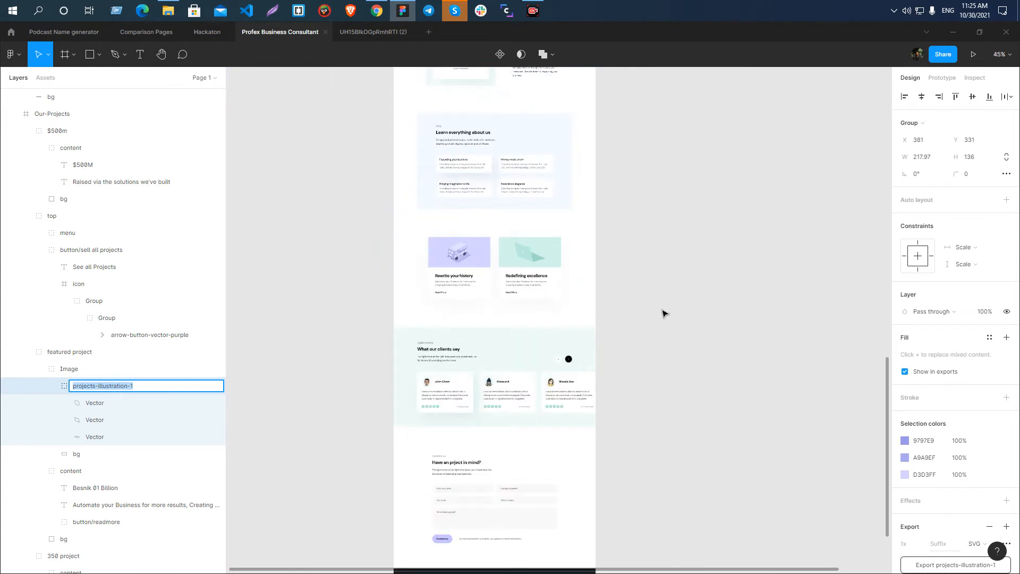
pyautogui.click(686, 314)
pyautogui.scroll(4, 515, 296)
pyautogui.click(550, 214)
pyautogui.click(549, 214)
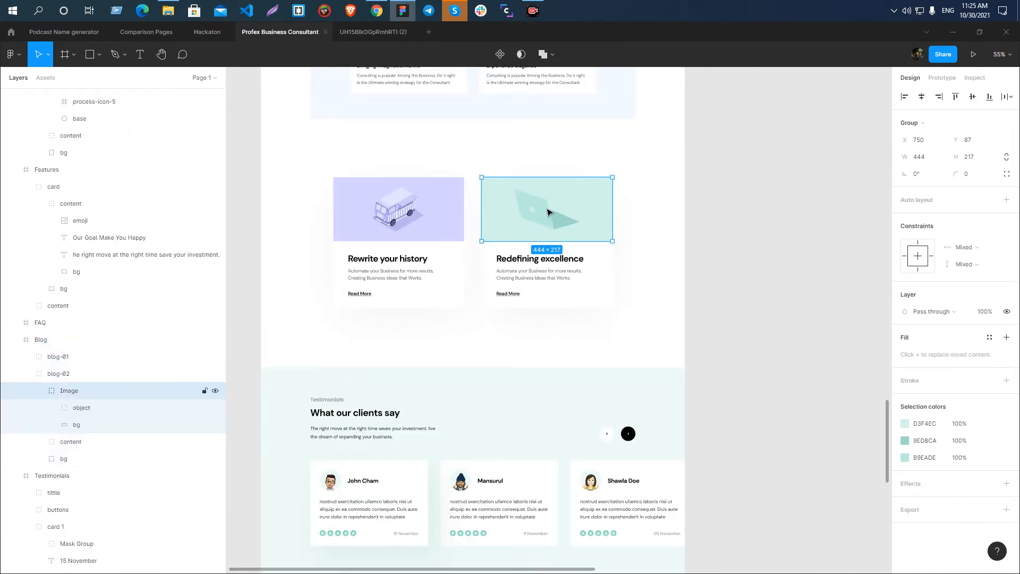
pyautogui.click(69, 415)
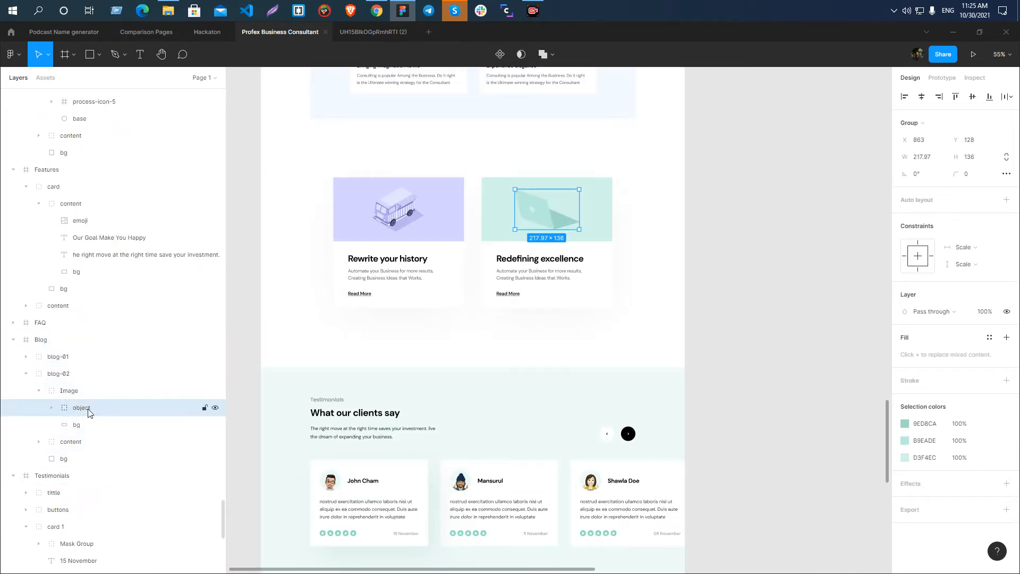
pyautogui.doubleClick(84, 412)
pyautogui.hotkey('ctrl', 'v')
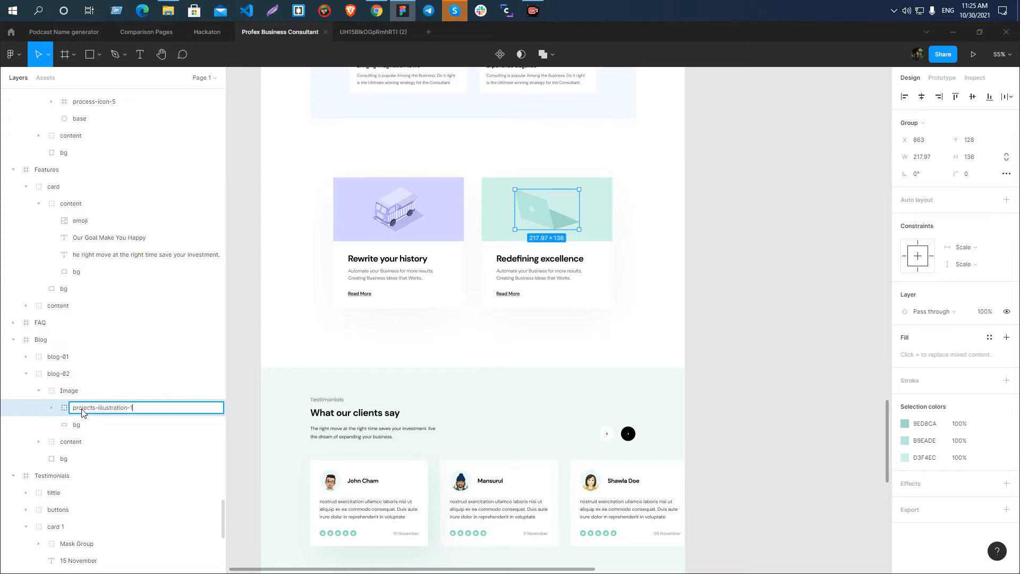
pyautogui.press('BackSpace')
pyautogui.press('BackSpace')
pyautogui.press('BackSpace')
pyautogui.press('BackSpace')
pyautogui.press('BackSpace')
pyautogui.press('BackSpace')
pyautogui.press('BackSpace')
pyautogui.write('card')
pyautogui.press('Return')
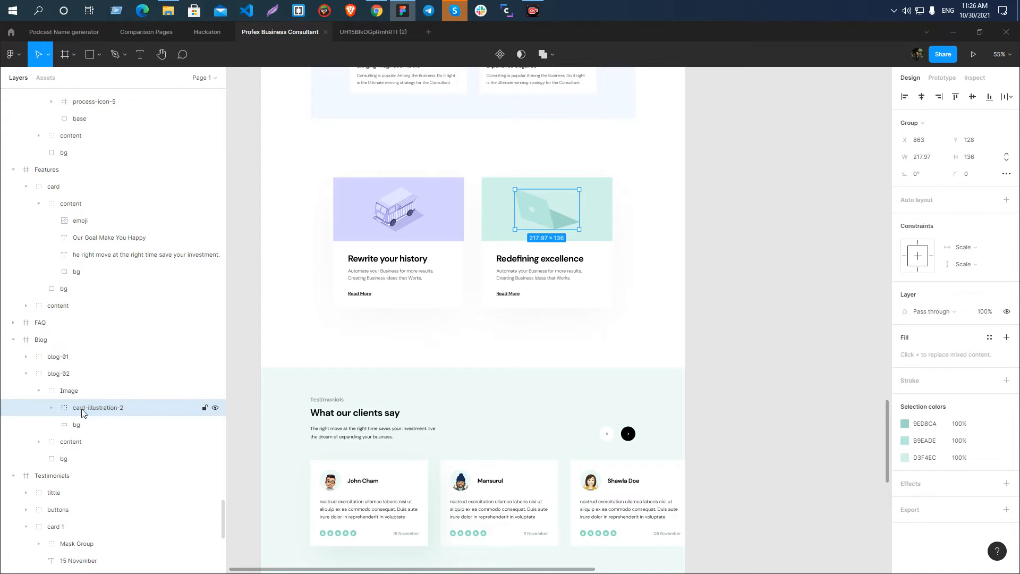
# Add an SVG export setting to card-illustration-2, export it and save the file.
pyautogui.click(1006, 510)
pyautogui.click(979, 423)
pyautogui.click(987, 448)
pyautogui.click(987, 444)
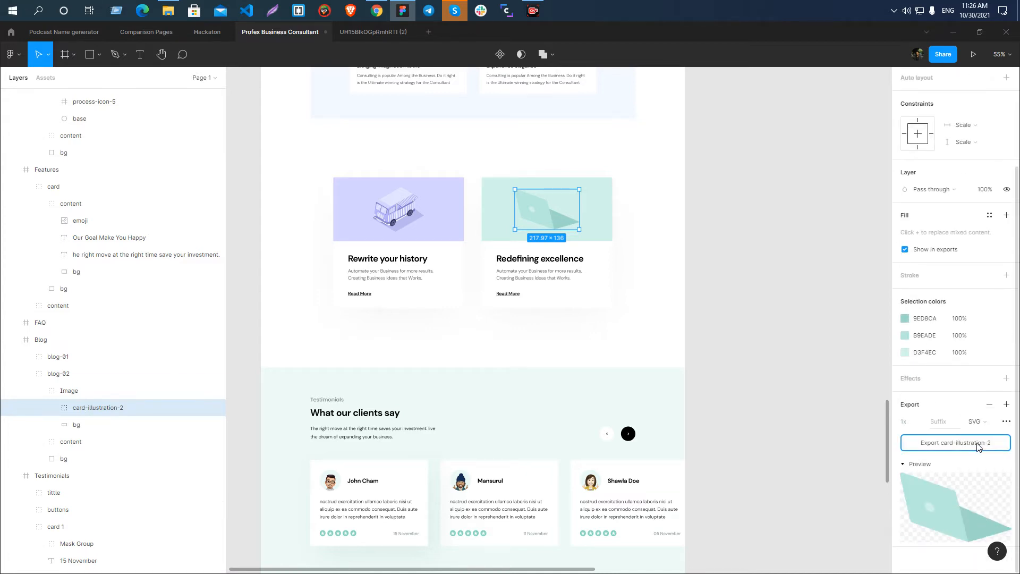
pyautogui.click(419, 290)
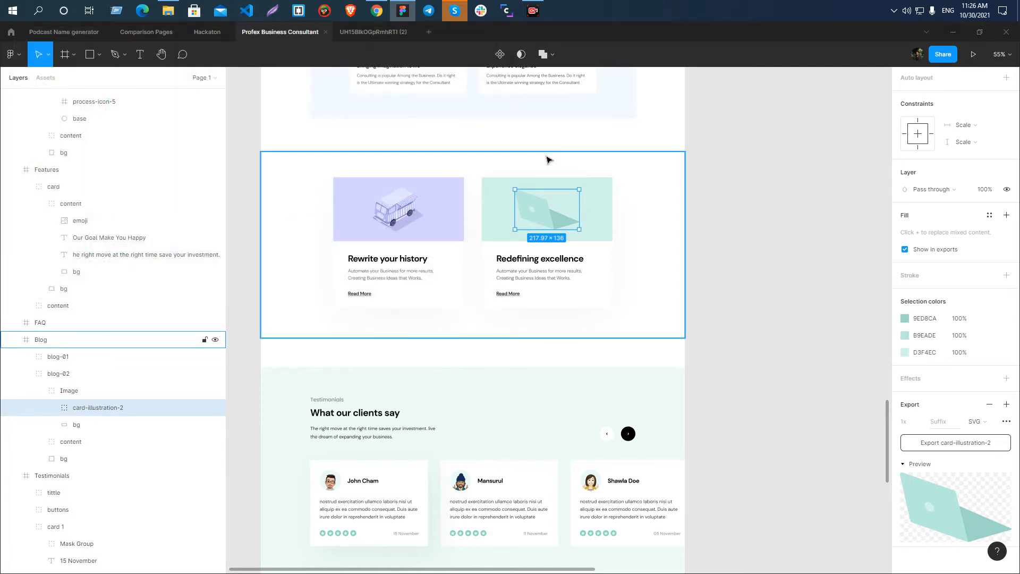
# Rename the arrow vector inside the white left slider button of the Testimonials section as slider-arrow-black.
pyautogui.scroll(-3, 524, 170)
pyautogui.click(644, 364)
pyautogui.scroll(3, 489, 366)
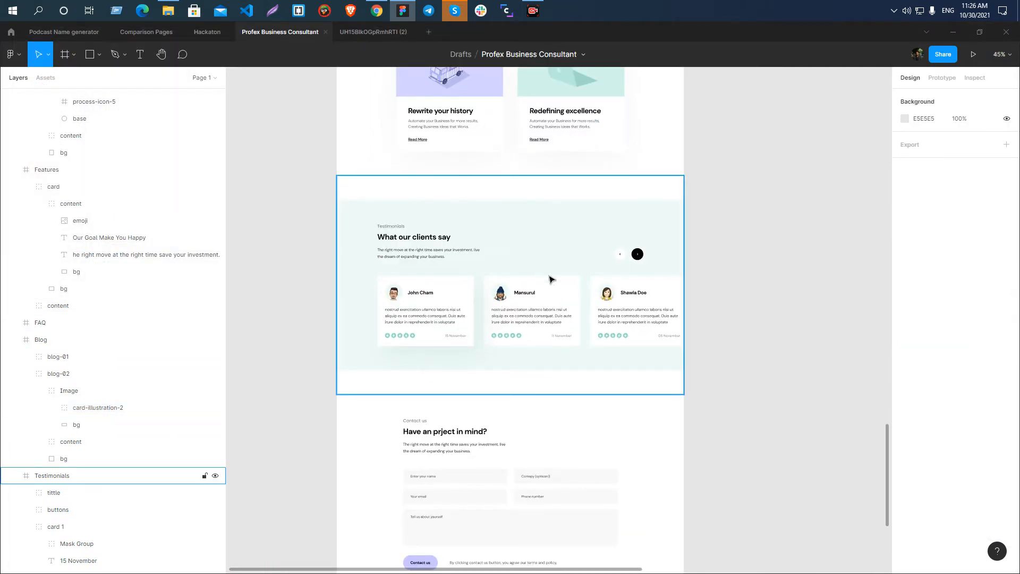
pyautogui.scroll(2, 397, 313)
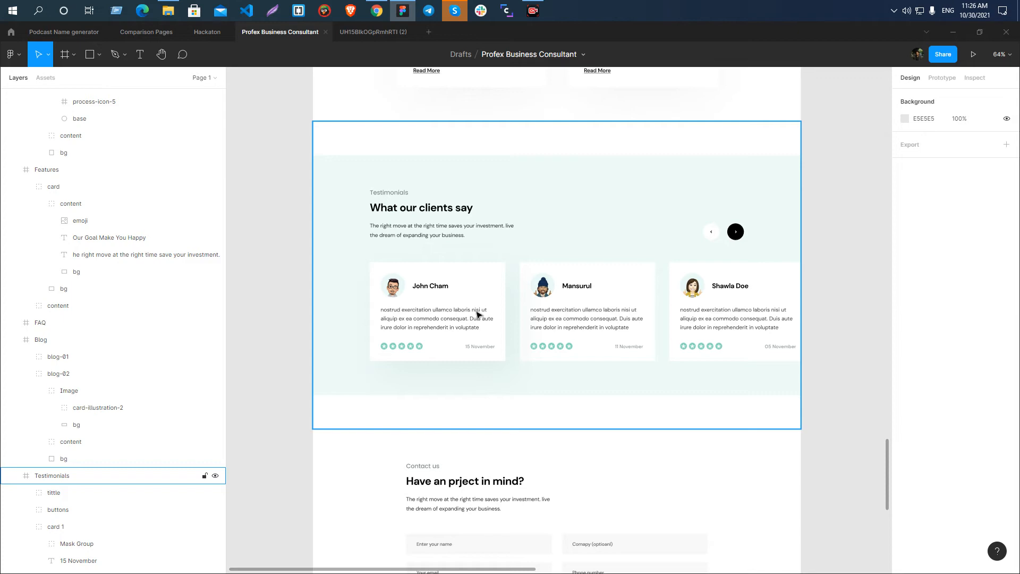
pyautogui.scroll(2, 394, 230)
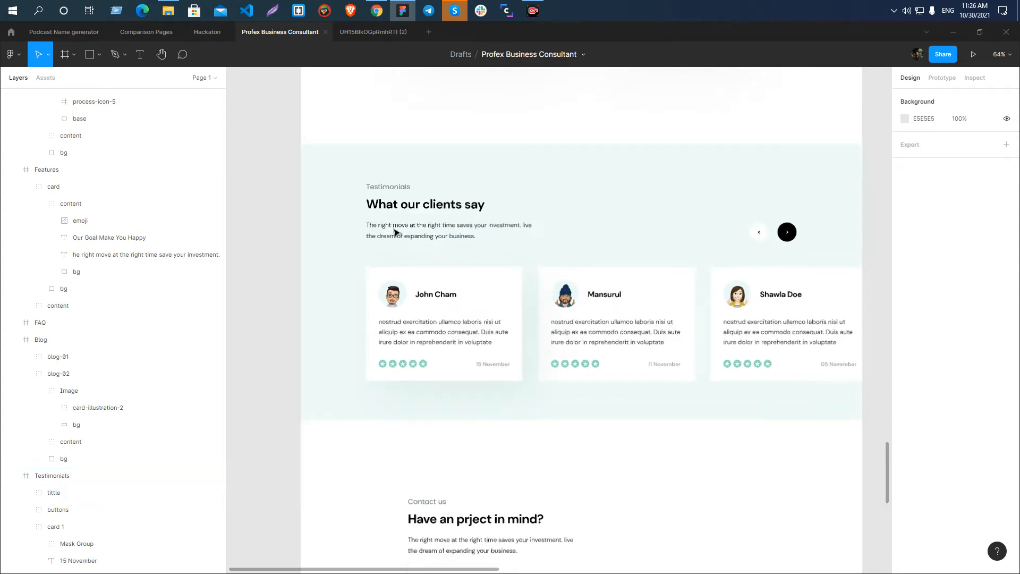
pyautogui.scroll(-2, 339, 212)
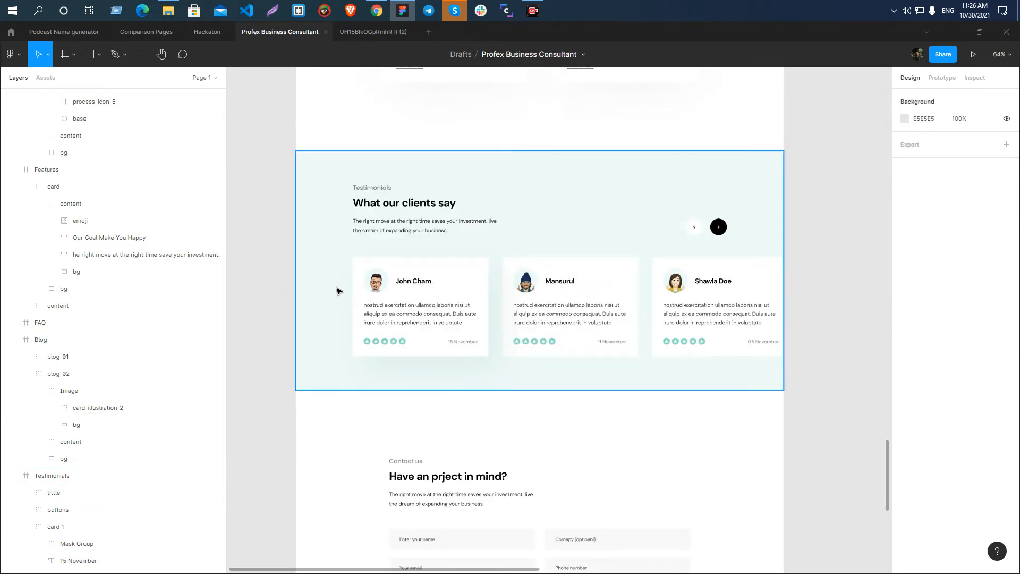
pyautogui.scroll(3, 336, 287)
pyautogui.scroll(-3, 340, 277)
pyautogui.scroll(1, 708, 223)
pyautogui.scroll(6, 708, 223)
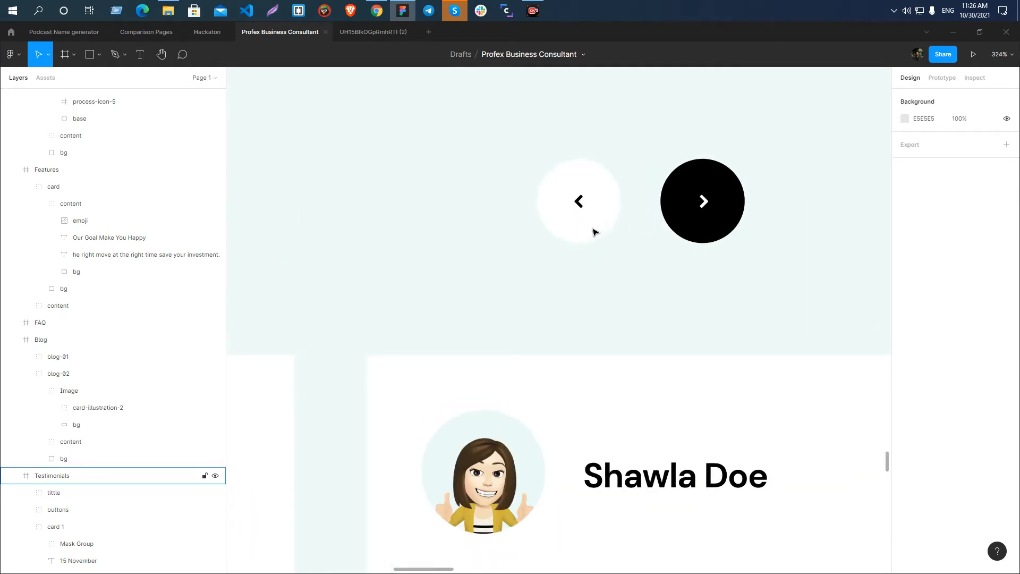
pyautogui.keyDown('ctrl'); pyautogui.click(579, 201); pyautogui.keyUp('ctrl')
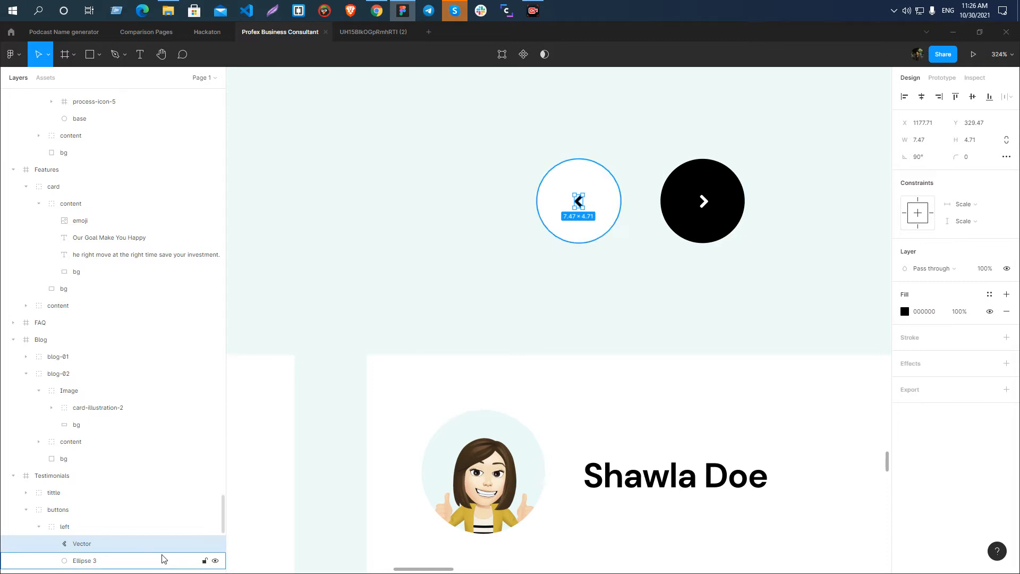
pyautogui.doubleClick(88, 544)
pyautogui.write('slider-arrow-black')
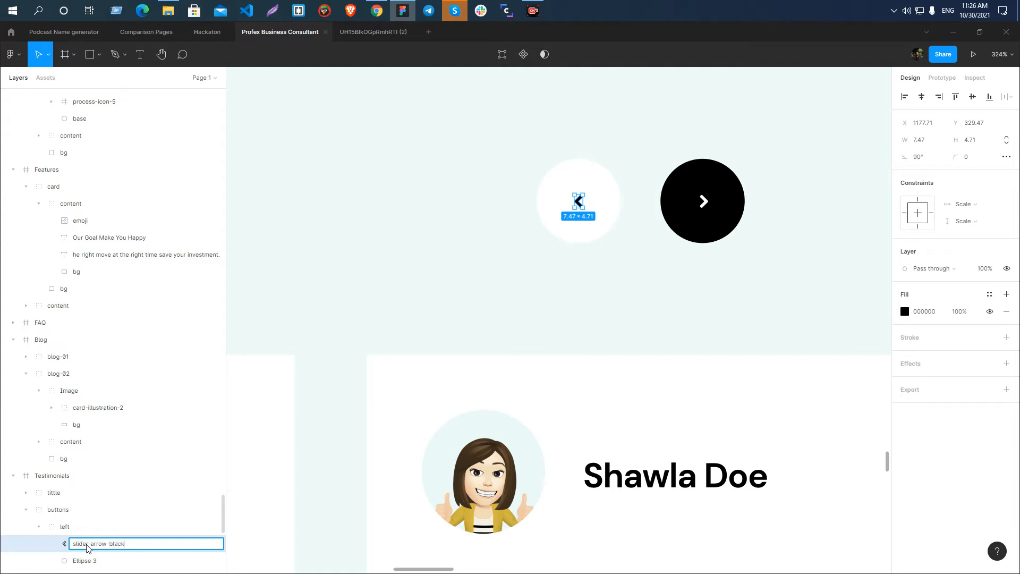
pyautogui.press('Return')
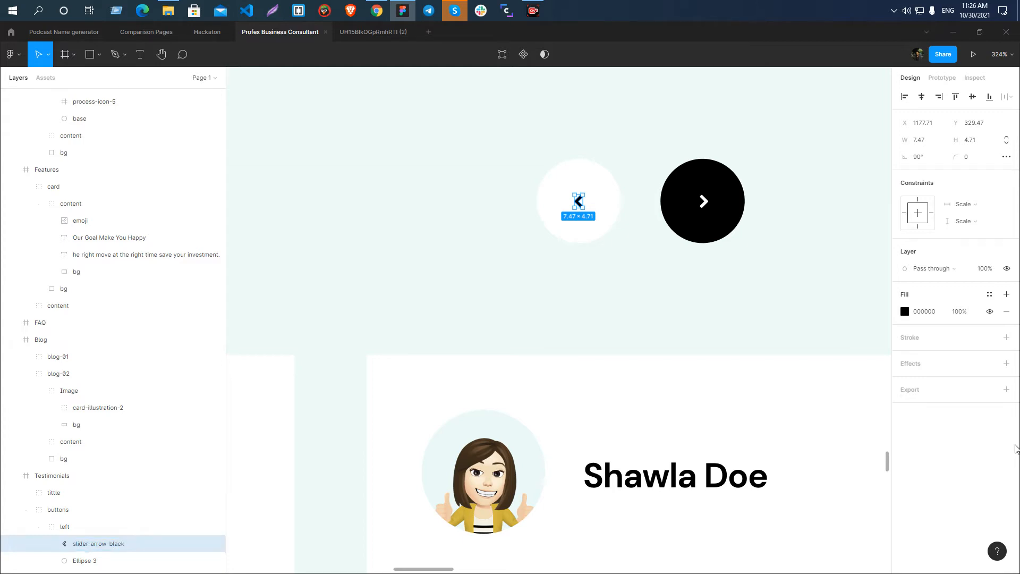
# Add an SVG export setting to slider-arrow-black, export it and save the file.
pyautogui.click(1006, 390)
pyautogui.click(977, 406)
pyautogui.click(979, 436)
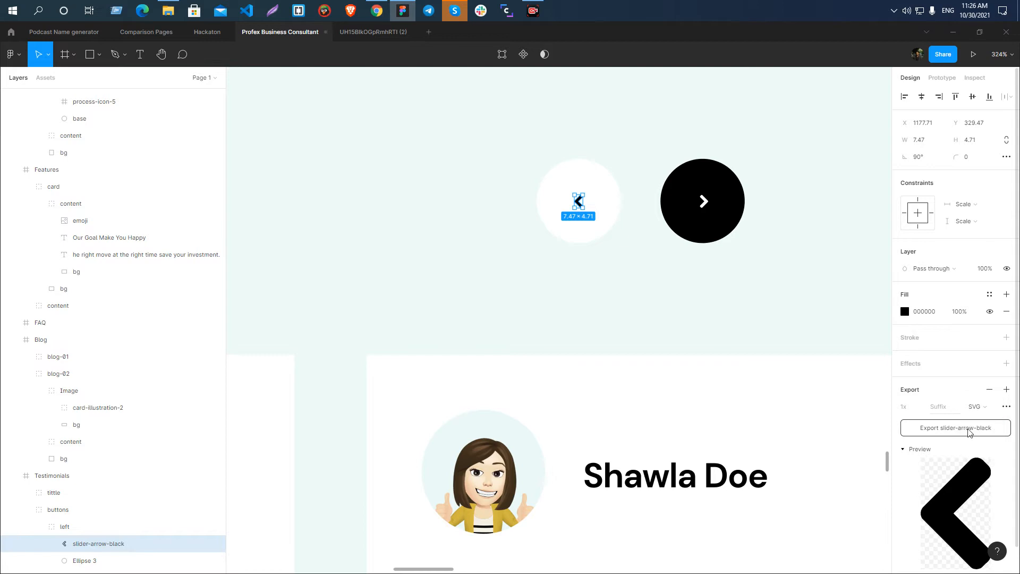
pyautogui.click(979, 440)
pyautogui.click(419, 290)
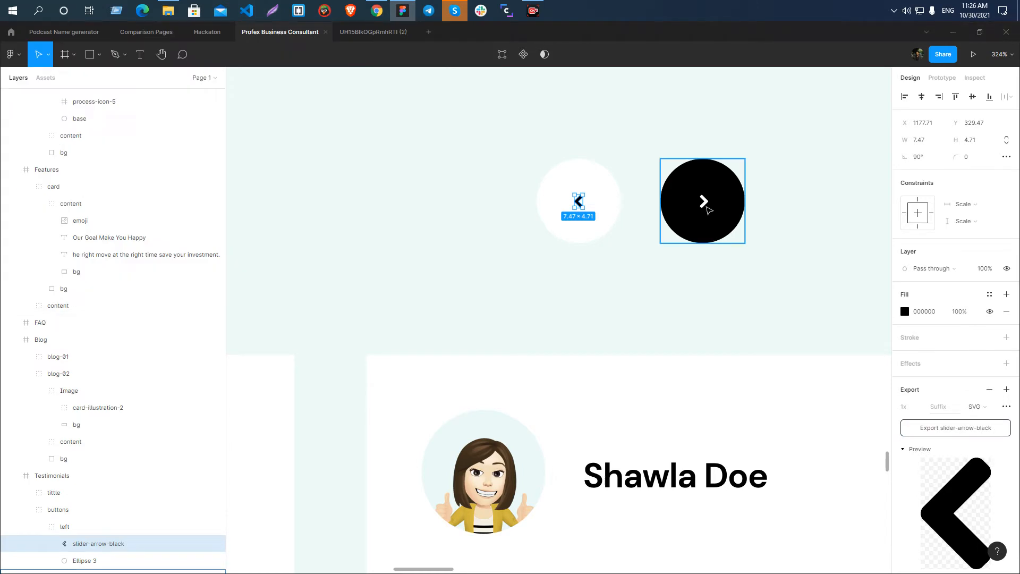
# Rename the arrow vector inside the black right slider button as slider-arrow-right-white.
pyautogui.click(706, 204)
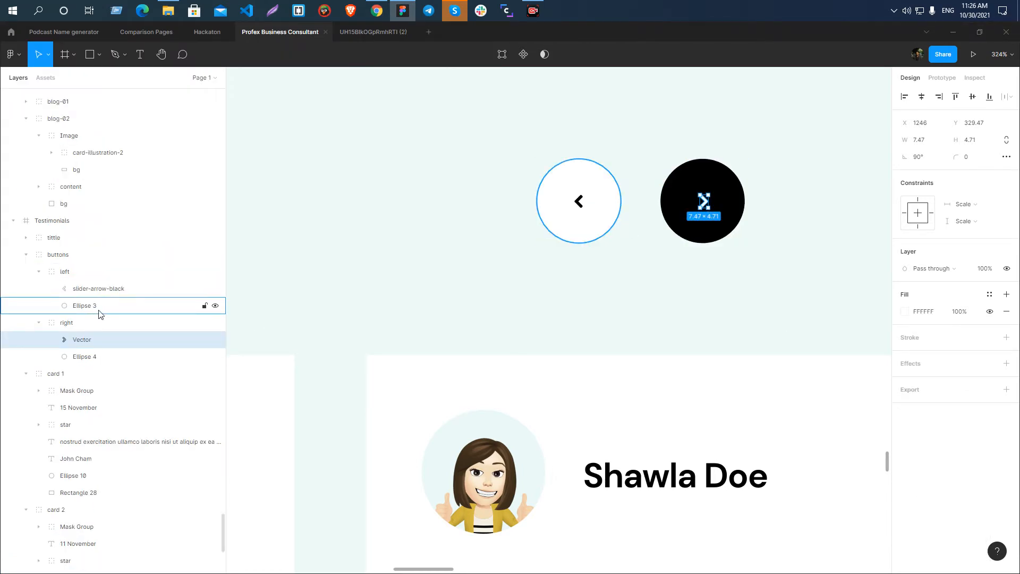
pyautogui.doubleClick(83, 341)
pyautogui.write('slider-arrow-black')
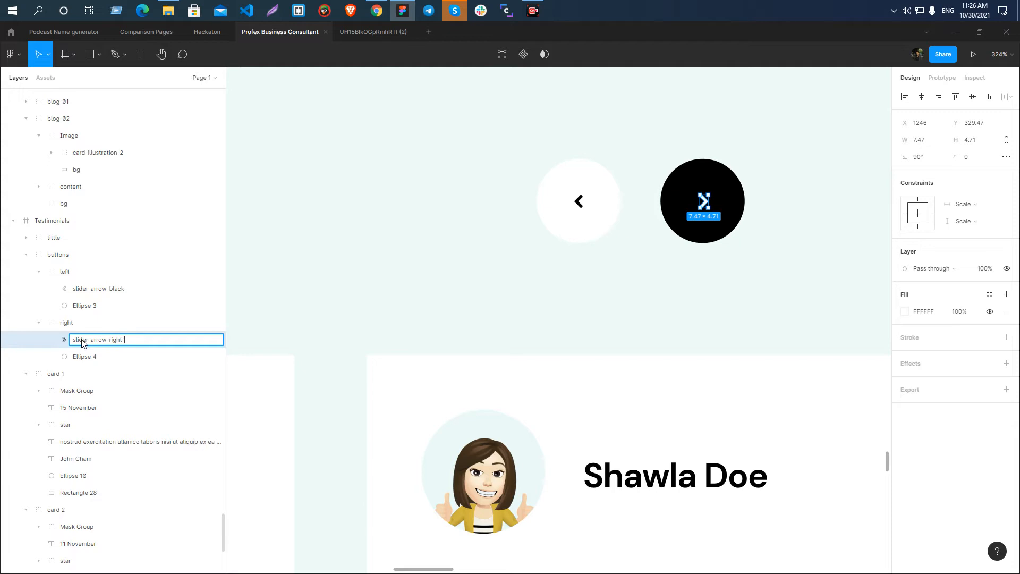
pyautogui.press('Return')
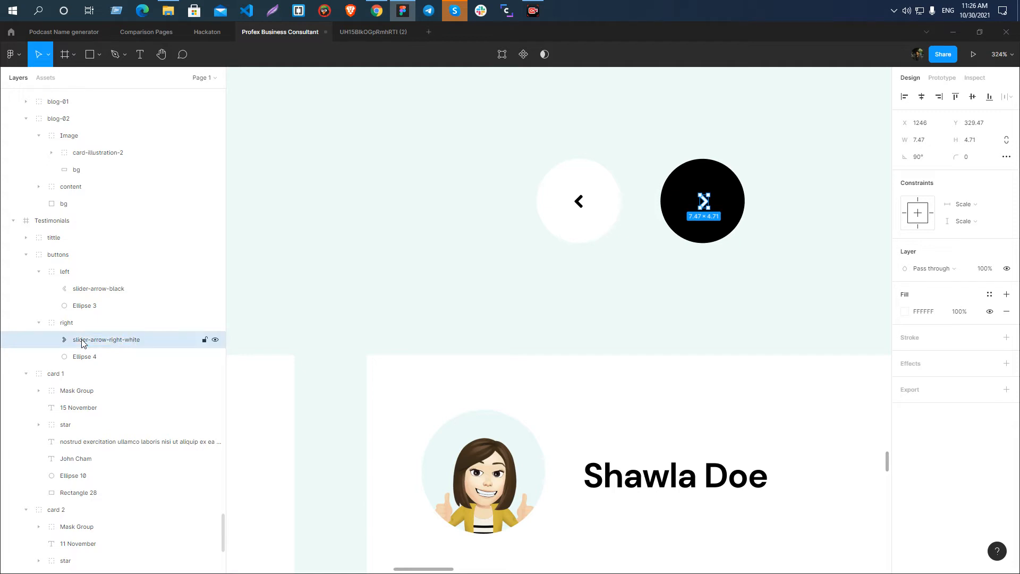
# Rename the slider-arrow-black layer as slider-arrow-left-black to include its direction.
pyautogui.click(98, 289)
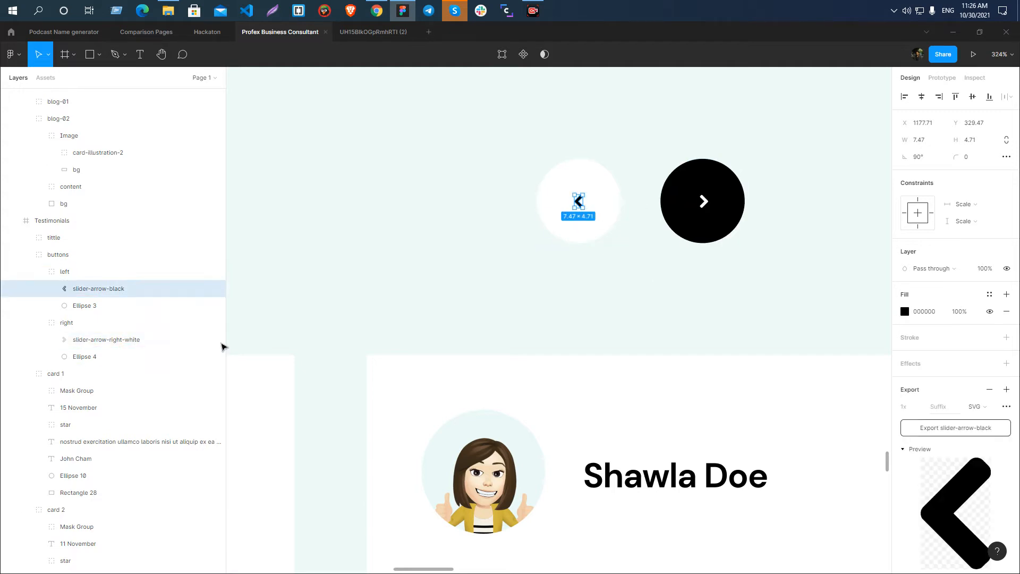
pyautogui.doubleClick(105, 296)
pyautogui.click(162, 295)
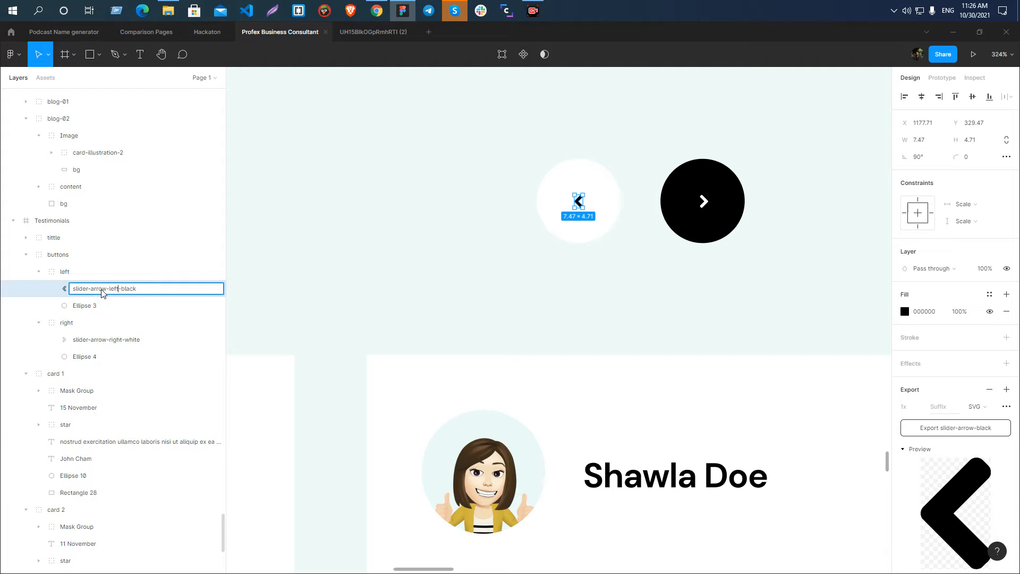
pyautogui.write('left-')
pyautogui.press('Return')
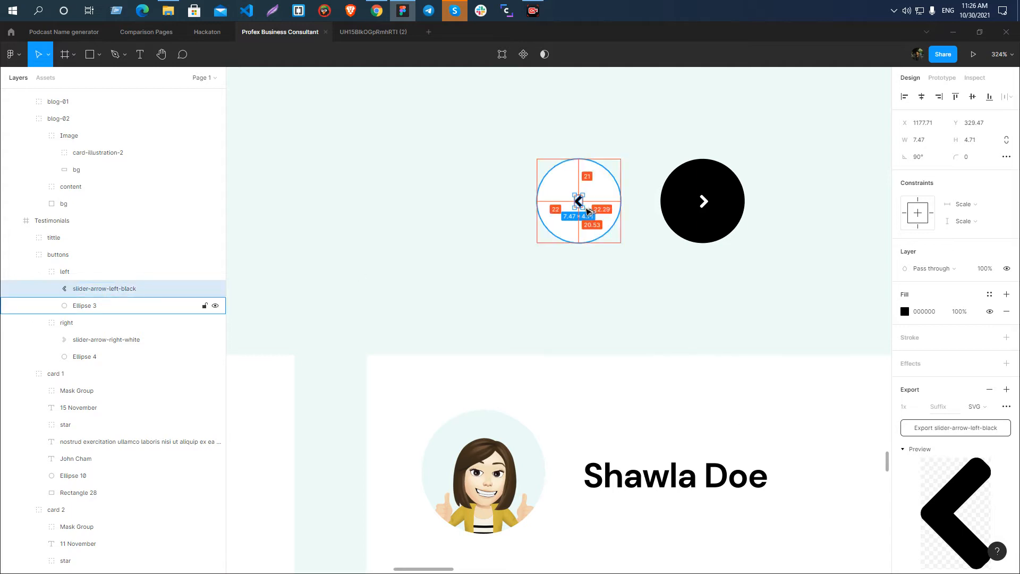
# Duplicate the black left arrow into the empty area above and between the slider buttons, and set the copy's fill to FFFFFF.
pyautogui.moveTo(578, 203); pyautogui.dragTo(640, 137)
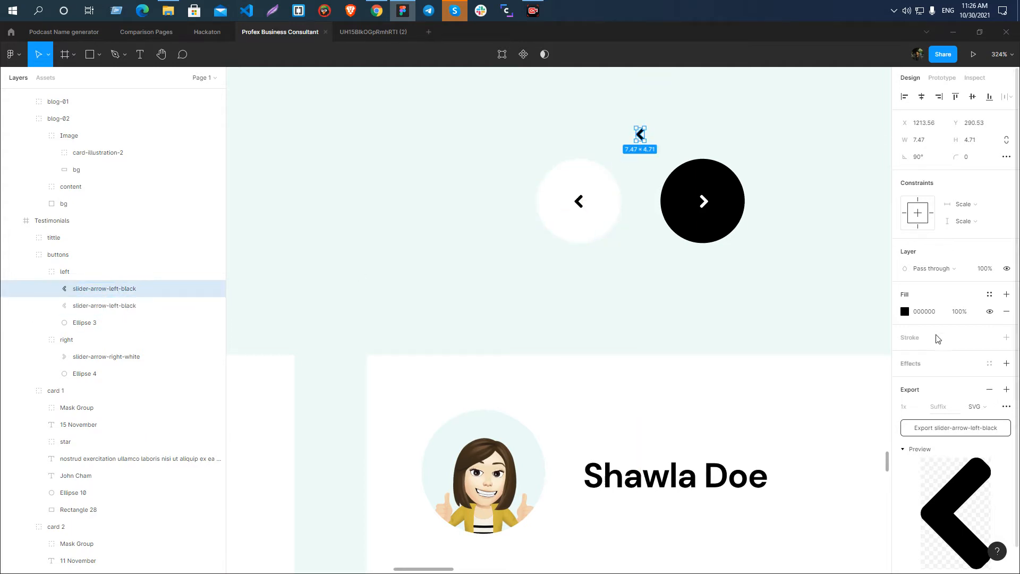
pyautogui.click(905, 312)
pyautogui.write('ffffff')
pyautogui.press('Return')
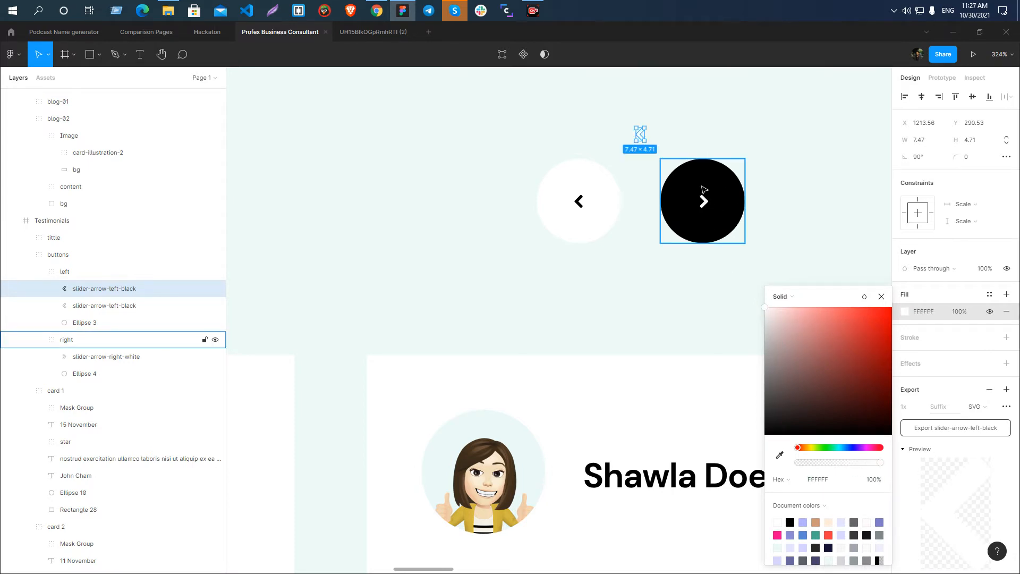
pyautogui.click(664, 122)
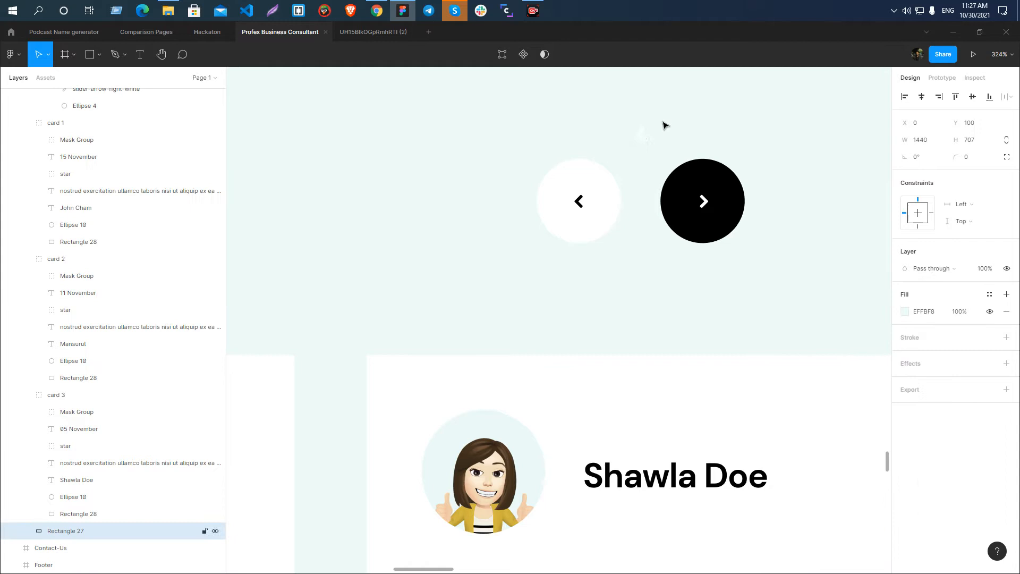
# Rename the white copy of the left slider arrow as slider-arrow-left-white.
pyautogui.click(640, 134)
pyautogui.doubleClick(114, 118)
pyautogui.click(160, 118)
pyautogui.write('white')
pyautogui.press('Return')
# Export slider-arrow-left-white and slider-arrow-left-black as SVG and save both files in the Profex Business Consultant Landing folder.
pyautogui.scroll(-1, 983, 393)
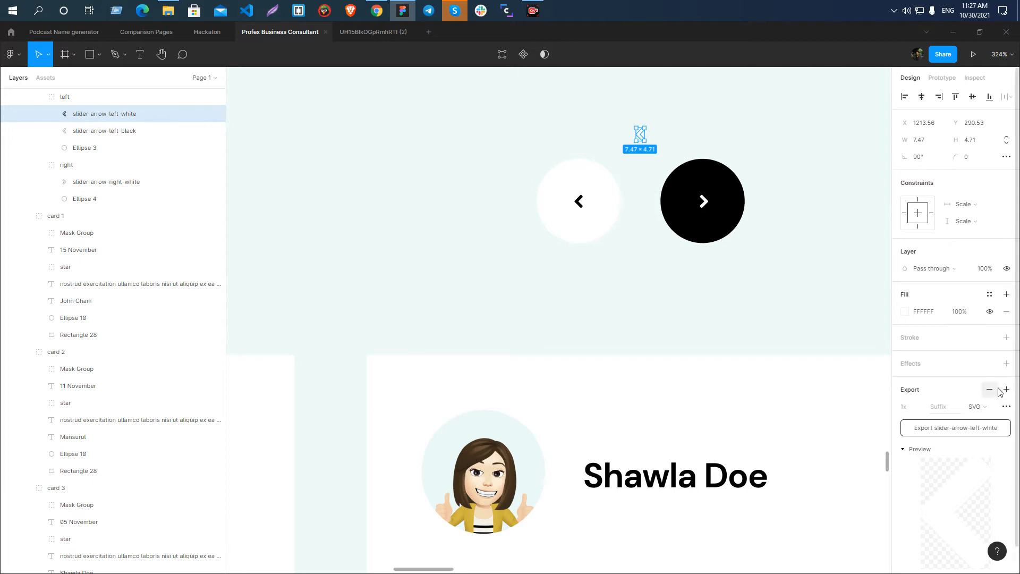
pyautogui.click(972, 404)
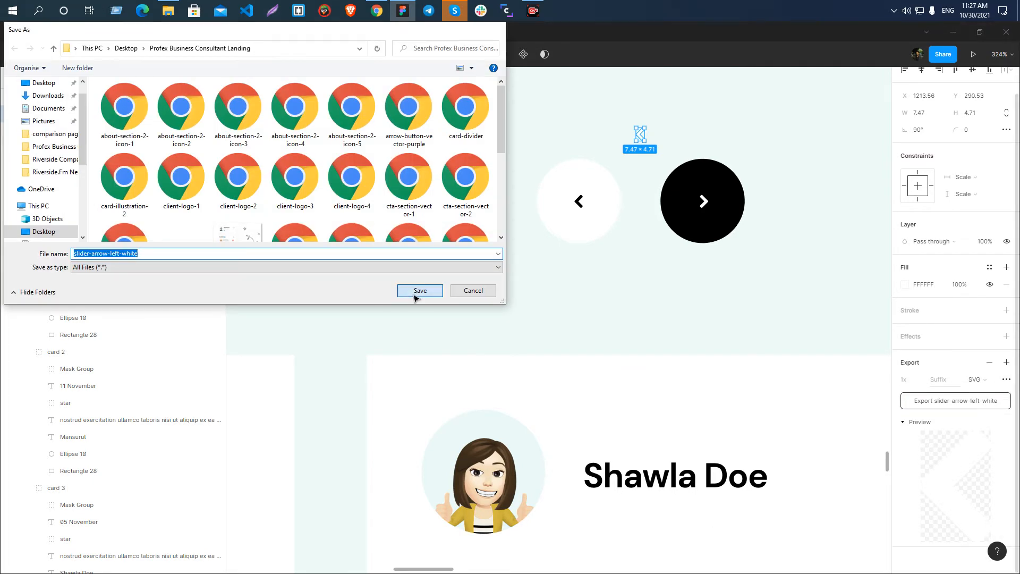
pyautogui.click(421, 290)
pyautogui.click(579, 201)
pyautogui.click(959, 404)
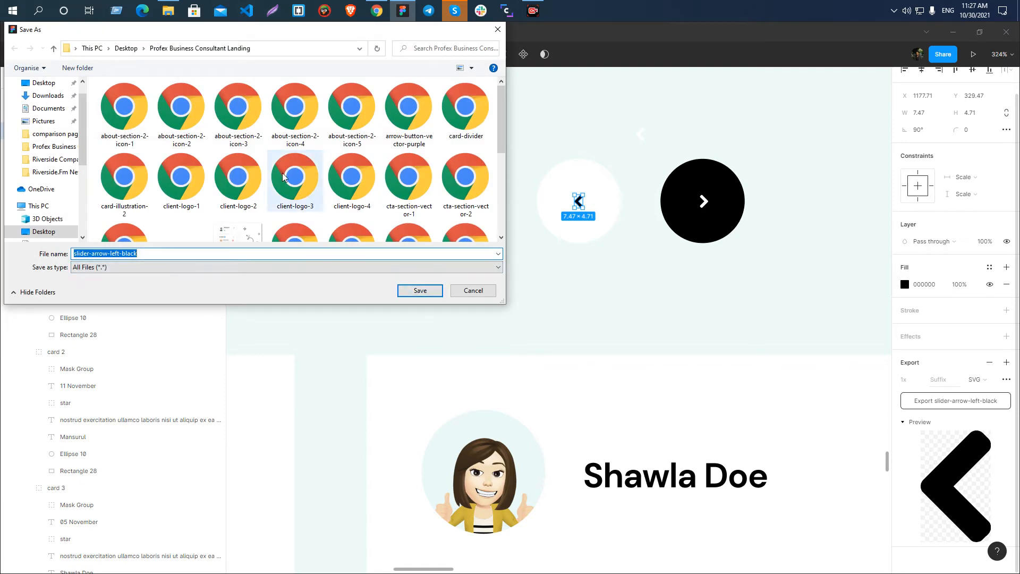
pyautogui.scroll(-1, 283, 176)
pyautogui.click(420, 290)
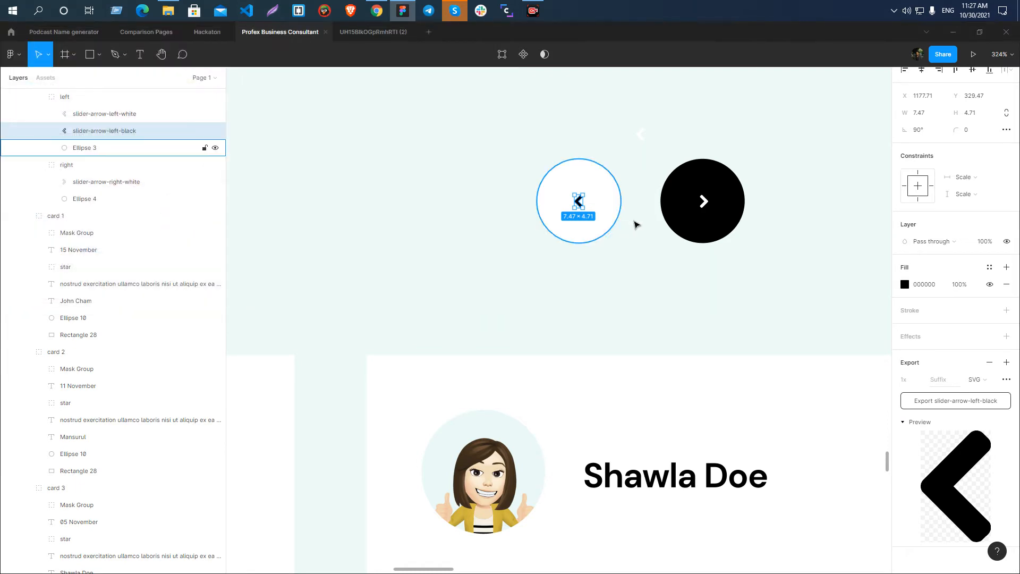
# Duplicate the white right arrow above the black slider button and set the copy's fill to 000000.
pyautogui.doubleClick(705, 202)
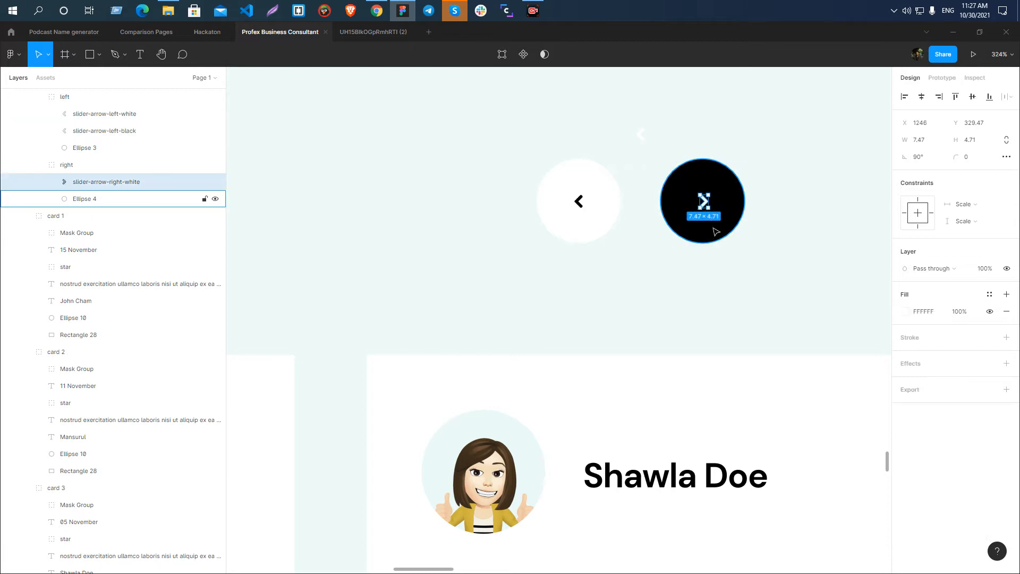
pyautogui.moveTo(707, 205); pyautogui.dragTo(715, 112)
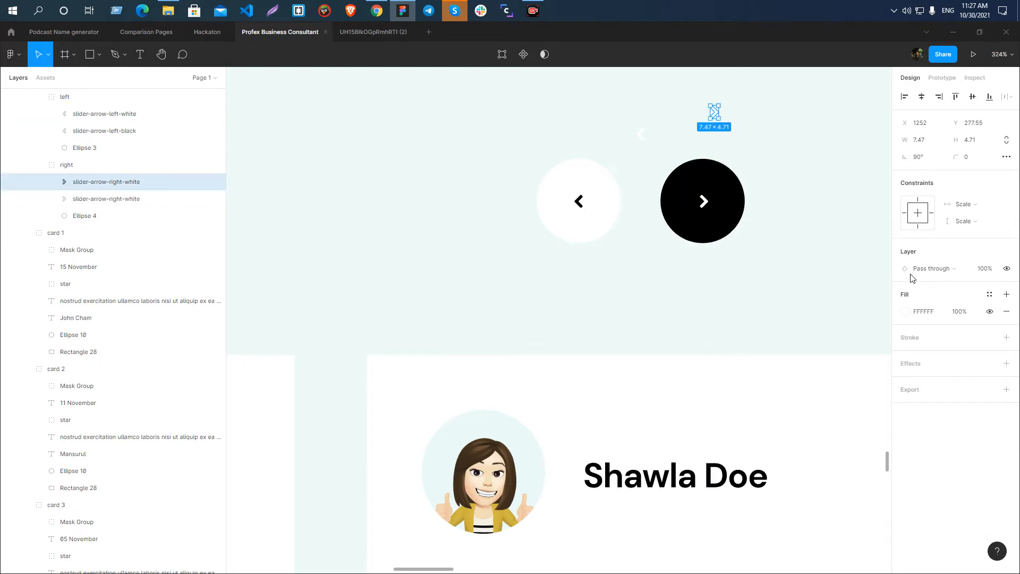
pyautogui.click(904, 312)
pyautogui.moveTo(799, 333); pyautogui.dragTo(753, 461)
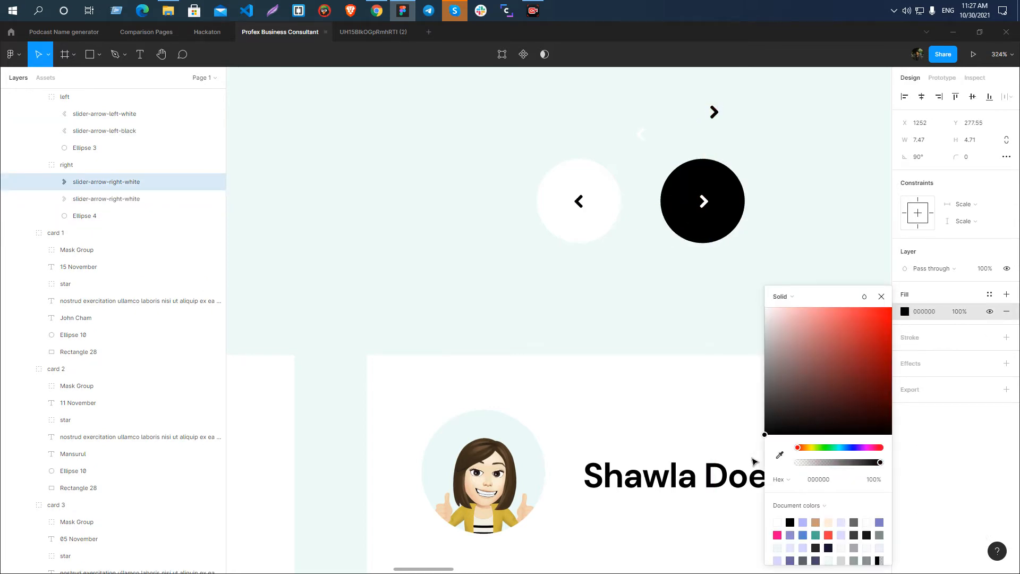
pyautogui.click(815, 236)
# Rename the black copy of the right slider arrow as slider-arrow-right-black.
pyautogui.keyDown('ctrl'); pyautogui.click(715, 115); pyautogui.keyUp('ctrl')
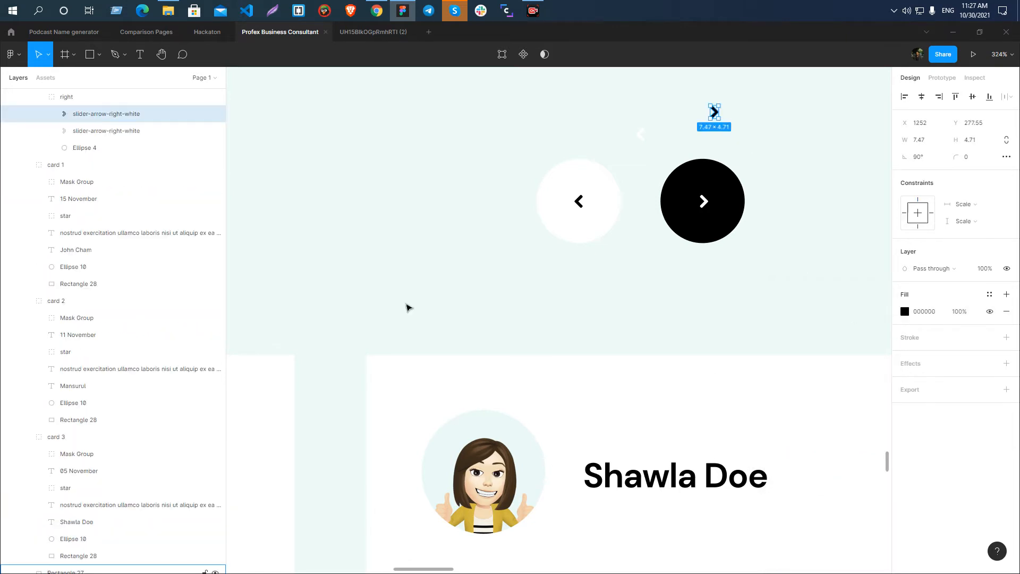
pyautogui.doubleClick(170, 113)
pyautogui.click(171, 114)
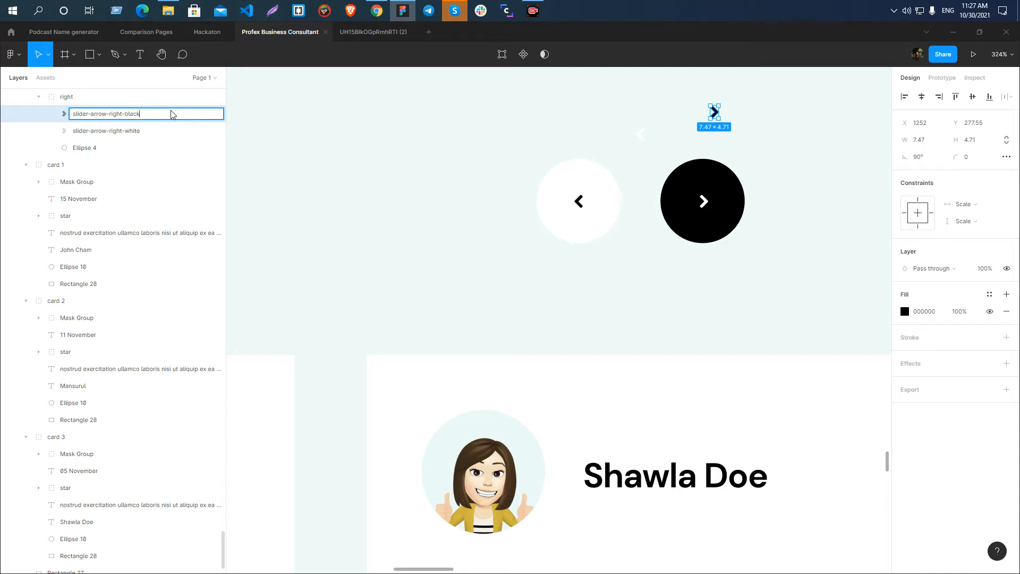
pyautogui.press('Return')
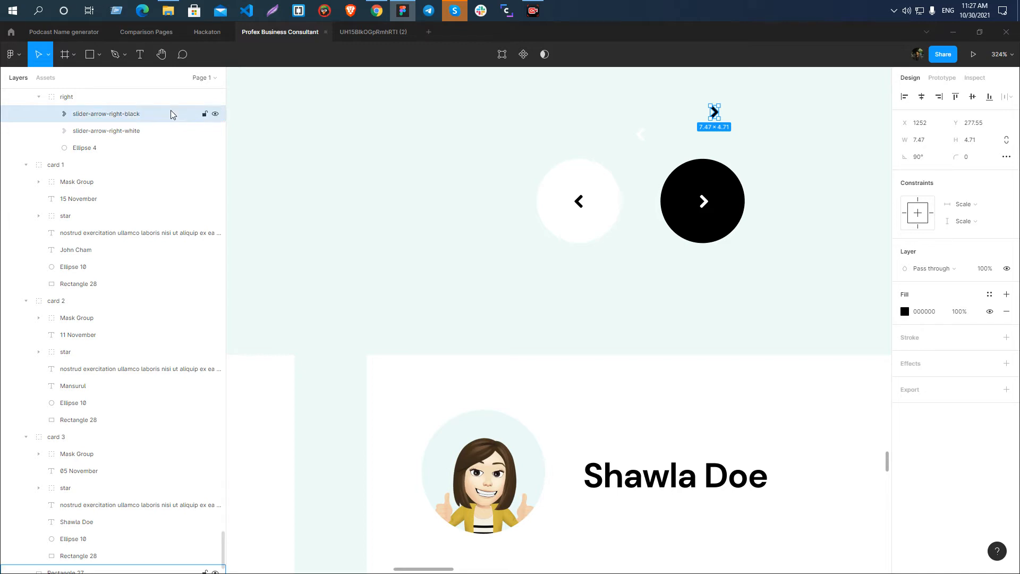
# Add an SVG export setting to slider-arrow-right-black, export it and save the file.
pyautogui.click(1006, 390)
pyautogui.scroll(-1, 1004, 396)
pyautogui.click(975, 379)
pyautogui.click(967, 402)
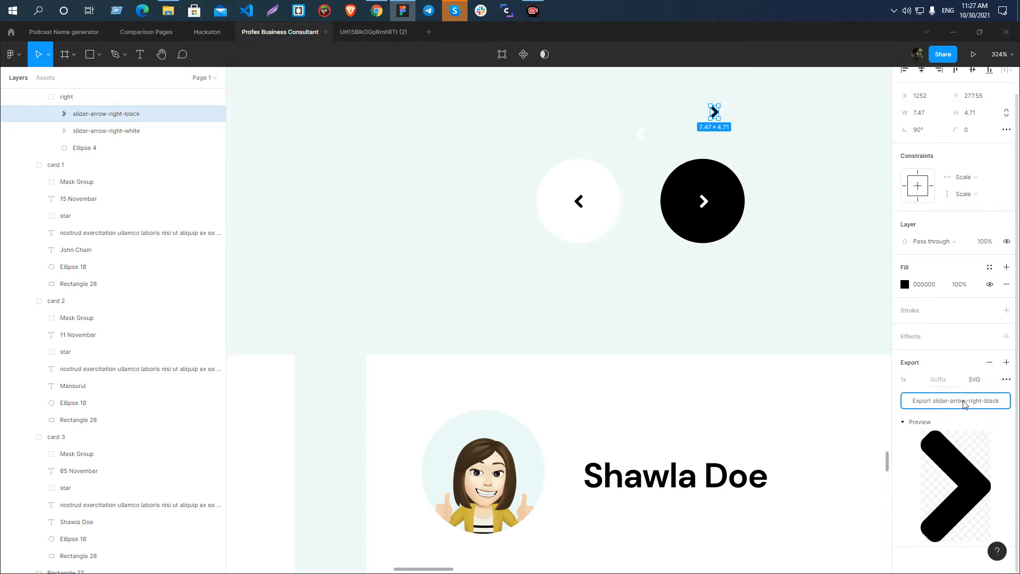
pyautogui.click(964, 402)
pyautogui.click(420, 291)
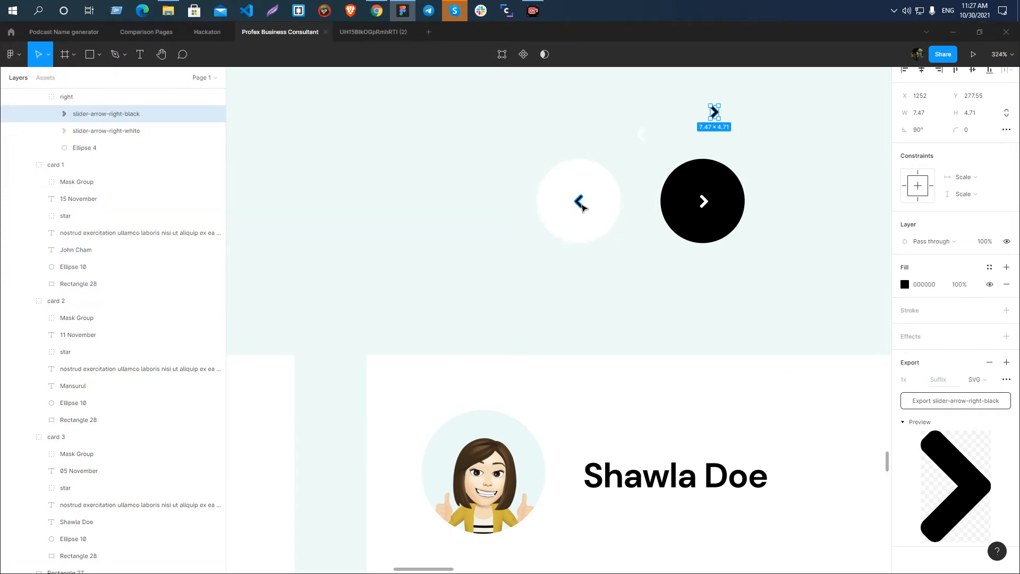
# Delete the black right arrow copy and the white left arrow copy placed above the slider buttons.
pyautogui.scroll(-5, 656, 93)
pyautogui.click(713, 162)
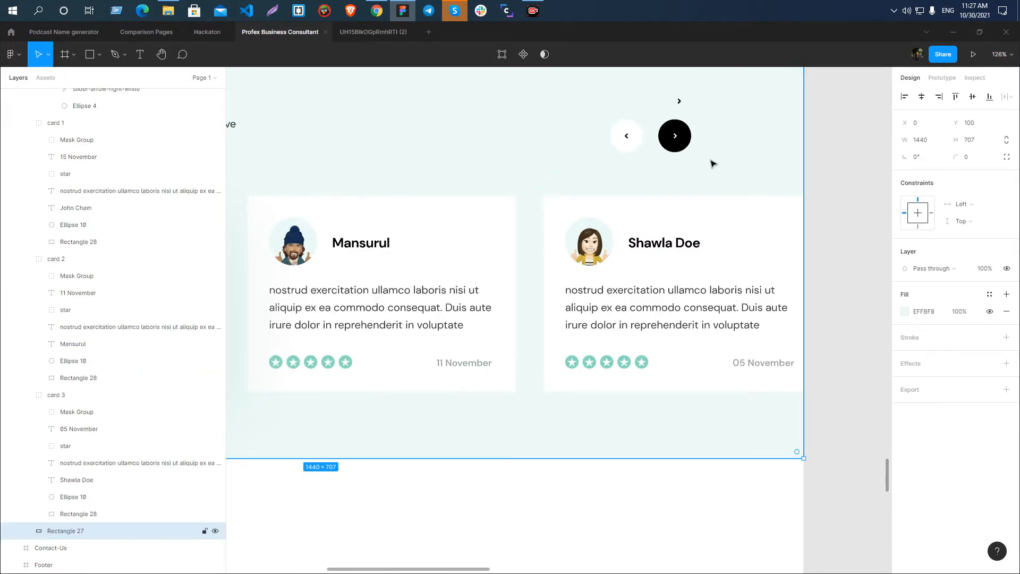
pyautogui.keyDown('ctrl'); pyautogui.click(680, 101); pyautogui.keyUp('ctrl')
pyautogui.press('Delete')
pyautogui.scroll(8, 653, 140)
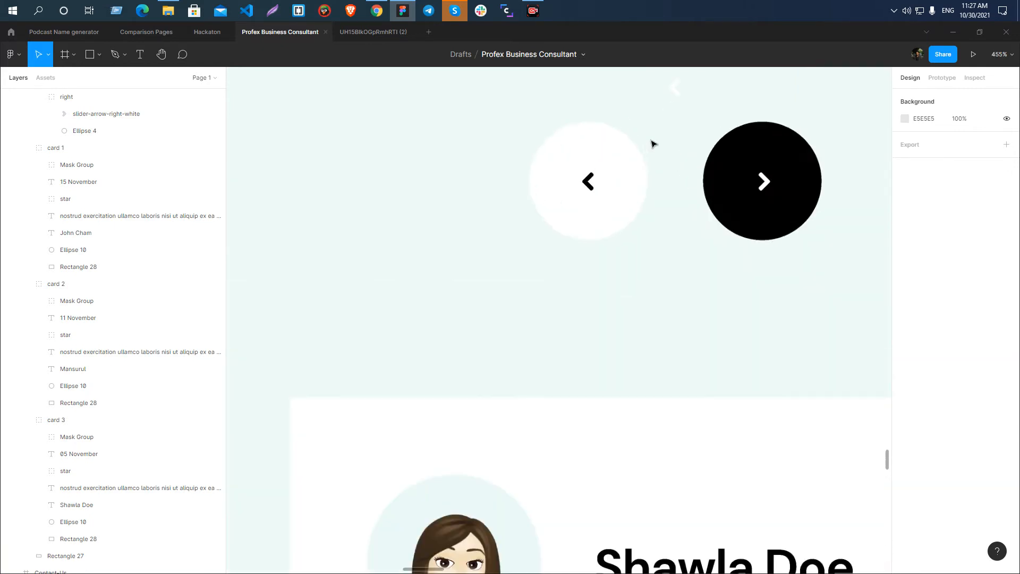
pyautogui.moveTo(548, 204); pyautogui.dragTo(698, 361)
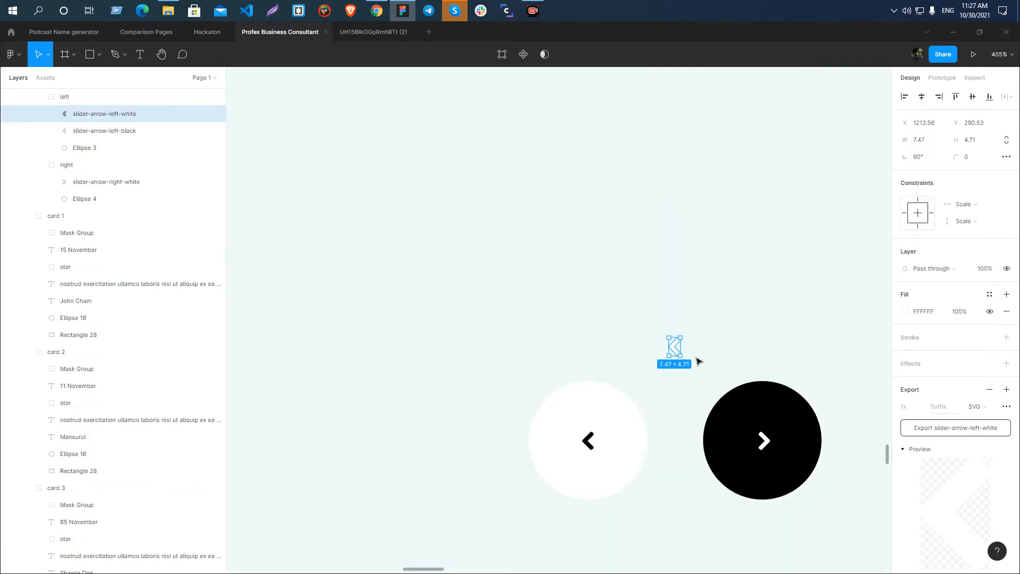
pyautogui.press('Delete')
pyautogui.scroll(-15, 656, 178)
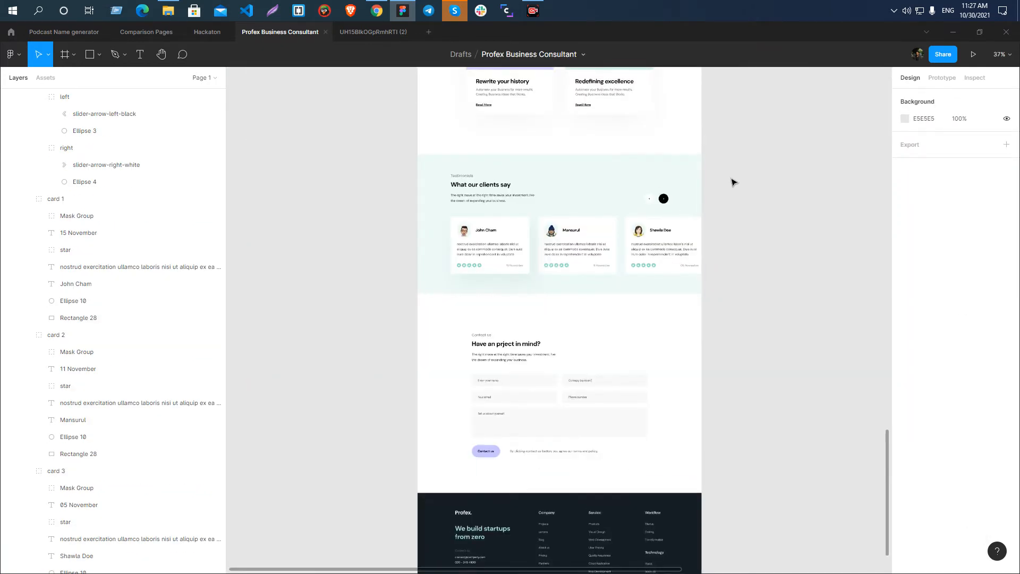
# Duplicate the landing page frame and place the copy beyond the separate header illustration, clear of the original page.
pyautogui.scroll(-3, 473, 244)
pyautogui.scroll(-5, 646, 287)
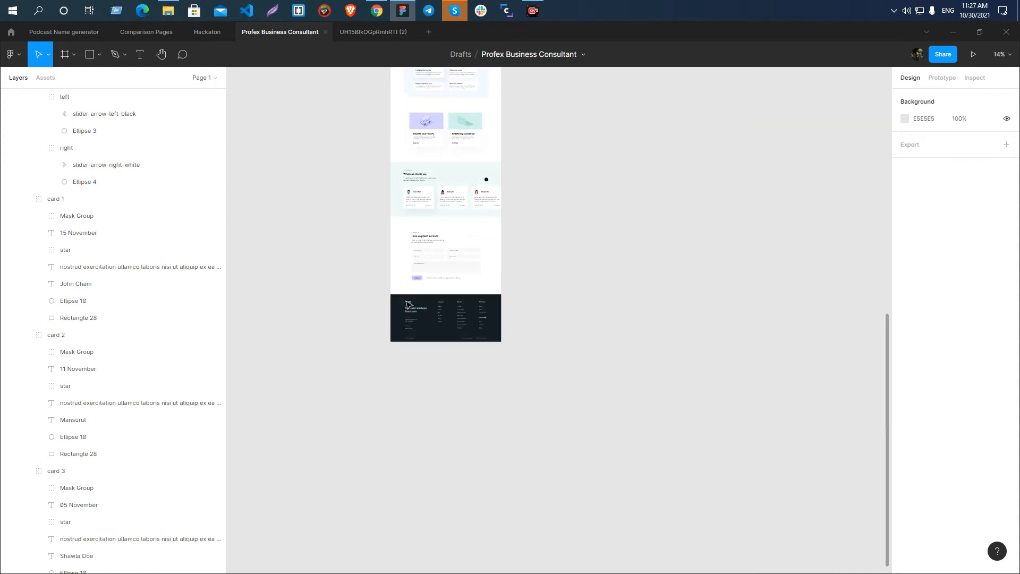
pyautogui.scroll(6, 407, 304)
pyautogui.scroll(3, 407, 304)
pyautogui.click(419, 177)
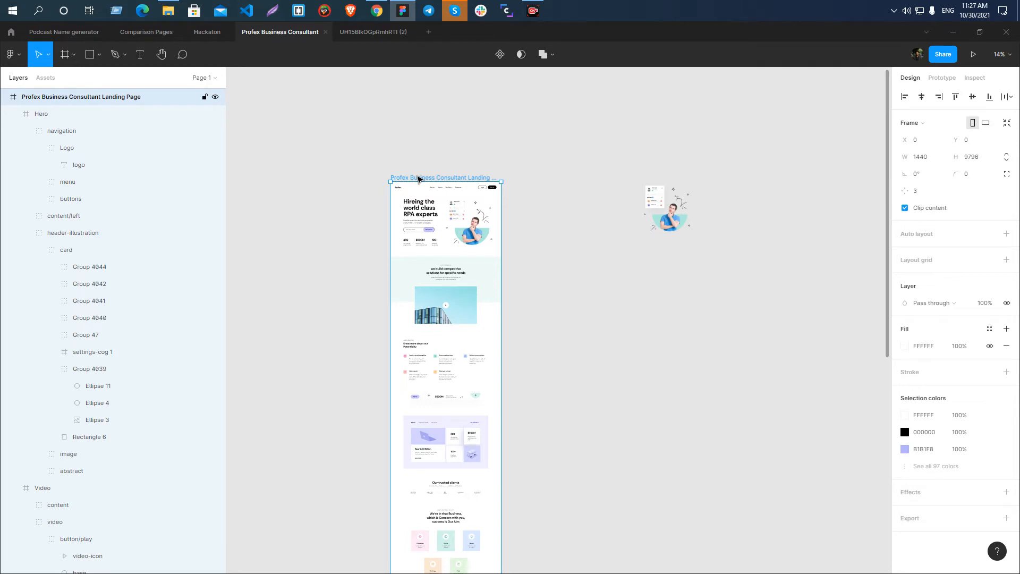
pyautogui.hotkey('ctrl', 'd')
pyautogui.click(569, 126)
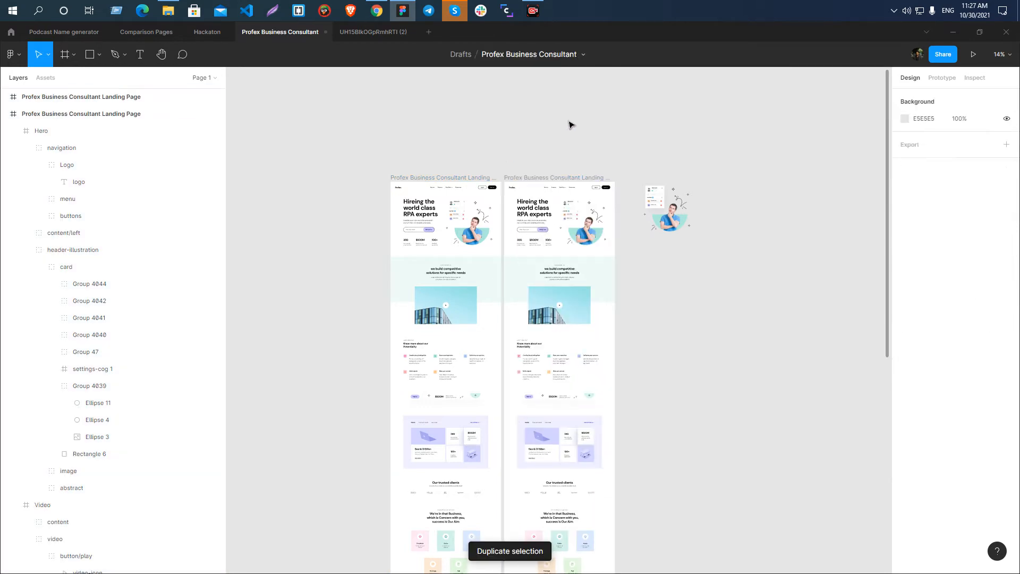
pyautogui.click(532, 178)
pyautogui.moveTo(532, 177); pyautogui.dragTo(751, 177)
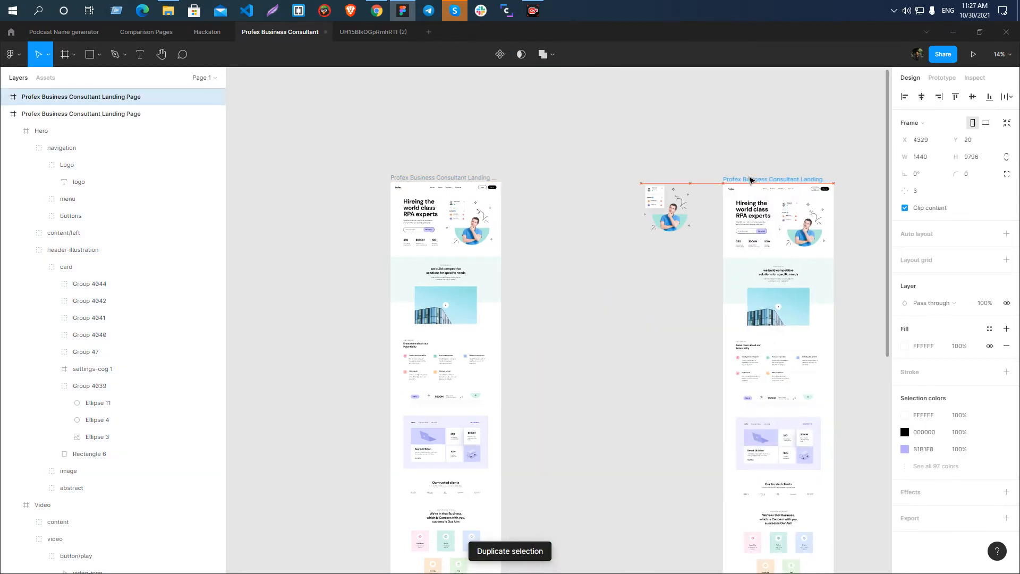
pyautogui.click(603, 106)
pyautogui.hotkey('shift', '1')
pyautogui.scroll(3, 505, 257)
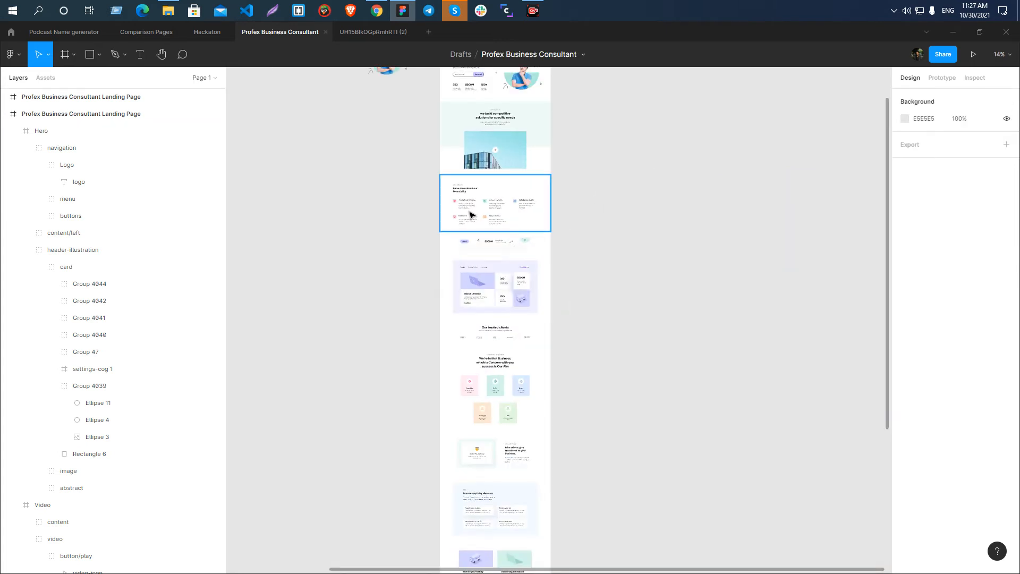
pyautogui.hotkey('shift', '1')
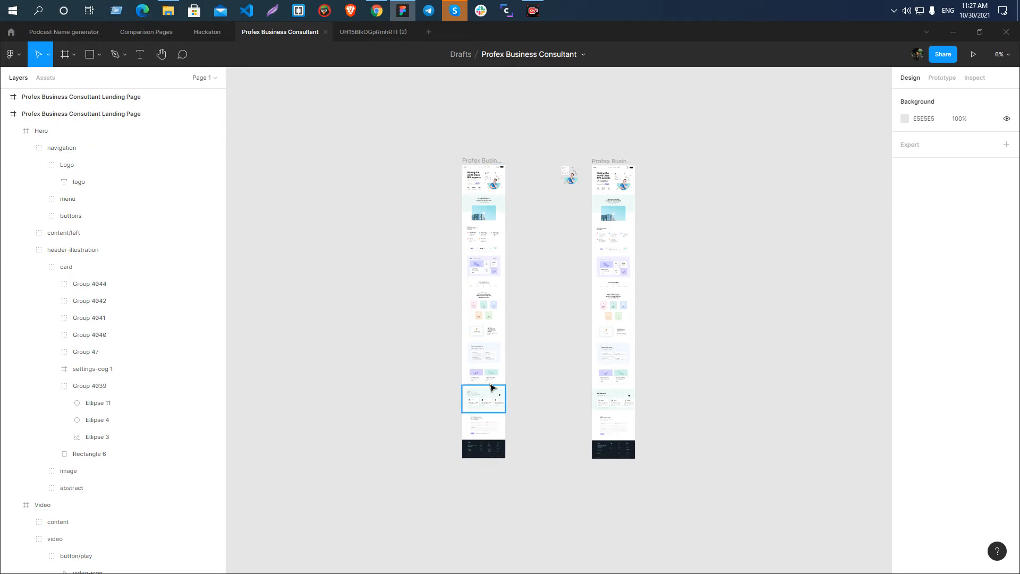
pyautogui.scroll(3, 481, 380)
pyautogui.scroll(3, 478, 377)
pyautogui.scroll(7, 535, 303)
pyautogui.scroll(-8, 494, 246)
pyautogui.scroll(-5, 488, 274)
pyautogui.scroll(8, 632, 204)
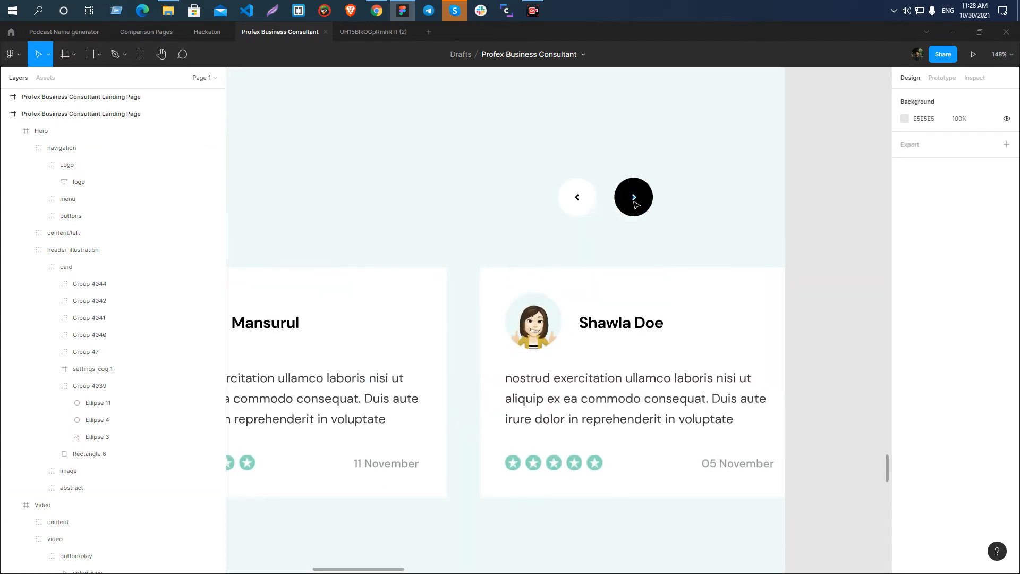
pyautogui.keyDown('ctrl'); pyautogui.click(636, 200); pyautogui.keyUp('ctrl')
pyautogui.moveTo(635, 199); pyautogui.dragTo(635, 125)
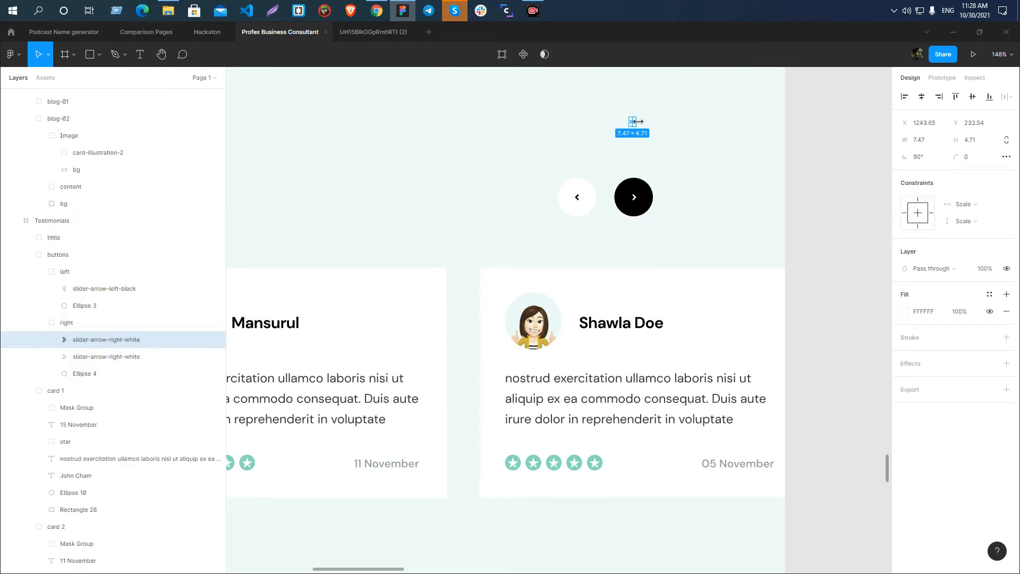
pyautogui.scroll(5, 637, 121)
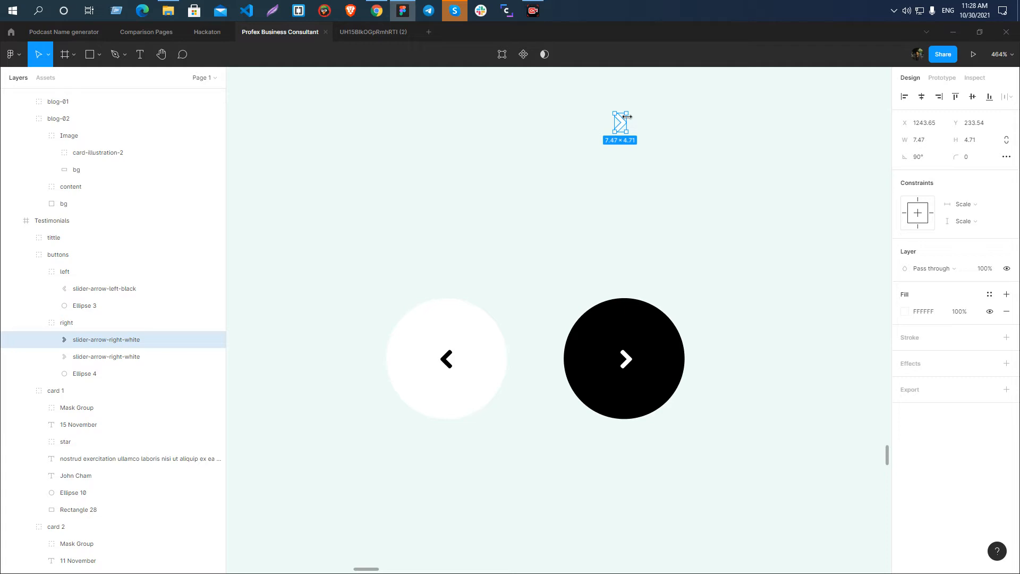
pyautogui.press('Delete')
pyautogui.scroll(-5, 388, 192)
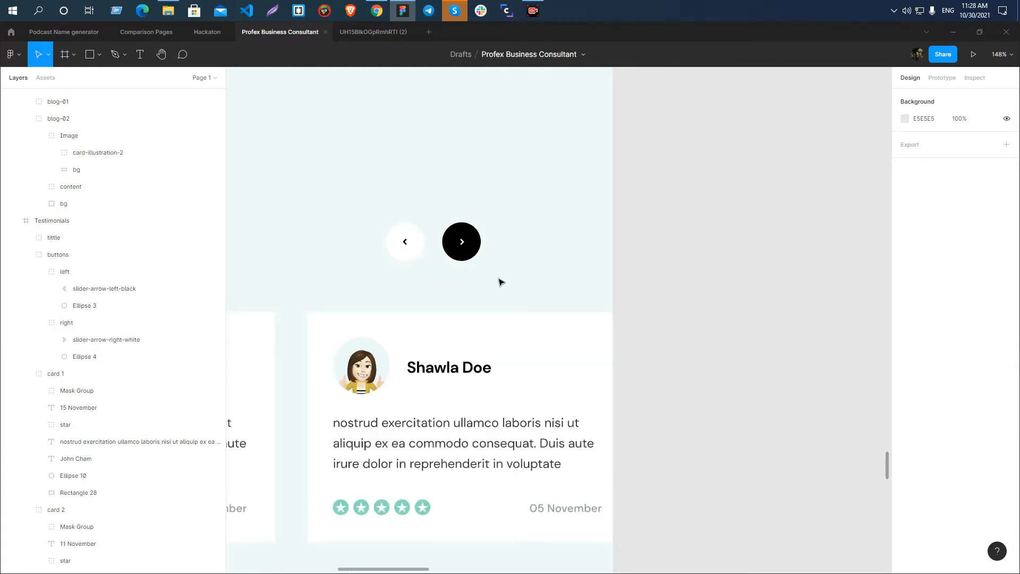
# Look over the original and duplicated landing pages from the hero down to the Testimonials section.
pyautogui.scroll(-10, 409, 232)
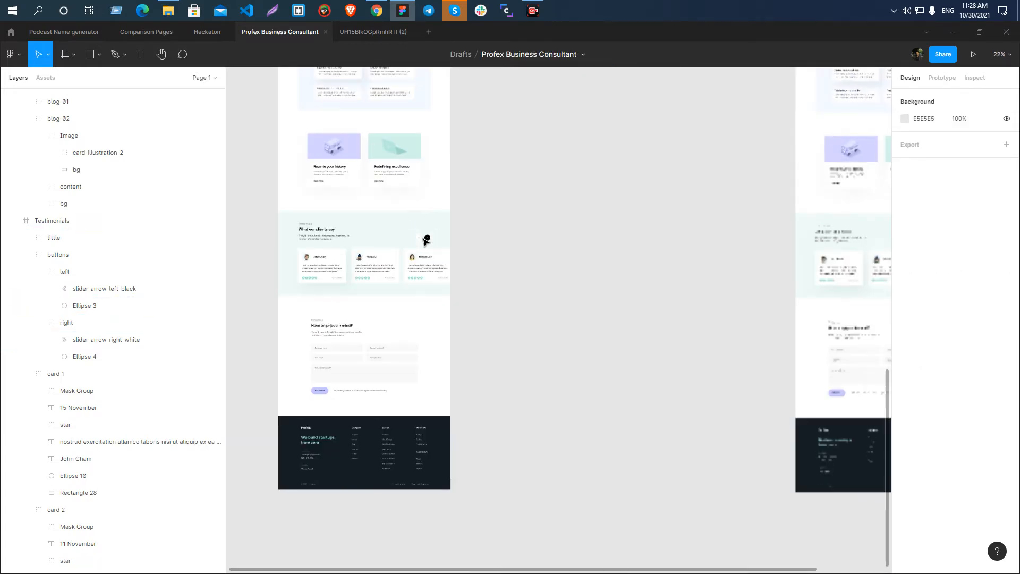
pyautogui.scroll(3, 762, 259)
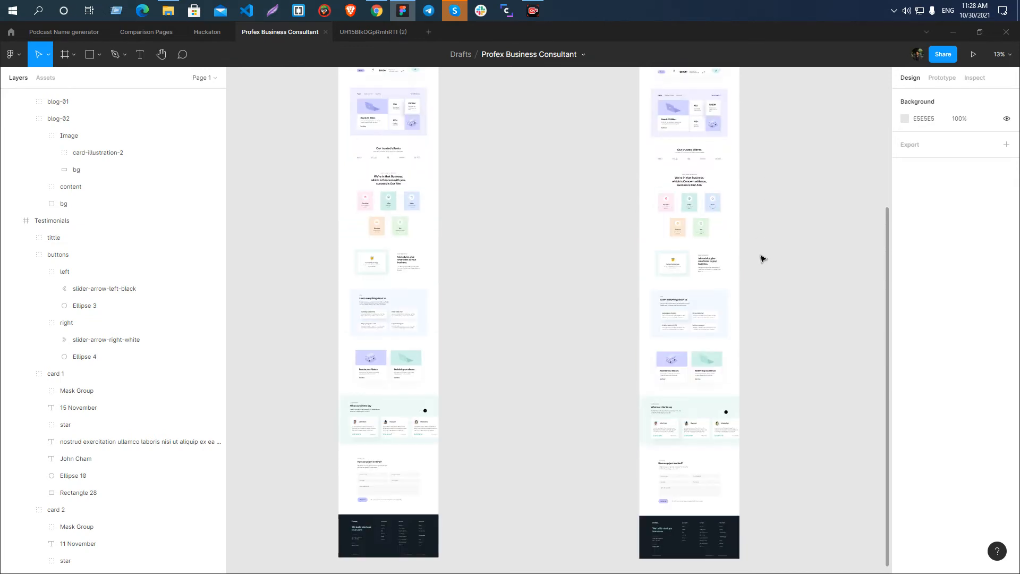
pyautogui.scroll(4, 390, 239)
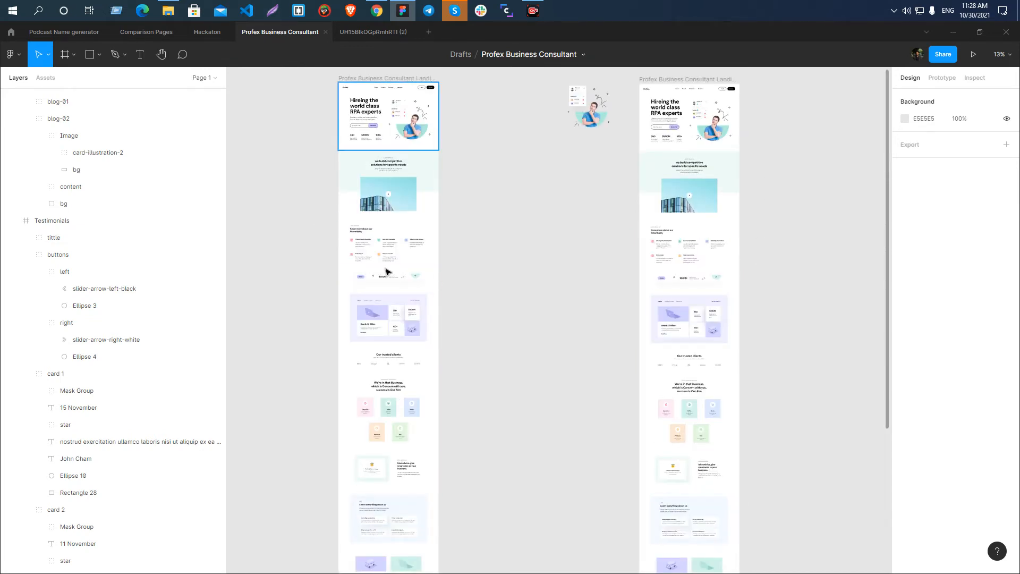
pyautogui.scroll(-10, 396, 255)
pyautogui.scroll(4, 775, 186)
pyautogui.scroll(1, 833, 311)
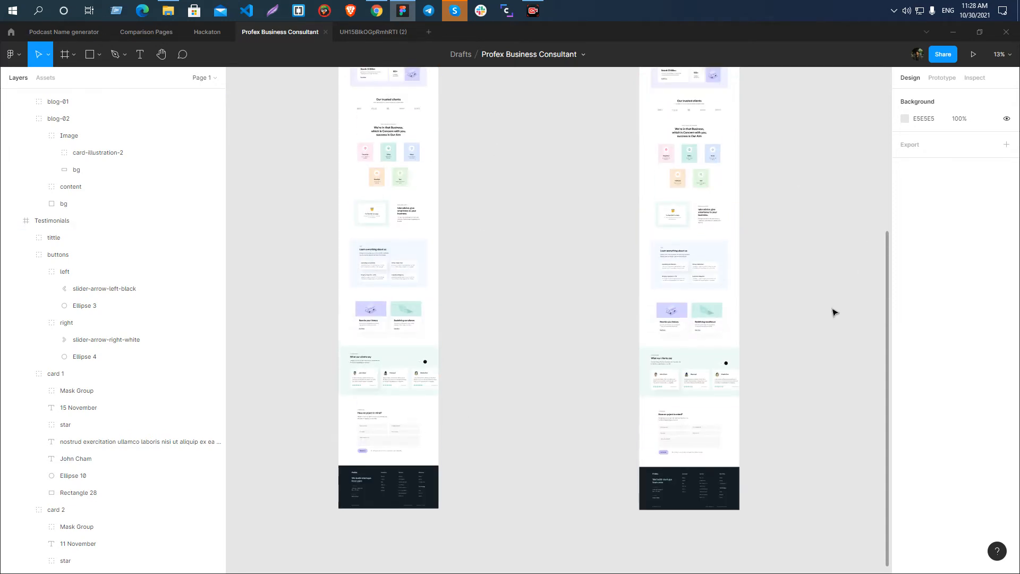
pyautogui.scroll(3, 802, 411)
pyautogui.scroll(5, 624, 400)
pyautogui.scroll(-2, 584, 223)
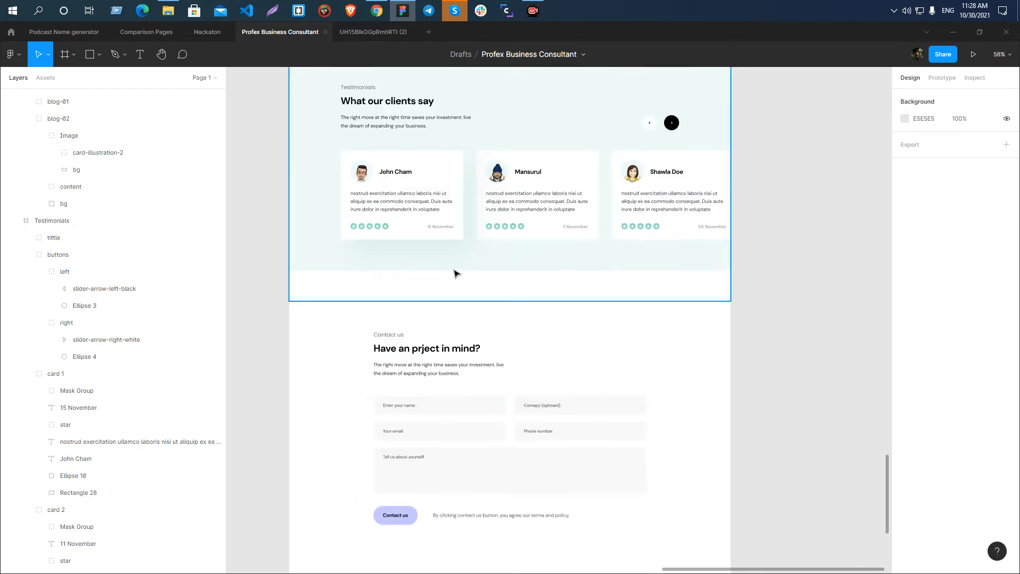
# Select the star rating group in the first testimonial card and examine it against the ratings in the other cards.
pyautogui.scroll(5, 311, 228)
pyautogui.click(467, 232)
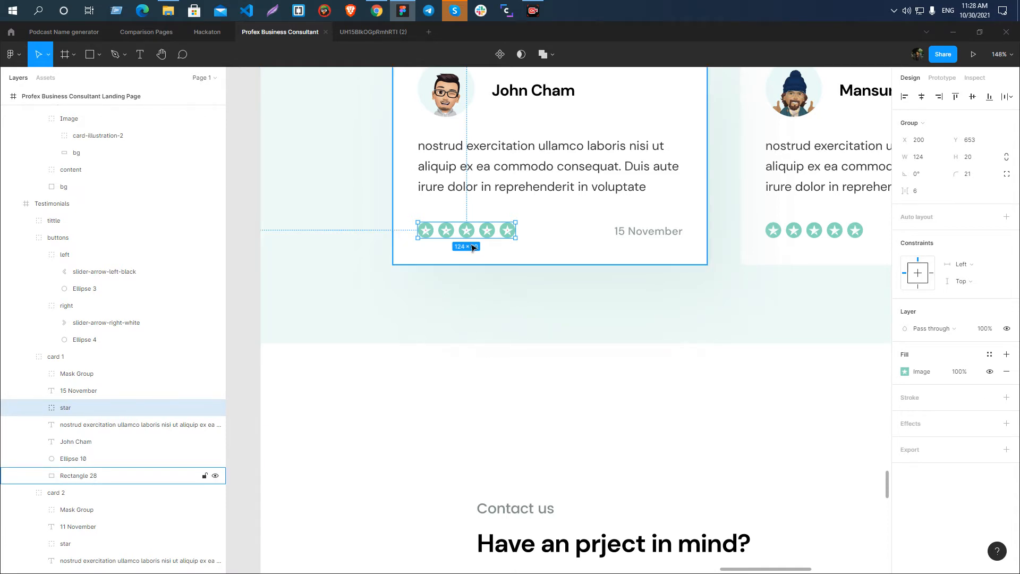
pyautogui.scroll(-5, 472, 247)
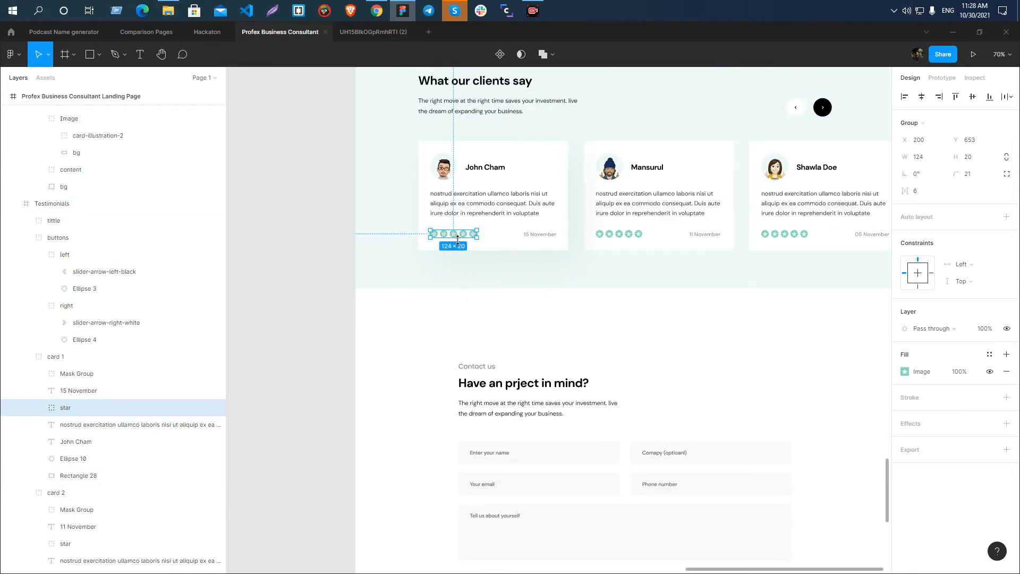
pyautogui.scroll(5, 457, 239)
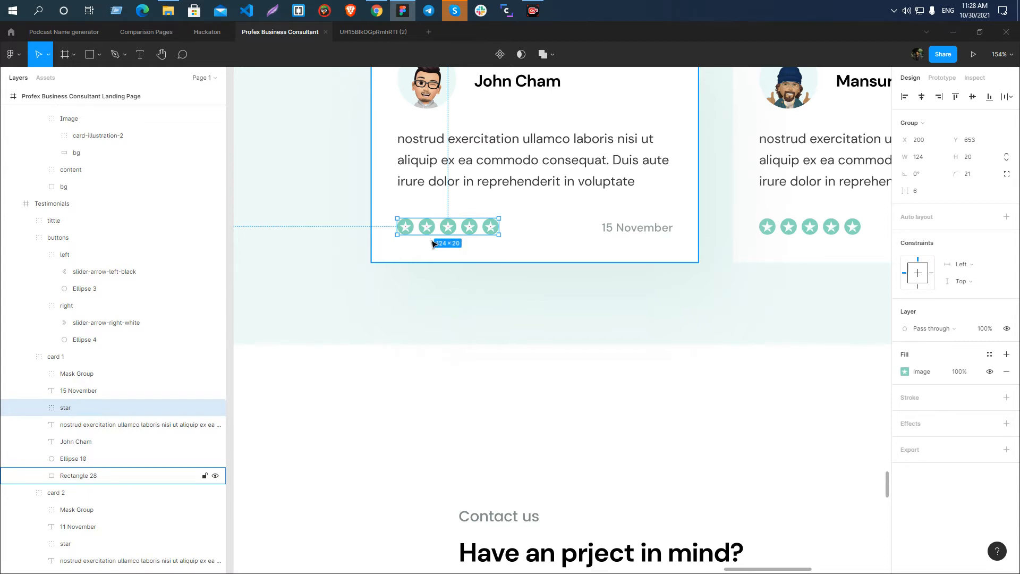
pyautogui.scroll(-4, 433, 243)
pyautogui.scroll(3, 401, 287)
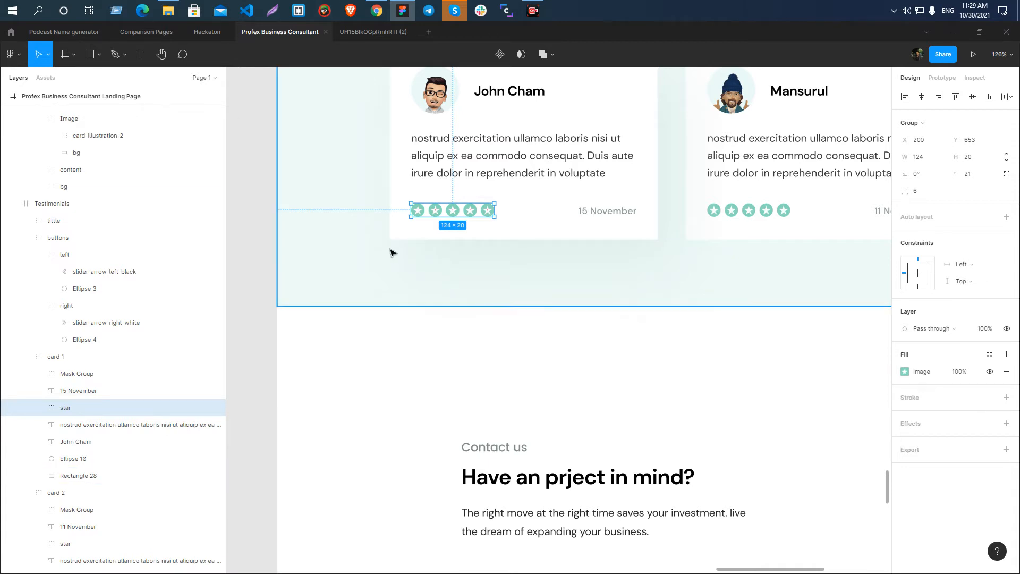
pyautogui.scroll(-5, 348, 268)
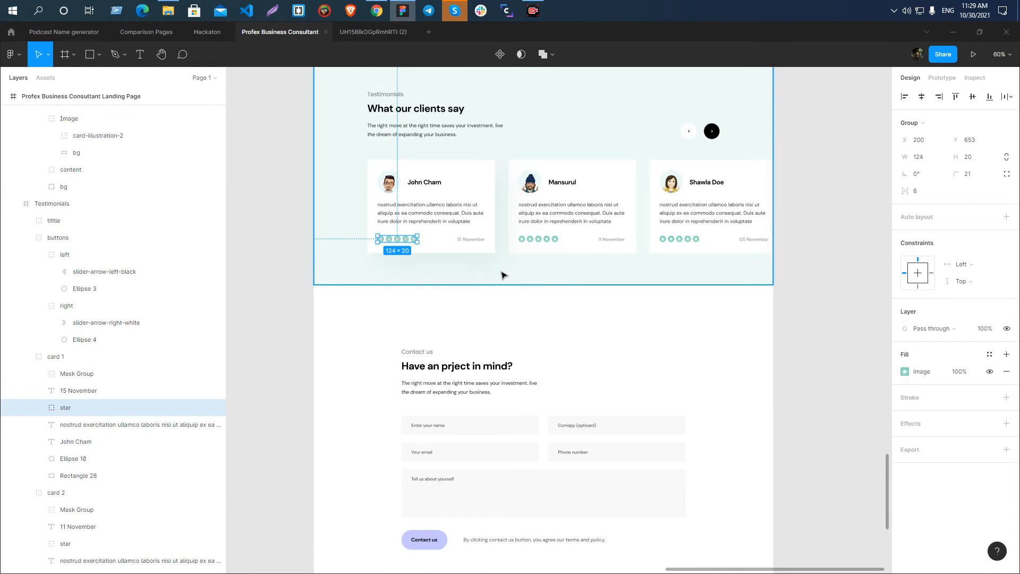
pyautogui.scroll(6, 395, 250)
pyautogui.scroll(-4, 392, 243)
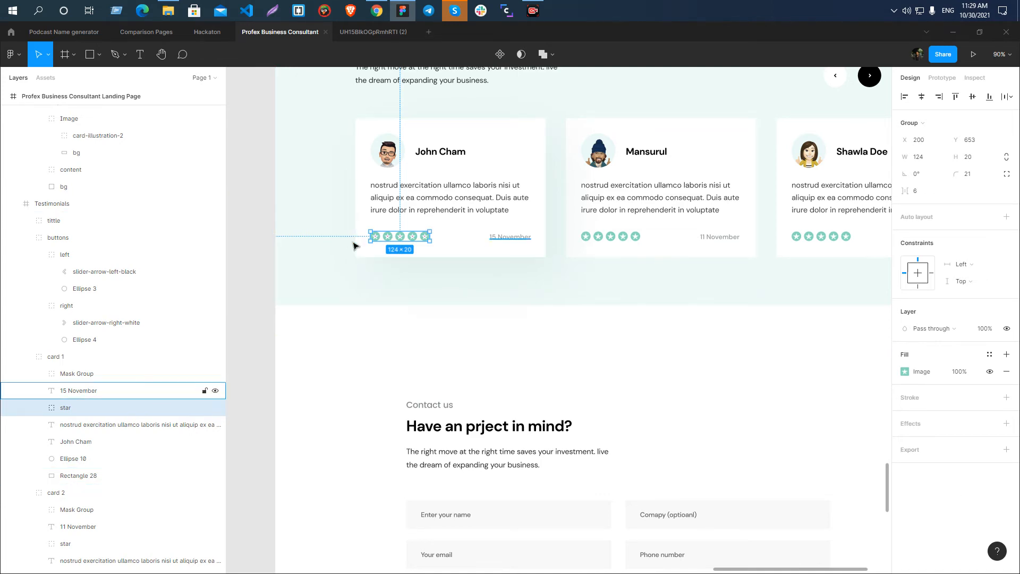
pyautogui.scroll(3, 388, 240)
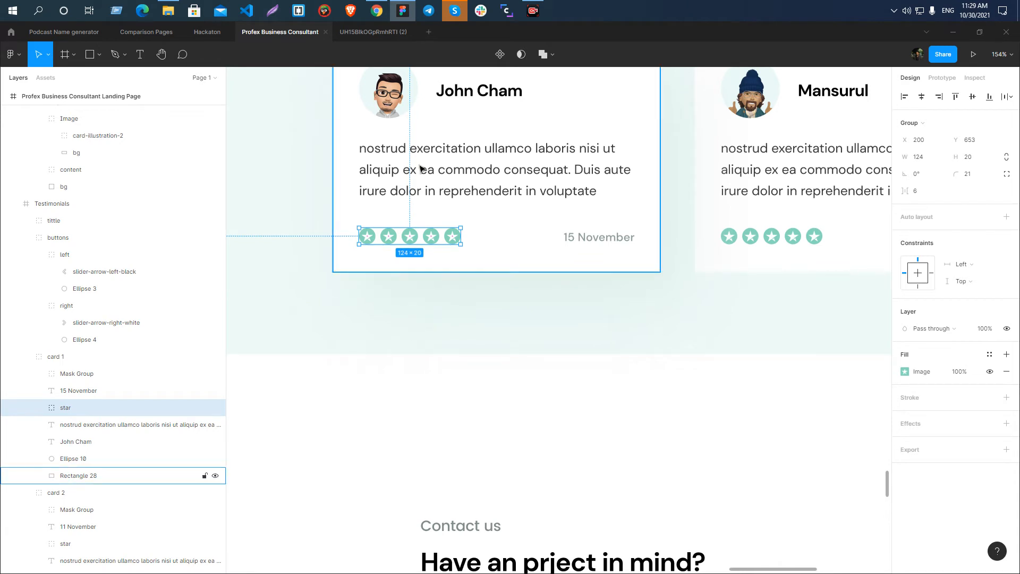
pyautogui.keyDown('ctrl'); pyautogui.scroll(-5, 607, 260); pyautogui.keyUp('ctrl')
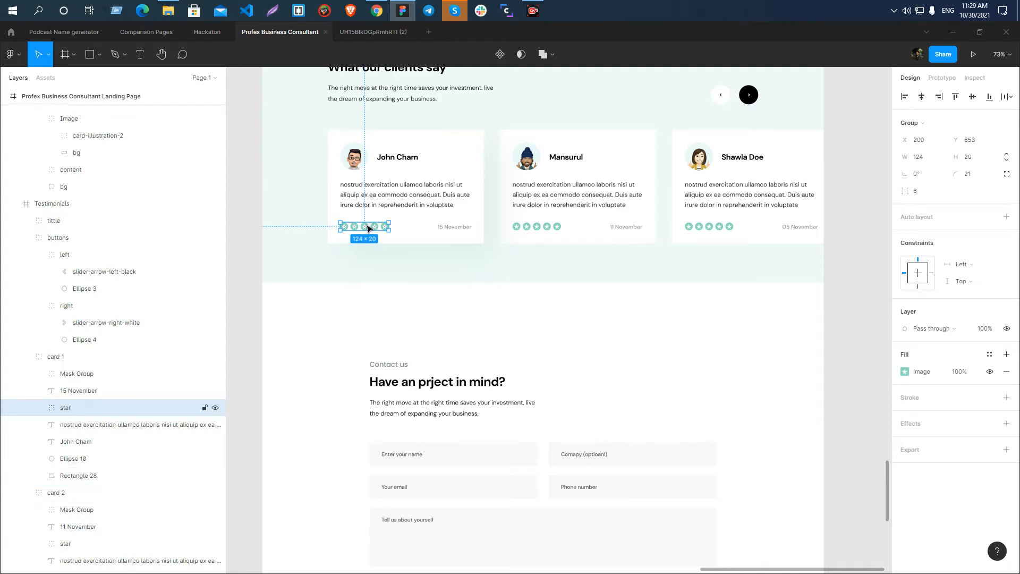
pyautogui.keyDown('ctrl'); pyautogui.scroll(5, 364, 245); pyautogui.keyUp('ctrl')
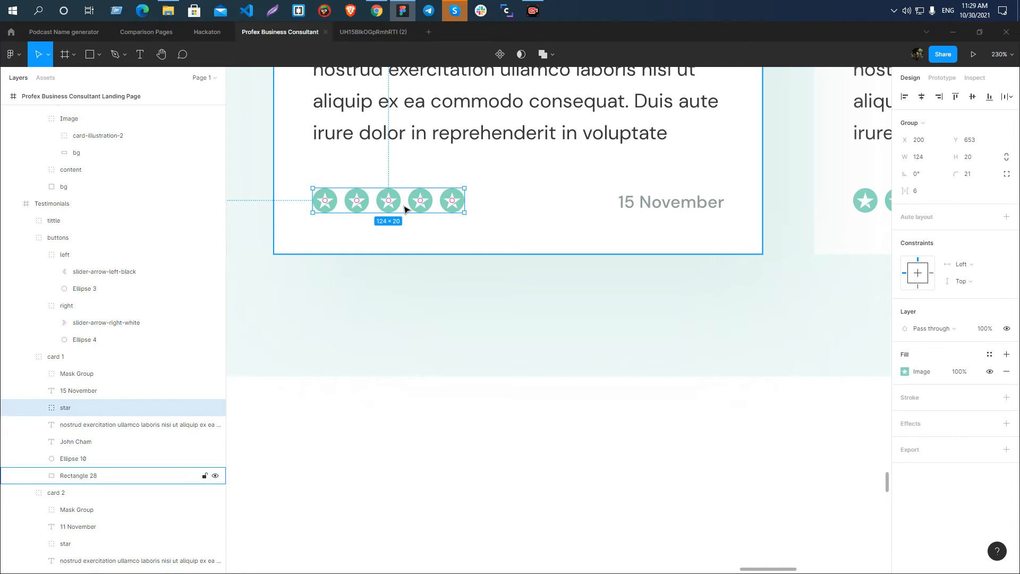
pyautogui.keyDown('ctrl'); pyautogui.scroll(-10, 405, 209); pyautogui.keyUp('ctrl')
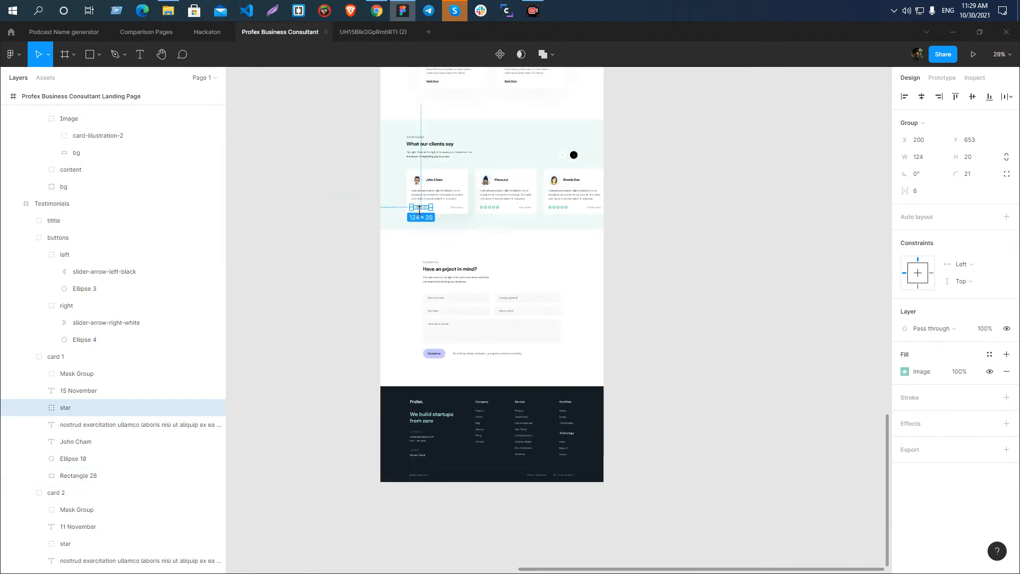
# Copy the first card's star group onto the empty canvas beside the duplicated page and stack five rows of it.
pyautogui.keyDown('ctrl'); pyautogui.scroll(4, 514, 226); pyautogui.keyUp('ctrl')
pyautogui.moveTo(588, 179); pyautogui.dragTo(360, 192)
pyautogui.click(332, 239)
pyautogui.keyDown('ctrl'); pyautogui.scroll(4, 332, 239); pyautogui.keyUp('ctrl')
pyautogui.click(392, 128)
pyautogui.keyDown('alt'); pyautogui.moveTo(391, 127); pyautogui.dragTo(393, 294); pyautogui.keyUp('alt')
pyautogui.keyDown('ctrl'); pyautogui.scroll(-5, 296, 266); pyautogui.keyUp('ctrl')
pyautogui.moveTo(283, 139); pyautogui.dragTo(420, 375)
pyautogui.click(373, 360)
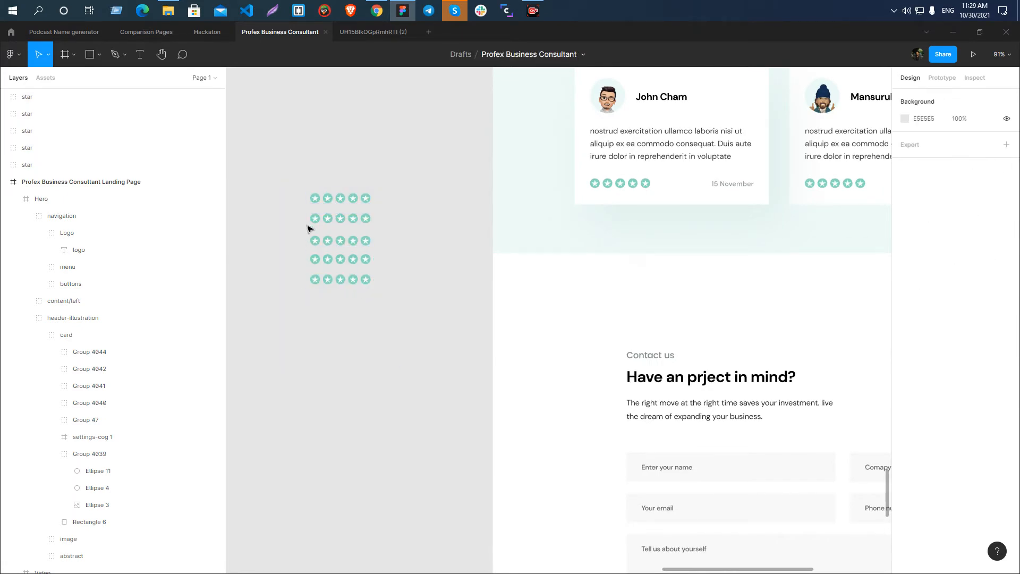
# Delete the last four stars from the lowest copied row so that it holds a single star.
pyautogui.keyDown('ctrl'); pyautogui.scroll(-5, 309, 229); pyautogui.keyUp('ctrl')
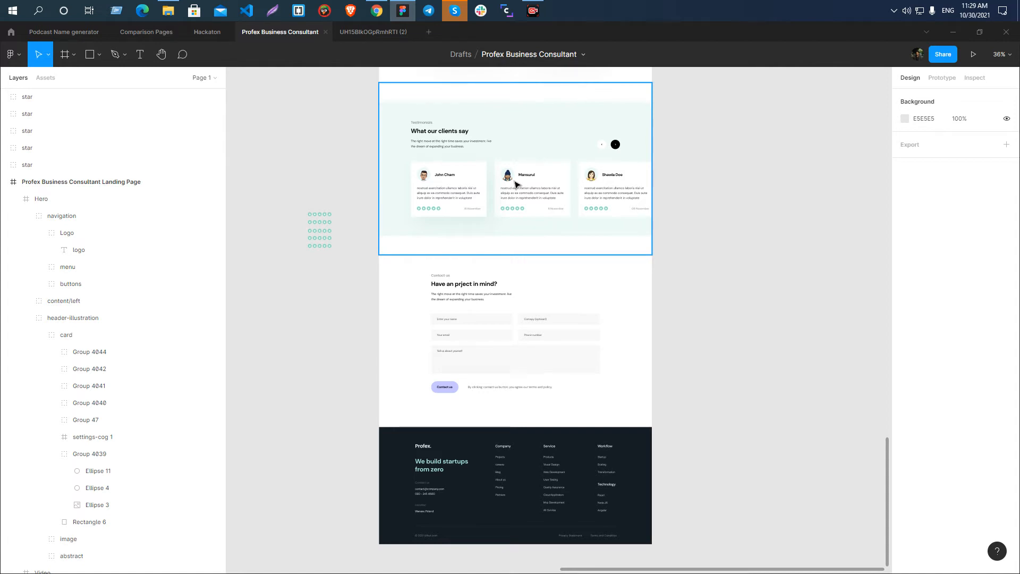
pyautogui.scroll(10, 358, 266)
pyautogui.click(405, 287)
pyautogui.click(418, 339)
pyautogui.moveTo(544, 322); pyautogui.dragTo(380, 269)
pyautogui.press('Delete')
# Delete surplus stars from the three rows above the single star, leaving two, three and four stars going upward.
pyautogui.moveTo(513, 284); pyautogui.dragTo(402, 226)
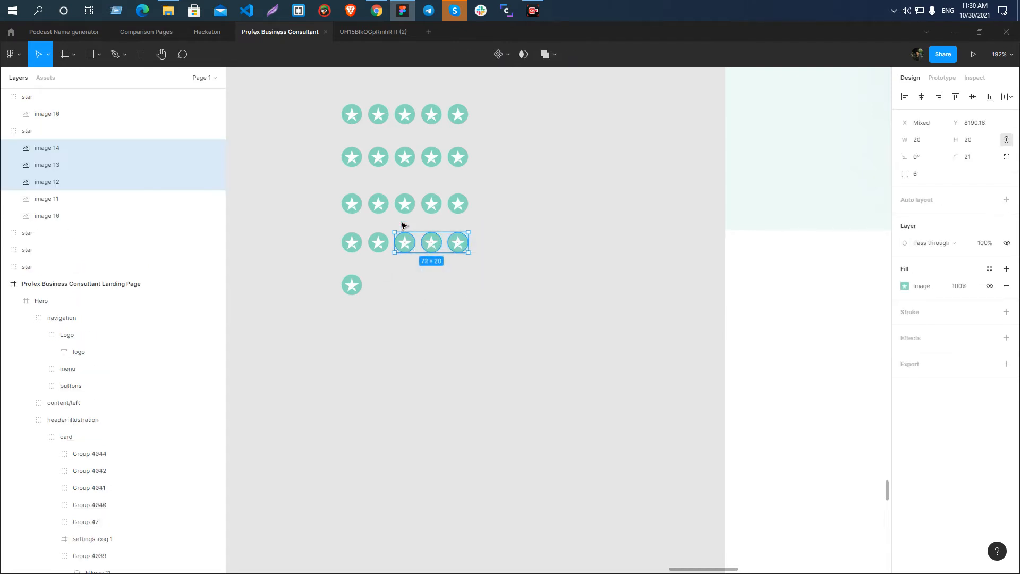
pyautogui.press('Delete')
pyautogui.moveTo(498, 228); pyautogui.dragTo(434, 191)
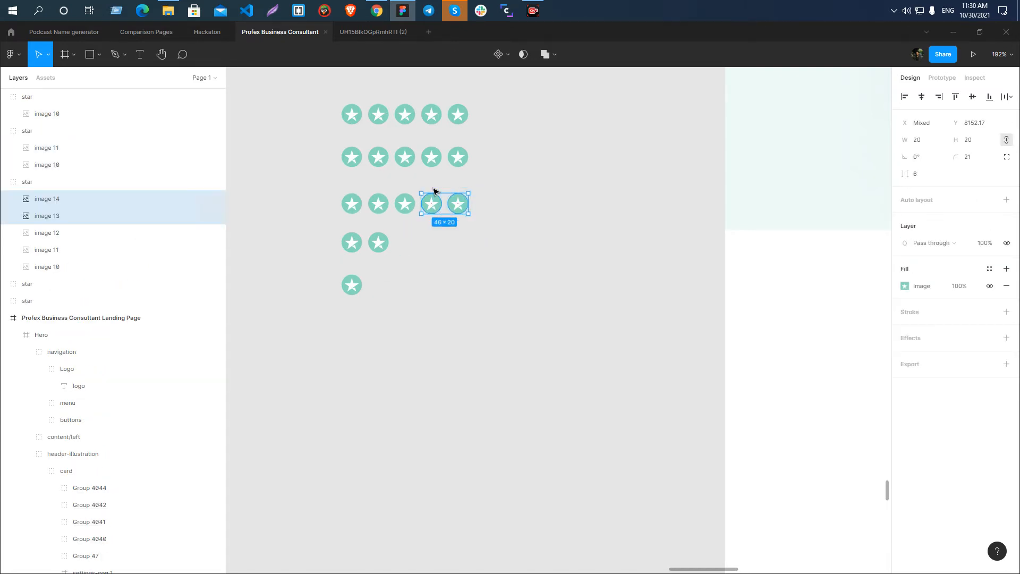
pyautogui.press('Delete')
pyautogui.moveTo(494, 185); pyautogui.dragTo(459, 154)
pyautogui.press('Delete')
pyautogui.scroll(-5, 519, 161)
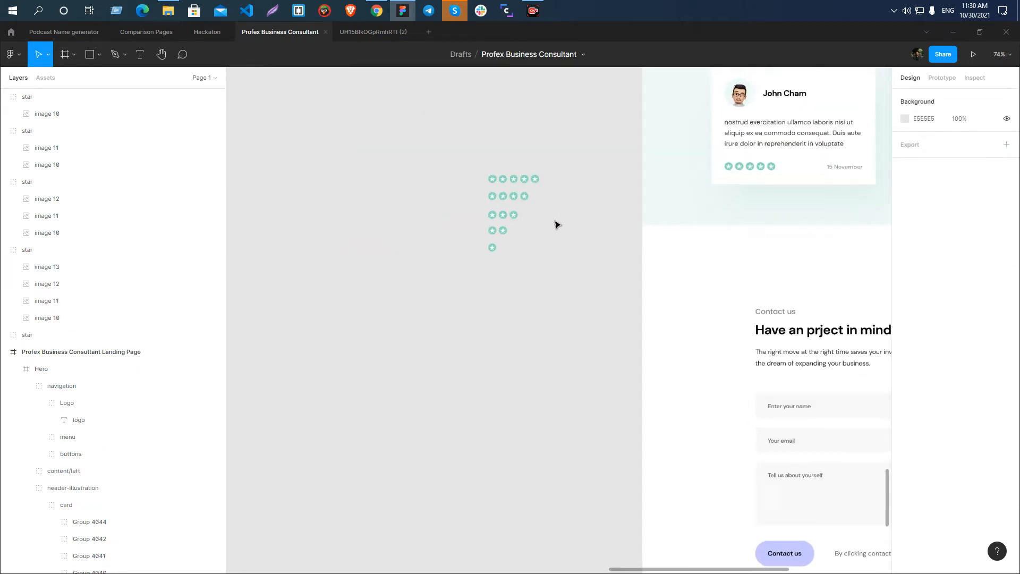
# Examine the five star rating rows on the canvas and compare them with the ratings in the testimonial cards.
pyautogui.scroll(5, 556, 225)
pyautogui.scroll(3, 489, 346)
pyautogui.moveTo(320, 234); pyautogui.dragTo(556, 525)
pyautogui.click(524, 465)
pyautogui.click(481, 287)
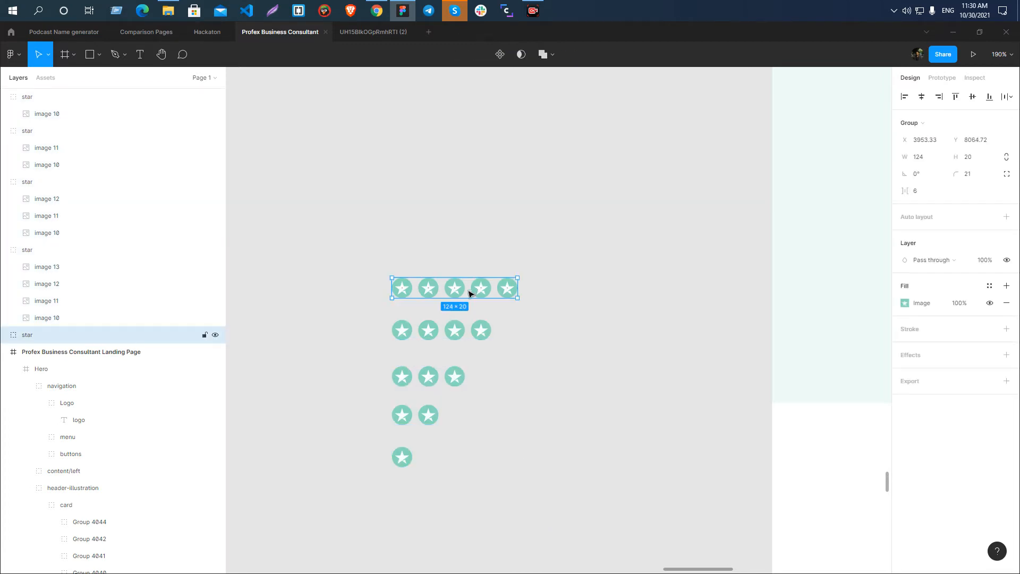
pyautogui.doubleClick(56, 336)
pyautogui.moveTo(313, 208); pyautogui.dragTo(495, 524)
pyautogui.click(494, 524)
pyautogui.scroll(-4, 312, 299)
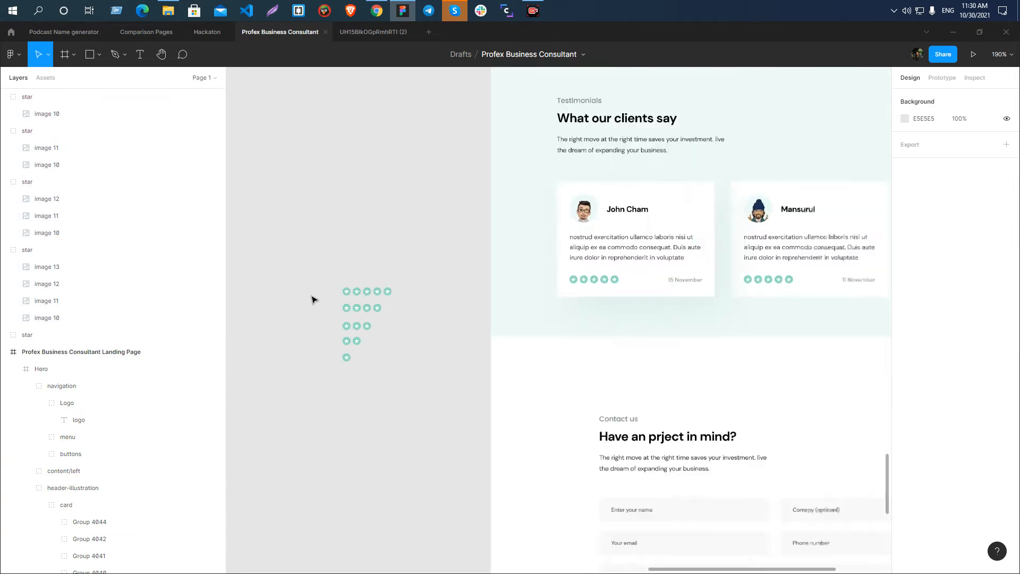
pyautogui.scroll(-3, 313, 299)
pyautogui.scroll(-4, 371, 250)
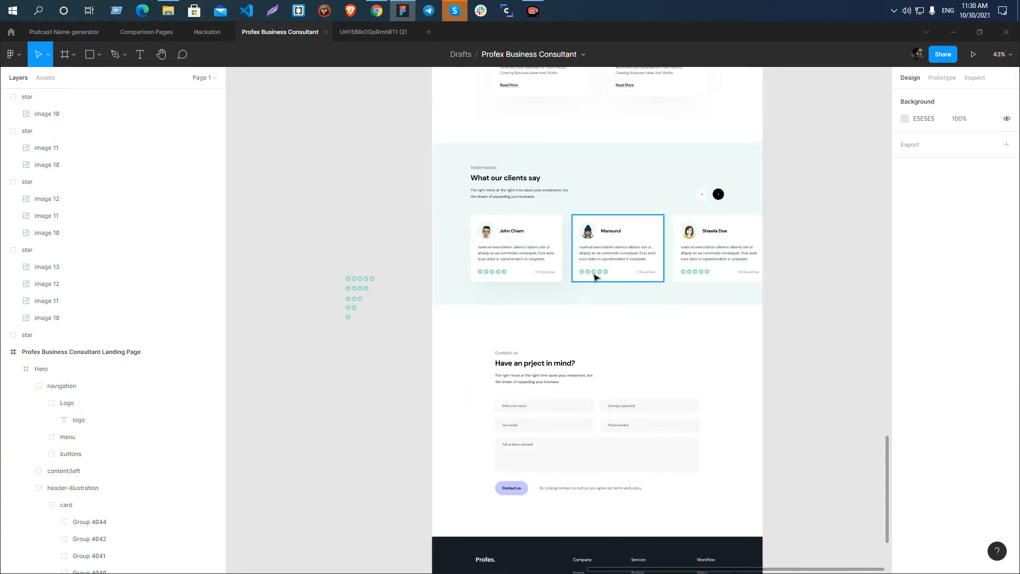
pyautogui.doubleClick(631, 224)
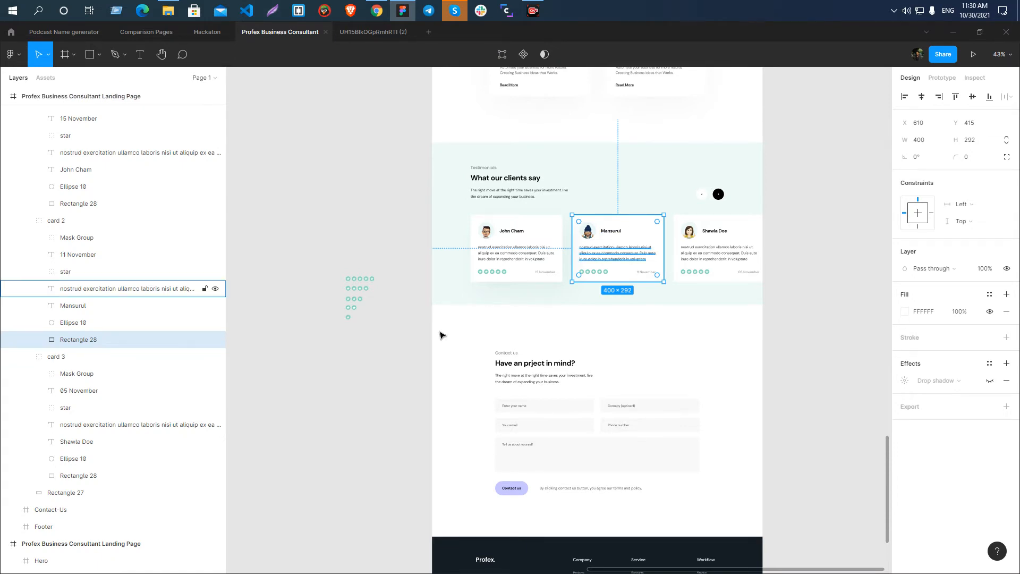
pyautogui.scroll(4, 352, 307)
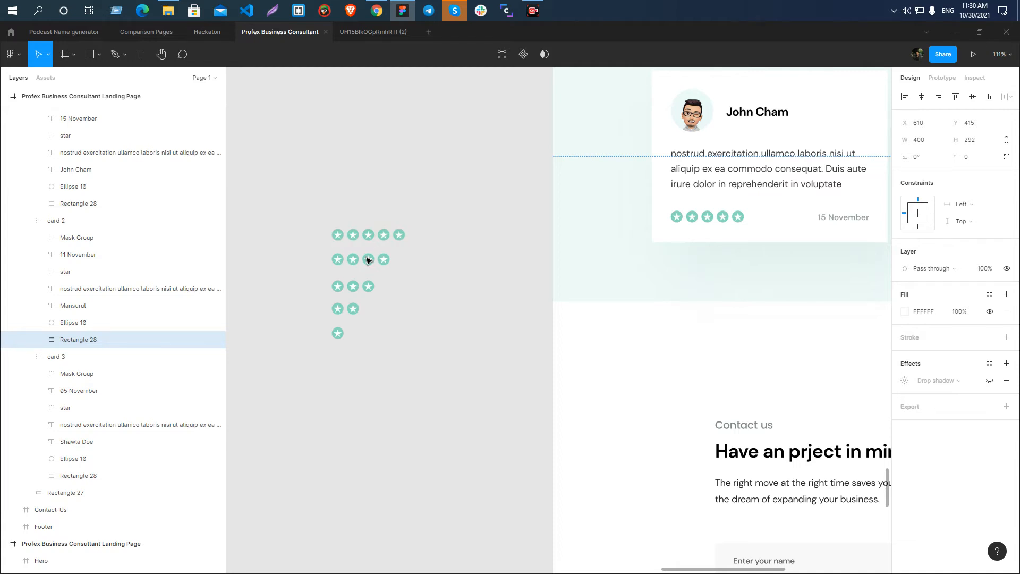
pyautogui.moveTo(313, 213); pyautogui.dragTo(433, 378)
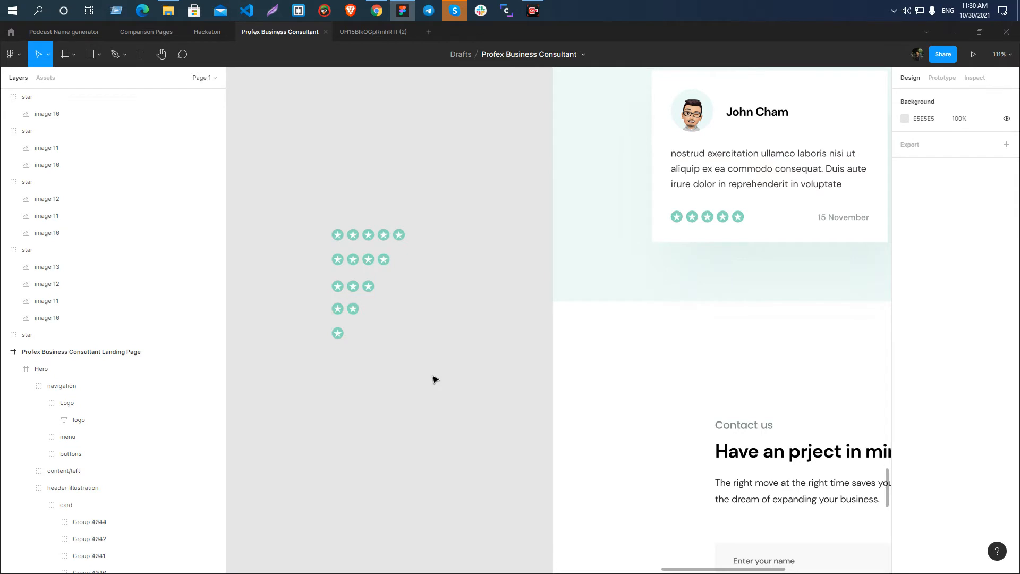
pyautogui.moveTo(292, 190); pyautogui.dragTo(423, 367)
pyautogui.click(420, 365)
pyautogui.moveTo(306, 201); pyautogui.dragTo(442, 398)
pyautogui.click(422, 370)
pyautogui.click(440, 394)
pyautogui.scroll(-3, 330, 259)
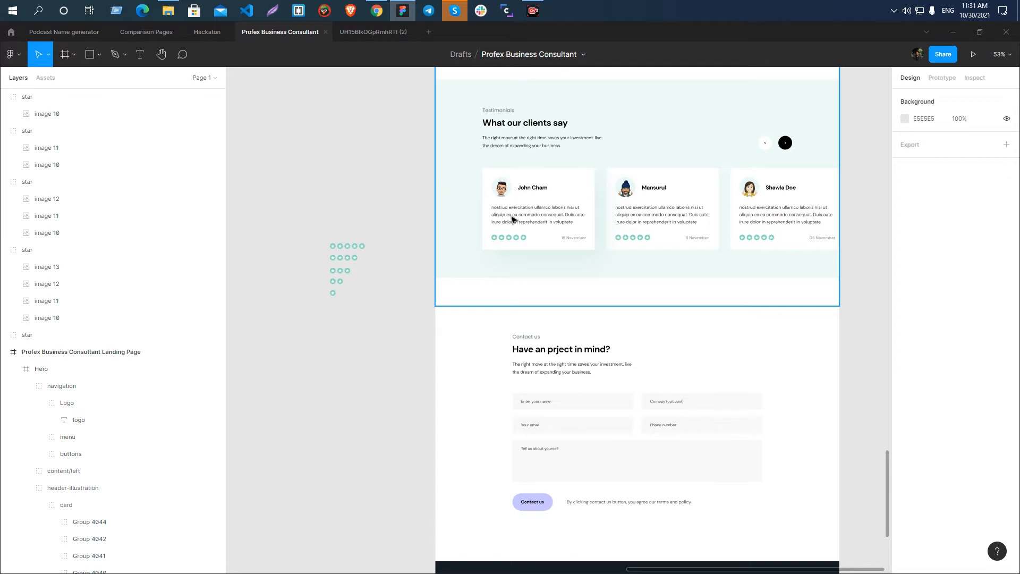
pyautogui.scroll(5, 343, 261)
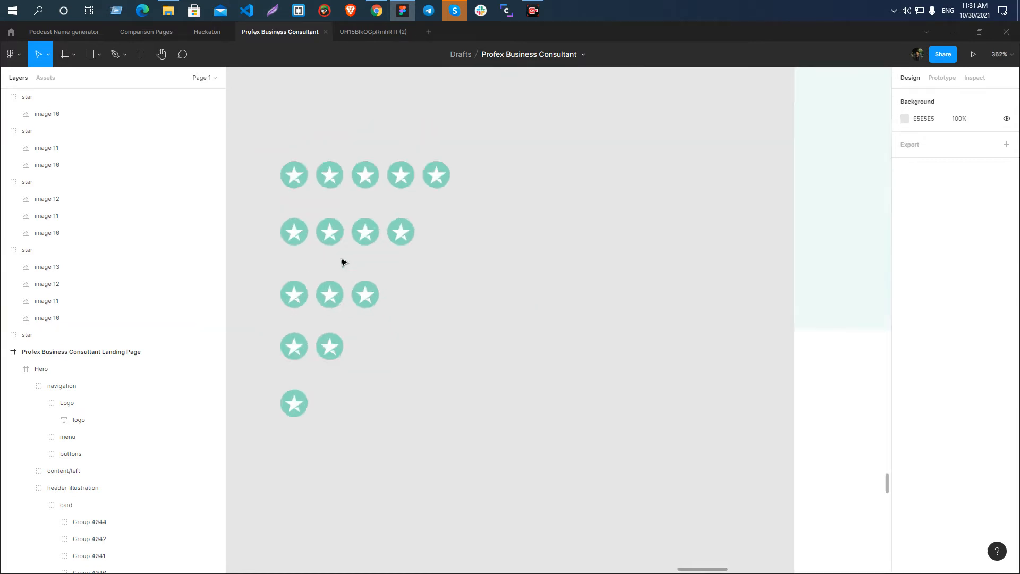
pyautogui.moveTo(250, 142); pyautogui.dragTo(448, 414)
pyautogui.click(449, 414)
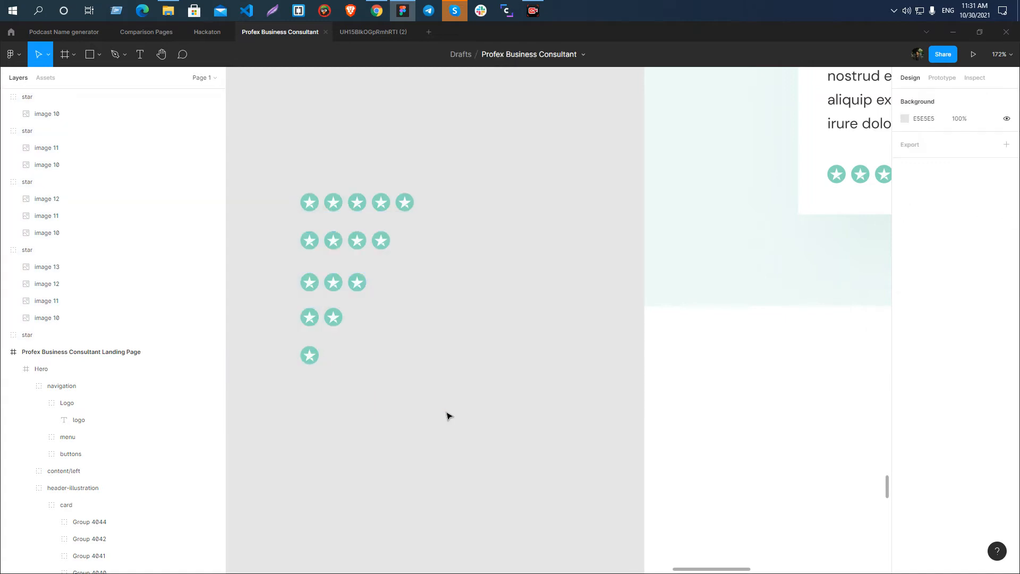
pyautogui.scroll(-4, 386, 265)
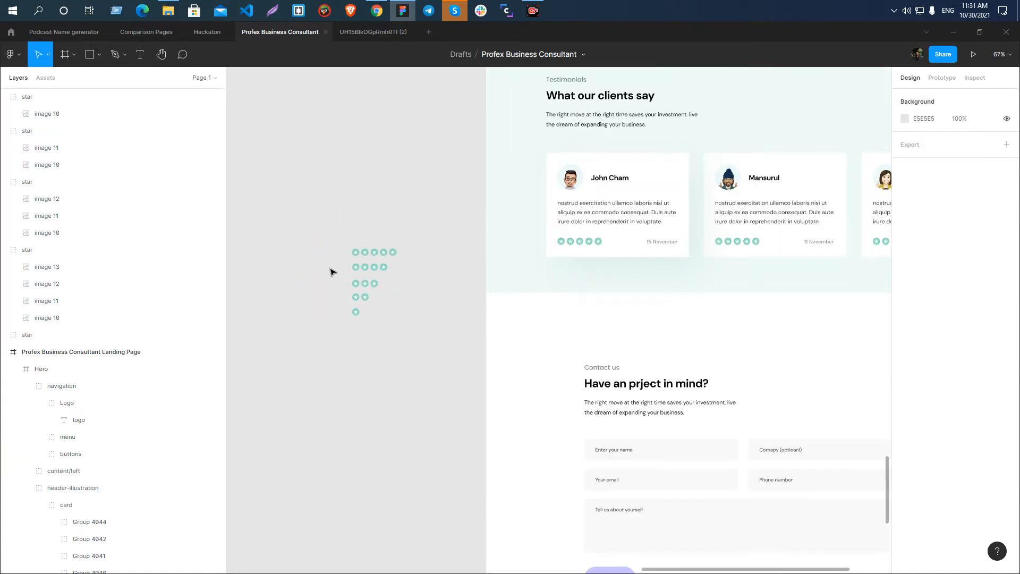
# Delete all five star rating rows from the empty canvas beside the duplicated page.
pyautogui.moveTo(330, 218); pyautogui.dragTo(398, 349)
pyautogui.click(398, 349)
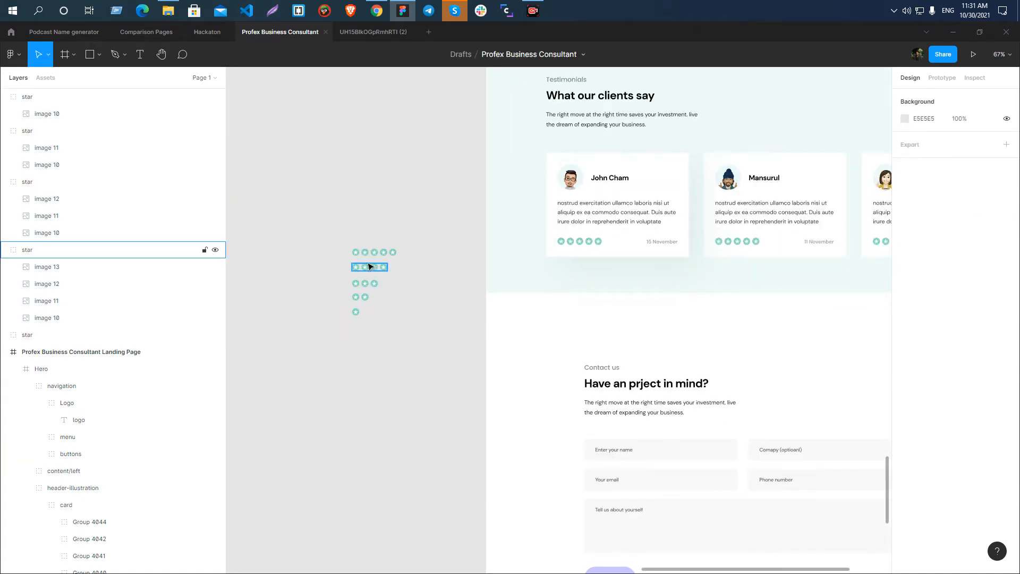
pyautogui.moveTo(329, 229); pyautogui.dragTo(441, 371)
pyautogui.press('Delete')
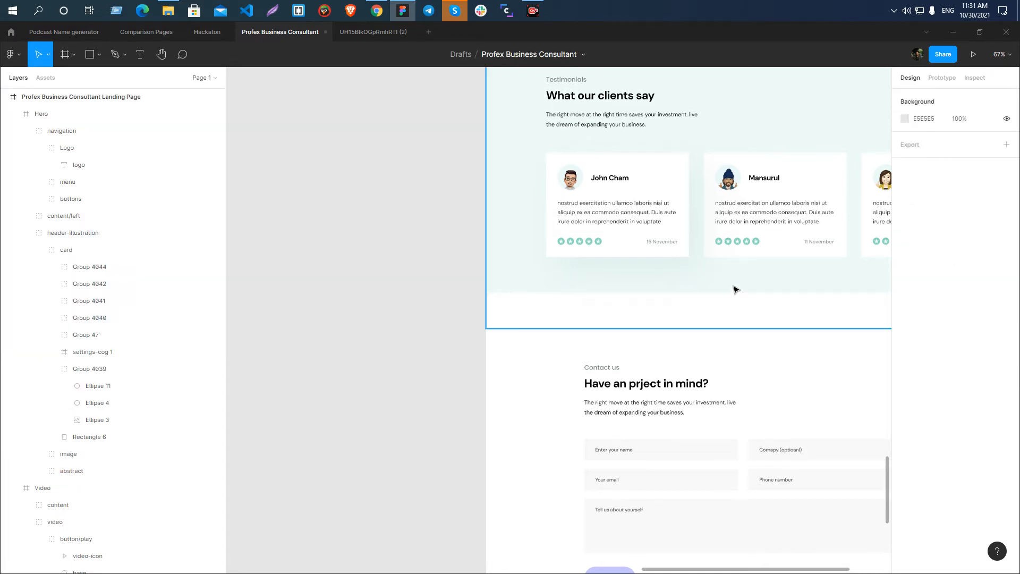
# Rename the star group in the first testimonial card to testimonial-5-star.
pyautogui.click(579, 241)
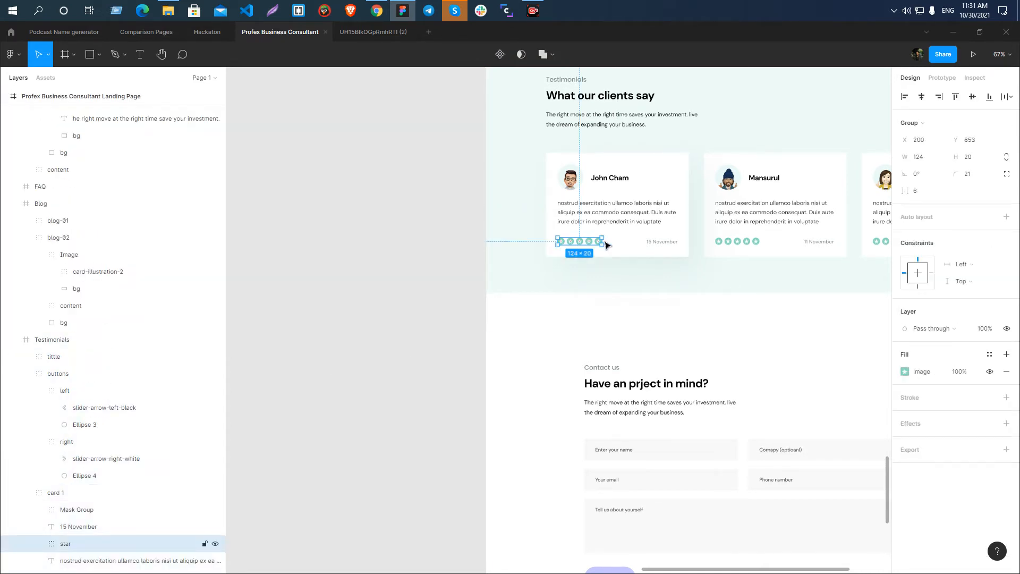
pyautogui.doubleClick(98, 544)
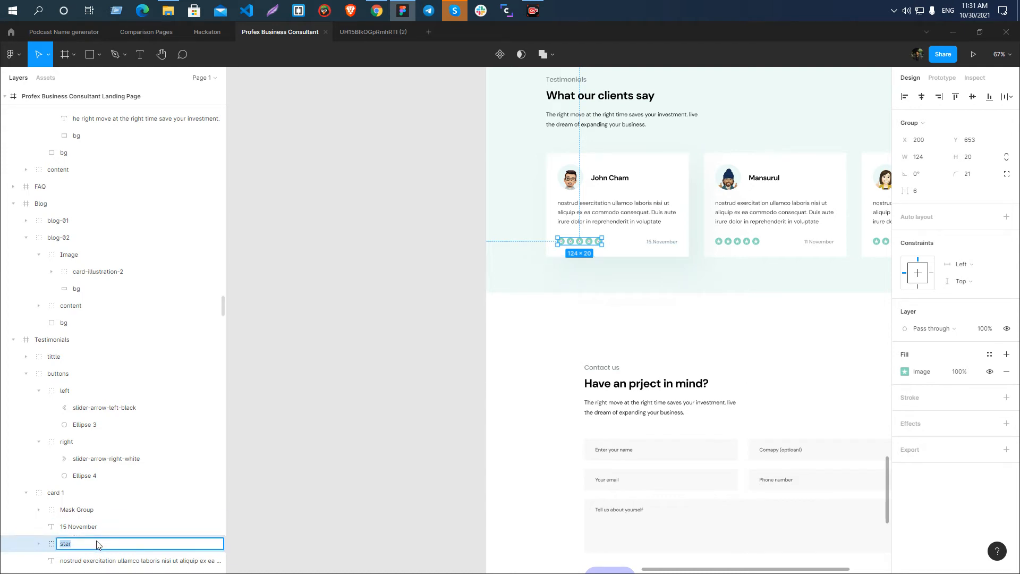
pyautogui.write('S')
pyautogui.write('-star')
pyautogui.write('testimon')
pyautogui.press('Return')
# Export the testimonial-5-star group as an SVG into the project's asset folder.
pyautogui.click(1006, 449)
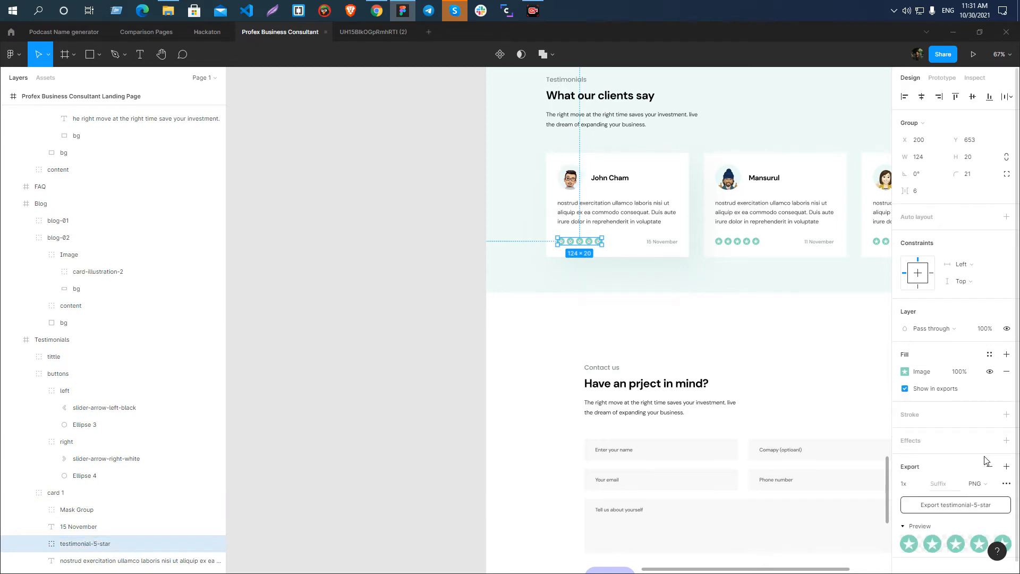
pyautogui.scroll(-1, 988, 460)
pyautogui.click(977, 473)
pyautogui.click(977, 498)
pyautogui.click(955, 494)
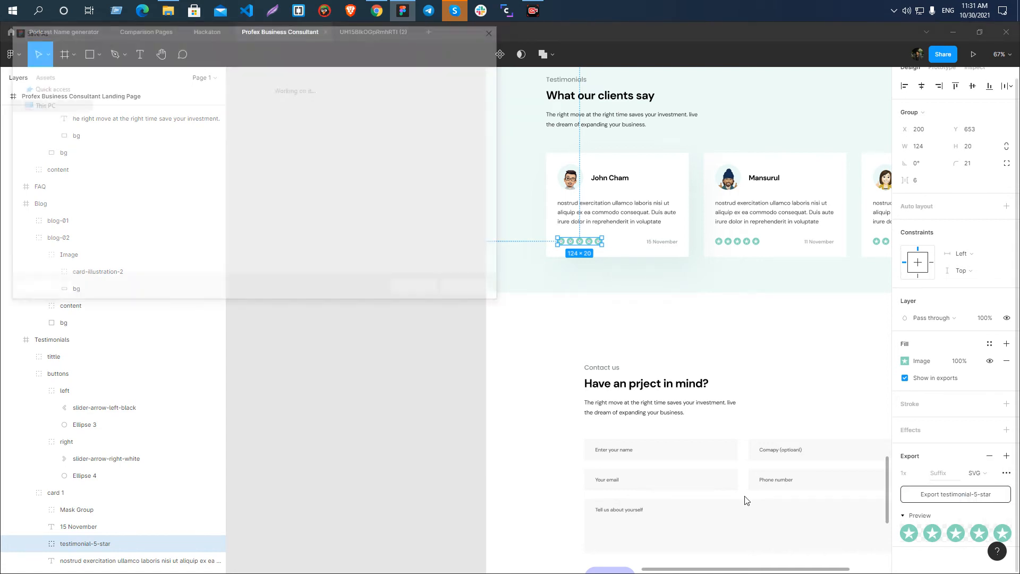
pyautogui.click(428, 288)
# Rename the masked avatar group in the first testimonial card to testimnoial-avatar-1.
pyautogui.scroll(-3, 391, 255)
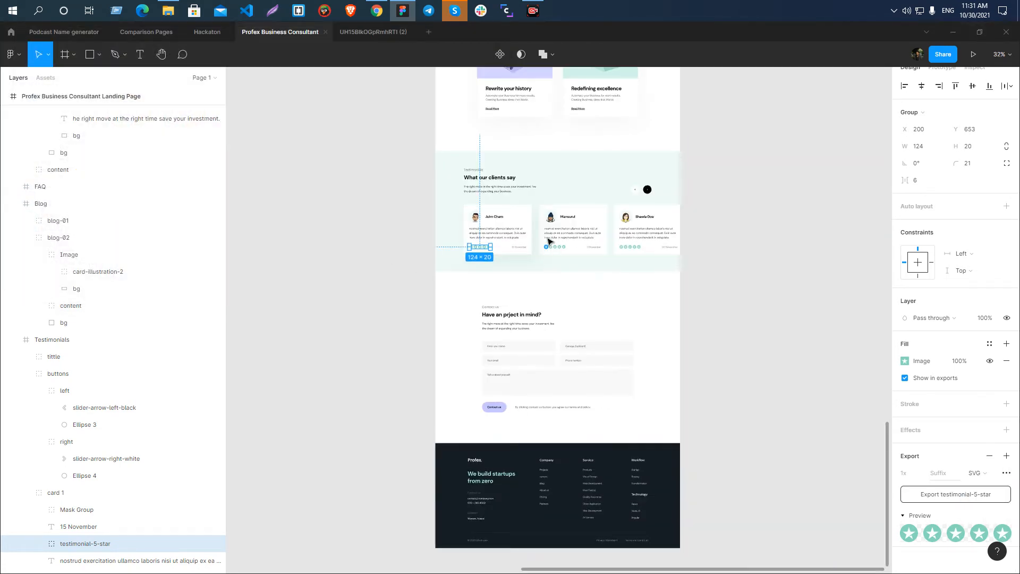
pyautogui.scroll(3, 531, 233)
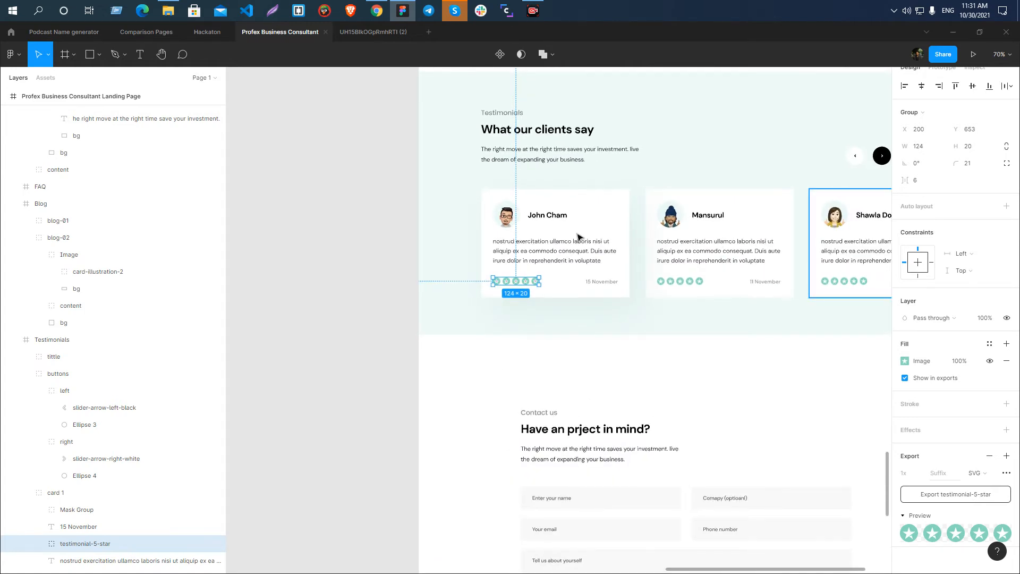
pyautogui.scroll(5, 578, 237)
pyautogui.click(489, 195)
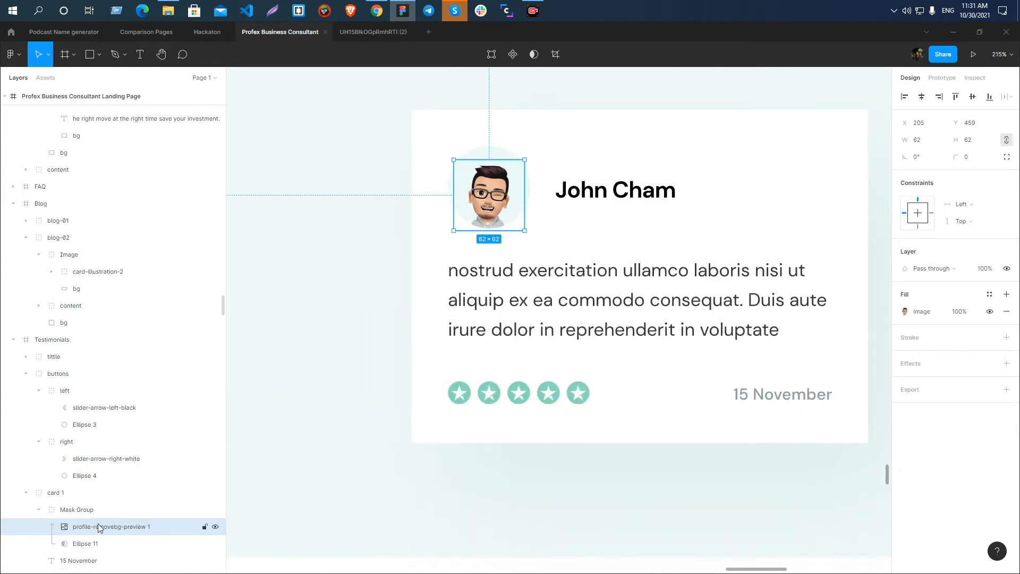
pyautogui.click(39, 509)
pyautogui.click(74, 510)
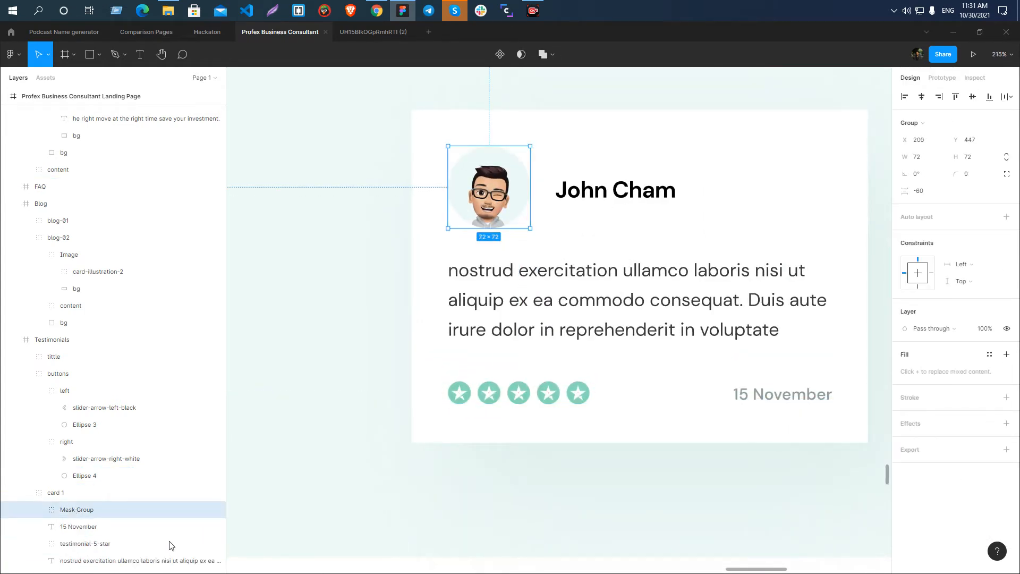
pyautogui.doubleClick(72, 510)
pyautogui.write('te')
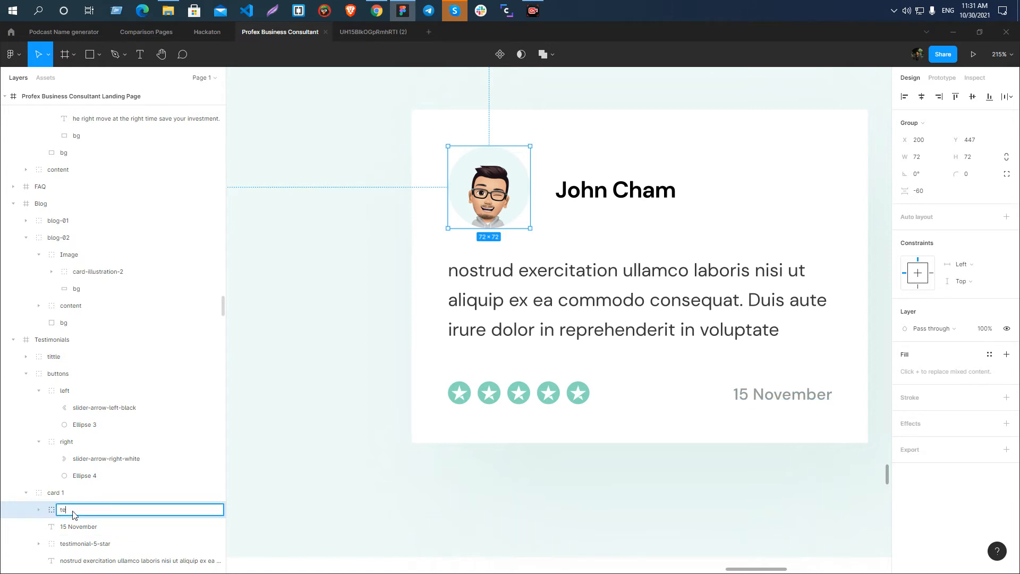
pyautogui.write('stimnoial')
pyautogui.write('-avata')
pyautogui.write('r01')
pyautogui.write('-1')
pyautogui.hotkey('ctrl', 'a')
pyautogui.hotkey('ctrl', 'c')
pyautogui.press('Return')
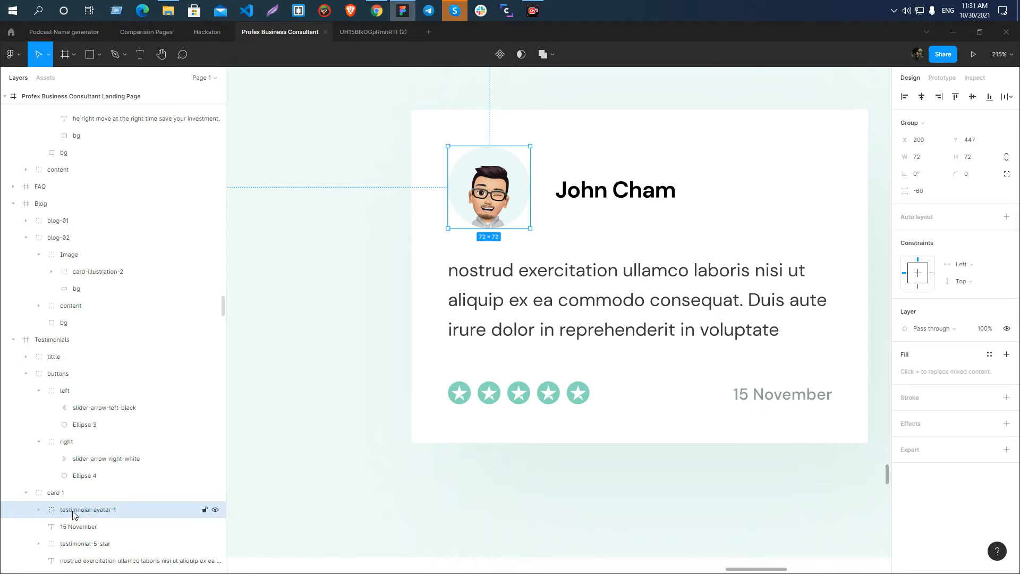
# Rename the masked avatar group in the second testimonial card to testimnoial-avatar-2.
pyautogui.scroll(-5, 430, 294)
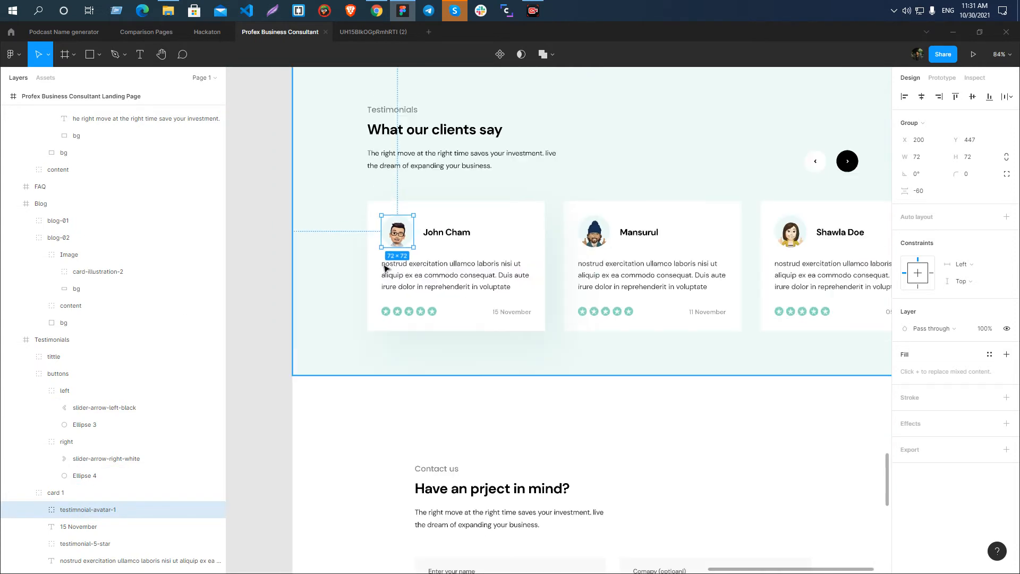
pyautogui.click(593, 235)
pyautogui.doubleClick(75, 356)
pyautogui.hotkey('ctrl', 'v')
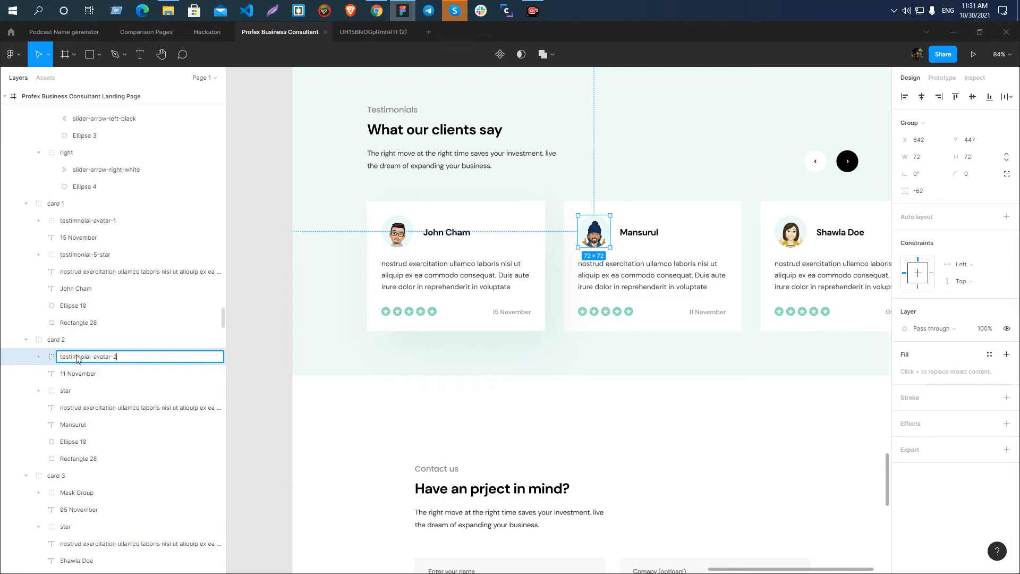
pyautogui.press('Return')
# Rename the masked avatar group in the third testimonial card to testimnoial-avatar-3.
pyautogui.click(795, 240)
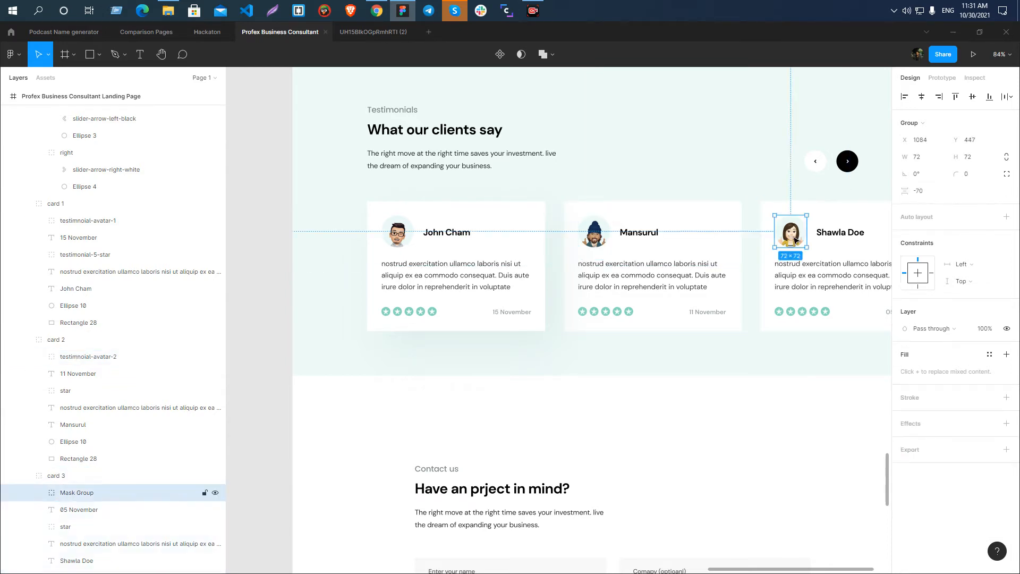
pyautogui.doubleClick(92, 495)
pyautogui.hotkey('ctrl', 'v')
pyautogui.write('3')
pyautogui.press('Return')
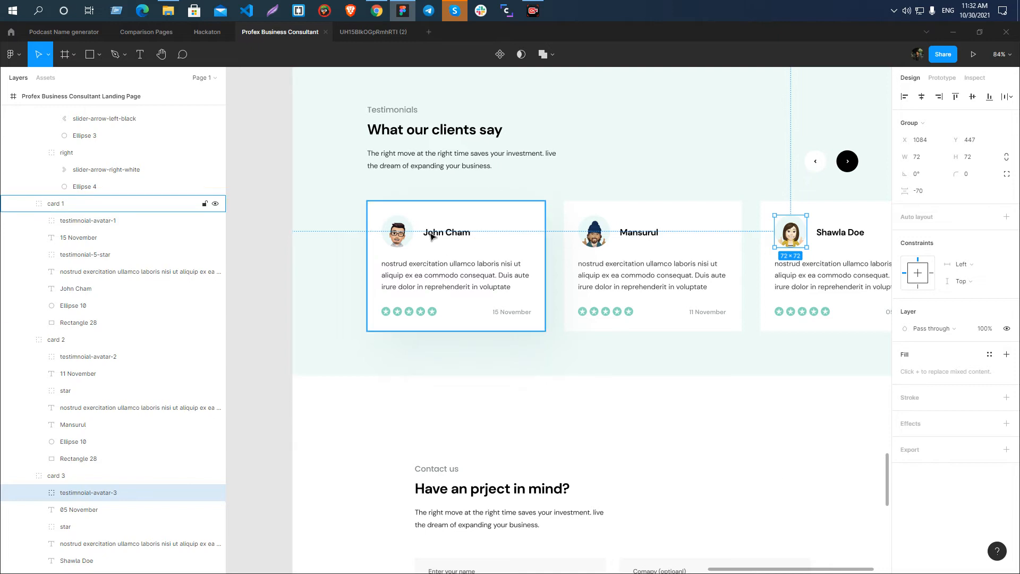
# Export the first testimonial card's avatar group as a 1x PNG into the Profex Business Consultant Landing folder.
pyautogui.scroll(-4, 431, 235)
pyautogui.scroll(4, 519, 239)
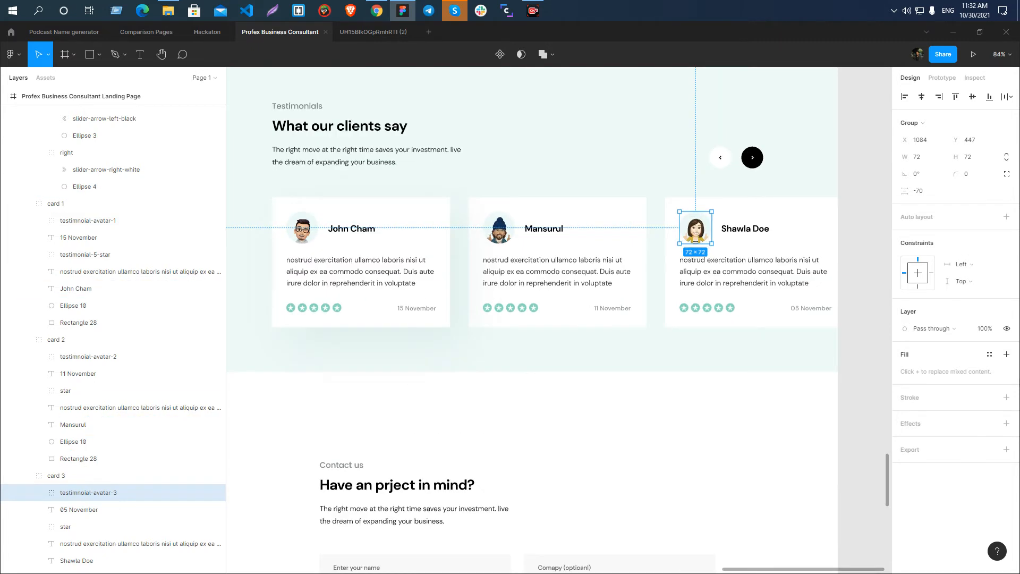
pyautogui.scroll(-4, 569, 244)
pyautogui.scroll(6, 469, 227)
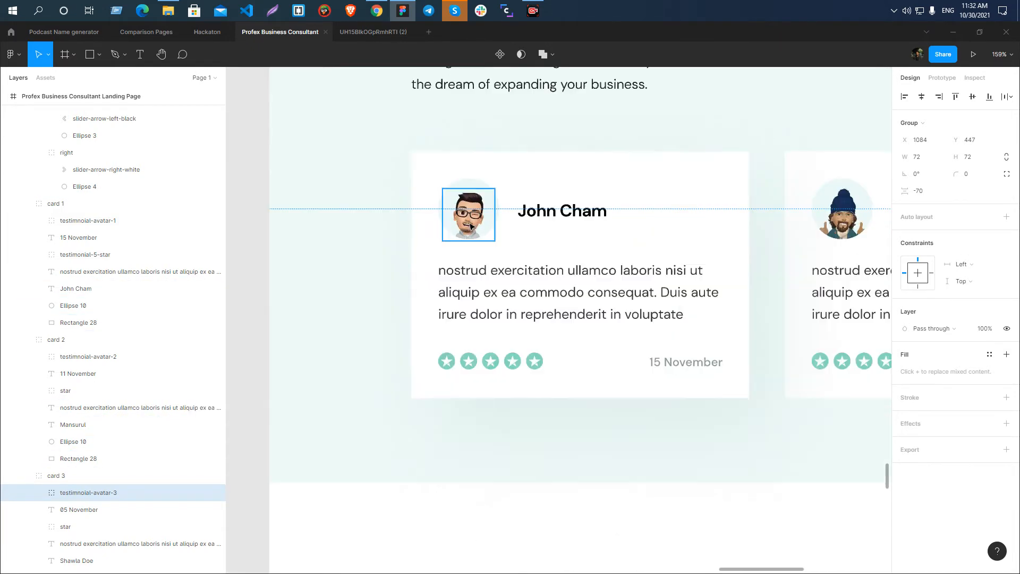
pyautogui.click(469, 227)
pyautogui.click(469, 228)
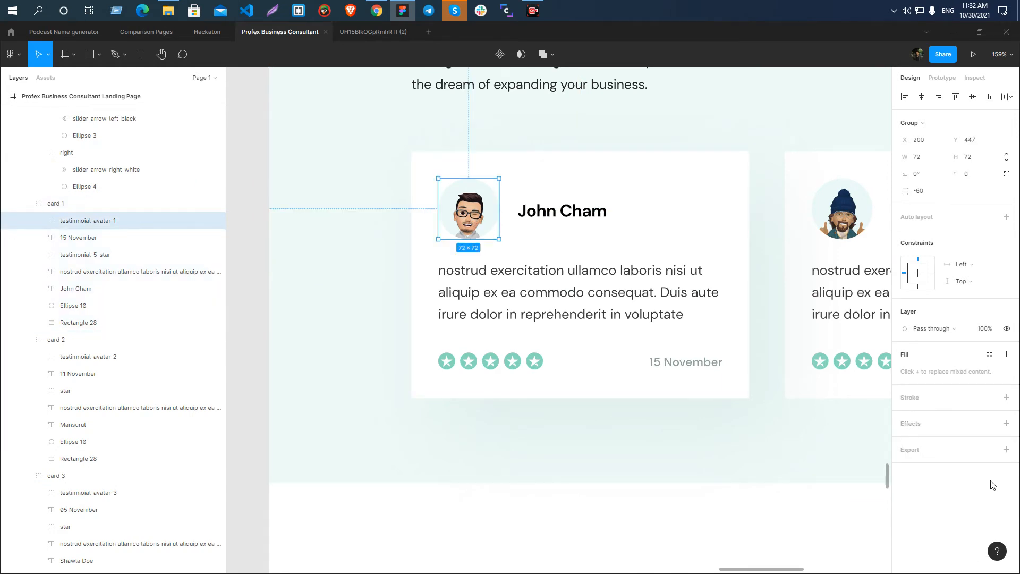
pyautogui.click(1006, 450)
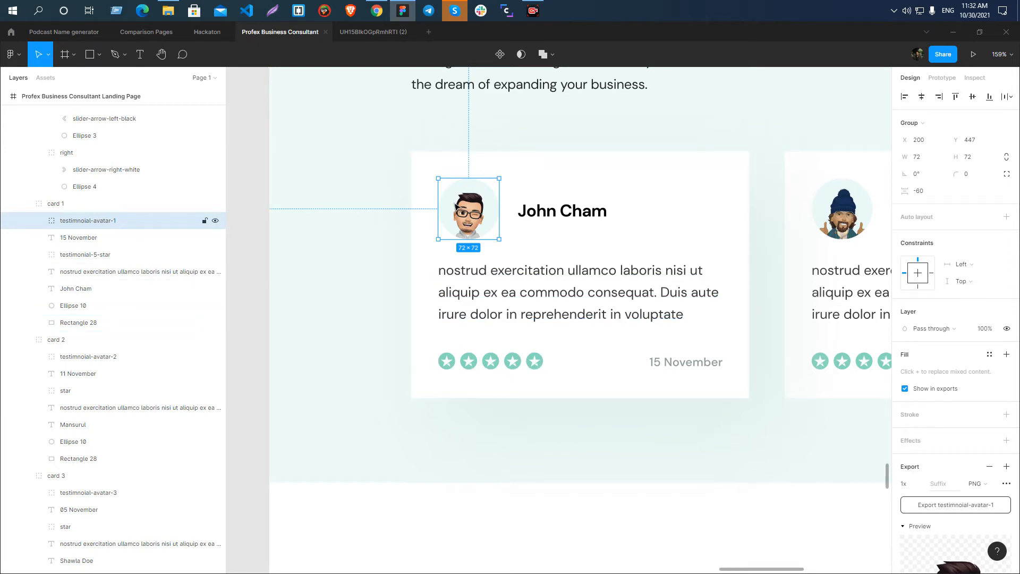
pyautogui.scroll(-3, 1002, 476)
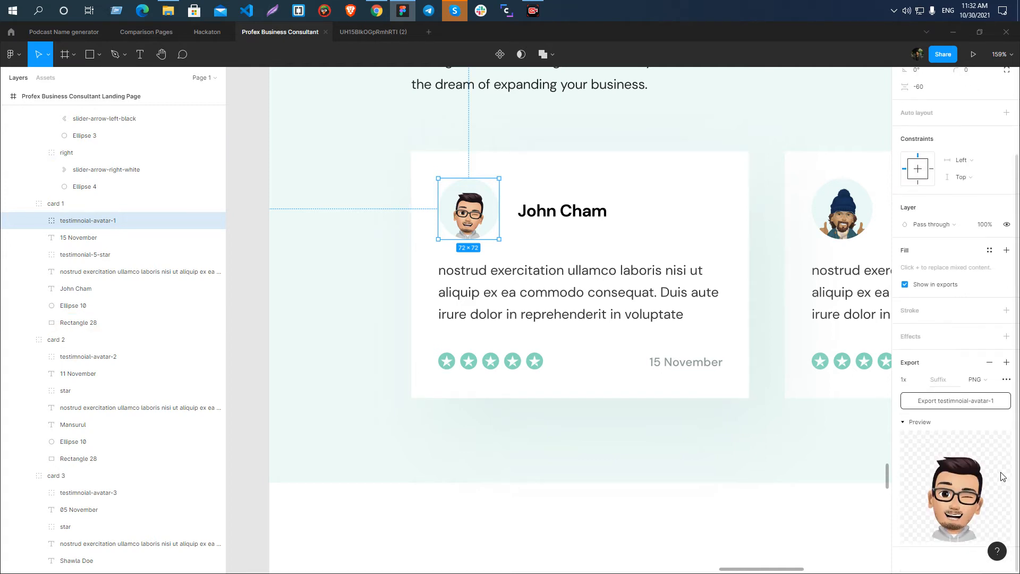
pyautogui.click(953, 401)
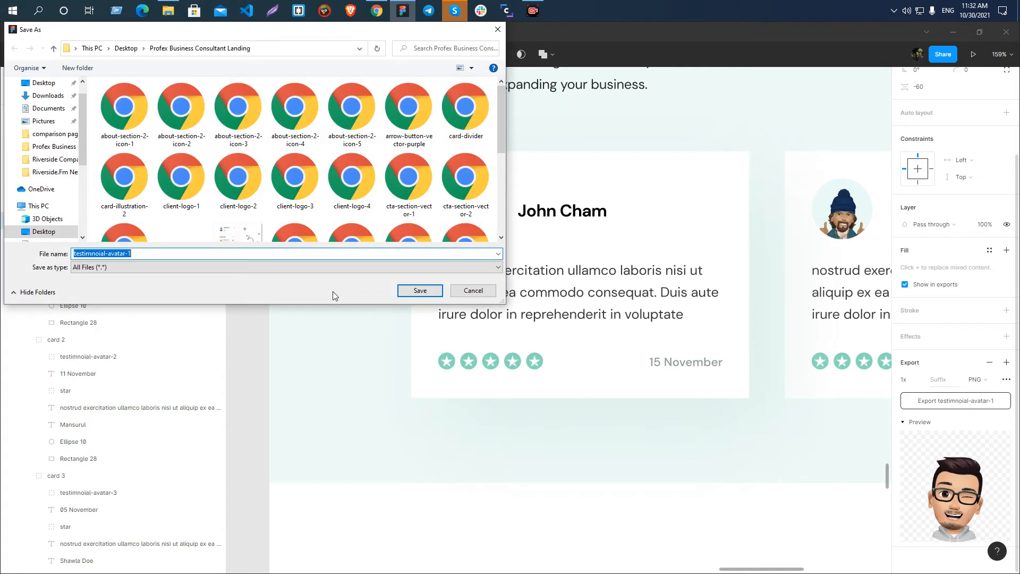
pyautogui.click(414, 291)
# Export the first testimonial avatar again as a JPG into the same folder.
pyautogui.click(978, 379)
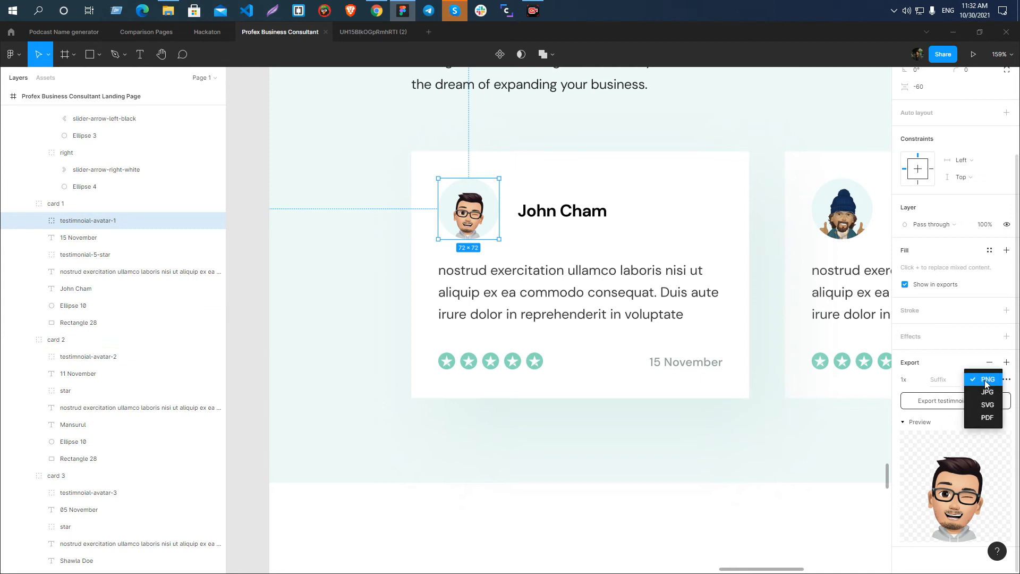
pyautogui.click(983, 393)
pyautogui.click(978, 401)
pyautogui.click(431, 292)
# Switch to the export folder in File Explorer and inspect the file size and dimensions of the JPG version of testimnoial-avatar-1.
pyautogui.click(168, 11)
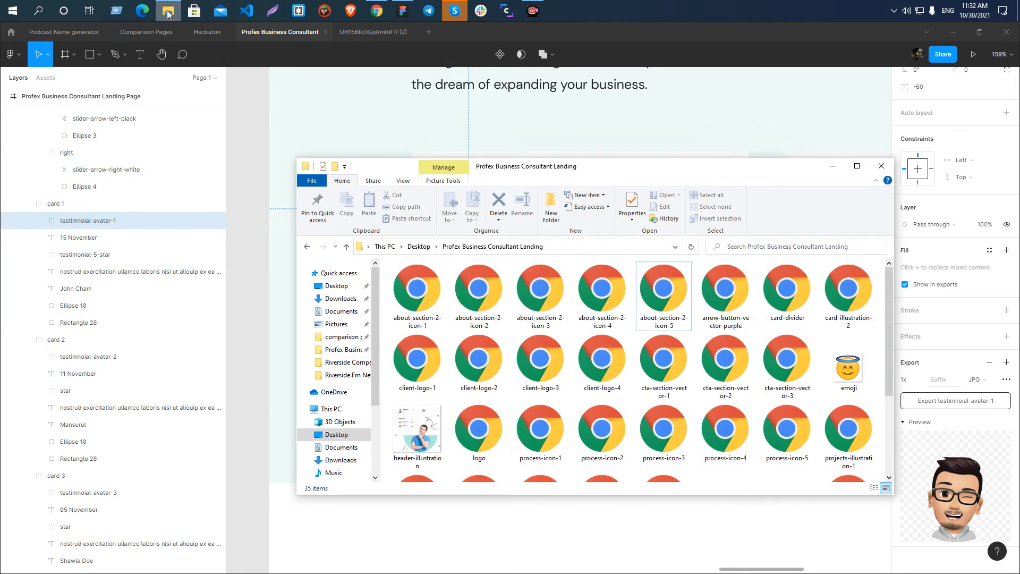
pyautogui.click(856, 165)
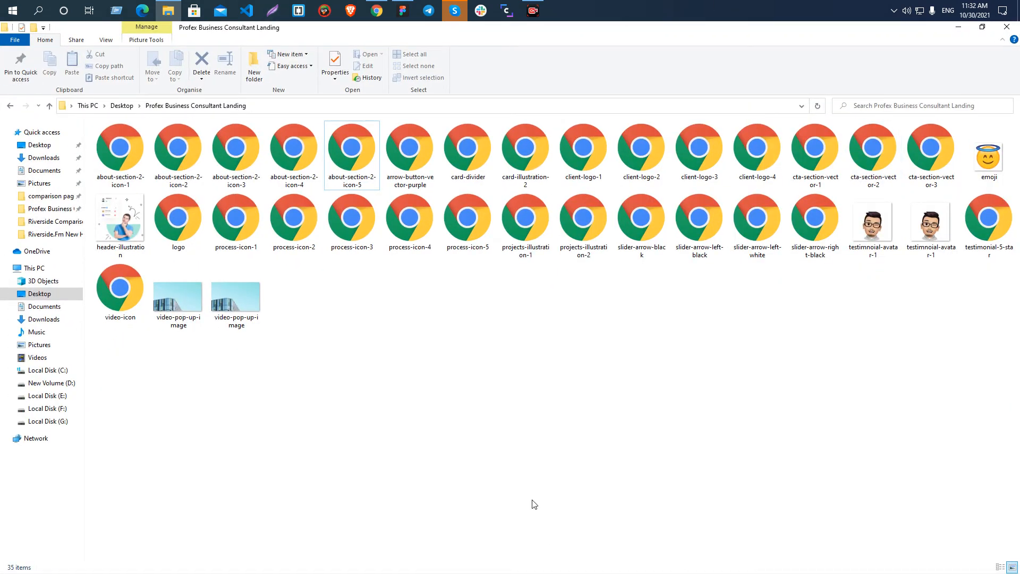
pyautogui.doubleClick(893, 251)
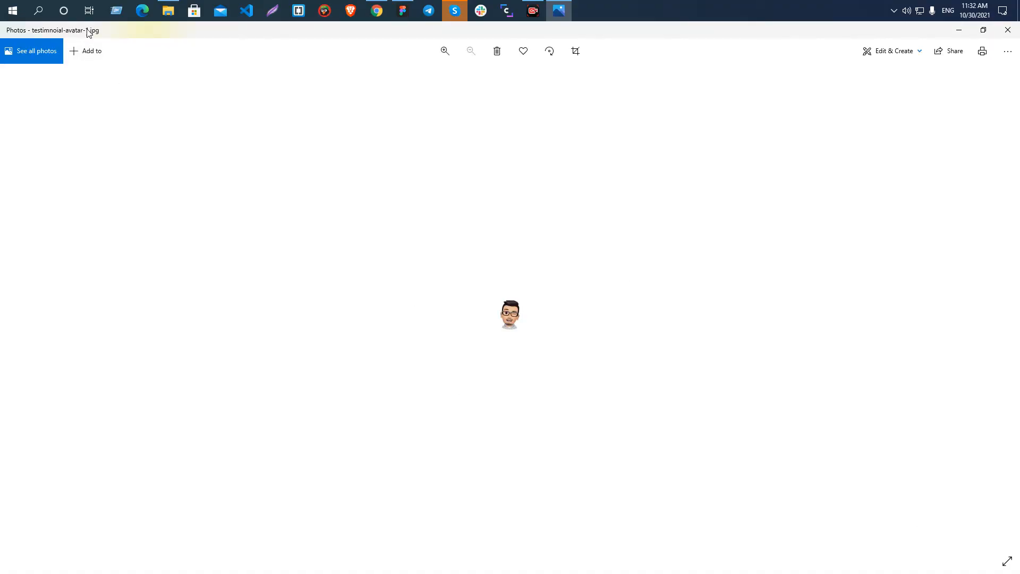
pyautogui.rightClick(512, 317)
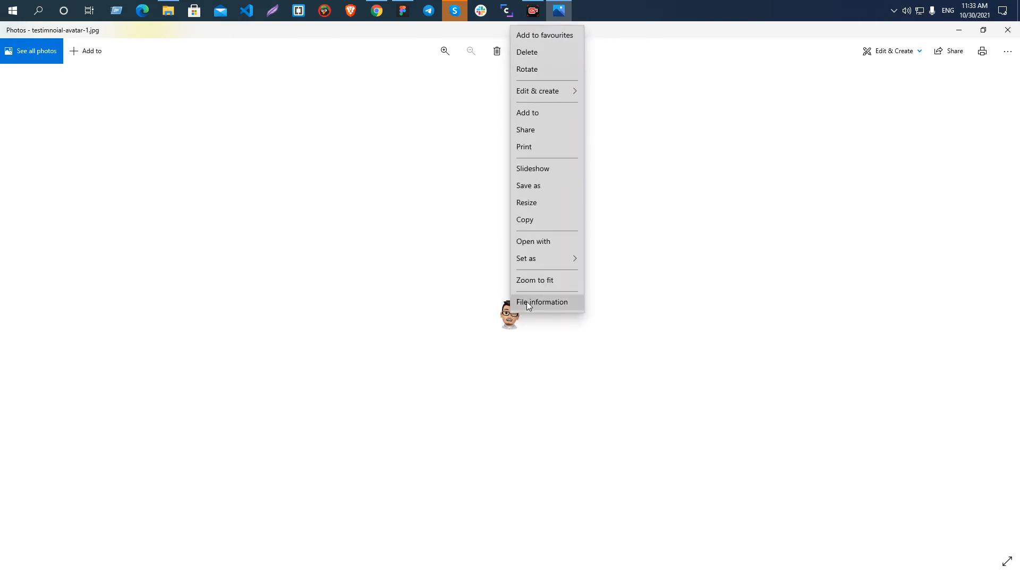
pyautogui.click(526, 301)
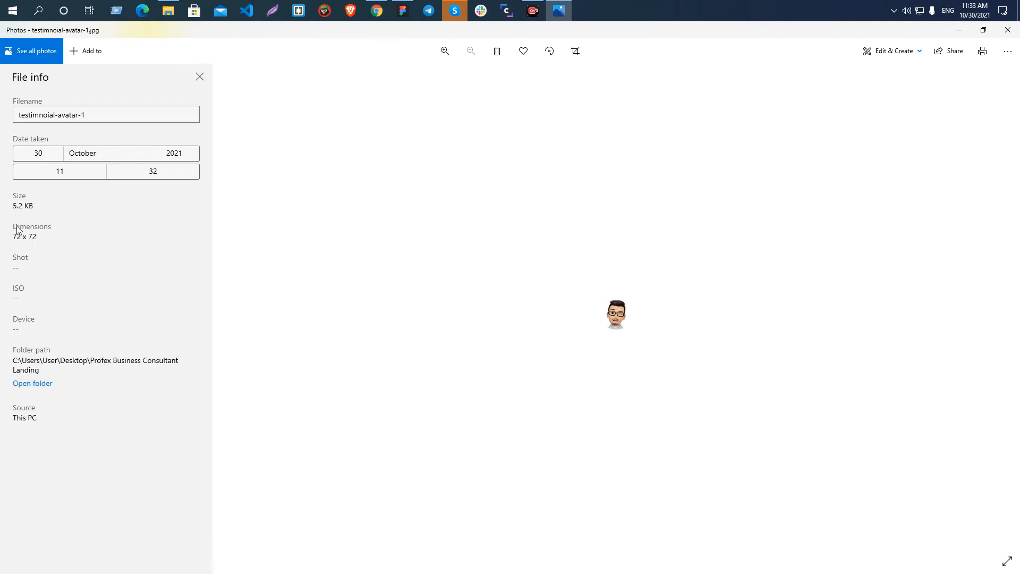
pyautogui.moveTo(17, 208); pyautogui.dragTo(58, 208)
pyautogui.click(58, 208)
pyautogui.click(1008, 29)
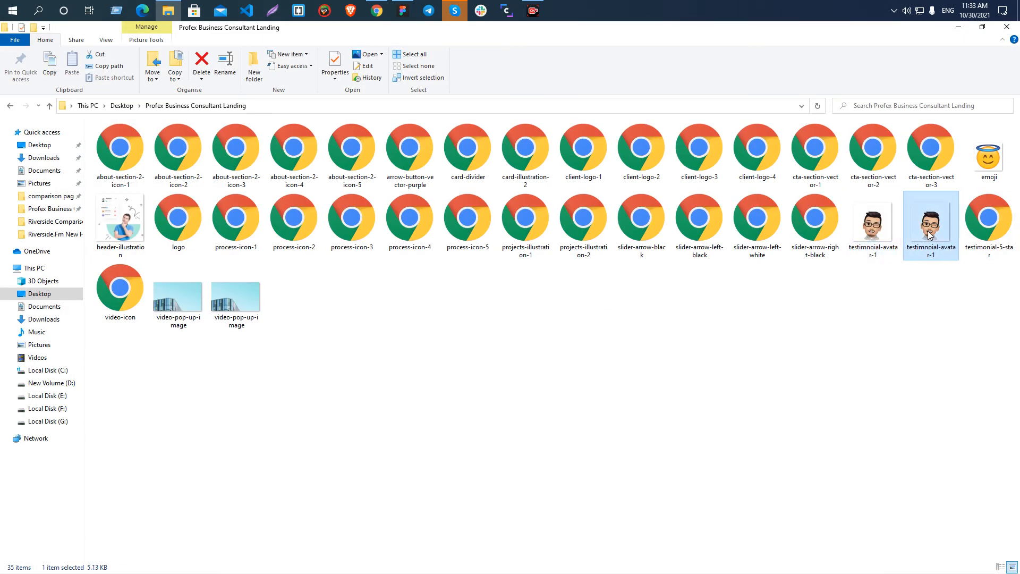
pyautogui.moveTo(936, 236)
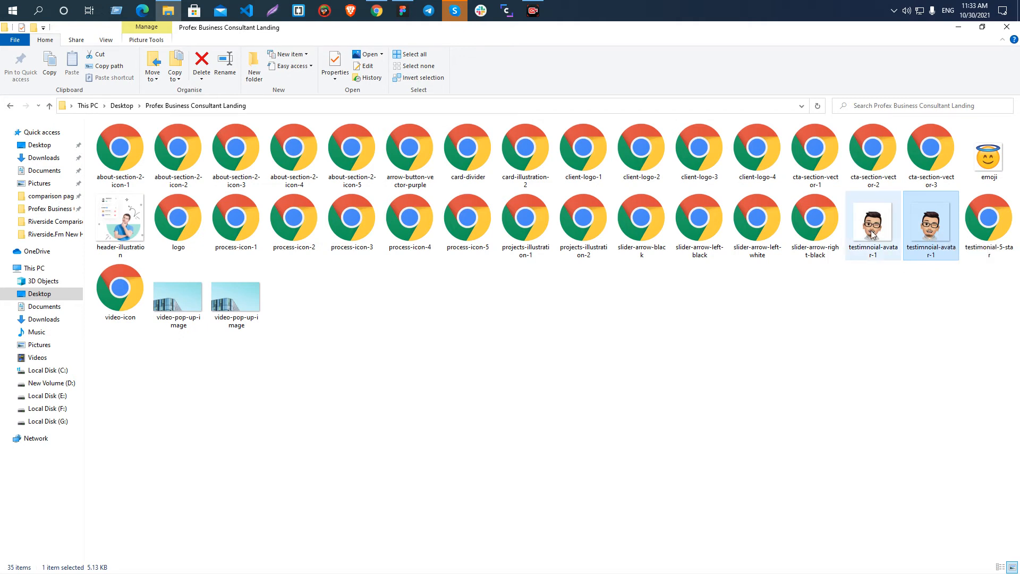
# Place the PNG and JPG versions of testimnoial-avatar-1 from the export folder together on the Figma canvas.
pyautogui.moveTo(871, 232)
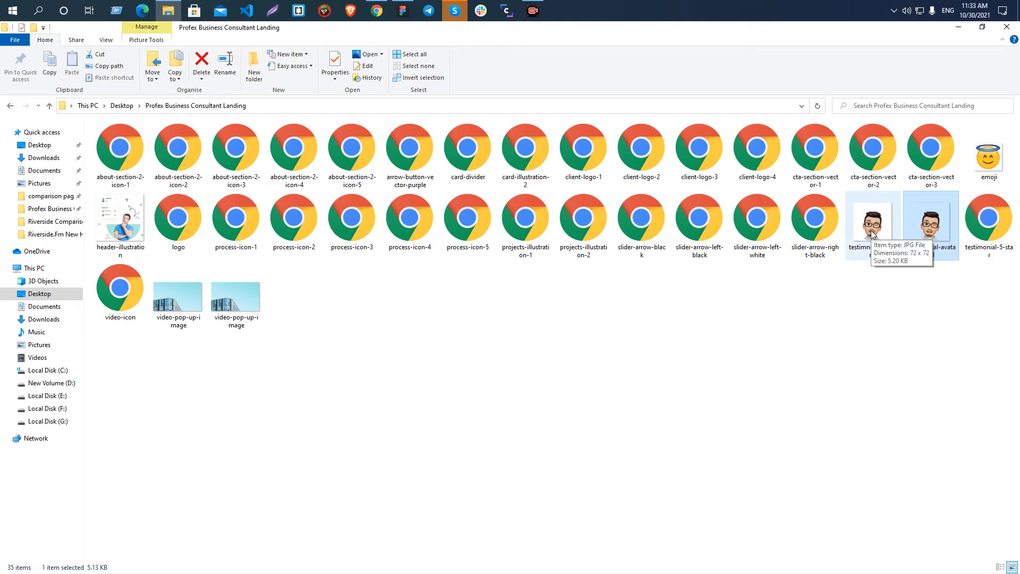
pyautogui.keyDown('ctrl'); pyautogui.click(871, 233); pyautogui.keyUp('ctrl')
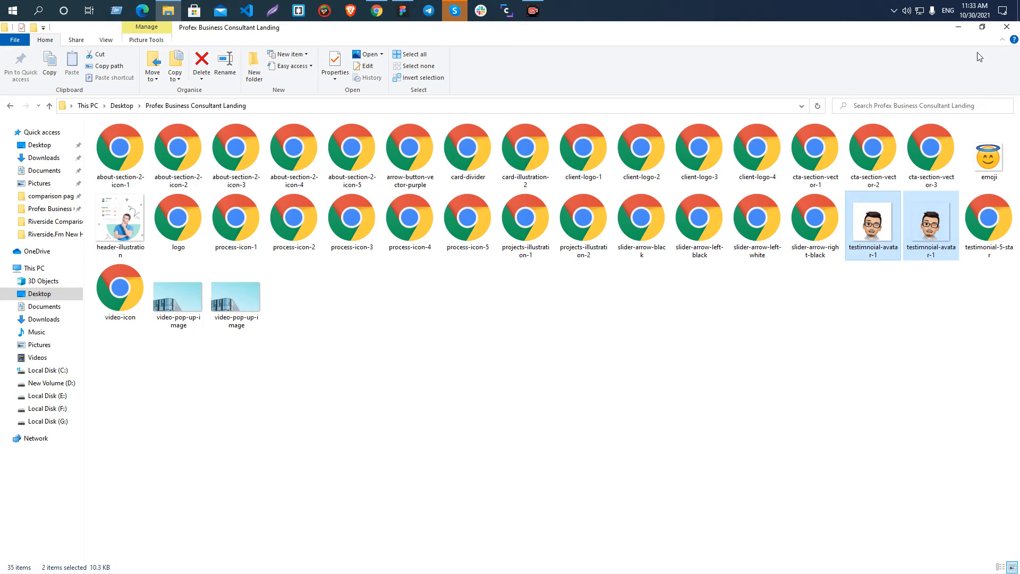
pyautogui.click(981, 26)
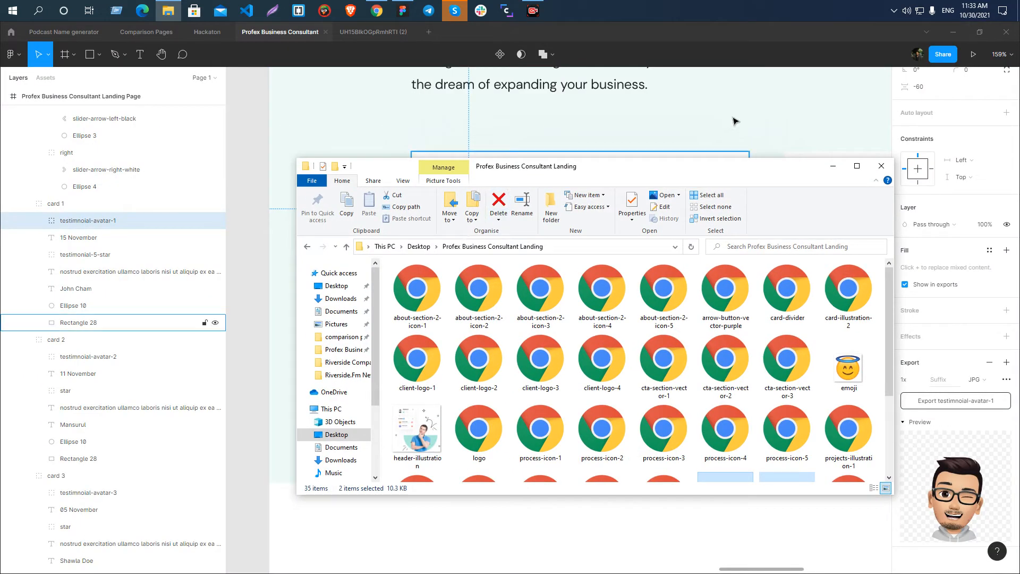
pyautogui.scroll(-5, 711, 100)
pyautogui.scroll(-3, 765, 404)
pyautogui.moveTo(732, 396); pyautogui.dragTo(402, 118)
pyautogui.press('Escape')
# Compare the backgrounds of the two placed avatar images side by side on the canvas.
pyautogui.scroll(5, 390, 122)
pyautogui.scroll(3, 479, 195)
pyautogui.scroll(-3, 432, 220)
pyautogui.scroll(-4, 427, 226)
pyautogui.scroll(3, 428, 228)
pyautogui.scroll(5, 439, 310)
pyautogui.click(485, 250)
pyautogui.click(608, 116)
pyautogui.hotkey('alt', 'Tab')
pyautogui.click(833, 165)
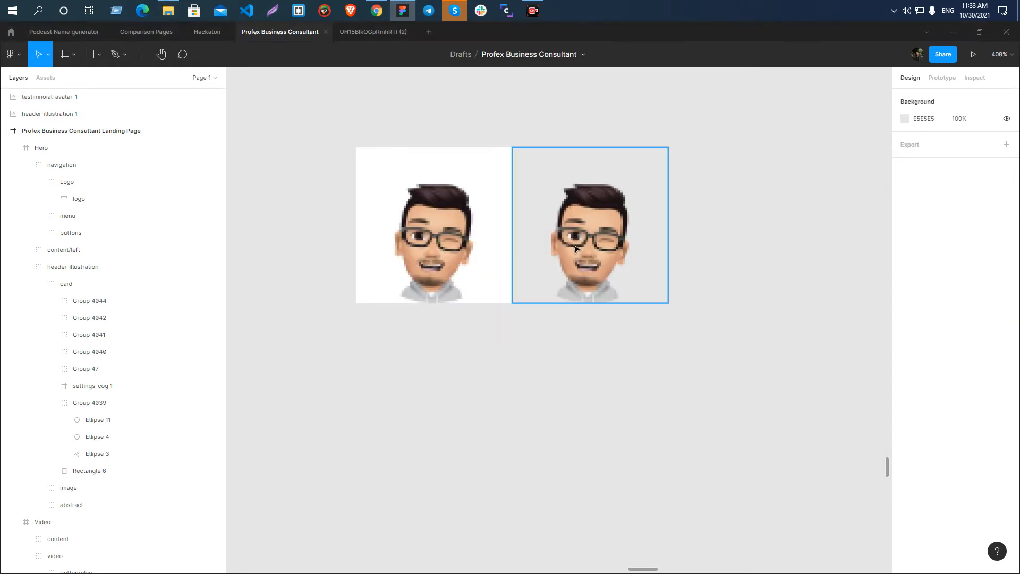
# Hide the testimnoial-avatar-1 group in the first testimonial card to examine the ellipse behind it, and show the group again.
pyautogui.scroll(-8, 621, 248)
pyautogui.scroll(-2, 559, 247)
pyautogui.scroll(8, 531, 250)
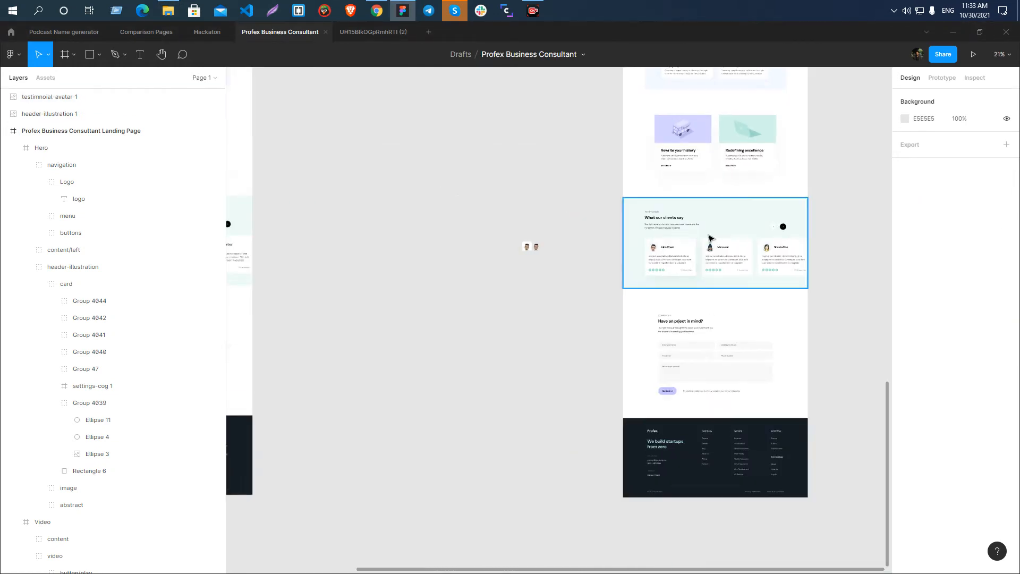
pyautogui.keyDown('ctrl'); pyautogui.click(560, 173); pyautogui.keyUp('ctrl')
pyautogui.click(75, 306)
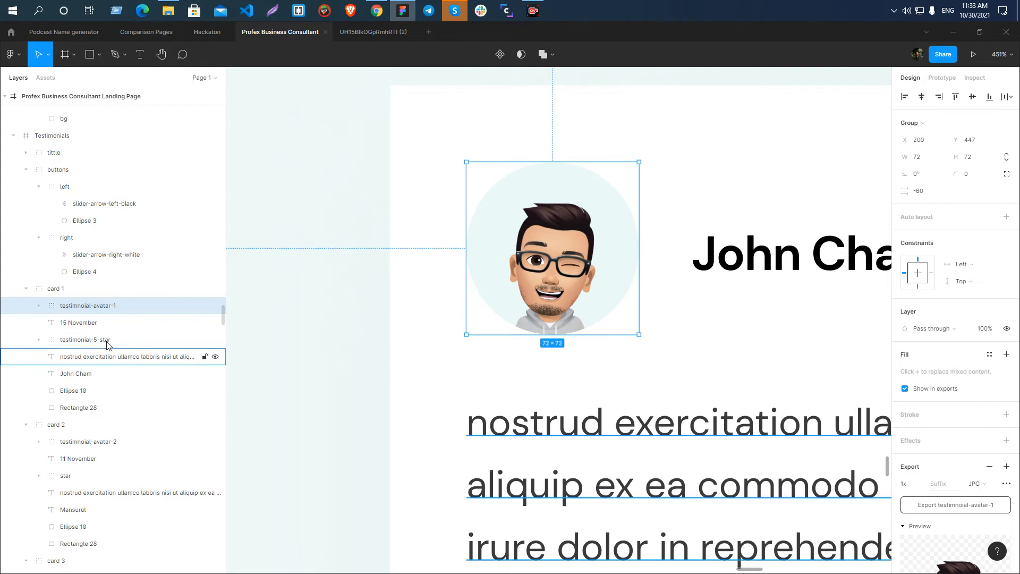
pyautogui.click(217, 306)
pyautogui.click(216, 306)
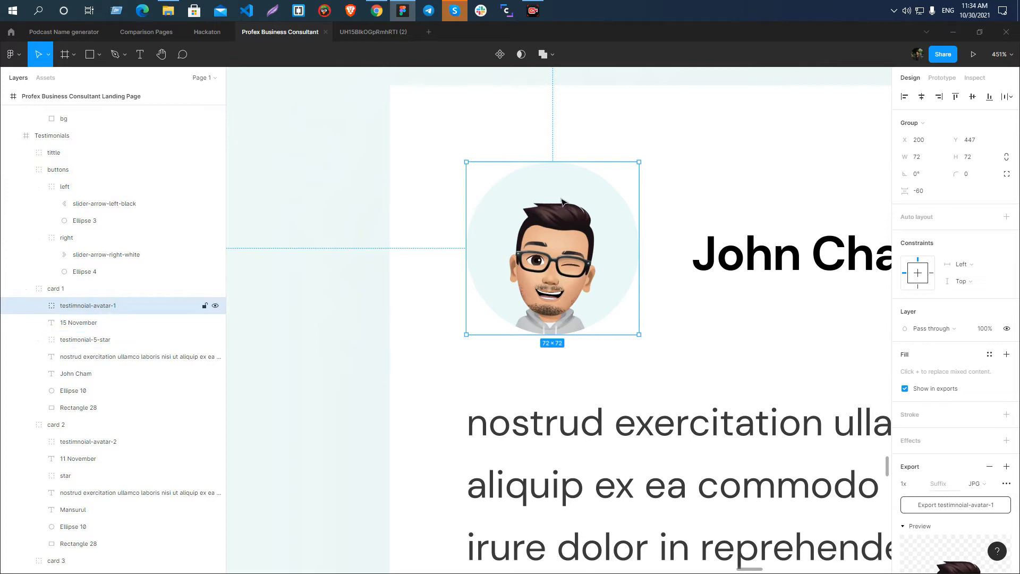
pyautogui.click(215, 305)
pyautogui.click(585, 203)
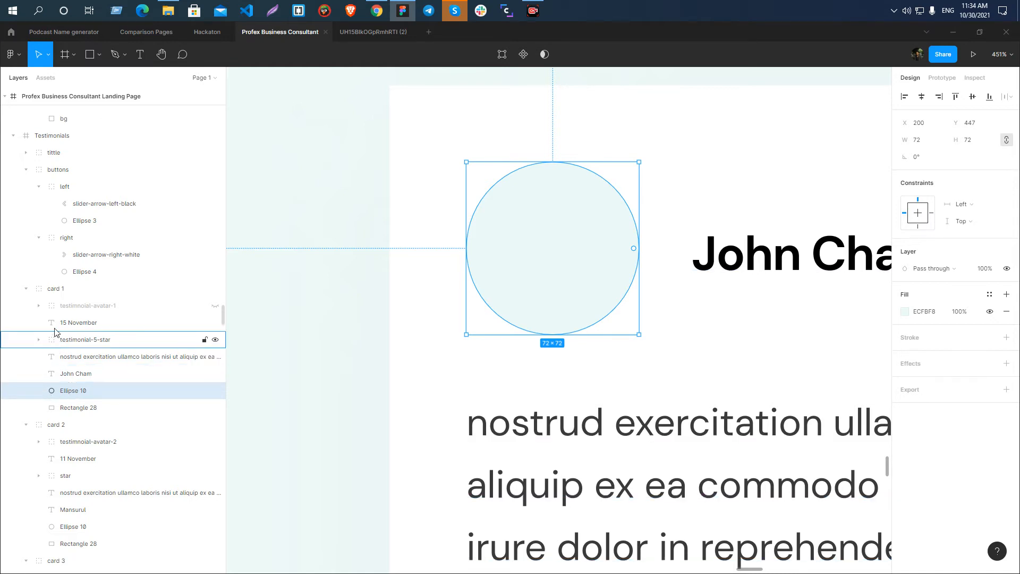
pyautogui.click(215, 306)
# Move Ellipse 10 in card 1's layer order to directly beneath the testimnoial-avatar-1 group.
pyautogui.moveTo(73, 393); pyautogui.dragTo(88, 319)
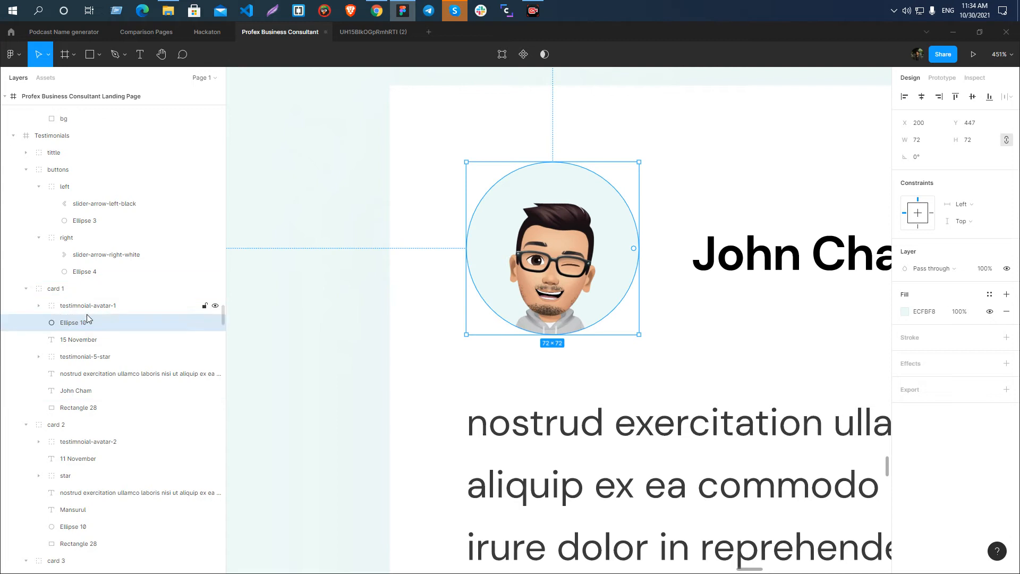
pyautogui.click(39, 305)
pyautogui.moveTo(69, 361)
pyautogui.mouseDown()
pyautogui.moveTo(77, 321)
pyautogui.moveTo(70, 356)
pyautogui.mouseUp()
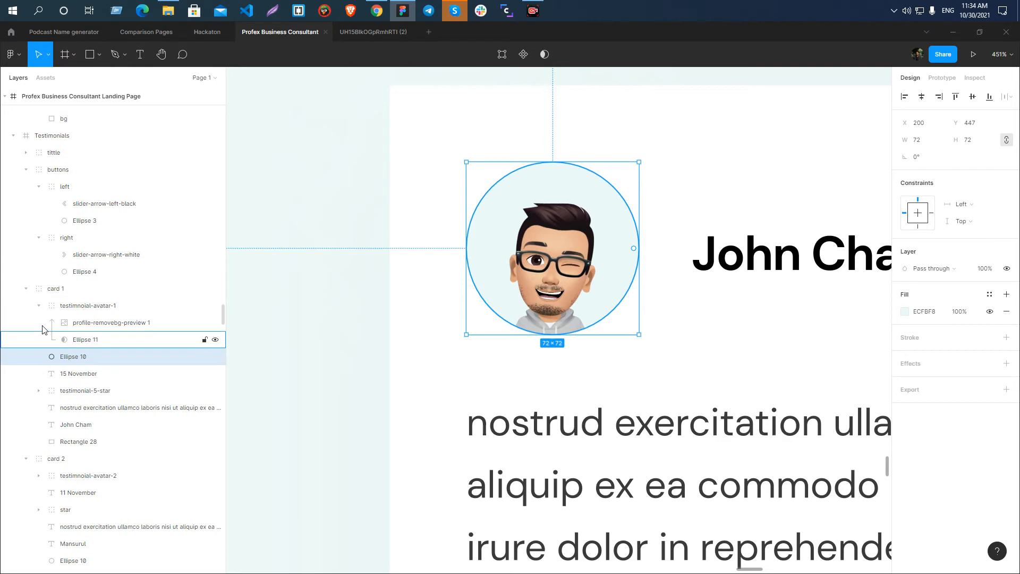
pyautogui.click(39, 305)
# Group the first card's avatar with Ellipse 10 and name the new group testimnoial-avatar-1.
pyautogui.click(74, 313)
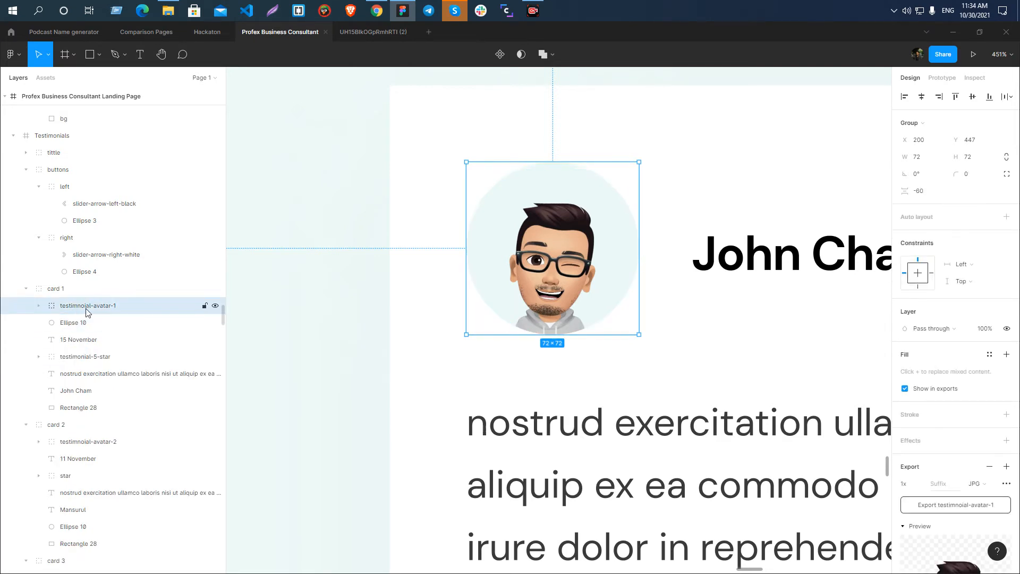
pyautogui.doubleClick(82, 312)
pyautogui.hotkey('ctrl', 'c')
pyautogui.click(84, 312)
pyautogui.press('Return')
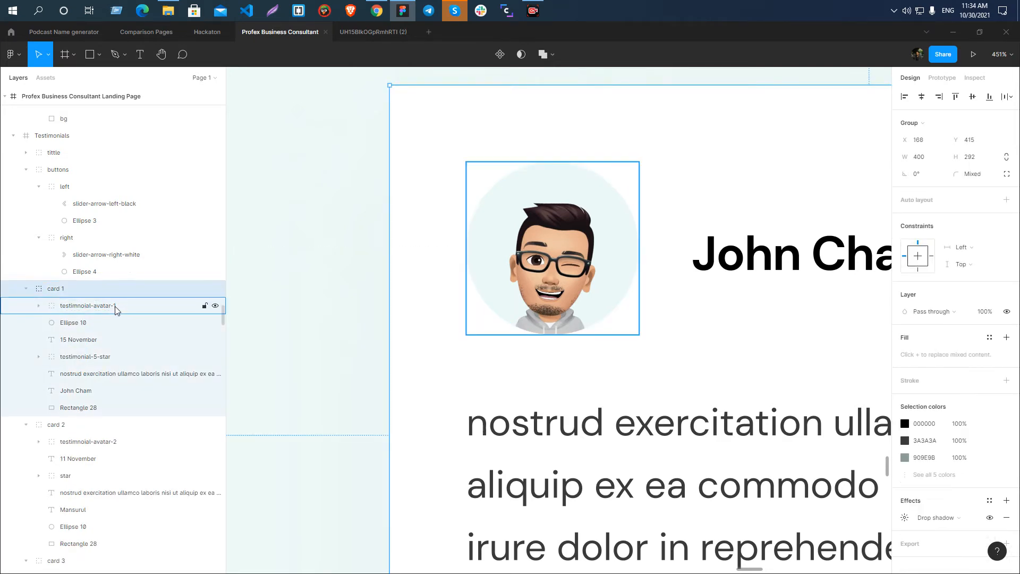
pyautogui.keyDown('shift'); pyautogui.click(91, 323); pyautogui.keyUp('shift')
pyautogui.hotkey('ctrl', 'g')
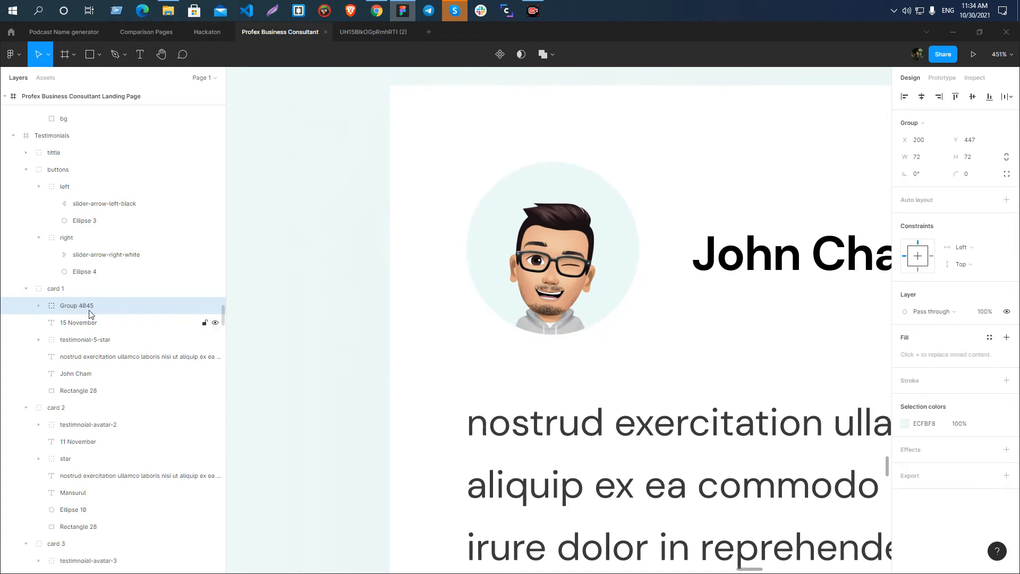
pyautogui.doubleClick(89, 311)
pyautogui.hotkey('ctrl', 'v')
pyautogui.press('Return')
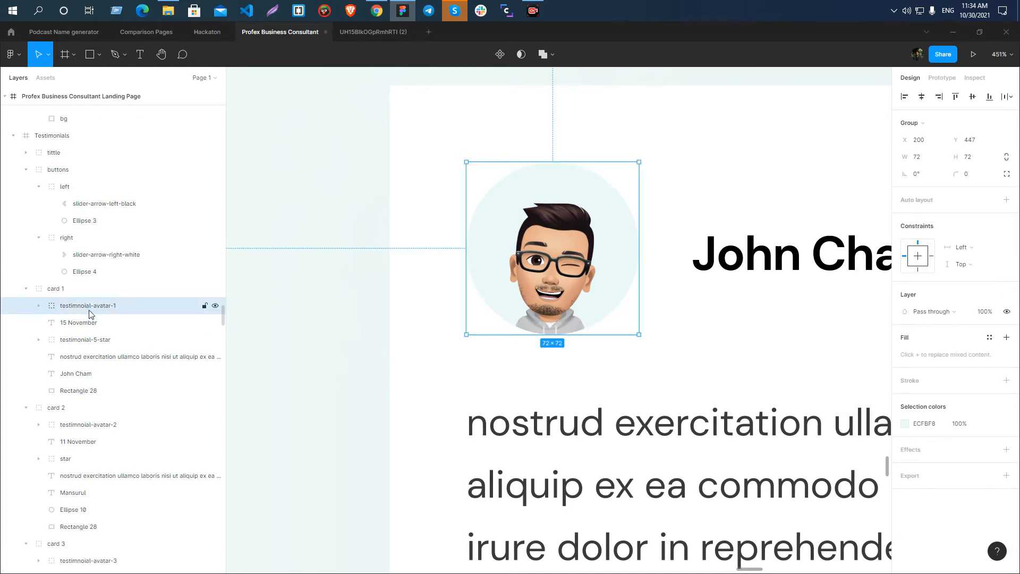
# Export the new testimnoial-avatar-1 group as a 1x PNG, replacing the existing PNG in the Profex Business Consultant Landing folder.
pyautogui.scroll(-5, 536, 247)
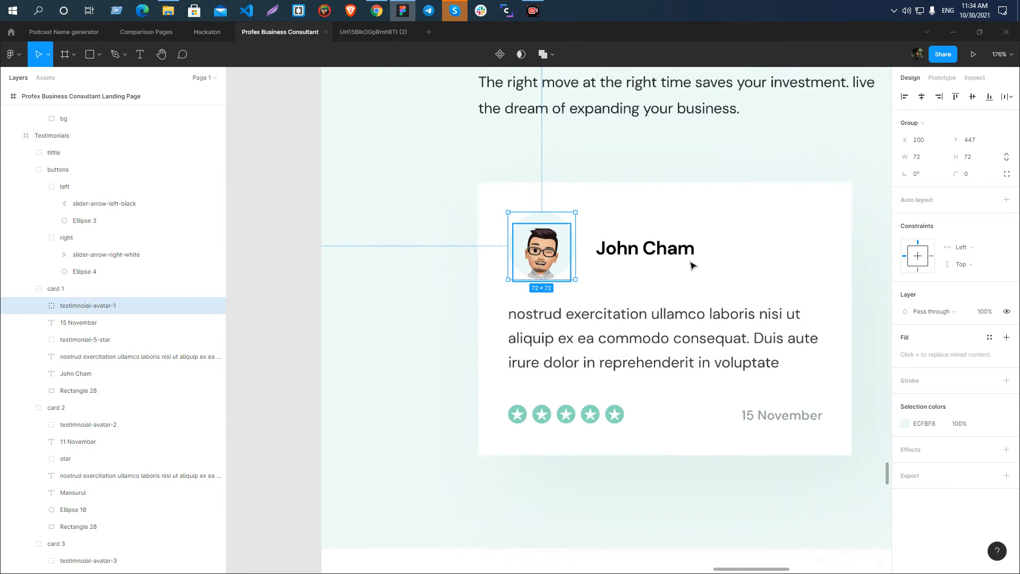
pyautogui.click(1007, 476)
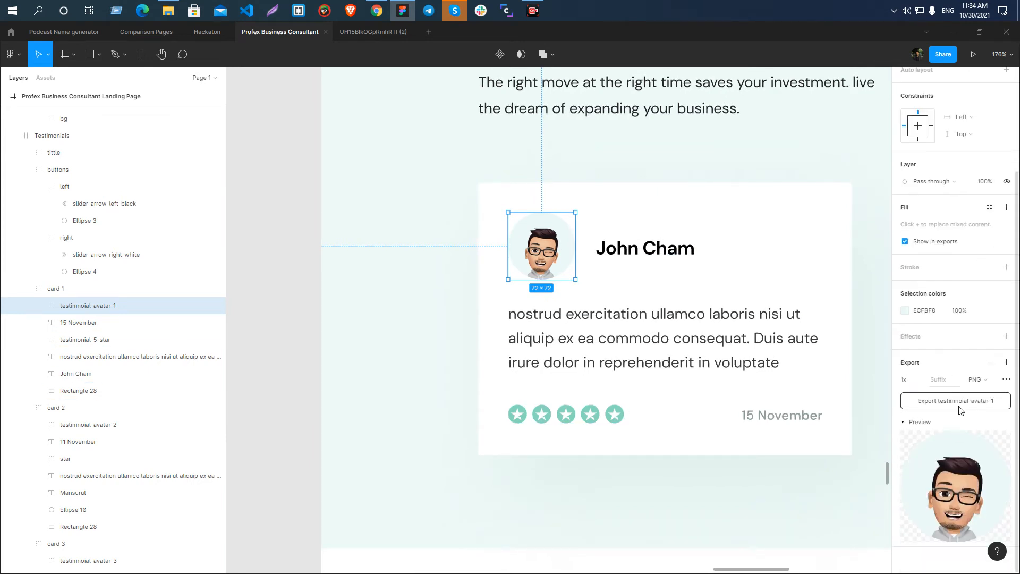
pyautogui.click(956, 400)
pyautogui.click(416, 290)
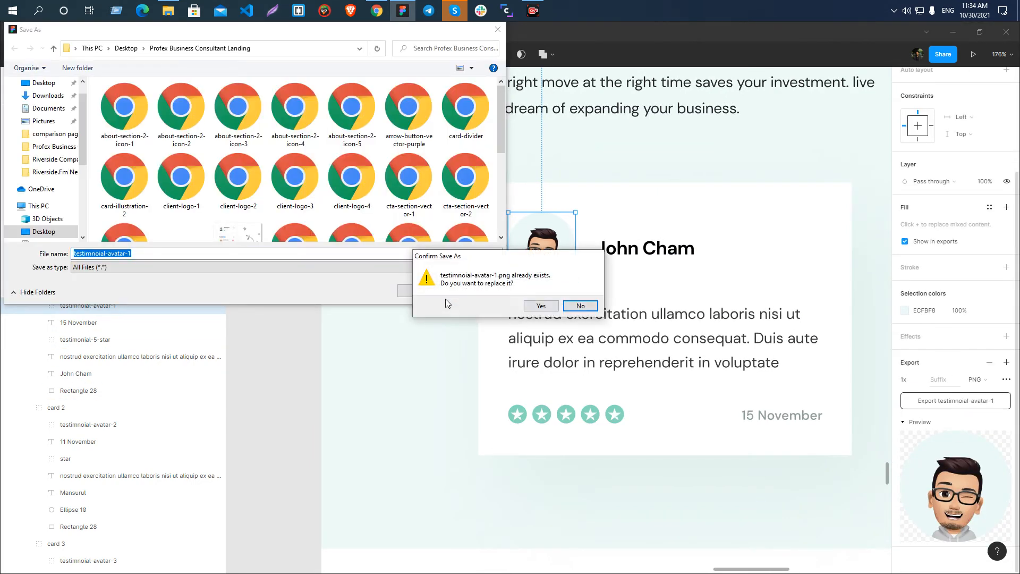
pyautogui.click(531, 303)
# Export the same avatar group as a JPG, replacing the existing JPG in the folder.
pyautogui.click(977, 379)
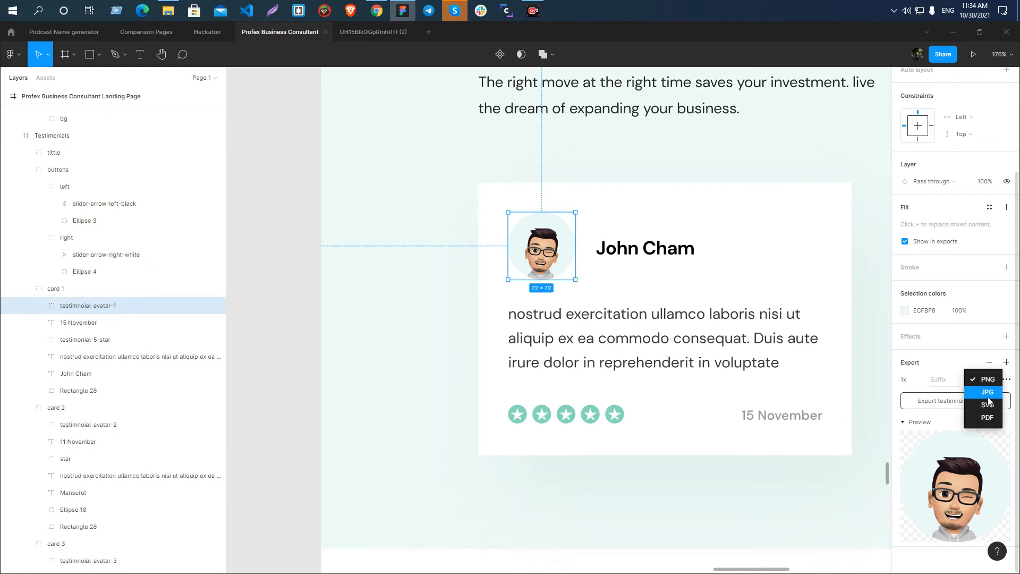
pyautogui.click(987, 396)
pyautogui.click(977, 401)
pyautogui.click(436, 292)
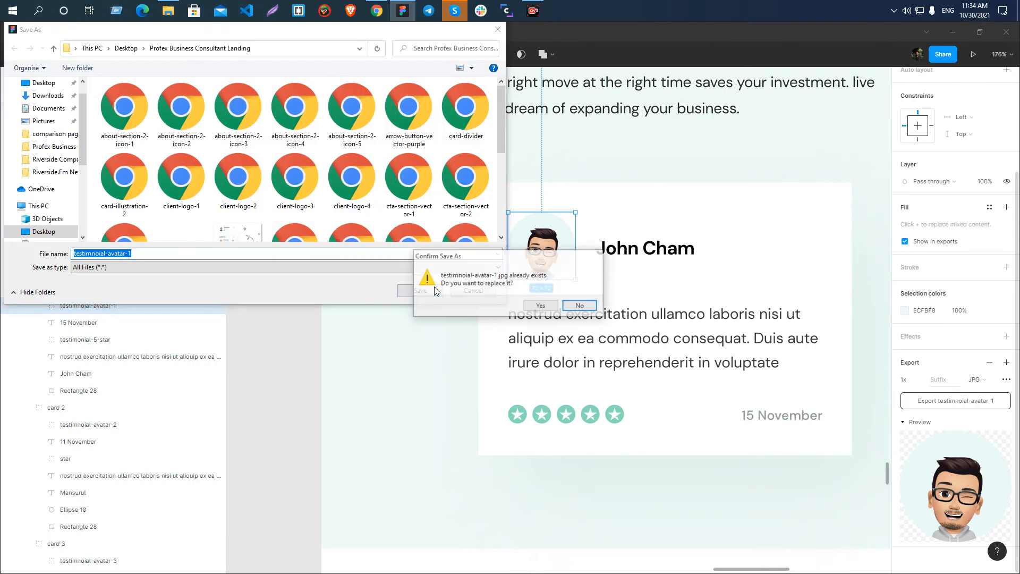
pyautogui.click(540, 305)
# Switch to the export folder in File Explorer, delete the JPG version of testimnoial-avatar-1, and return to Figma.
pyautogui.click(168, 10)
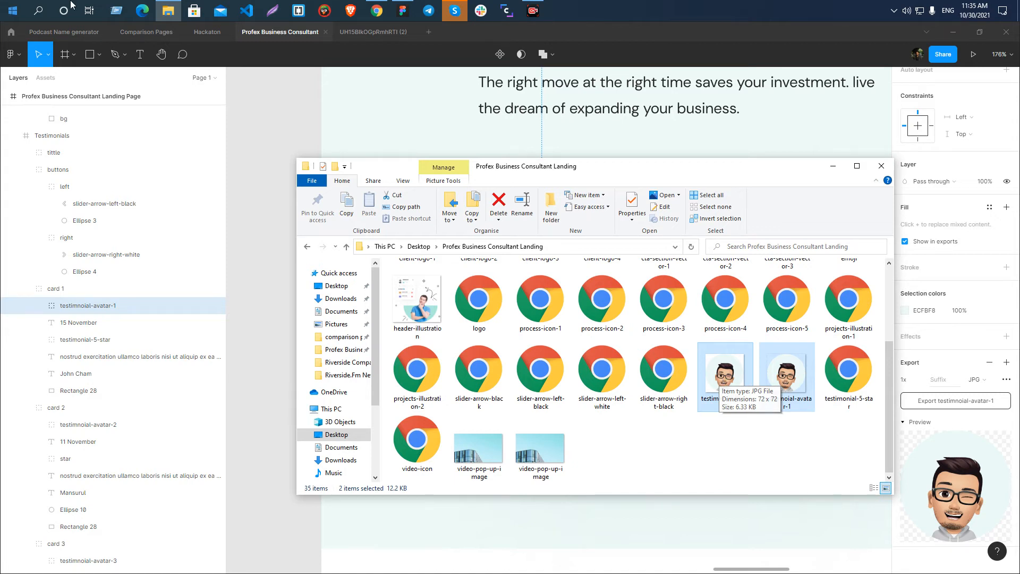
pyautogui.click(743, 370)
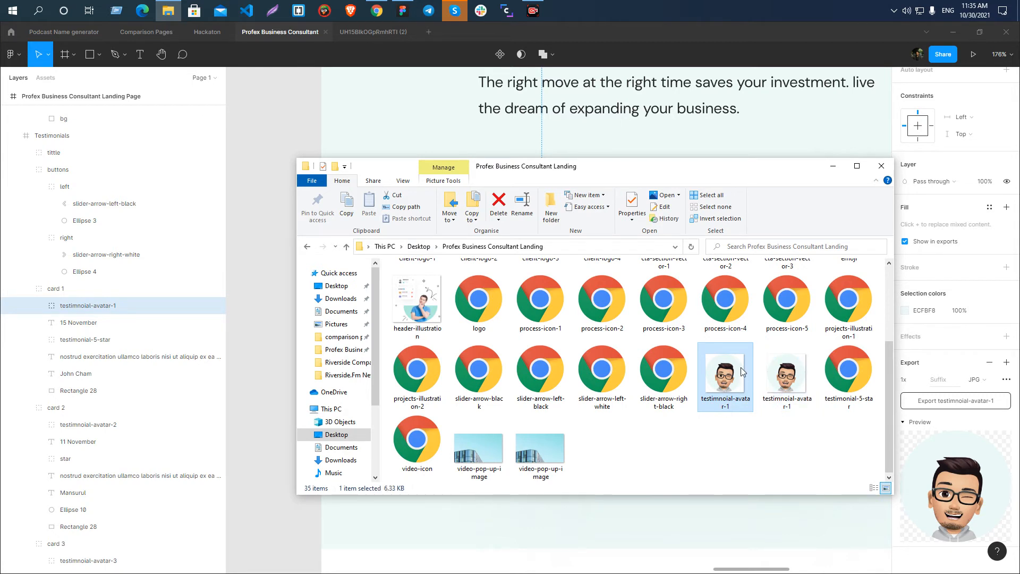
pyautogui.press('Delete')
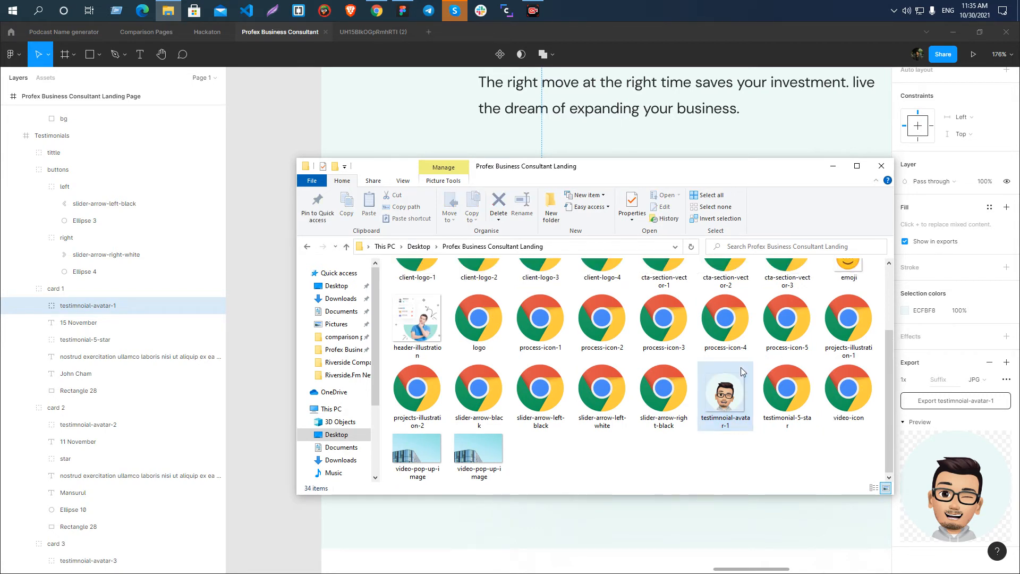
pyautogui.click(833, 167)
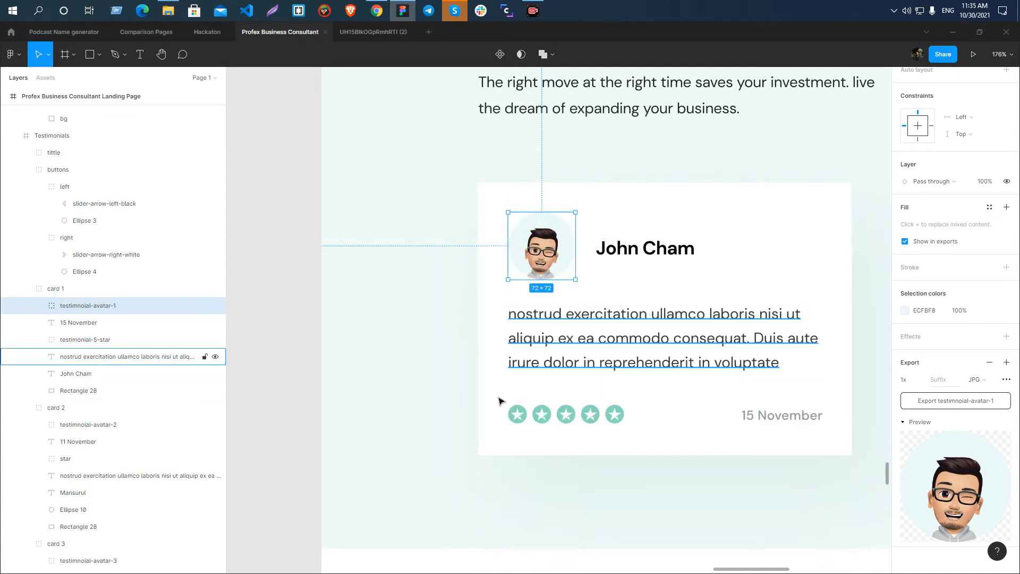
# Inspect the dimensions of Ellipse 10, the profile image and the Ellipse 11 mask inside the testimnoial-avatar-1 group.
pyautogui.click(39, 305)
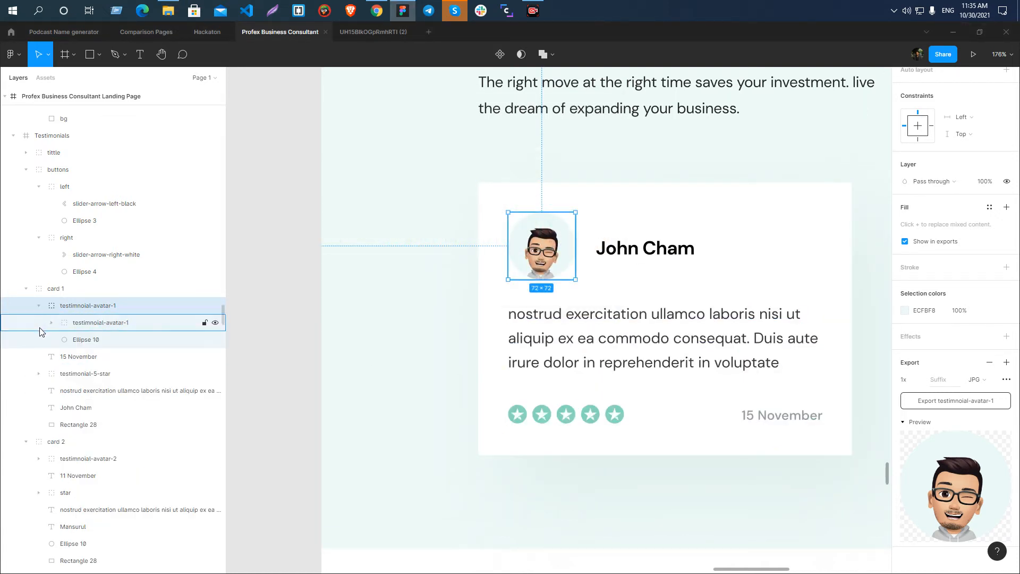
pyautogui.click(85, 340)
pyautogui.click(968, 140)
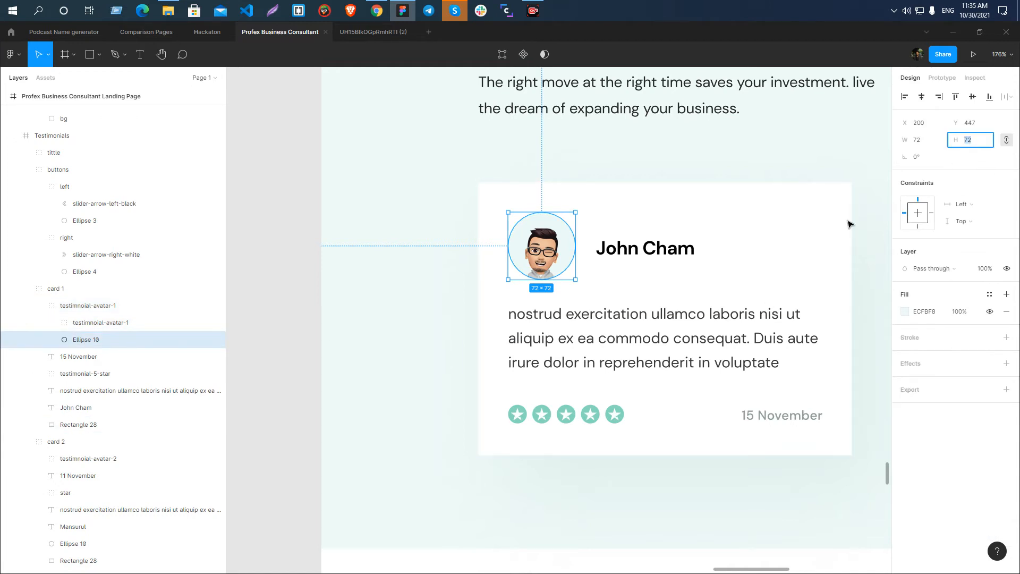
pyautogui.click(109, 322)
pyautogui.click(52, 323)
pyautogui.click(101, 340)
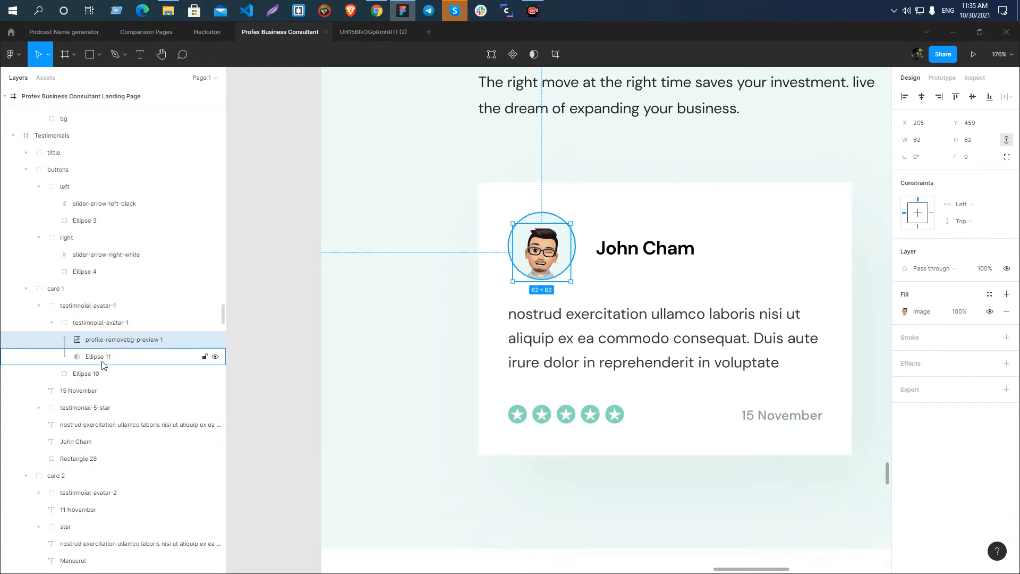
pyautogui.click(102, 359)
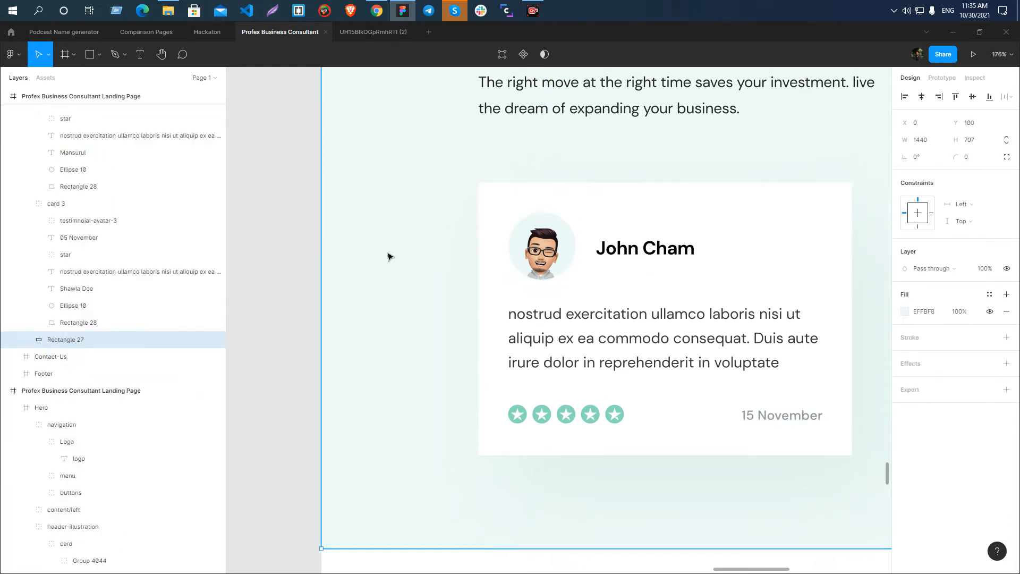
# Examine how the profile image sits within its circular Ellipse 11 mask in the first testimonial card.
pyautogui.scroll(5, 485, 258)
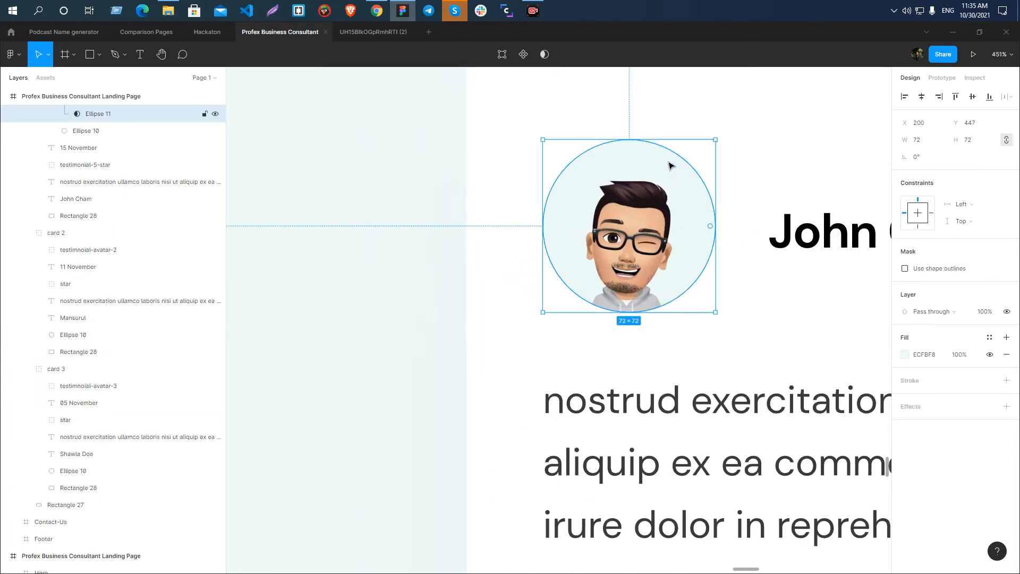
pyautogui.scroll(-5, 380, 248)
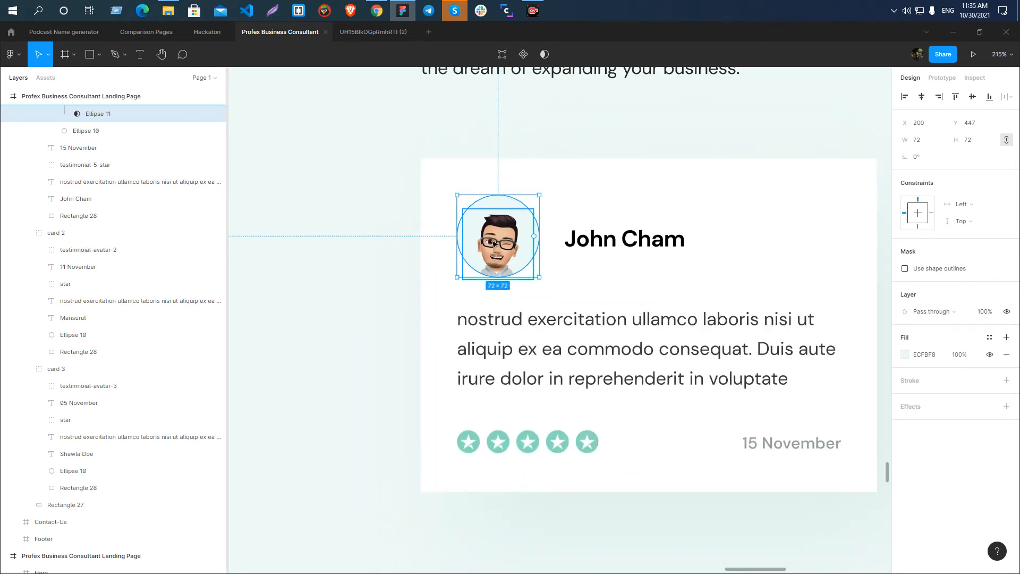
pyautogui.click(494, 243)
pyautogui.click(504, 199)
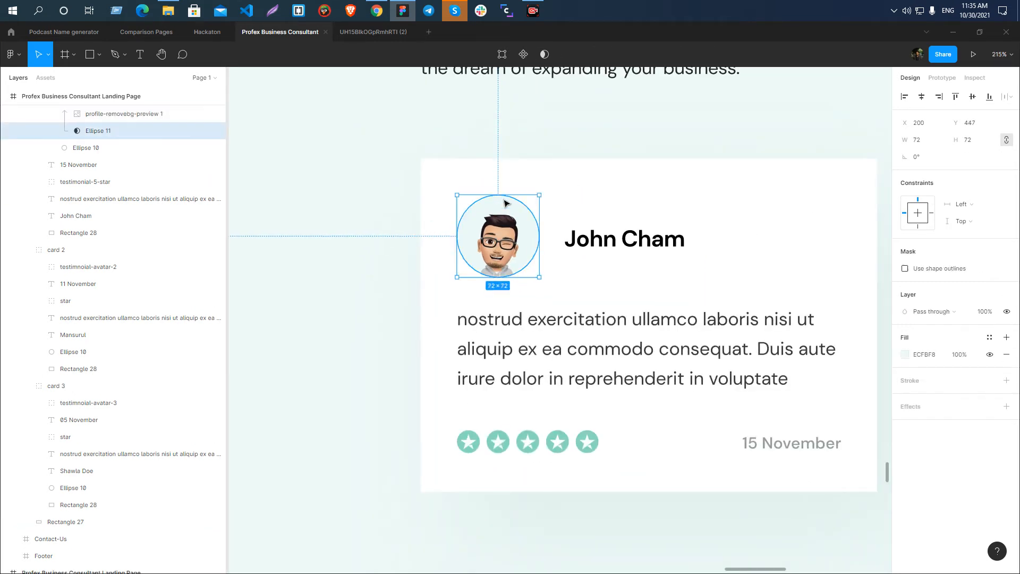
pyautogui.click(327, 211)
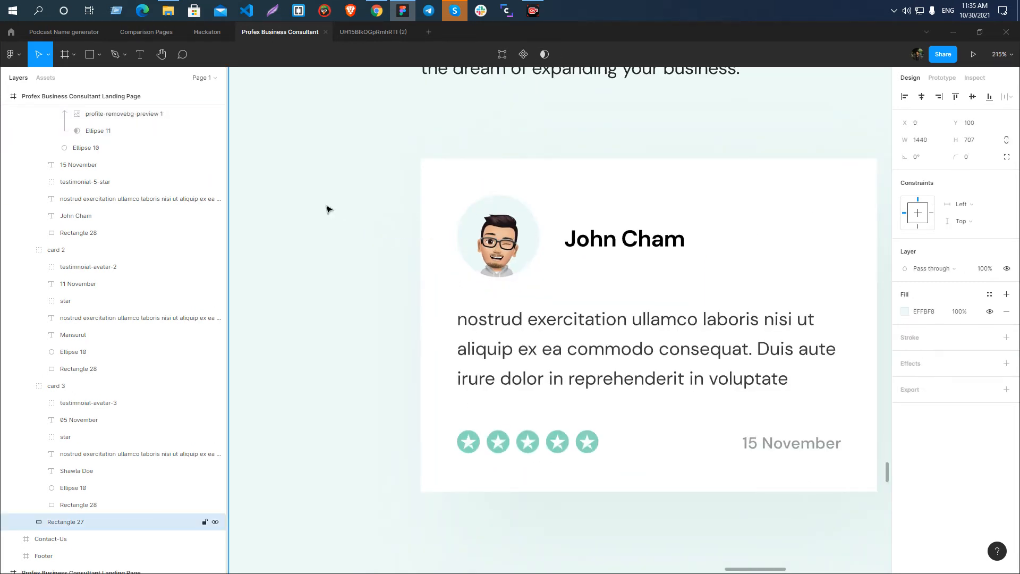
pyautogui.click(502, 205)
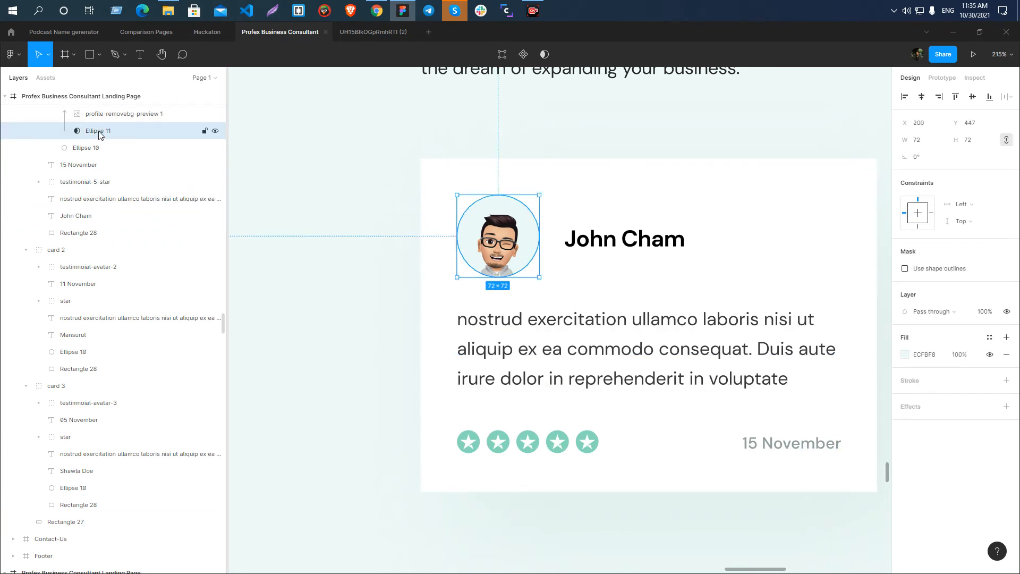
pyautogui.click(128, 114)
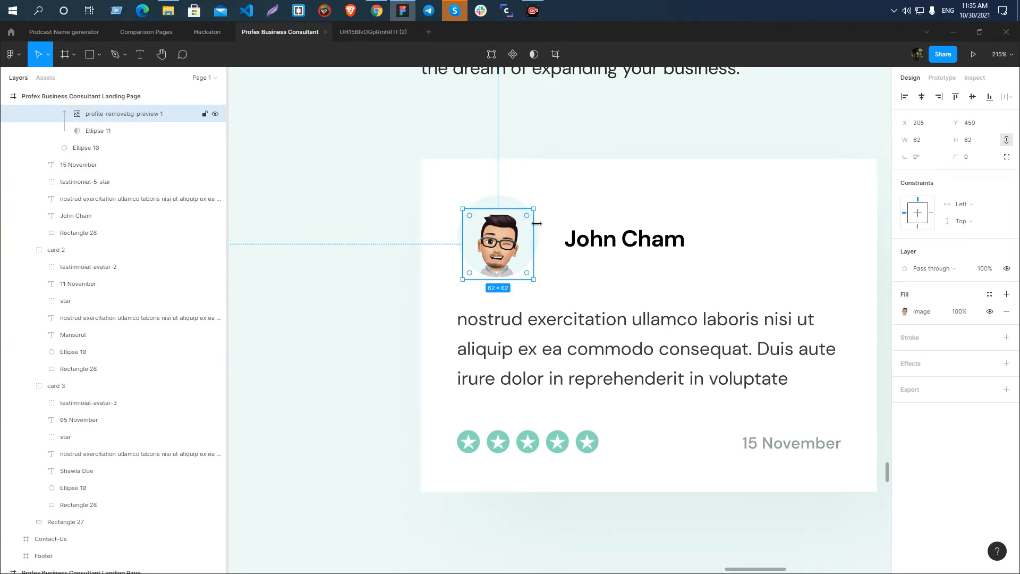
pyautogui.click(512, 205)
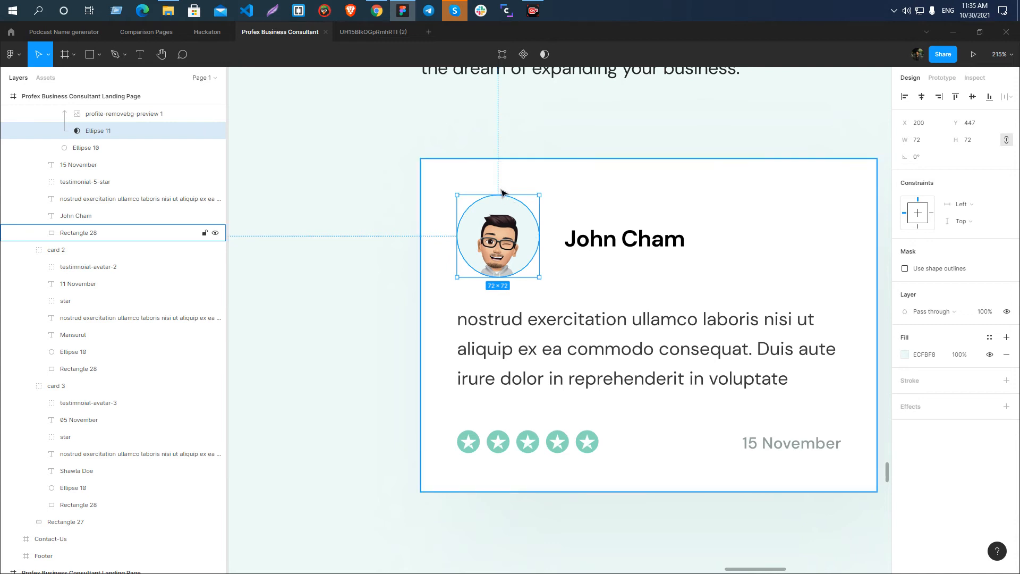
# Group the testimnoial-avatar-2 layer with its Ellipse 10 background circle in card 2.
pyautogui.scroll(-5, 505, 199)
pyautogui.click(504, 211)
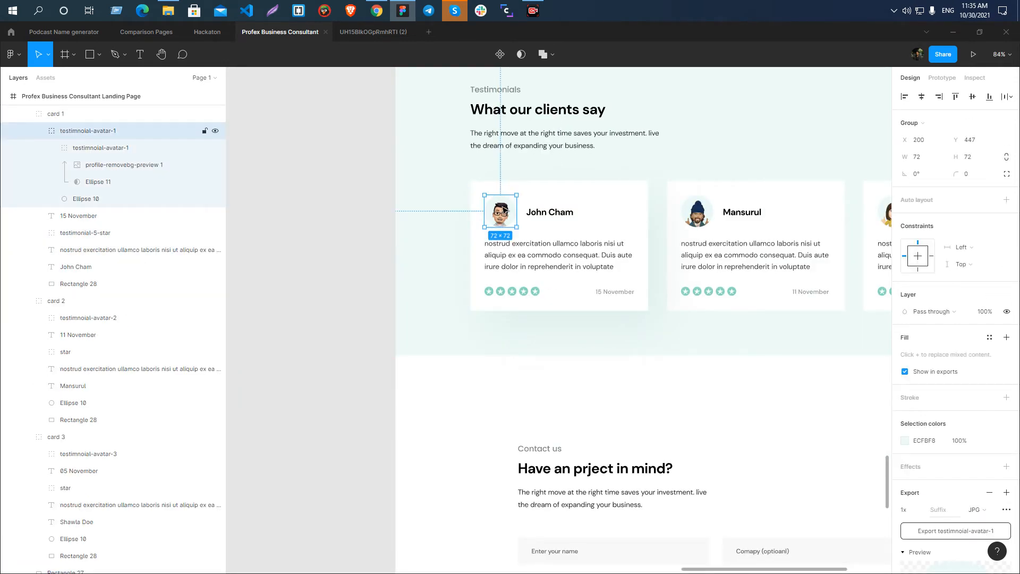
pyautogui.click(695, 214)
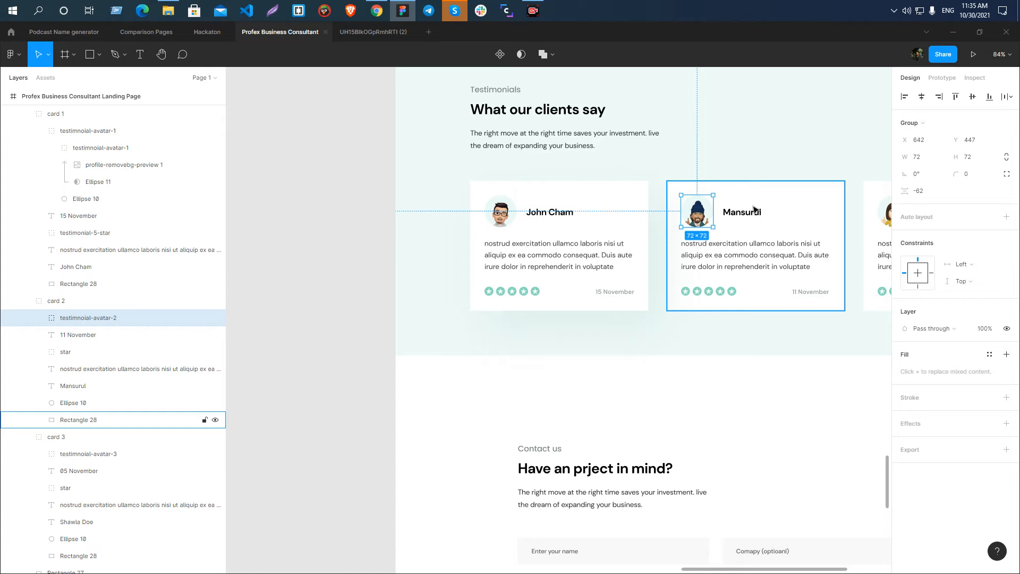
pyautogui.click(70, 403)
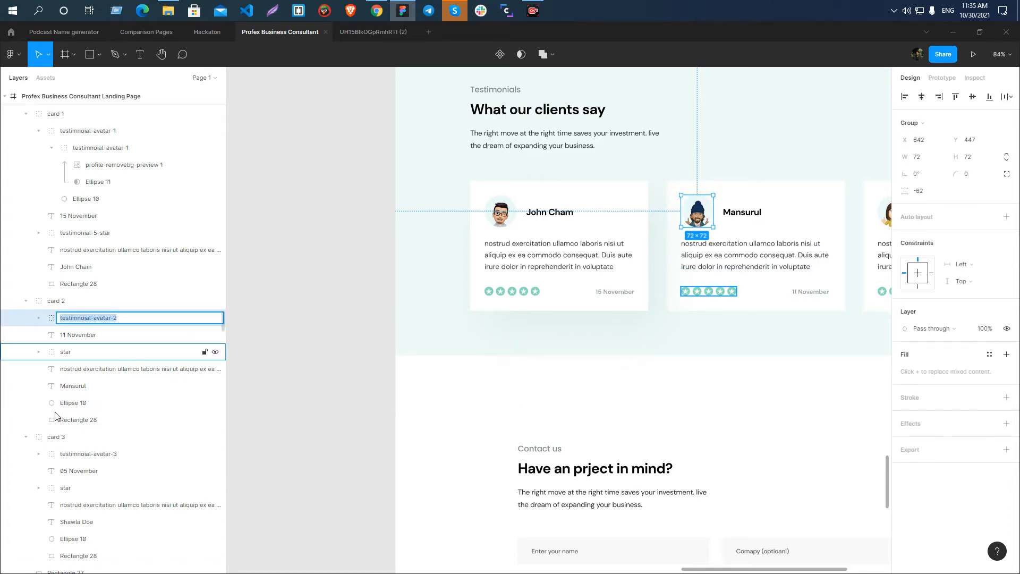
pyautogui.click(145, 287)
pyautogui.click(115, 319)
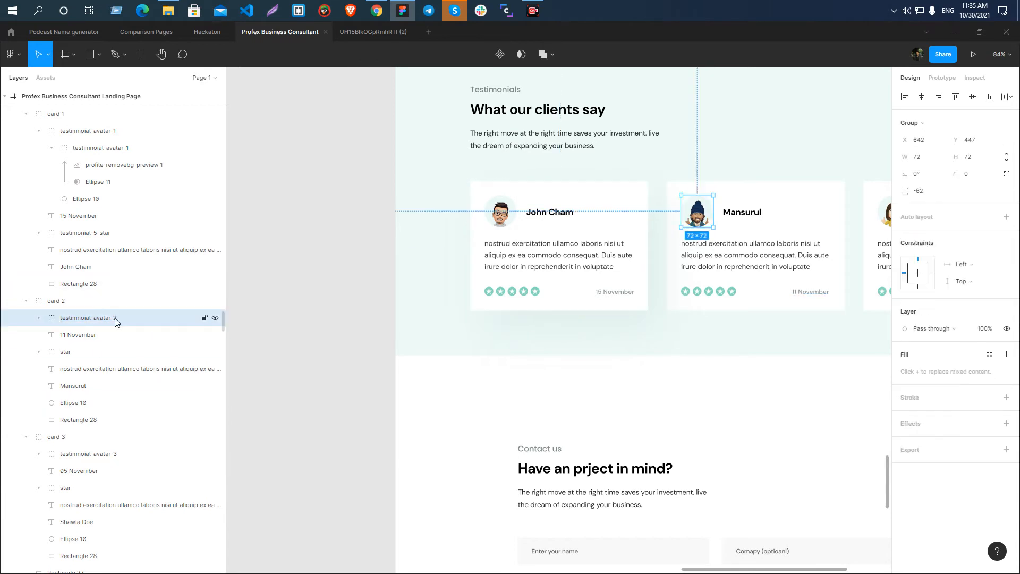
pyautogui.keyDown('shift'); pyautogui.click(80, 407); pyautogui.keyUp('shift')
pyautogui.click(91, 332)
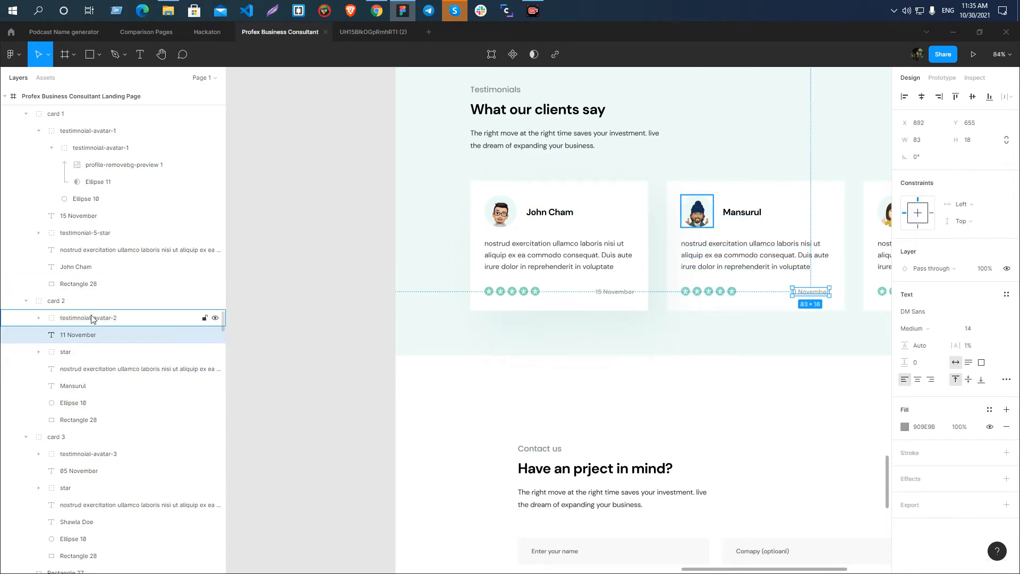
pyautogui.click(94, 320)
pyautogui.keyDown('ctrl'); pyautogui.click(84, 405); pyautogui.keyUp('ctrl')
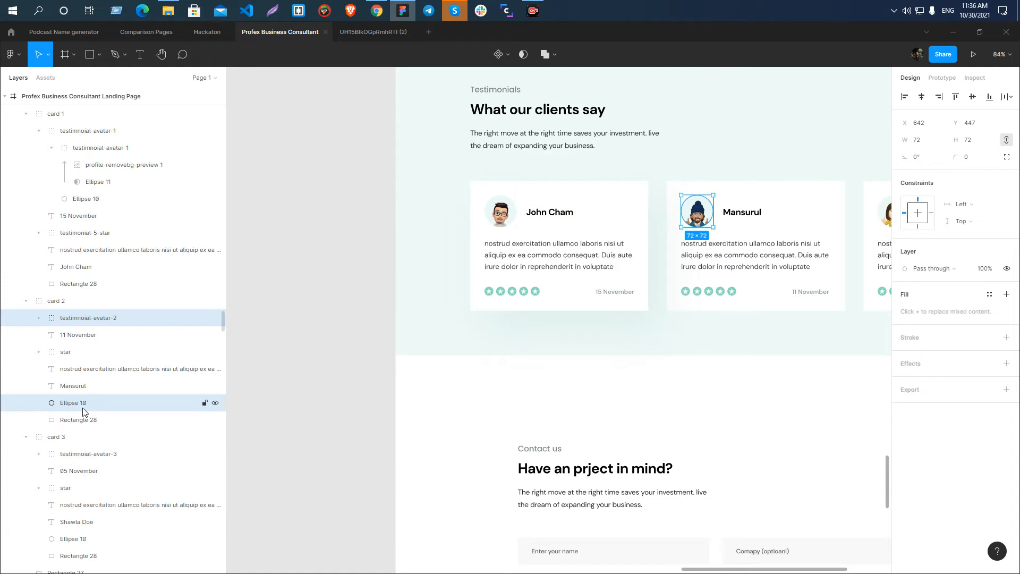
pyautogui.hotkey('ctrl', 'g')
# Name the new avatar group in card 2 testimnoial-avatar-2.
pyautogui.doubleClick(91, 316)
pyautogui.write('testimnoial-avatar-2')
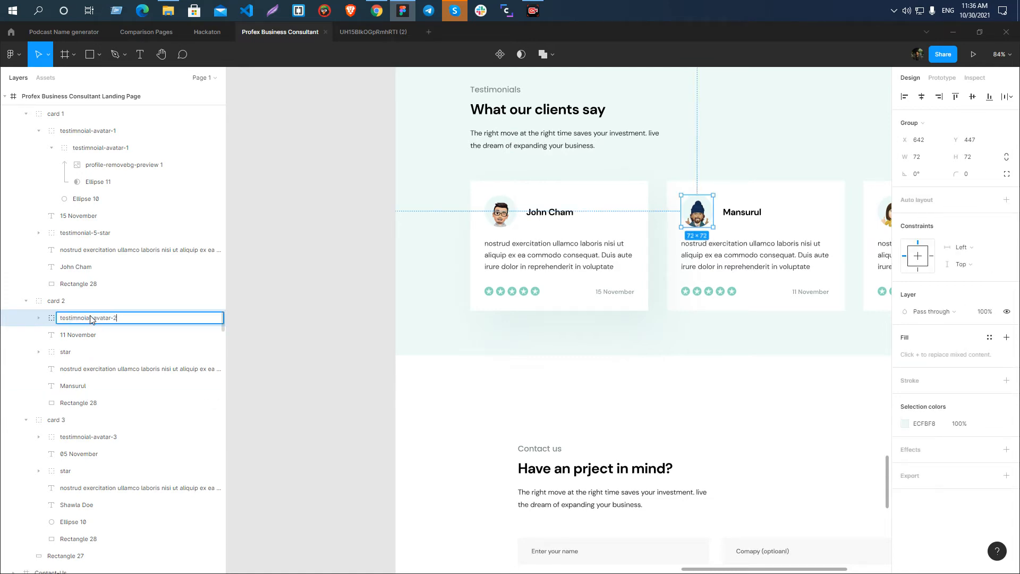
pyautogui.write('2')
pyautogui.press('Return')
# Group the card 3 avatar with its Ellipse 10 background circle and name the group testimnoial-avatar-3.
pyautogui.scroll(-5, 357, 303)
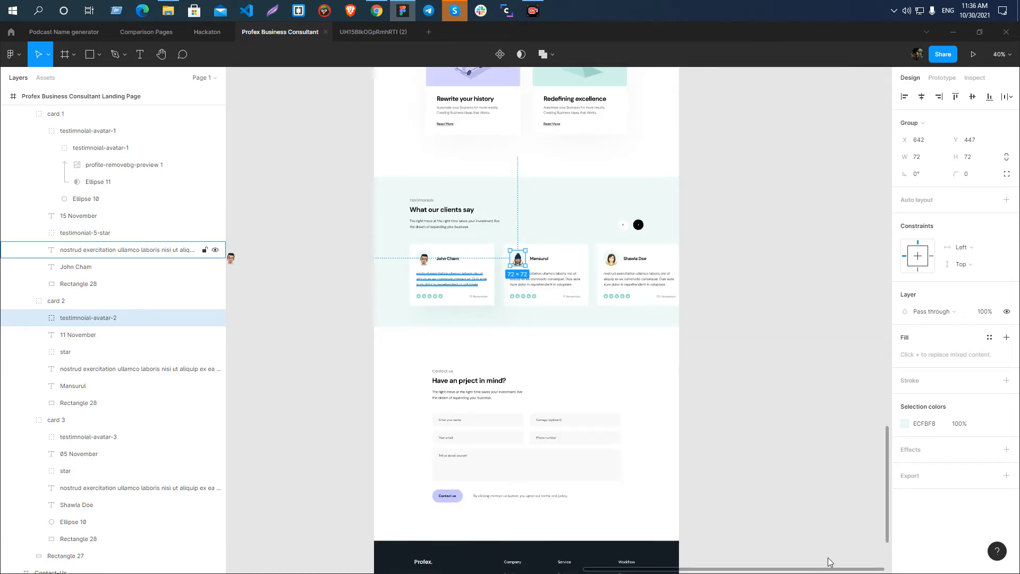
pyautogui.scroll(4, 555, 280)
pyautogui.click(80, 436)
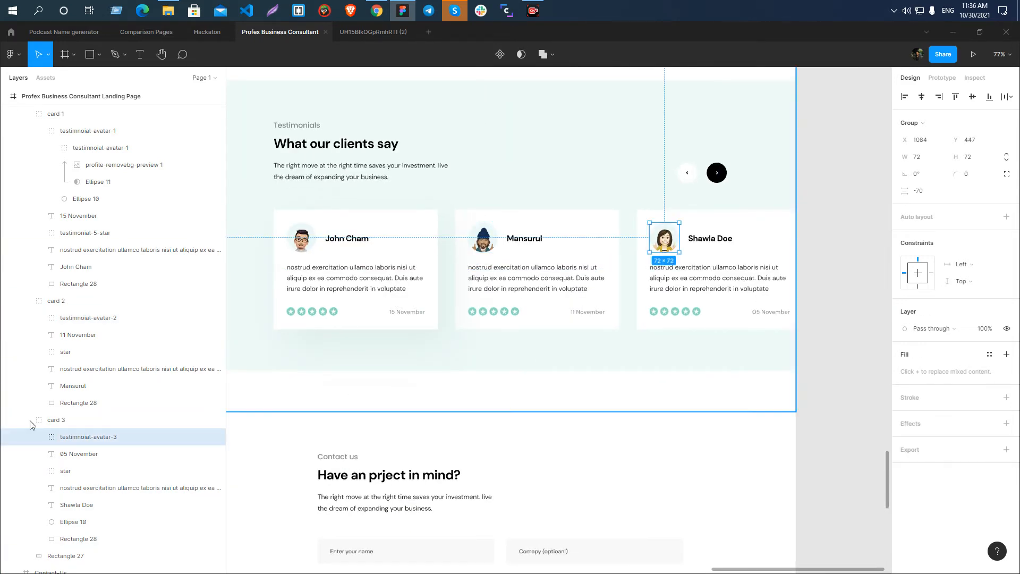
pyautogui.keyDown('shift'); pyautogui.click(74, 521); pyautogui.keyUp('shift')
pyautogui.hotkey('ctrl', 'g')
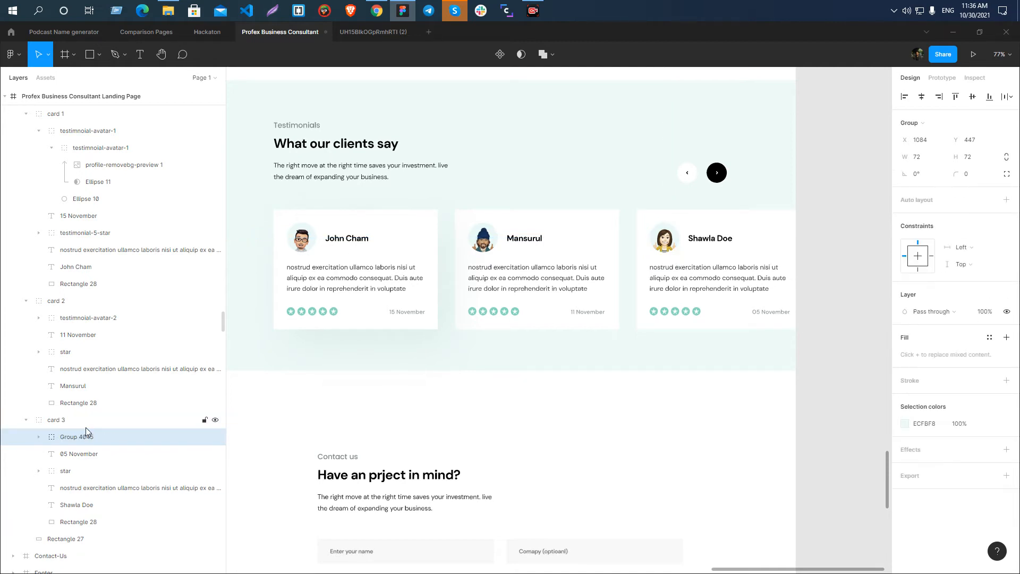
pyautogui.doubleClick(85, 436)
pyautogui.write('testimnoial-avatar-')
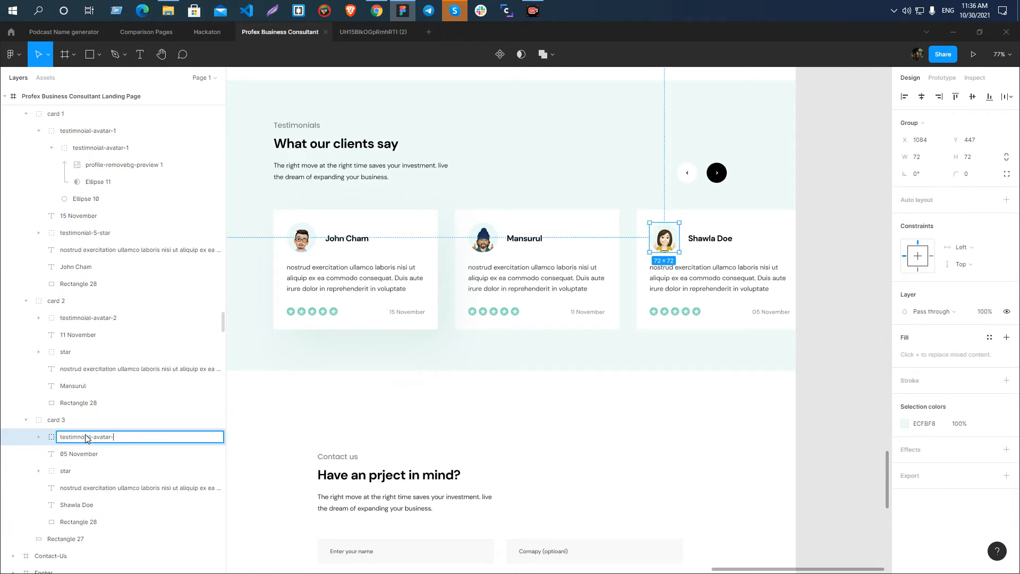
pyautogui.write('3')
pyautogui.press('Return')
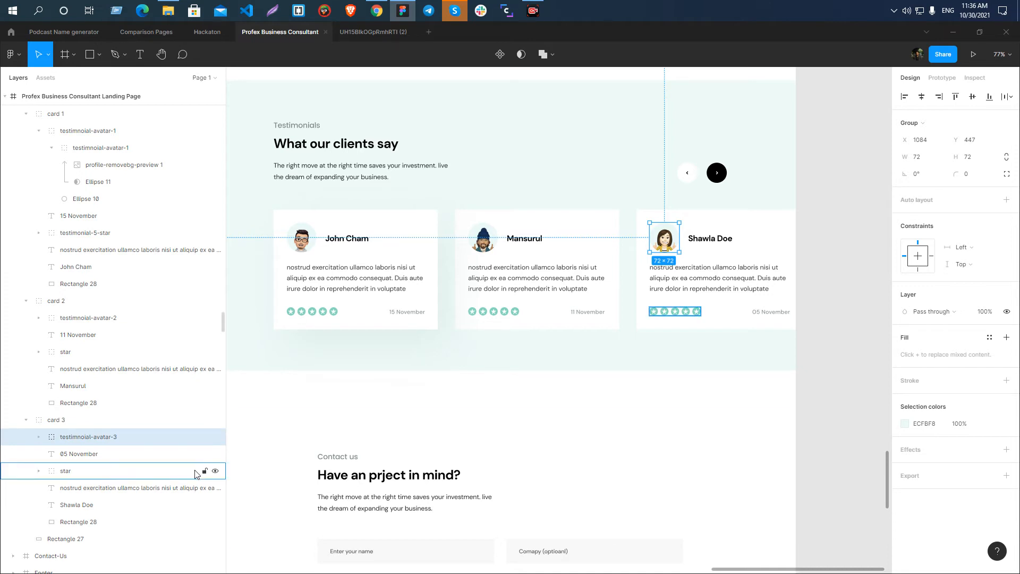
# Export the three testimonial avatar groups together as 1x PNGs into the Profex Business Consultant Landing folder, replacing existing files.
pyautogui.keyDown('shift'); pyautogui.click(98, 318); pyautogui.keyUp('shift')
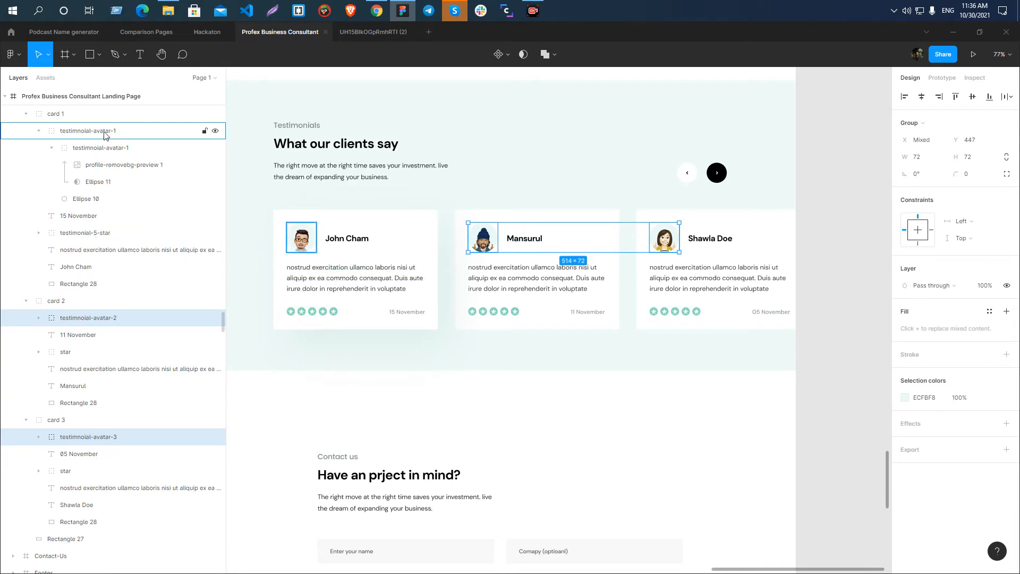
pyautogui.keyDown('shift'); pyautogui.click(105, 136); pyautogui.keyUp('shift')
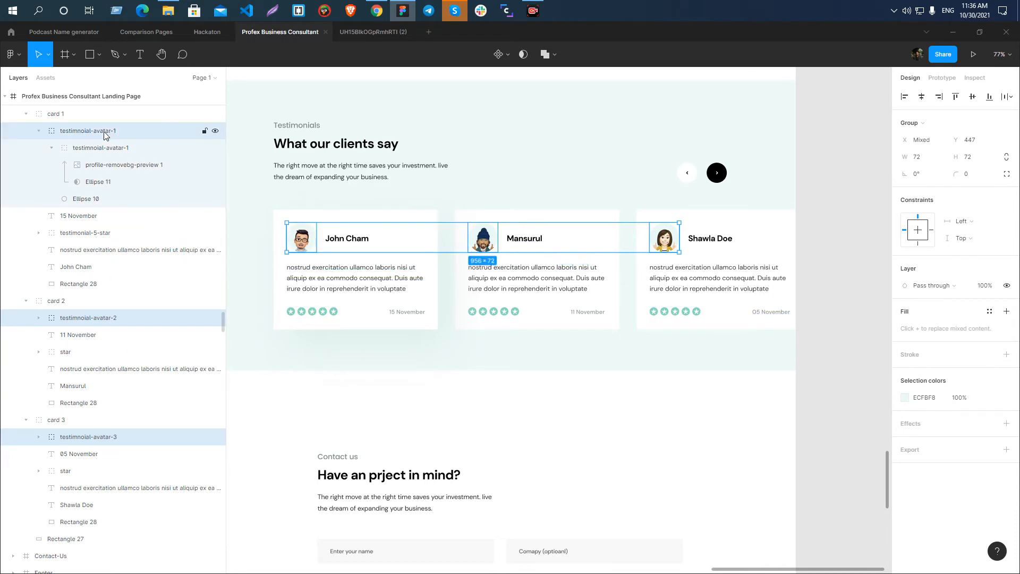
pyautogui.click(38, 131)
pyautogui.click(1003, 451)
pyautogui.click(955, 505)
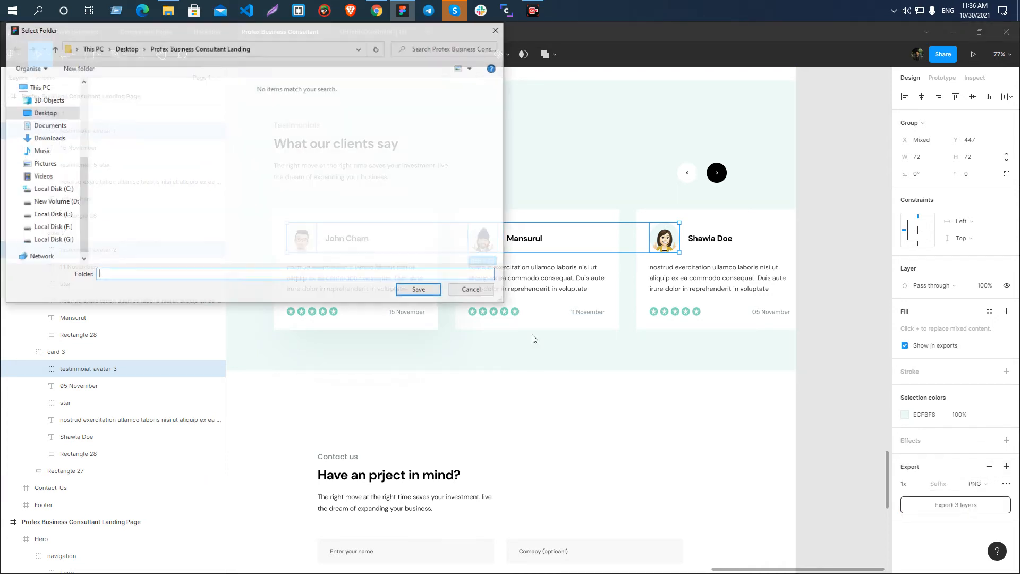
pyautogui.click(419, 295)
pyautogui.click(422, 297)
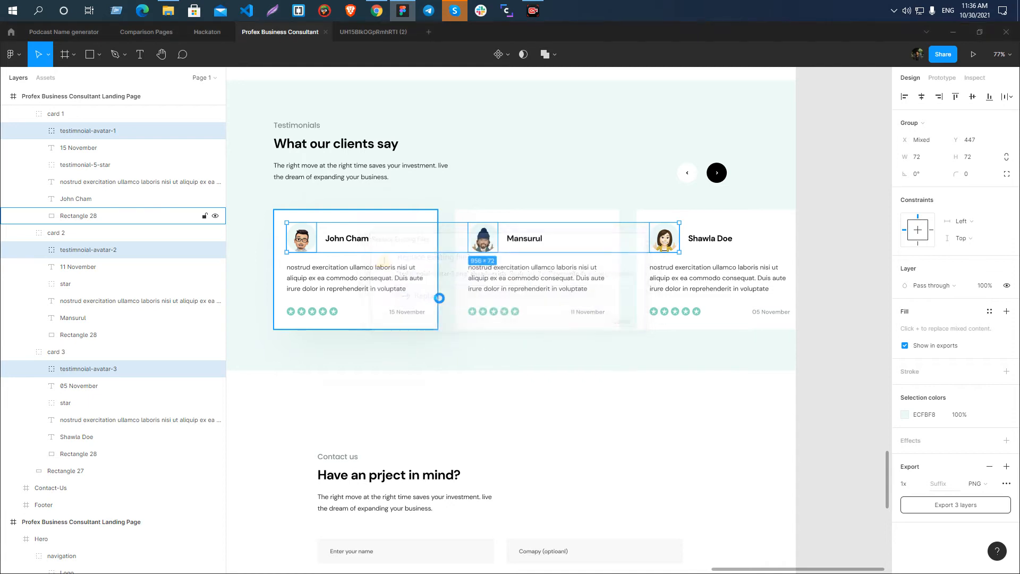
# Look over the Testimonials, Contact-Us and Footer sections for remaining assets to export.
pyautogui.scroll(-2, 554, 214)
pyautogui.scroll(-2, 554, 214)
pyautogui.click(808, 251)
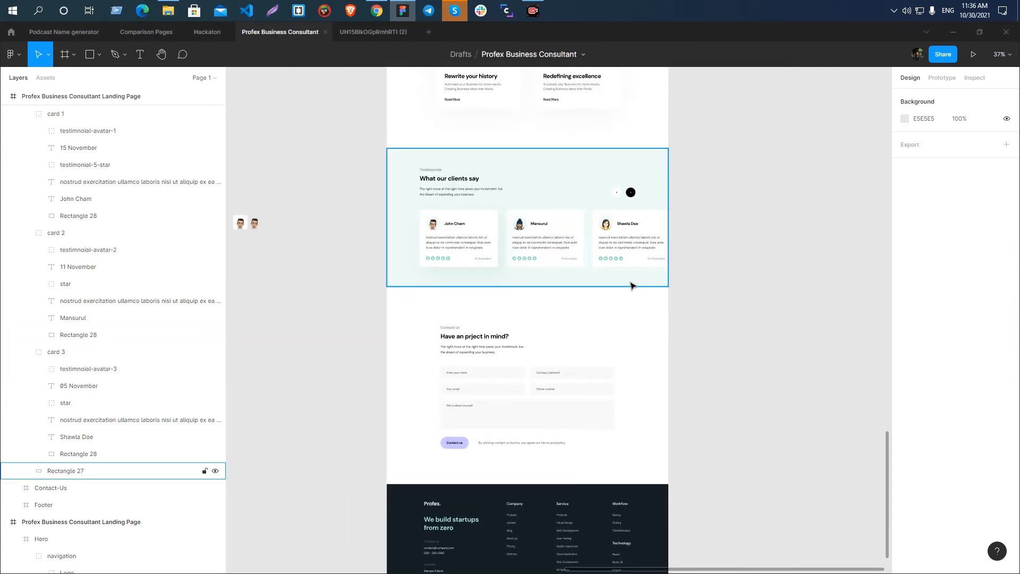
pyautogui.scroll(4, 632, 281)
pyautogui.scroll(-3, 669, 189)
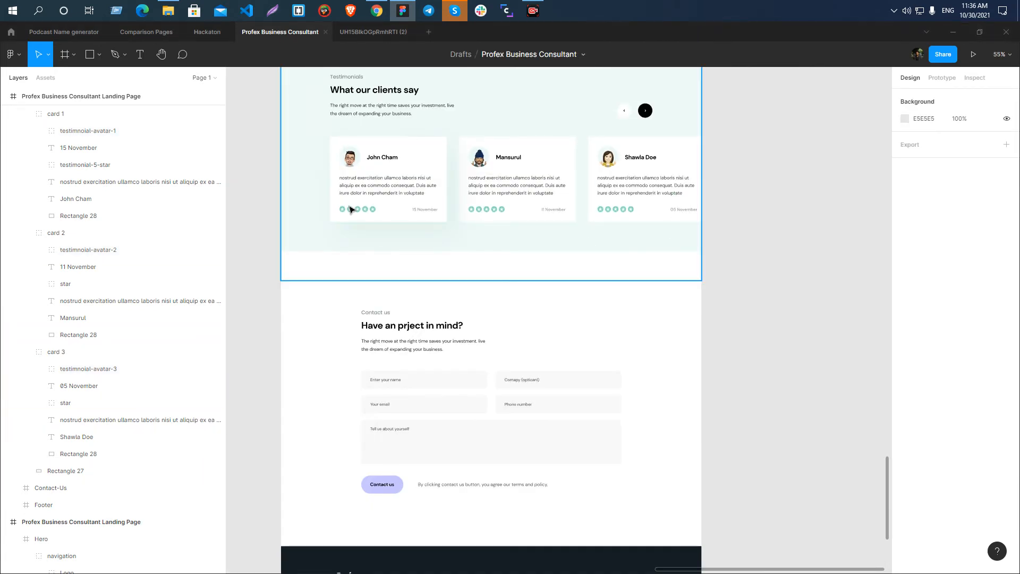
pyautogui.scroll(-1, 352, 207)
pyautogui.scroll(-3, 523, 291)
pyautogui.scroll(3, 398, 303)
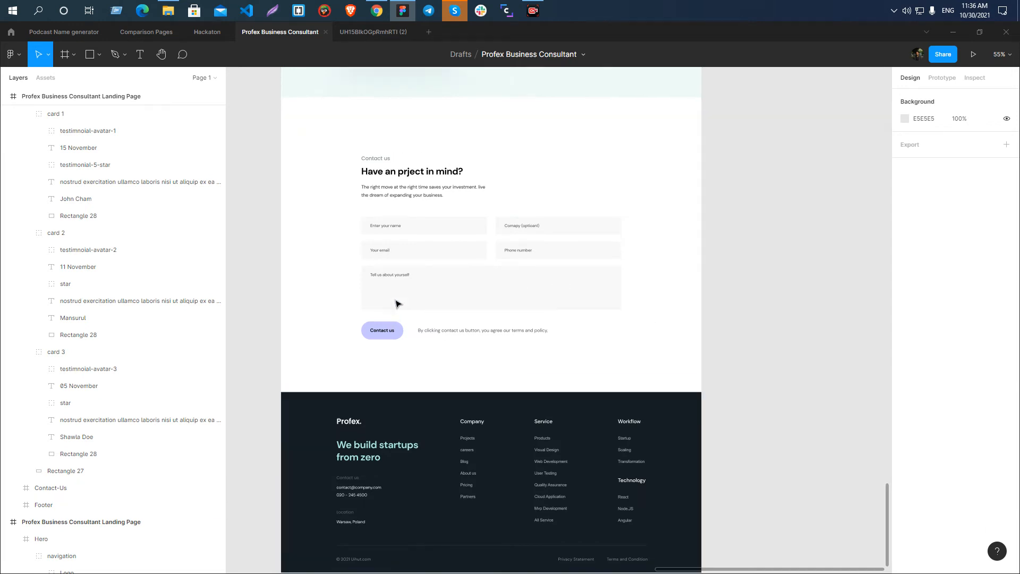
pyautogui.scroll(3, 333, 409)
pyautogui.scroll(-3, 492, 234)
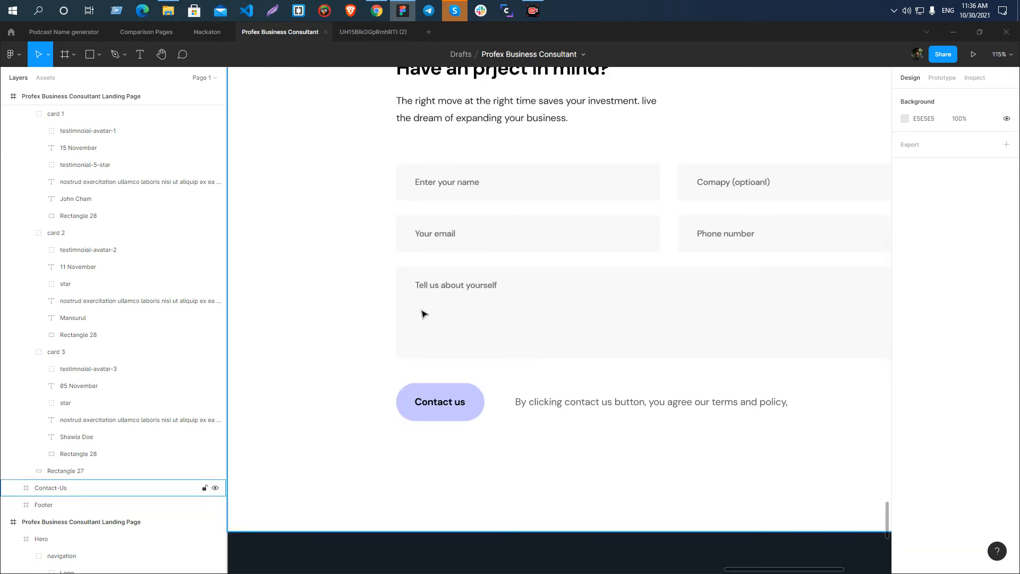
pyautogui.press('Print')
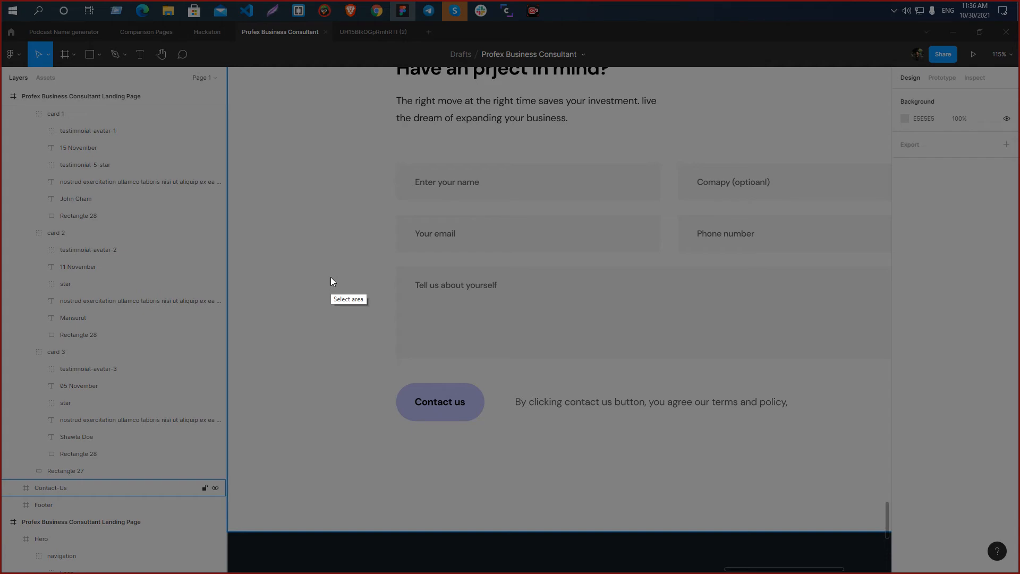
pyautogui.rightClick(330, 277)
pyautogui.click(358, 354)
# Examine the Contact-Us frame and the footer below it for images or icons that need exporting.
pyautogui.scroll(-3, 318, 298)
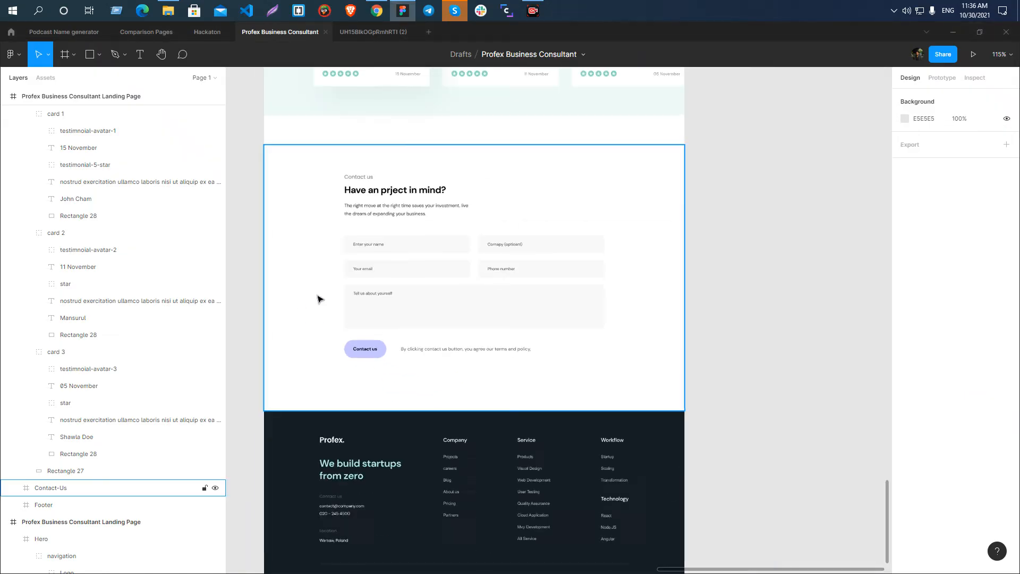
pyautogui.click(381, 167)
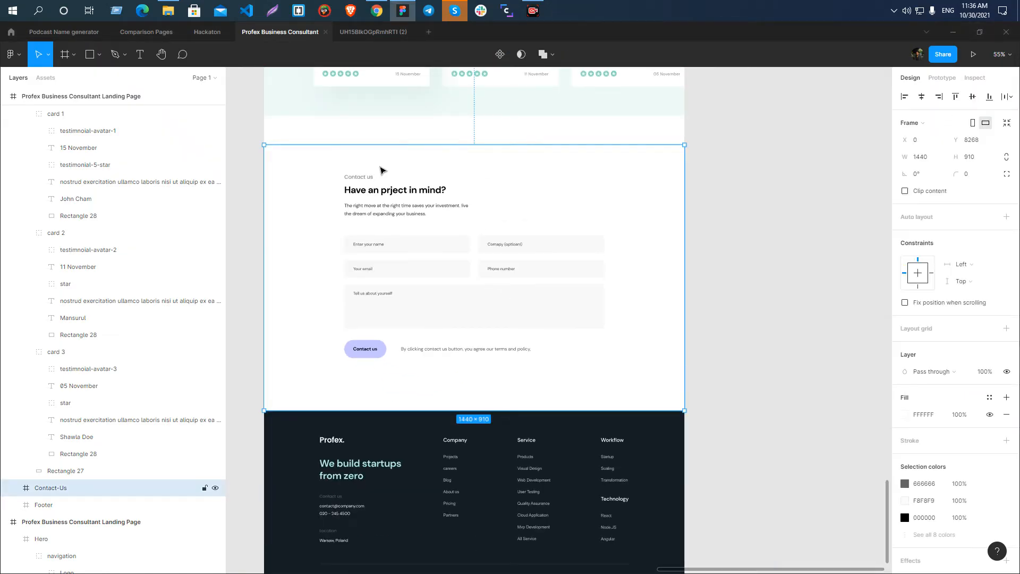
pyautogui.scroll(-1, 507, 174)
pyautogui.scroll(-3, 455, 227)
pyautogui.scroll(4, 410, 229)
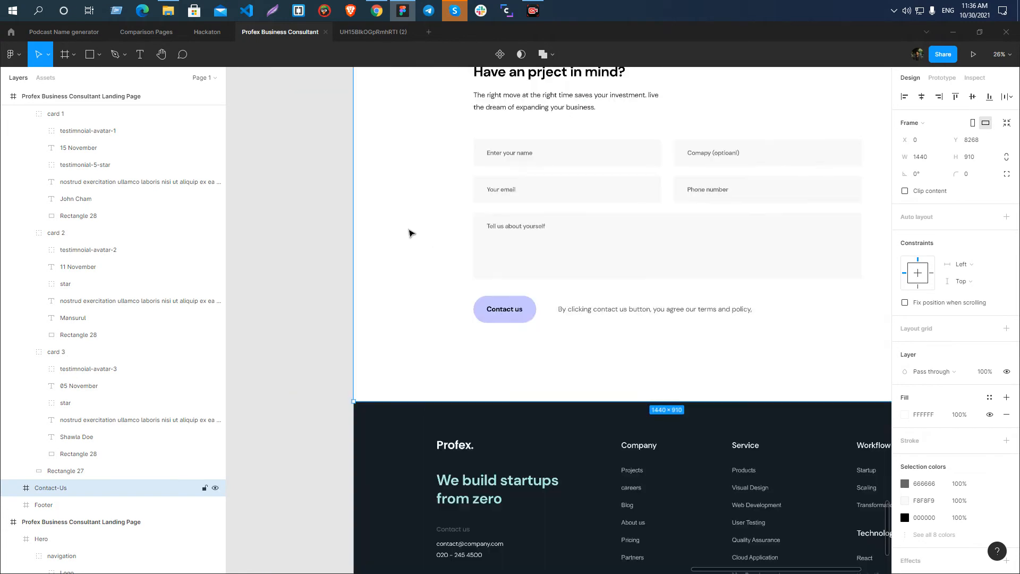
pyautogui.scroll(-2, 430, 250)
pyautogui.scroll(-3, 433, 247)
pyautogui.scroll(2, 415, 256)
pyautogui.scroll(5, 376, 349)
pyautogui.scroll(-5, 493, 227)
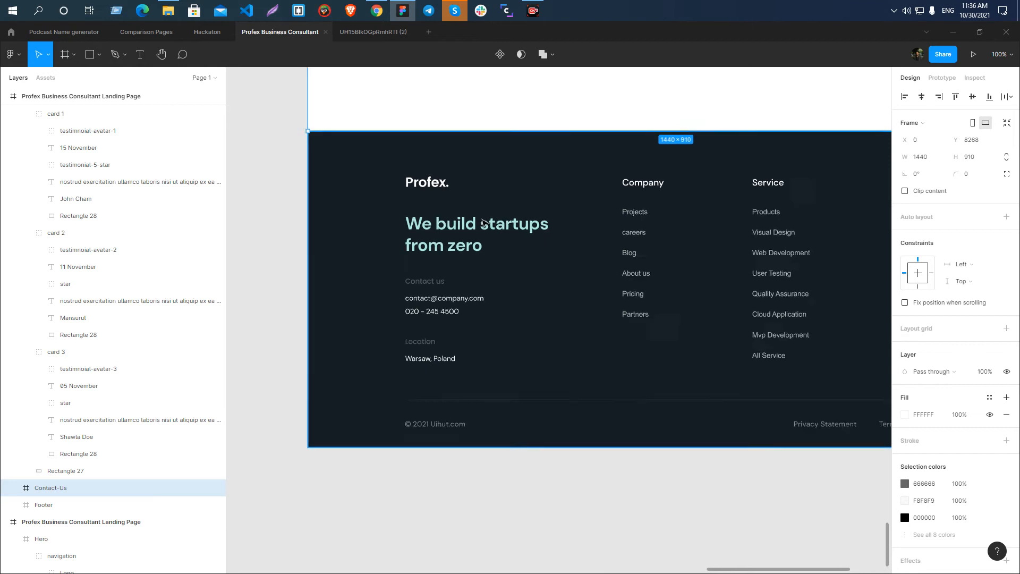
pyautogui.scroll(5, 493, 227)
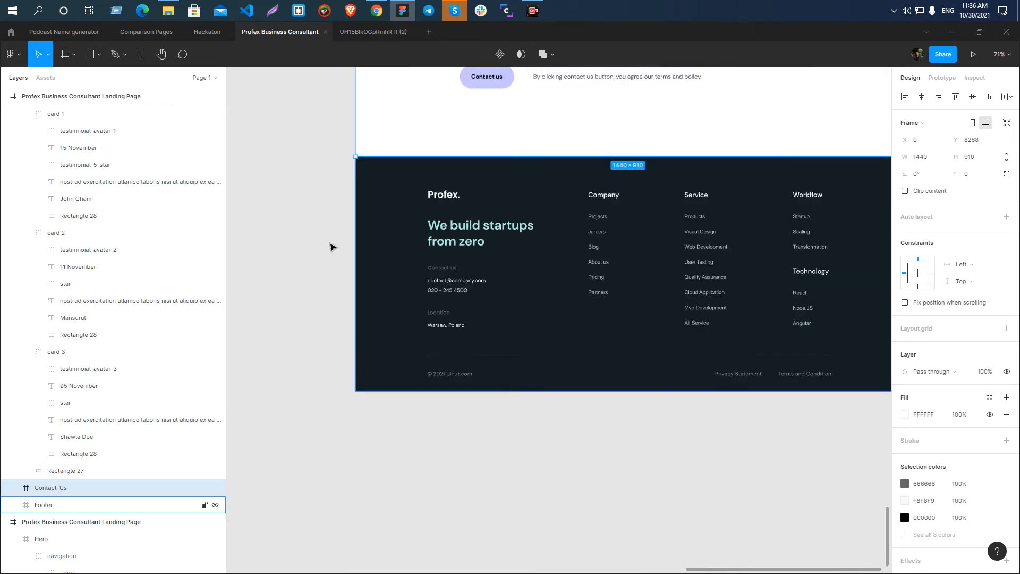
# Select the white Profex. logo group inside the Footer frame.
pyautogui.click(306, 323)
pyautogui.scroll(3, 434, 265)
pyautogui.scroll(-4, 308, 234)
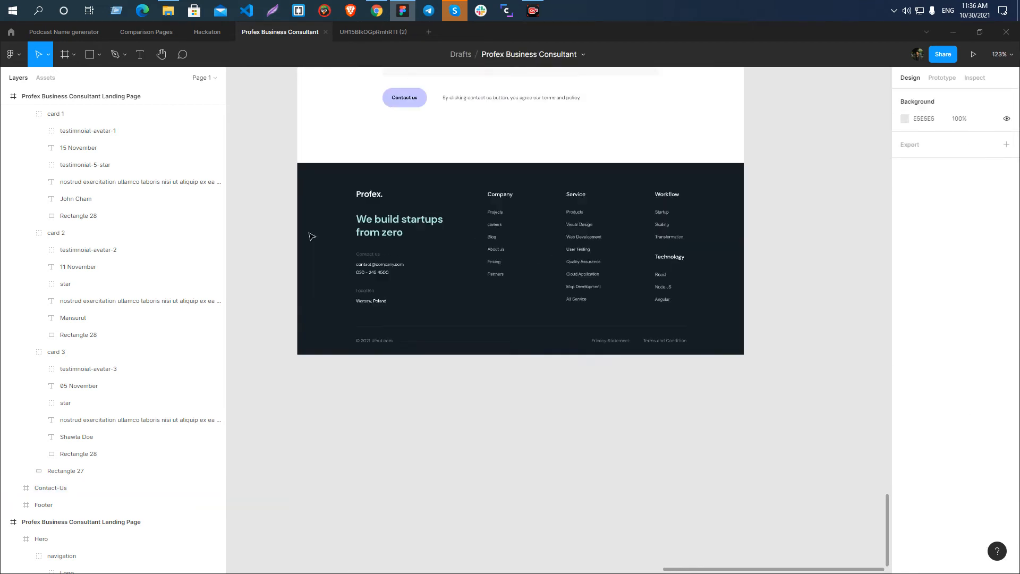
pyautogui.scroll(1, 340, 281)
pyautogui.scroll(3, 340, 280)
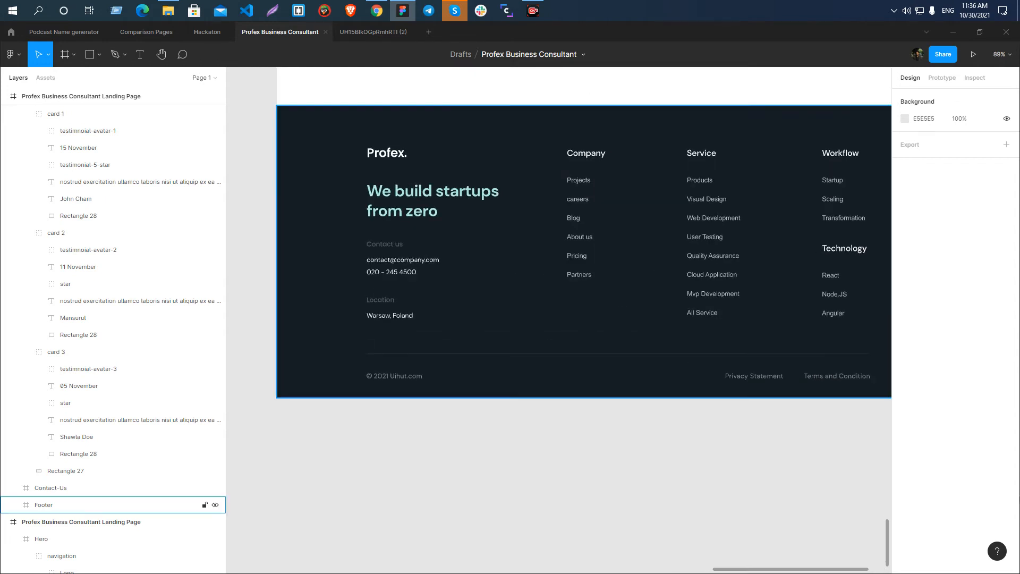
pyautogui.scroll(3, 469, 326)
pyautogui.doubleClick(400, 270)
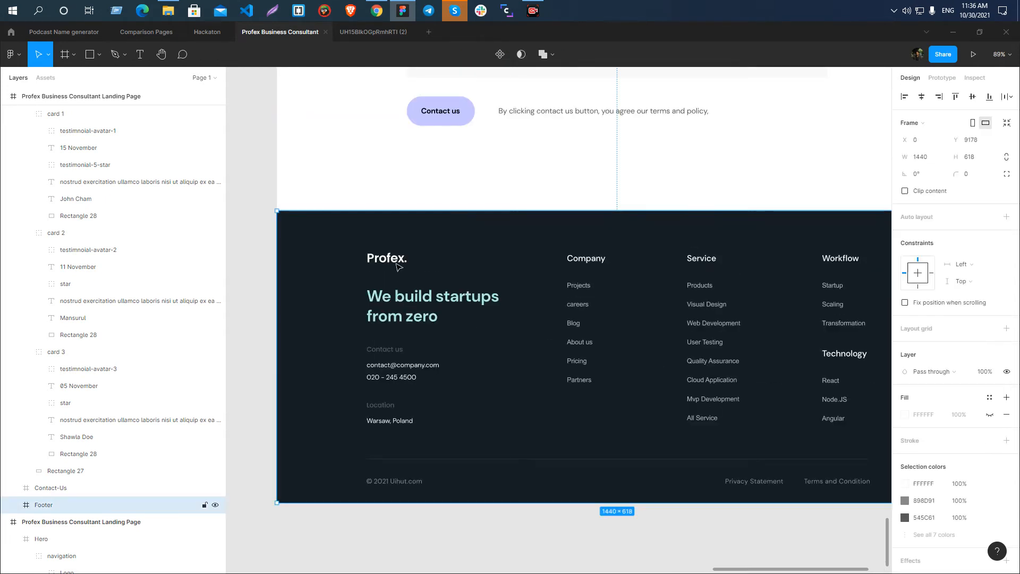
# Compare the footer logo with the Profex. logo in the page header, and return to the footer logo.
pyautogui.scroll(-5, 400, 270)
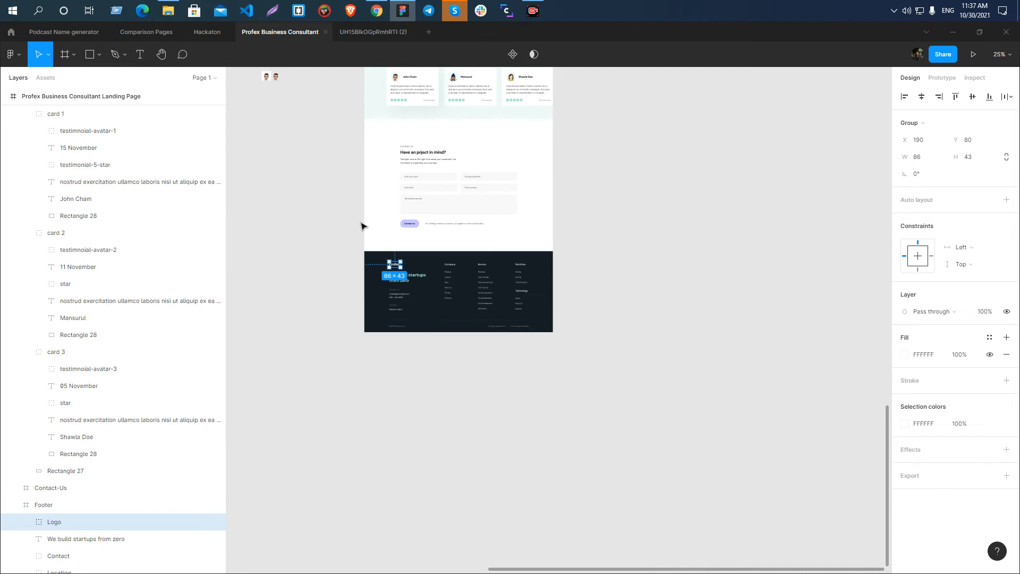
pyautogui.scroll(10, 365, 227)
pyautogui.scroll(10, 364, 227)
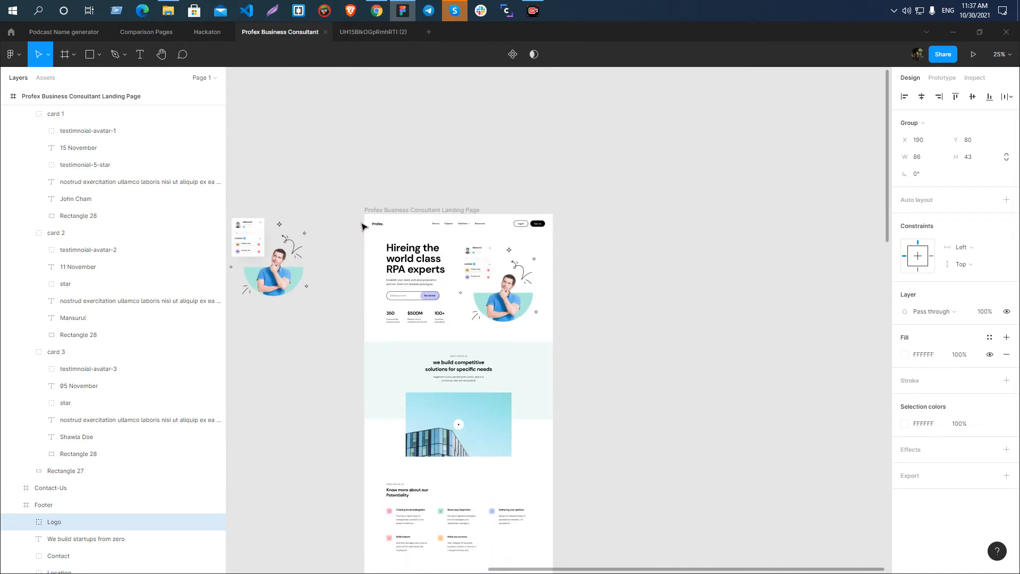
pyautogui.scroll(5, 365, 227)
pyautogui.scroll(5, 416, 236)
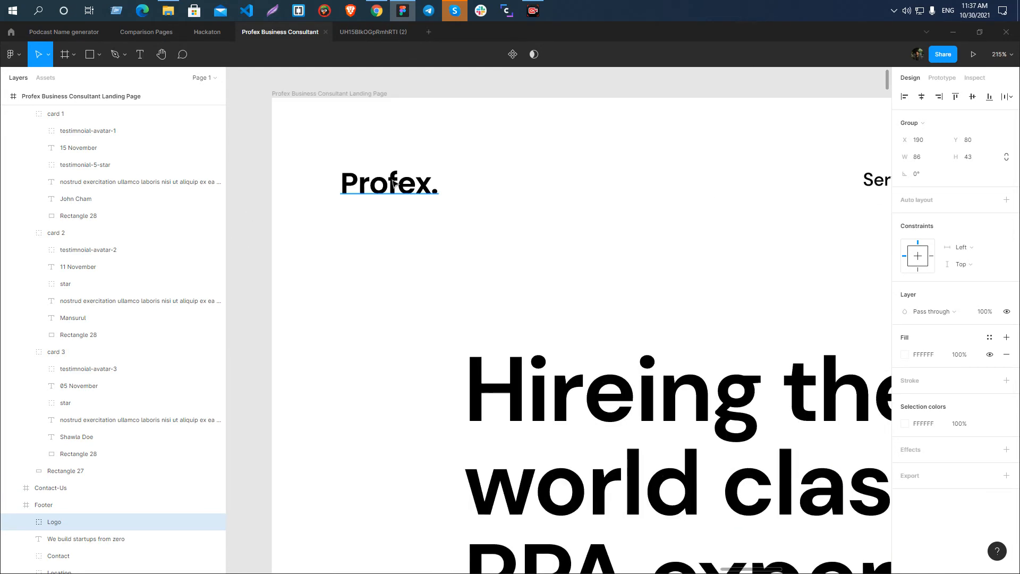
pyautogui.scroll(-1, 403, 207)
pyautogui.scroll(-3, 393, 185)
pyautogui.scroll(-5, 393, 184)
pyautogui.scroll(-8, 400, 196)
pyautogui.scroll(-15, 401, 202)
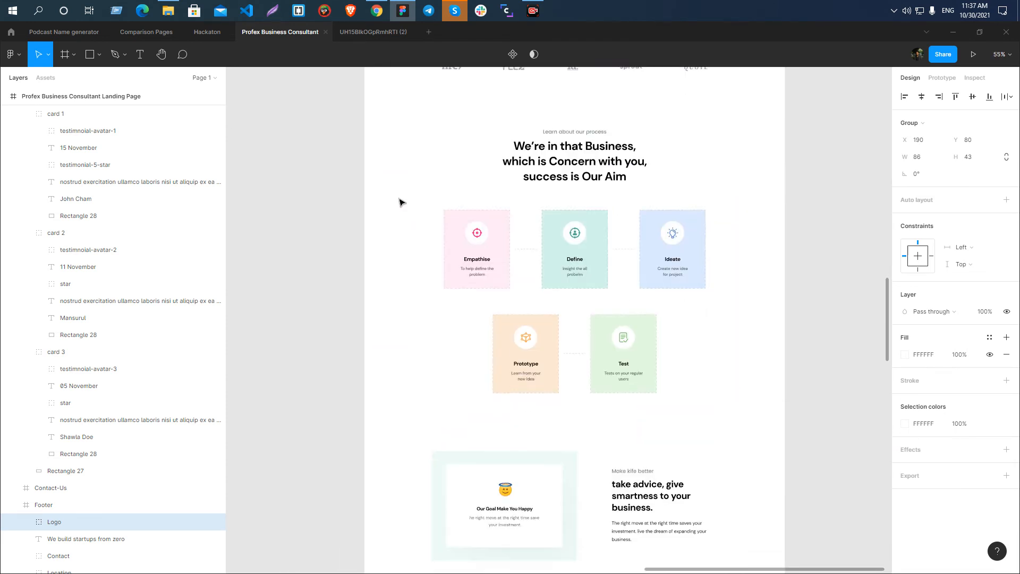
pyautogui.scroll(-6, 400, 208)
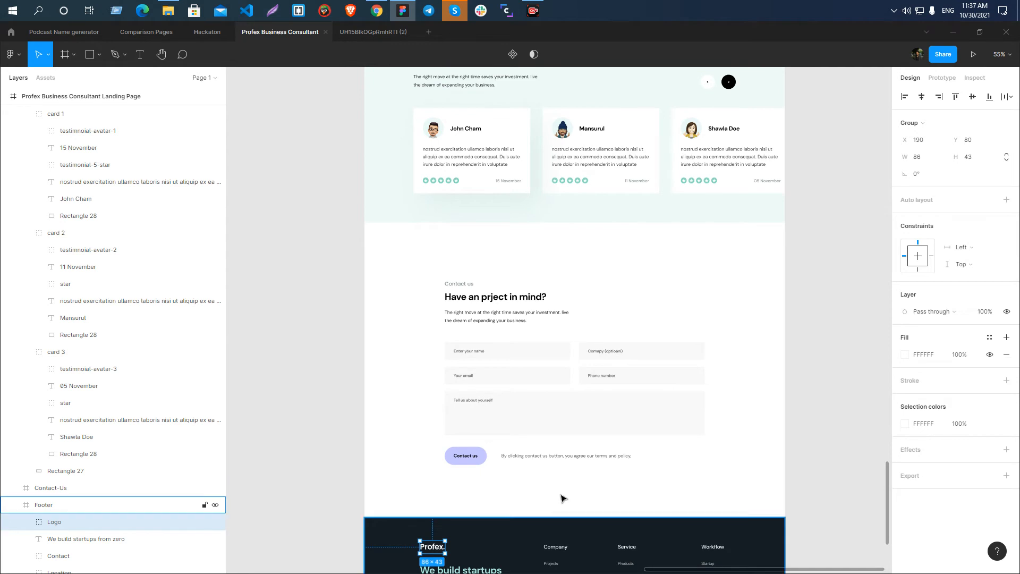
pyautogui.moveTo(599, 499); pyautogui.dragTo(634, 149)
pyautogui.scroll(5, 473, 214)
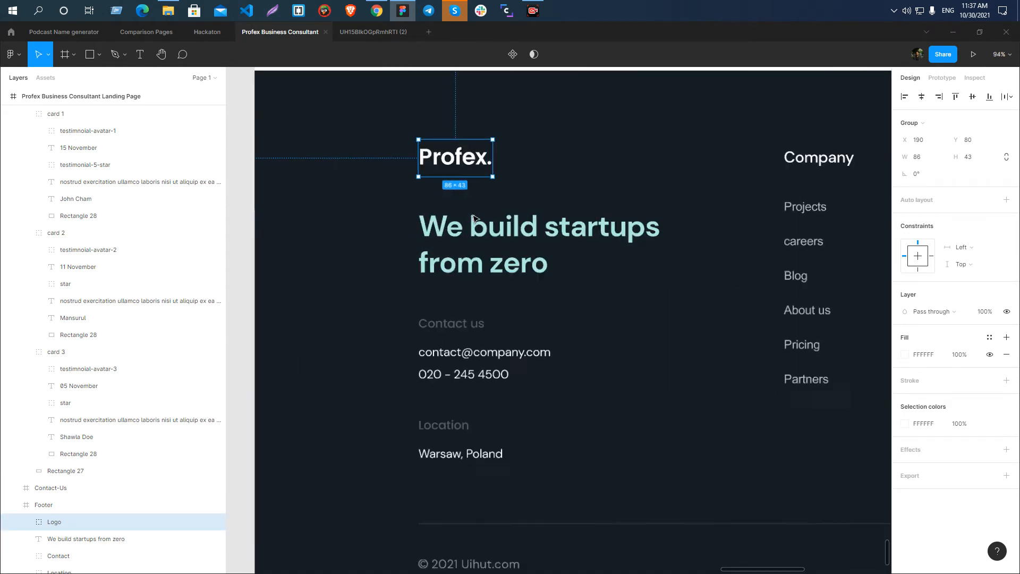
# Select the Profex. text inside the footer's Logo group and rename its layer footer-logo.
pyautogui.click(247, 220)
pyautogui.doubleClick(452, 153)
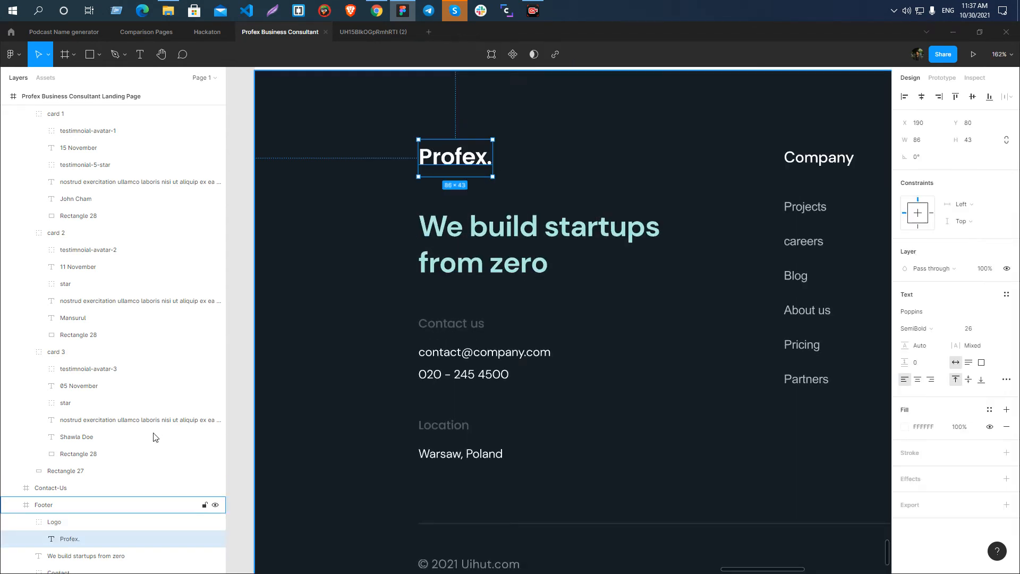
pyautogui.doubleClick(73, 540)
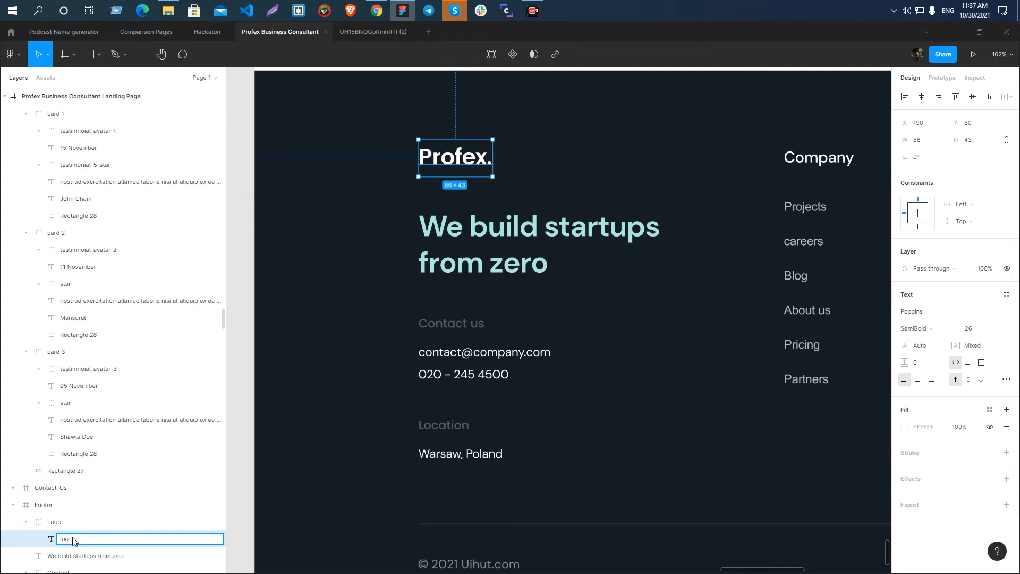
pyautogui.write('logo white')
pyautogui.press('Return')
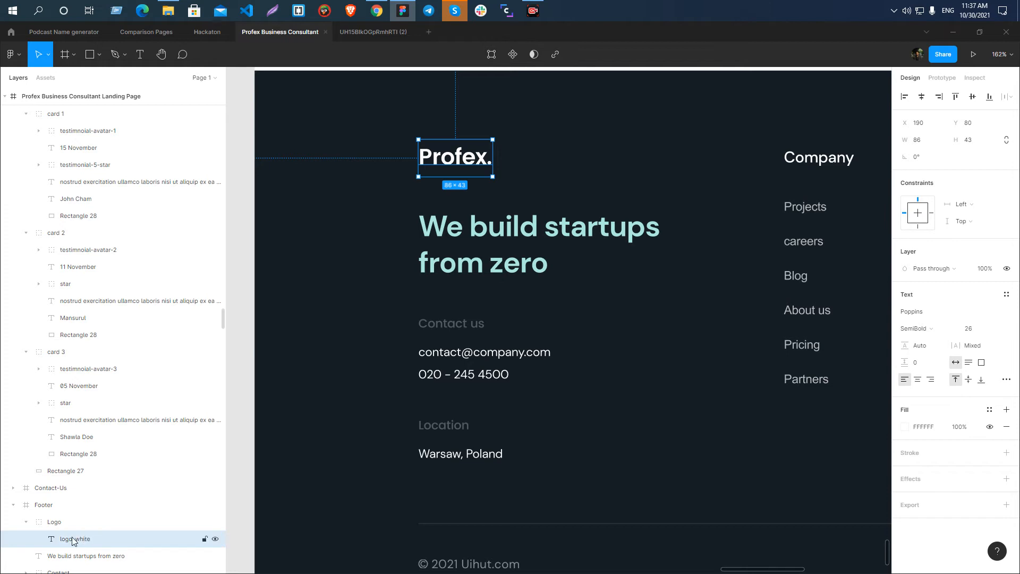
pyautogui.doubleClick(73, 539)
pyautogui.write('footer-logo')
pyautogui.press('Return')
# Export the footer-logo layer as an SVG into the Profex Business Consultant Landing folder.
pyautogui.click(1006, 505)
pyautogui.scroll(-2, 982, 478)
pyautogui.click(982, 463)
pyautogui.click(983, 489)
pyautogui.click(966, 484)
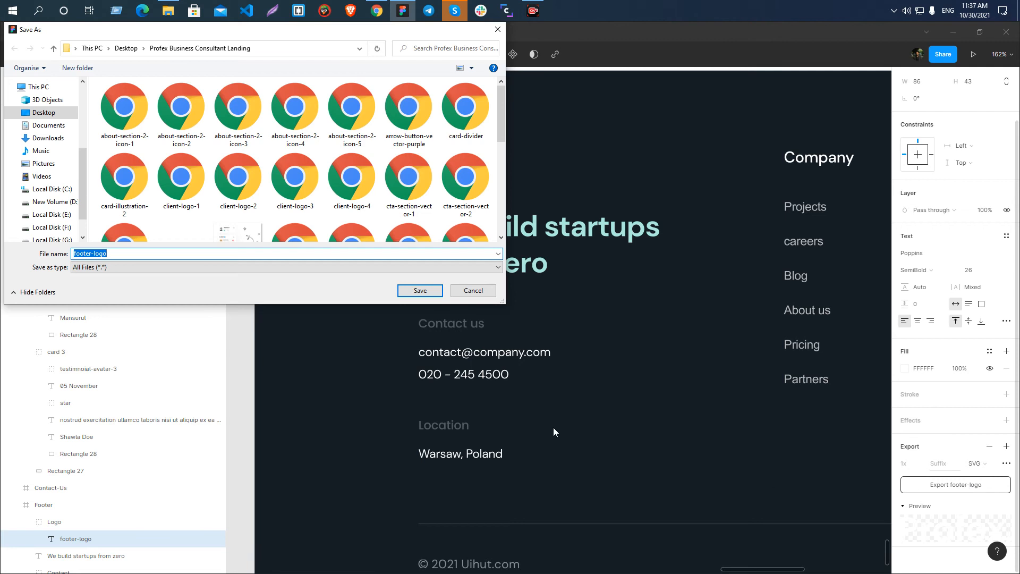
pyautogui.click(419, 290)
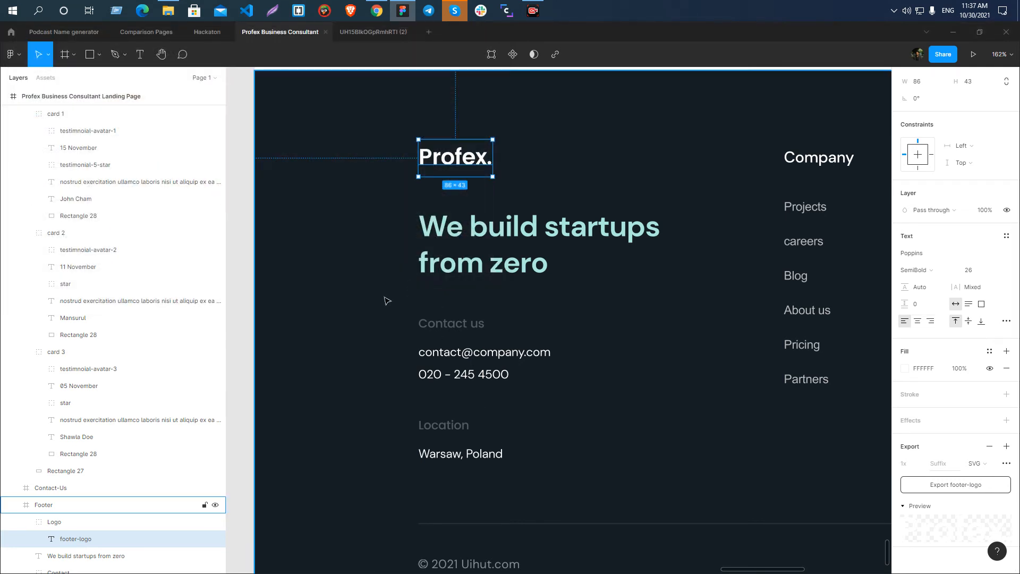
# Examine the whole Footer frame, including its link columns and bottom row, for remaining assets, and clear the selection.
pyautogui.scroll(-3, 370, 236)
pyautogui.scroll(5, 396, 100)
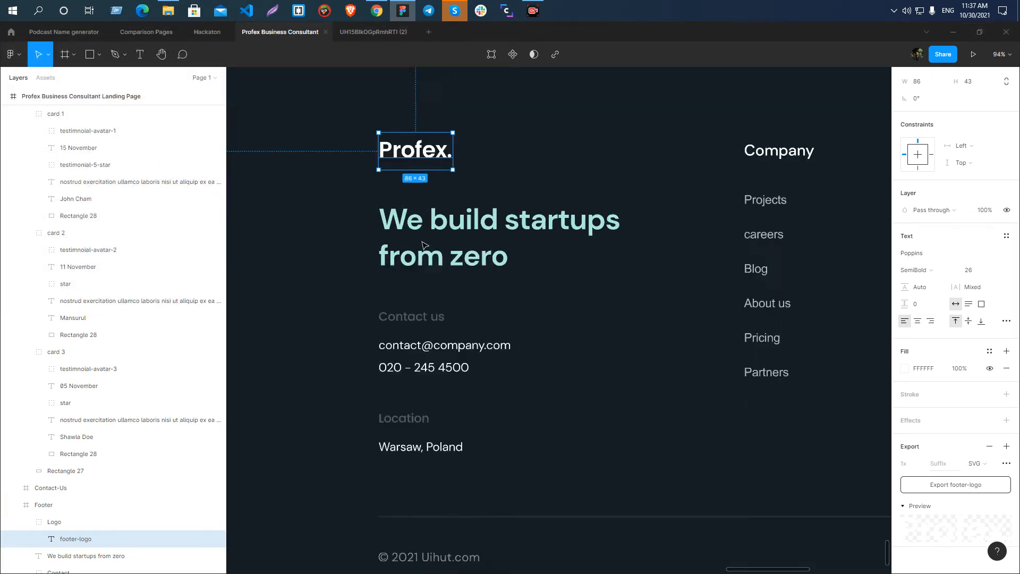
pyautogui.scroll(-8, 403, 356)
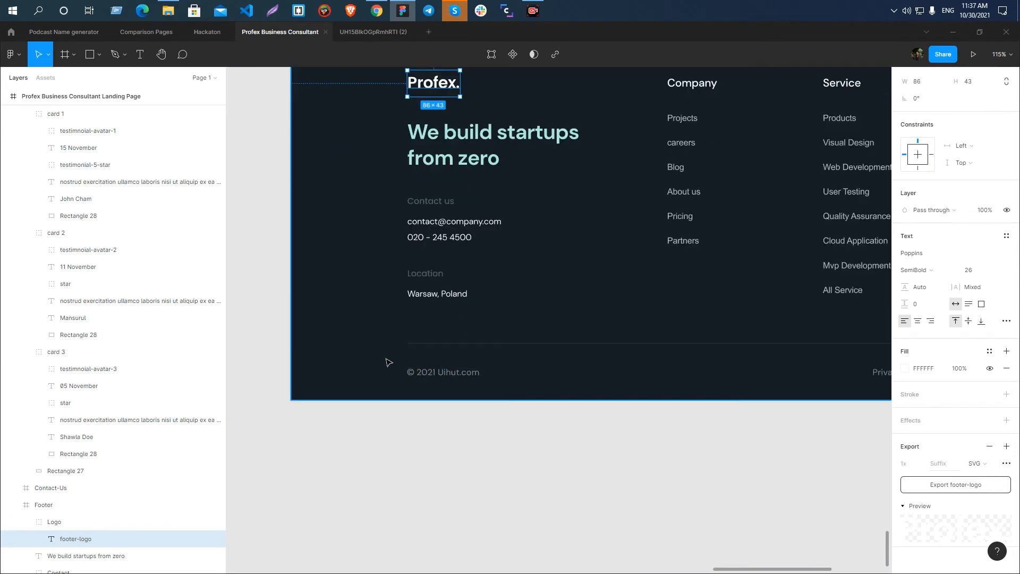
pyautogui.scroll(5, 684, 376)
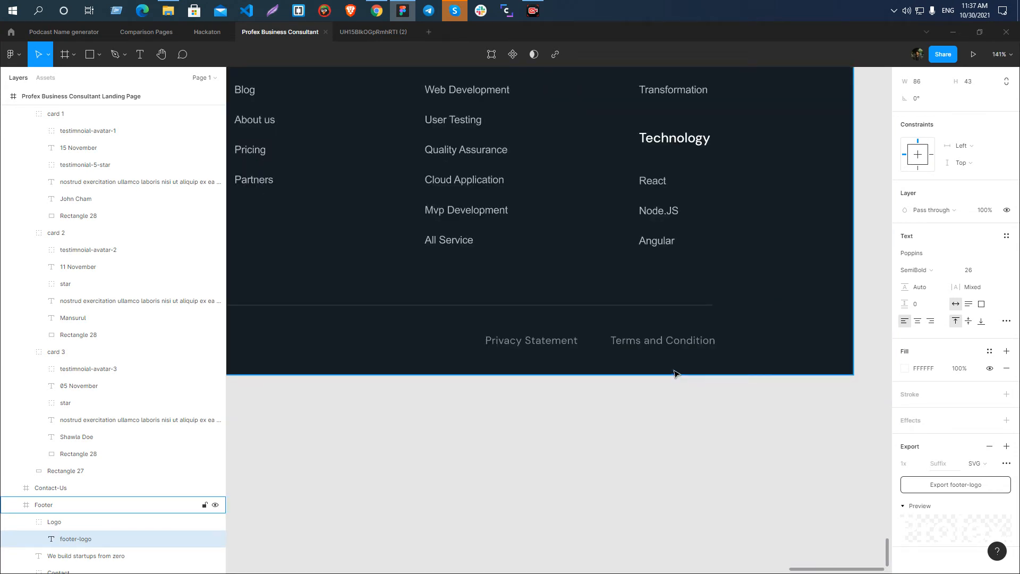
pyautogui.press('Print')
pyautogui.rightClick(601, 301)
pyautogui.click(619, 379)
pyautogui.scroll(-7, 725, 303)
pyautogui.press('Escape')
pyautogui.scroll(5, 541, 274)
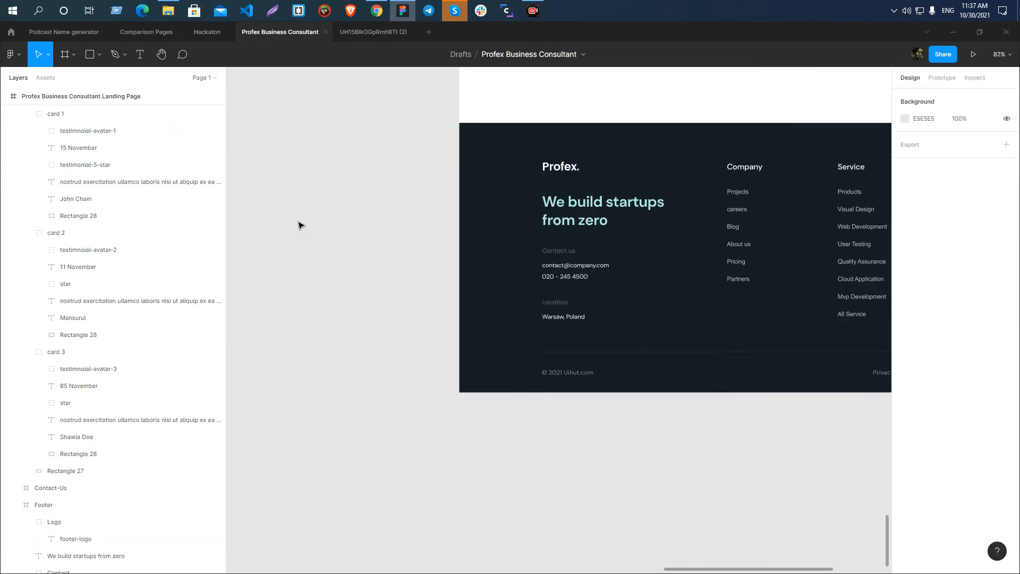
pyautogui.scroll(-3, 298, 225)
pyautogui.scroll(3, 380, 258)
pyautogui.scroll(-5, 310, 242)
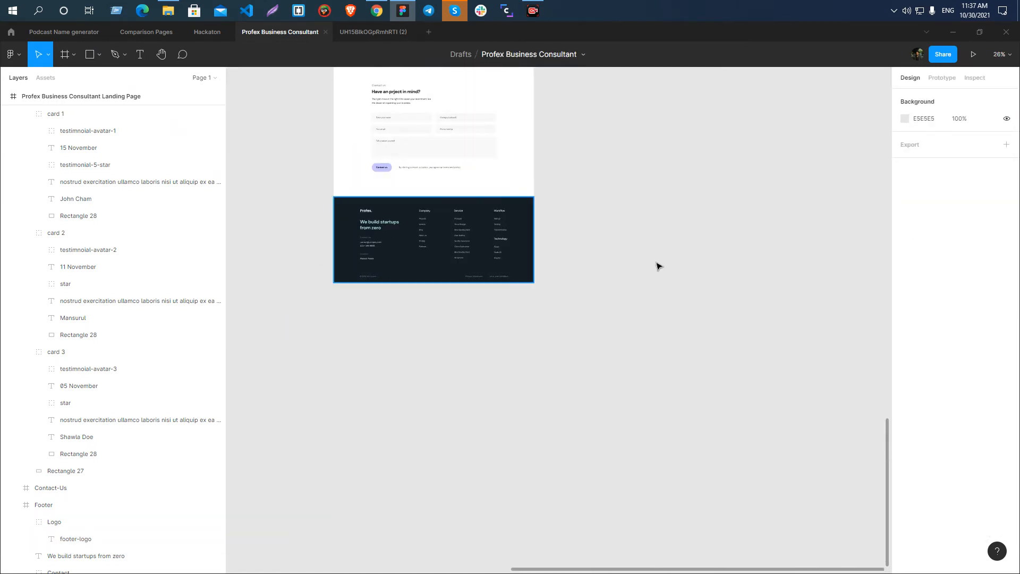
# View the landing page as a whole, from its overview back to the Hero section.
pyautogui.scroll(15, 649, 150)
pyautogui.moveTo(534, 71); pyautogui.dragTo(509, 169)
pyautogui.click(329, 119)
pyautogui.press('Delete')
pyautogui.scroll(-4, 400, 180)
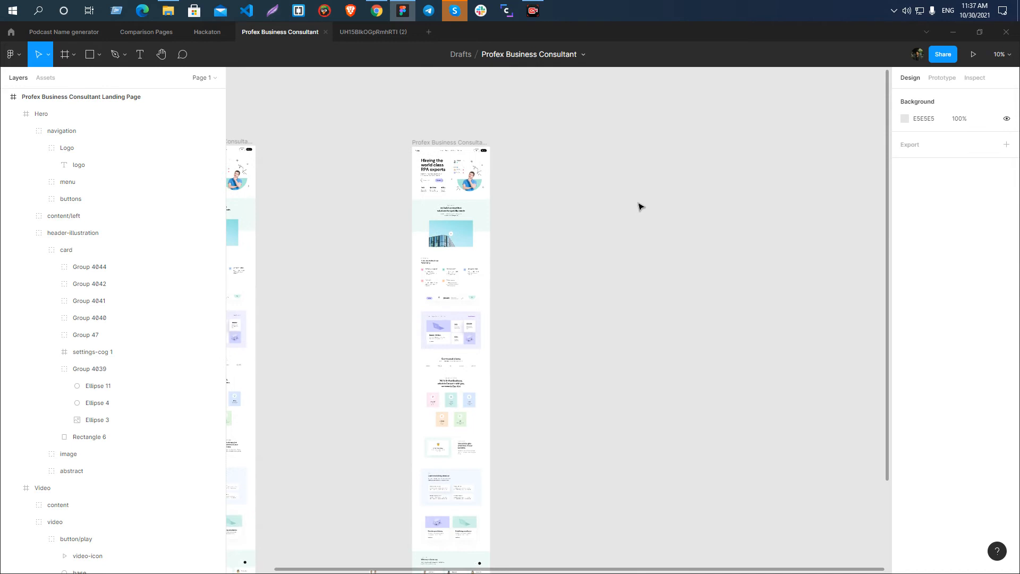
pyautogui.scroll(5, 655, 201)
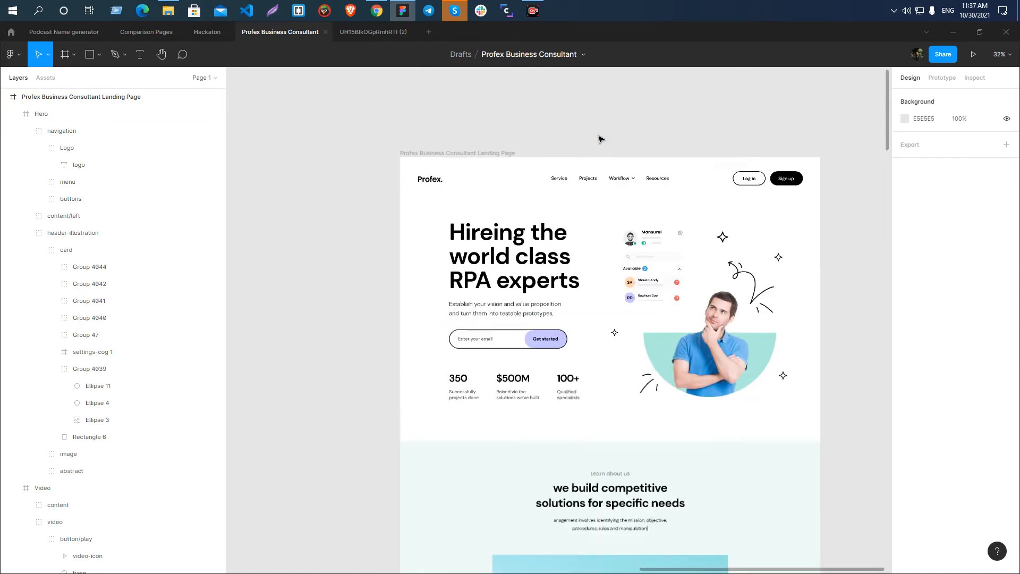
pyautogui.scroll(-2, 374, 158)
pyautogui.scroll(-5, 494, 249)
# Inspect the Service / Why us and Banner sections by selecting their frames, and clear the selection.
pyautogui.click(514, 245)
pyautogui.click(303, 219)
pyautogui.scroll(-3, 482, 237)
pyautogui.click(489, 222)
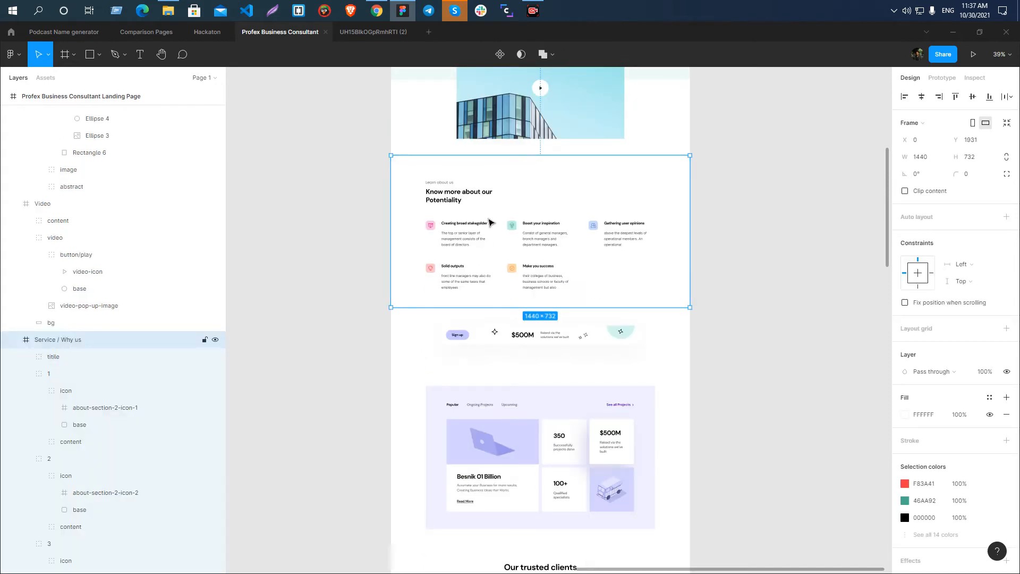
pyautogui.click(485, 324)
pyautogui.click(330, 318)
pyautogui.click(507, 350)
pyautogui.click(308, 332)
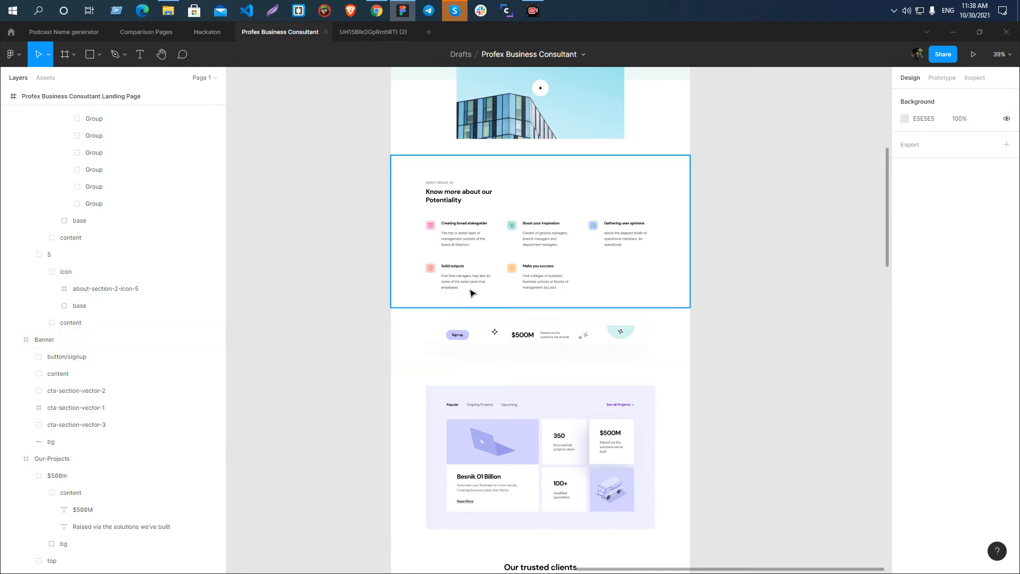
# Review the landing page from the trusted clients and process sections back up to the Hero section.
pyautogui.scroll(-10, 467, 287)
pyautogui.scroll(4, 435, 355)
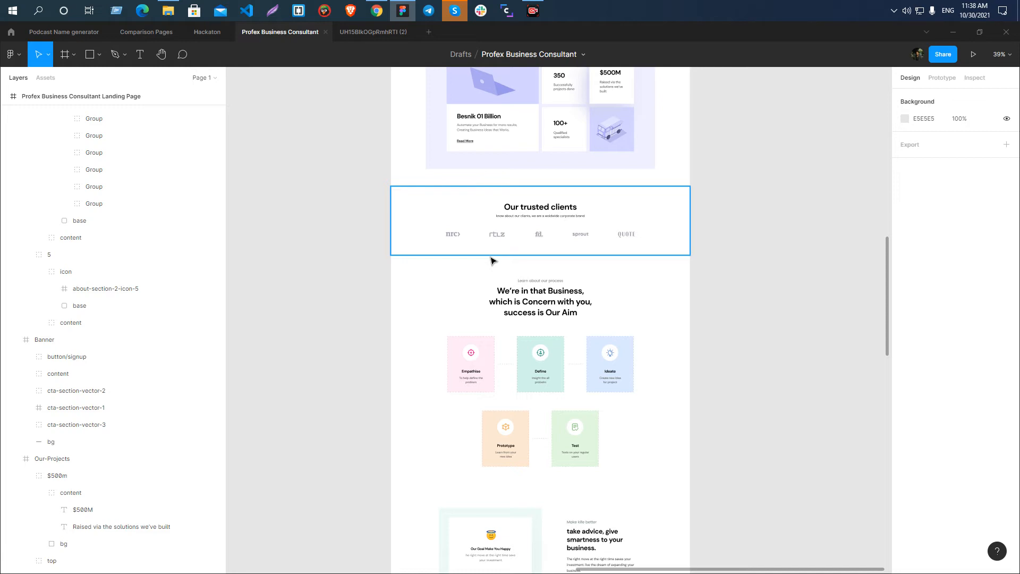
pyautogui.rightClick(361, 245)
pyautogui.click(350, 242)
pyautogui.scroll(1, 608, 217)
pyautogui.scroll(6, 474, 269)
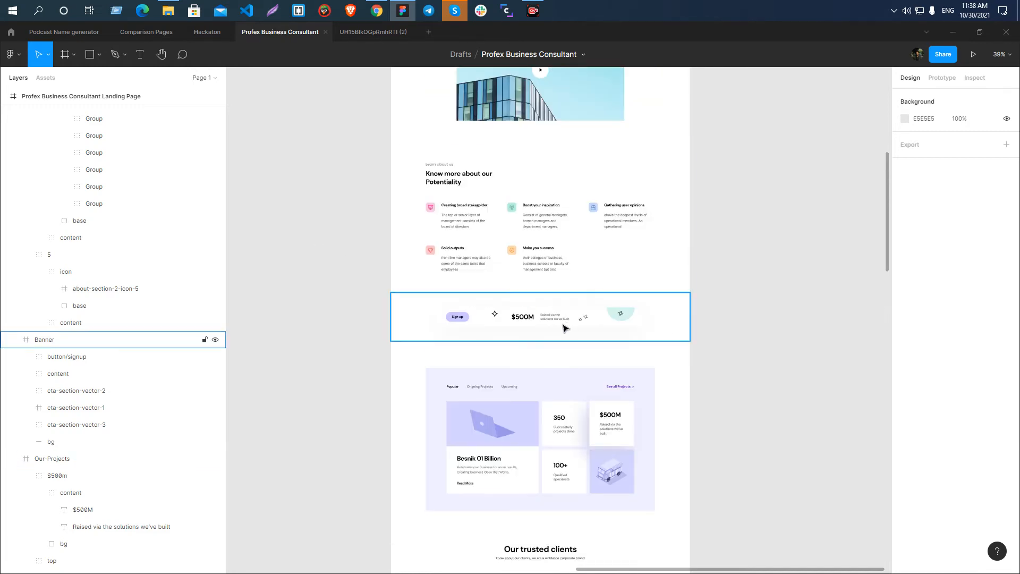
pyautogui.scroll(4, 351, 325)
pyautogui.scroll(4, 330, 323)
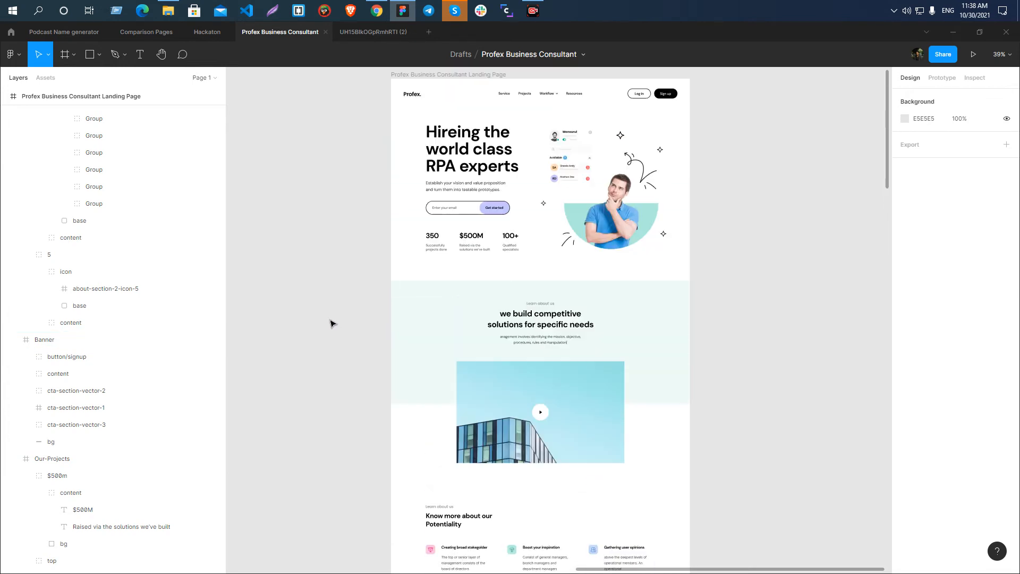
pyautogui.scroll(-2, 368, 325)
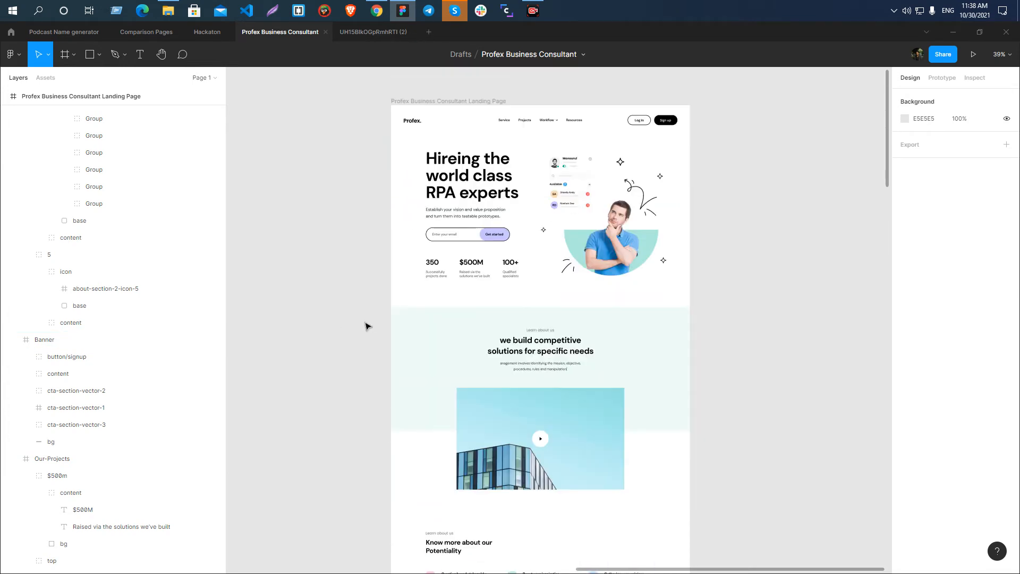
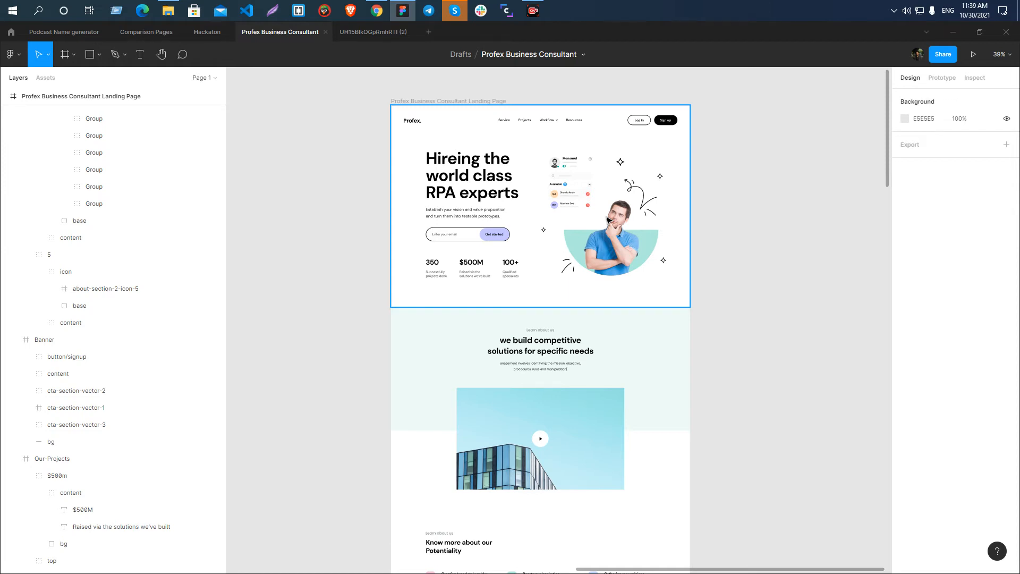
# Review the landing page from the Hero section down to the projects area, in overview and back at the Hero.
pyautogui.scroll(-8, 603, 234)
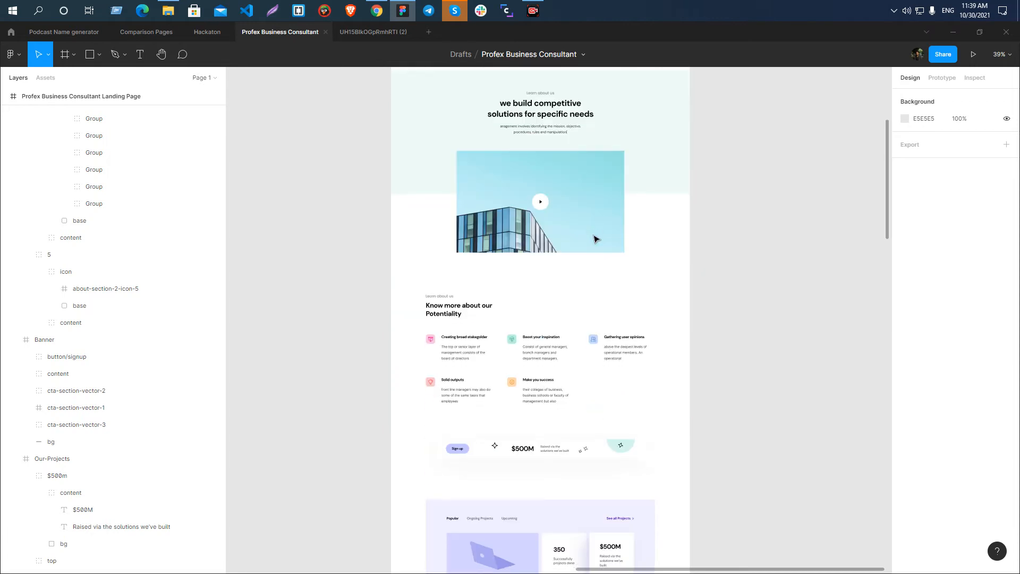
pyautogui.scroll(-4, 481, 244)
pyautogui.scroll(-6, 480, 244)
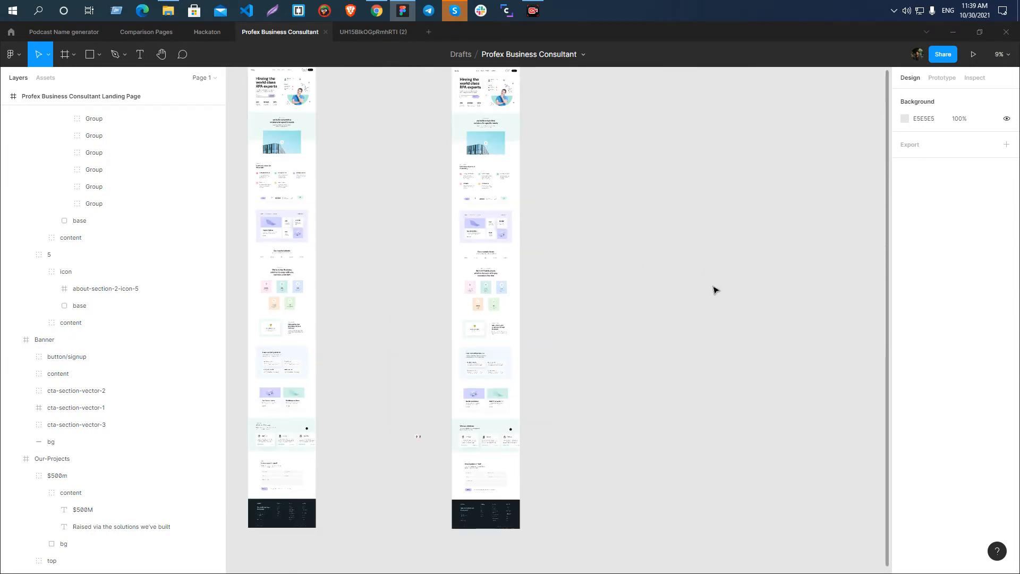
pyautogui.moveTo(673, 177); pyautogui.dragTo(766, 437)
pyautogui.scroll(3, 596, 453)
pyautogui.scroll(1, 585, 372)
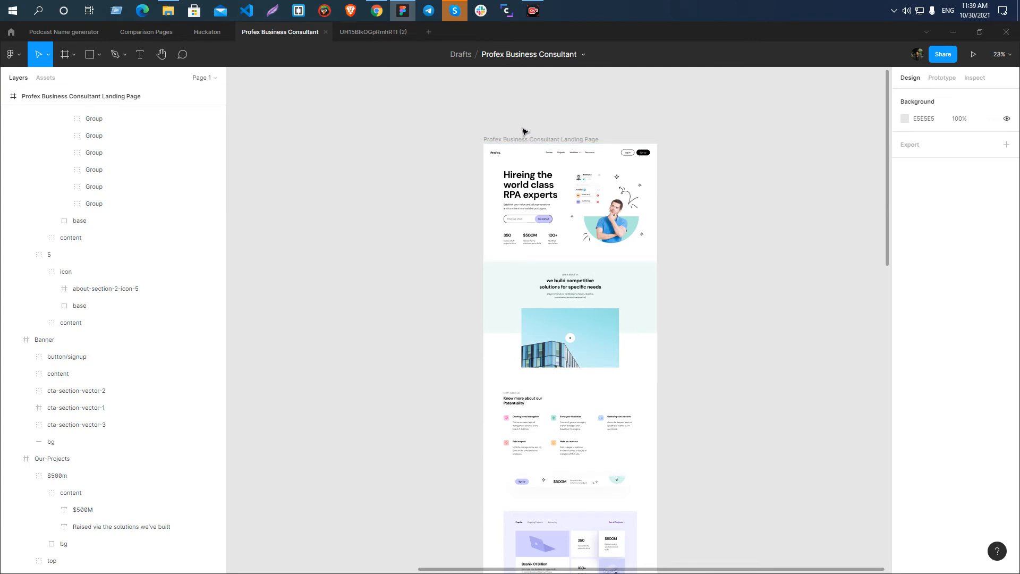
pyautogui.scroll(4, 554, 130)
pyautogui.scroll(-1, 478, 106)
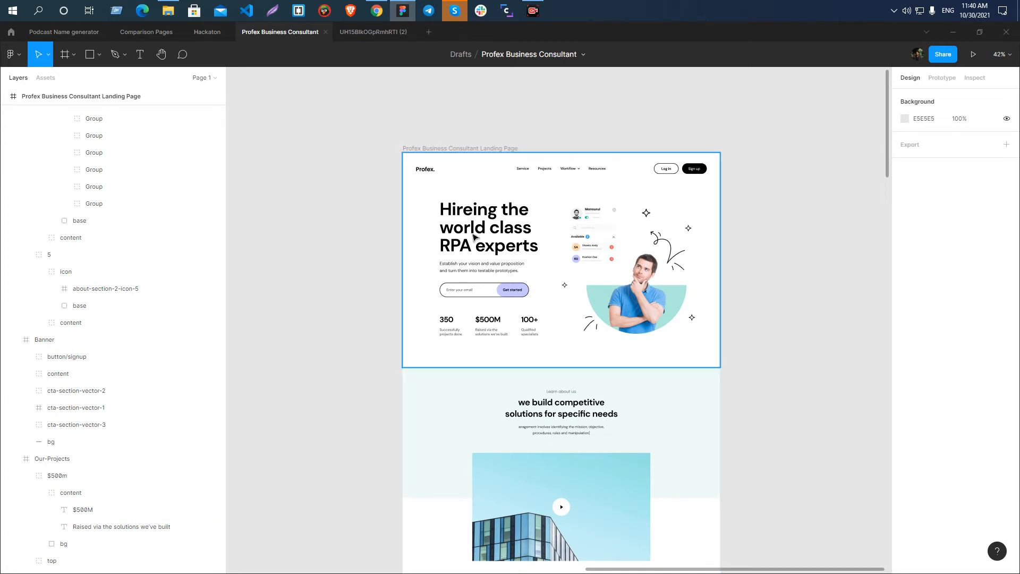
pyautogui.scroll(6, 533, 239)
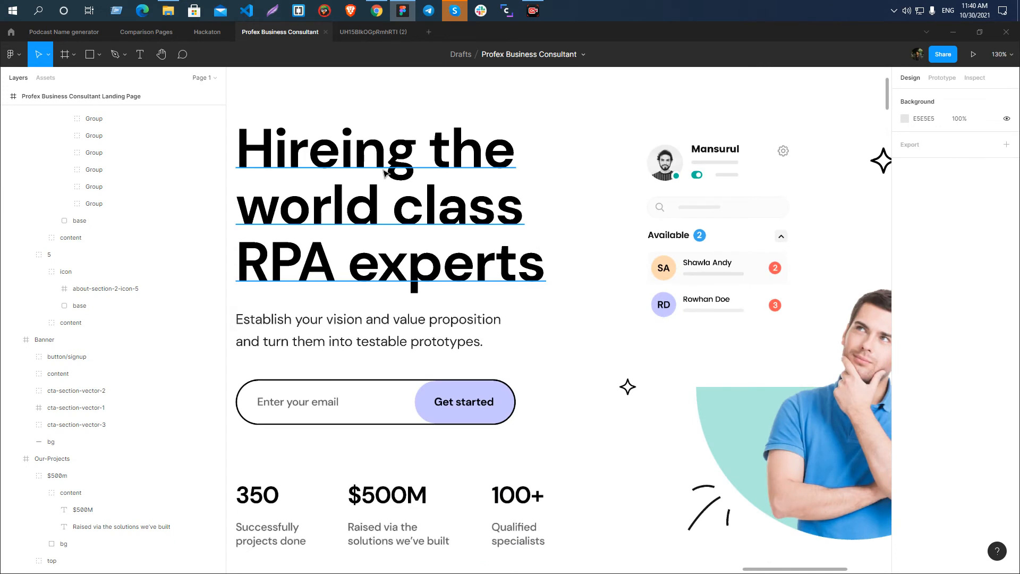
# Inspect the Hero heading together with the paragraph below it, and clear the selection.
pyautogui.keyDown('ctrl'); pyautogui.click(417, 170); pyautogui.keyUp('ctrl')
pyautogui.scroll(-3, 414, 169)
pyautogui.press('alt')
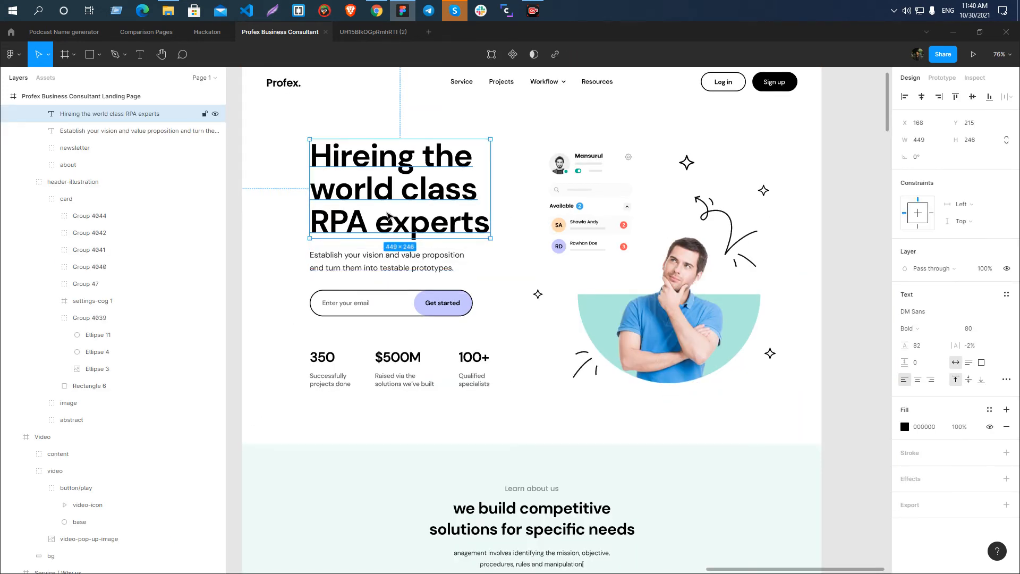
pyautogui.keyDown('shift'); pyautogui.click(377, 256); pyautogui.keyUp('shift')
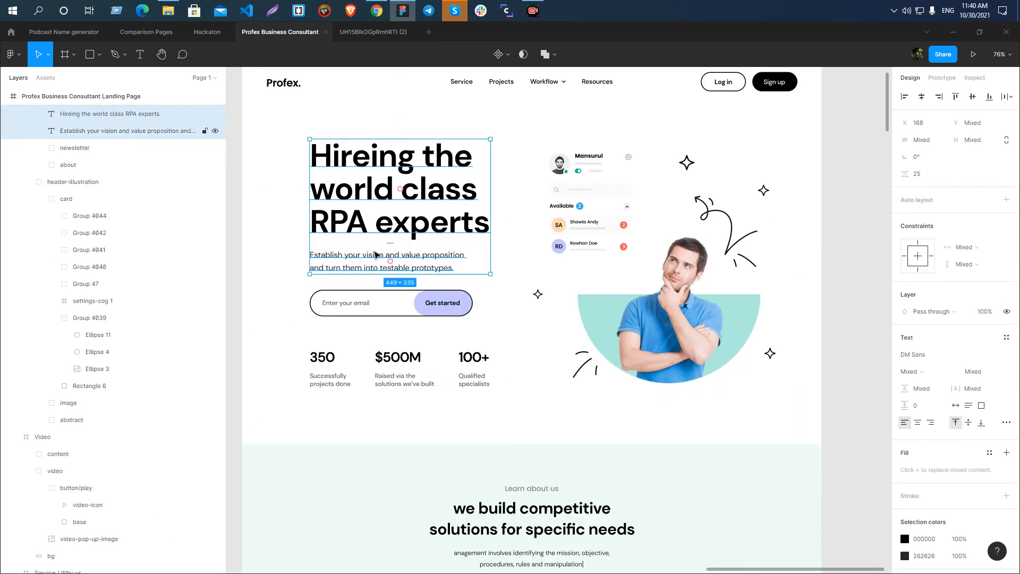
pyautogui.scroll(-4, 407, 220)
pyautogui.click(345, 256)
pyautogui.scroll(3, 344, 256)
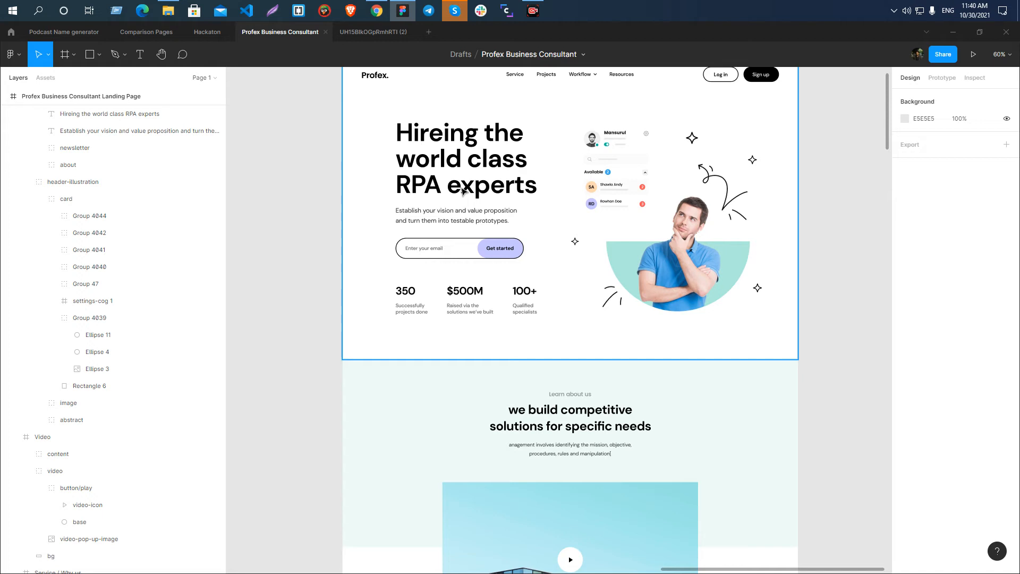
pyautogui.scroll(-4, 396, 234)
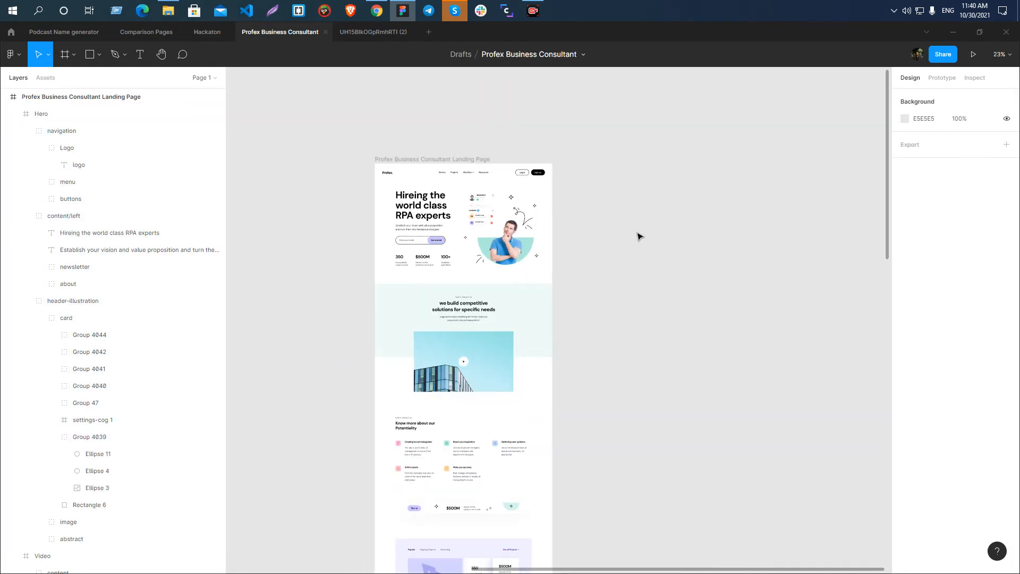
pyautogui.moveTo(639, 235); pyautogui.dragTo(738, 249)
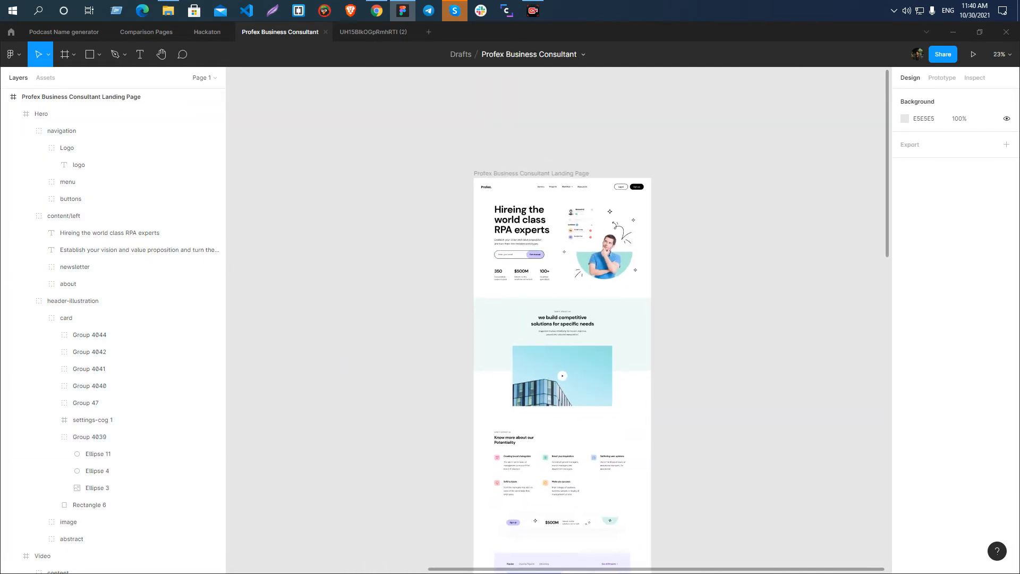
# Switch to the Webflow dashboard in Chrome and sign out of the current account.
pyautogui.click(381, 15)
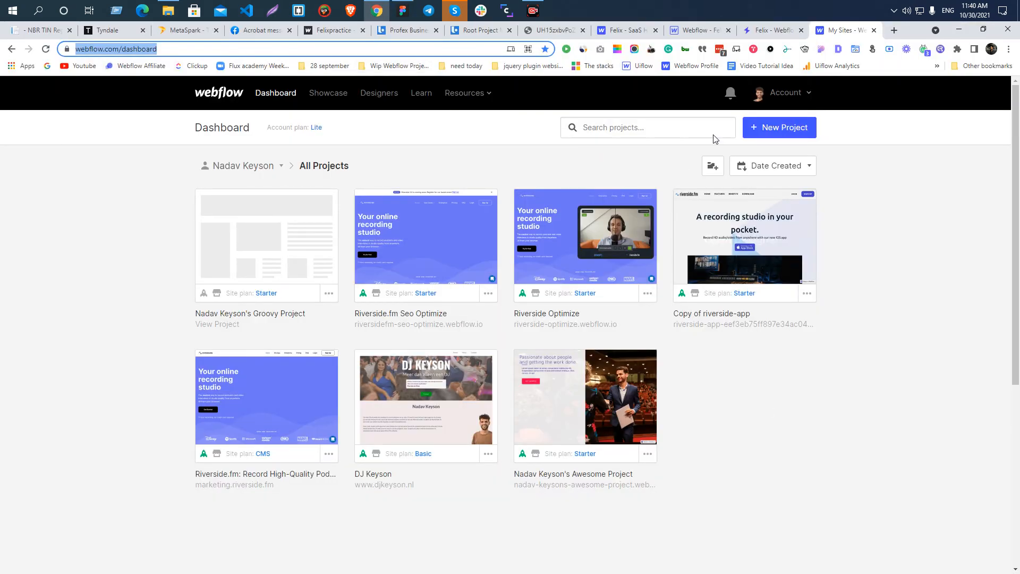
pyautogui.click(784, 92)
pyautogui.click(753, 232)
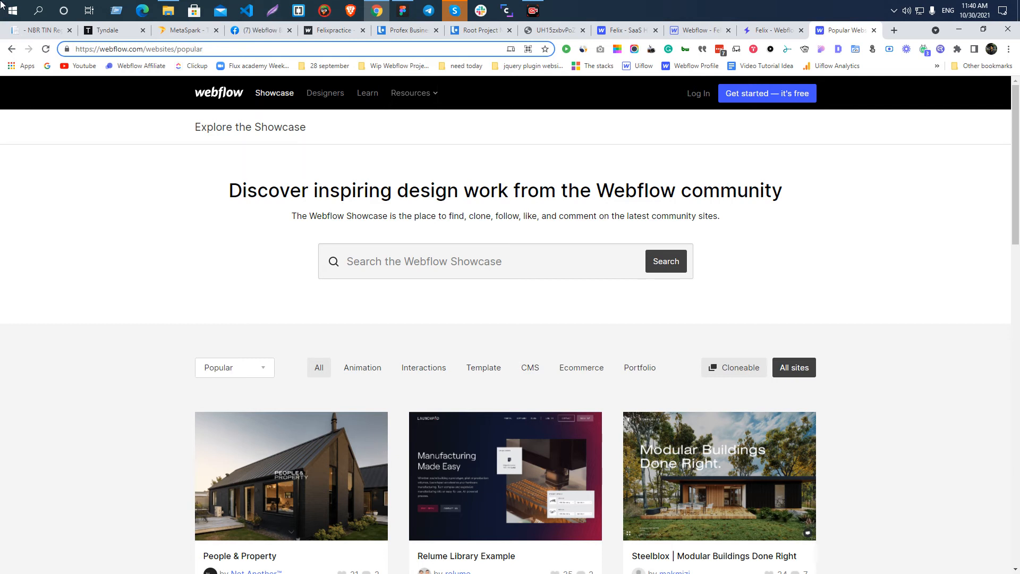
# Log in to Webflow with the other account's saved e-mail and password.
pyautogui.click(695, 92)
pyautogui.rightClick(695, 92)
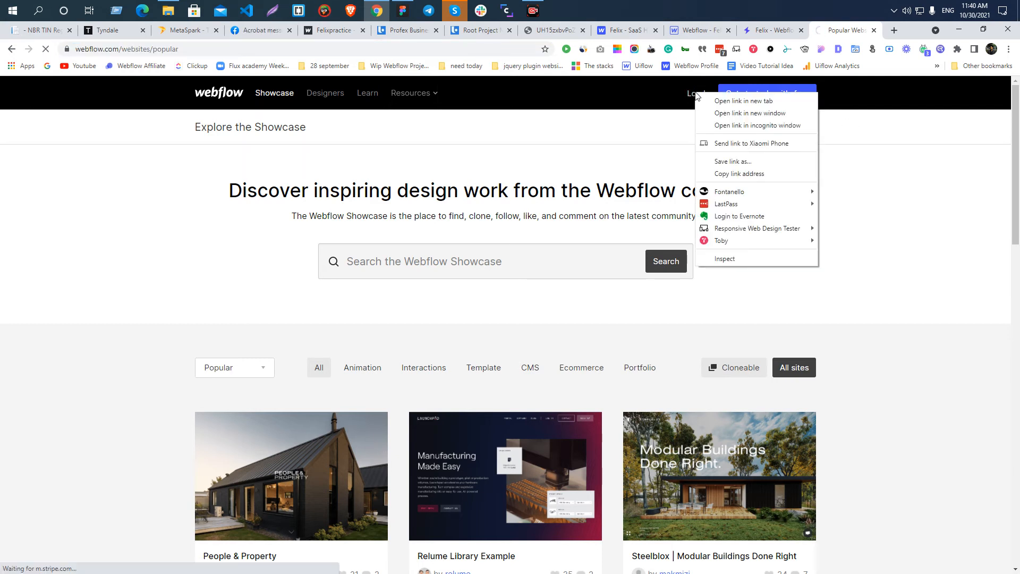
pyautogui.click(961, 192)
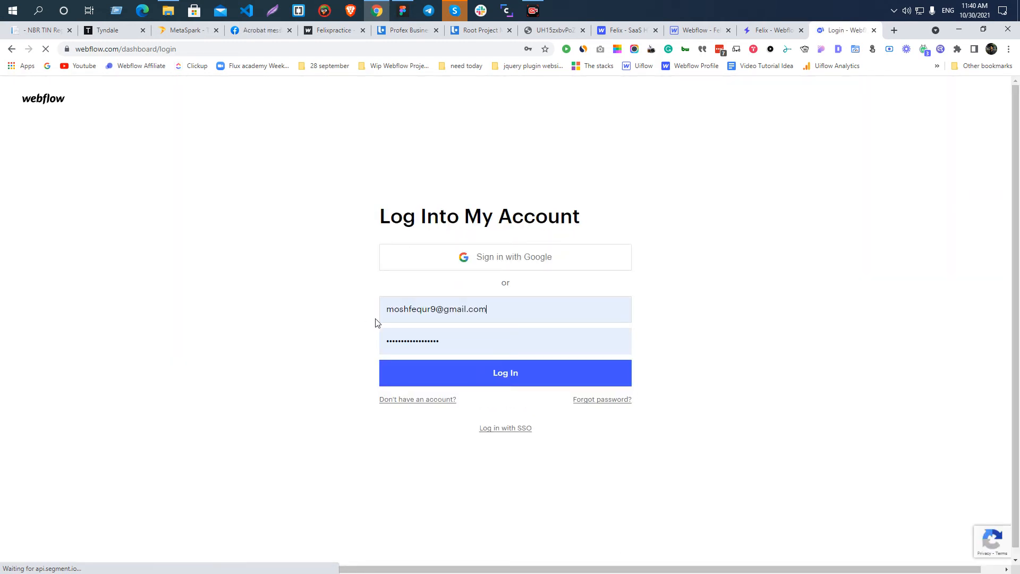
pyautogui.click(622, 309)
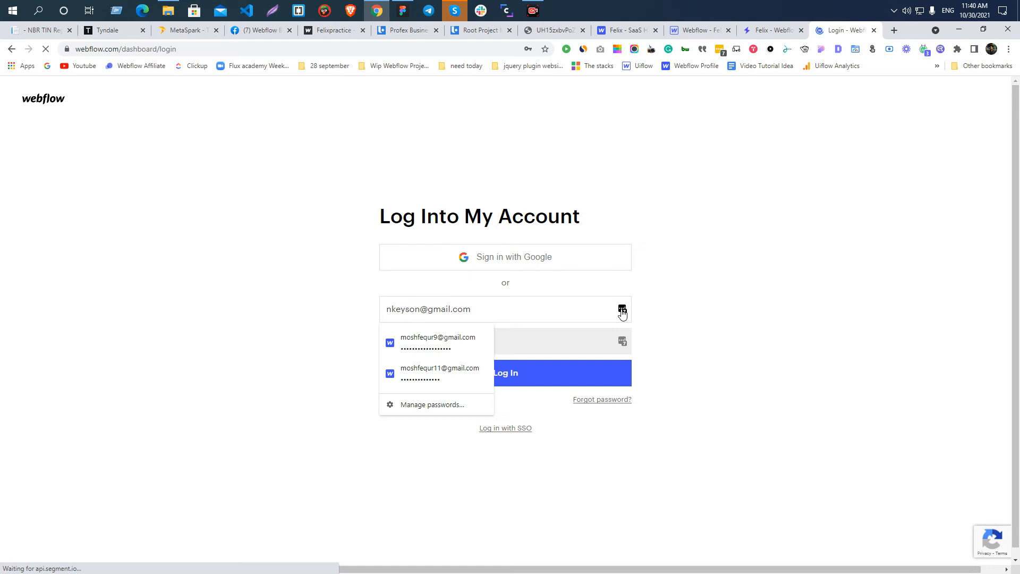
pyautogui.click(622, 310)
pyautogui.click(522, 441)
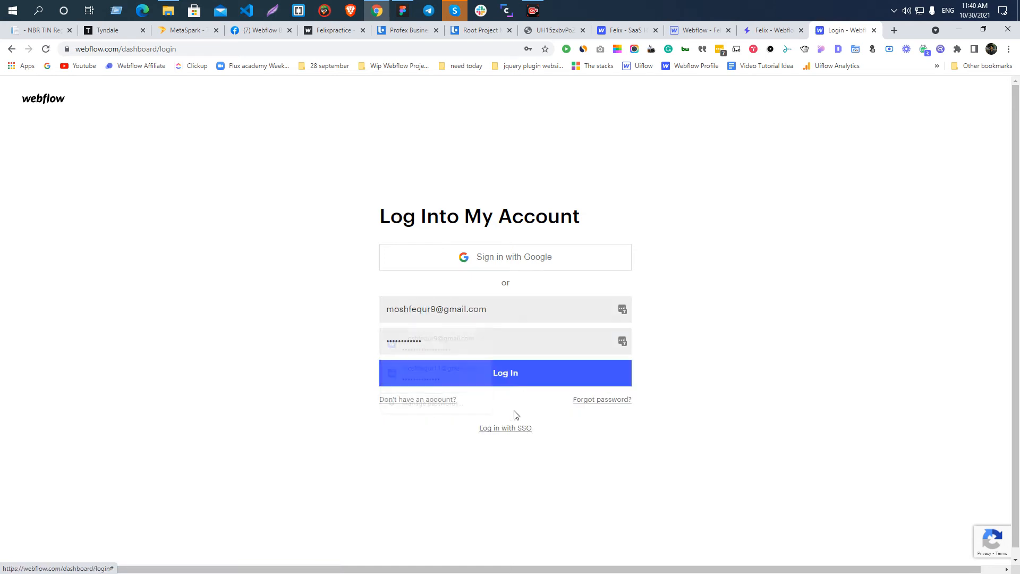
pyautogui.click(498, 377)
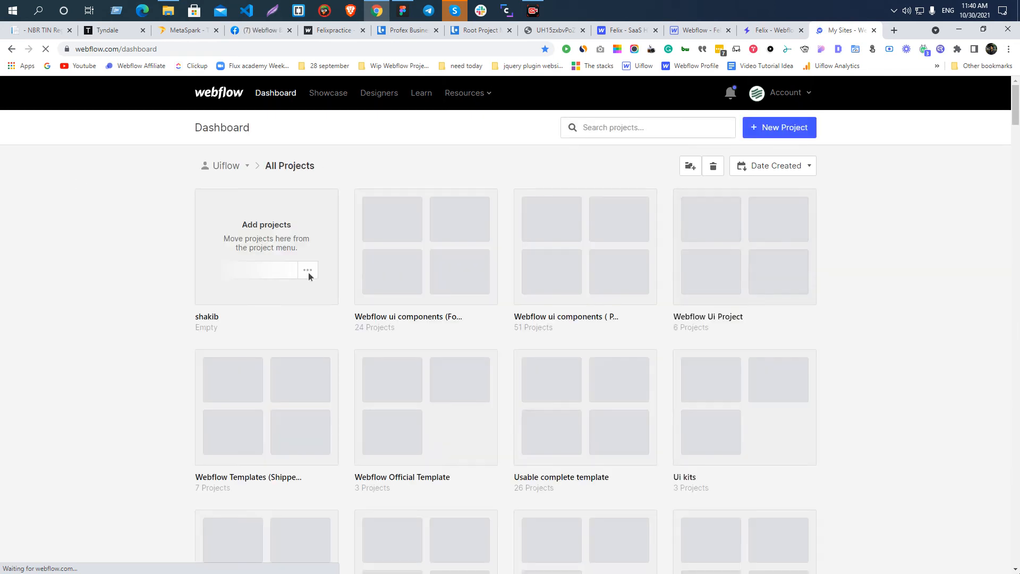
# Open the seven-project folder located below Startup Landing among all projects.
pyautogui.click(192, 49)
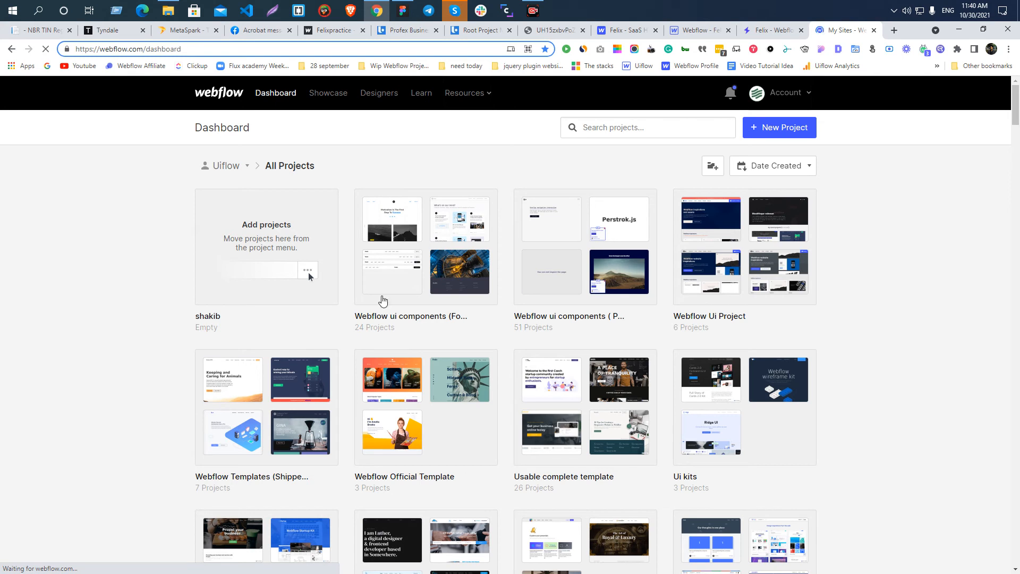
pyautogui.scroll(-7, 70, 212)
pyautogui.scroll(-3, 71, 212)
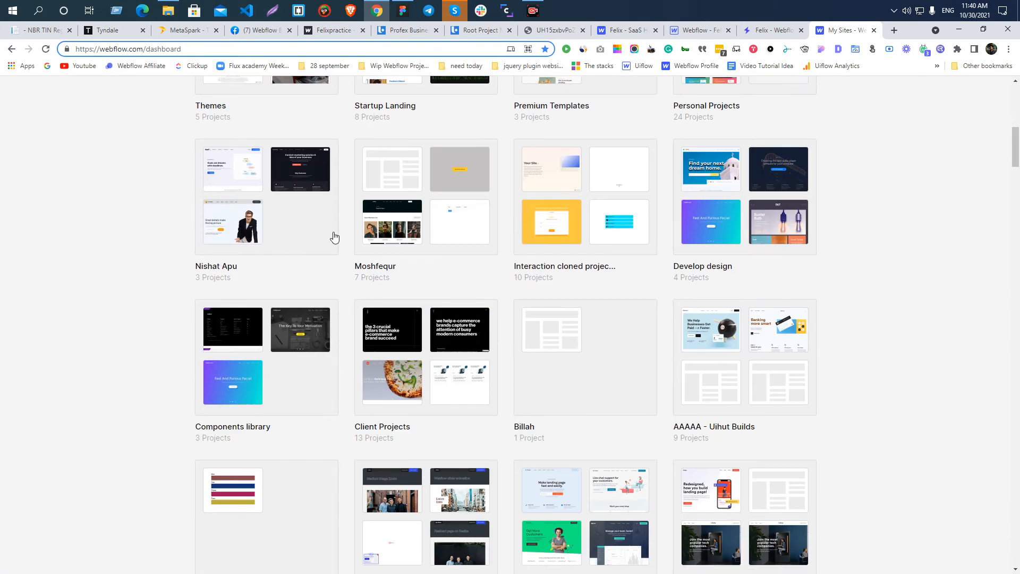
pyautogui.click(422, 209)
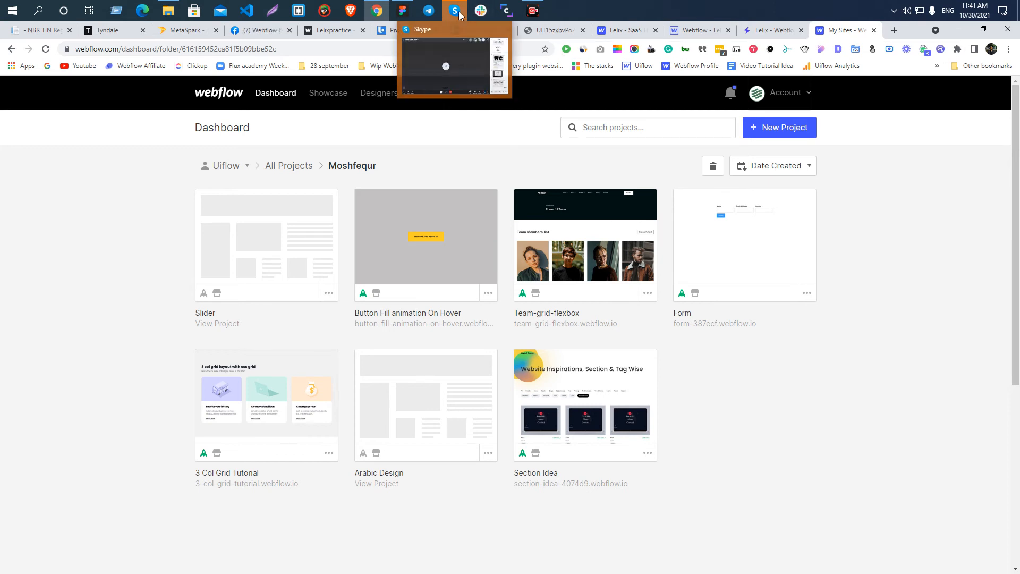
# Switch to Figma and select the whole file name Profex Business Consultant for copying.
pyautogui.click(402, 10)
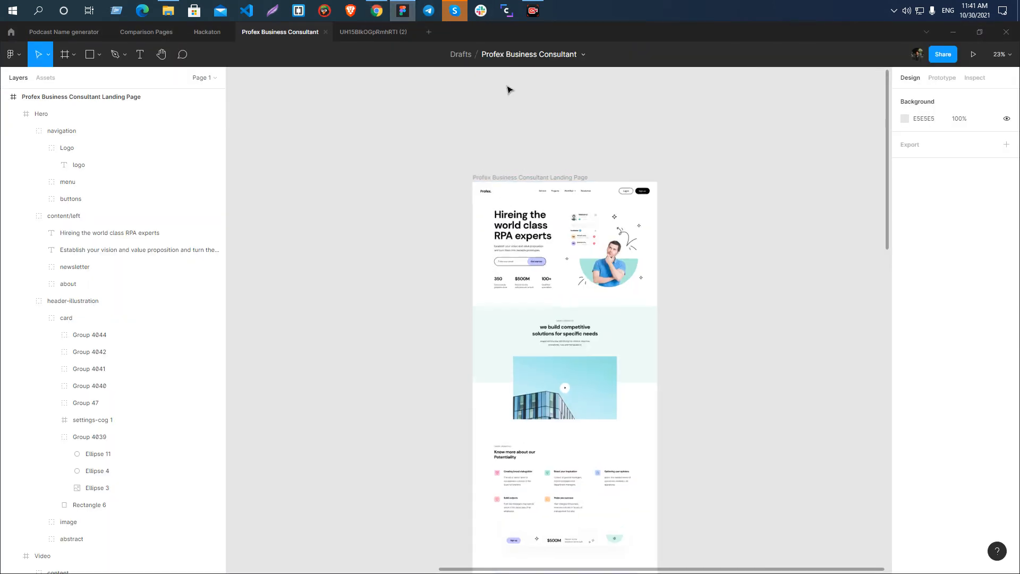
pyautogui.scroll(5, 508, 86)
pyautogui.scroll(2, 514, 111)
pyautogui.doubleClick(516, 55)
pyautogui.hotkey('ctrl', 'c')
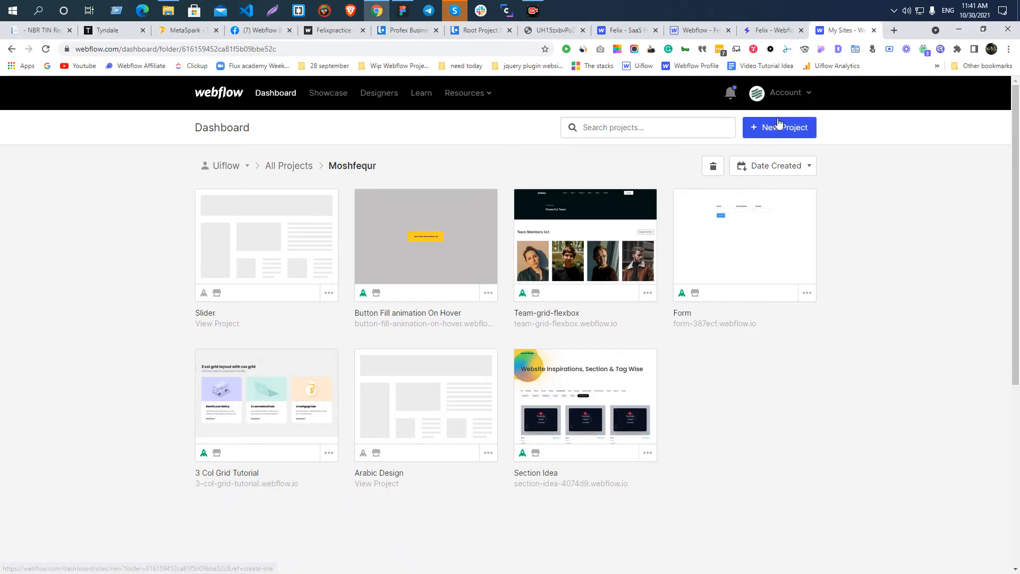
pyautogui.click(779, 126)
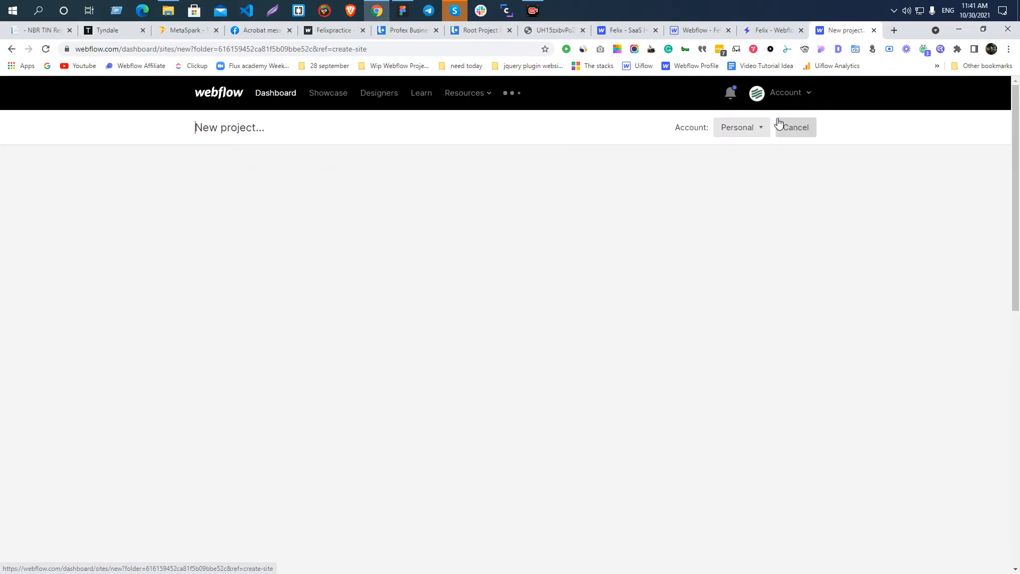
pyautogui.moveTo(239, 256)
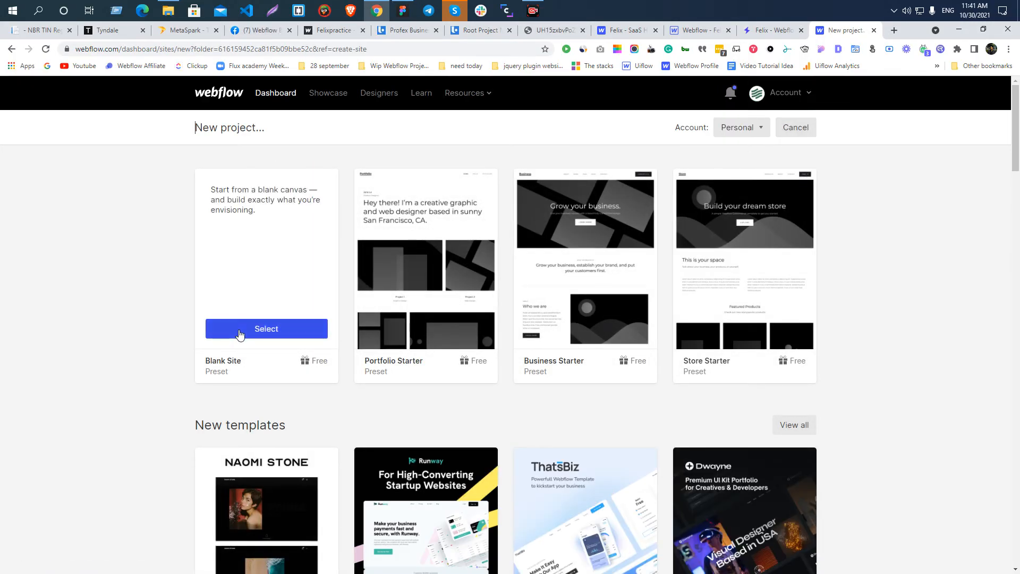
pyautogui.click(11, 49)
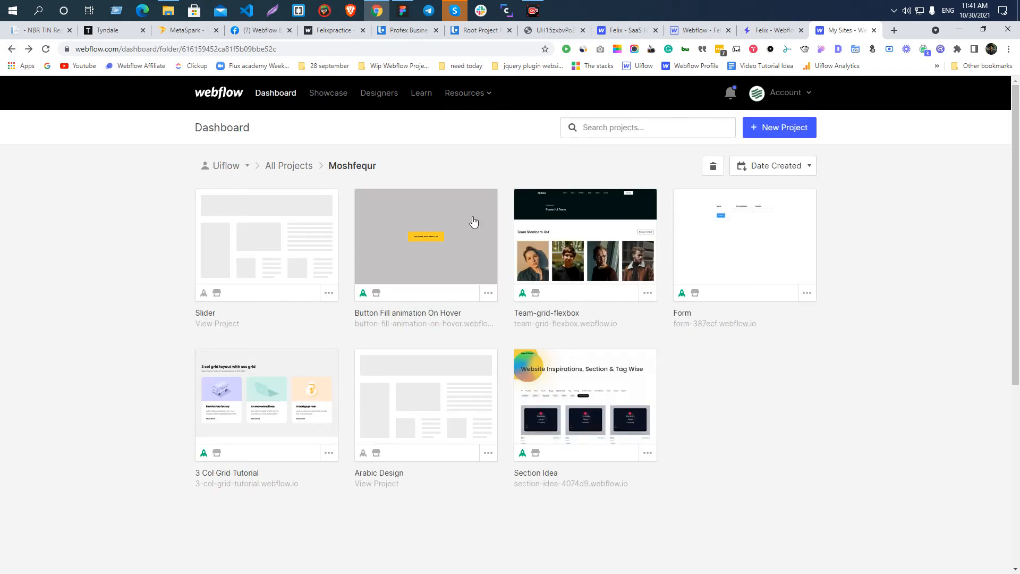
# Create a new folder under All Projects, and delete that empty folder again.
pyautogui.click(285, 166)
pyautogui.scroll(-1, 104, 308)
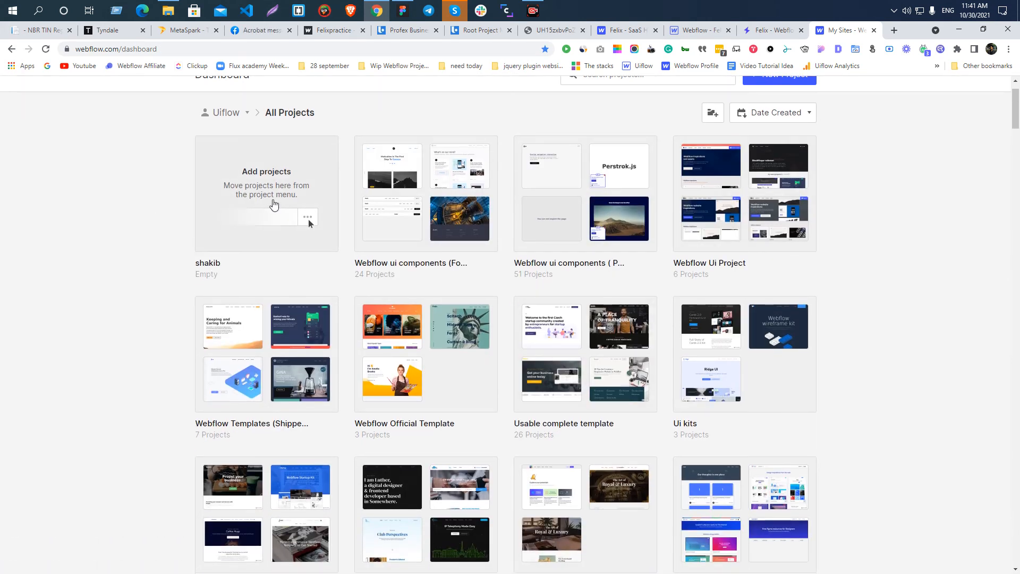
pyautogui.scroll(-4, 478, 208)
pyautogui.scroll(5, 257, 353)
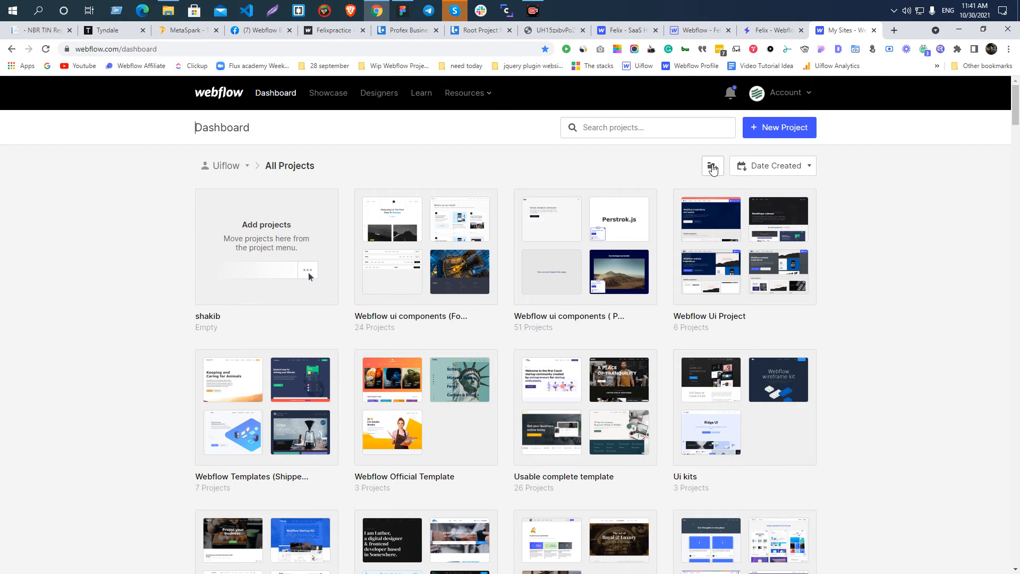
pyautogui.click(713, 167)
pyautogui.click(519, 249)
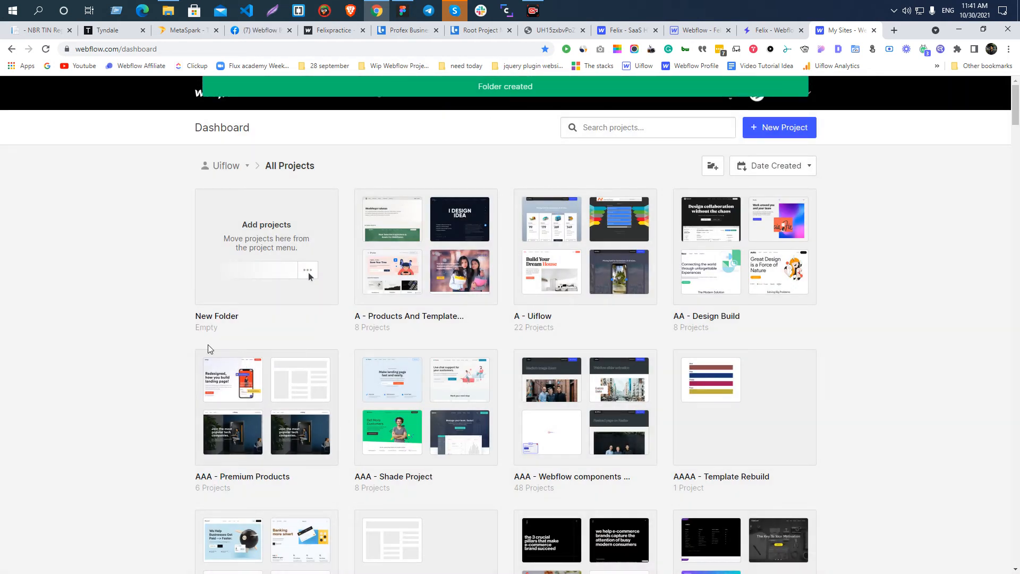
pyautogui.click(260, 248)
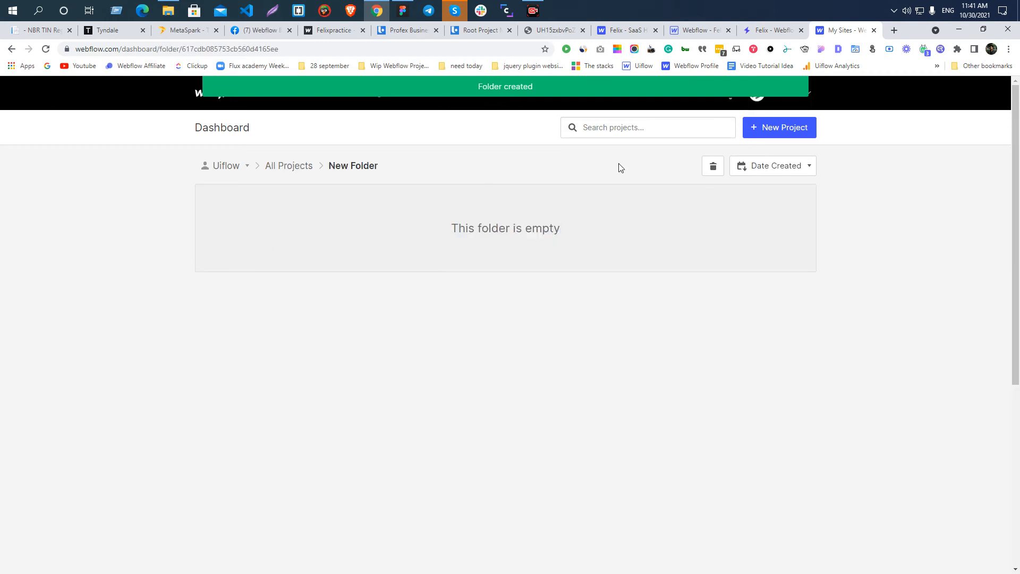
pyautogui.click(713, 168)
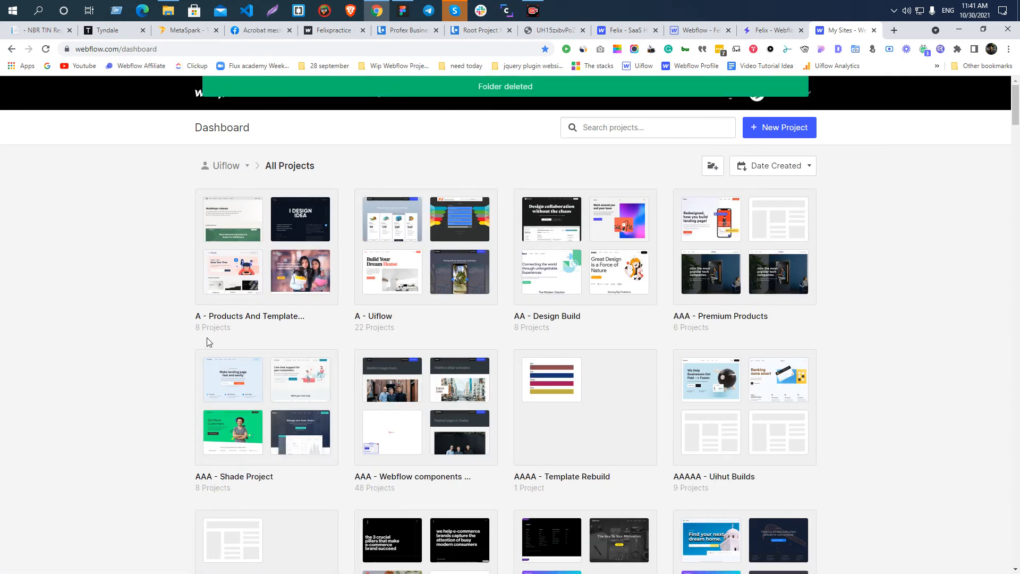
# Reopen the folder containing the Slider and Form projects and start a new project.
pyautogui.scroll(-8, 207, 342)
pyautogui.click(427, 318)
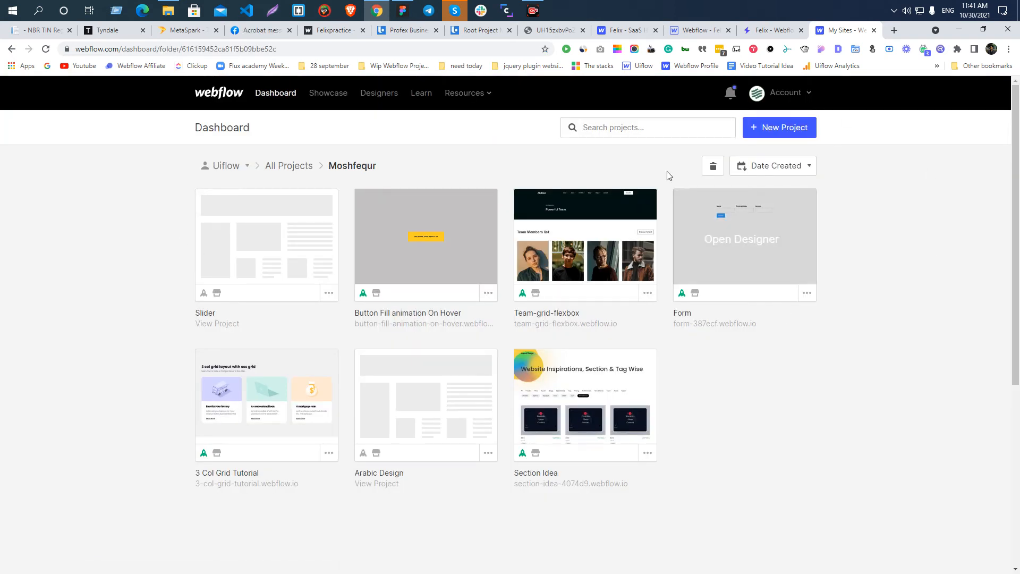
pyautogui.click(781, 132)
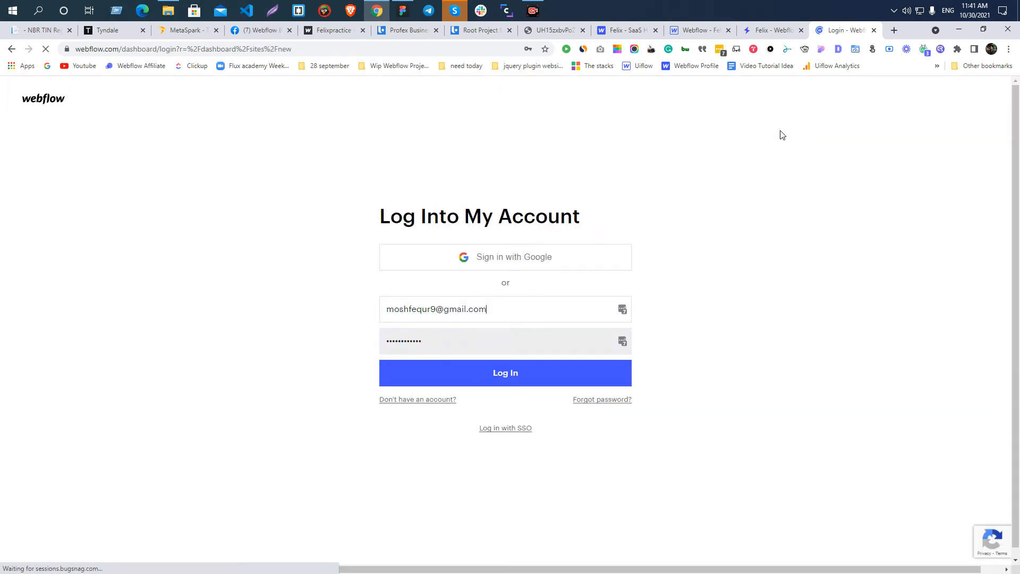
# Log in to Webflow again, filling the e-mail and password from the LastPass entry, to reach the new project page.
pyautogui.click(468, 372)
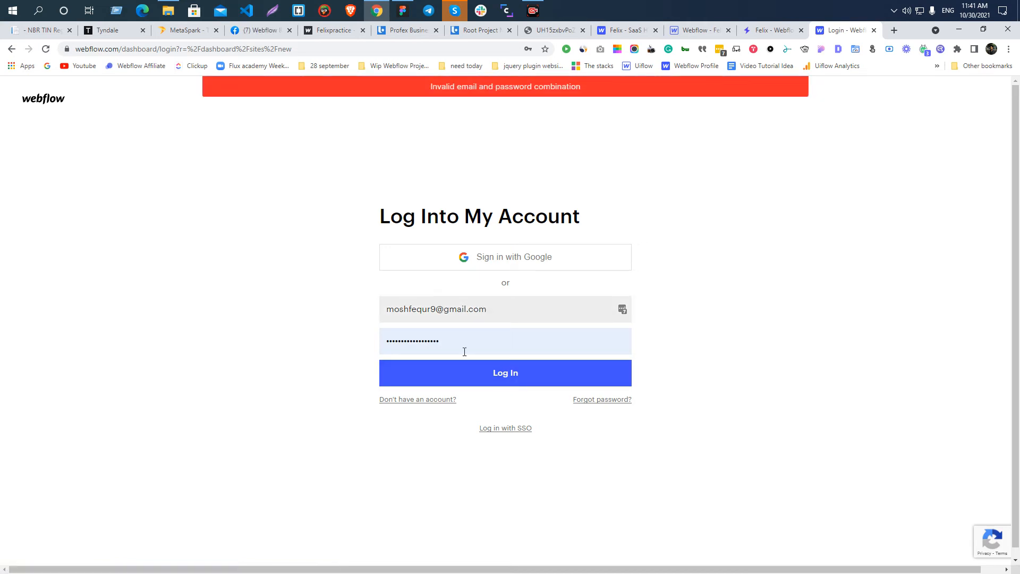
pyautogui.click(622, 310)
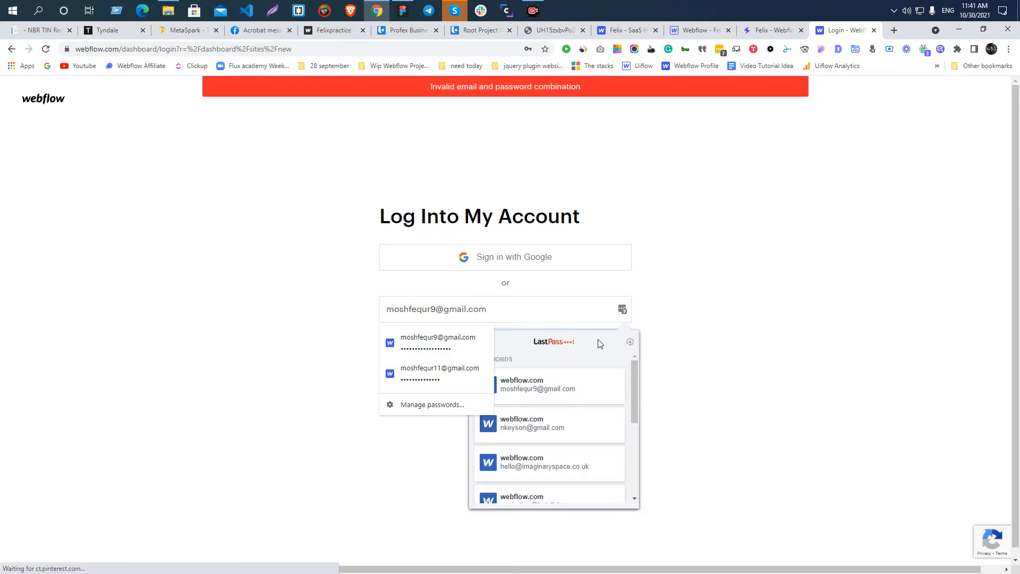
pyautogui.click(511, 437)
pyautogui.click(513, 373)
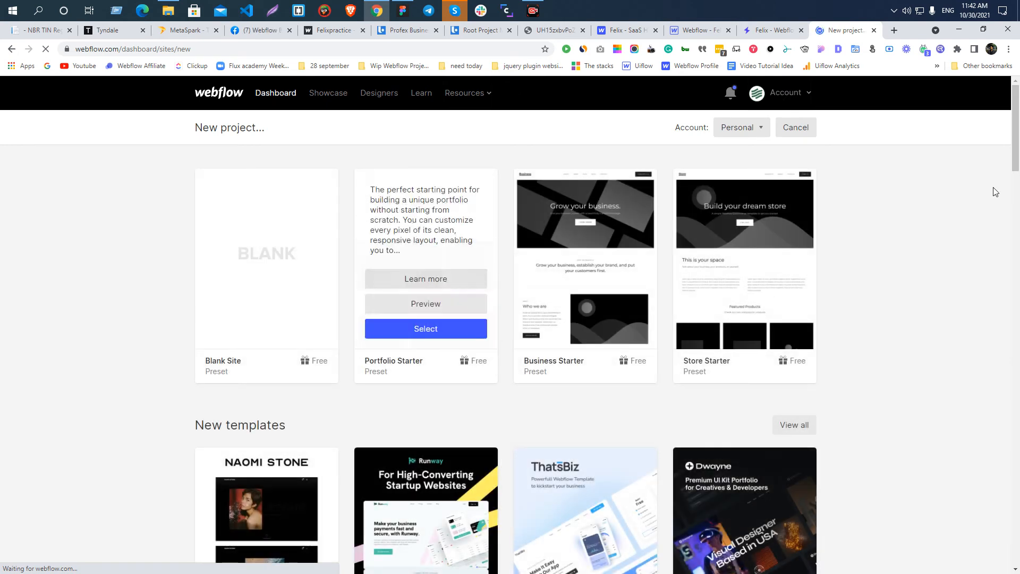
# Return to the Webflow dashboard, open the folder containing the Slider and Form projects, and start a new project there.
pyautogui.click(270, 98)
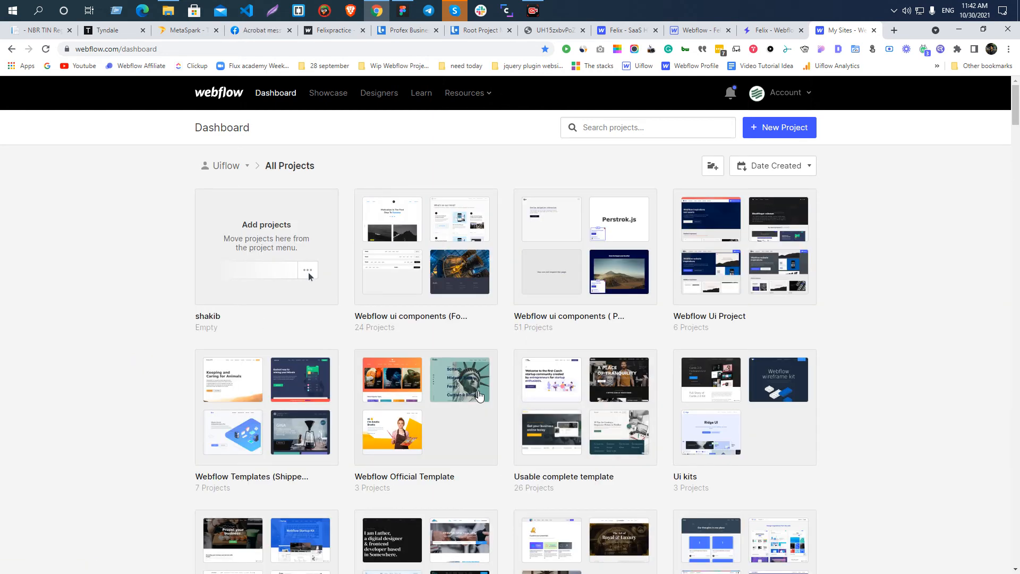
pyautogui.scroll(-7, 452, 396)
pyautogui.click(444, 396)
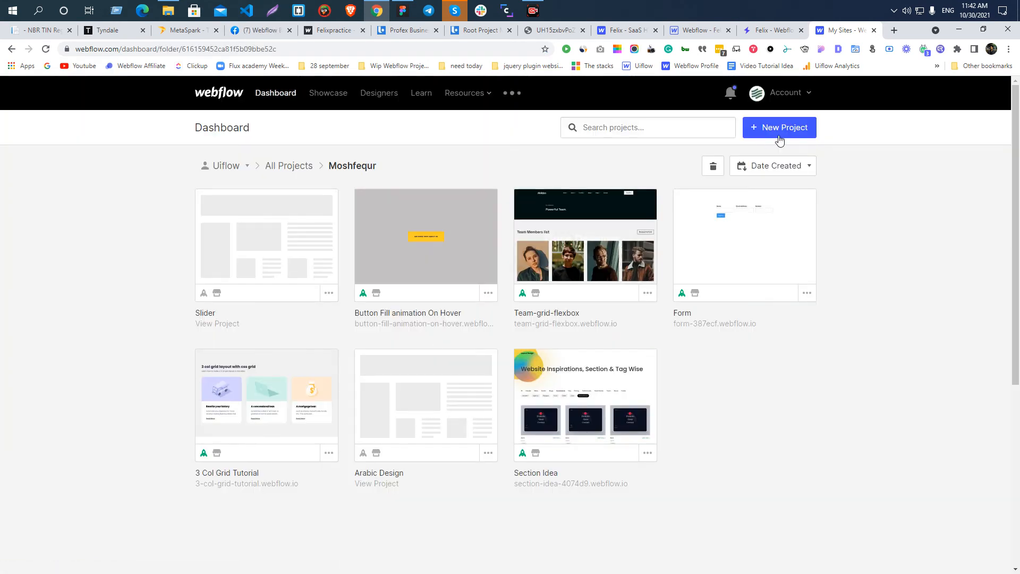
pyautogui.click(776, 127)
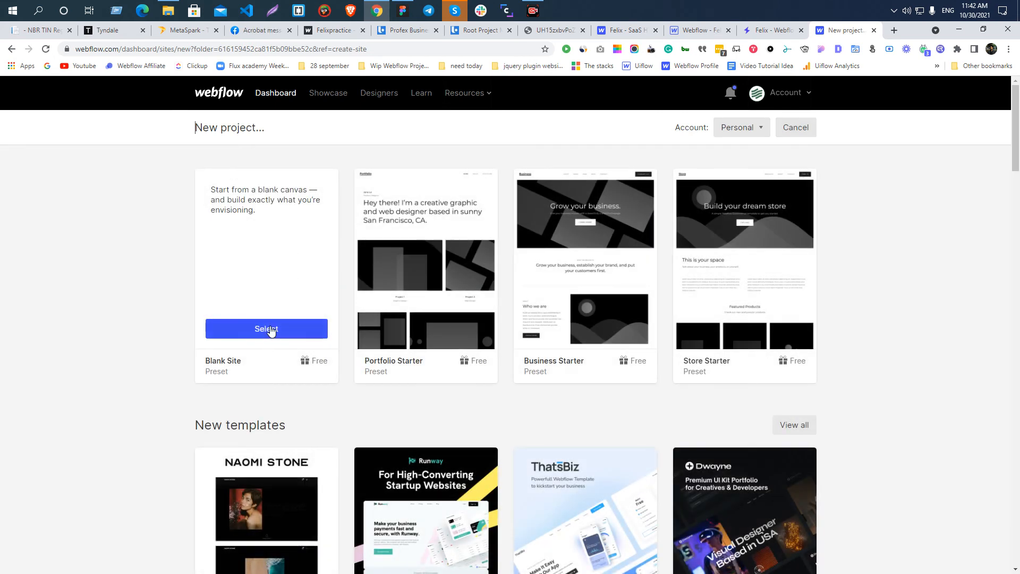
# Look through the starter presets and the new, free and ecommerce templates offered for the project.
pyautogui.click(266, 328)
pyautogui.click(655, 156)
pyautogui.moveTo(366, 300)
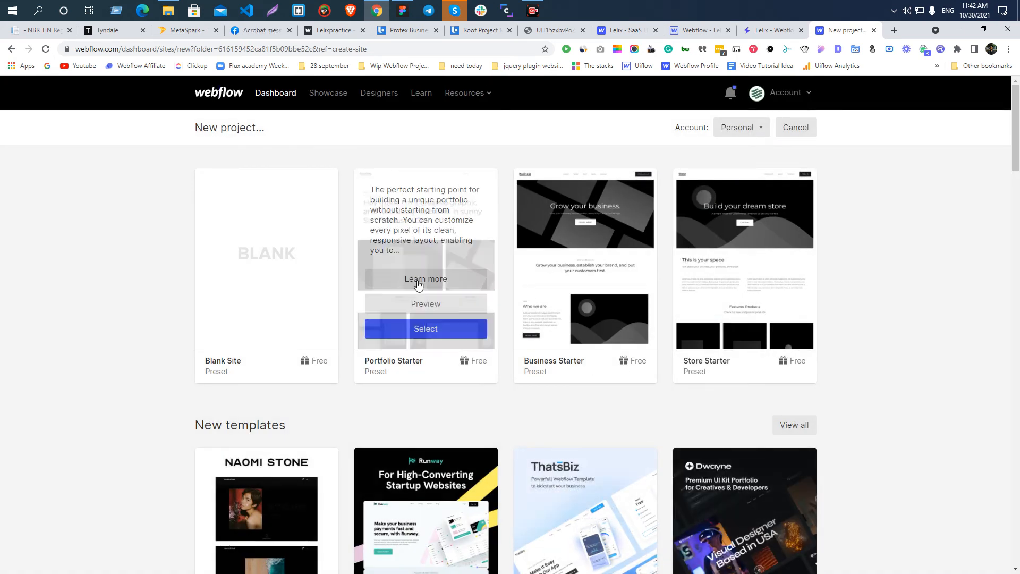
pyautogui.moveTo(240, 333)
pyautogui.scroll(-3, 240, 333)
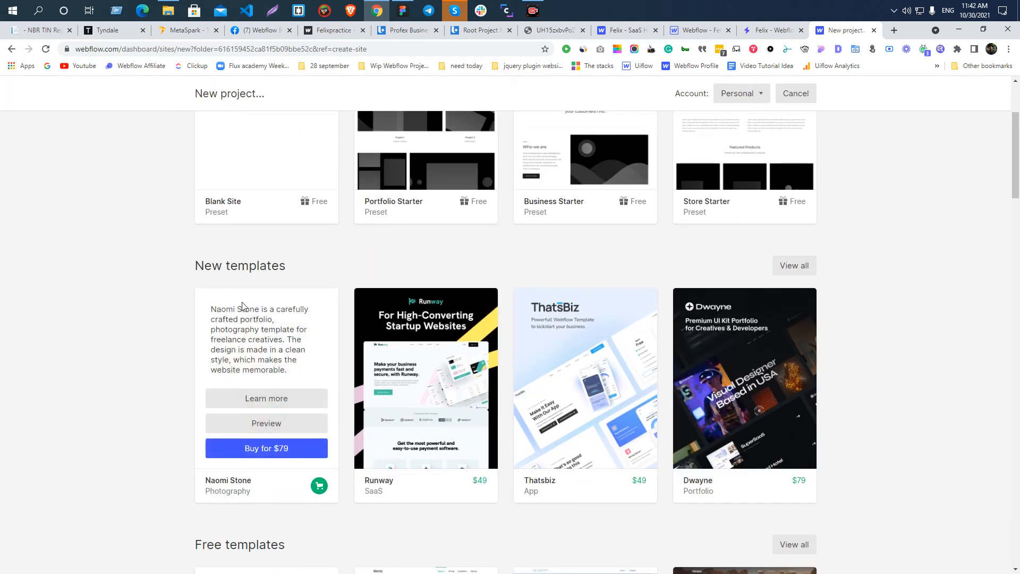
pyautogui.scroll(-4, 265, 420)
pyautogui.scroll(-5, 266, 423)
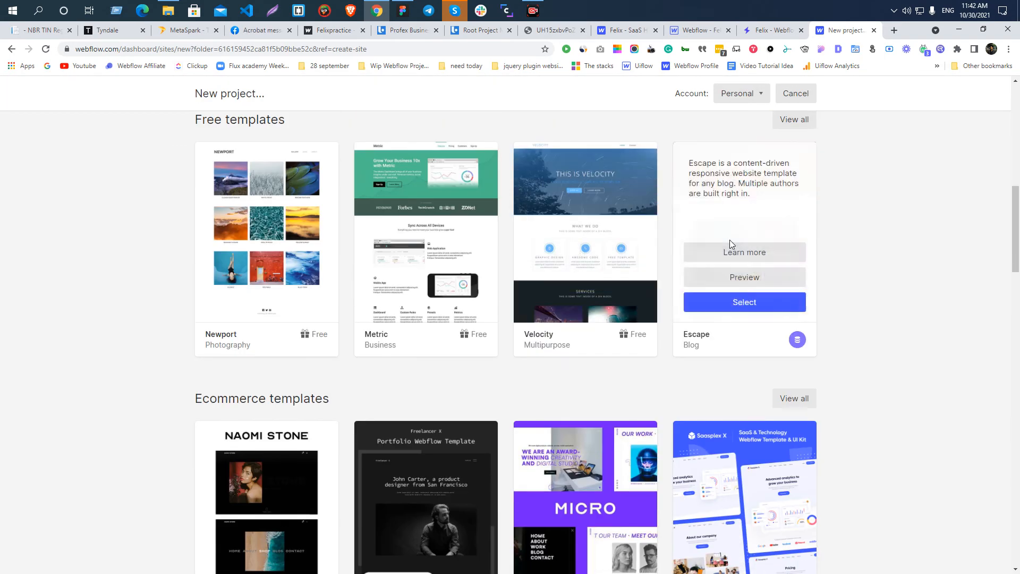
pyautogui.scroll(12, 364, 385)
# Create a blank site named Profex Business Consultant Landing, and close the Facebook messages browser tab.
pyautogui.click(261, 330)
pyautogui.hotkey('ctrl', 'v')
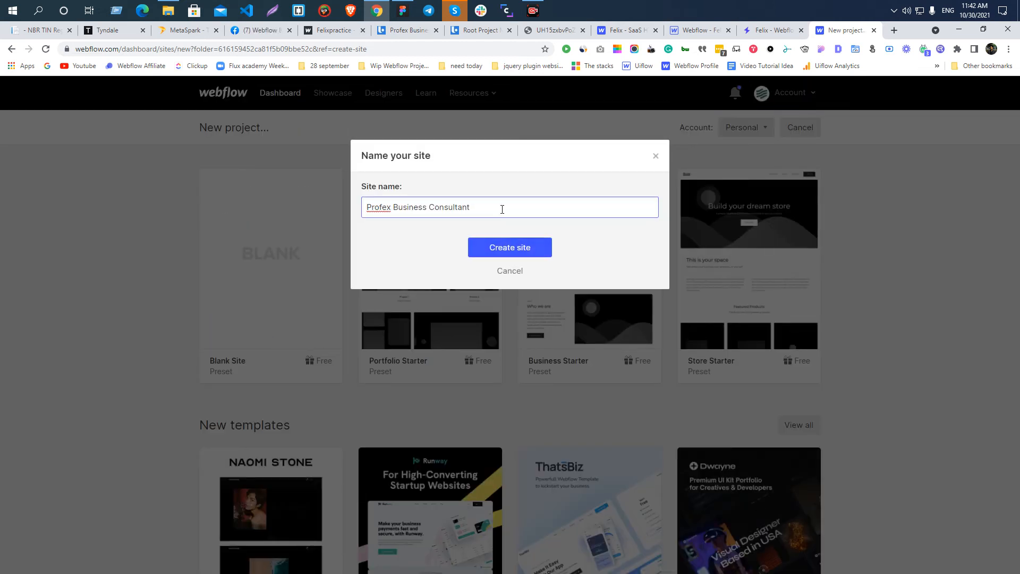
pyautogui.write('Landing')
pyautogui.press('Return')
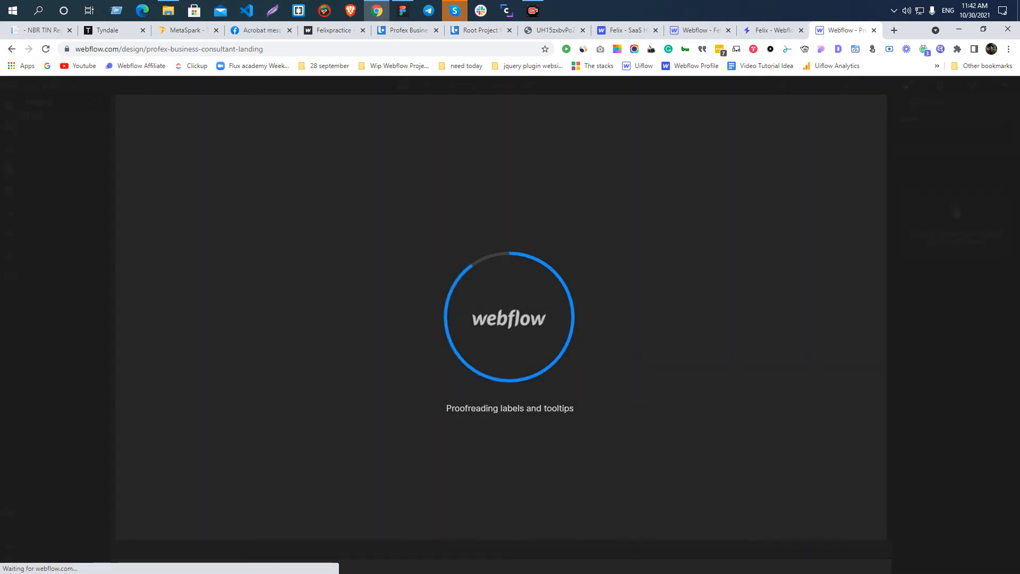
pyautogui.click(289, 30)
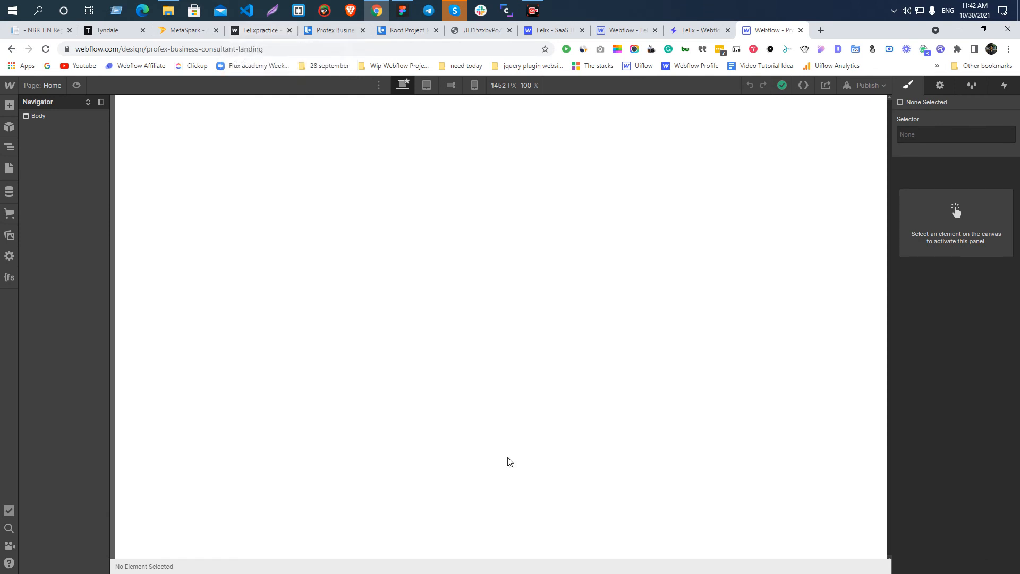
# Select the page body and check the new project's asset library.
pyautogui.click(311, 284)
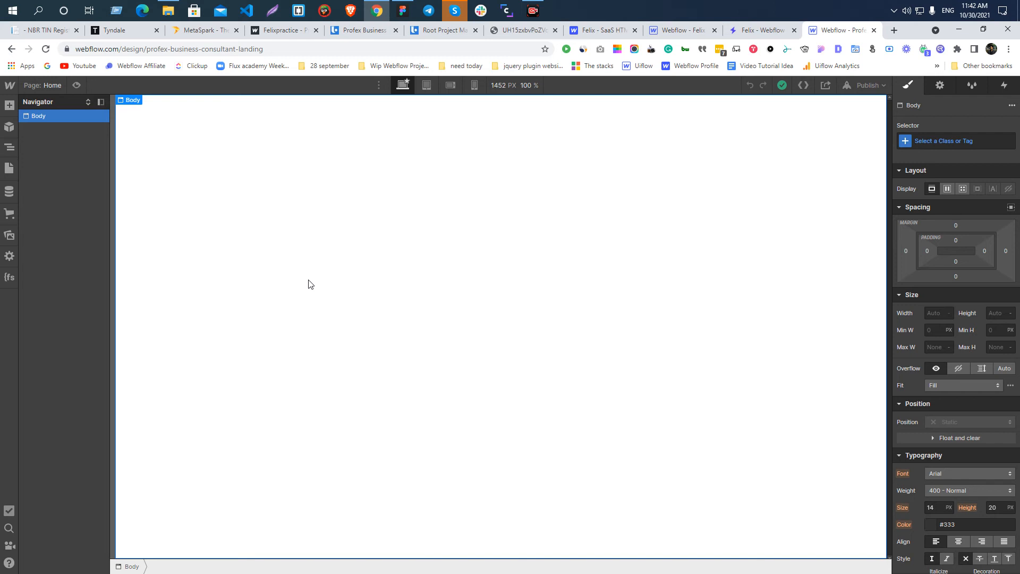
pyautogui.click(9, 235)
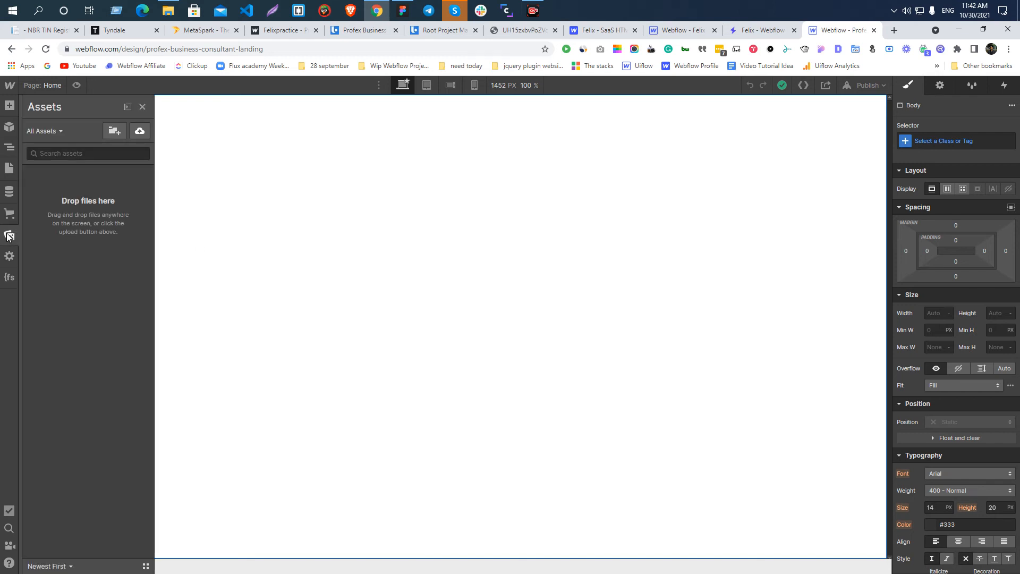
pyautogui.click(7, 236)
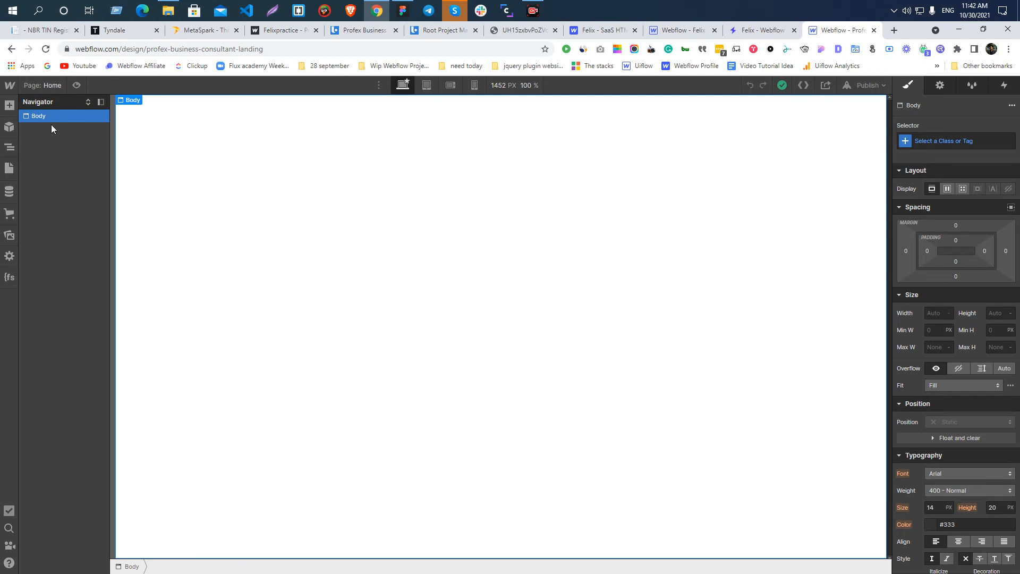
# Open the TinyPNG website in a new browser tab.
pyautogui.click(894, 30)
pyautogui.write('tinypng.com')
pyautogui.press('Return')
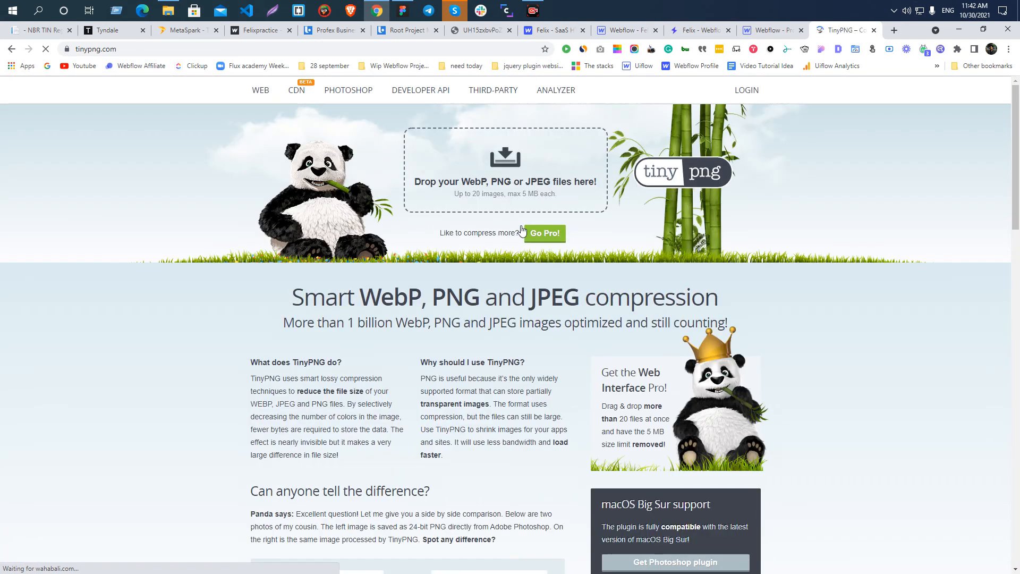
pyautogui.click(484, 187)
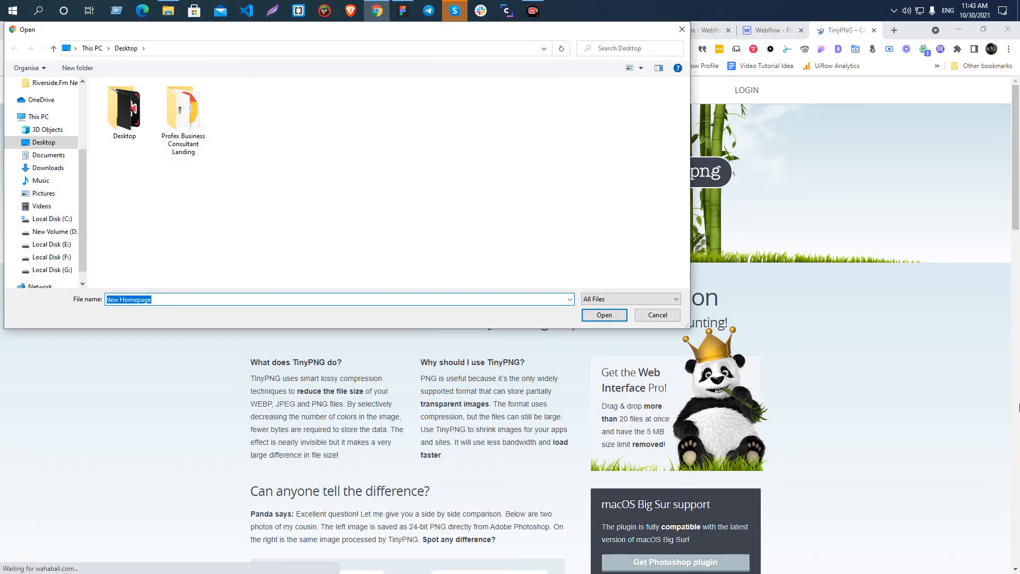
pyautogui.click(657, 314)
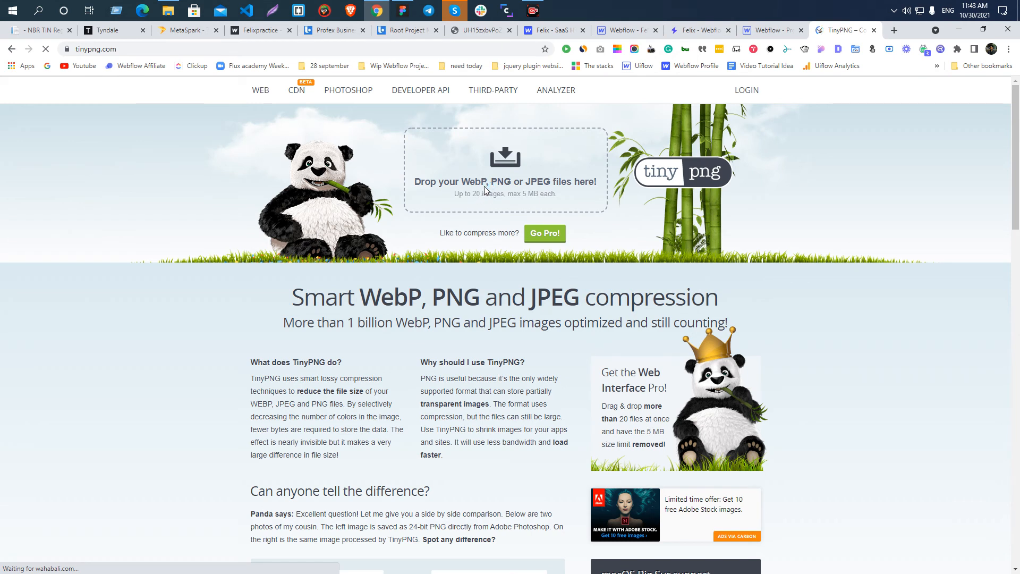
pyautogui.click(483, 186)
pyautogui.click(654, 313)
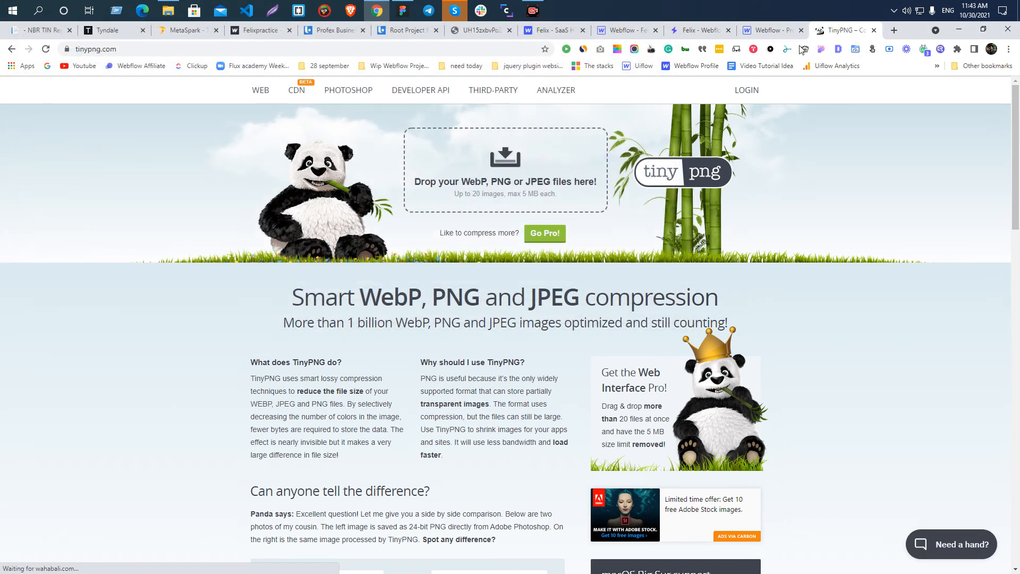
# Upload emoji, header-illustration, the three testimonial avatars and both video-pop-up-image files from the Profex Business Consultant Landing folder for compression.
pyautogui.click(500, 171)
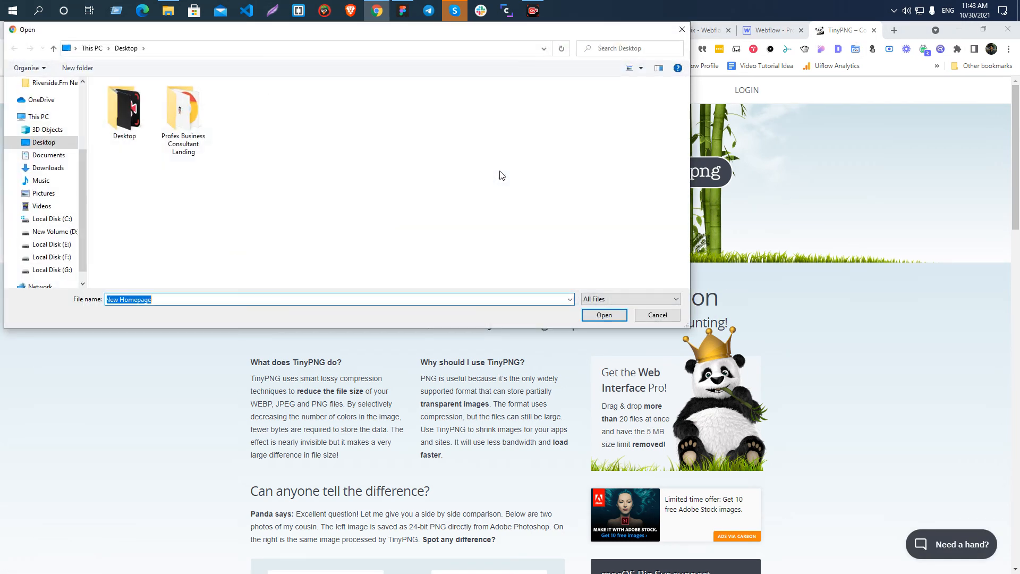
pyautogui.doubleClick(199, 146)
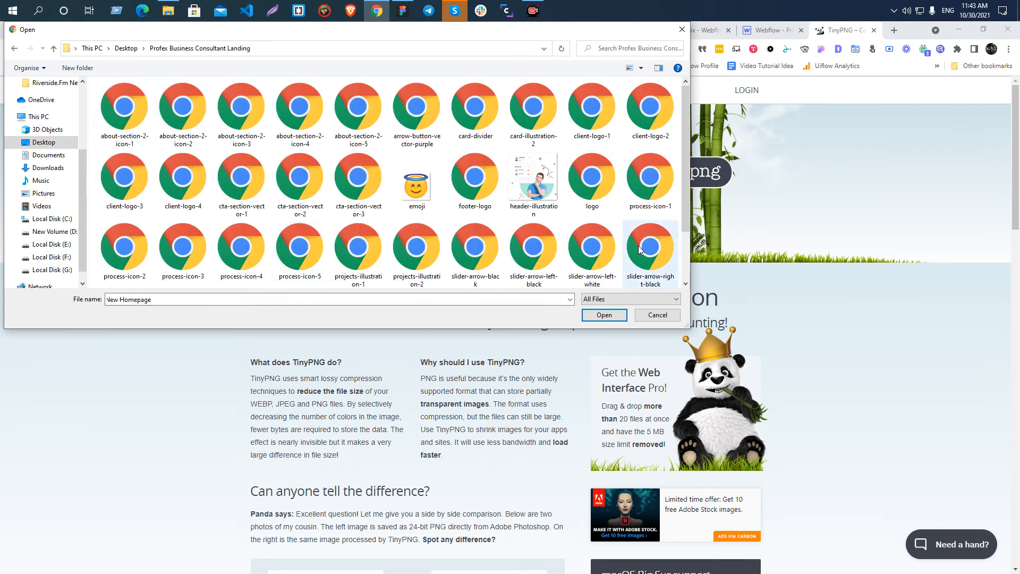
pyautogui.moveTo(688, 325); pyautogui.dragTo(936, 518)
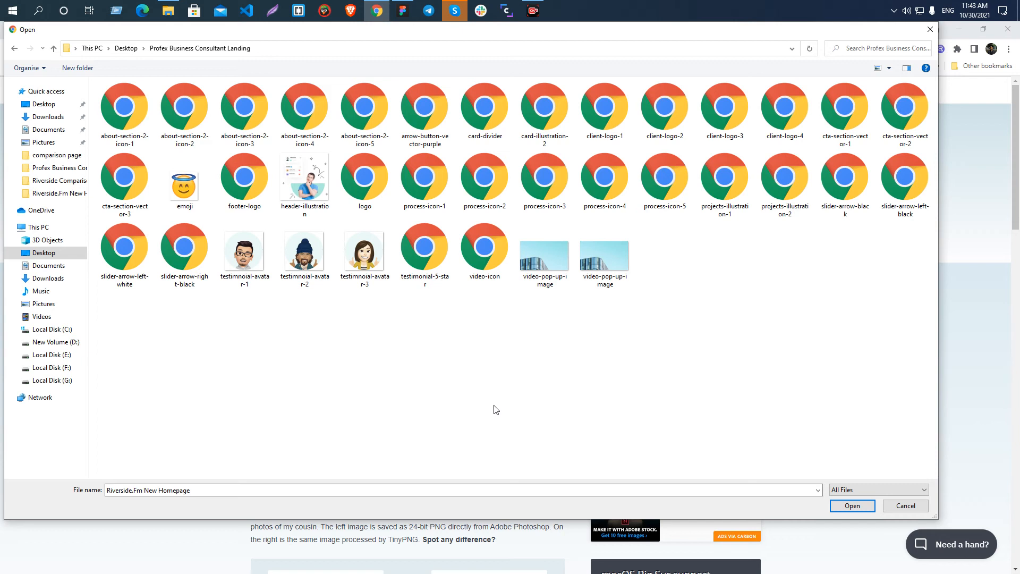
pyautogui.click(191, 187)
pyautogui.keyDown('ctrl'); pyautogui.click(318, 188); pyautogui.keyUp('ctrl')
pyautogui.keyDown('ctrl'); pyautogui.click(245, 254); pyautogui.keyUp('ctrl')
pyautogui.keyDown('ctrl'); pyautogui.click(304, 254); pyautogui.keyUp('ctrl')
pyautogui.keyDown('ctrl'); pyautogui.click(358, 256); pyautogui.keyUp('ctrl')
pyautogui.keyDown('ctrl'); pyautogui.click(544, 256); pyautogui.keyUp('ctrl')
pyautogui.keyDown('ctrl'); pyautogui.click(611, 256); pyautogui.keyUp('ctrl')
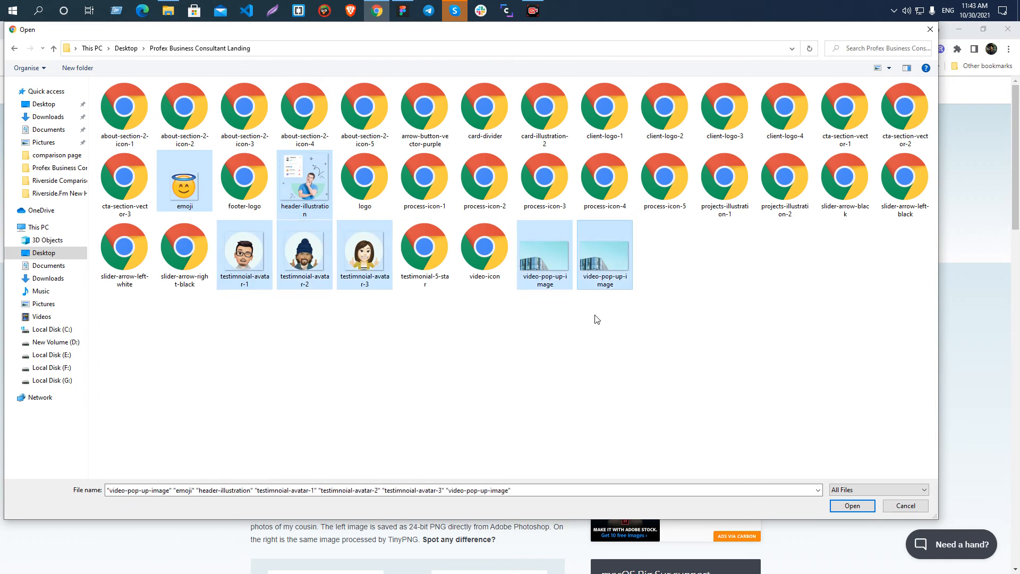
pyautogui.click(844, 511)
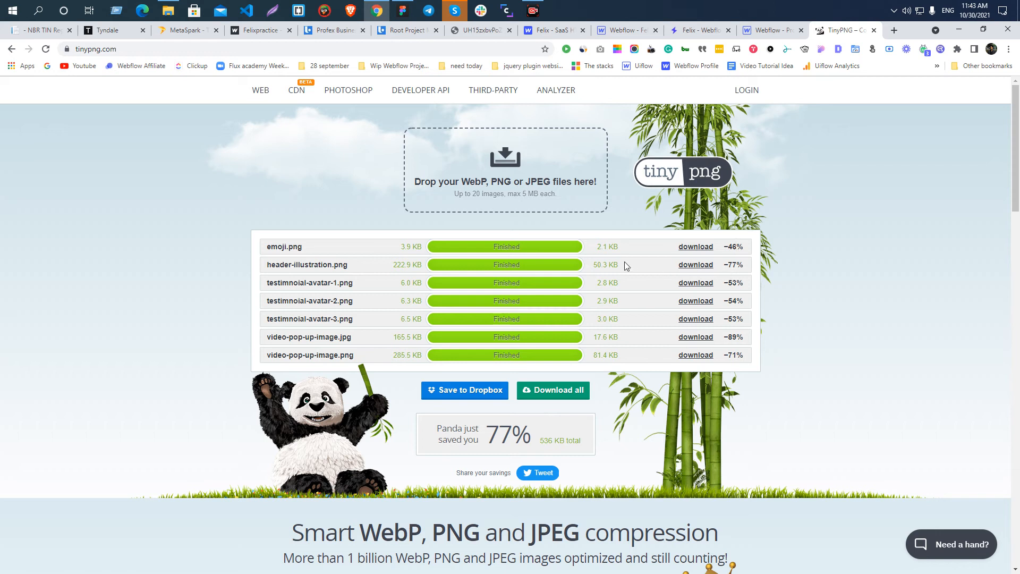
# Compare the original and compressed sizes of header-illustration.png, and check the savings on both video-pop-up-image files.
pyautogui.moveTo(291, 265); pyautogui.dragTo(418, 266)
pyautogui.click(342, 267)
pyautogui.click(418, 268)
pyautogui.moveTo(593, 266); pyautogui.dragTo(616, 265)
pyautogui.click(614, 265)
pyautogui.click(615, 265)
pyautogui.moveTo(727, 265); pyautogui.dragTo(747, 265)
pyautogui.click(747, 265)
pyautogui.moveTo(729, 336); pyautogui.dragTo(755, 340)
pyautogui.click(734, 357)
# Download all compressed images as a zip archive and extract it in the Downloads folder.
pyautogui.click(551, 391)
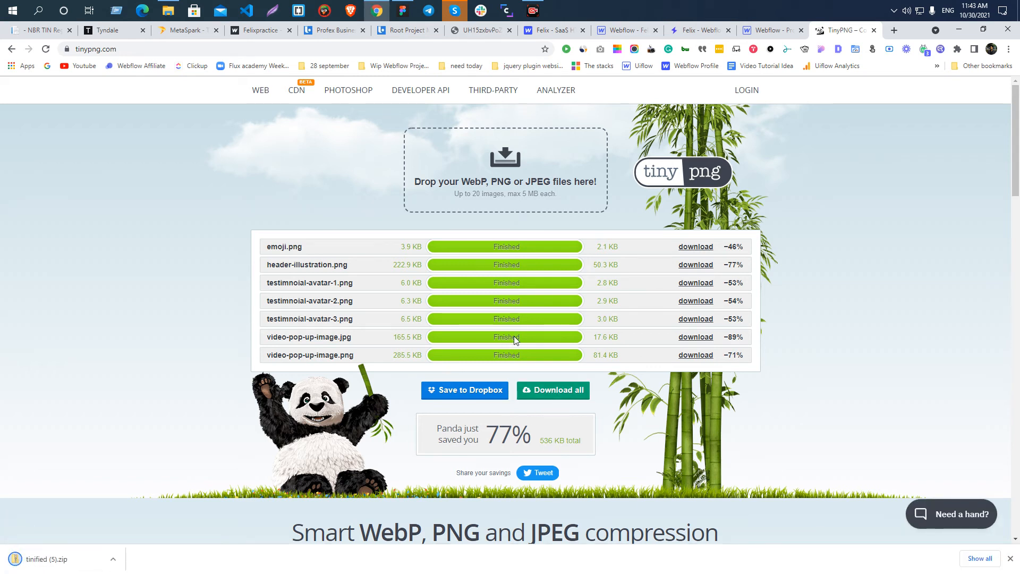
pyautogui.click(112, 559)
pyautogui.click(144, 522)
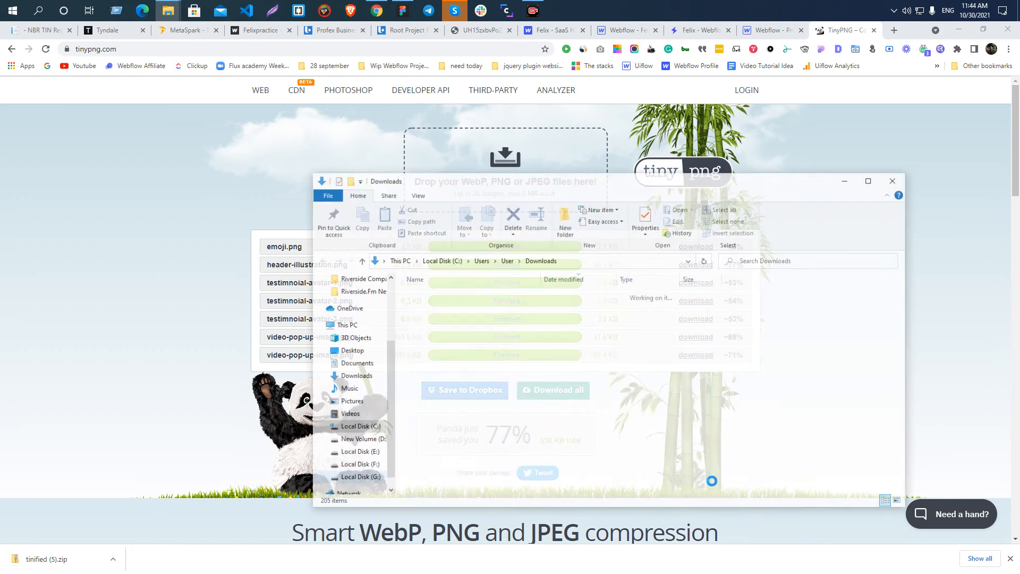
pyautogui.rightClick(460, 312)
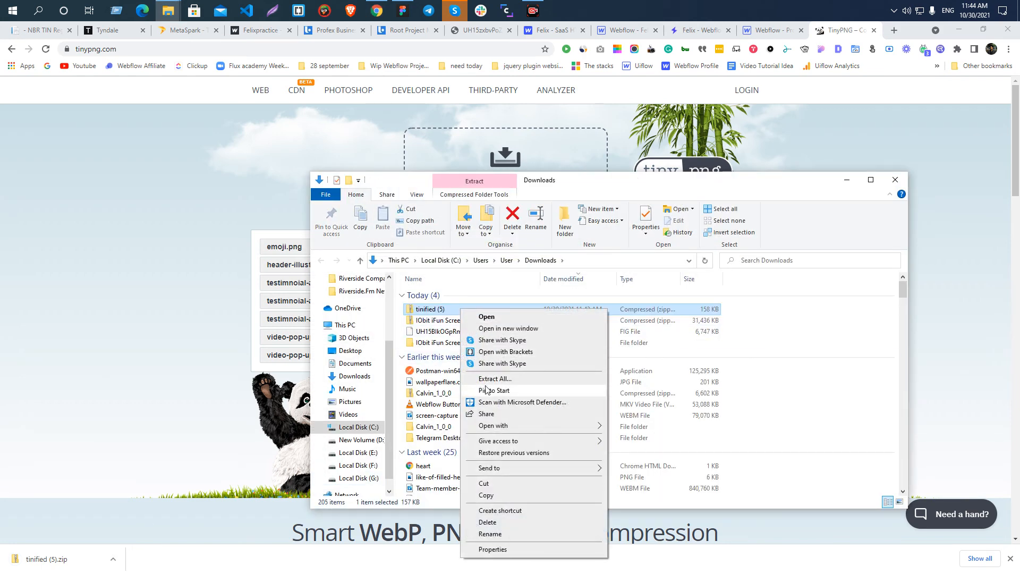
pyautogui.click(488, 367)
pyautogui.click(602, 404)
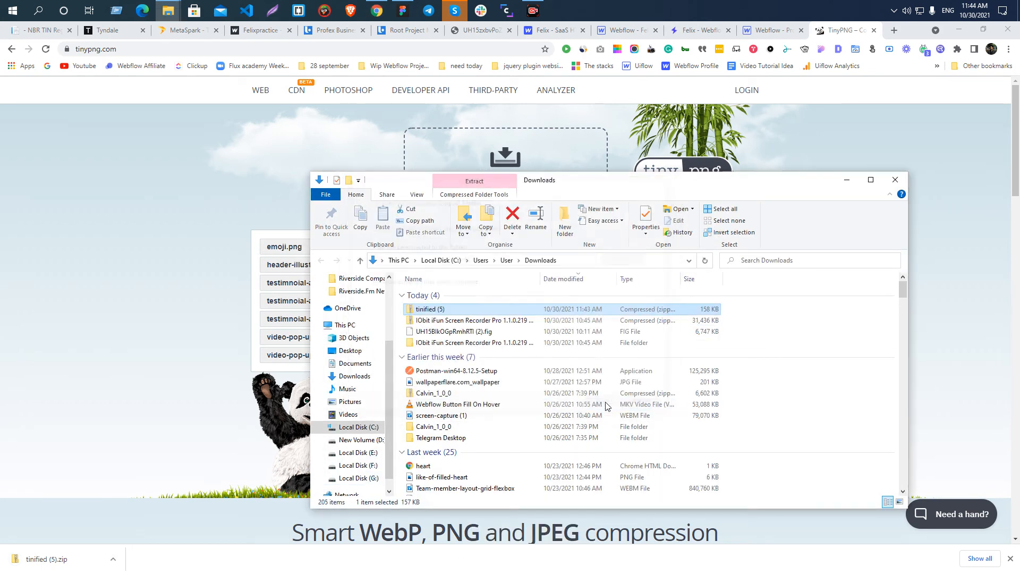
# Copy all extracted images into the Profex Business Consultant Landing folder on the Desktop, replacing the existing files.
pyautogui.hotkey('ctrl', 'a')
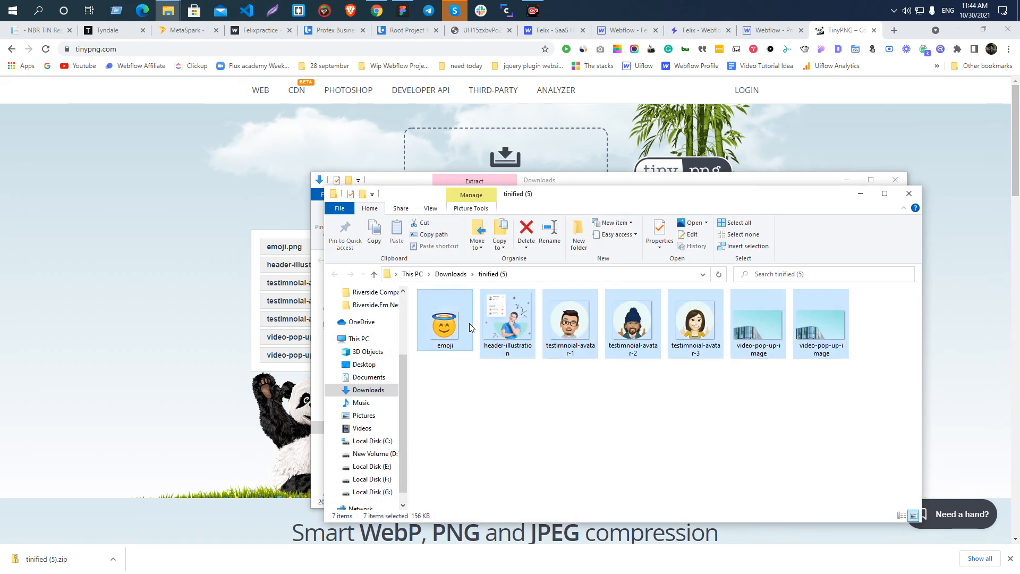
pyautogui.click(909, 194)
pyautogui.click(897, 181)
pyautogui.moveTo(168, 10)
pyautogui.click(170, 61)
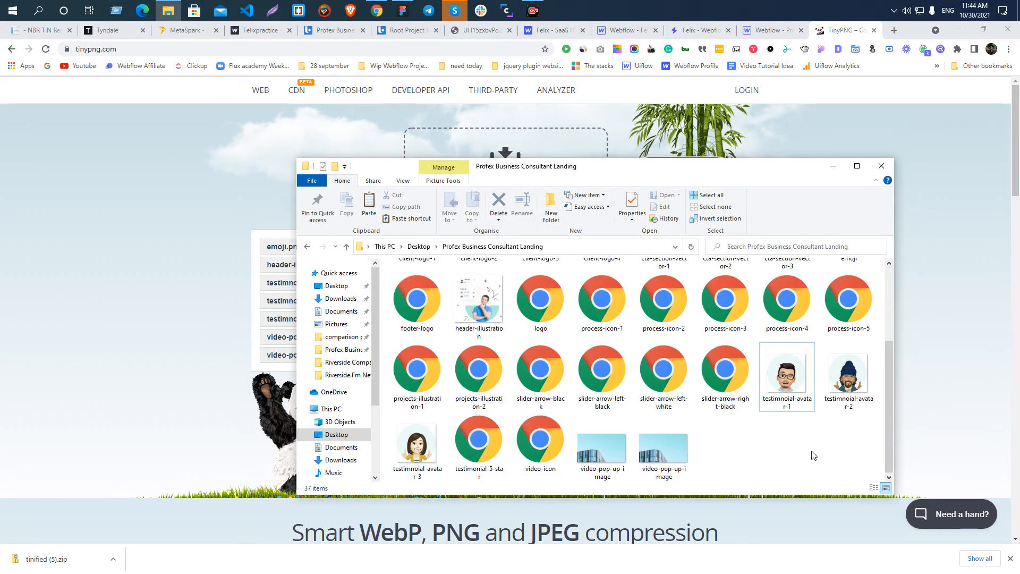
pyautogui.hotkey('ctrl', 'v')
pyautogui.click(426, 226)
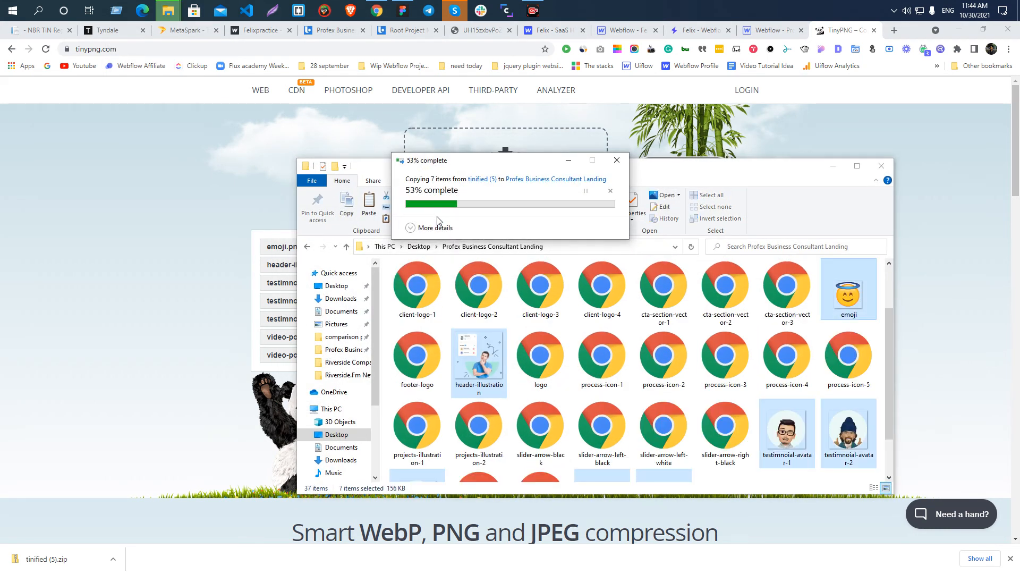
pyautogui.click(833, 166)
# Close TinyPNG, return to the Webflow project and upload every file in the Profex Business Consultant Landing folder to its assets.
pyautogui.click(874, 30)
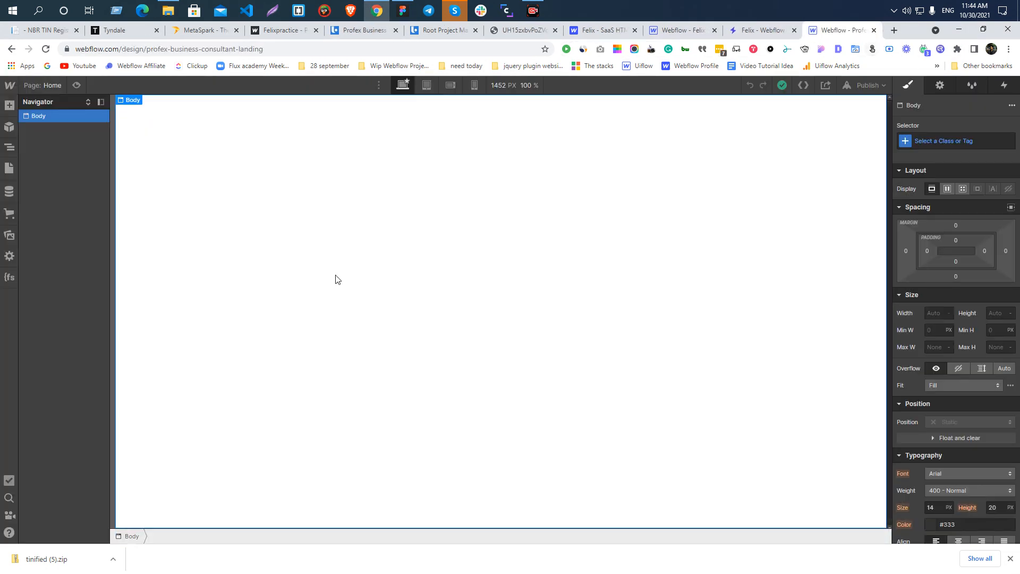
pyautogui.click(1010, 558)
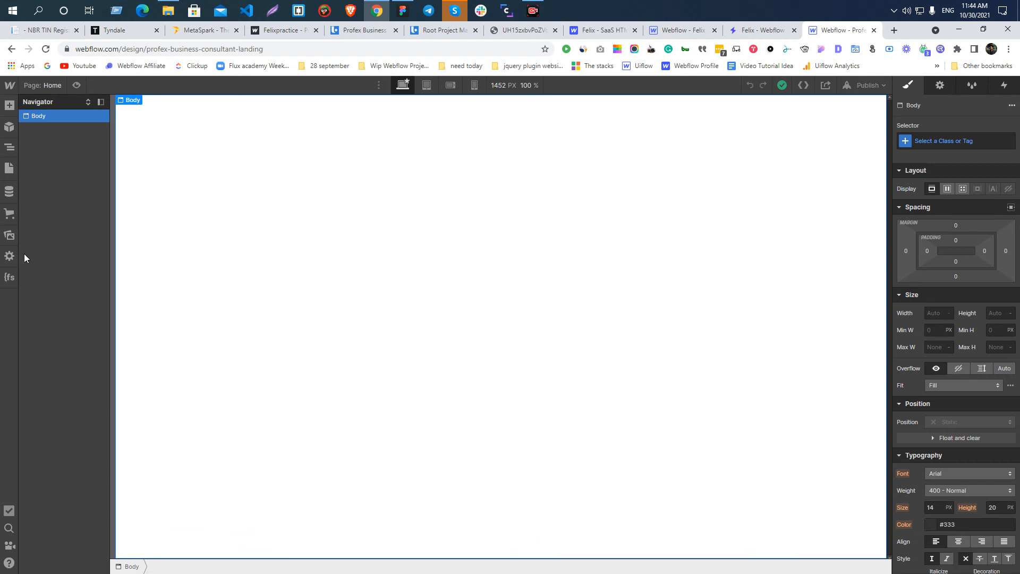
pyautogui.click(9, 235)
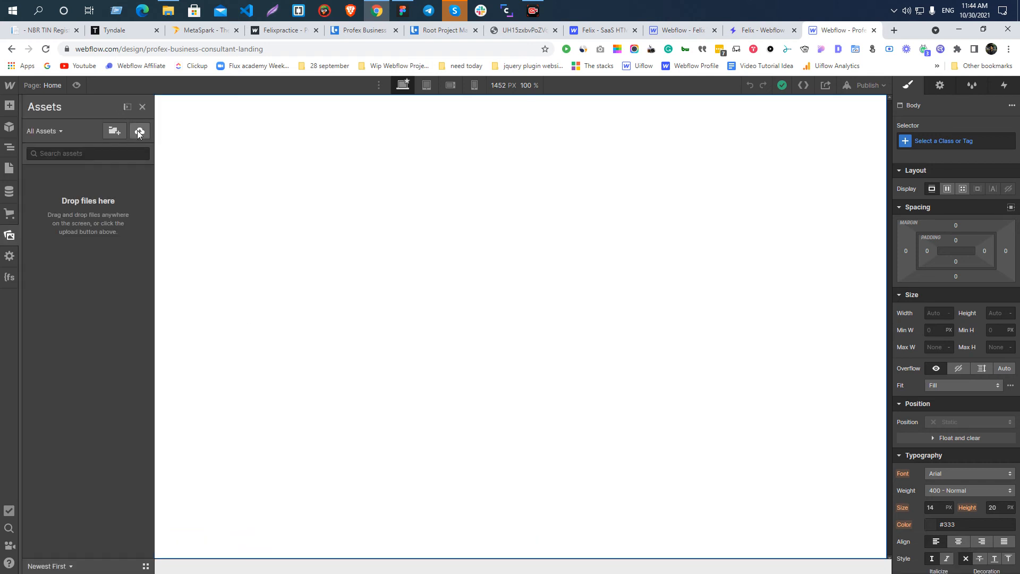
pyautogui.click(11, 237)
pyautogui.click(13, 239)
pyautogui.click(140, 130)
pyautogui.click(181, 109)
pyautogui.hotkey('ctrl', 'a')
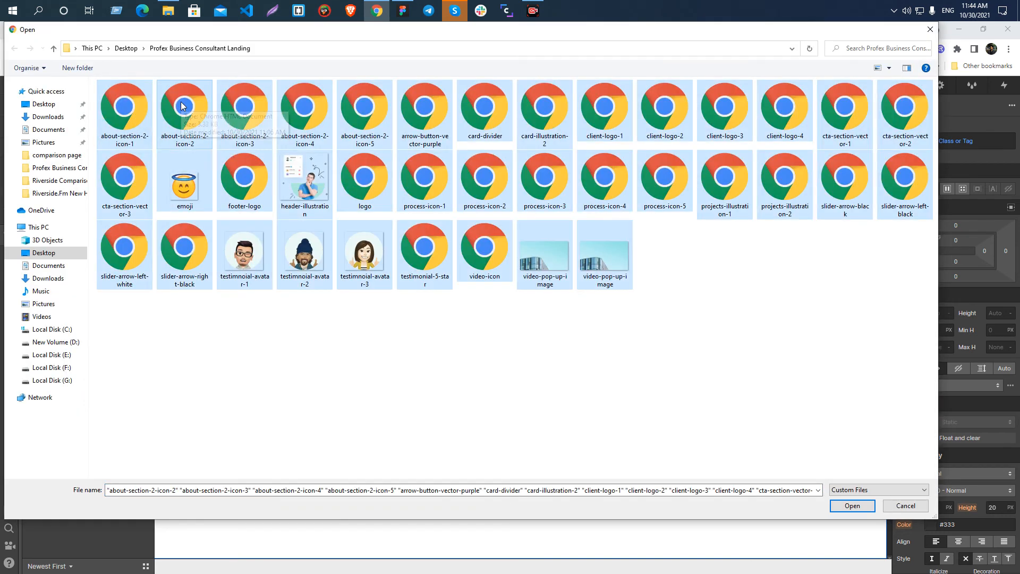
pyautogui.click(861, 505)
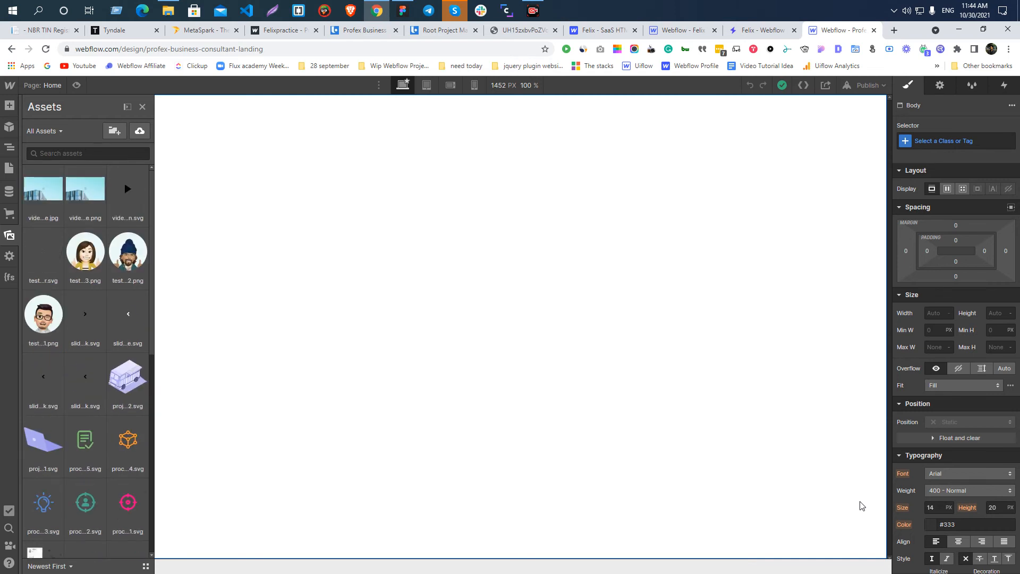
# Open the Unsplash website in a new browser tab and browse its photos.
pyautogui.click(894, 34)
pyautogui.write('unsplash.com')
pyautogui.press('Return')
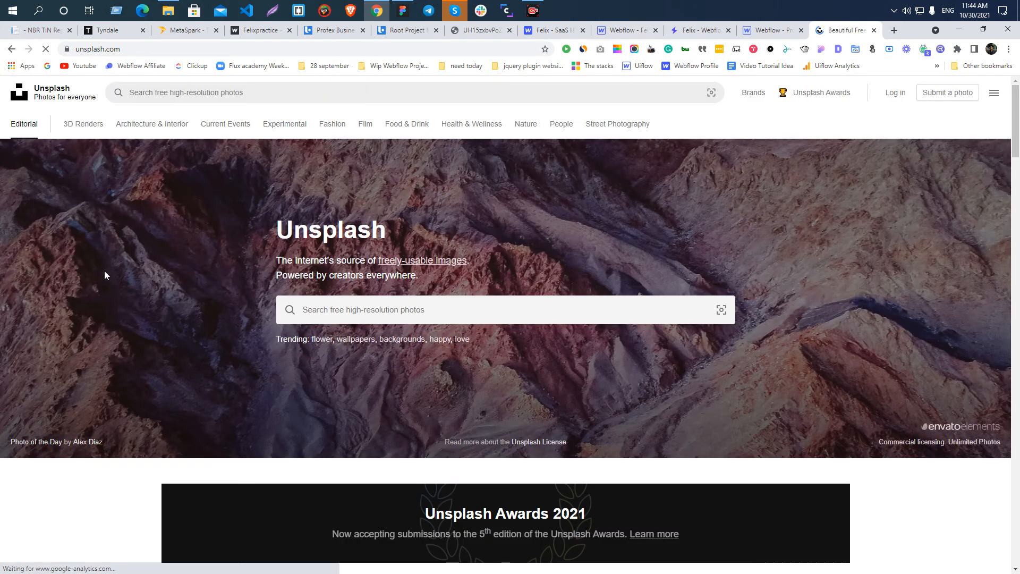
pyautogui.scroll(-10, 209, 276)
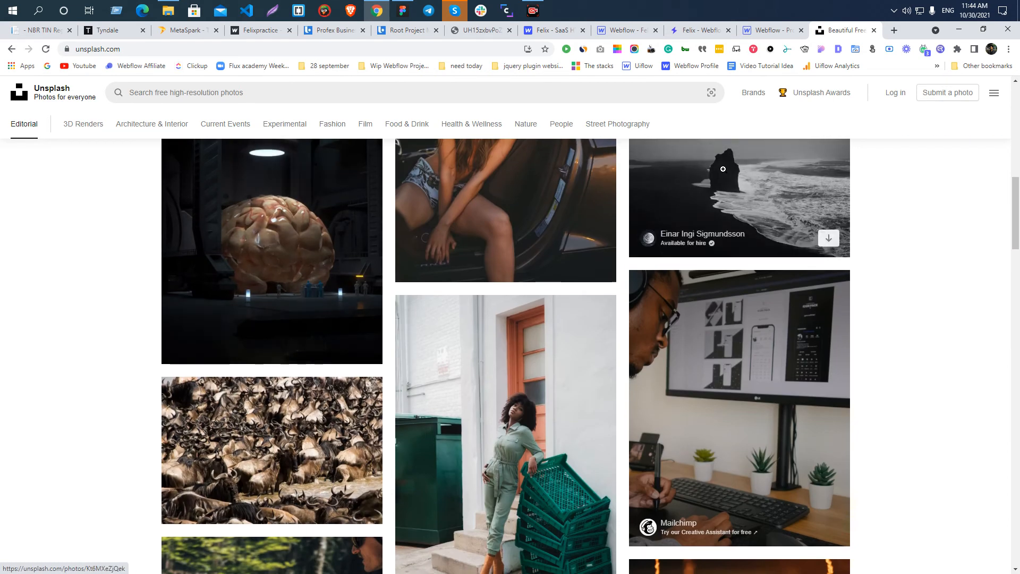
# Download the black-and-white seashore rock photo and show the file in its Downloads folder.
pyautogui.click(724, 175)
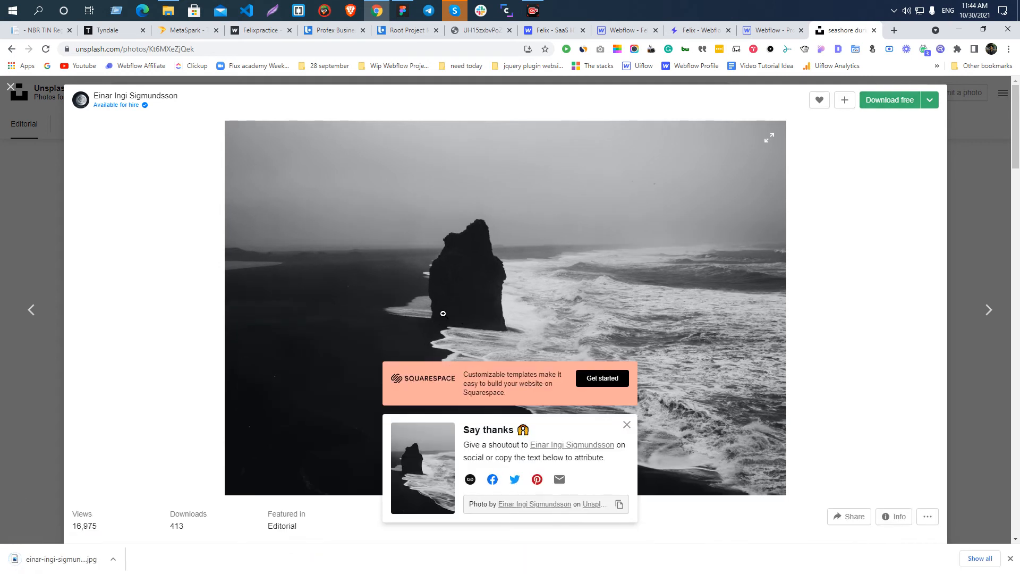
pyautogui.click(113, 559)
pyautogui.click(142, 522)
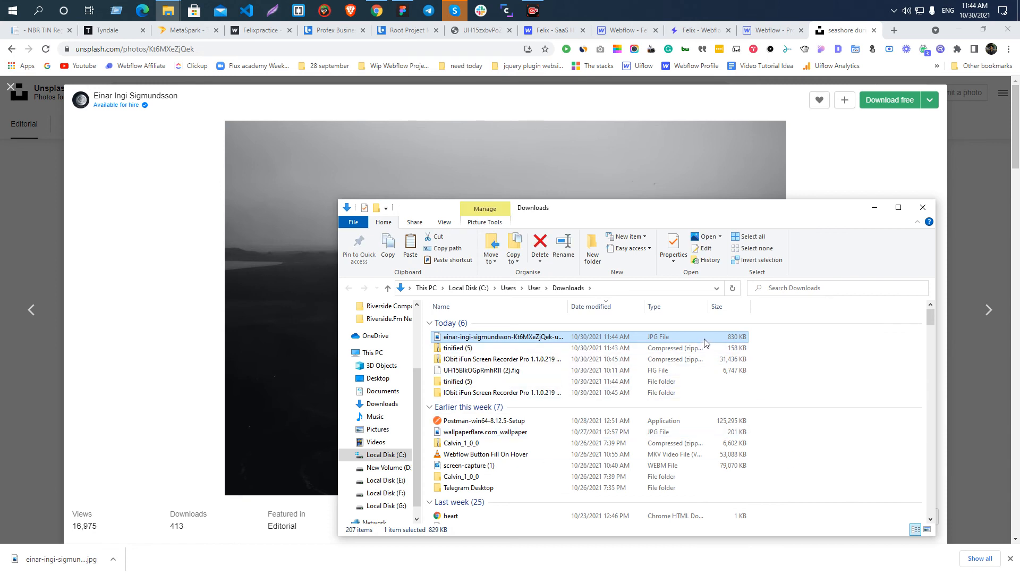
# Switch to the Profex Webflow project and upload the downloaded seashore JPG to its assets.
pyautogui.click(769, 30)
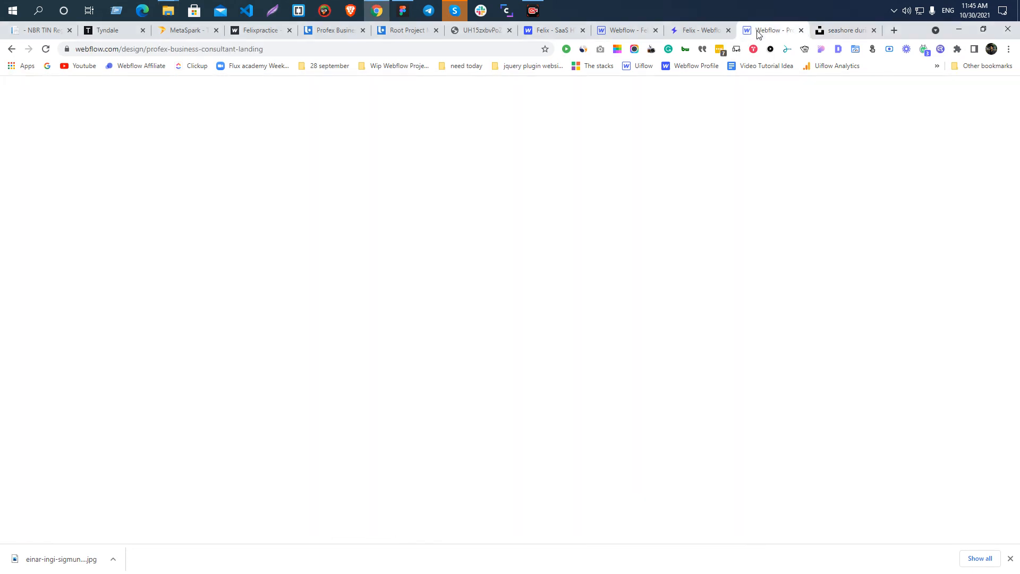
pyautogui.moveTo(177, 16)
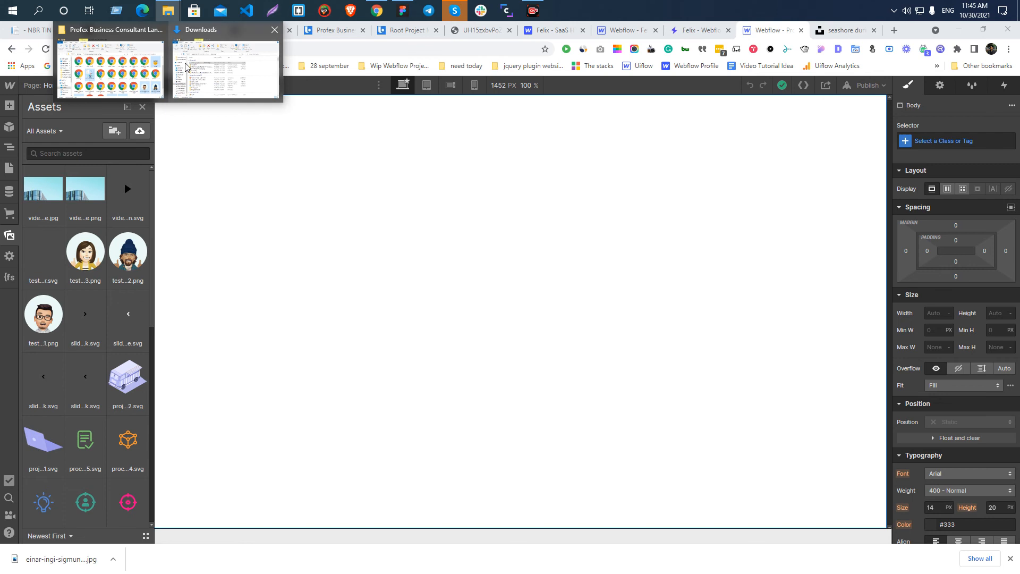
pyautogui.click(193, 69)
pyautogui.moveTo(482, 340); pyautogui.dragTo(88, 253)
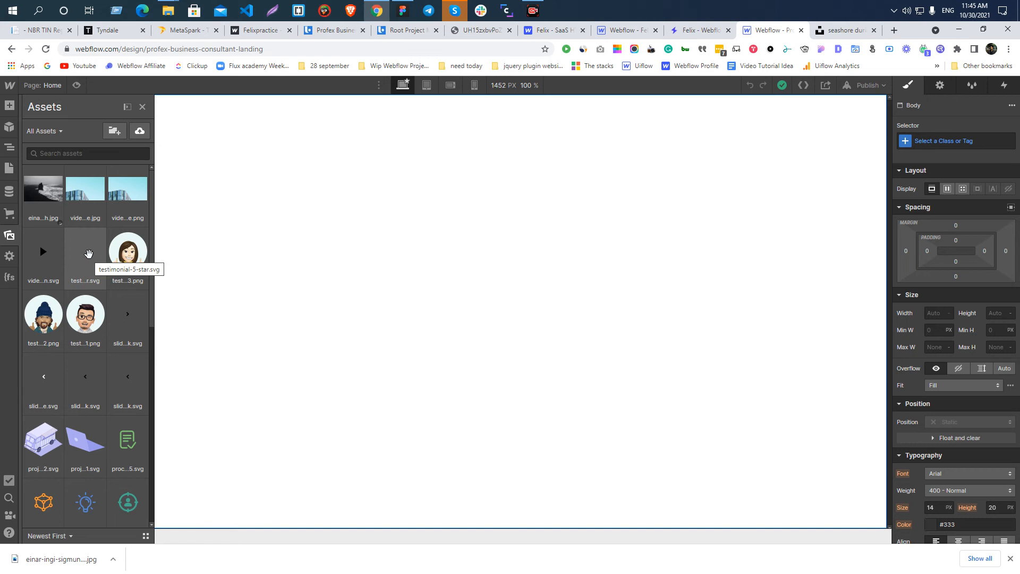
# Return to Unsplash, download the Mailchimp-sponsored photo of a man at a desk monitor, and show the file in Downloads.
pyautogui.click(842, 30)
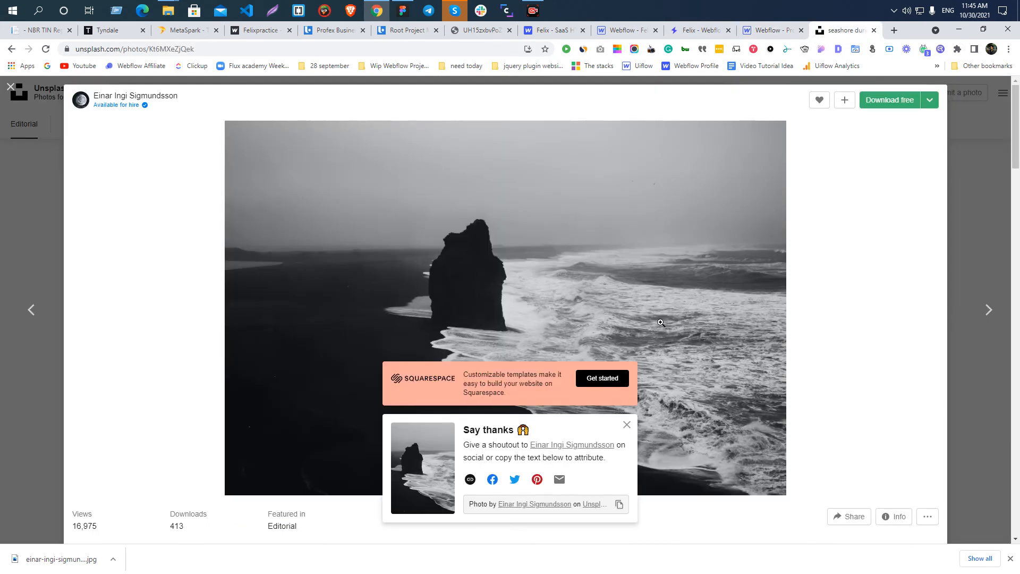
pyautogui.click(976, 119)
pyautogui.scroll(-4, 355, 300)
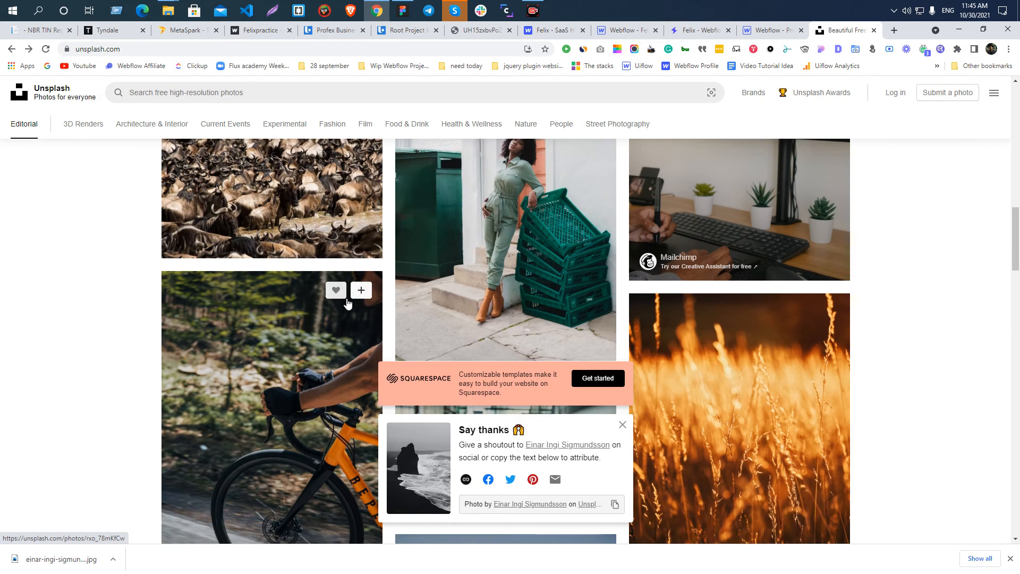
pyautogui.scroll(4, 754, 372)
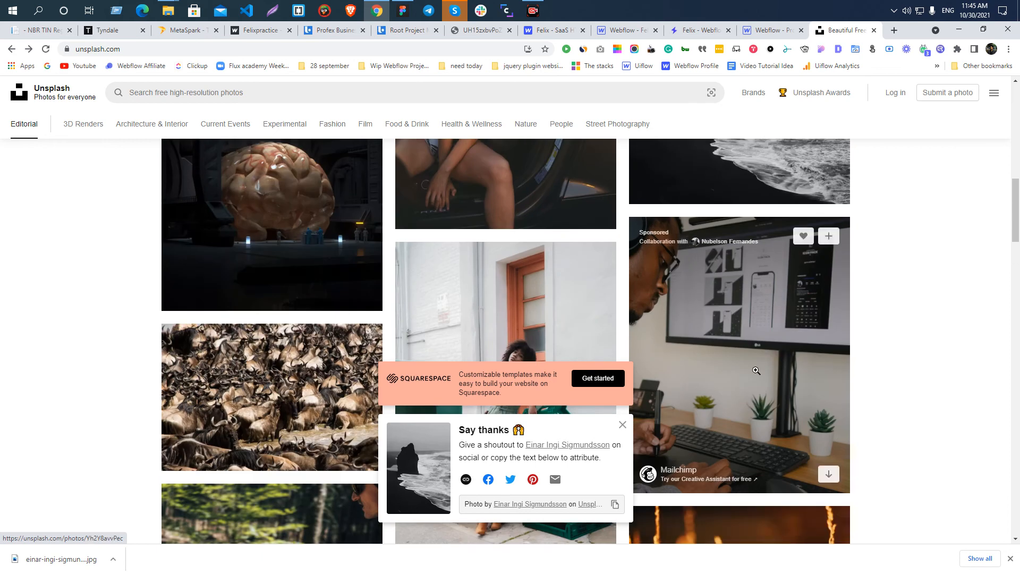
pyautogui.click(756, 372)
pyautogui.click(419, 265)
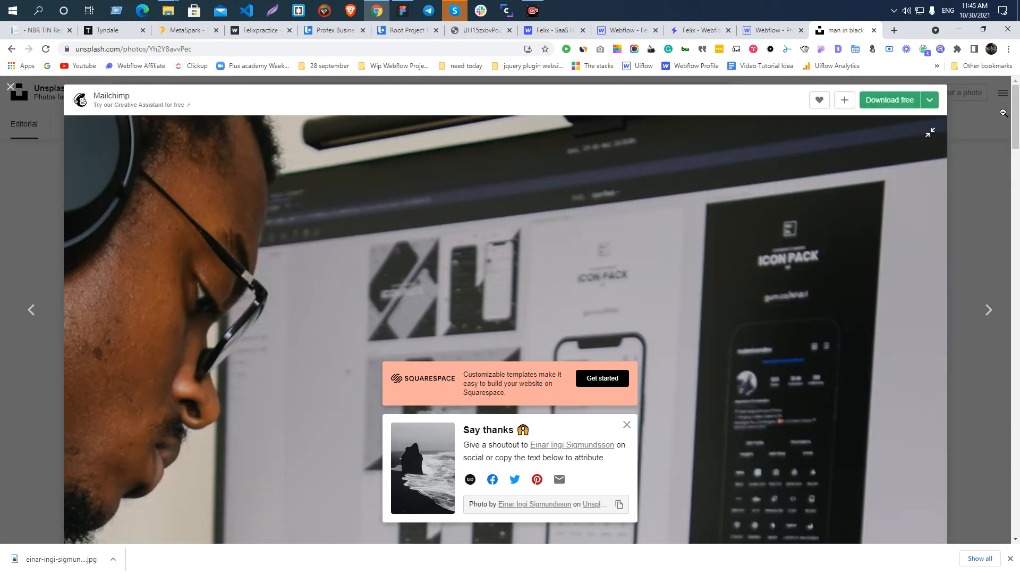
pyautogui.scroll(-5, 403, 301)
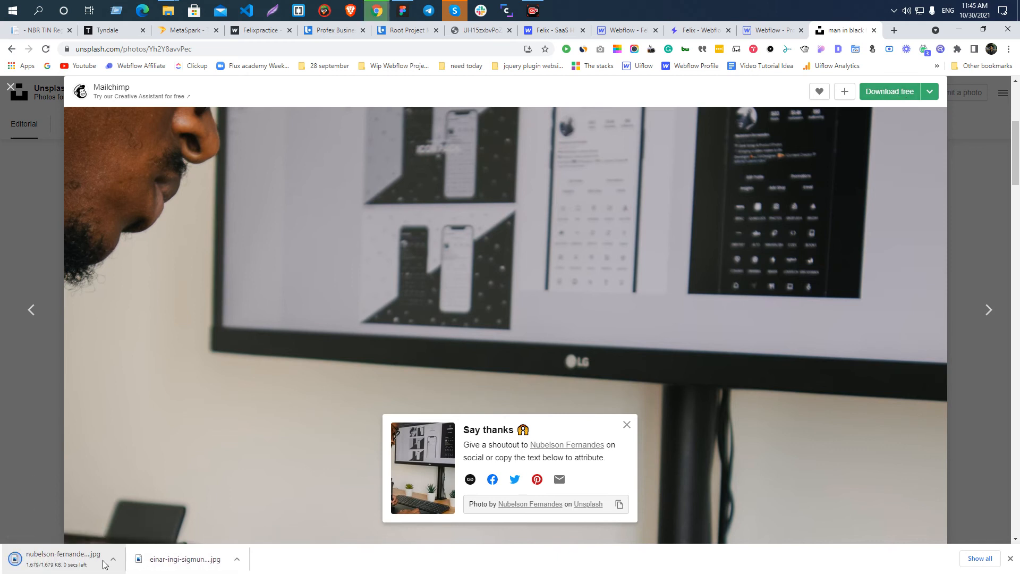
pyautogui.click(111, 560)
pyautogui.click(143, 522)
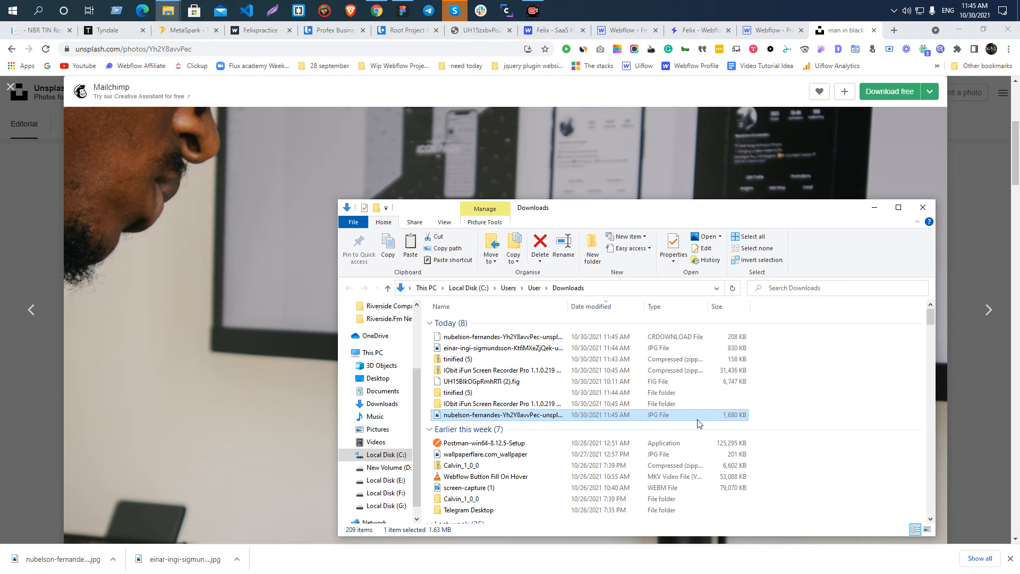
# Go back to the Profex Webflow project and upload the downloaded desk monitor JPG to its assets.
pyautogui.click(642, 25)
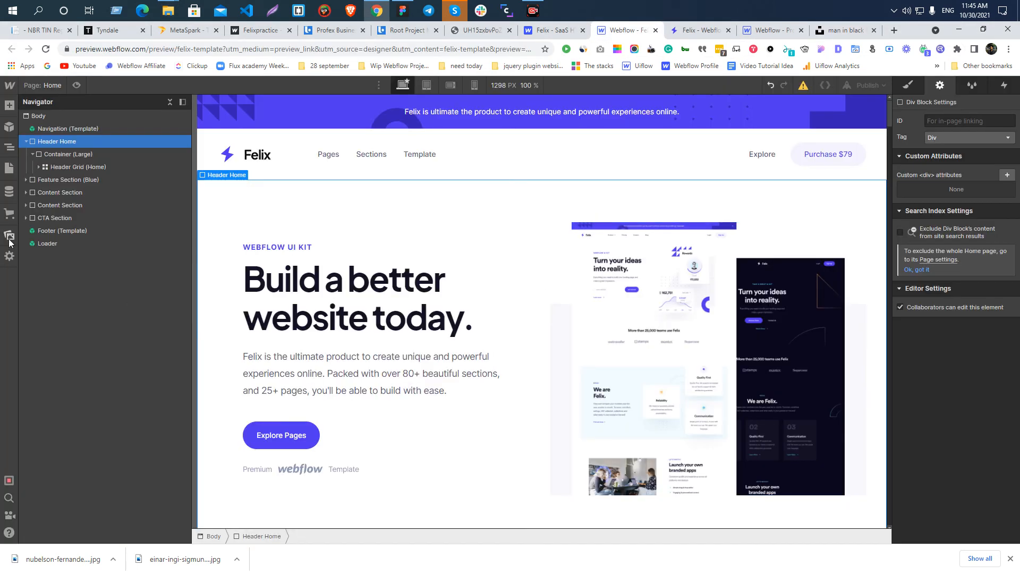
pyautogui.click(9, 235)
pyautogui.click(773, 25)
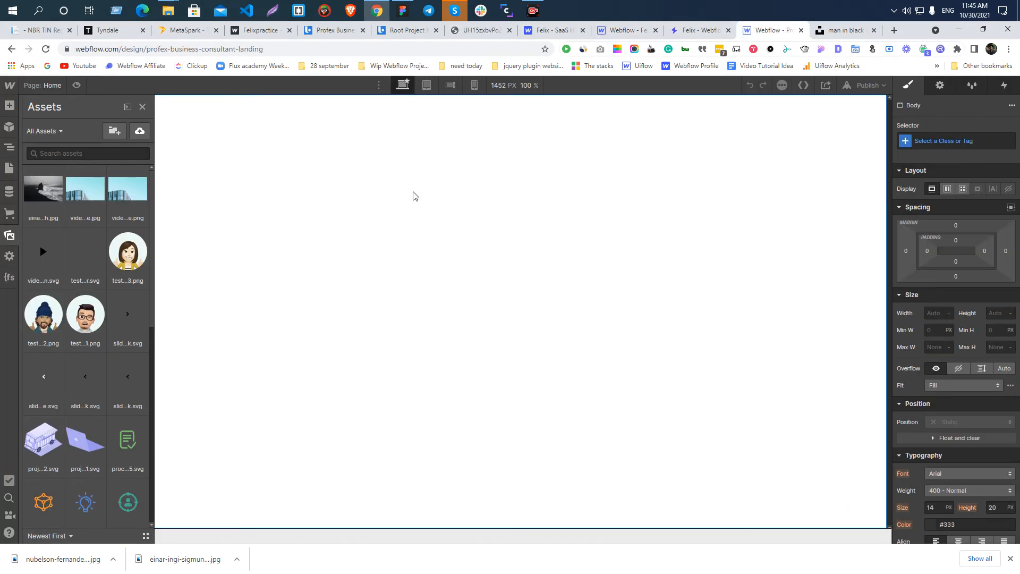
pyautogui.moveTo(168, 10)
pyautogui.click(227, 75)
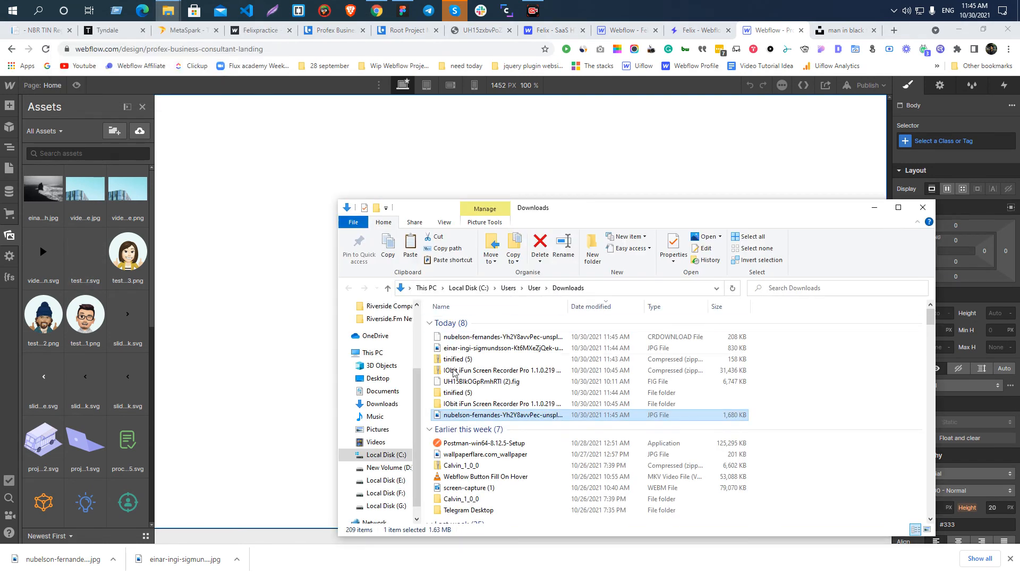
pyautogui.moveTo(469, 420); pyautogui.dragTo(83, 241)
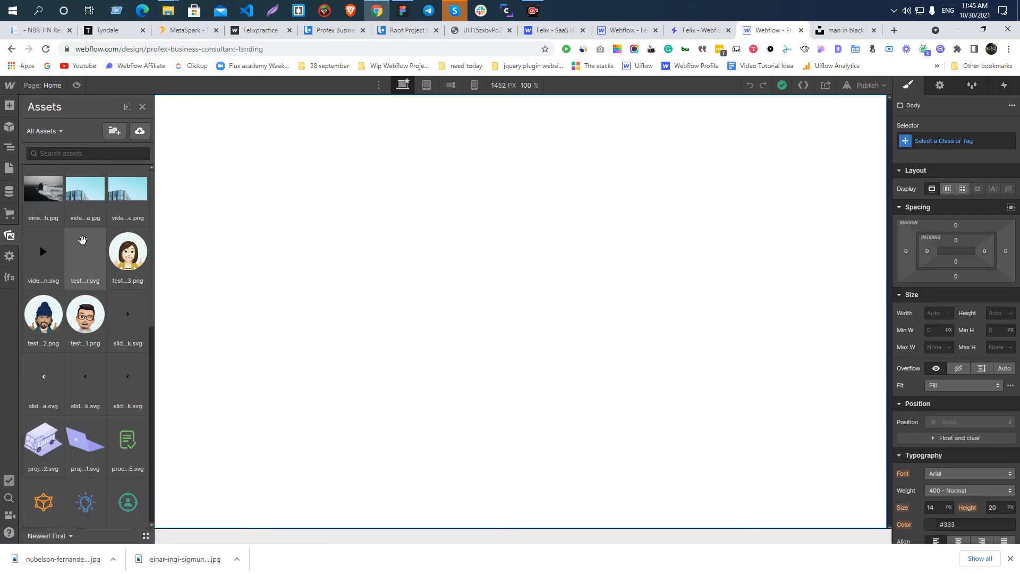
# Clear the browser's download bar and check the seashore photo's dimensions and file size in its asset details.
pyautogui.click(1010, 558)
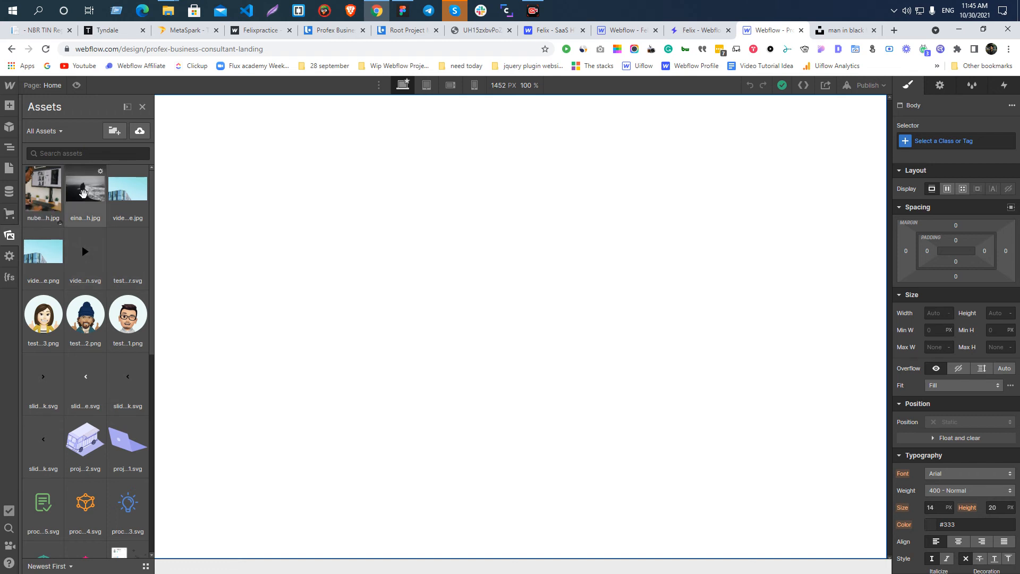
pyautogui.click(102, 171)
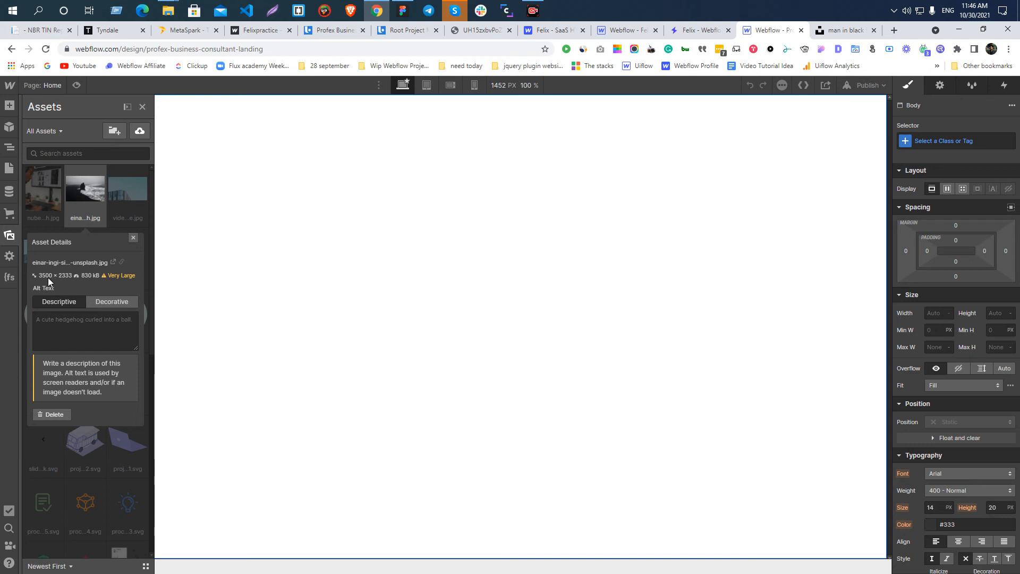
pyautogui.click(133, 237)
# Switch to Figma and bring the hero area of the Profex Business Consultant Landing Page design into view.
pyautogui.click(395, 16)
pyautogui.scroll(-5, 424, 214)
pyautogui.click(447, 274)
pyautogui.scroll(4, 495, 396)
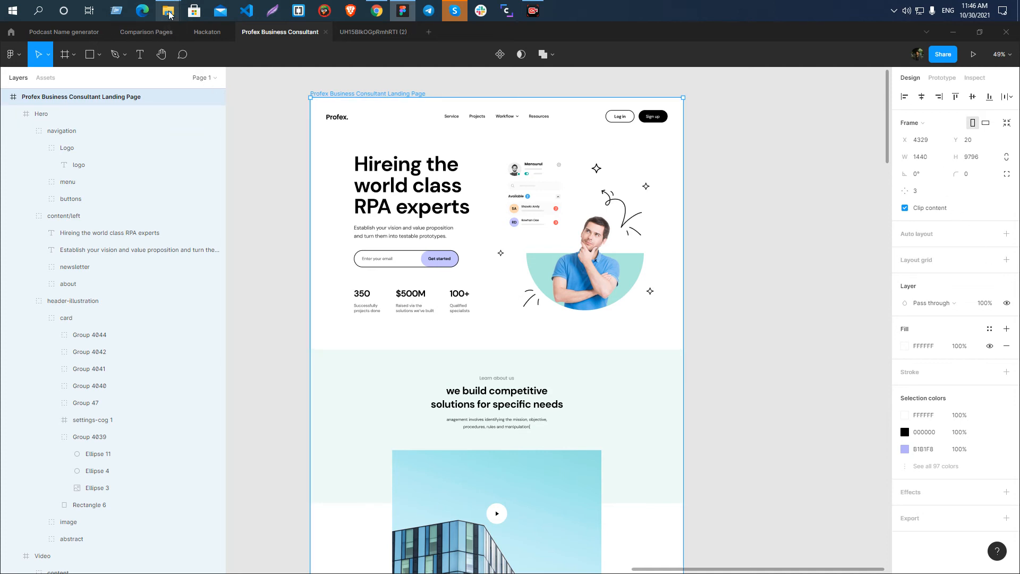
pyautogui.moveTo(169, 15)
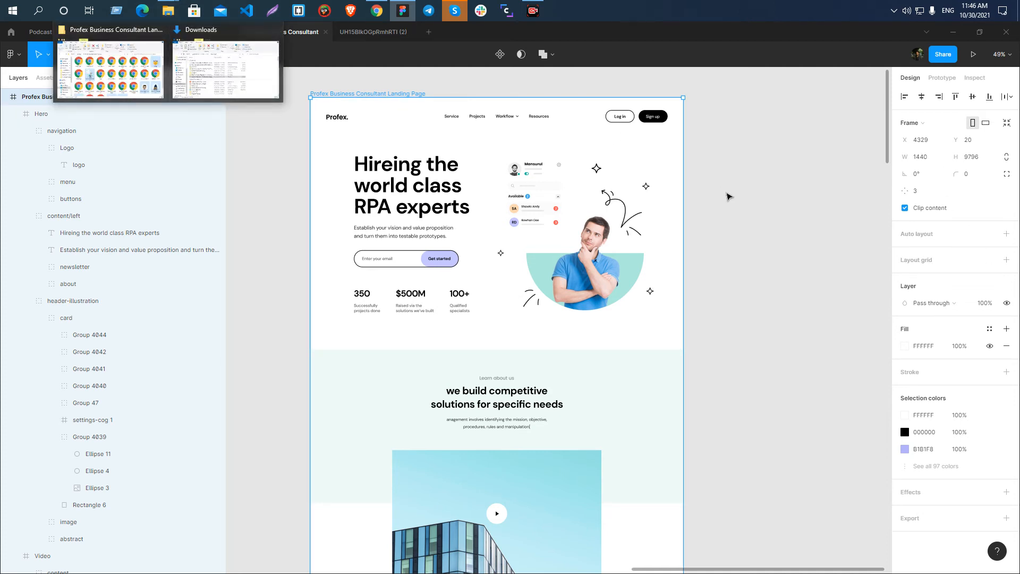
pyautogui.click(728, 194)
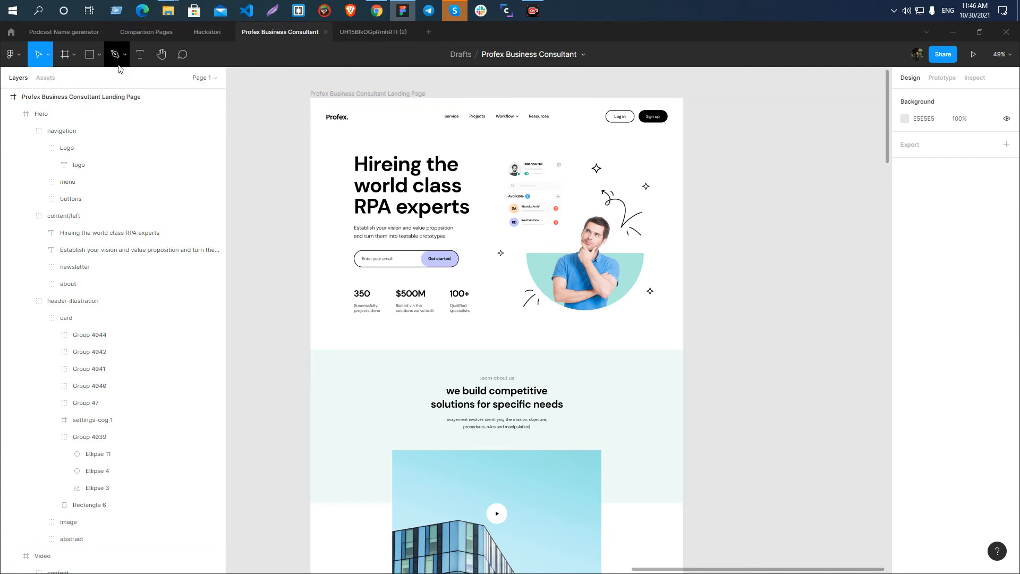
# Start placing images and choose both Unsplash photos, the desk monitor and the seashore, from the Downloads folder.
pyautogui.click(99, 55)
pyautogui.click(91, 169)
pyautogui.click(100, 52)
pyautogui.click(86, 157)
pyautogui.click(46, 117)
pyautogui.click(165, 114)
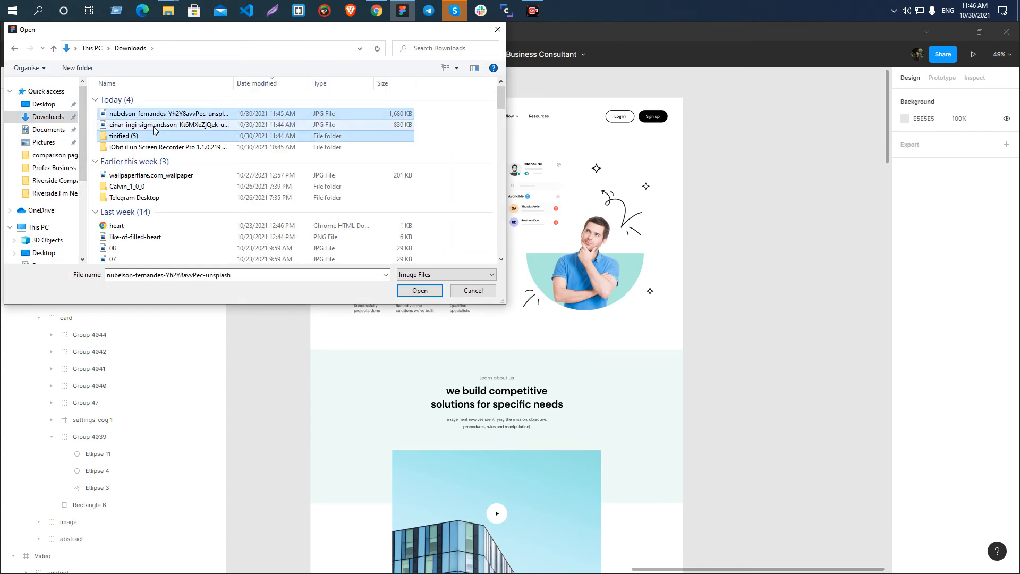
pyautogui.keyDown('ctrl'); pyautogui.click(153, 124); pyautogui.keyUp('ctrl')
pyautogui.click(420, 291)
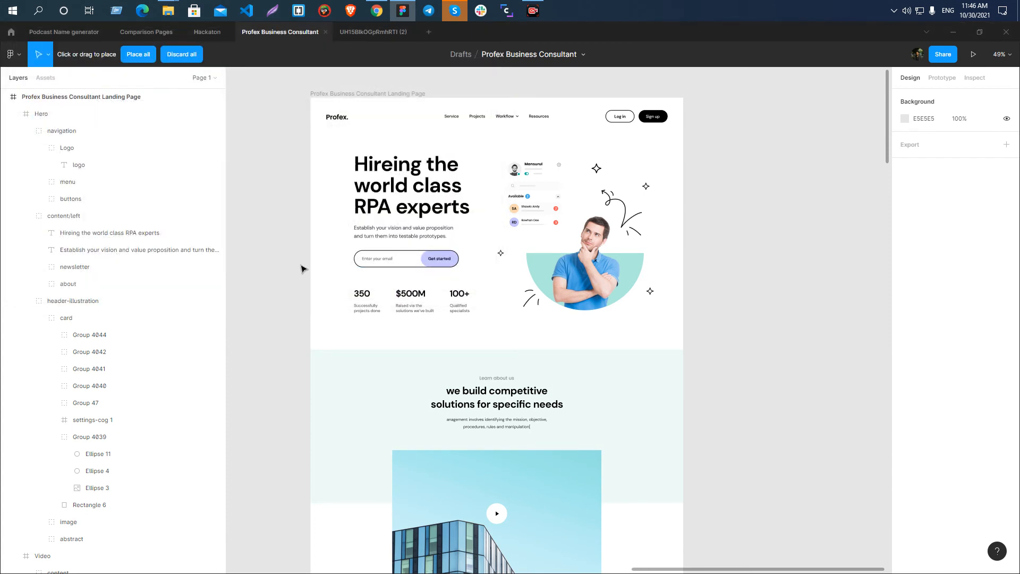
# Place both photos on the empty canvas beside the Profex Business Consultant Landing Page frame.
pyautogui.keyDown('ctrl'); pyautogui.scroll(-5, 293, 265); pyautogui.keyUp('ctrl')
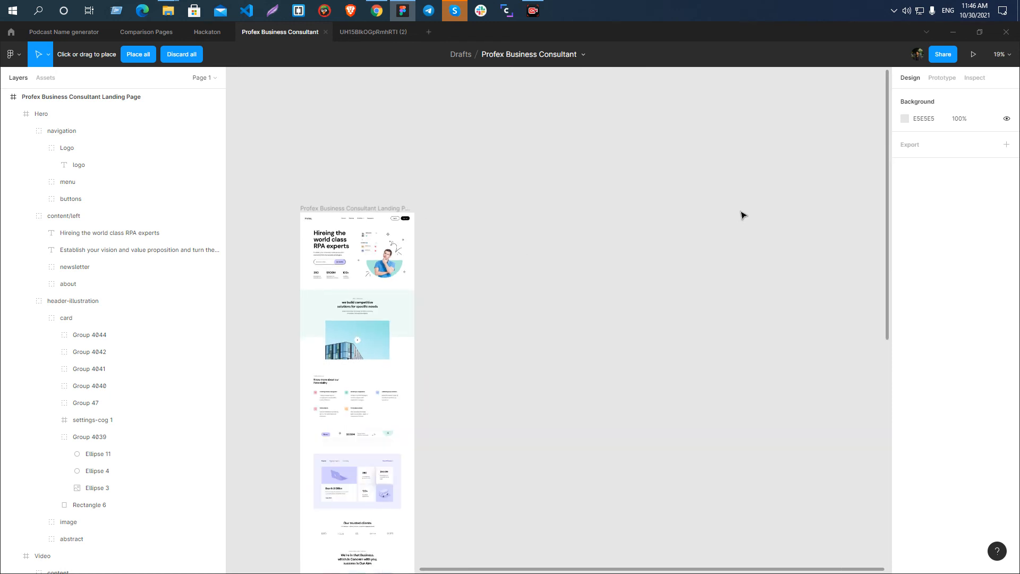
pyautogui.click(138, 53)
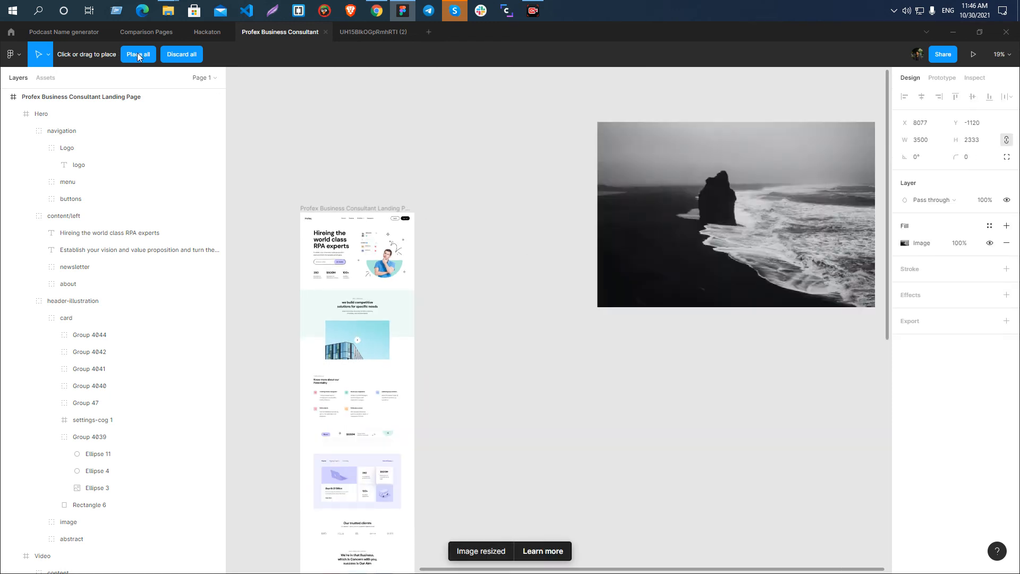
pyautogui.click(708, 200)
pyautogui.moveTo(681, 207); pyautogui.dragTo(742, 228)
pyautogui.press('Escape')
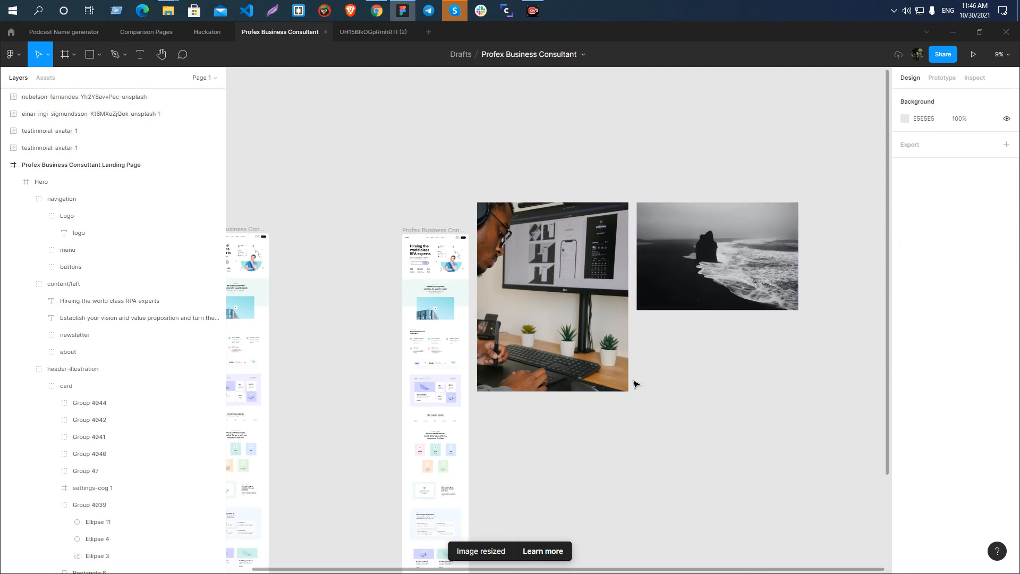
pyautogui.scroll(2, 563, 350)
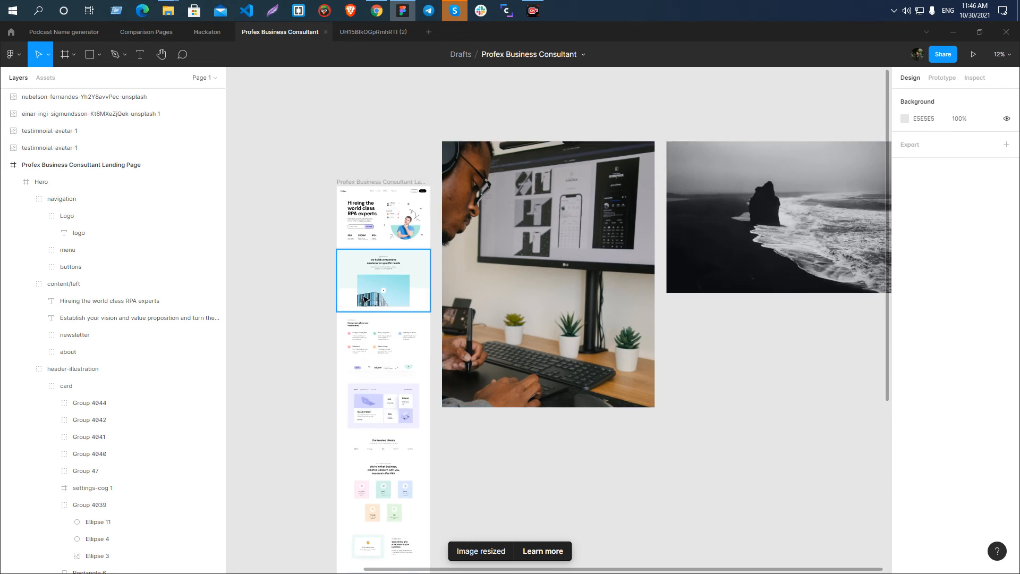
# Compare the desk photo's dimensions with those of the landing page frame and its video pop-up image.
pyautogui.click(546, 349)
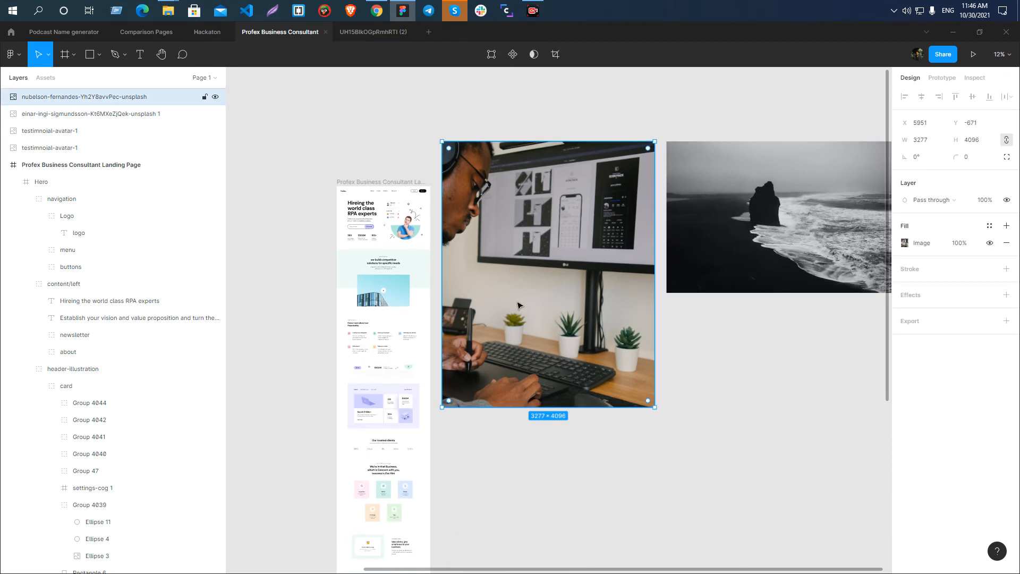
pyautogui.scroll(2, 518, 306)
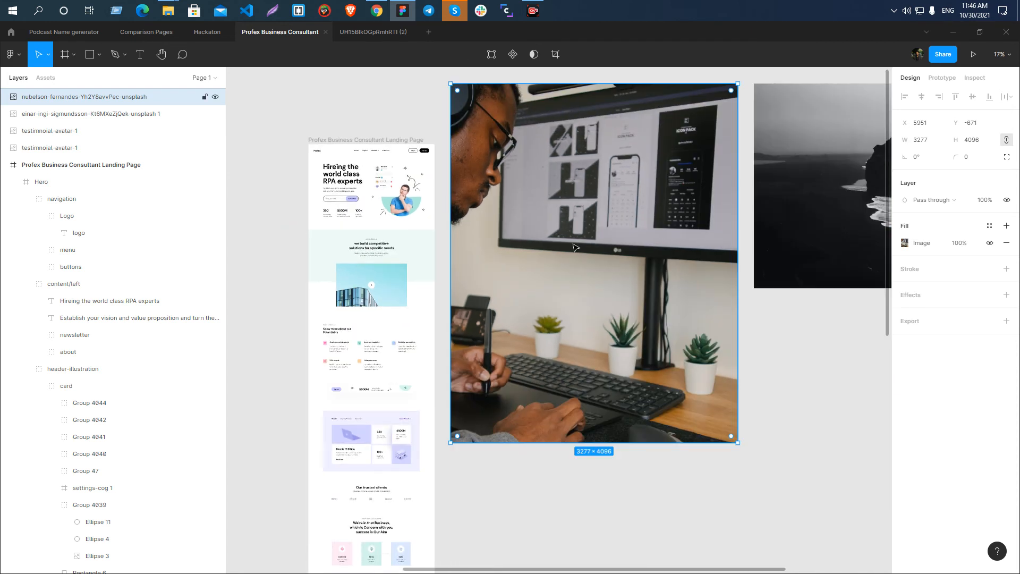
pyautogui.click(339, 140)
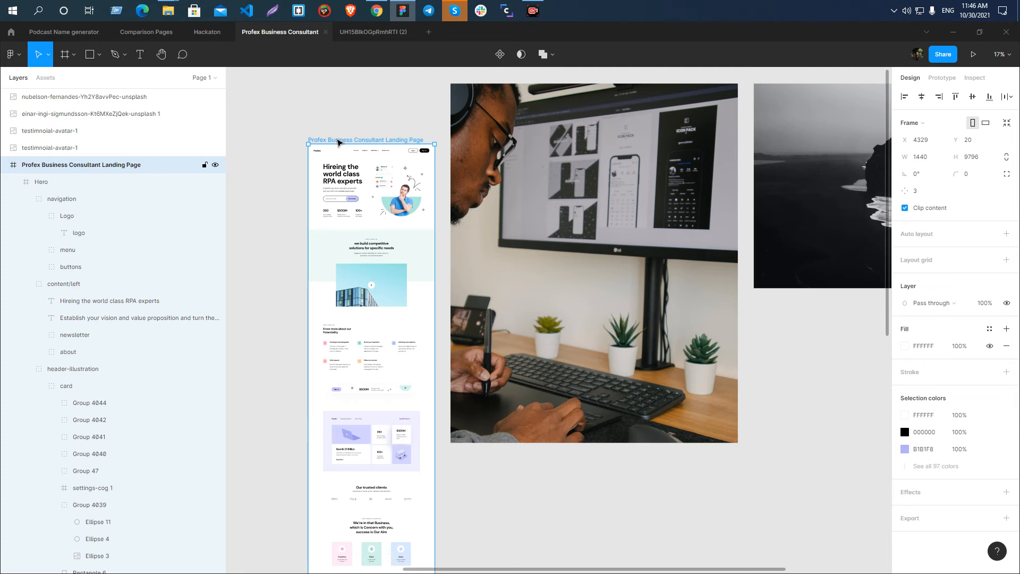
pyautogui.click(588, 272)
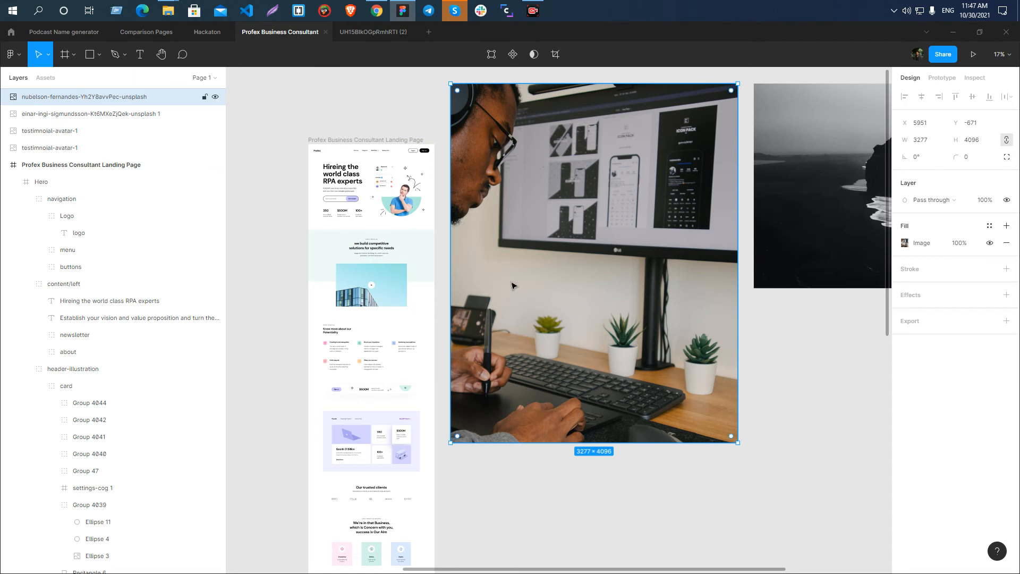
pyautogui.scroll(-3, 346, 295)
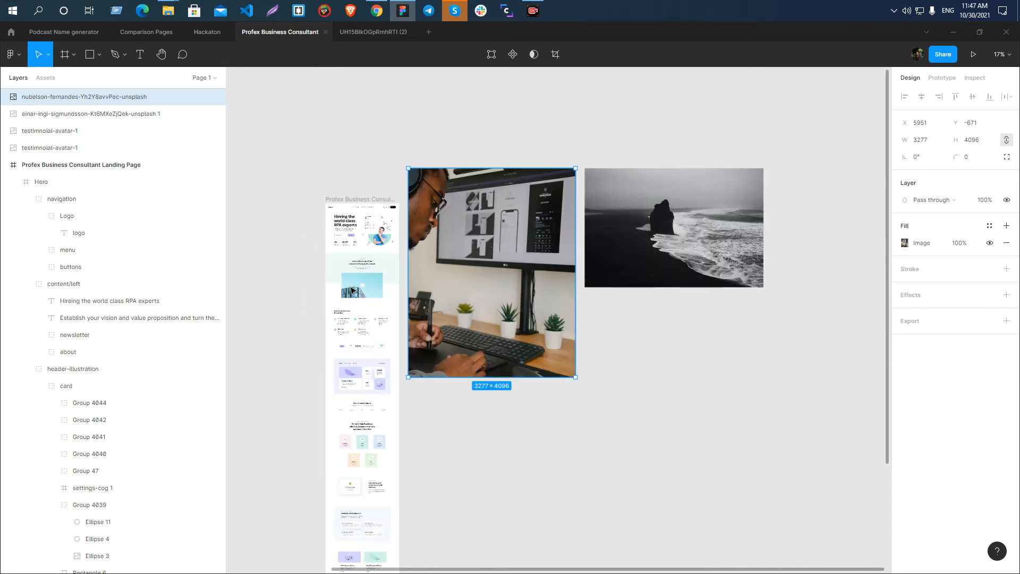
pyautogui.scroll(4, 344, 296)
pyautogui.keyDown('ctrl'); pyautogui.click(365, 257); pyautogui.keyUp('ctrl')
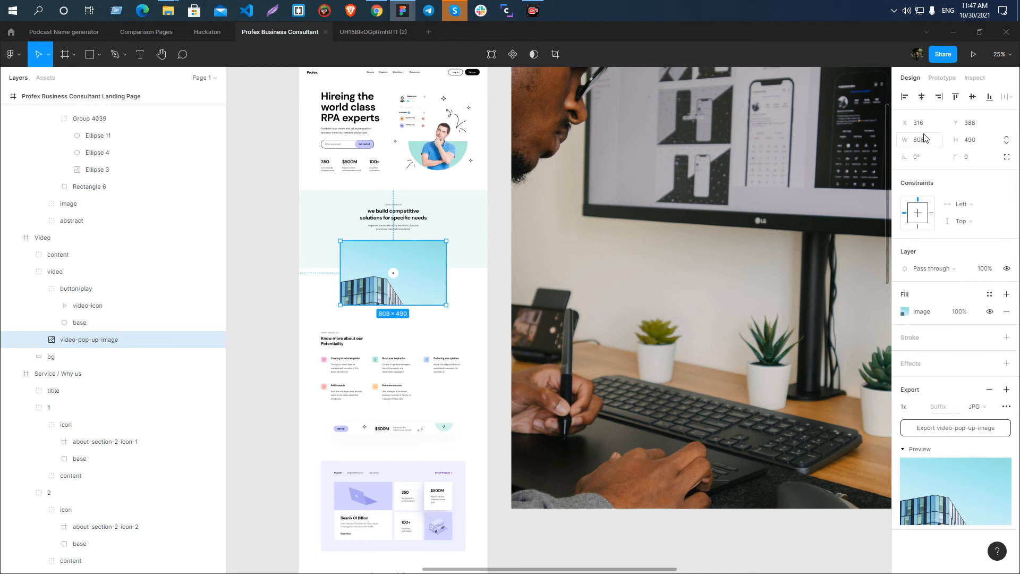
pyautogui.scroll(-5, 372, 255)
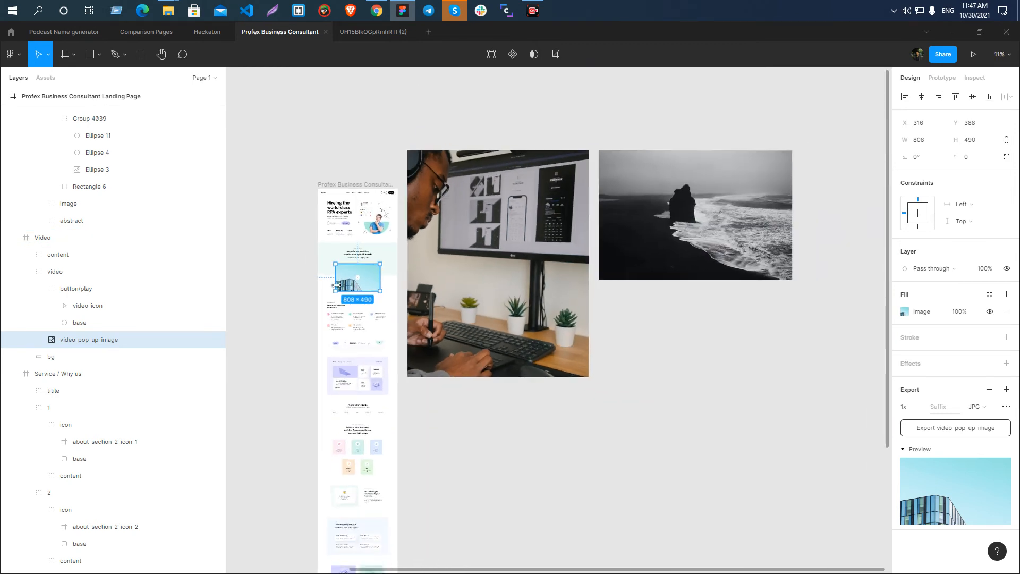
# Move the seashore photo to empty canvas far right of the desk photo and set its width to 500 with proportions locked.
pyautogui.click(517, 319)
pyautogui.click(479, 259)
pyautogui.moveTo(479, 259); pyautogui.dragTo(671, 247)
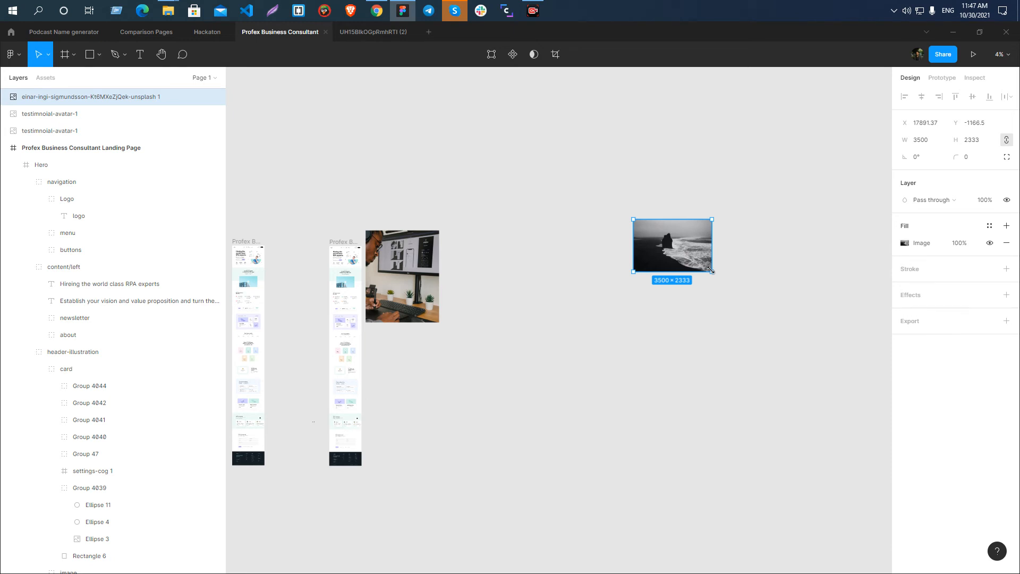
pyautogui.click(929, 144)
pyautogui.write('500')
pyautogui.press('Return')
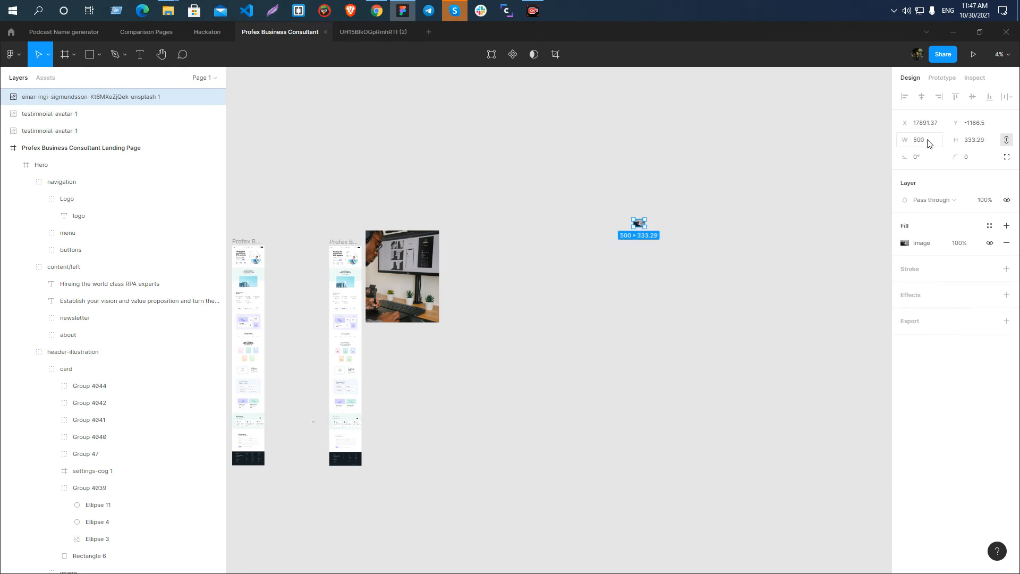
# Examine the resized seashore photo up close at full scale on the canvas.
pyautogui.click(663, 325)
pyautogui.click(640, 229)
pyautogui.scroll(5, 642, 228)
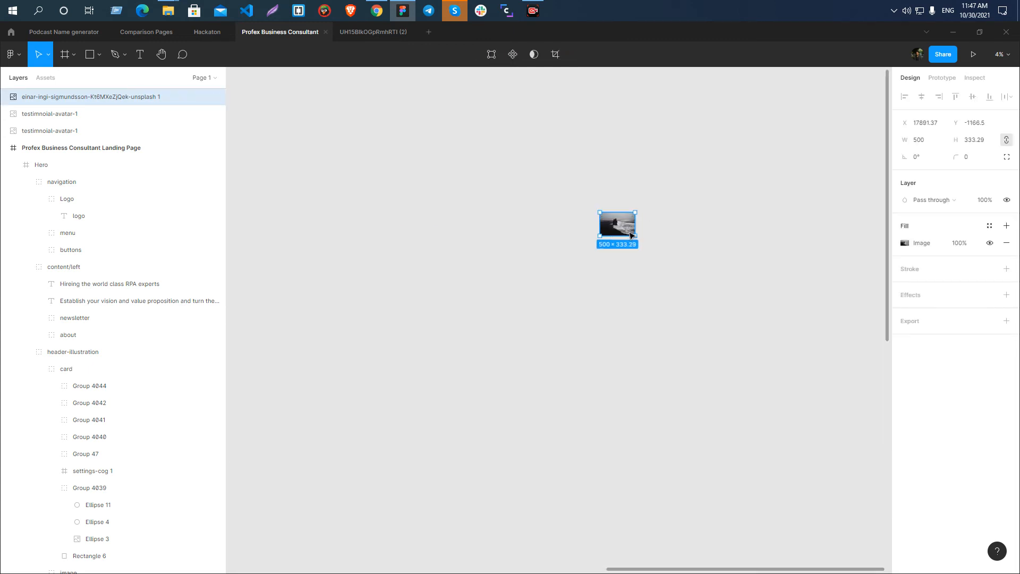
pyautogui.click(658, 241)
pyautogui.scroll(2, 633, 233)
pyautogui.click(602, 194)
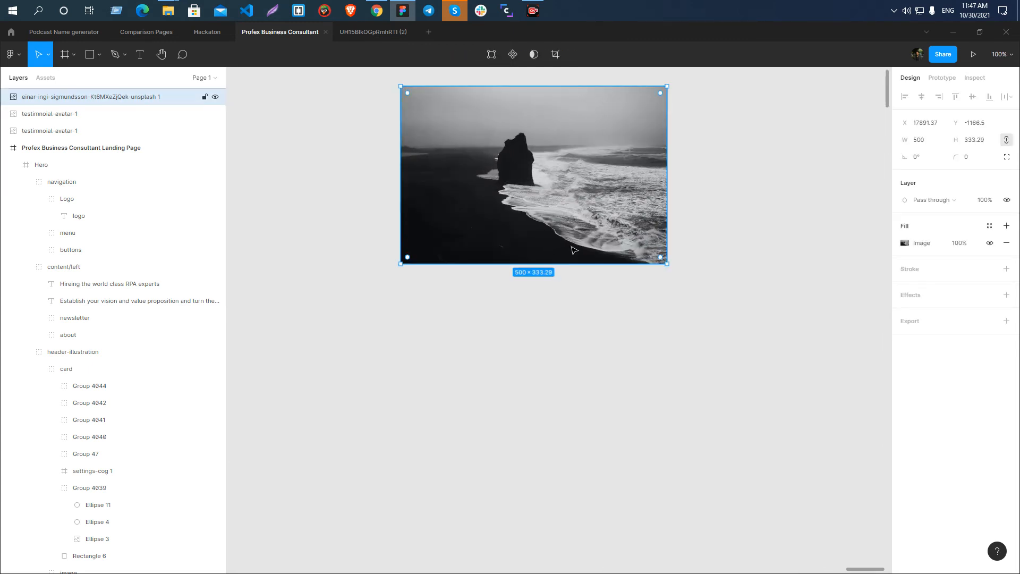
pyautogui.scroll(3, 509, 315)
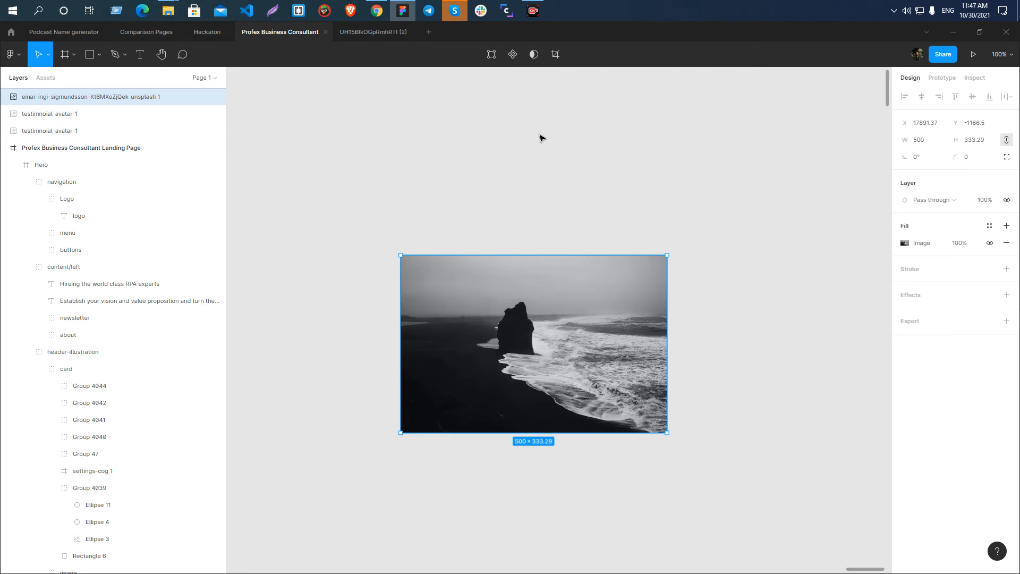
pyautogui.click(545, 206)
pyautogui.click(521, 309)
# Check the original Unsplash photos' file sizes in the Downloads folder.
pyautogui.hotkey('alt', 'Tab')
pyautogui.click(168, 11)
pyautogui.click(234, 73)
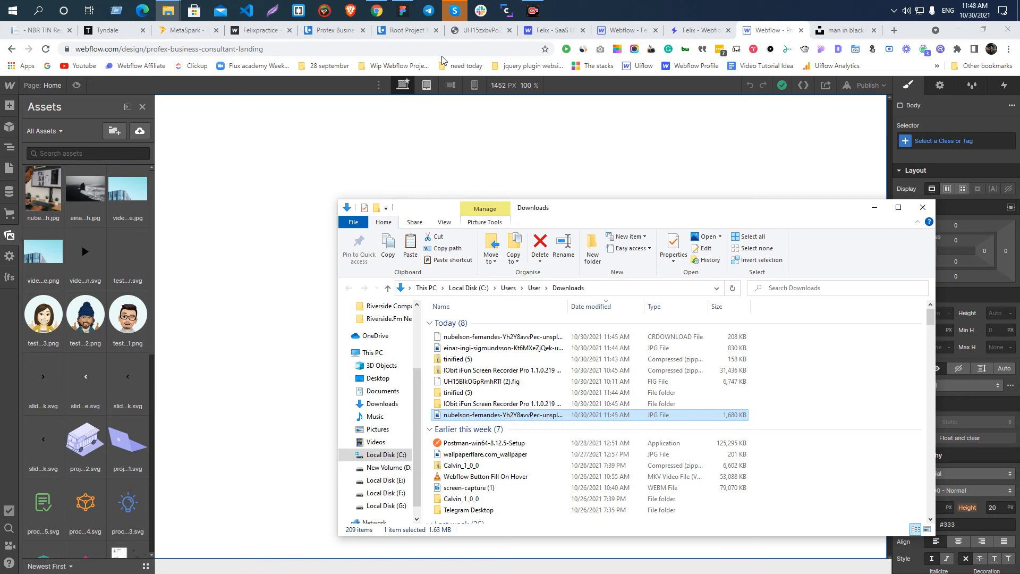
# Return to Figma, export the resized seashore photo as a 1x JPG into Downloads, and check the exported file's size.
pyautogui.click(402, 10)
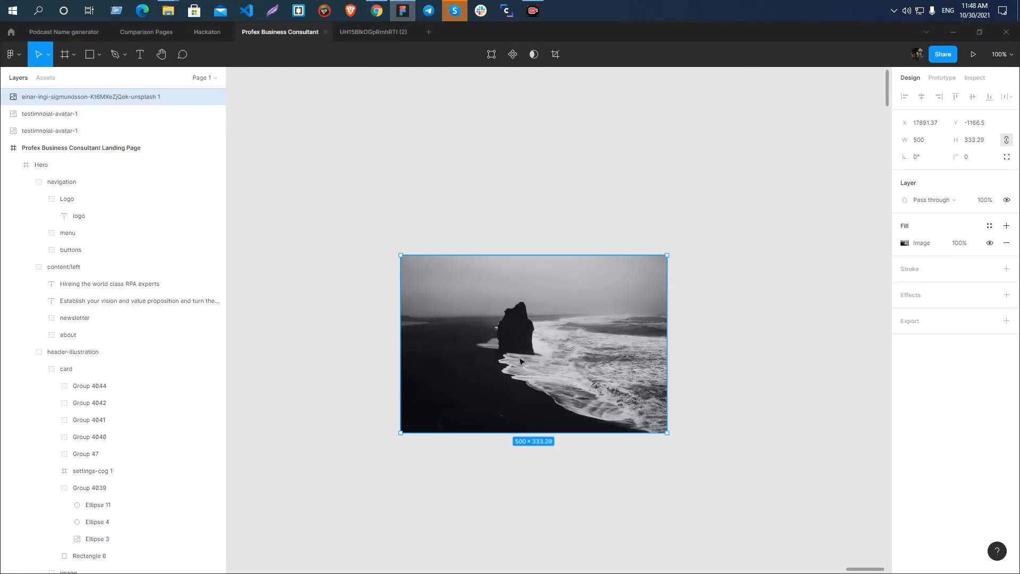
pyautogui.click(1006, 321)
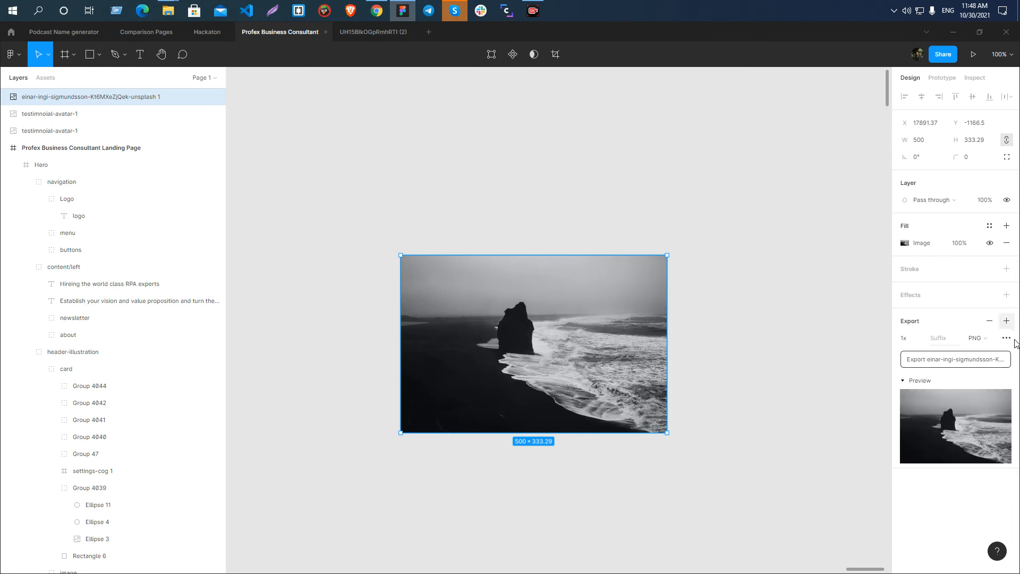
pyautogui.click(972, 341)
pyautogui.click(984, 350)
pyautogui.click(964, 358)
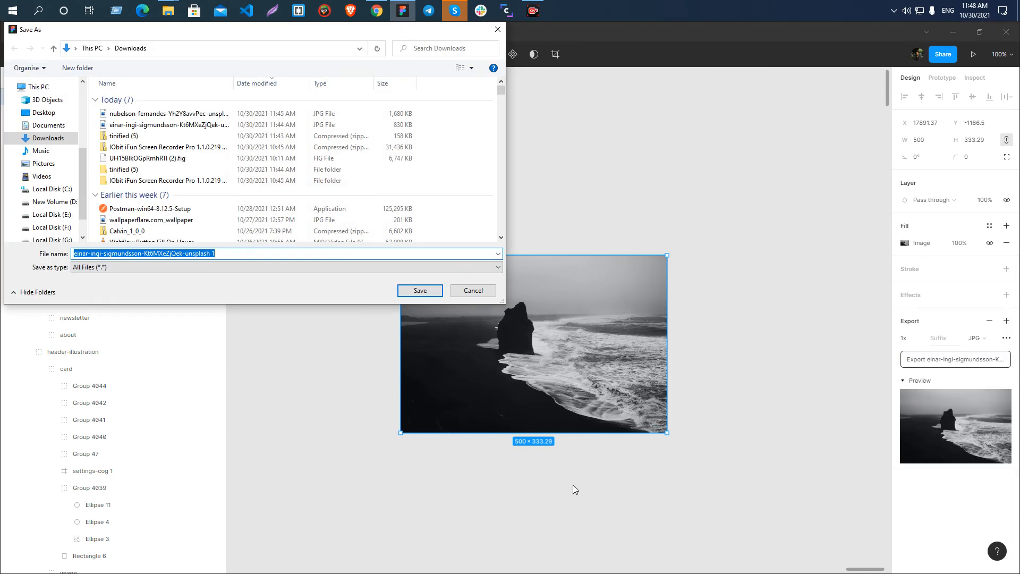
pyautogui.click(419, 290)
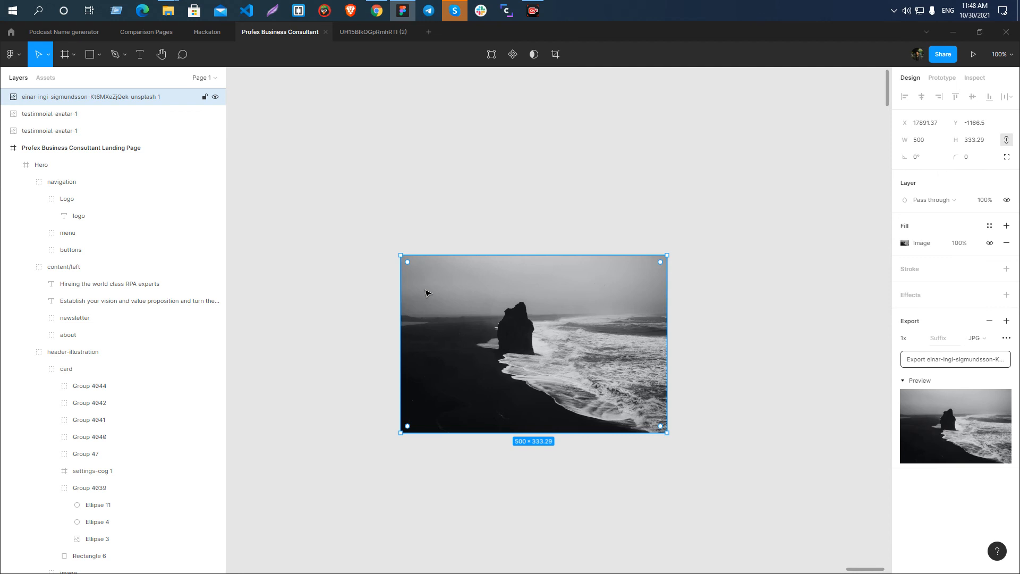
pyautogui.click(954, 360)
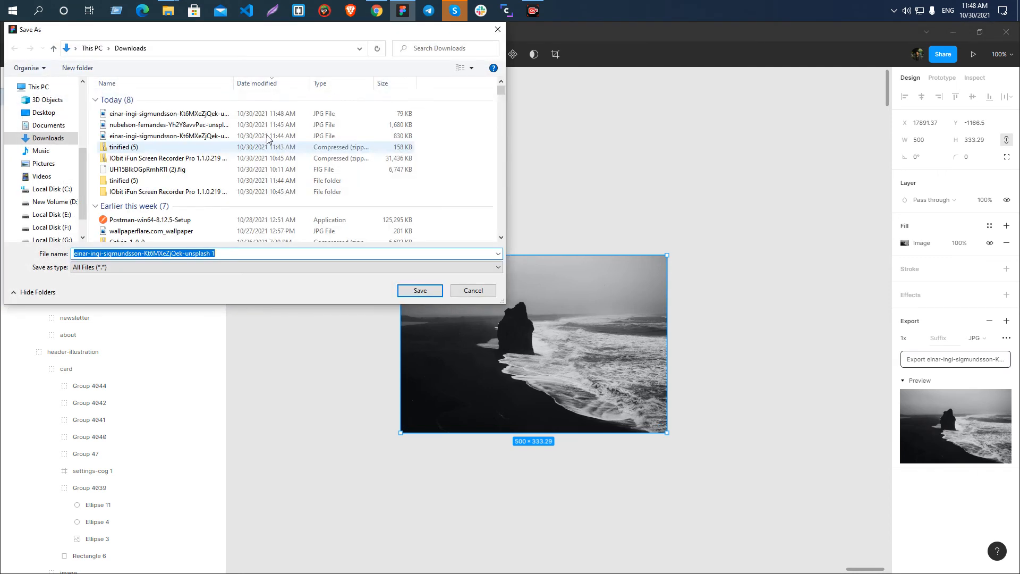
pyautogui.click(474, 293)
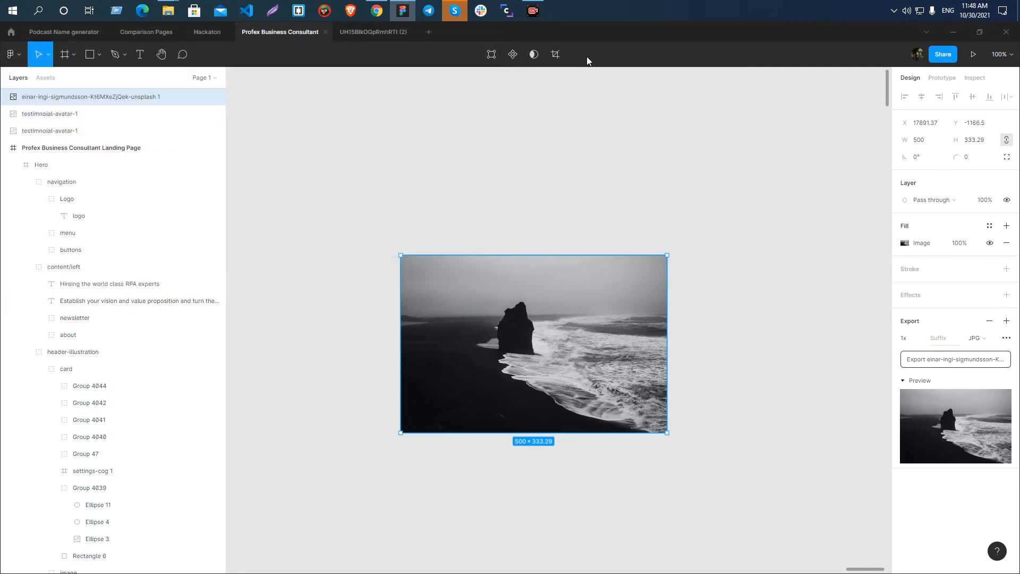
# Switch to Webflow and compare the exported seashore JPG with the original photos in the asset upload file chooser, without uploading.
pyautogui.hotkey('alt', 'Tab')
pyautogui.click(874, 208)
pyautogui.moveTo(376, 10)
pyautogui.click(383, 73)
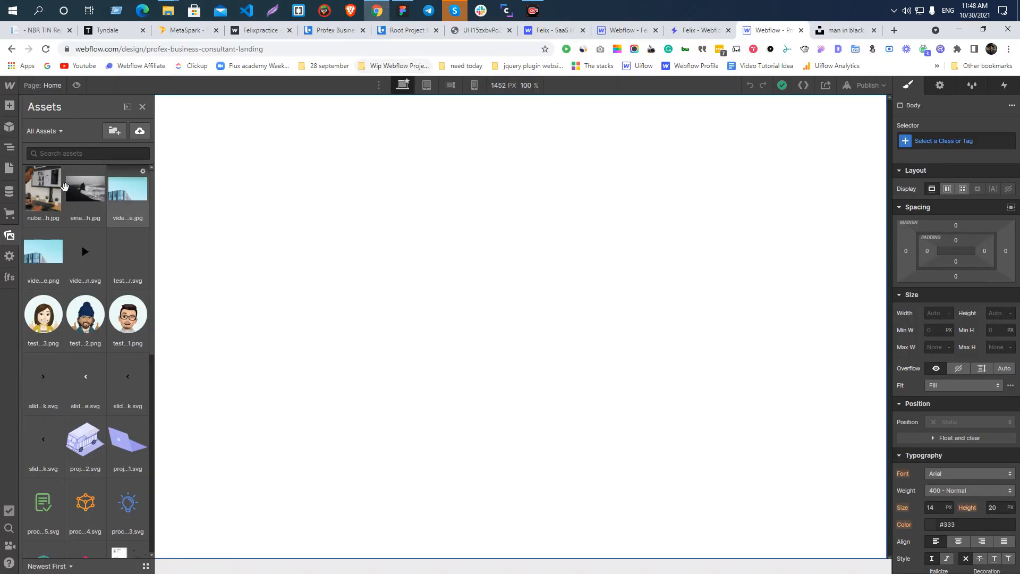
pyautogui.click(140, 130)
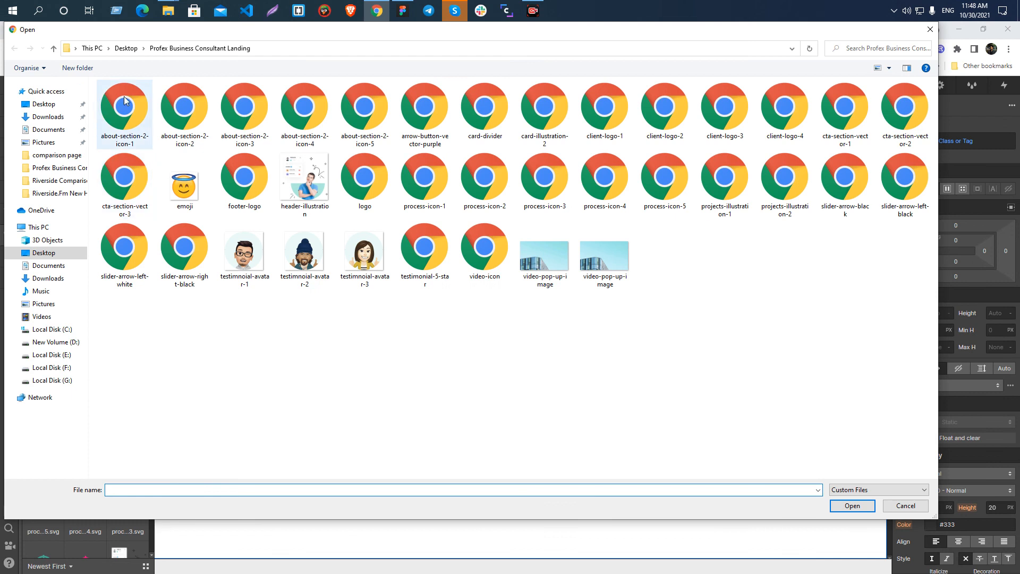
pyautogui.click(53, 116)
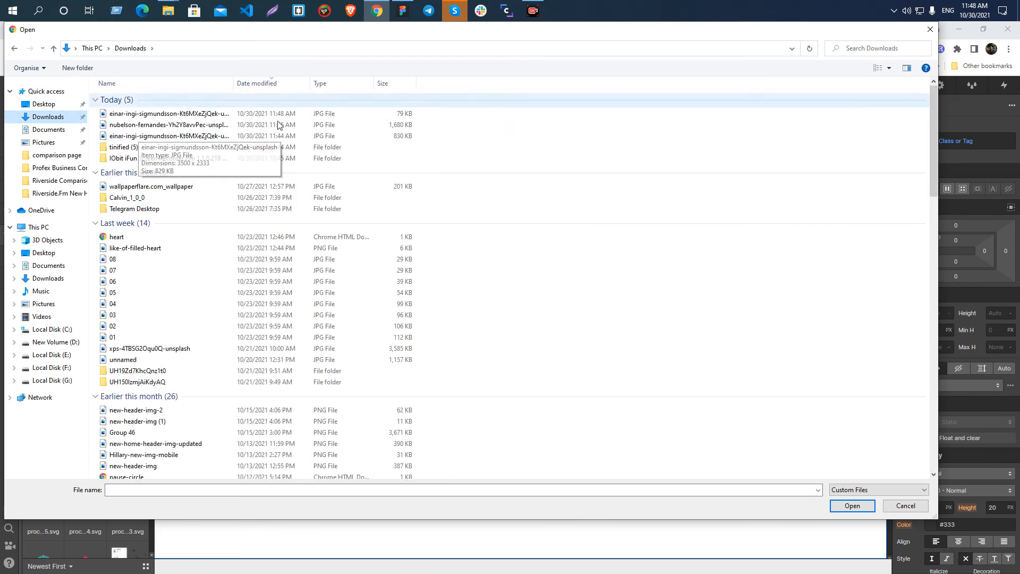
pyautogui.click(221, 114)
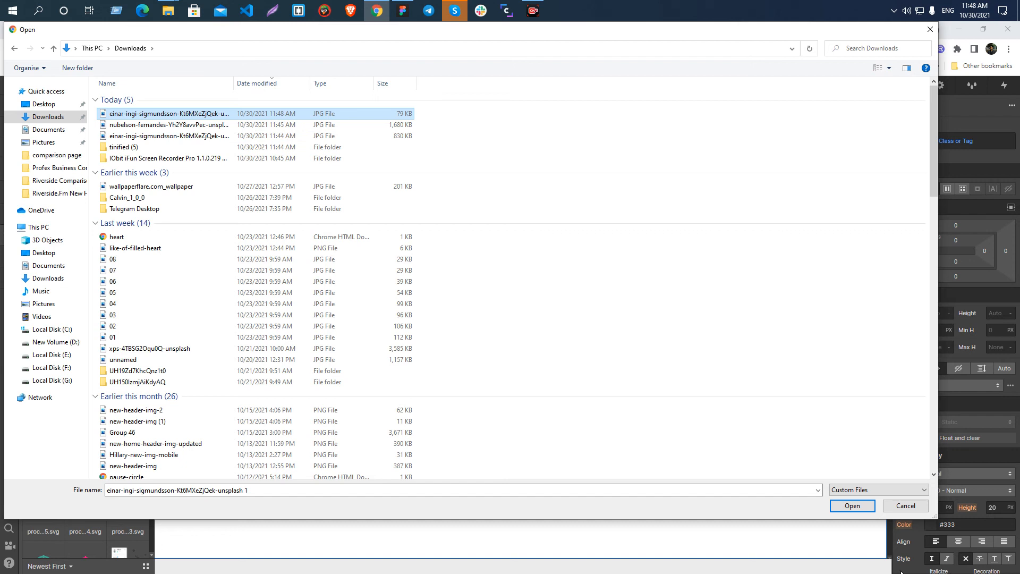
pyautogui.click(905, 505)
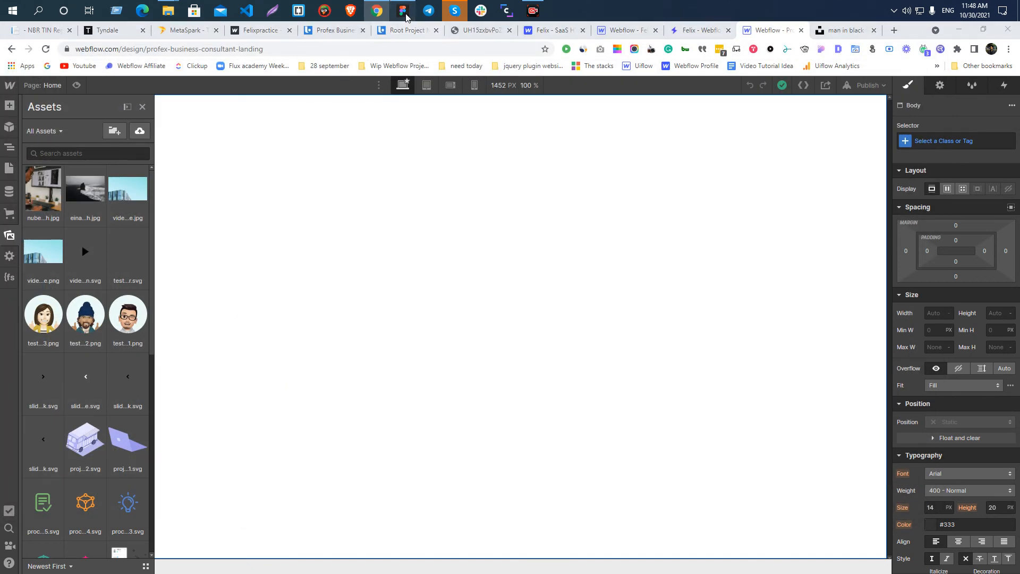
# Switch to Figma and delete the resized seashore photo from the canvas.
pyautogui.click(402, 10)
pyautogui.scroll(-5, 624, 117)
pyautogui.click(462, 271)
pyautogui.scroll(-5, 464, 274)
pyautogui.scroll(-3, 466, 275)
pyautogui.scroll(4, 461, 314)
pyautogui.click(524, 171)
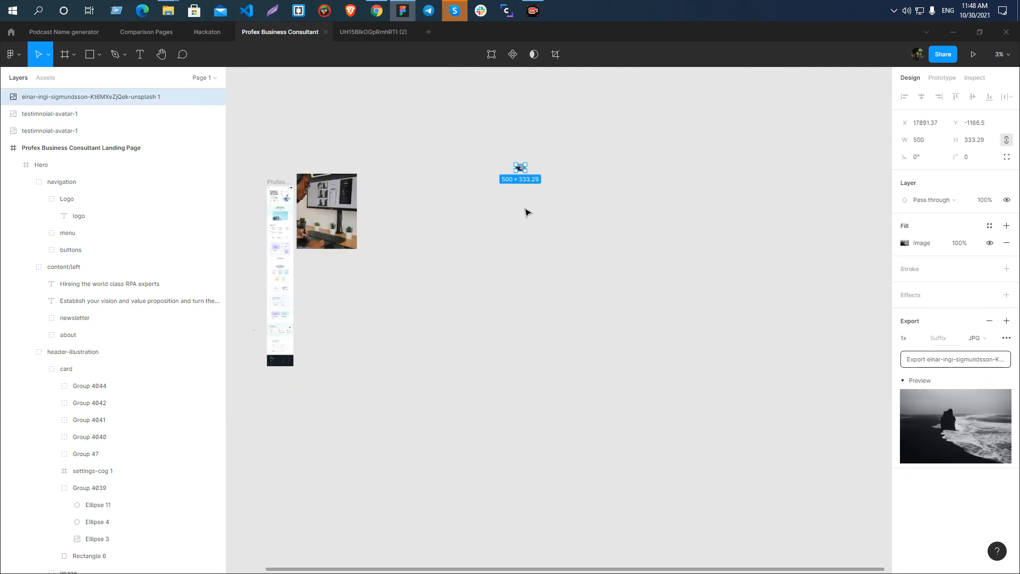
pyautogui.press('Delete')
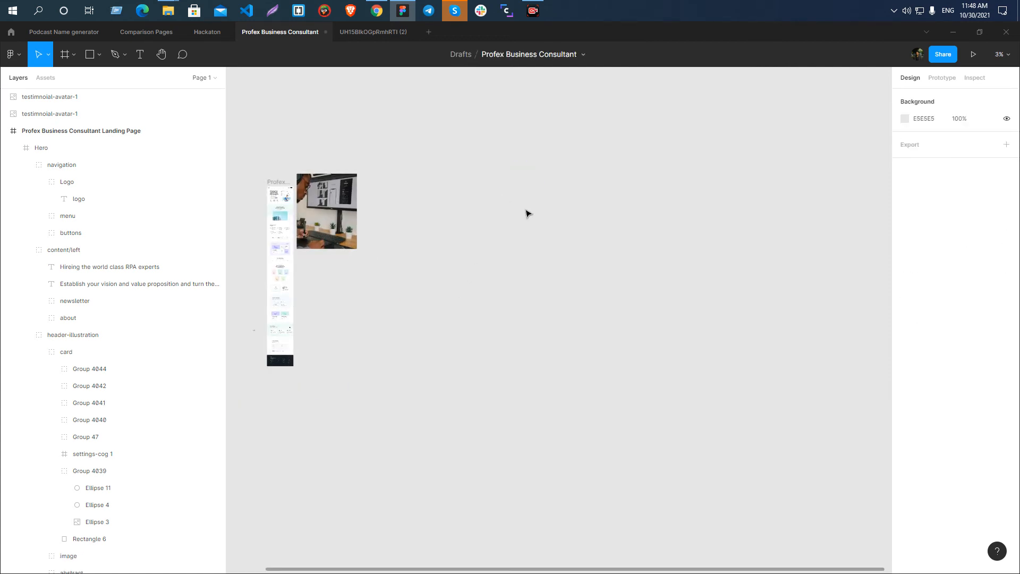
# Undo the seashore photo's deletion, export setting and width change, and select the restored photo.
pyautogui.hotkey('ctrl', 'z')
pyautogui.hotkey('ctrl', 'z')
pyautogui.hotkey('ctrl', 'shift', 'z')
pyautogui.hotkey('ctrl', 'z')
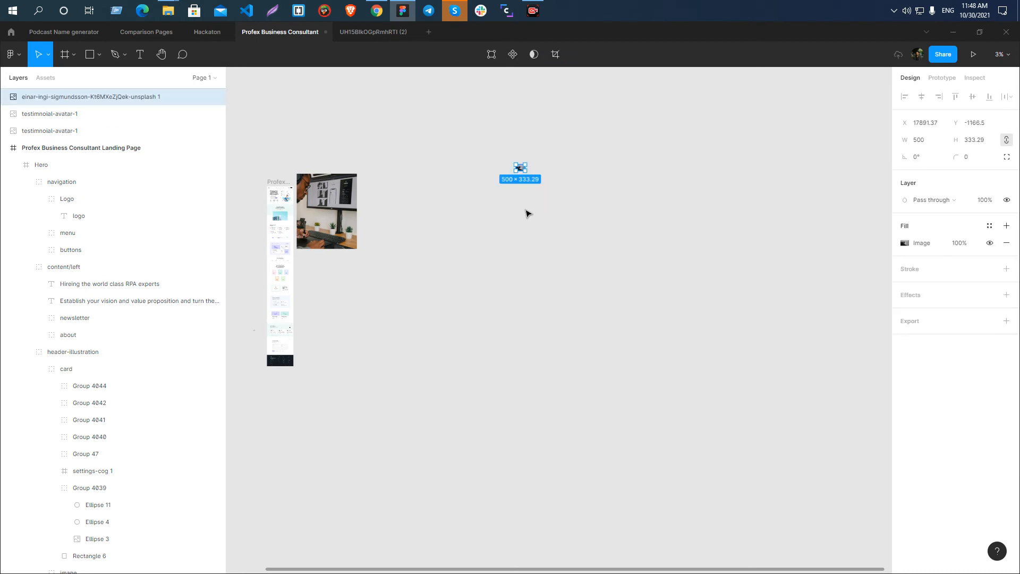
pyautogui.hotkey('ctrl', 'z')
pyautogui.hotkey('ctrl', 'shift', 'z')
pyautogui.hotkey('ctrl', 'z')
pyautogui.hotkey('ctrl', 'shift', 'z')
pyautogui.hotkey('ctrl', 'z')
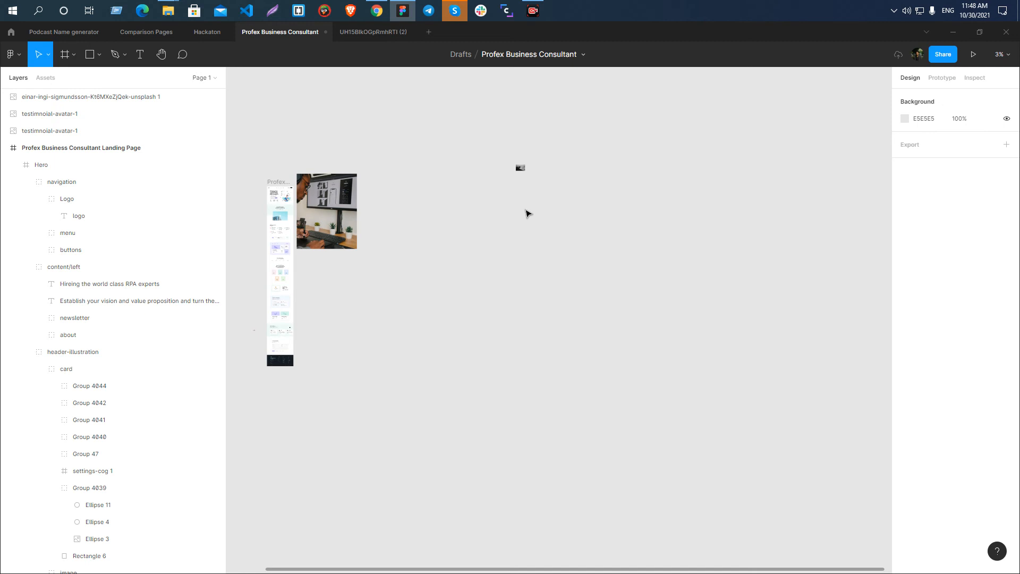
pyautogui.hotkey('ctrl', 'z')
pyautogui.click(640, 330)
pyautogui.scroll(2, 636, 325)
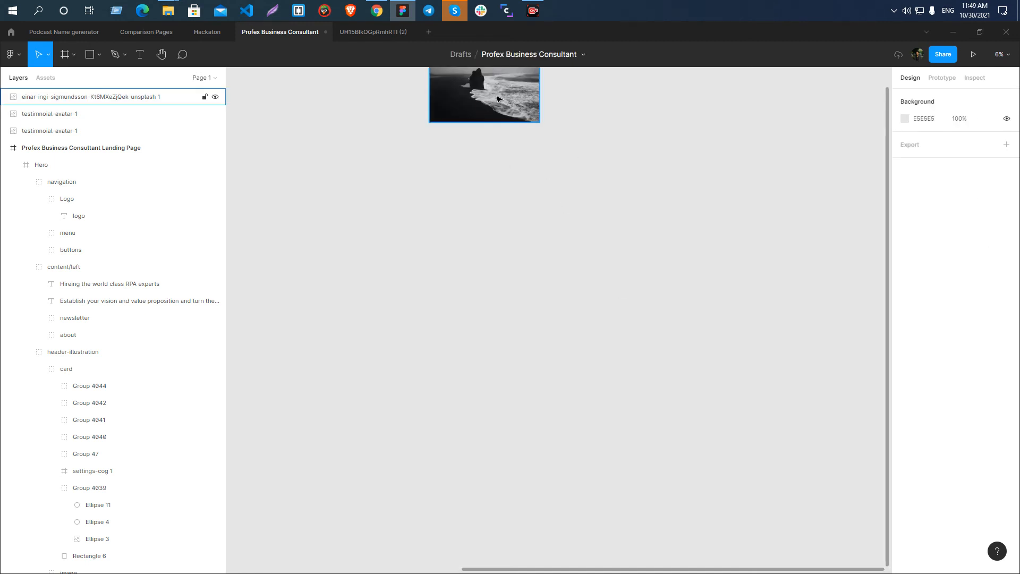
pyautogui.click(504, 104)
pyautogui.scroll(4, 502, 159)
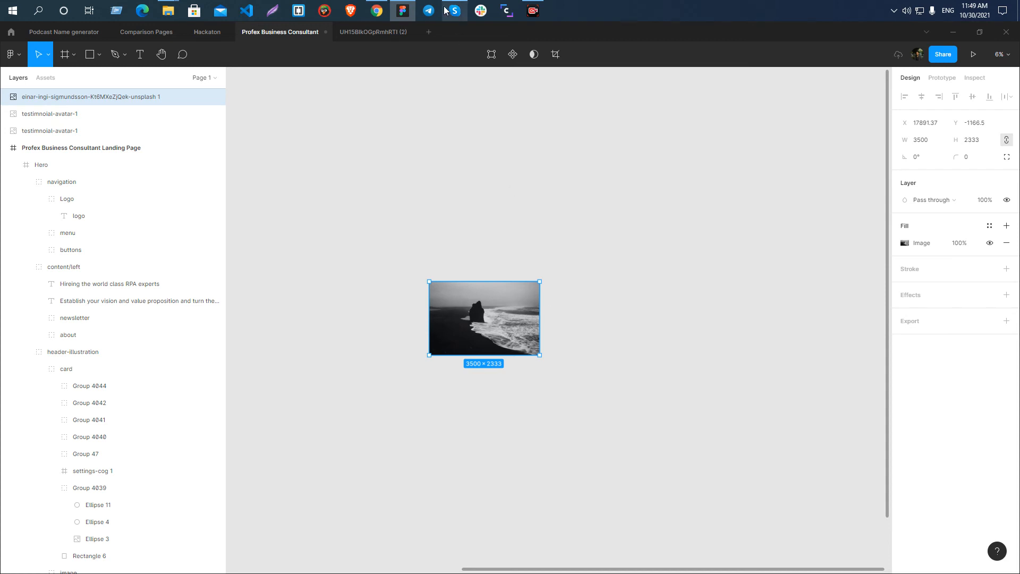
# Switch to Skype, dismiss the call quality rating and rejoin the UiFlow-Uicub Team call with the camera off.
pyautogui.moveTo(445, 11)
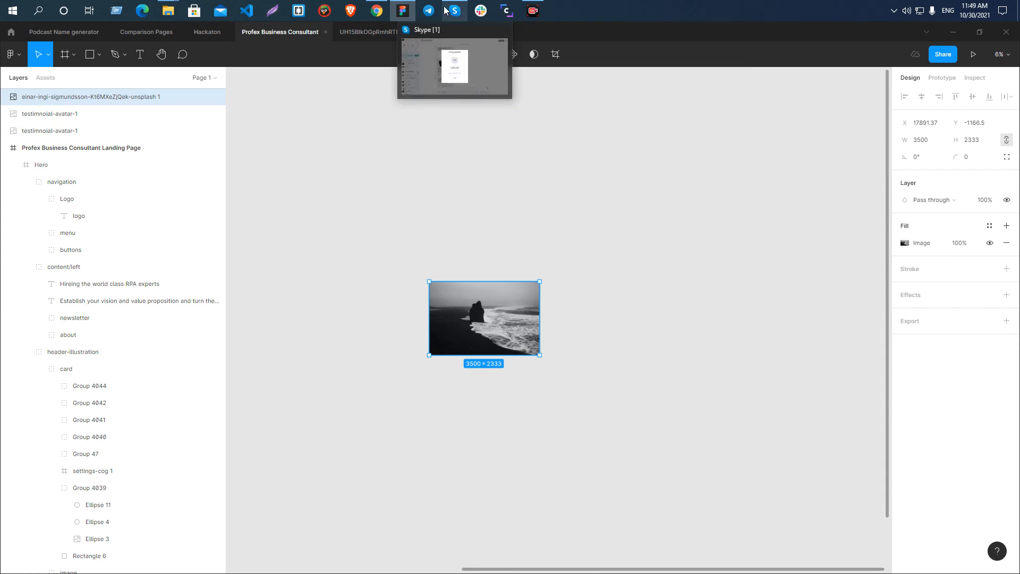
pyautogui.click(445, 11)
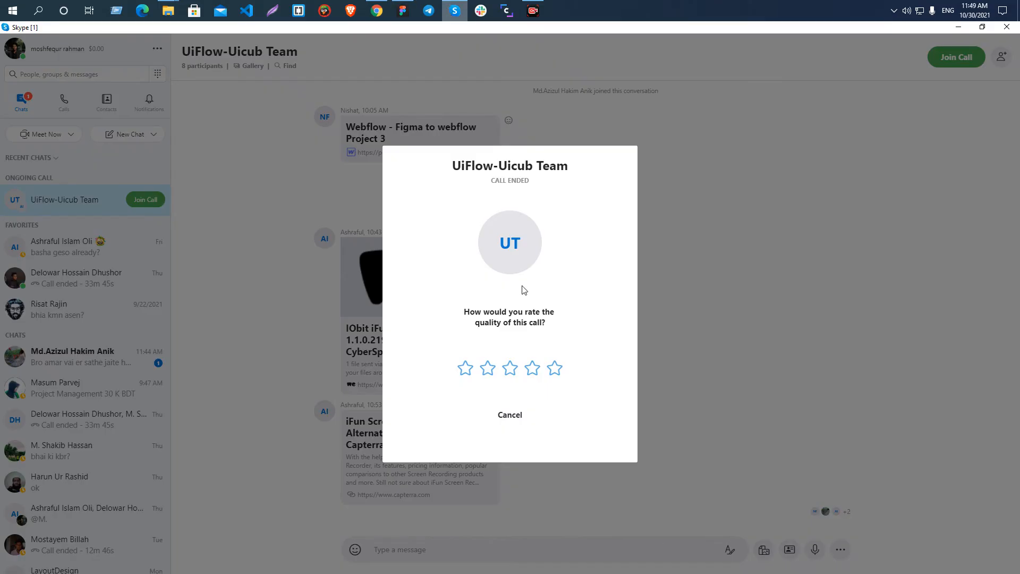
pyautogui.click(504, 417)
pyautogui.click(953, 60)
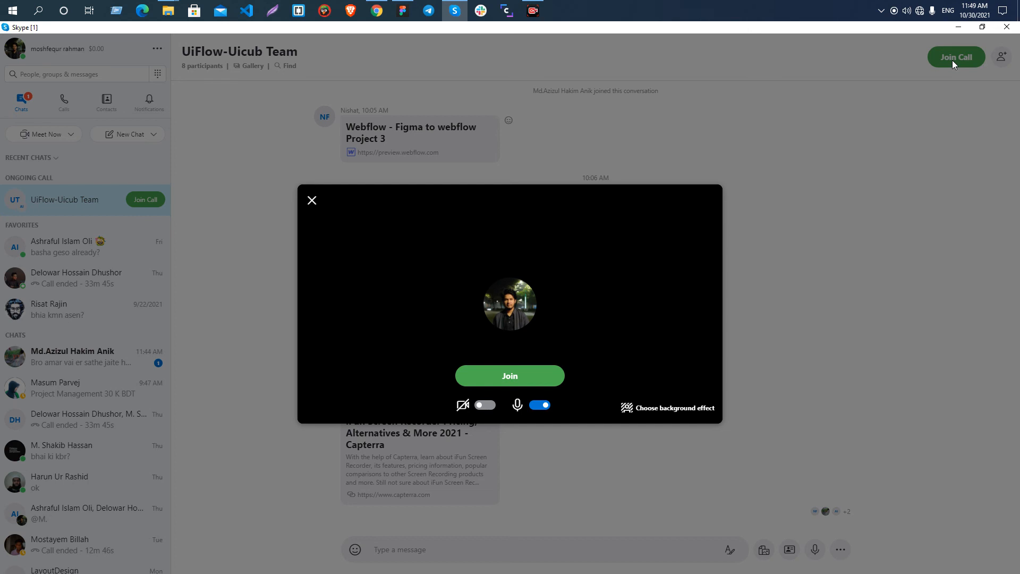
pyautogui.click(510, 376)
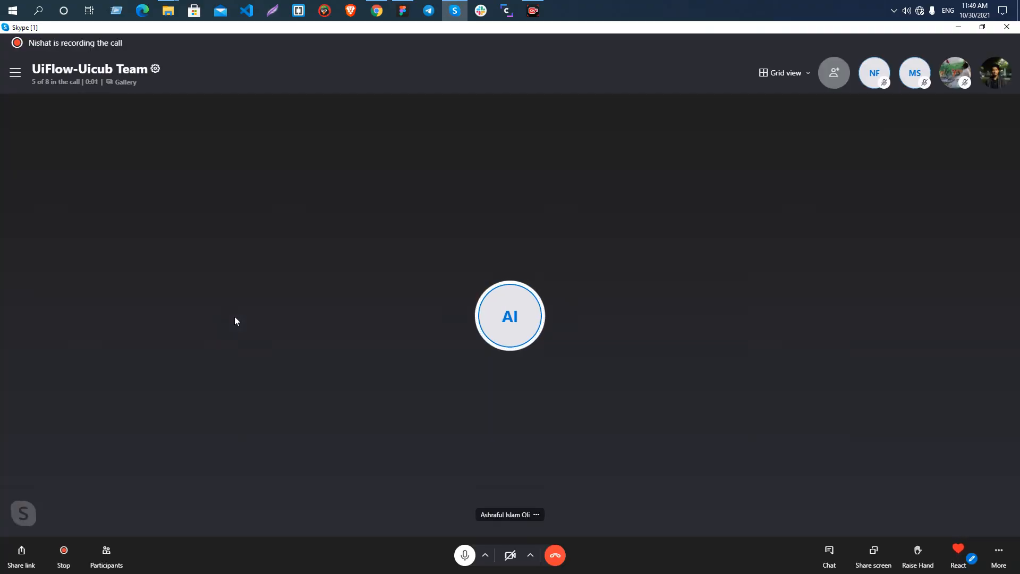
# Switch back to Figma and examine the restored seashore photo's dimensions and its scale against the landing page frames.
pyautogui.hotkey('alt', 'Tab')
pyautogui.click(394, 415)
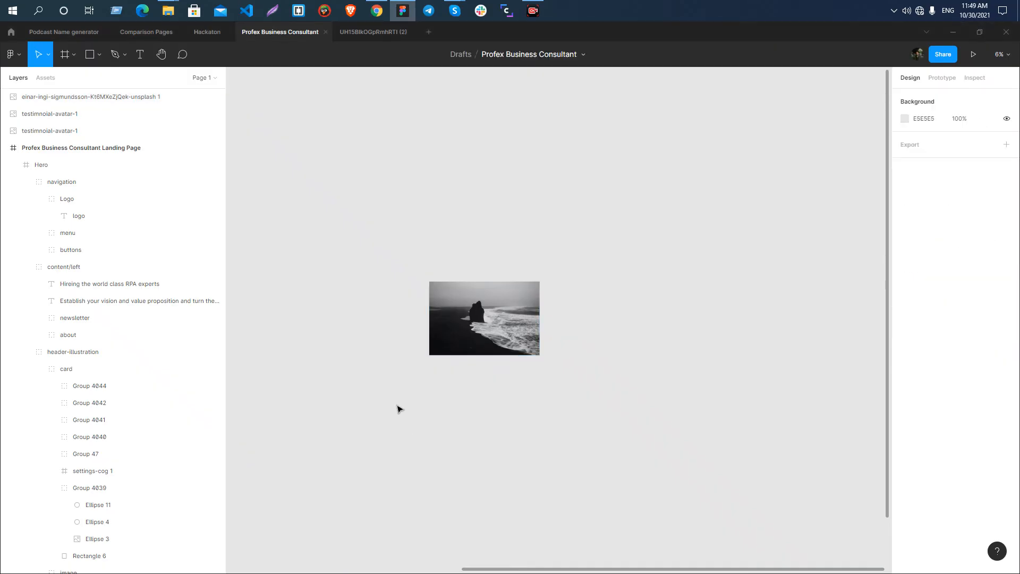
pyautogui.click(464, 351)
pyautogui.click(448, 257)
pyautogui.scroll(-3, 448, 257)
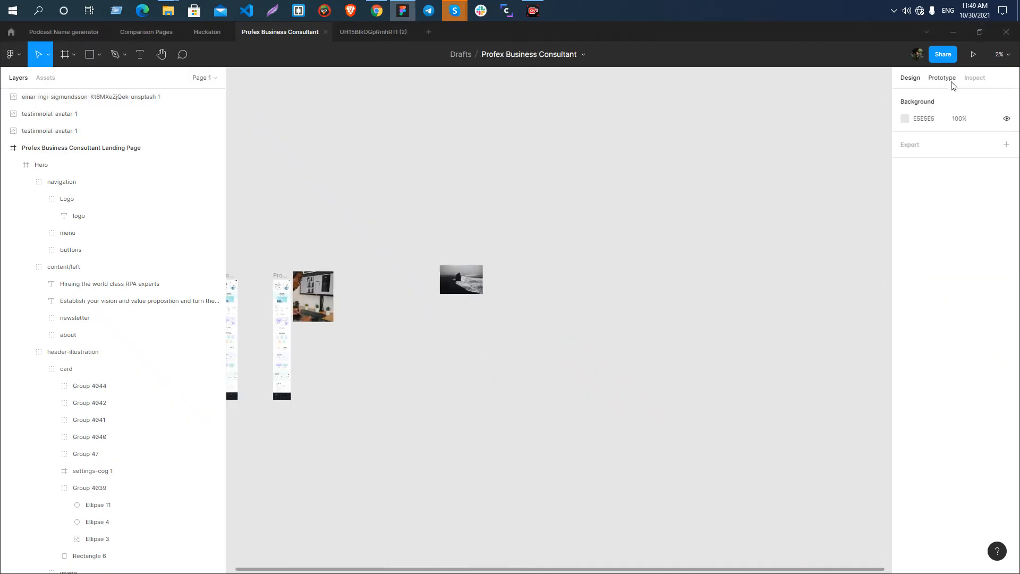
pyautogui.click(460, 289)
pyautogui.hotkey('alt', 'Tab')
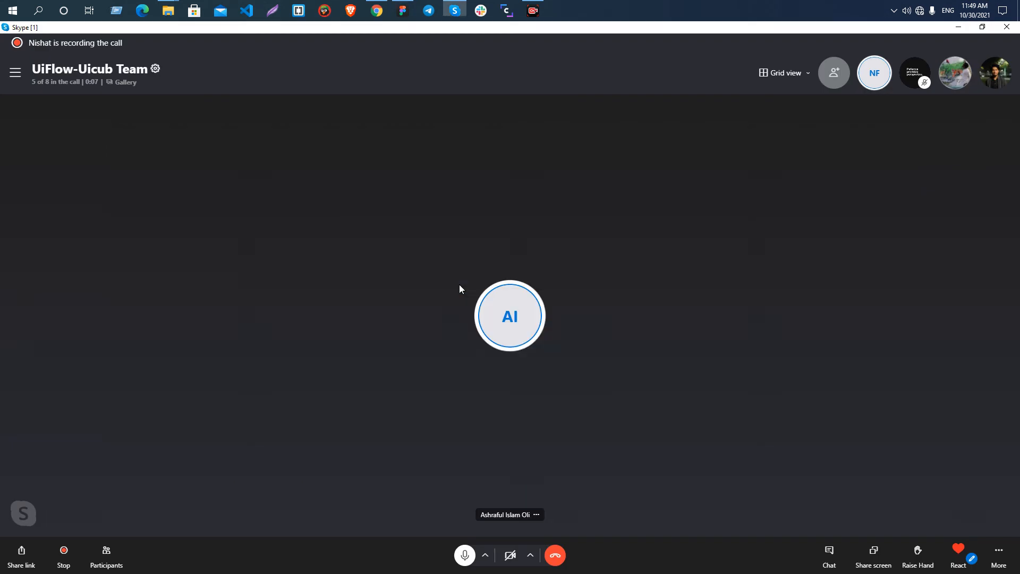
pyautogui.hotkey('alt', 'Tab')
pyautogui.click(479, 423)
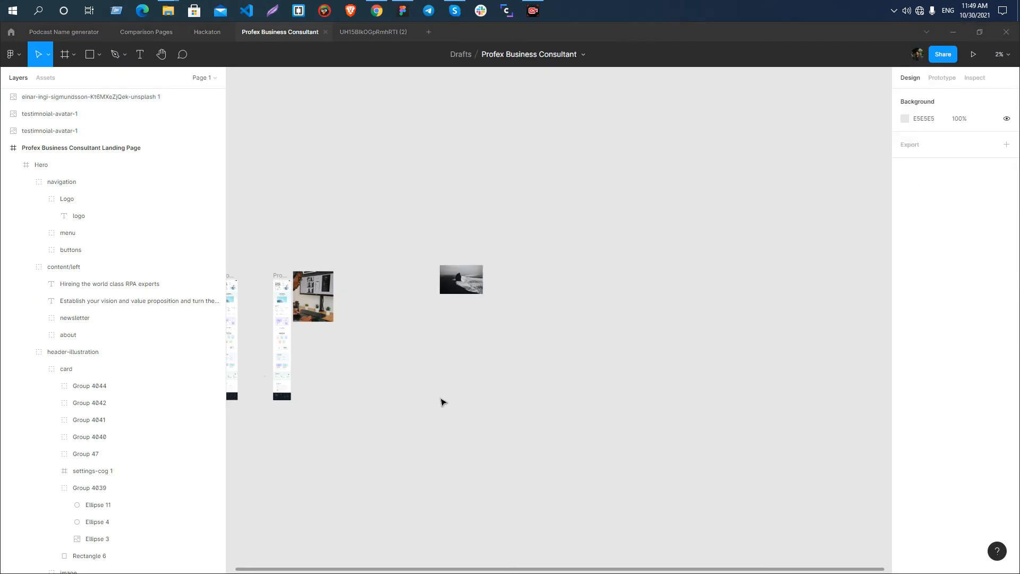
pyautogui.click(457, 292)
pyautogui.click(457, 291)
pyautogui.scroll(1, 542, 393)
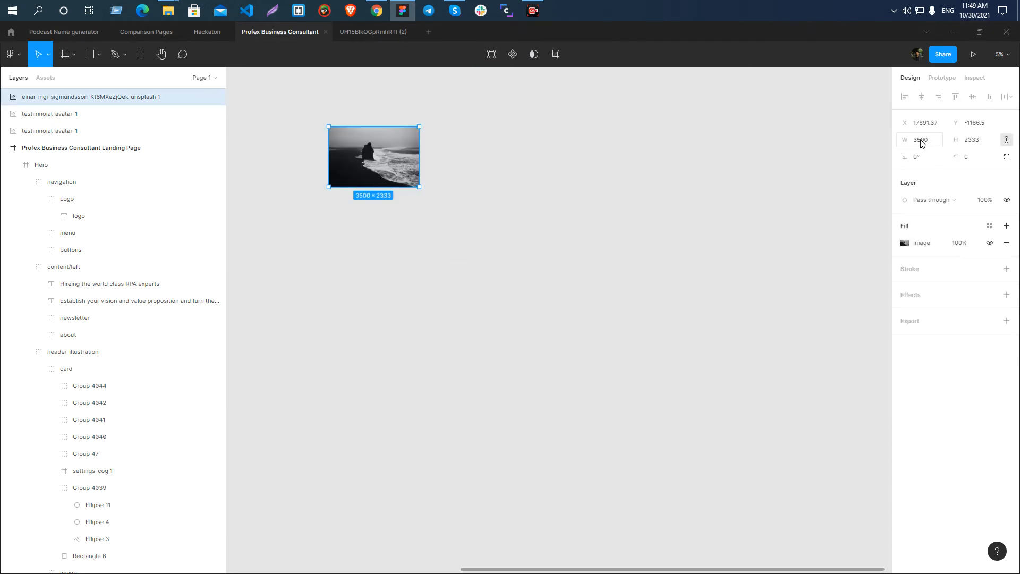
pyautogui.scroll(2, 367, 255)
pyautogui.click(290, 263)
pyautogui.click(351, 262)
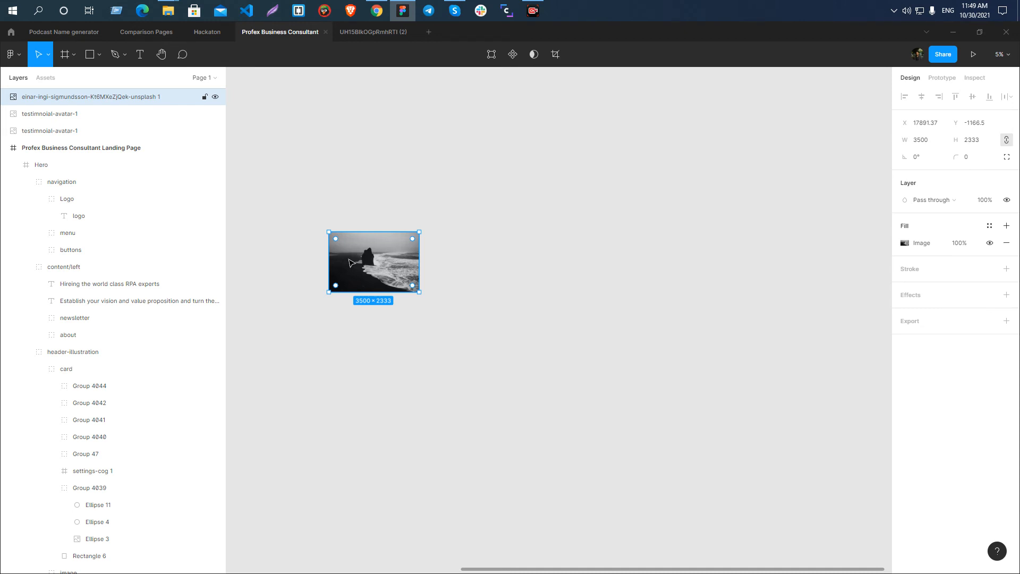
# Share the screen in the Skype call and return to the seashore photo in Figma.
pyautogui.click(455, 10)
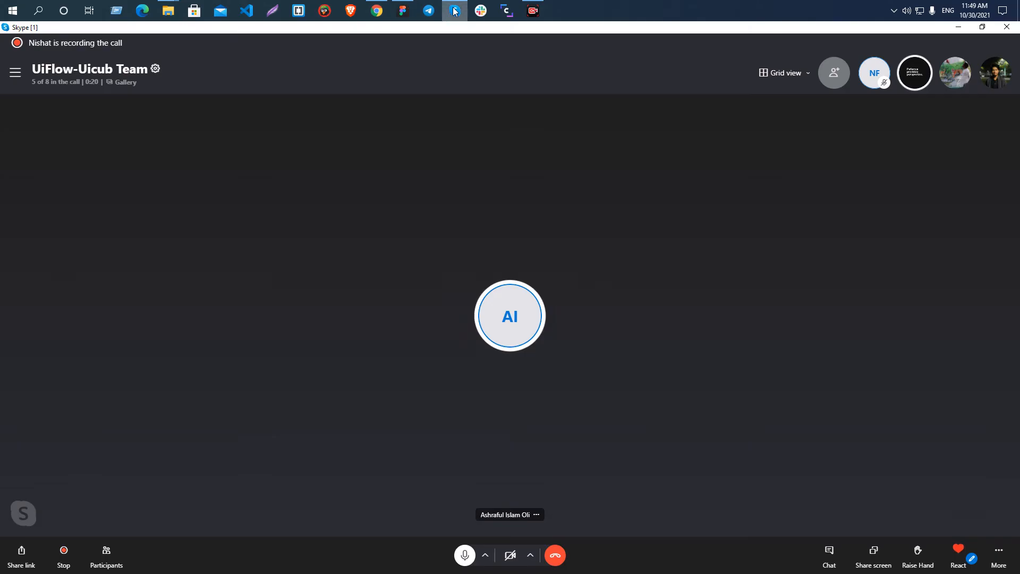
pyautogui.click(889, 567)
pyautogui.click(554, 457)
pyautogui.hotkey('alt', 'Tab')
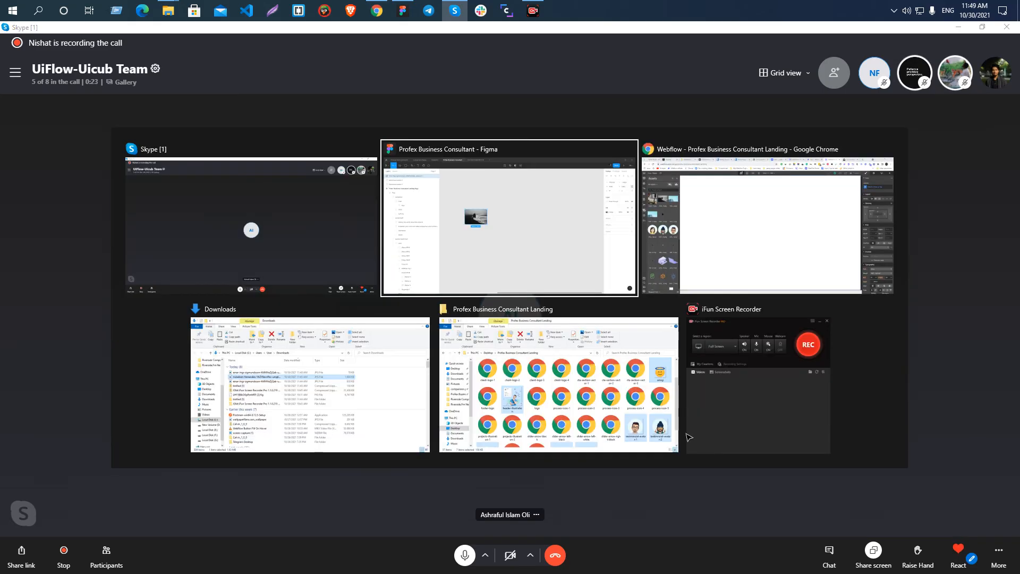
pyautogui.click(327, 298)
pyautogui.click(415, 244)
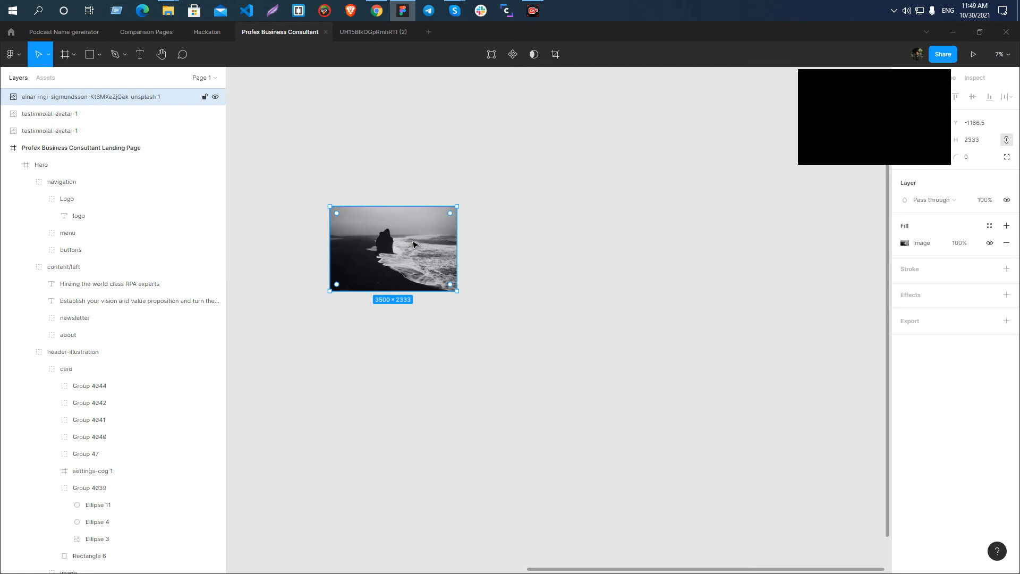
pyautogui.moveTo(169, 11)
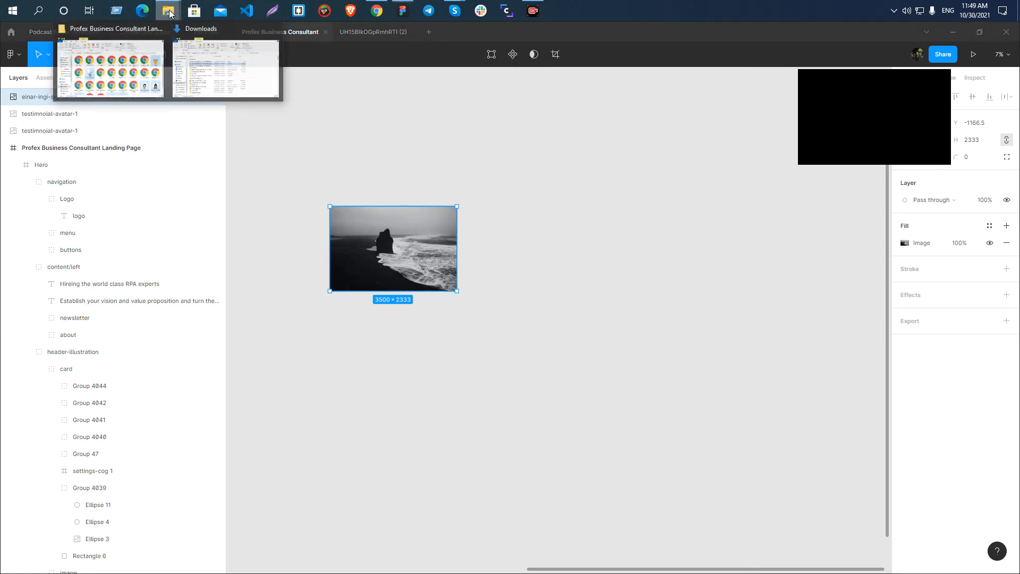
# Open the 1,680 KB desk photo from the Downloads folder in Photos and return to it from the Skype call window.
pyautogui.click(201, 78)
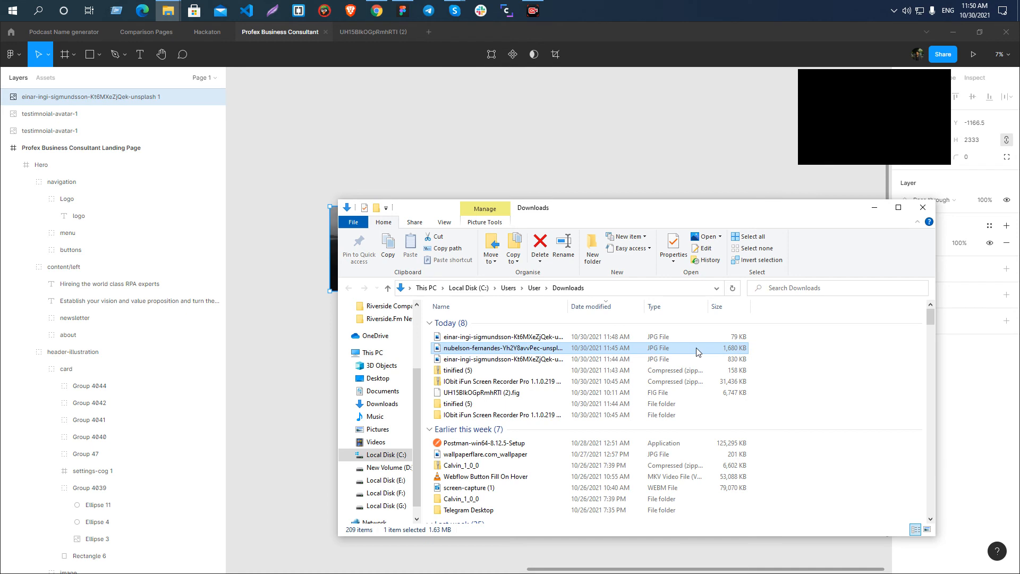
pyautogui.doubleClick(695, 348)
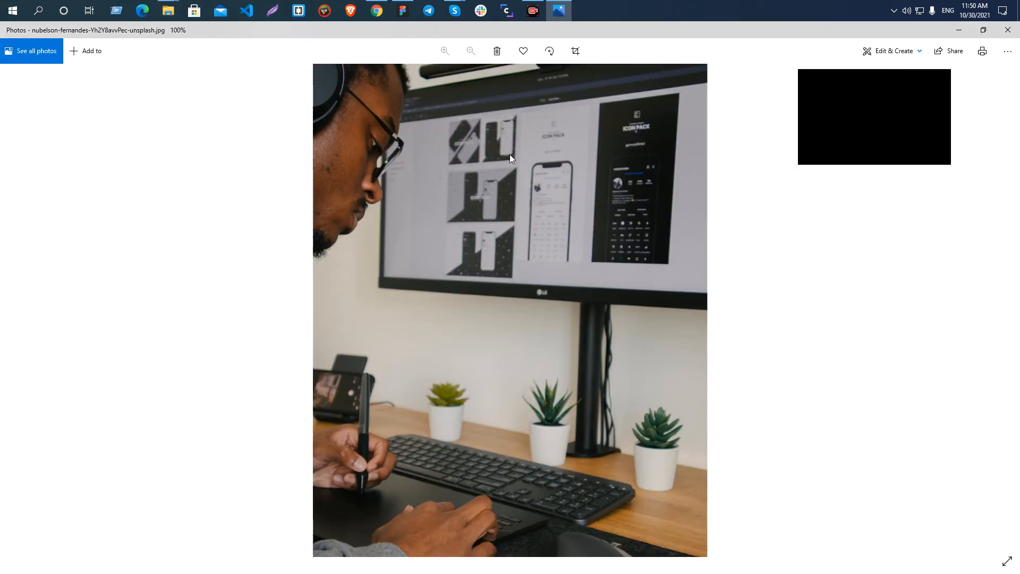
pyautogui.click(937, 154)
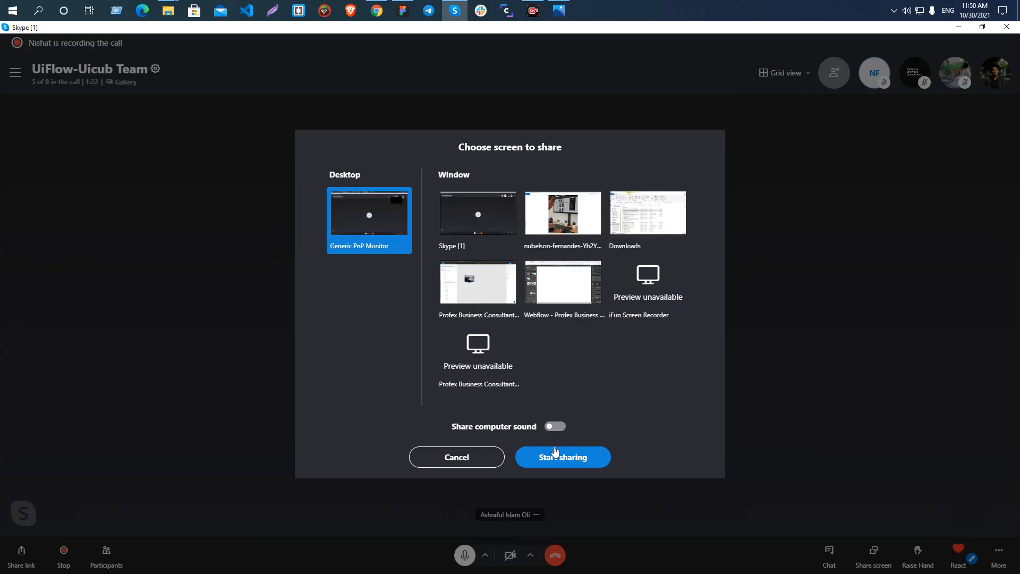
pyautogui.click(557, 454)
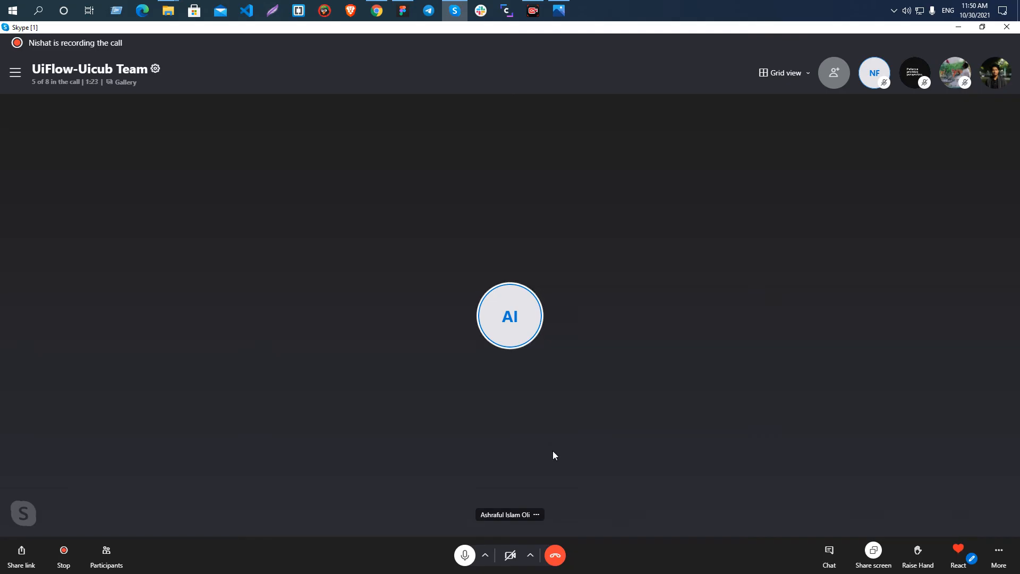
pyautogui.press('alt')
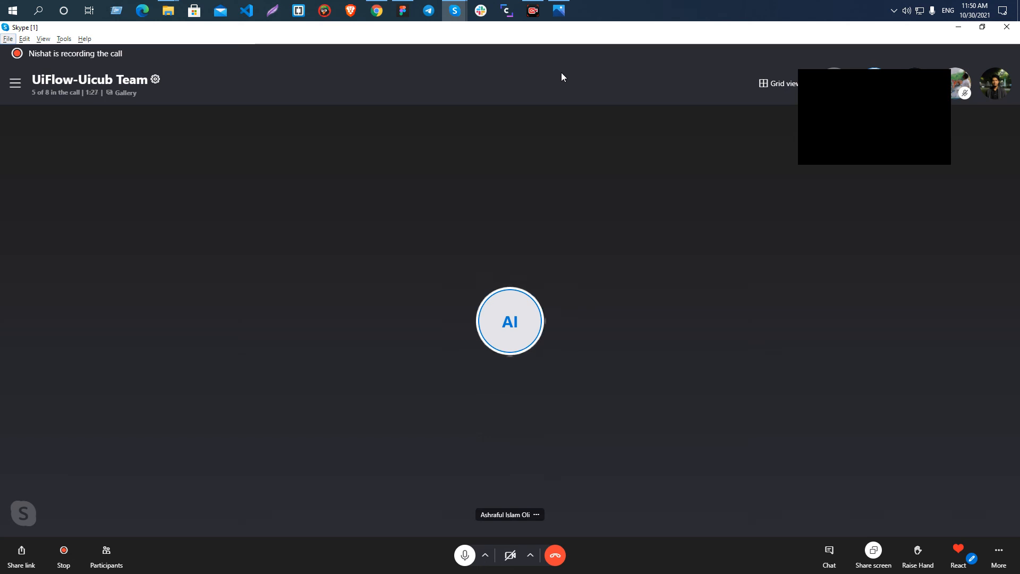
pyautogui.click(559, 11)
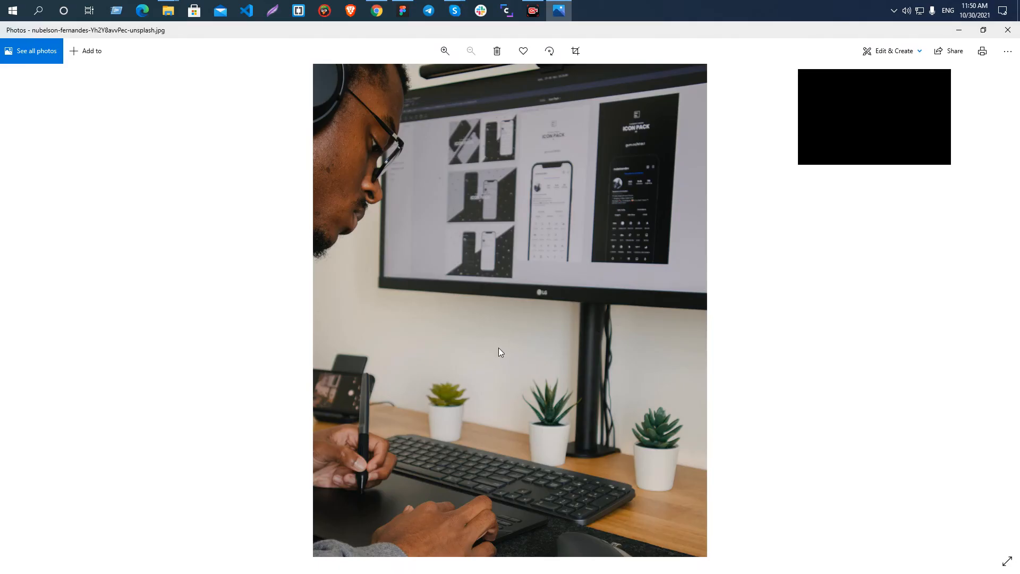
# Open the properties of the 79 KB seashore JPG in the Downloads folder and show its image details.
pyautogui.moveTo(168, 10)
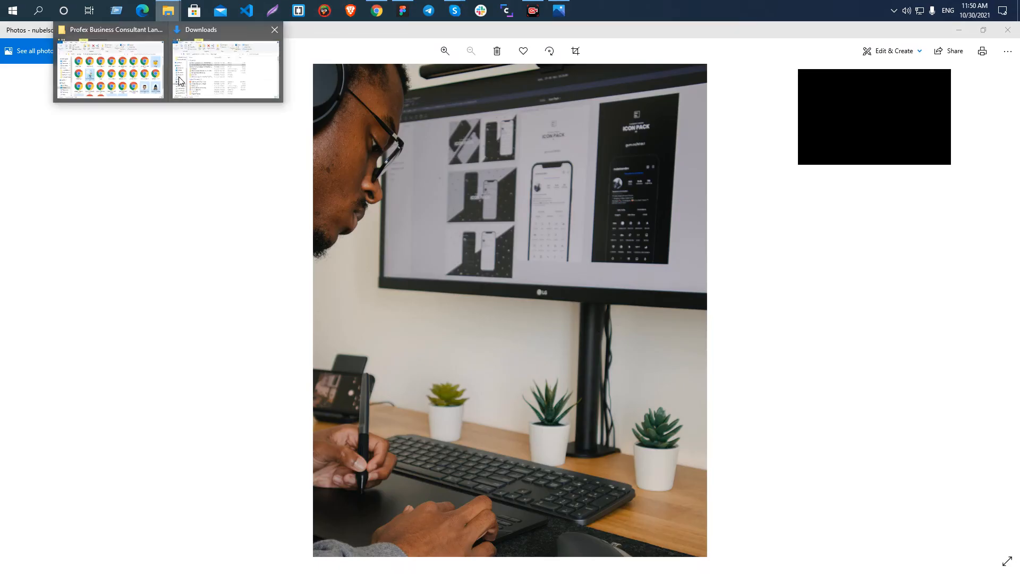
pyautogui.click(200, 80)
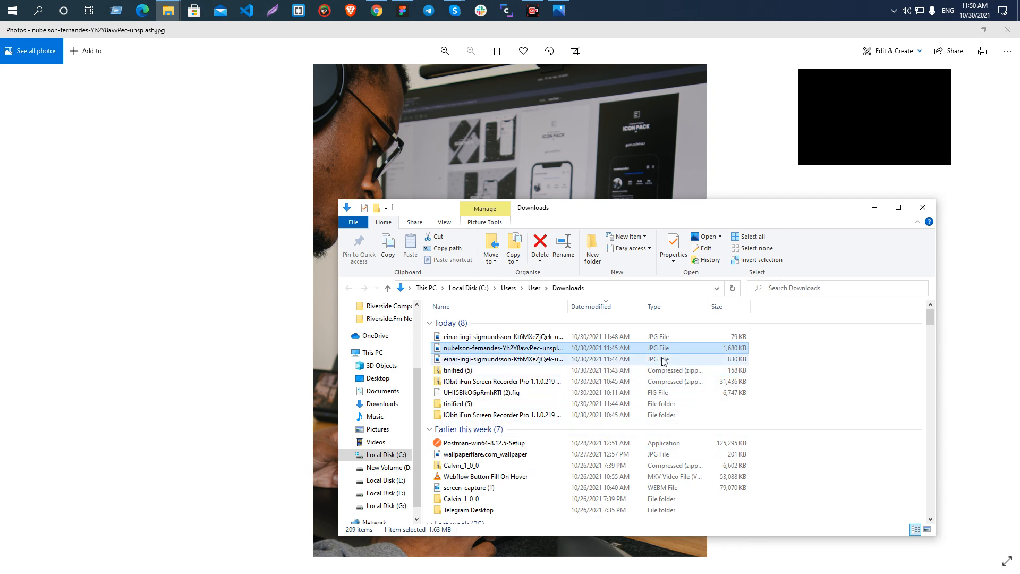
pyautogui.click(635, 338)
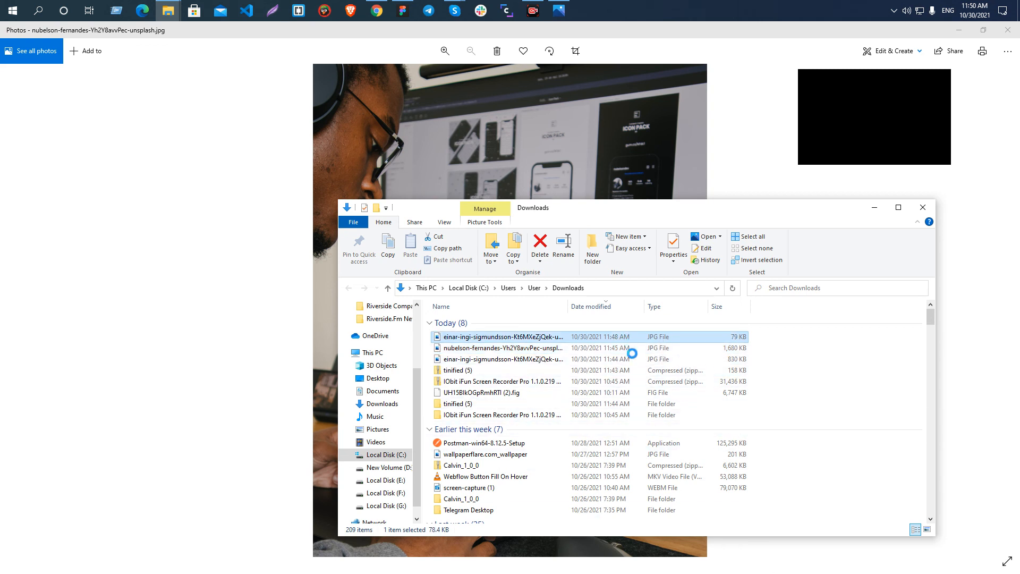
pyautogui.rightClick(624, 341)
pyautogui.click(657, 564)
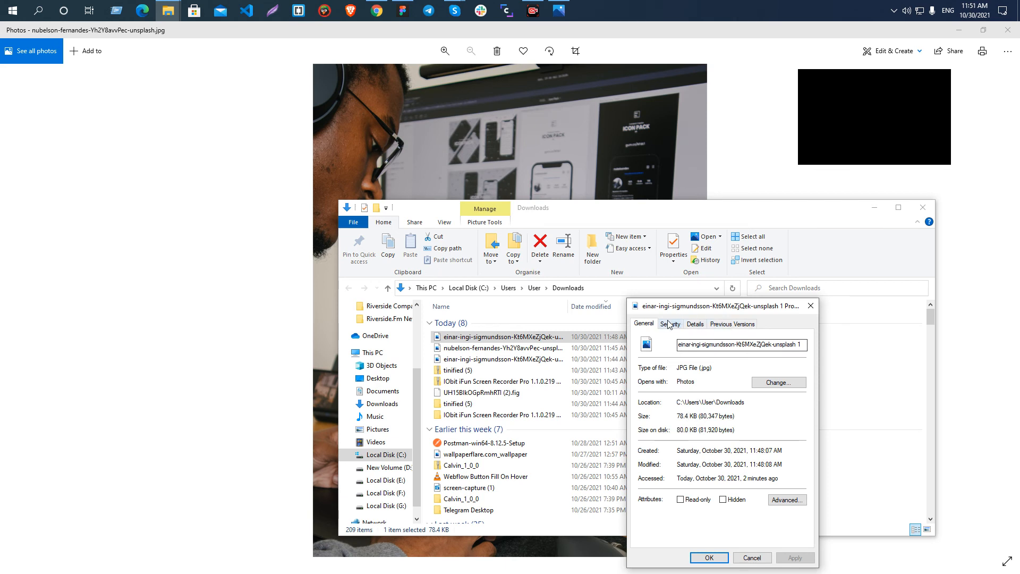
pyautogui.click(695, 323)
pyautogui.scroll(-4, 662, 481)
pyautogui.scroll(-2, 661, 481)
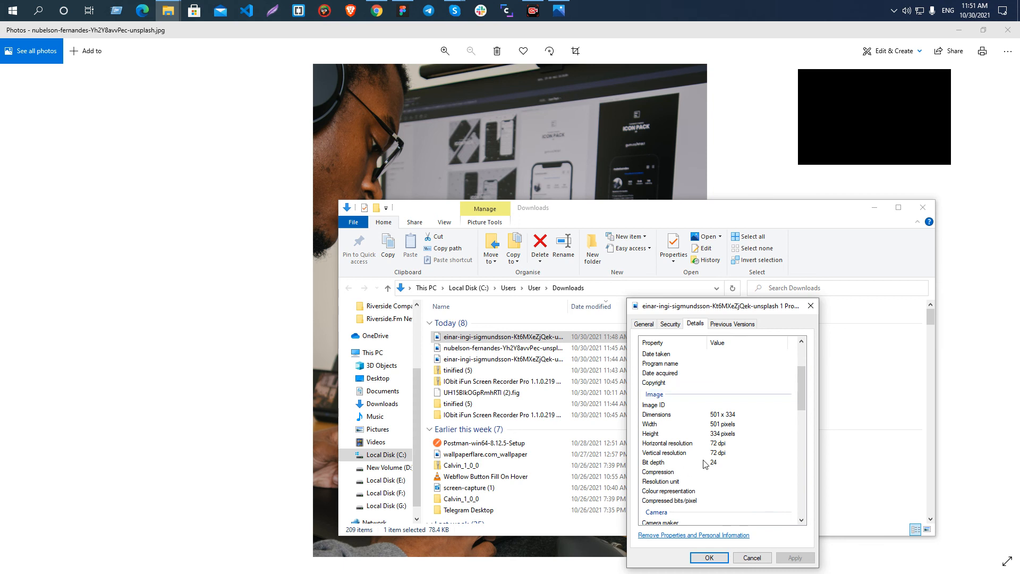
# Compare the exported seashore photo's pixel dimensions with its file size, and close its properties.
pyautogui.click(660, 391)
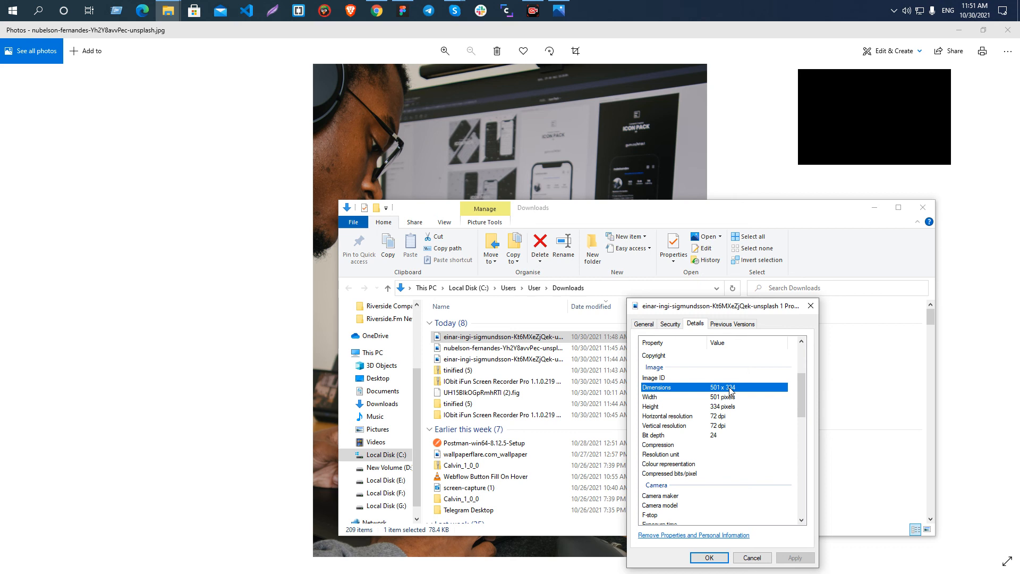
pyautogui.scroll(4, 673, 459)
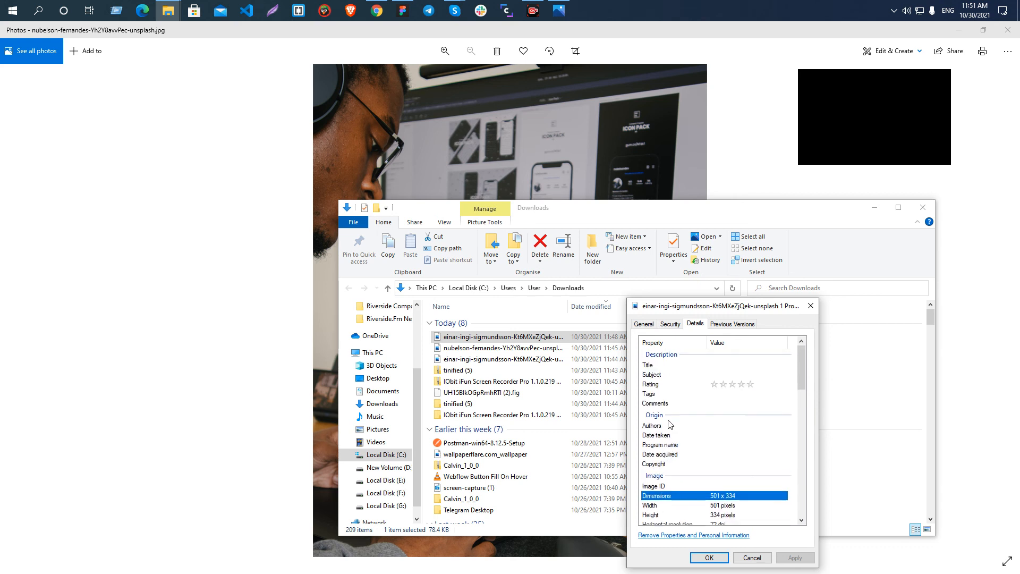
pyautogui.click(651, 326)
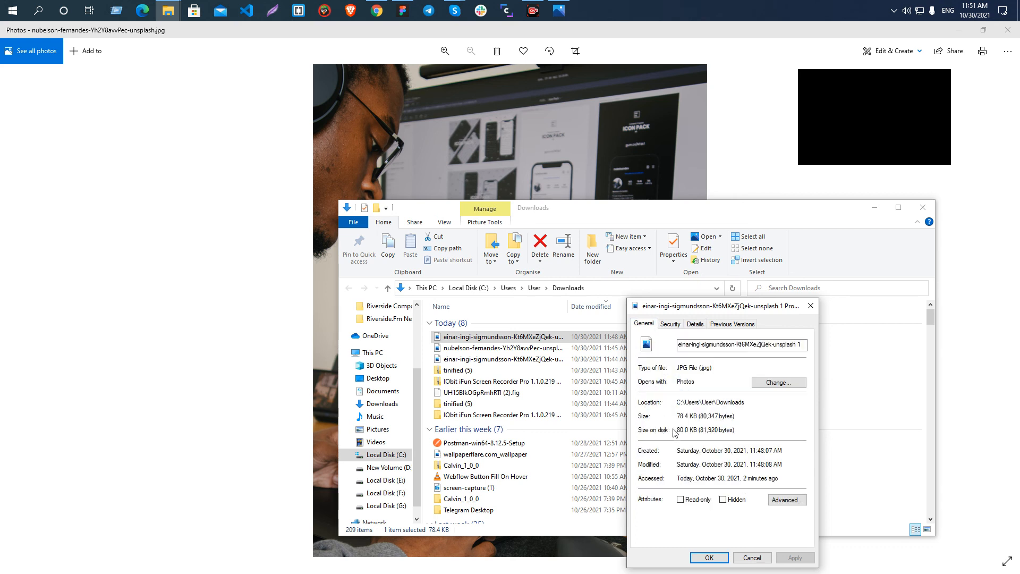
pyautogui.click(695, 323)
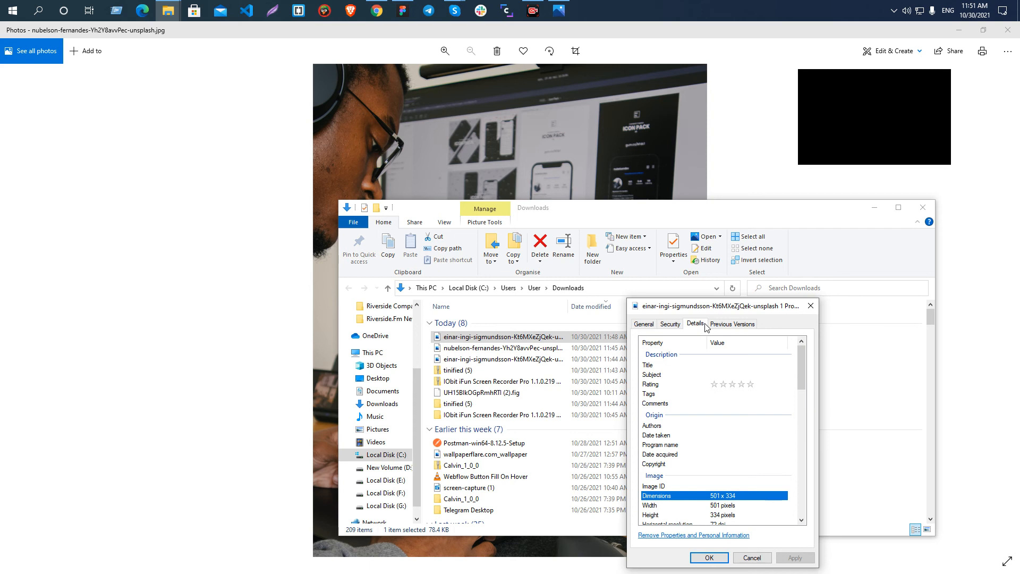
pyautogui.scroll(-4, 732, 498)
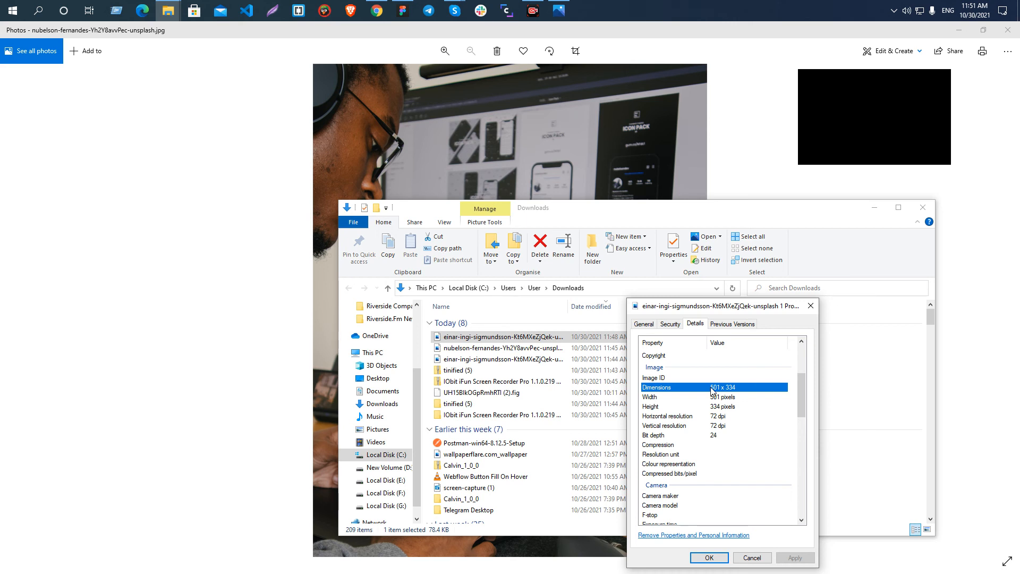
pyautogui.click(810, 306)
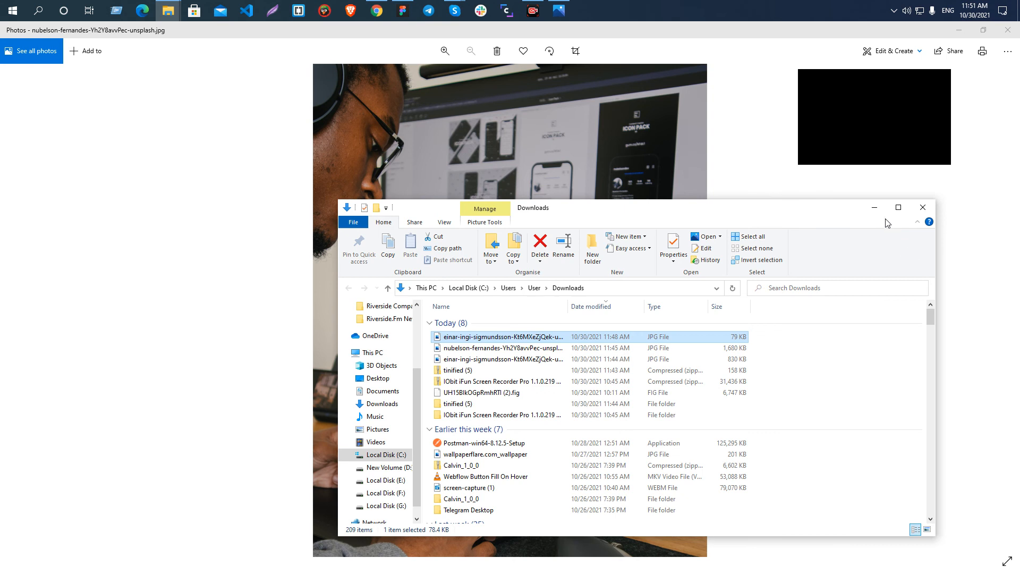
# Minimize Downloads and Photos, switch to Figma, and select the desk photo to compare its scale with the landing page frames.
pyautogui.click(875, 208)
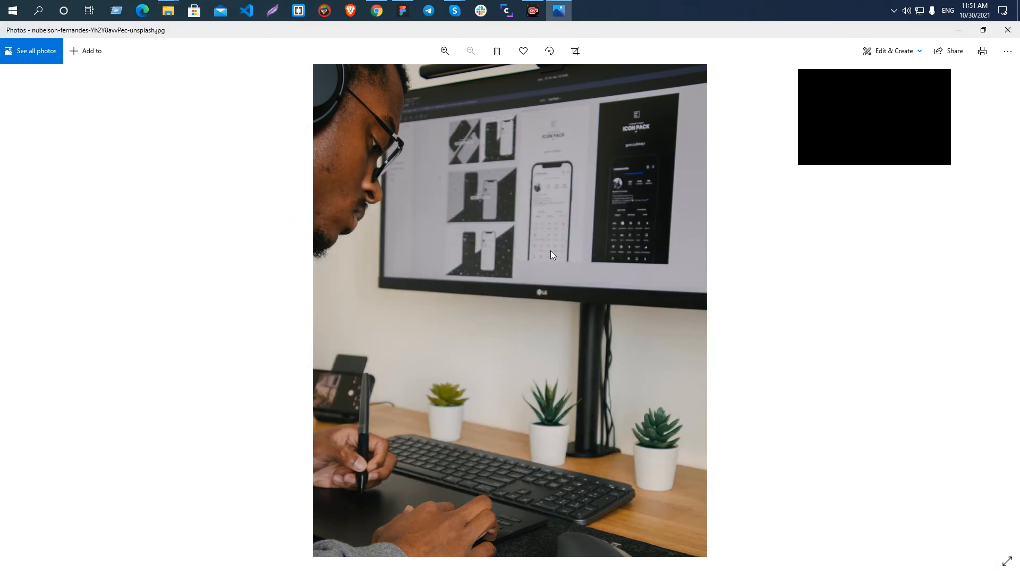
pyautogui.click(959, 29)
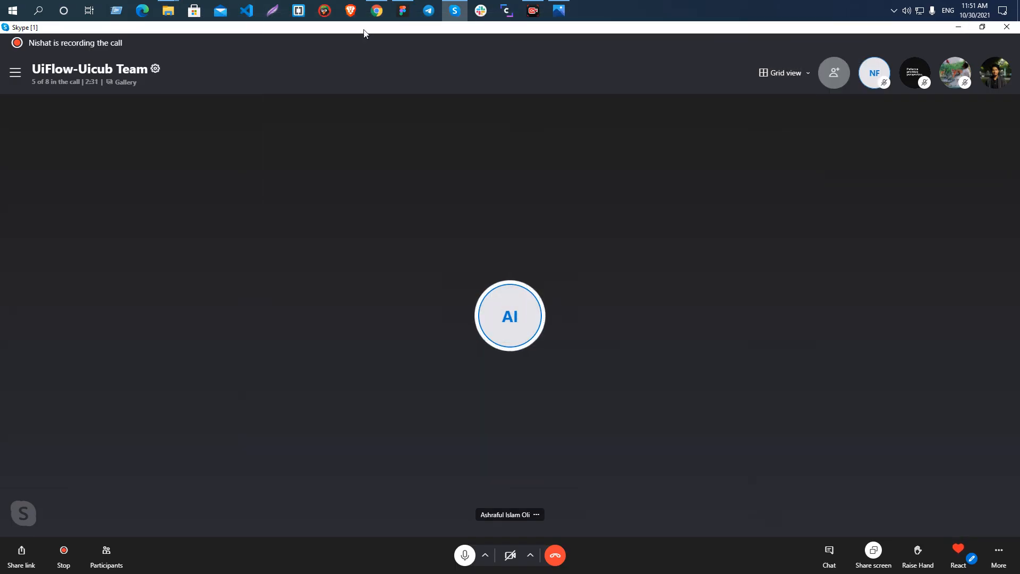
pyautogui.click(403, 10)
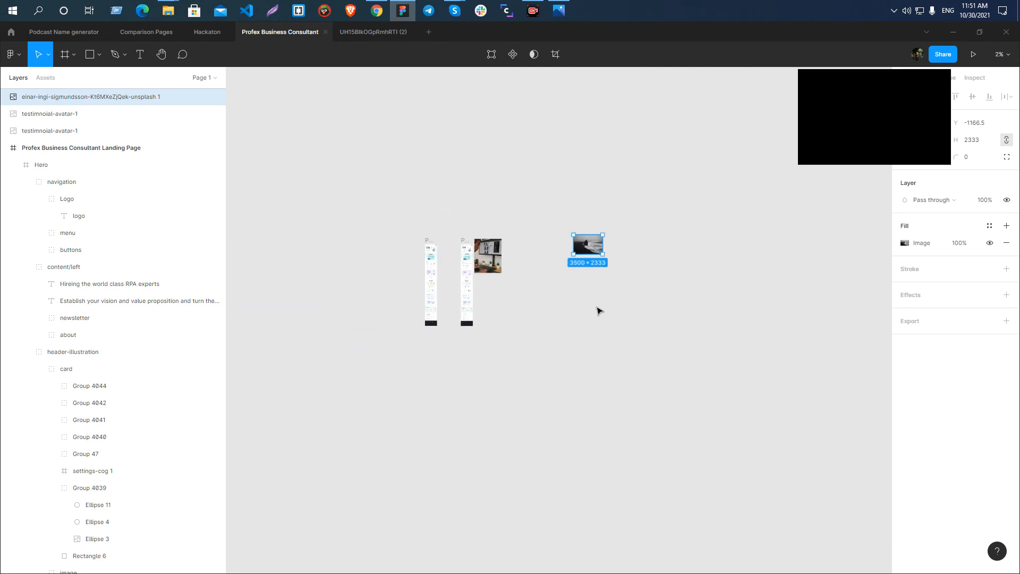
pyautogui.scroll(5, 432, 253)
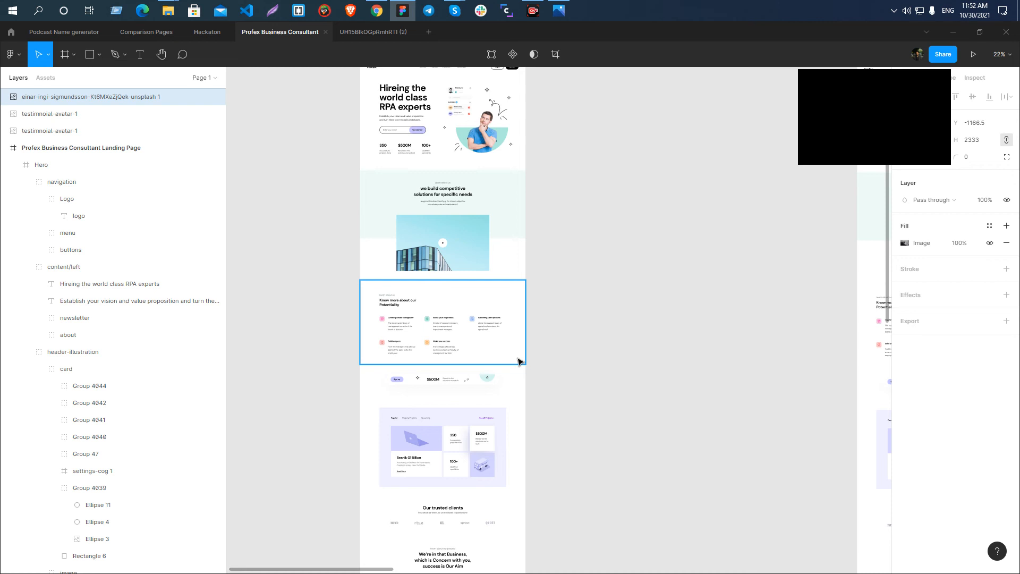
pyautogui.scroll(-8, 289, 298)
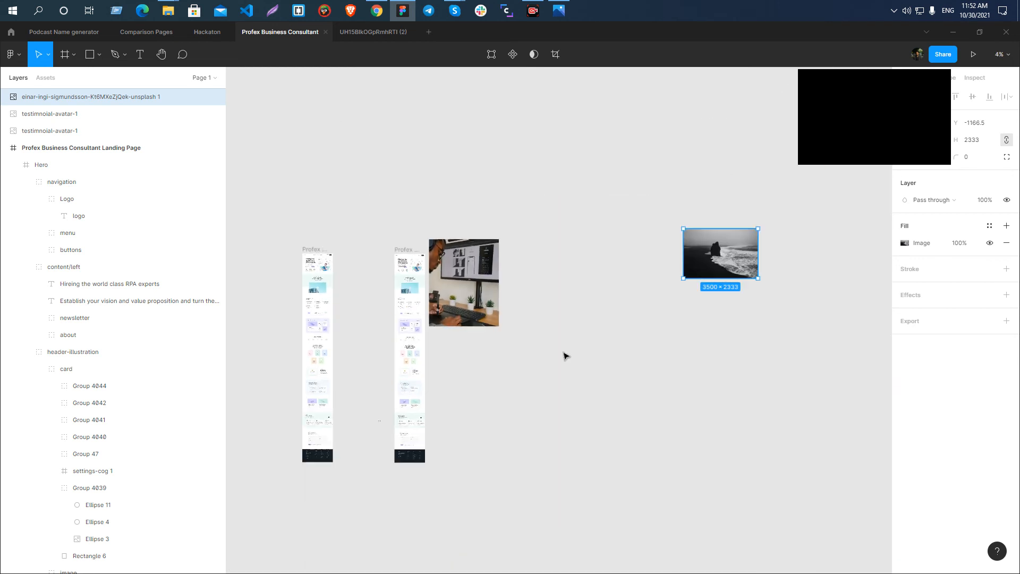
pyautogui.click(478, 290)
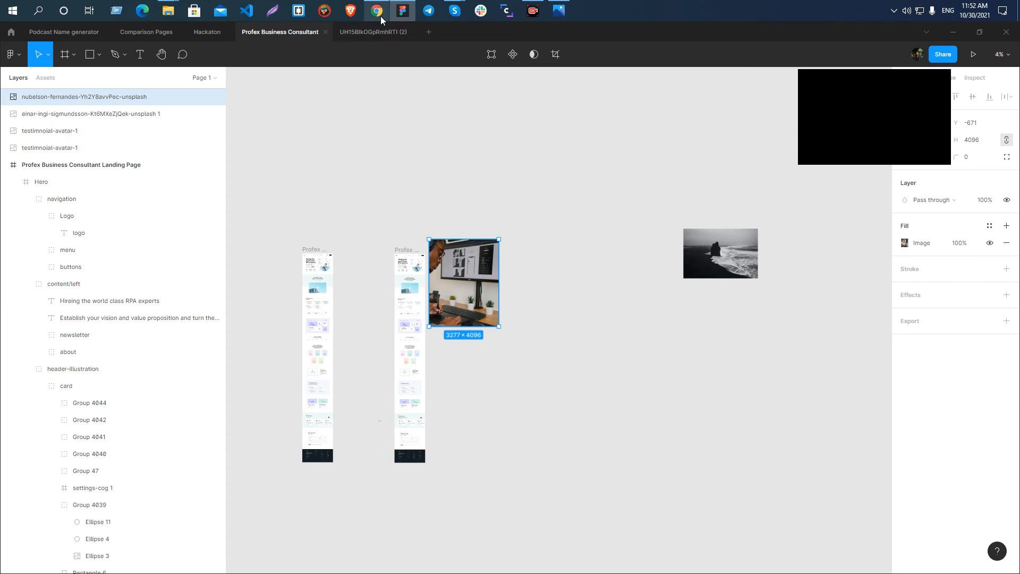
# Switch to the Webflow project in Chrome, check the desk photo's asset details and delete it from the assets.
pyautogui.moveTo(381, 20)
pyautogui.click(380, 62)
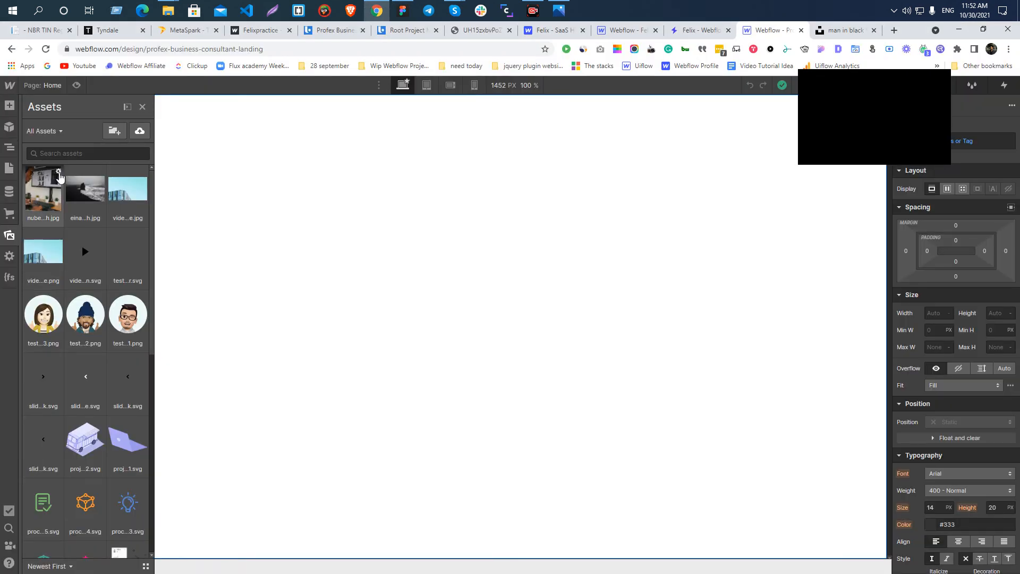
pyautogui.click(59, 173)
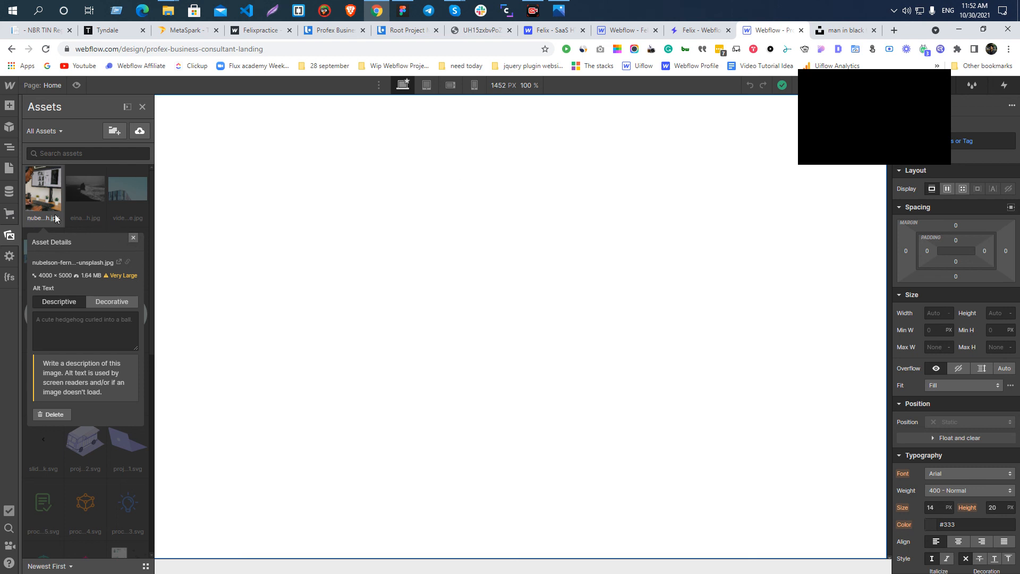
pyautogui.click(132, 239)
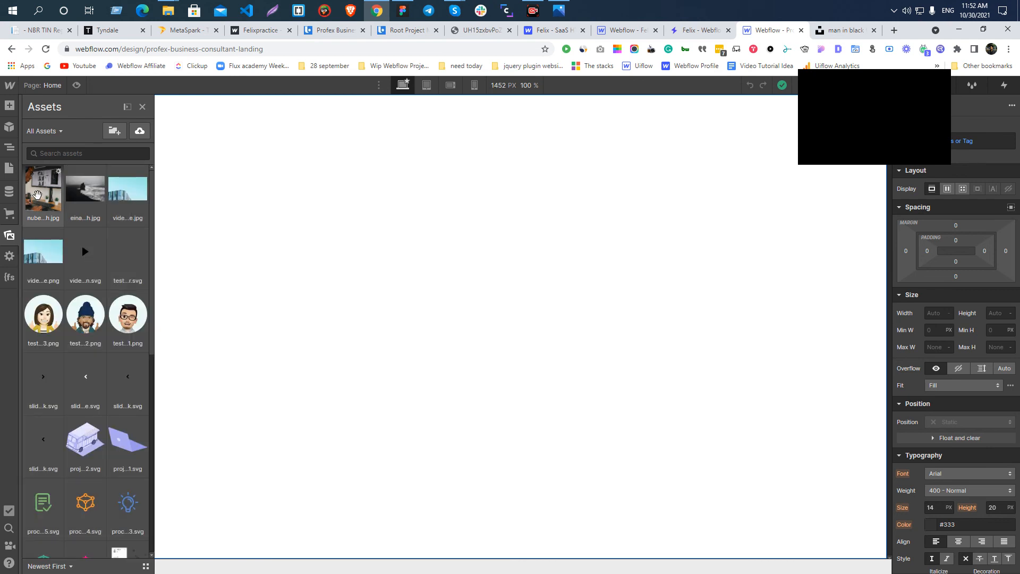
pyautogui.click(56, 173)
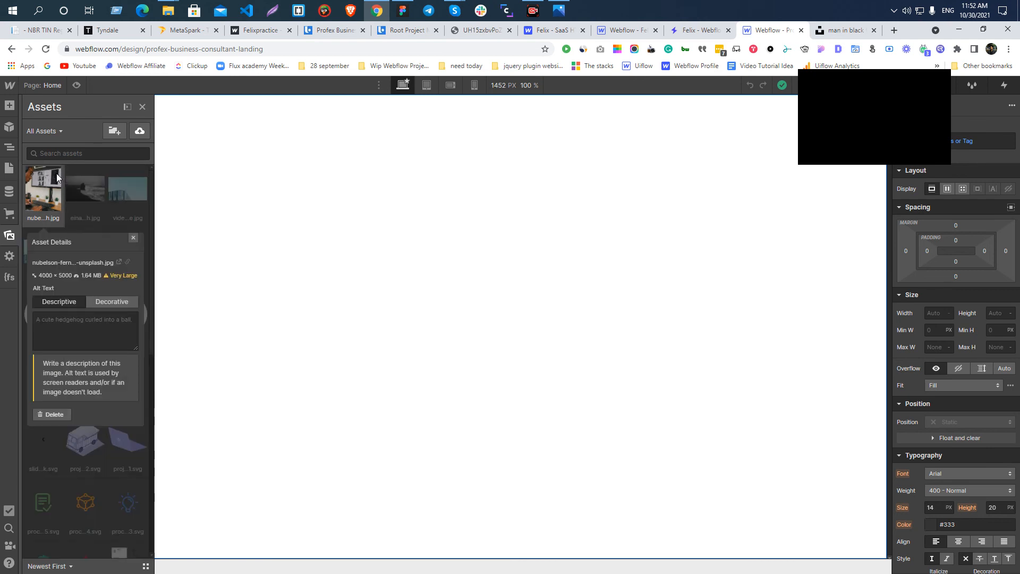
pyautogui.click(49, 415)
pyautogui.click(62, 478)
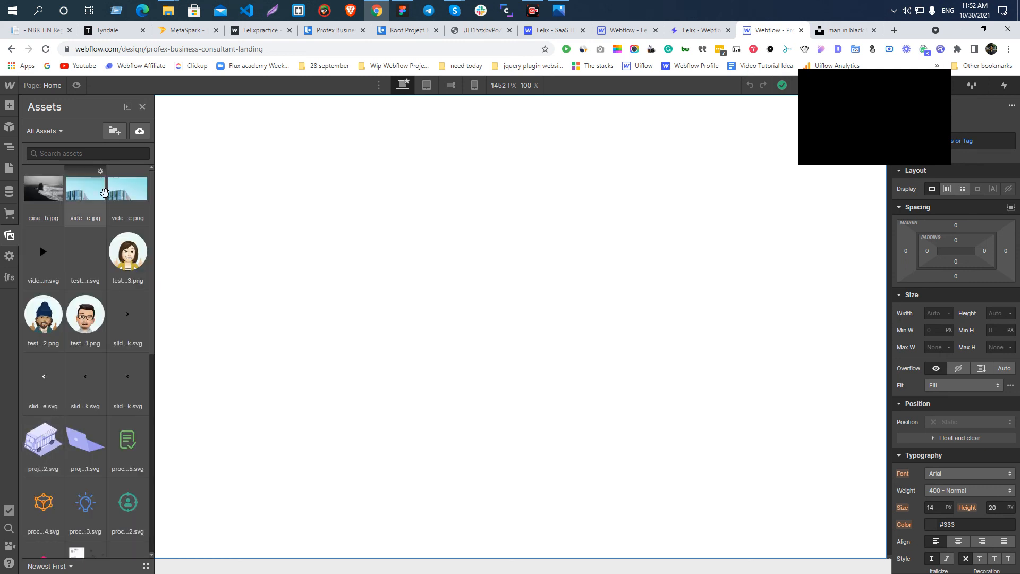
# Delete the oversized seashore photo from the project's assets.
pyautogui.click(57, 172)
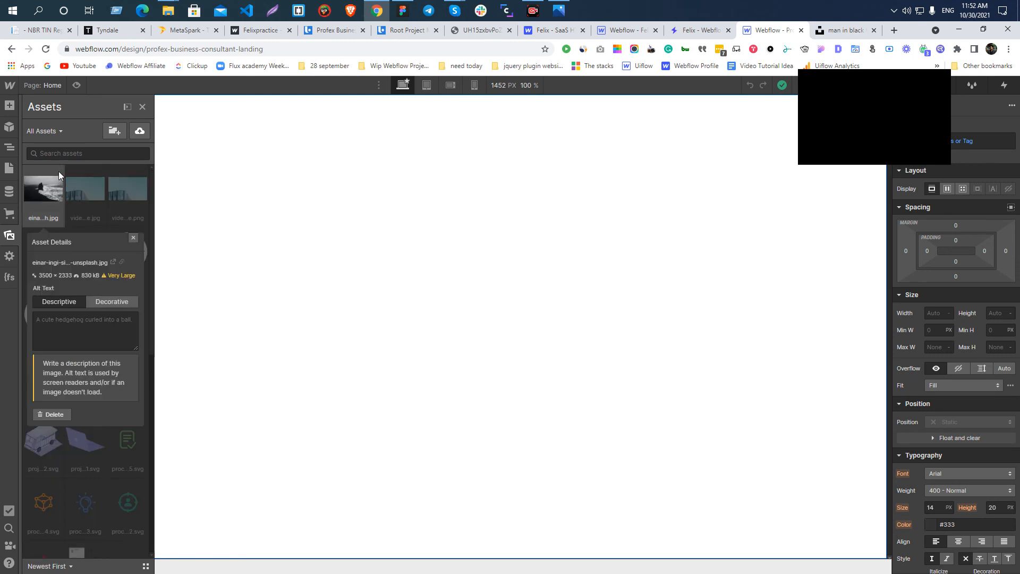
pyautogui.click(53, 416)
pyautogui.click(58, 478)
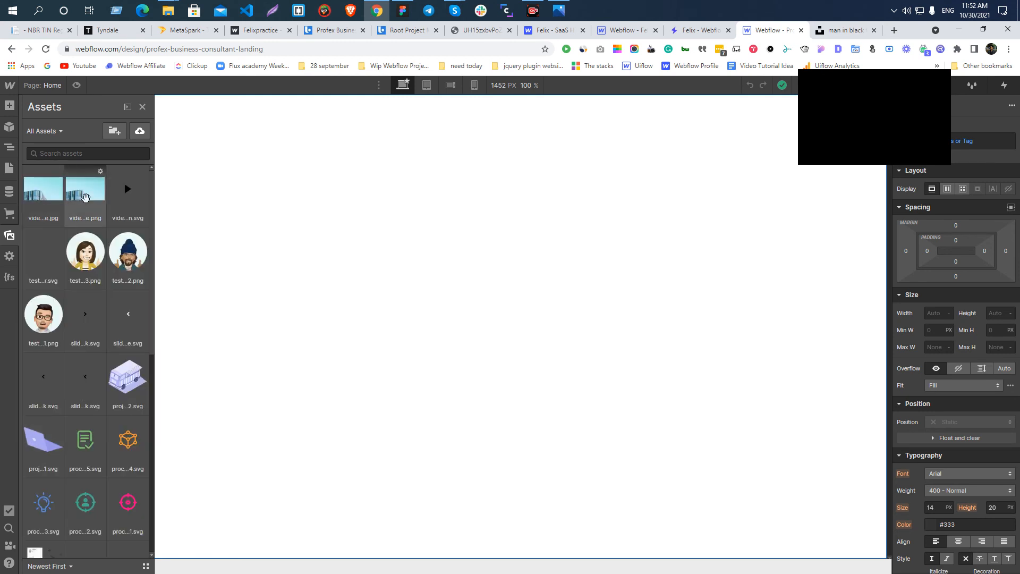
# View the hosted video-pop-up-image.png asset in its own browser tab and copy its asset link in Webflow.
pyautogui.click(99, 171)
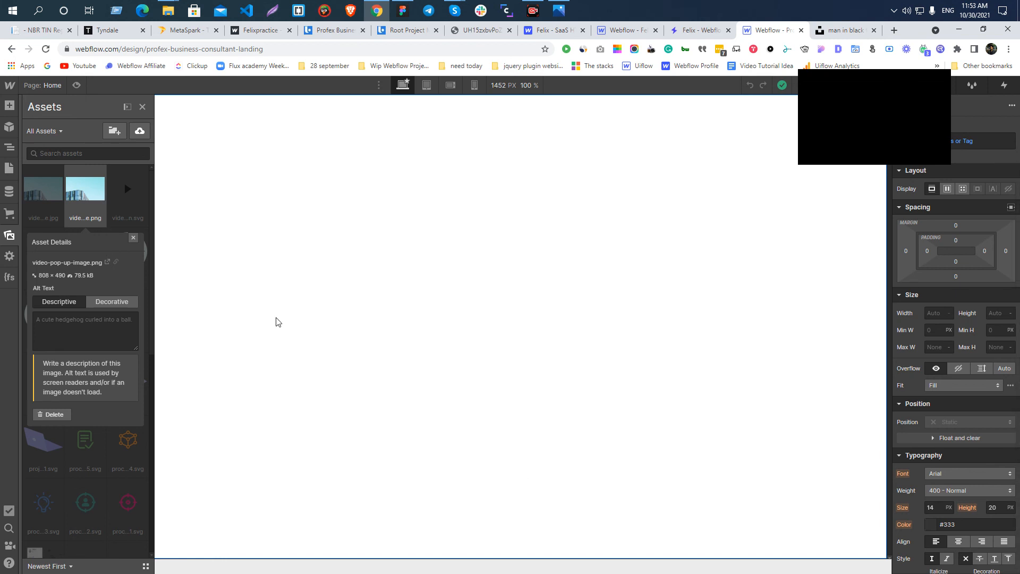
pyautogui.click(106, 262)
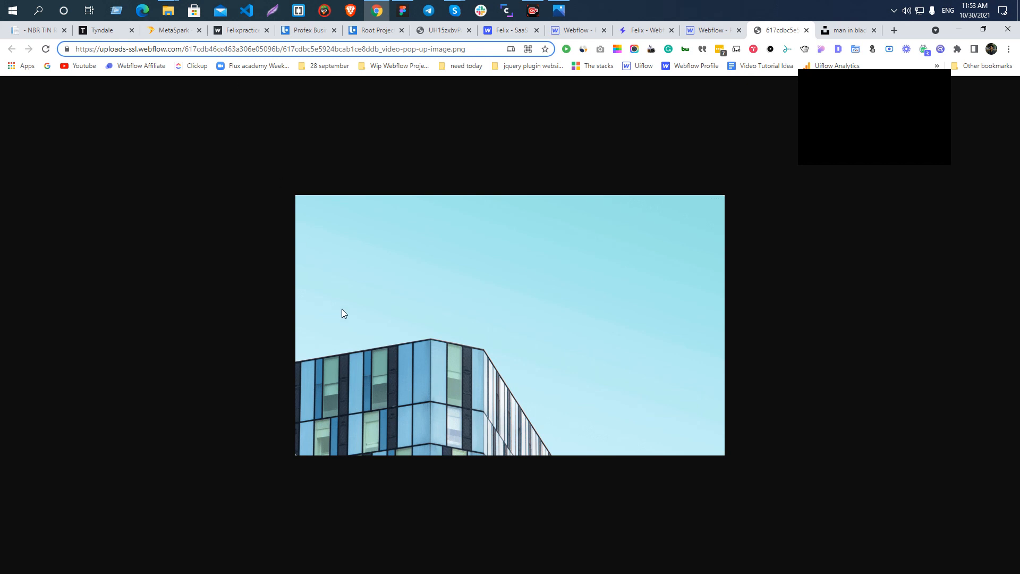
pyautogui.click(718, 31)
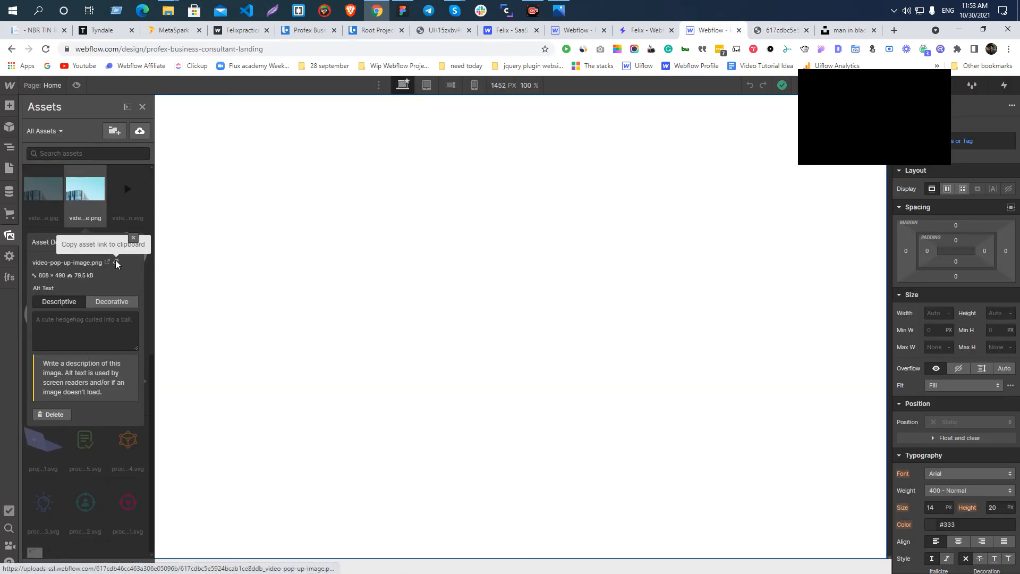
pyautogui.click(788, 26)
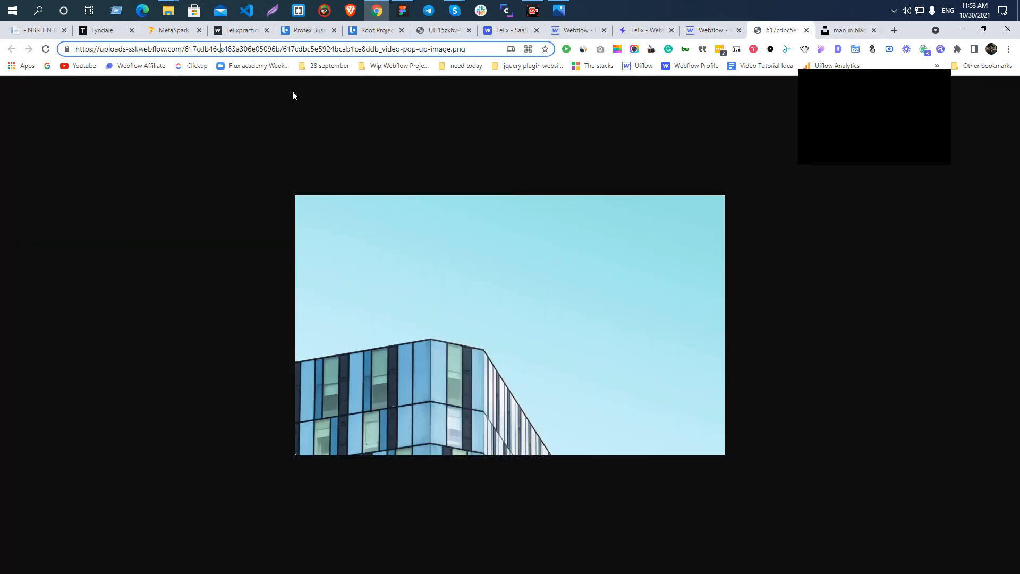
pyautogui.click(726, 34)
pyautogui.click(116, 263)
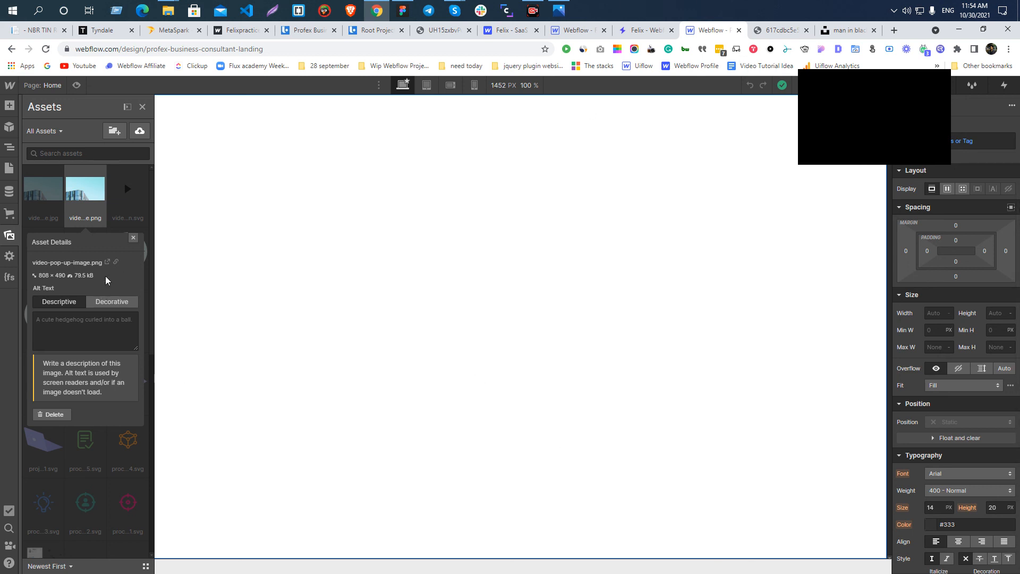
# View the hosted video-pop-up-image.png once more and close its browser tab to return to the Webflow project.
pyautogui.click(108, 262)
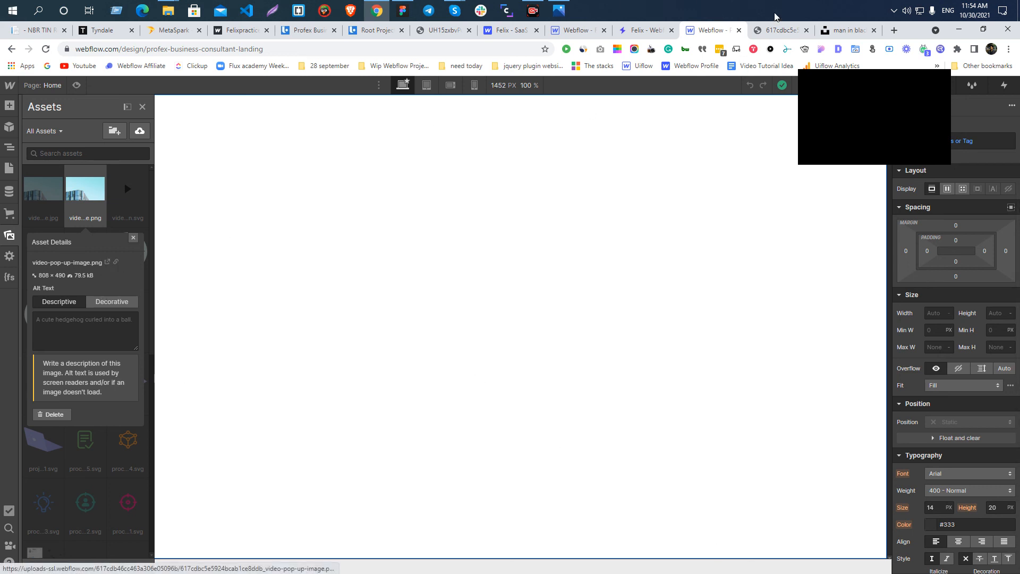
pyautogui.click(806, 30)
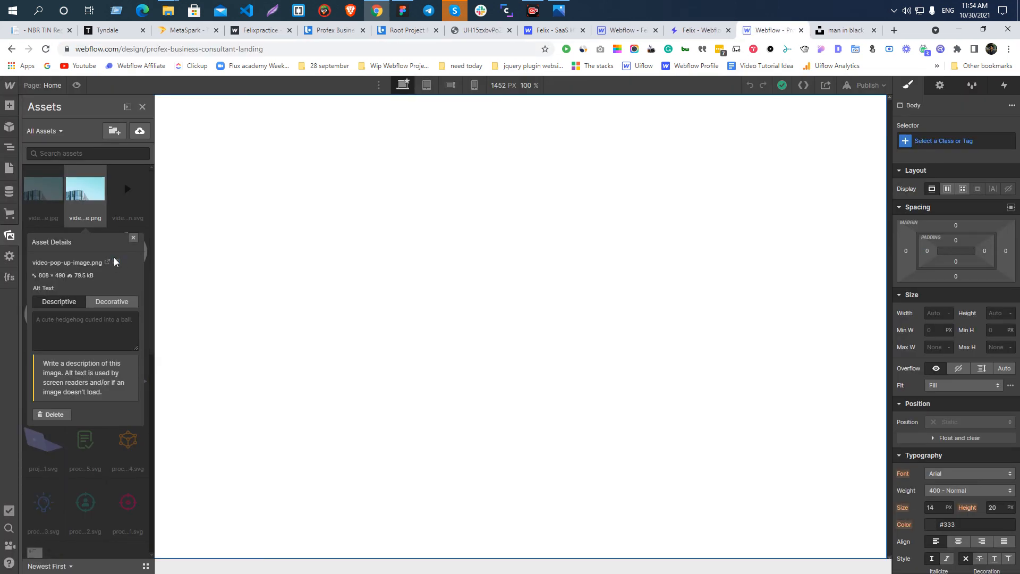
# Switch to Skype, dismiss the call rating and rejoin the UiFlow-Uicub Team call with the camera off and microphone on.
pyautogui.click(455, 13)
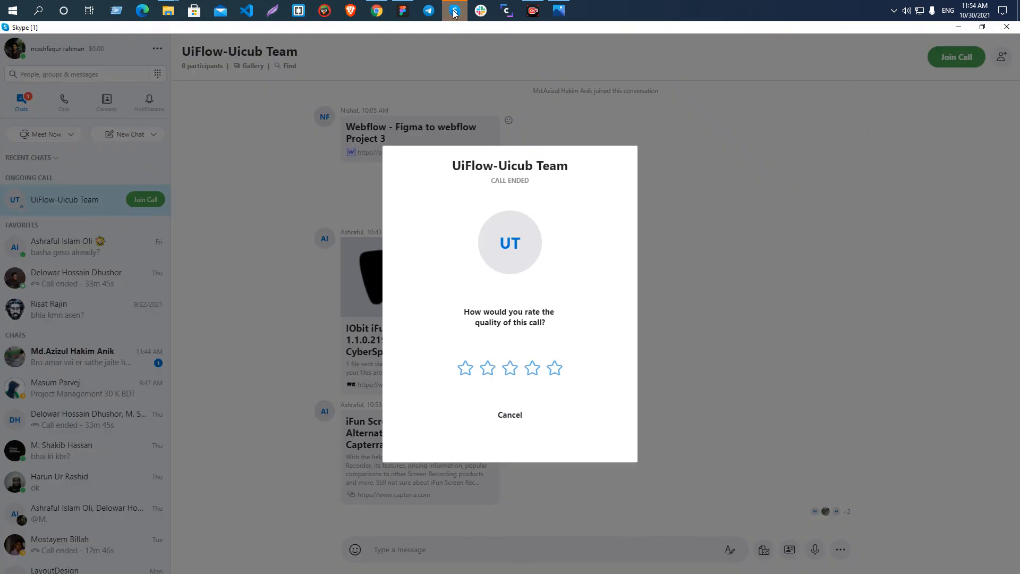
pyautogui.click(503, 419)
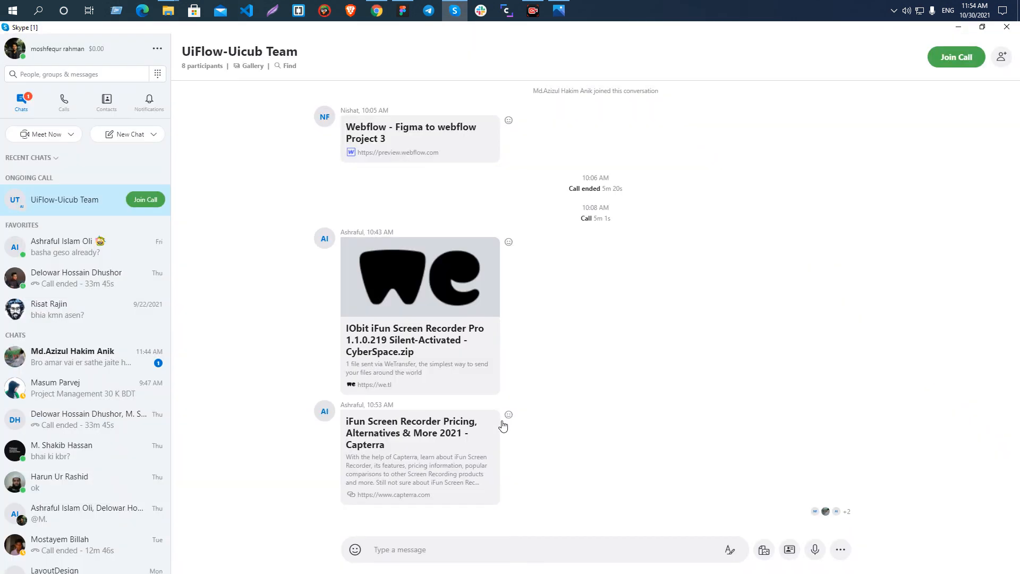
pyautogui.click(950, 66)
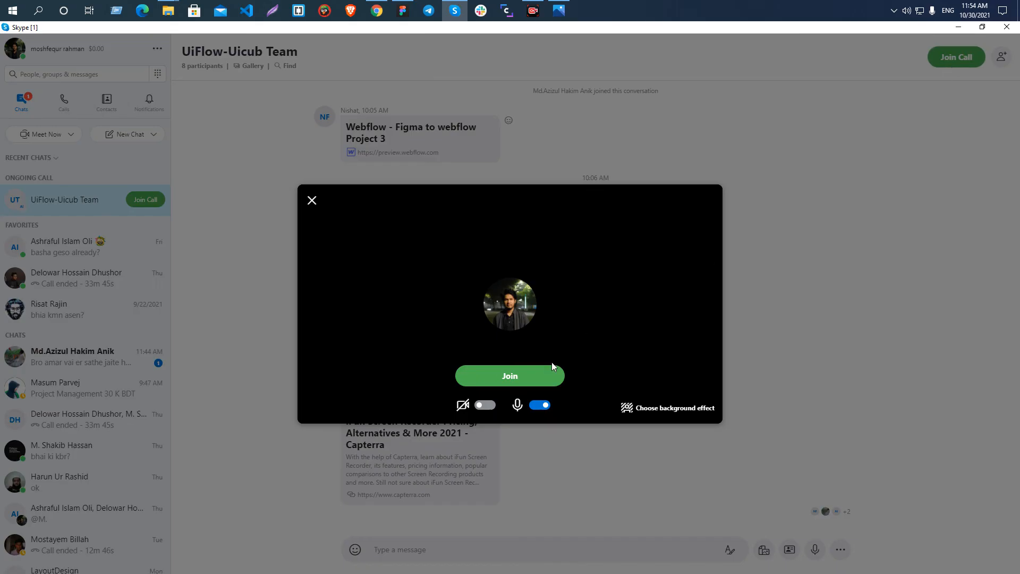
pyautogui.click(526, 379)
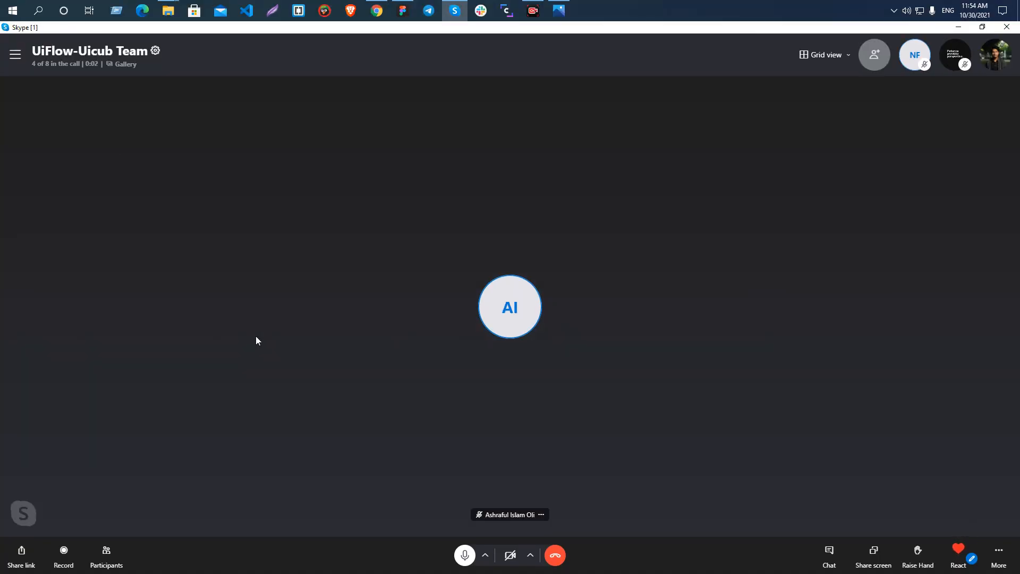
# Share the whole desktop monitor in the call without computer sound and minimize Skype to return to Webflow.
pyautogui.click(873, 552)
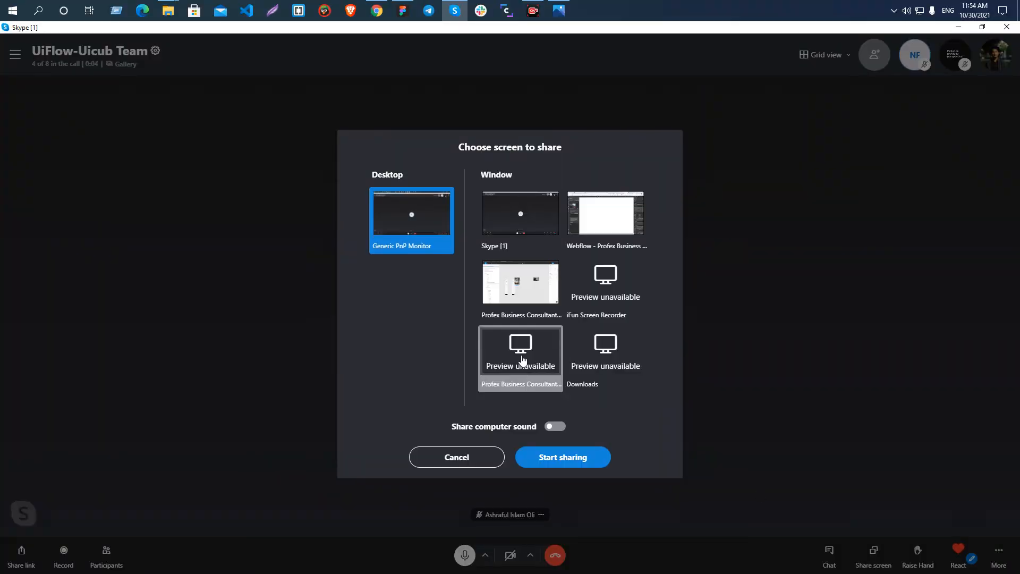
pyautogui.click(542, 463)
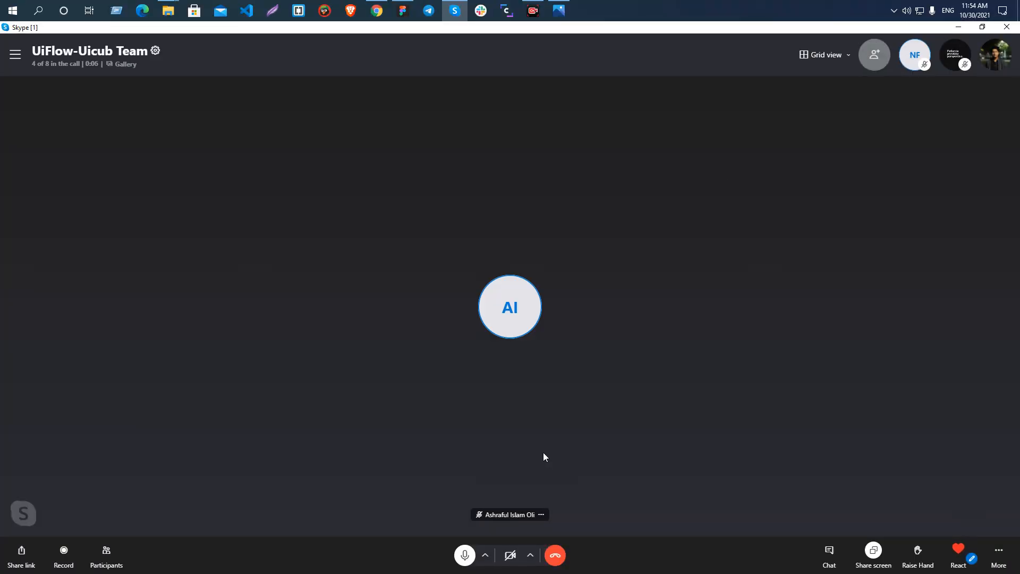
pyautogui.rightClick(301, 239)
pyautogui.click(195, 228)
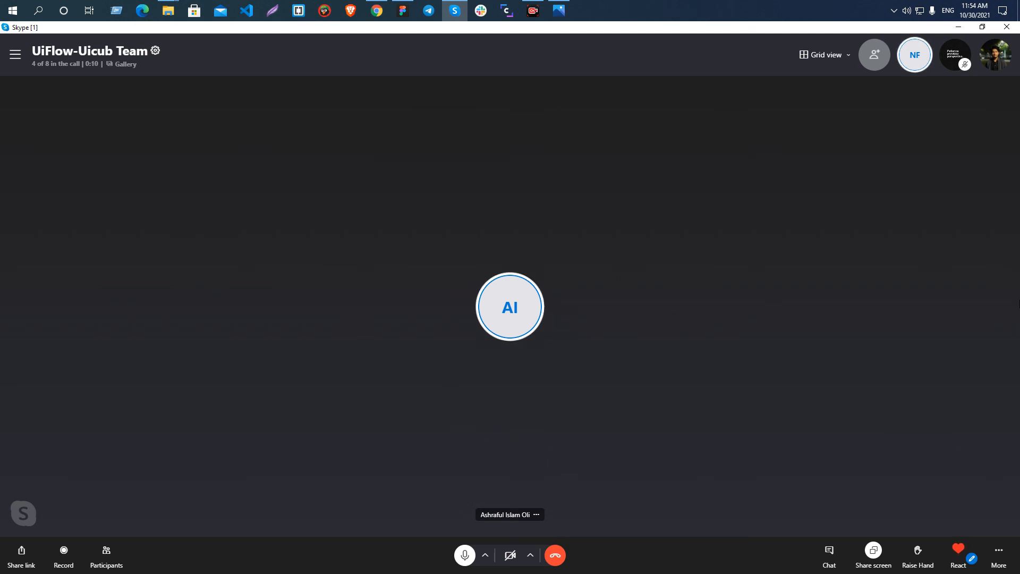
pyautogui.click(958, 27)
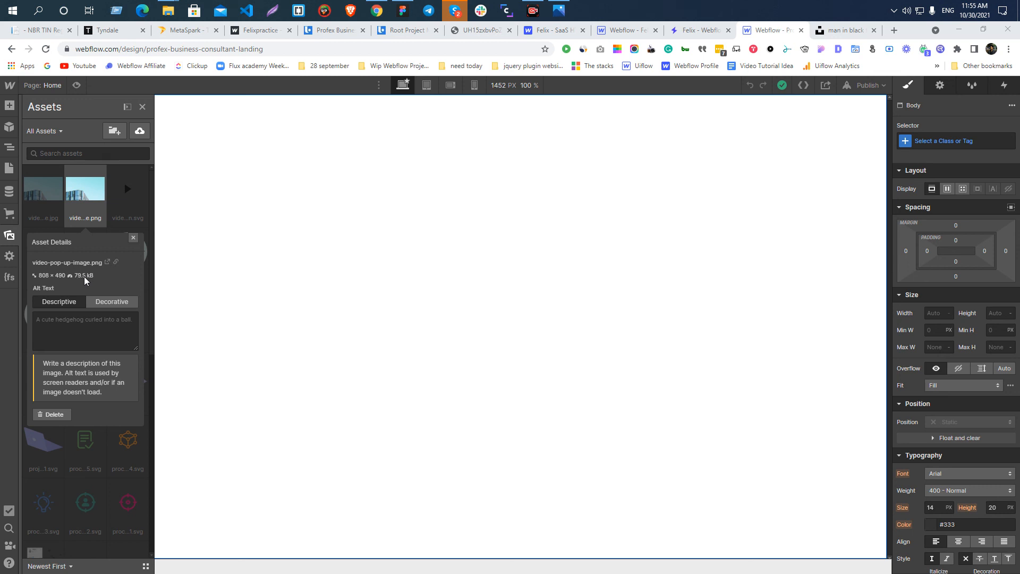
# Examine the Descriptive and Decorative alt text options of video-pop-up-image.png and close its asset details.
pyautogui.click(51, 330)
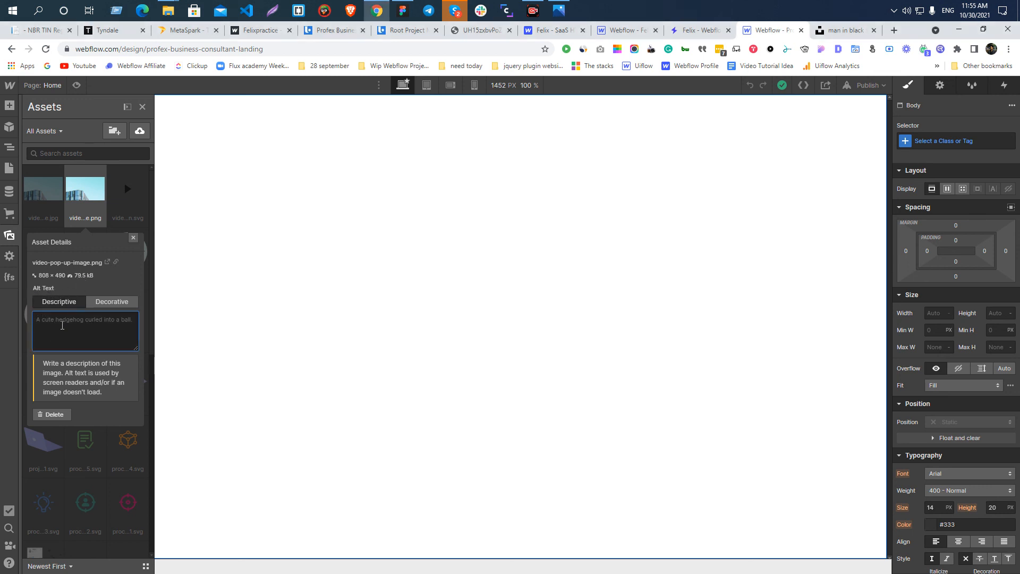
pyautogui.click(109, 301)
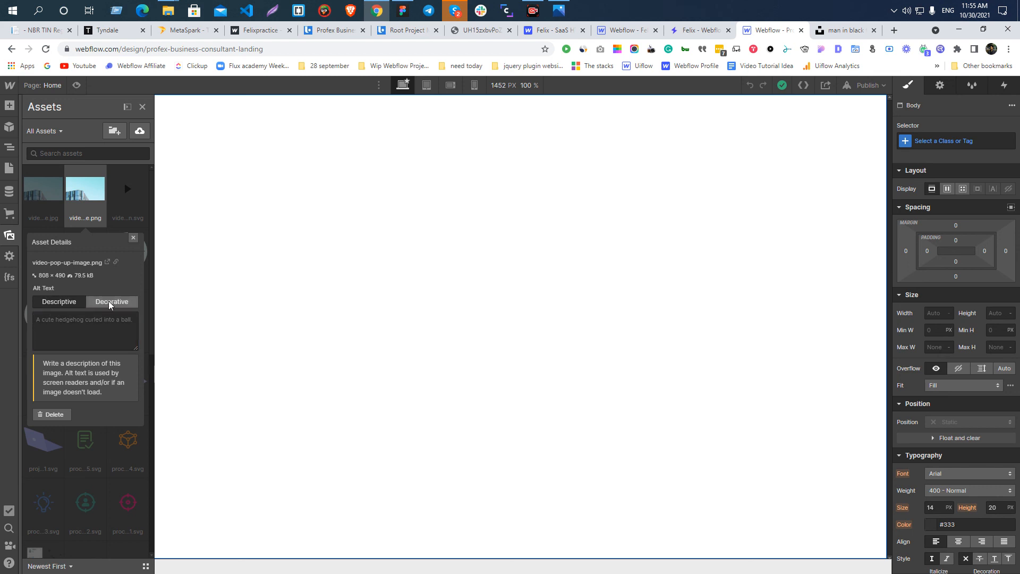
pyautogui.click(65, 305)
pyautogui.click(130, 238)
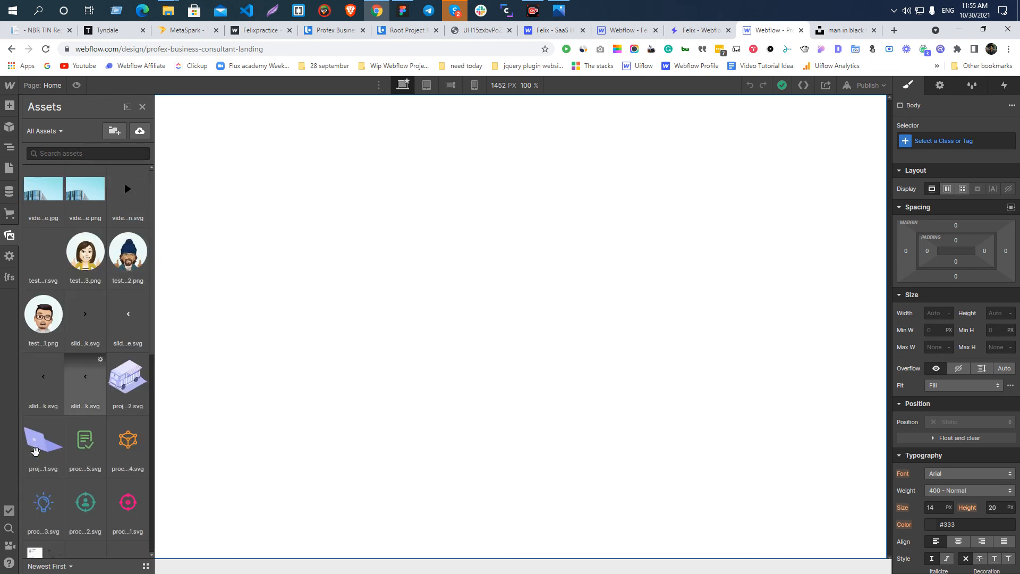
# Expand the Assets panel, select the video image JPG, PNG and video icon SVG, and clear the selection.
pyautogui.click(126, 108)
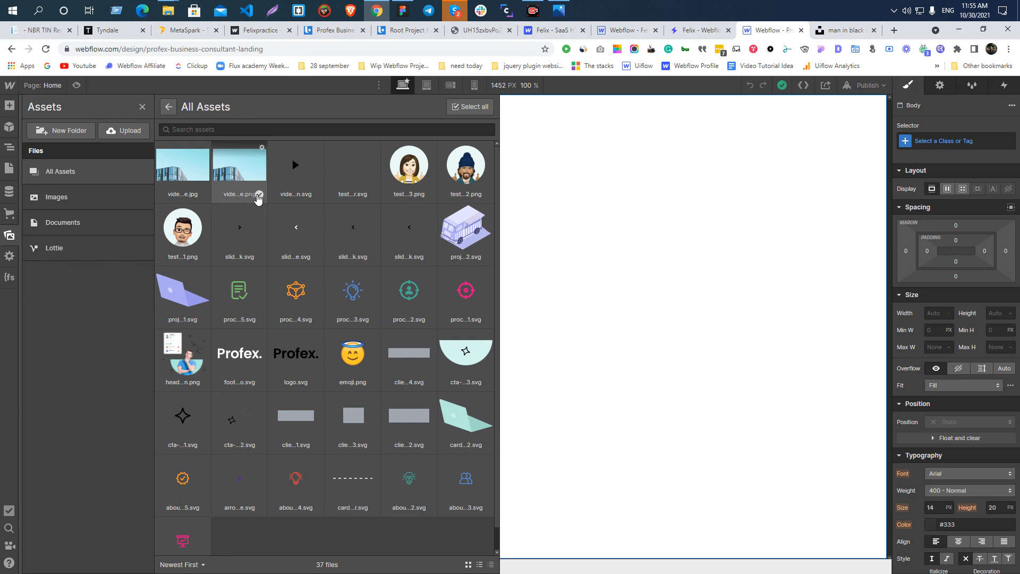
pyautogui.click(259, 194)
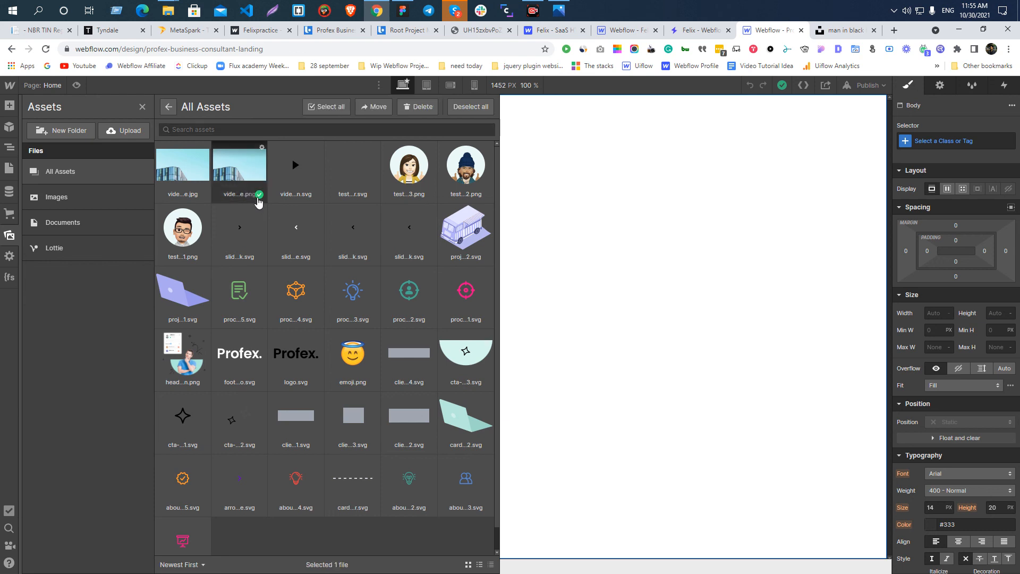
pyautogui.click(203, 194)
pyautogui.click(315, 195)
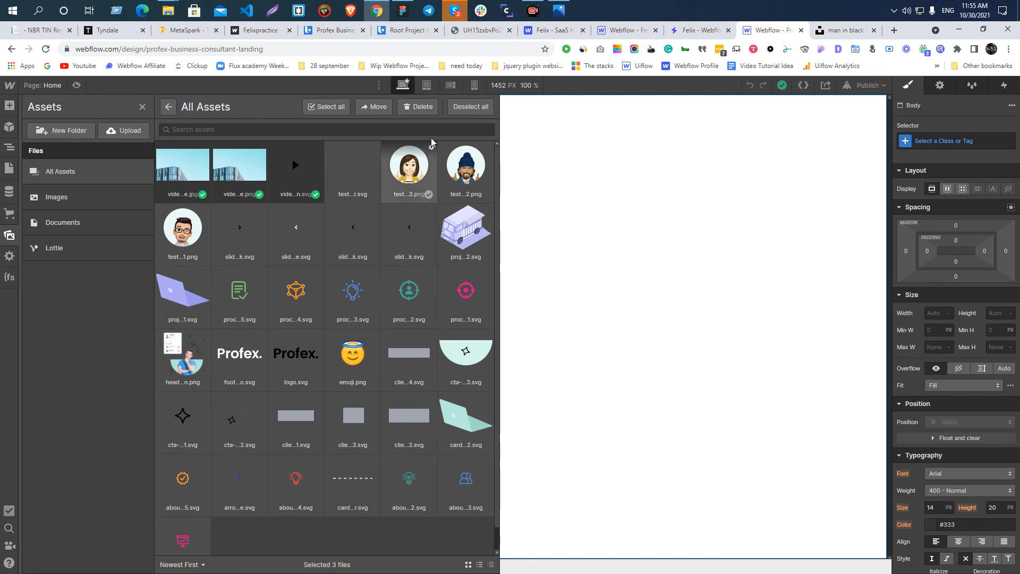
pyautogui.click(471, 106)
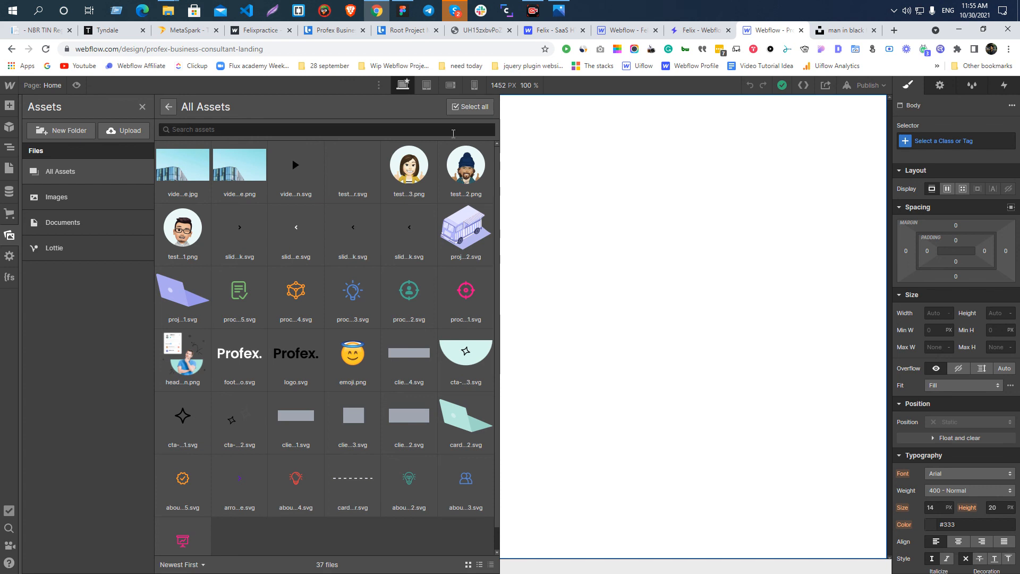
# Select all project assets at once, deselect them all and collapse the Assets panel to its compact view.
pyautogui.click(467, 107)
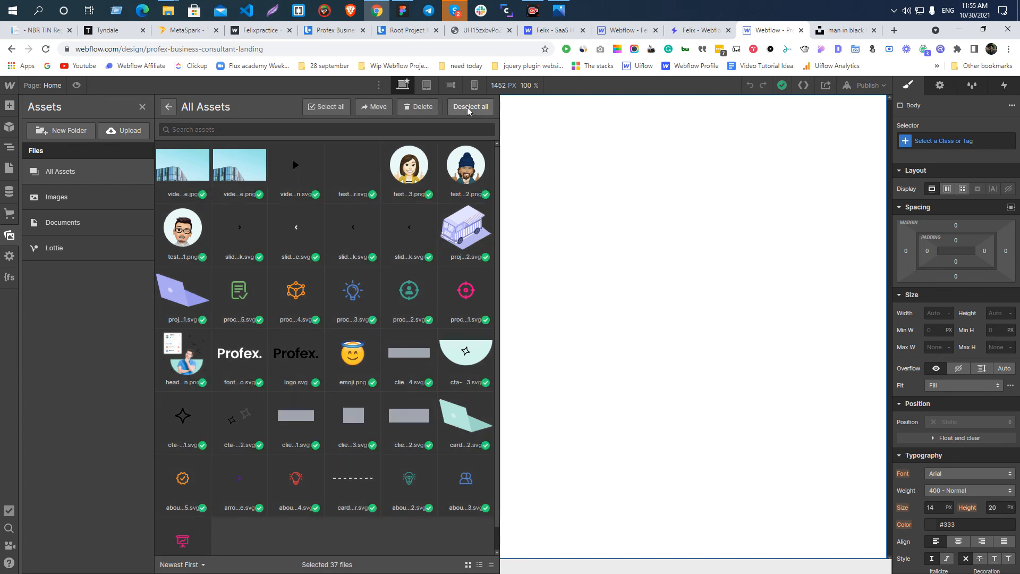
pyautogui.click(467, 107)
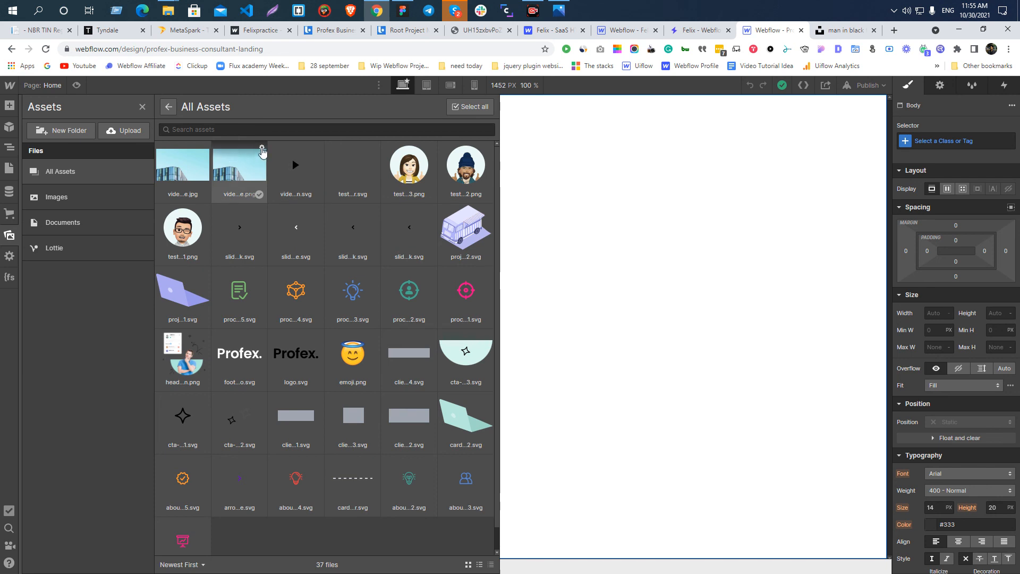
pyautogui.click(169, 107)
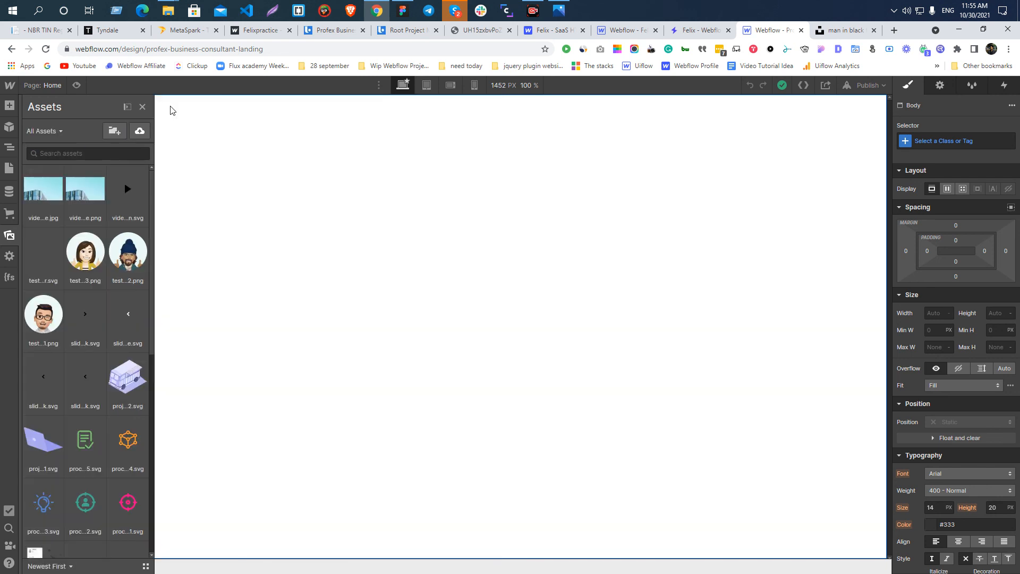
# Delete the video-pop-up-image.png asset from the project and show the Navigator.
pyautogui.click(100, 171)
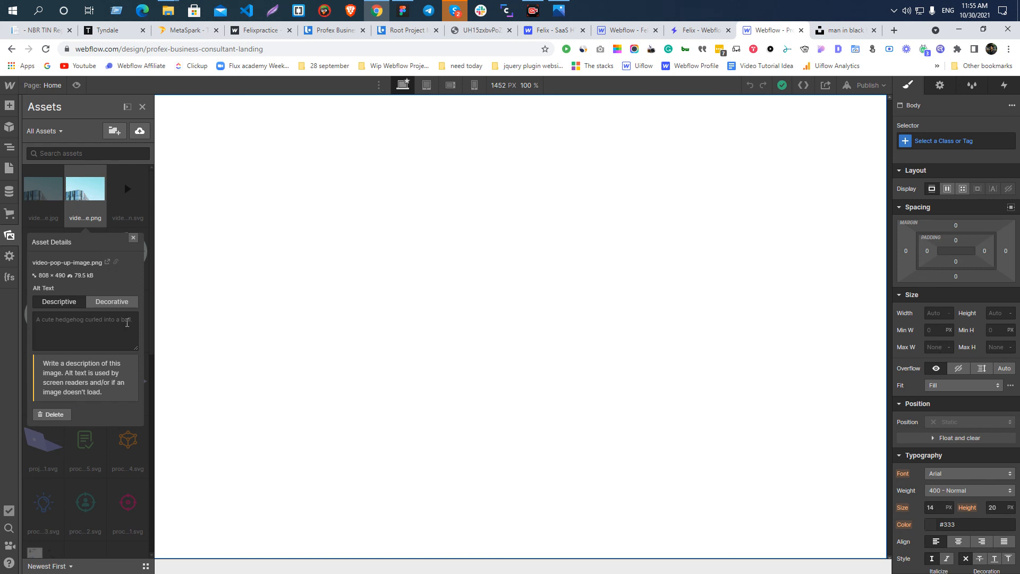
pyautogui.click(56, 415)
pyautogui.click(59, 476)
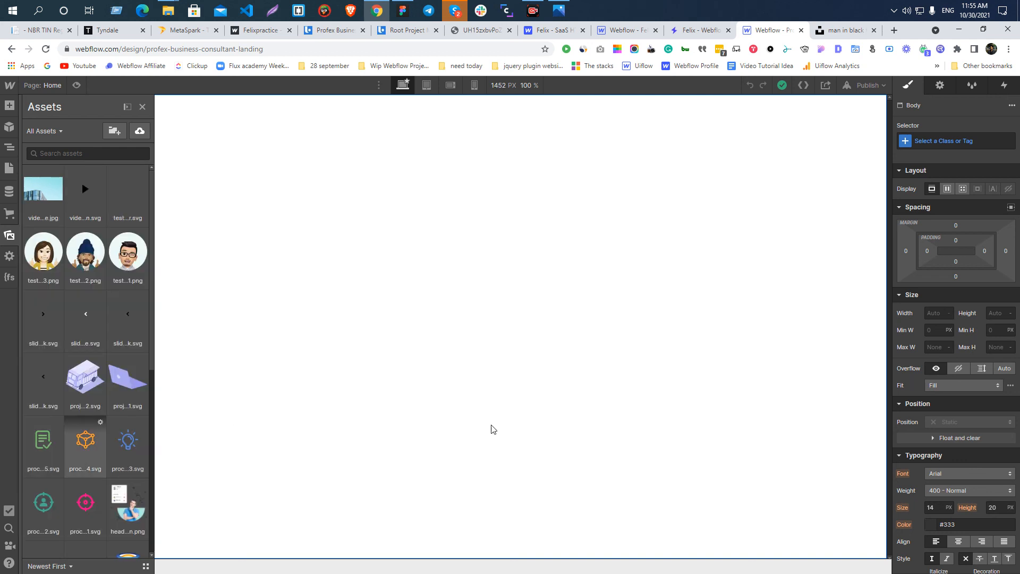
pyautogui.press('z')
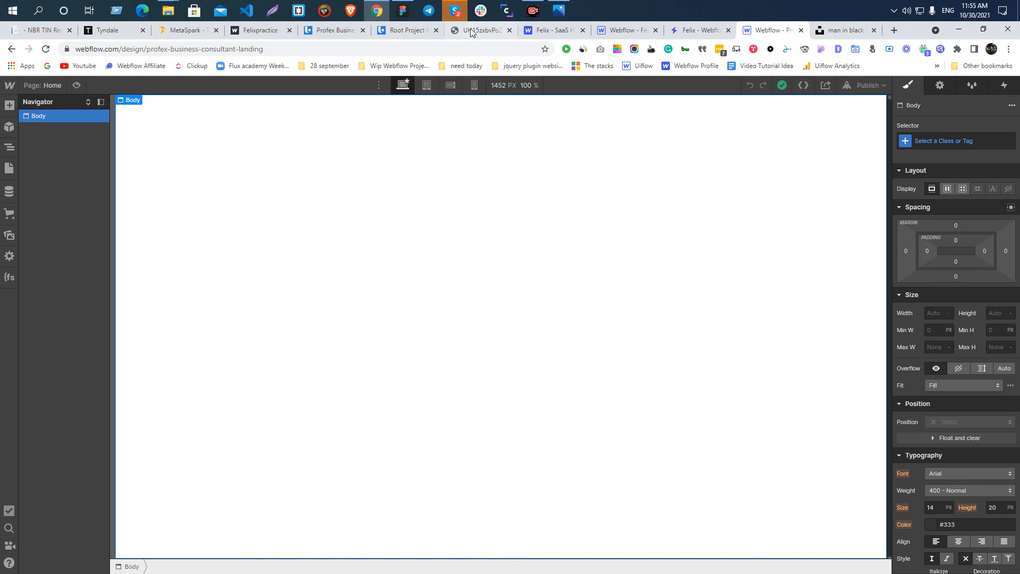
# Switch to Figma and delete the two photos placed beside the landing page frames.
pyautogui.click(402, 11)
pyautogui.click(531, 292)
pyautogui.click(513, 250)
pyautogui.press('Delete')
pyautogui.click(600, 245)
pyautogui.press('Delete')
pyautogui.scroll(10, 479, 247)
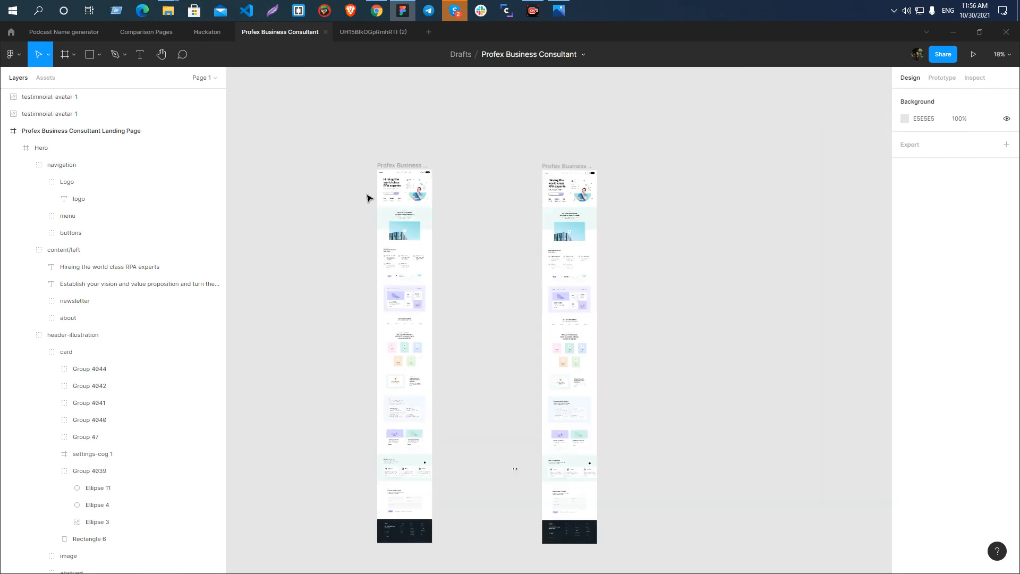
# Delete the second landing page frame together with the two stray testimonial avatar images beside it.
pyautogui.moveTo(514, 148); pyautogui.dragTo(623, 399)
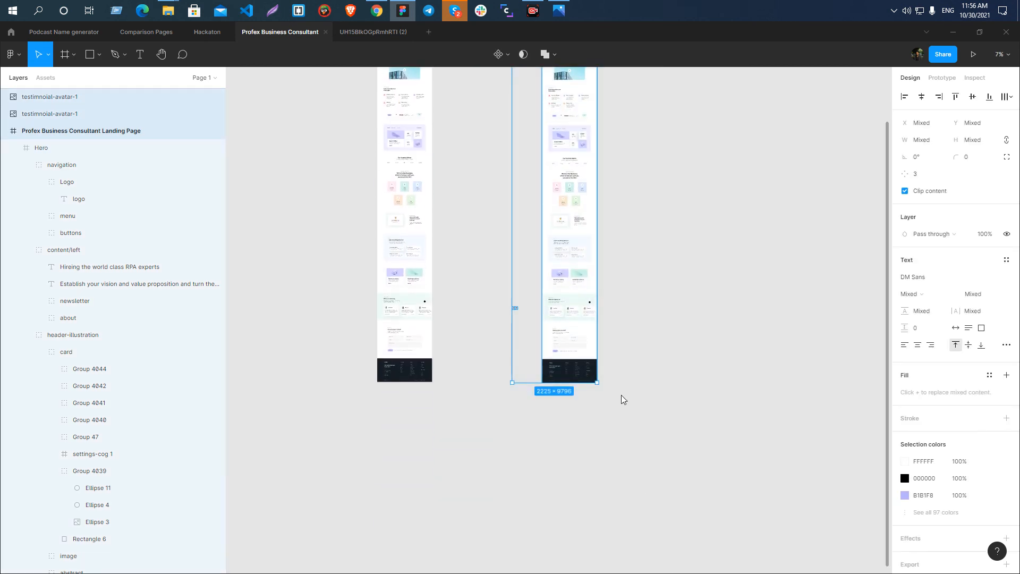
pyautogui.press('Delete')
pyautogui.scroll(5, 400, 241)
# Duplicate the remaining Profex Business Consultant Landing Page frame and move the copy farther right, leaving a wider gap between them.
pyautogui.click(394, 263)
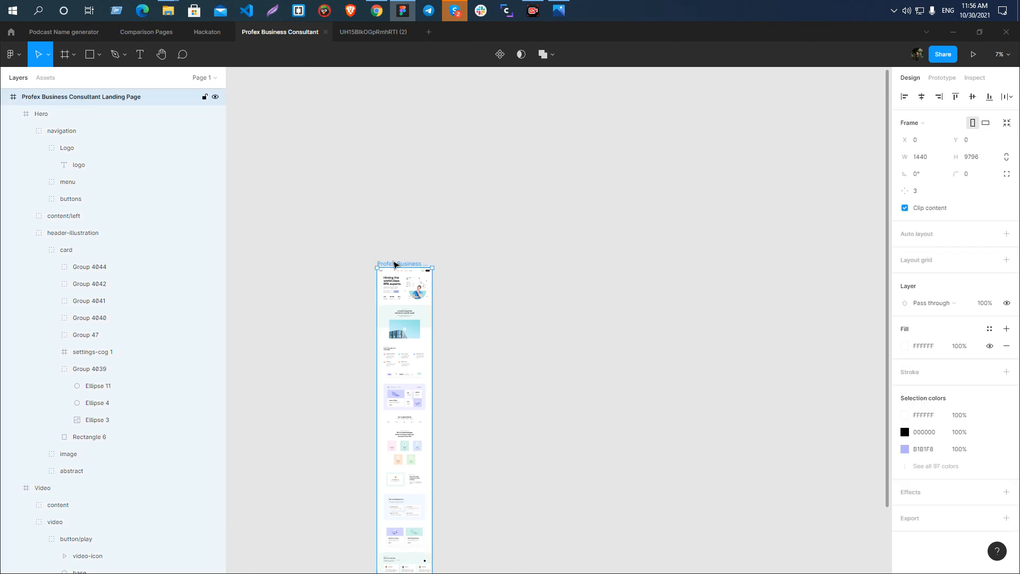
pyautogui.hotkey('ctrl', 'd')
pyautogui.scroll(3, 446, 198)
pyautogui.scroll(5, 446, 198)
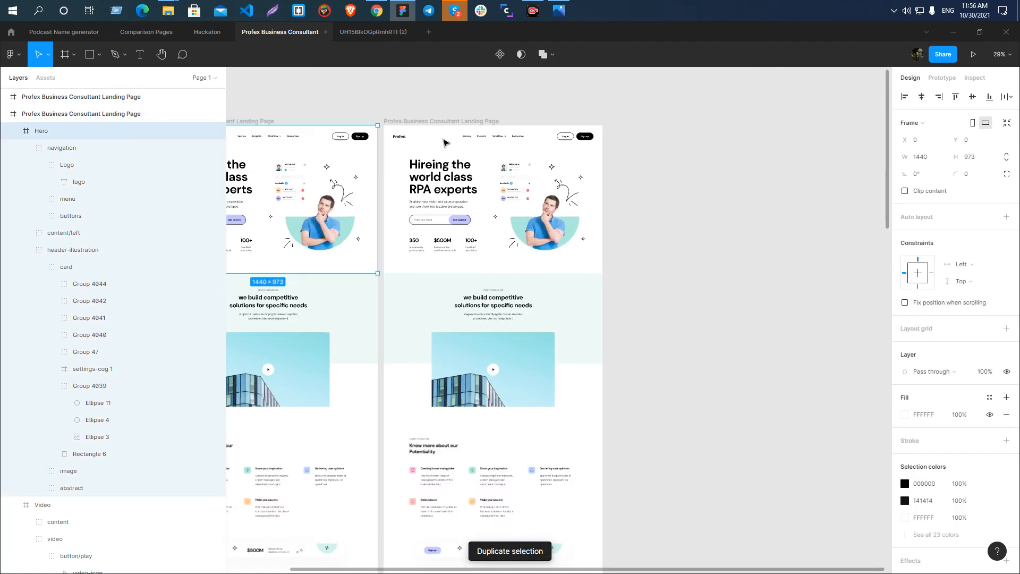
pyautogui.moveTo(430, 109); pyautogui.dragTo(593, 109)
pyautogui.click(594, 109)
# Examine the text styles of the hero heading, the Service and Projects menu links and the hero paragraph.
pyautogui.scroll(5, 690, 134)
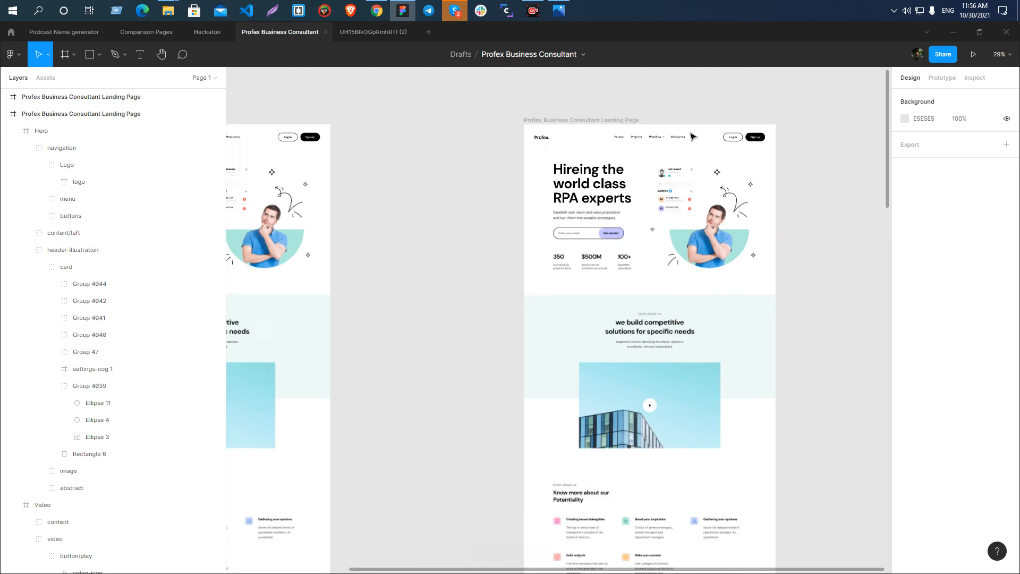
pyautogui.moveTo(771, 265); pyautogui.dragTo(578, 199)
pyautogui.scroll(-5, 812, 209)
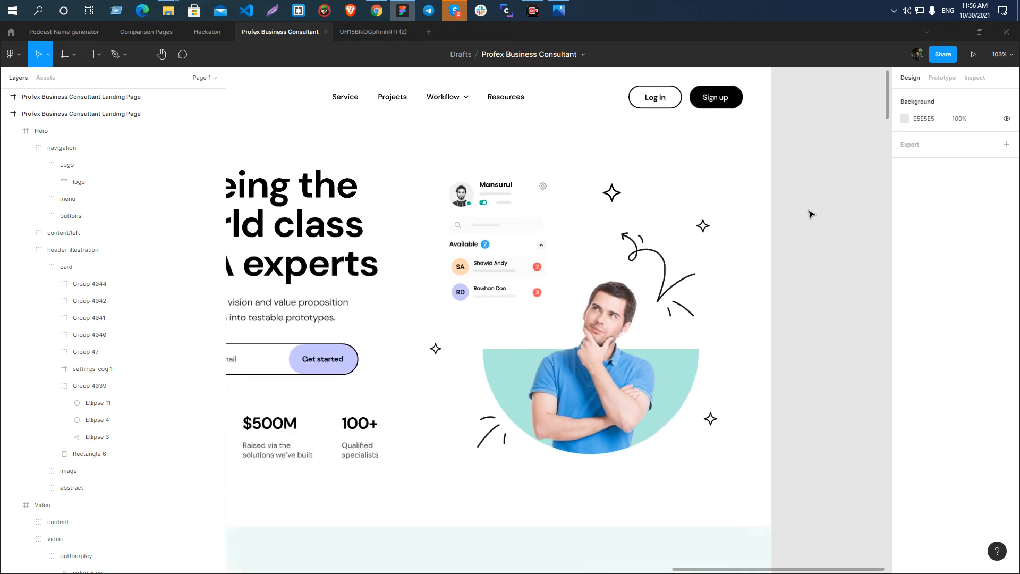
pyautogui.scroll(3, 706, 209)
pyautogui.click(445, 229)
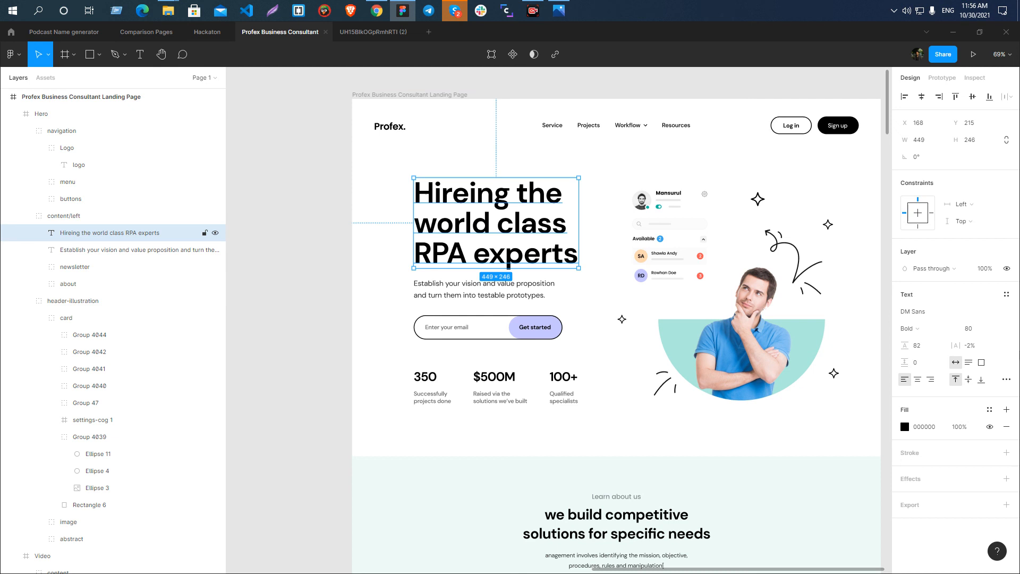
pyautogui.keyDown('ctrl'); pyautogui.click(552, 126); pyautogui.keyUp('ctrl')
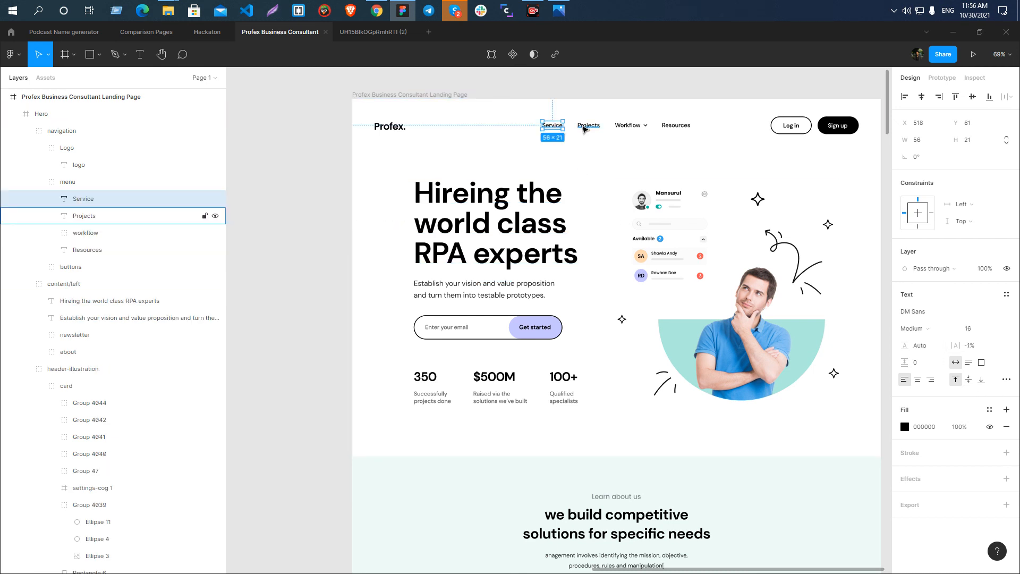
pyautogui.click(588, 126)
pyautogui.scroll(-5, 444, 291)
pyautogui.keyDown('ctrl'); pyautogui.click(478, 157); pyautogui.keyUp('ctrl')
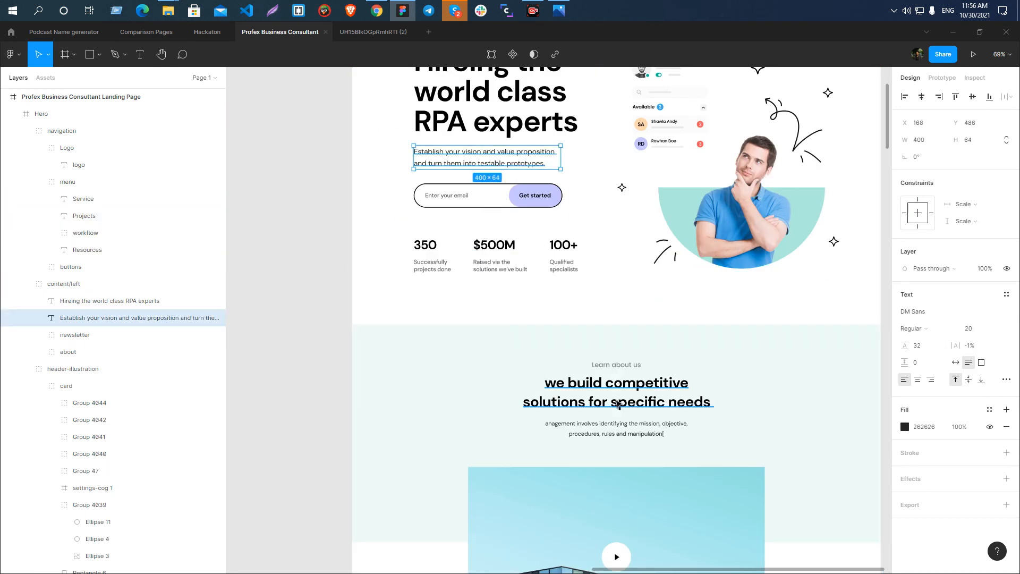
# Examine the text styles of the video section's heading and the Learn about us labels in the video and service sections.
pyautogui.keyDown('ctrl'); pyautogui.click(617, 366); pyautogui.keyUp('ctrl')
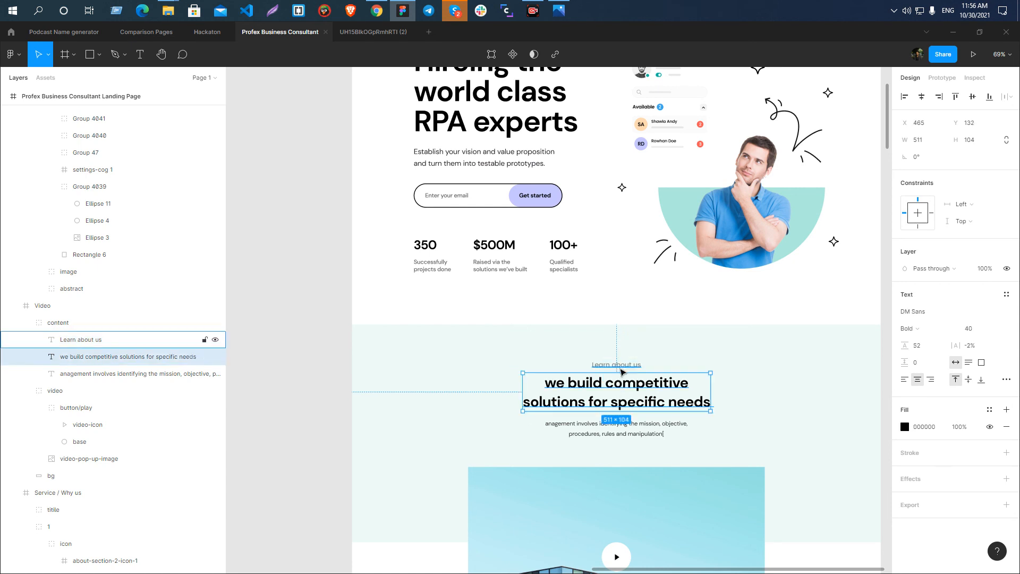
pyautogui.keyDown('ctrl'); pyautogui.click(613, 392); pyautogui.keyUp('ctrl')
pyautogui.keyDown('ctrl'); pyautogui.click(616, 365); pyautogui.keyUp('ctrl')
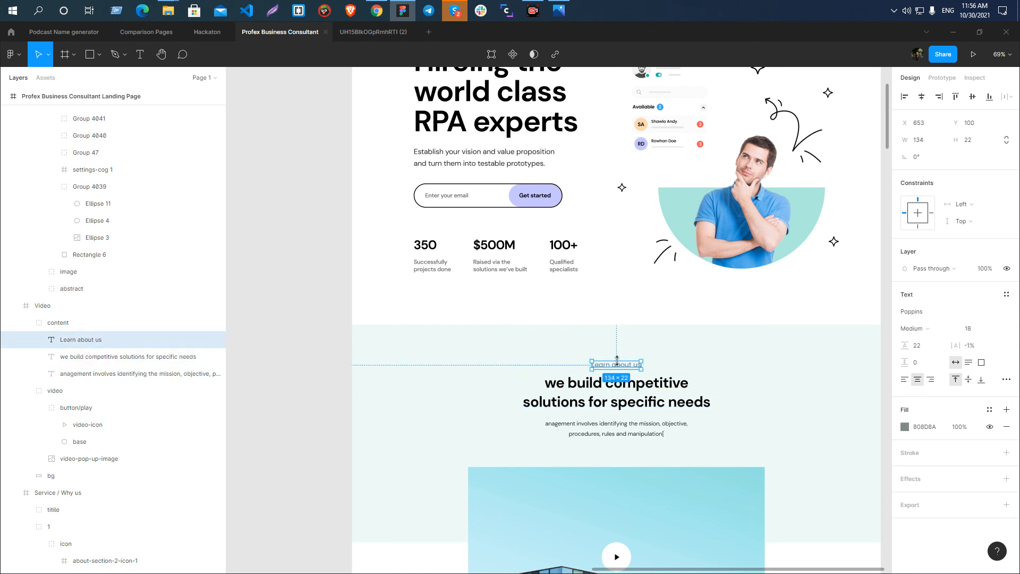
pyautogui.scroll(-10, 444, 367)
pyautogui.keyDown('ctrl'); pyautogui.click(440, 384); pyautogui.keyUp('ctrl')
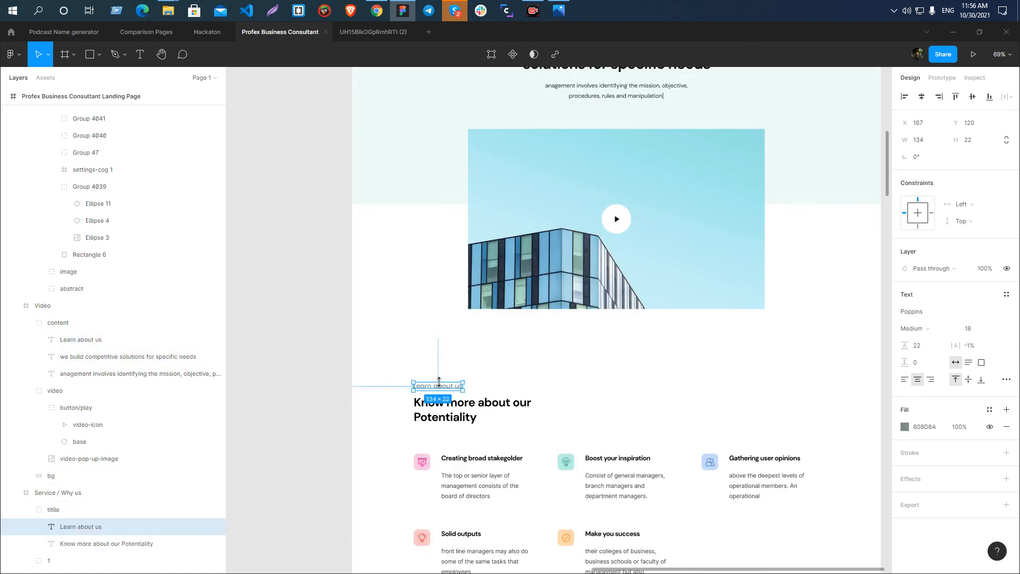
# Examine the text styles of the service section's card titles and descriptions, including Boost your inspiration and Make you success.
pyautogui.scroll(-5, 436, 356)
pyautogui.scroll(5, 527, 394)
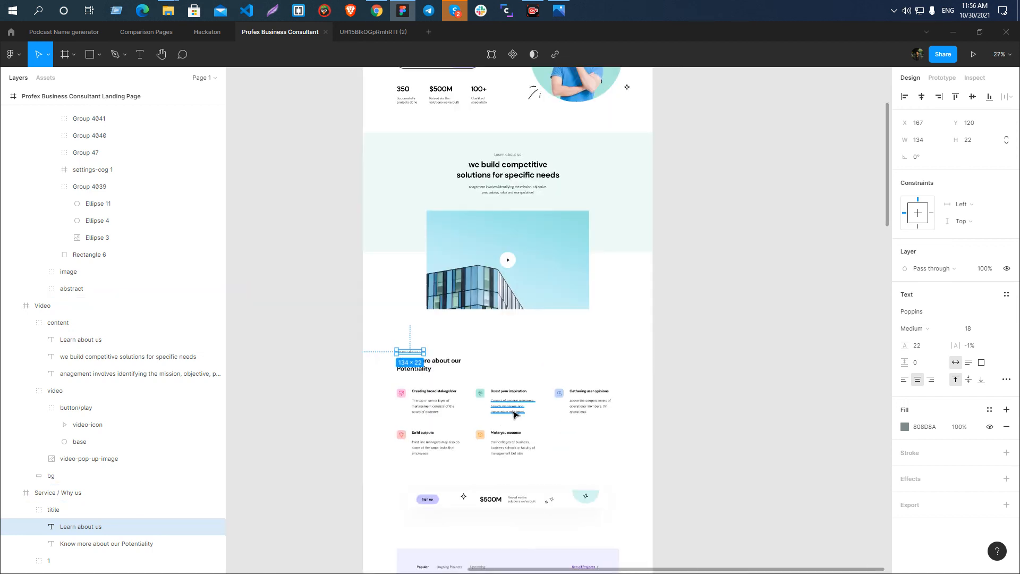
pyautogui.keyDown('ctrl'); pyautogui.click(517, 410); pyautogui.keyUp('ctrl')
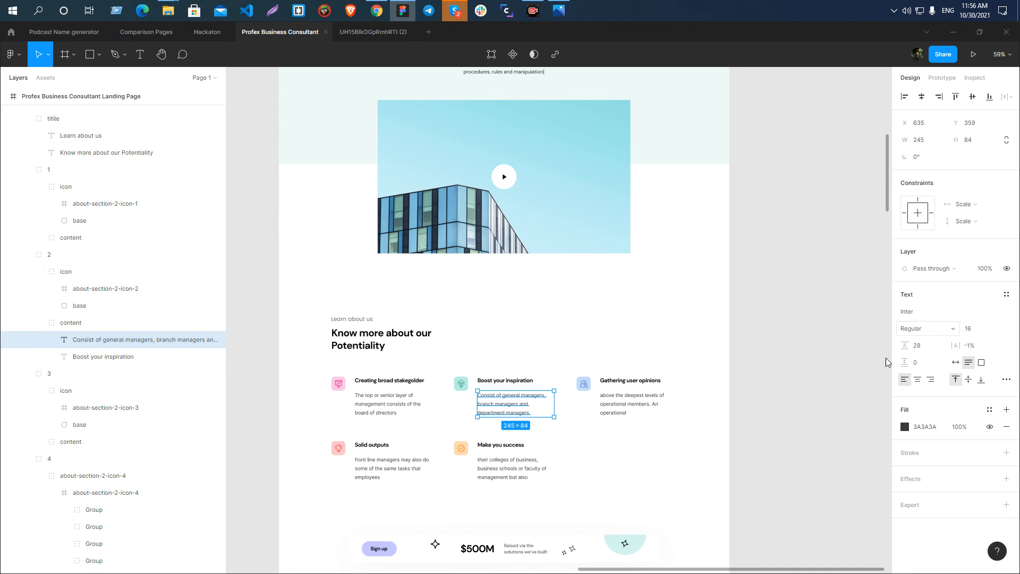
pyautogui.keyDown('ctrl'); pyautogui.click(396, 380); pyautogui.keyUp('ctrl')
pyautogui.keyDown('ctrl'); pyautogui.click(505, 380); pyautogui.keyUp('ctrl')
pyautogui.keyDown('ctrl'); pyautogui.click(513, 467); pyautogui.keyUp('ctrl')
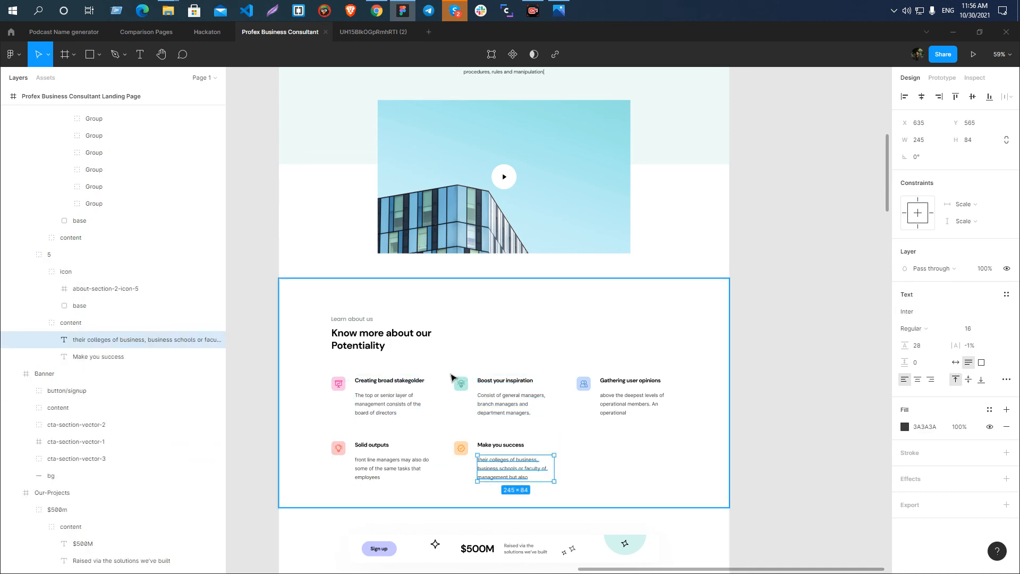
# Examine the text styles of the projects section's filter labels and the Our trusted clients heading with its subtitle.
pyautogui.scroll(-10, 451, 377)
pyautogui.keyDown('ctrl'); pyautogui.click(417, 188); pyautogui.keyUp('ctrl')
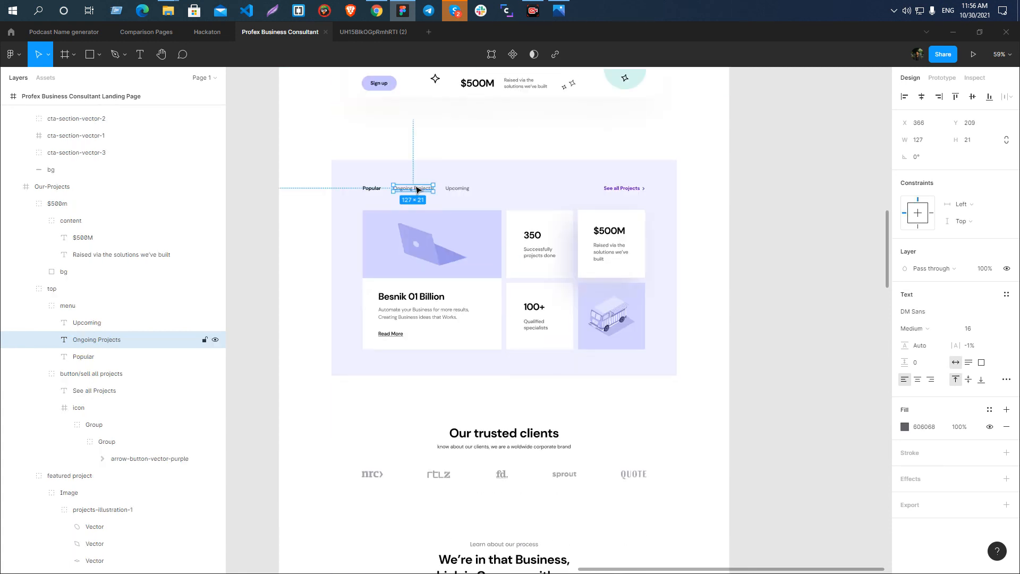
pyautogui.keyDown('ctrl'); pyautogui.click(466, 194); pyautogui.keyUp('ctrl')
pyautogui.scroll(-2, 502, 316)
pyautogui.keyDown('ctrl'); pyautogui.click(511, 328); pyautogui.keyUp('ctrl')
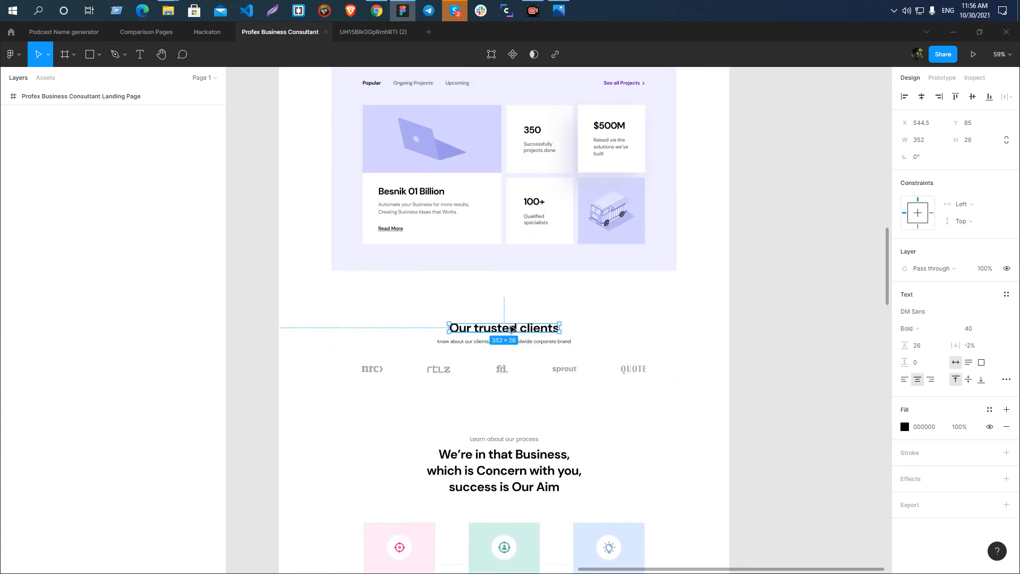
pyautogui.scroll(-3, 537, 276)
pyautogui.keyDown('ctrl'); pyautogui.click(537, 174); pyautogui.keyUp('ctrl')
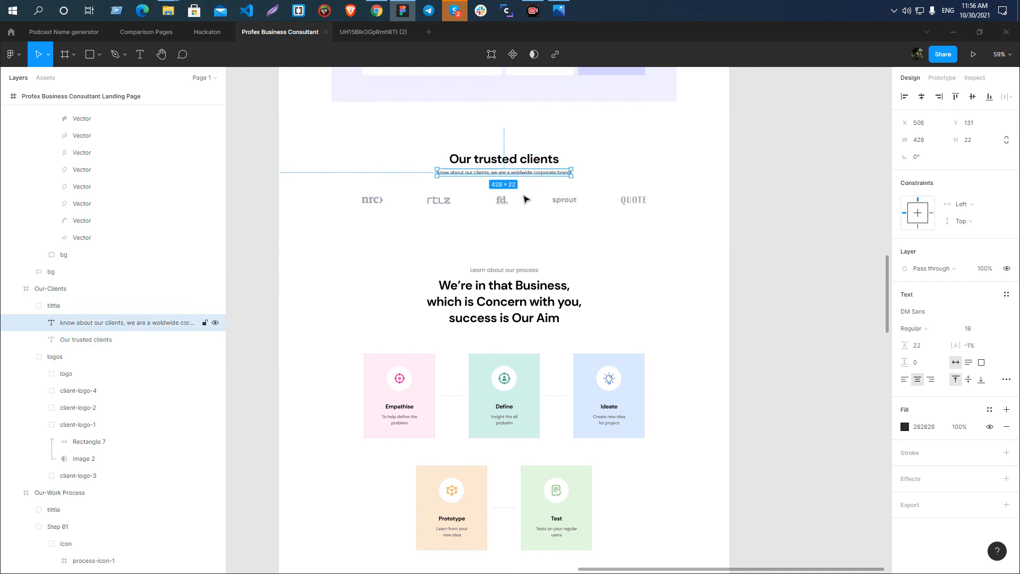
# Examine the text styles of the work process section's heading and its Define and Empathise card texts.
pyautogui.scroll(-3, 526, 199)
pyautogui.keyDown('ctrl'); pyautogui.click(505, 261); pyautogui.keyUp('ctrl')
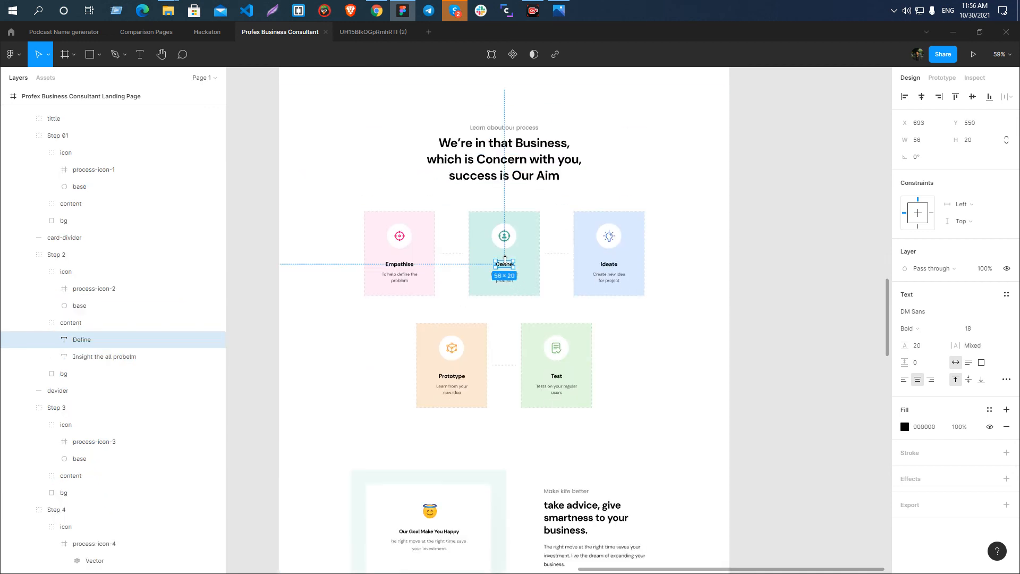
pyautogui.keyDown('ctrl'); pyautogui.click(504, 277); pyautogui.keyUp('ctrl')
pyautogui.keyDown('ctrl'); pyautogui.click(399, 277); pyautogui.keyUp('ctrl')
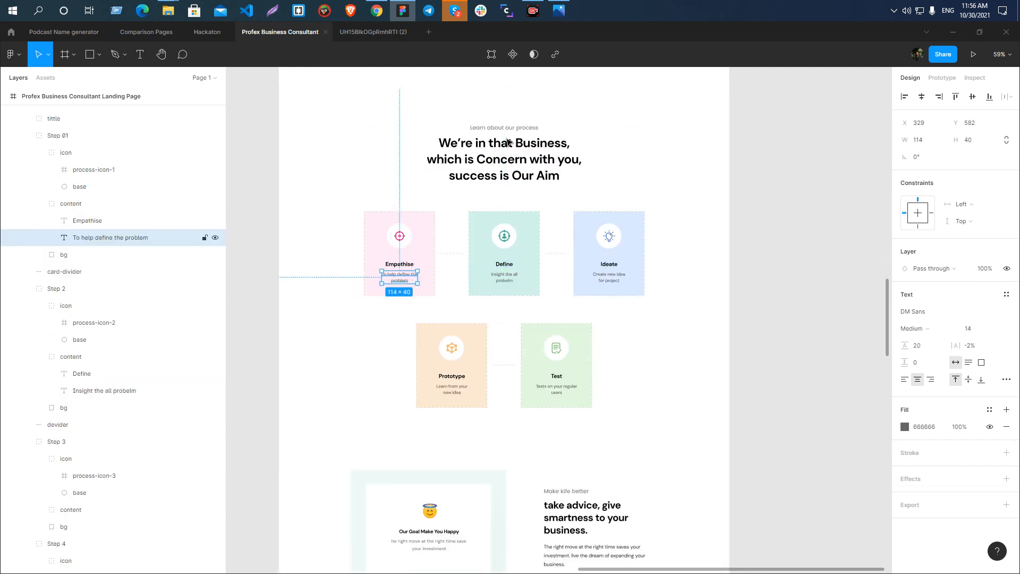
pyautogui.keyDown('ctrl'); pyautogui.click(507, 143); pyautogui.keyUp('ctrl')
pyautogui.click(781, 265)
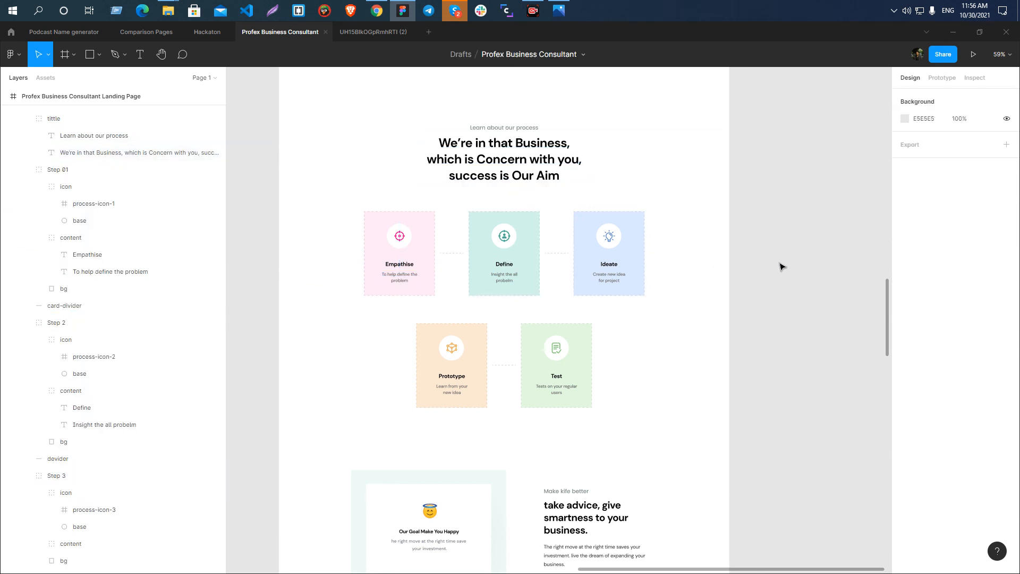
# Examine the text styles of the features section's Make kife better label, its take advice heading and the paragraph below.
pyautogui.scroll(-3, 466, 299)
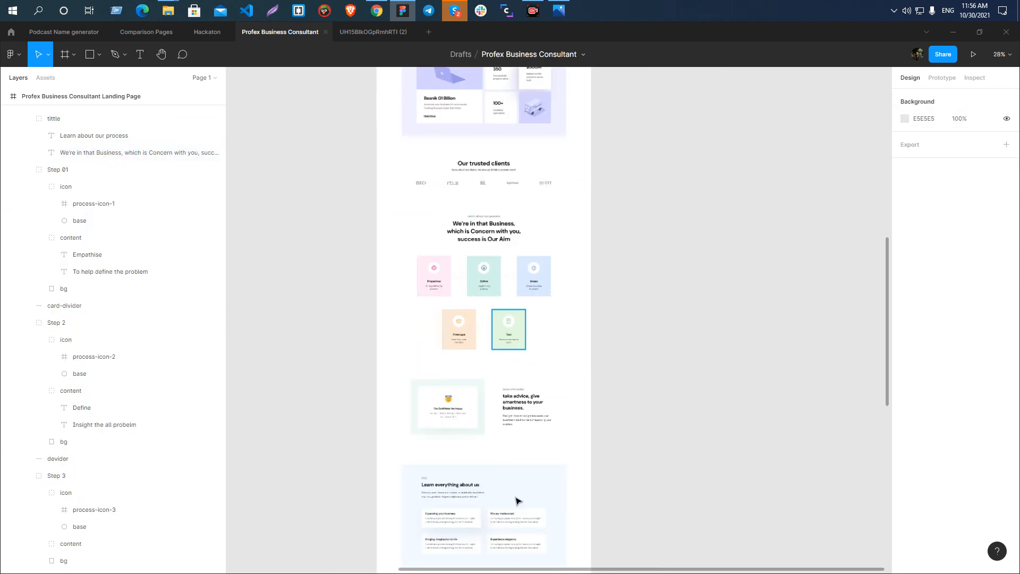
pyautogui.scroll(4, 517, 498)
pyautogui.scroll(-3, 517, 498)
pyautogui.scroll(5, 518, 501)
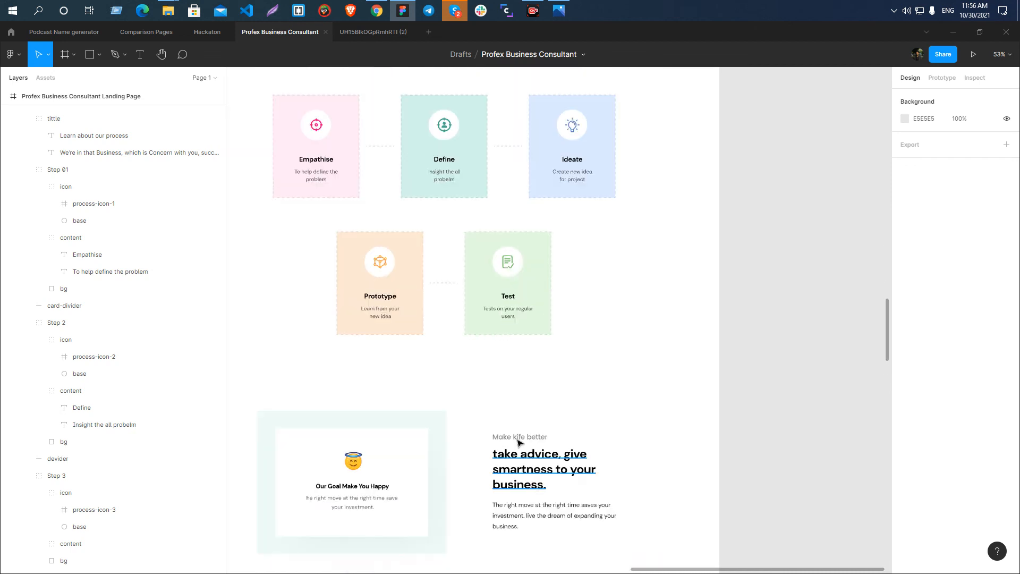
pyautogui.keyDown('ctrl'); pyautogui.click(497, 436); pyautogui.keyUp('ctrl')
pyautogui.scroll(-7, 462, 327)
pyautogui.keyDown('ctrl'); pyautogui.click(521, 131); pyautogui.keyUp('ctrl')
pyautogui.keyDown('ctrl'); pyautogui.click(521, 116); pyautogui.keyUp('ctrl')
pyautogui.click(521, 161)
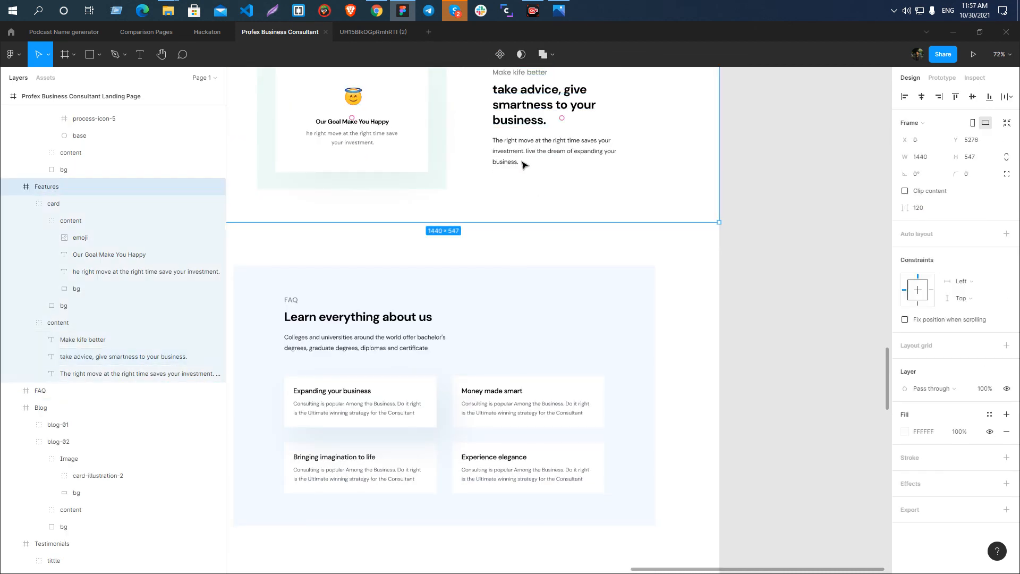
pyautogui.keyDown('ctrl'); pyautogui.click(520, 144); pyautogui.keyUp('ctrl')
pyautogui.scroll(-3, 527, 160)
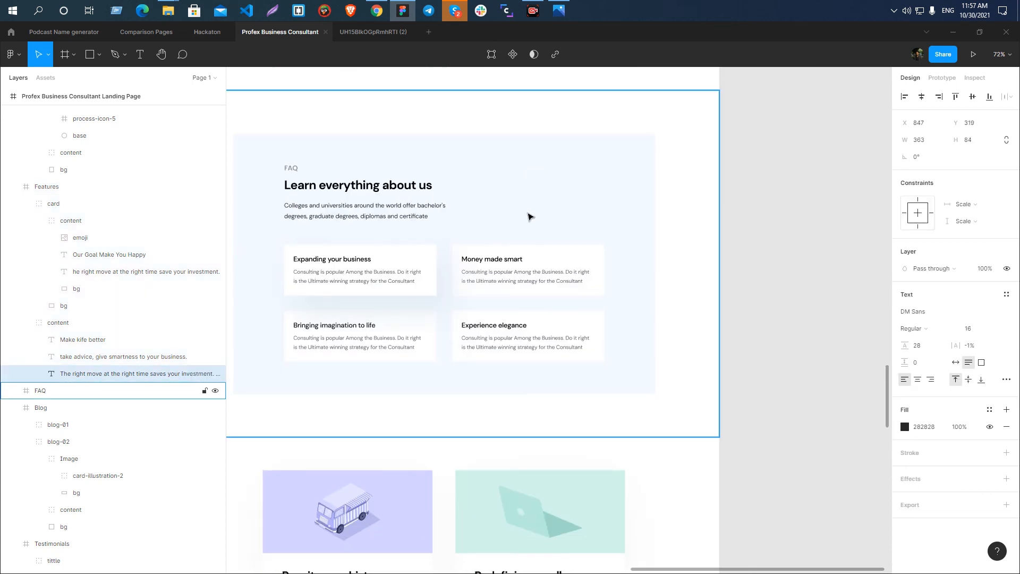
# Examine the text styles of the FAQ heading Learn everything about us and the Testimonials section label.
pyautogui.keyDown('ctrl'); pyautogui.click(358, 186); pyautogui.keyUp('ctrl')
pyautogui.scroll(-3, 502, 310)
pyautogui.scroll(-5, 506, 318)
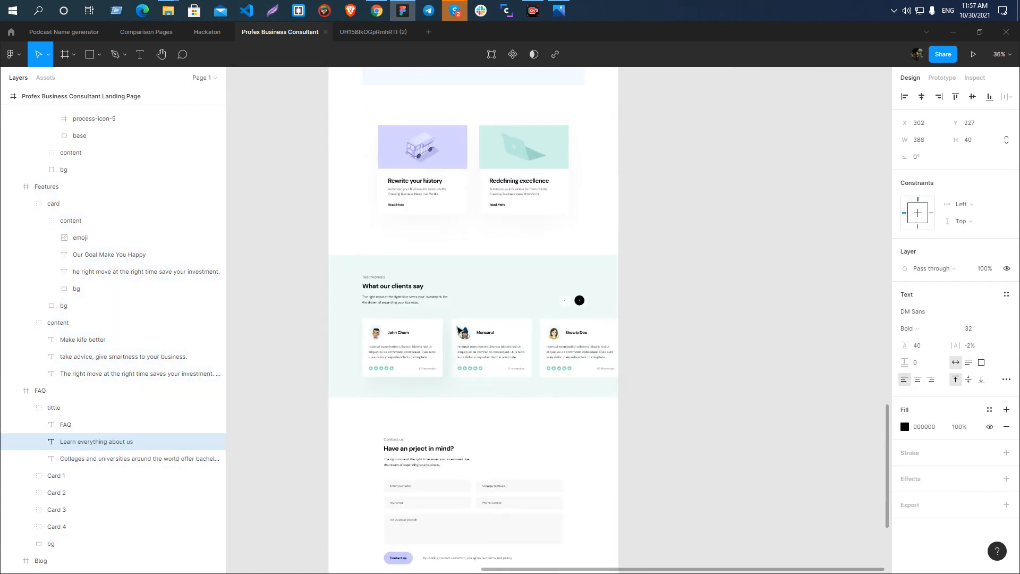
pyautogui.scroll(3, 334, 252)
pyautogui.keyDown('ctrl'); pyautogui.click(316, 239); pyautogui.keyUp('ctrl')
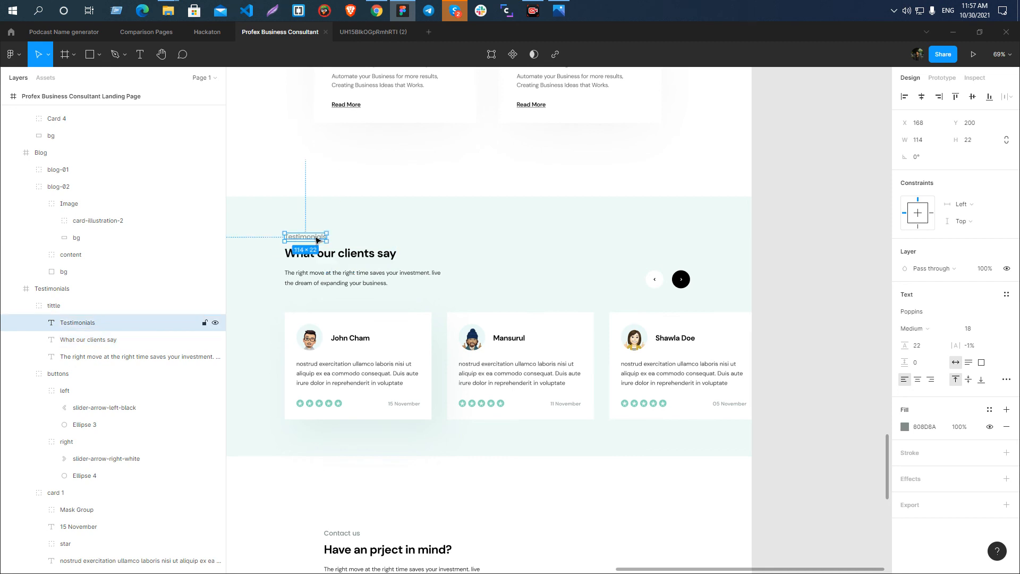
pyautogui.click(774, 286)
# Switch to Webflow, apply the Body (All Pages) tag to the body element and open the project's font settings.
pyautogui.hotkey('alt', 'Tab')
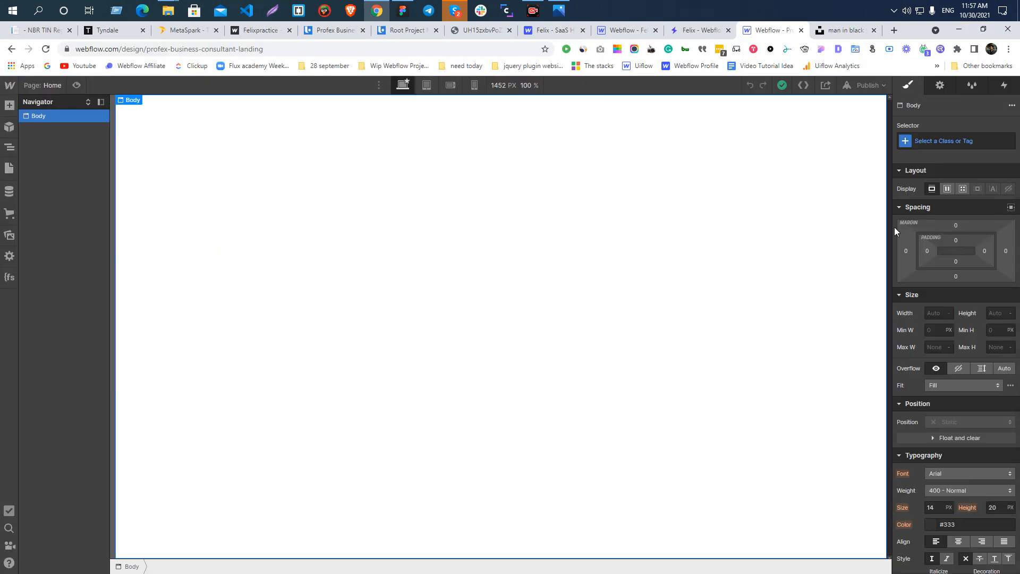
pyautogui.click(941, 140)
pyautogui.click(930, 202)
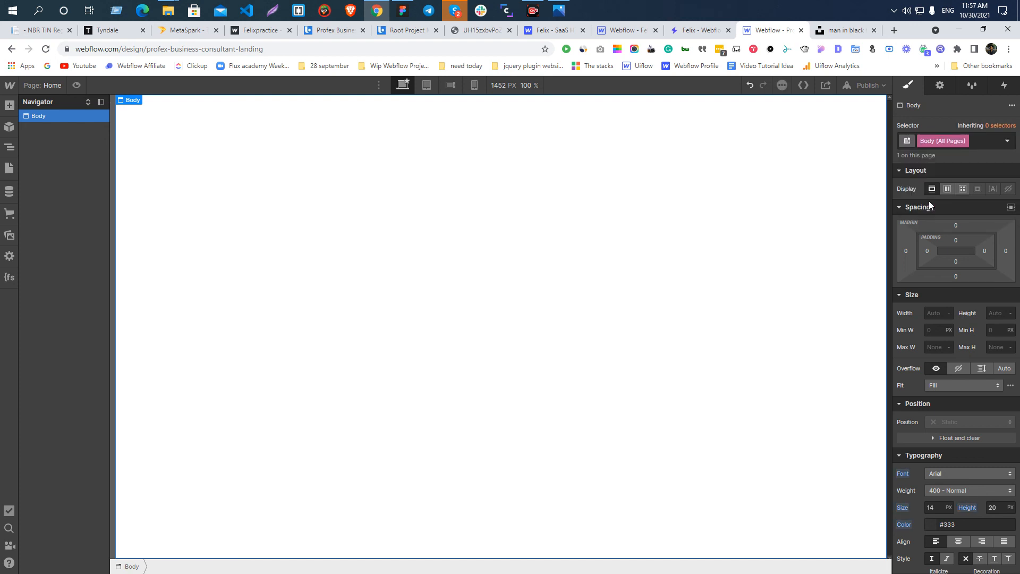
pyautogui.click(939, 472)
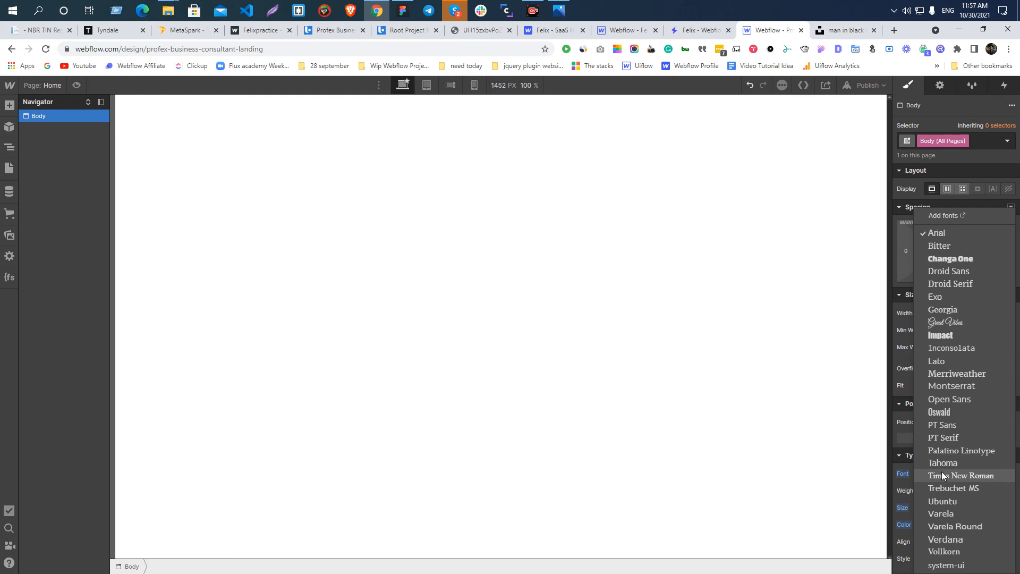
pyautogui.click(949, 215)
pyautogui.click(175, 49)
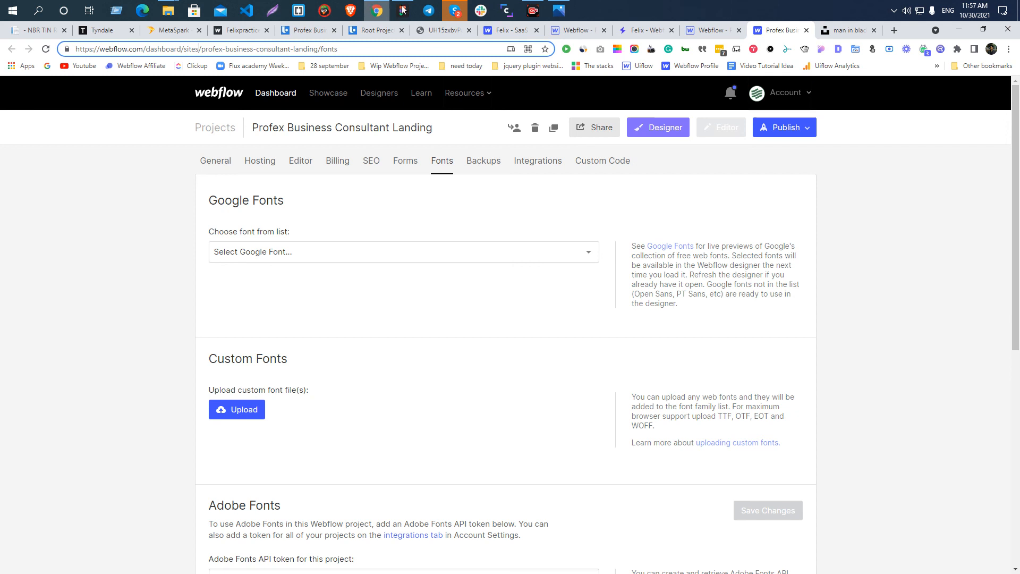
# Recheck the design in Figma, and in Webflow add the Google font DM Sans with the regular, 500 and 700 variants.
pyautogui.click(401, 68)
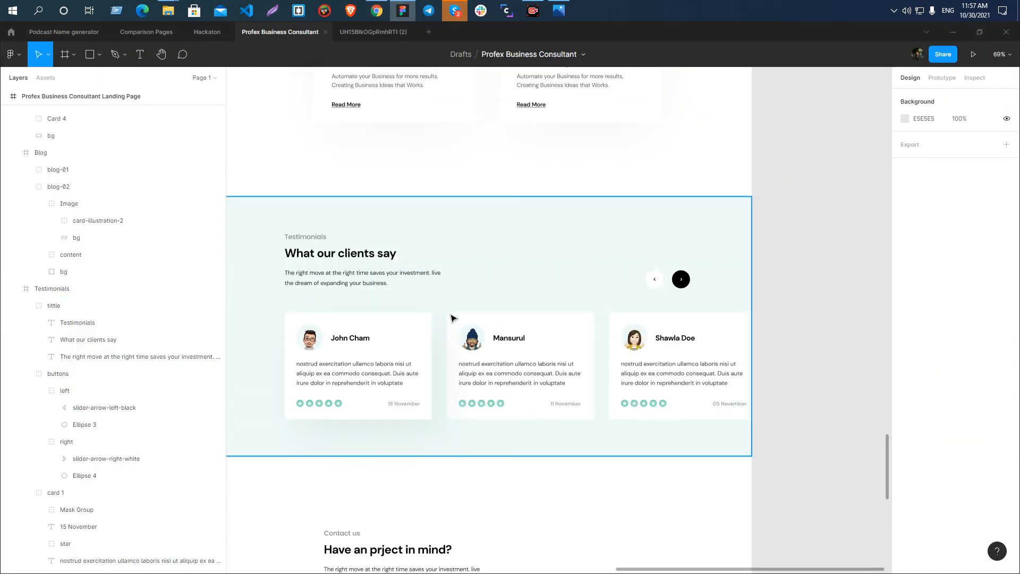
pyautogui.scroll(-5, 450, 318)
pyautogui.scroll(3, 395, 276)
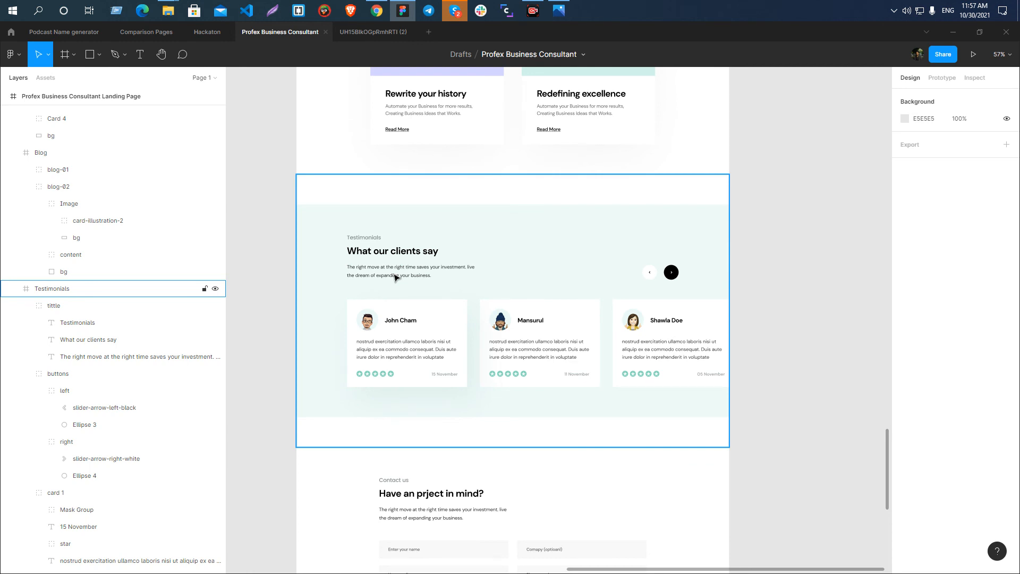
pyautogui.hotkey('alt', 'Tab')
pyautogui.click(250, 253)
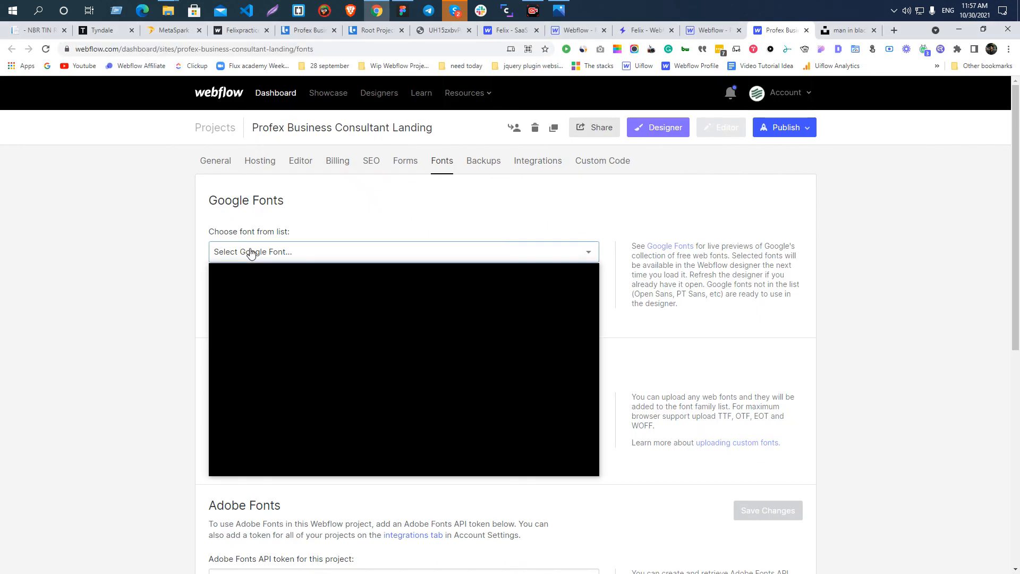
pyautogui.press('d')
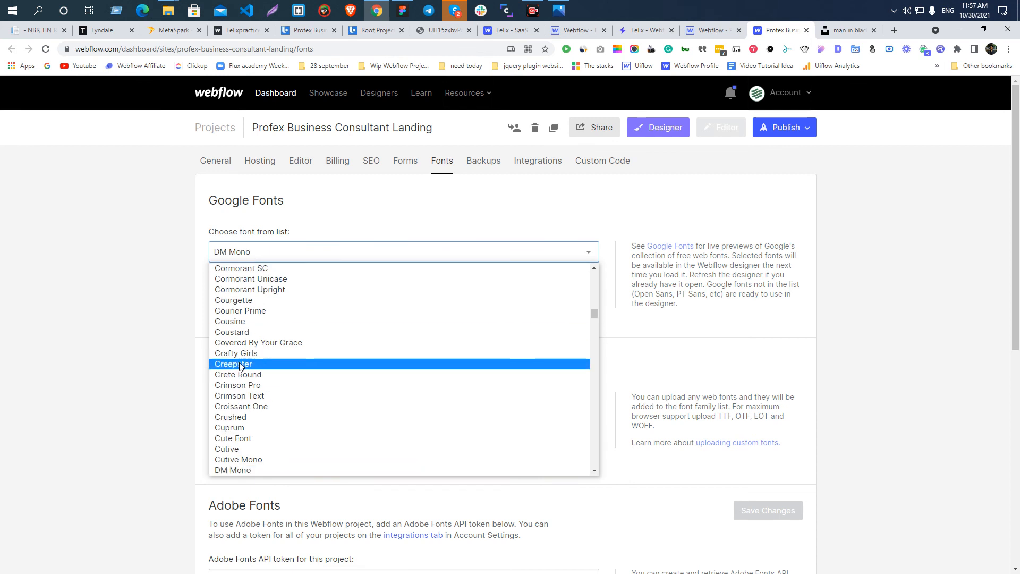
pyautogui.scroll(-2, 249, 362)
pyautogui.click(246, 375)
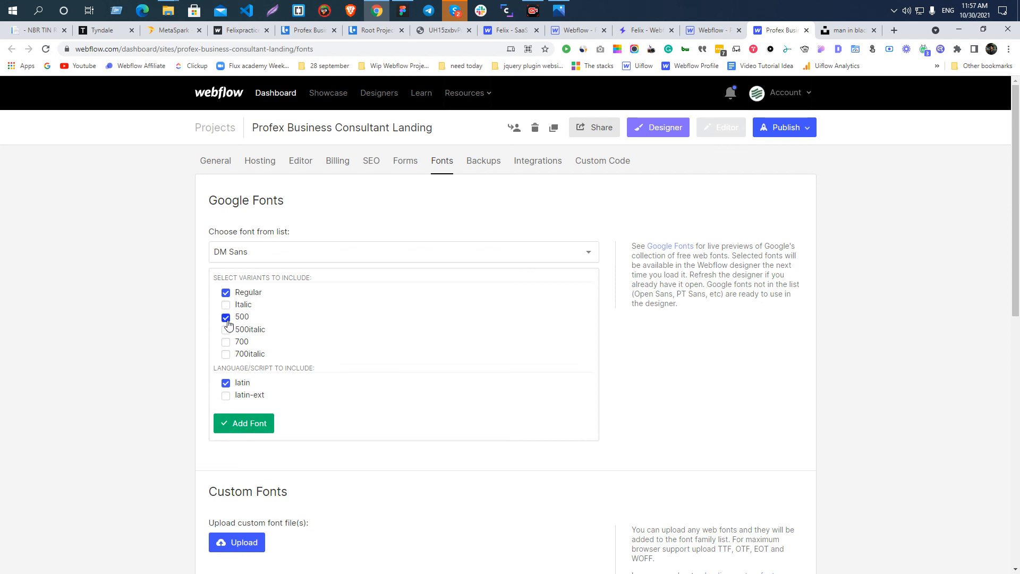
pyautogui.click(250, 430)
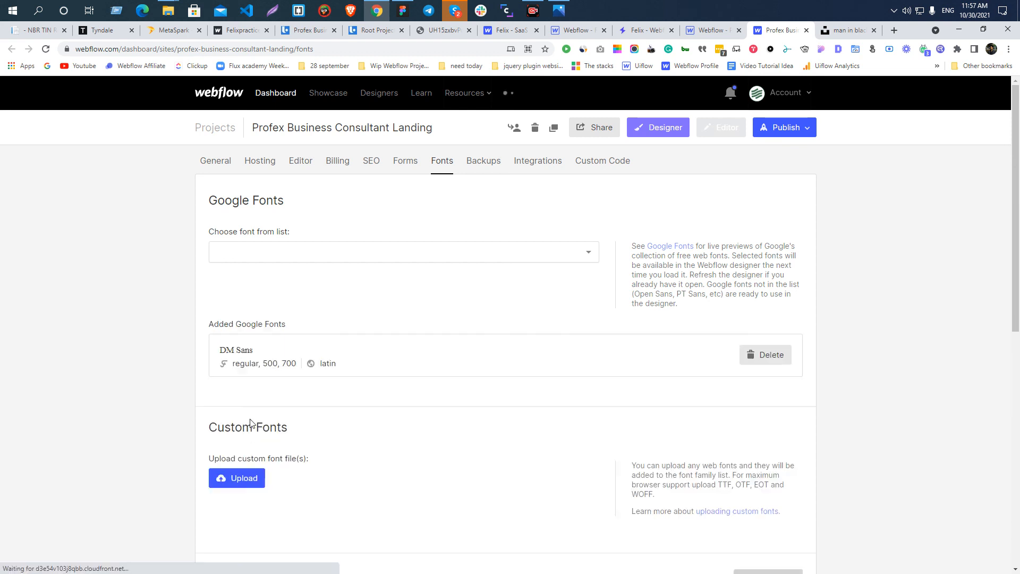
# Add the Google font Poppins with the 200, 300, regular, 500, 600, 700 and 800 variants in Latin.
pyautogui.click(266, 258)
pyautogui.write('poppins')
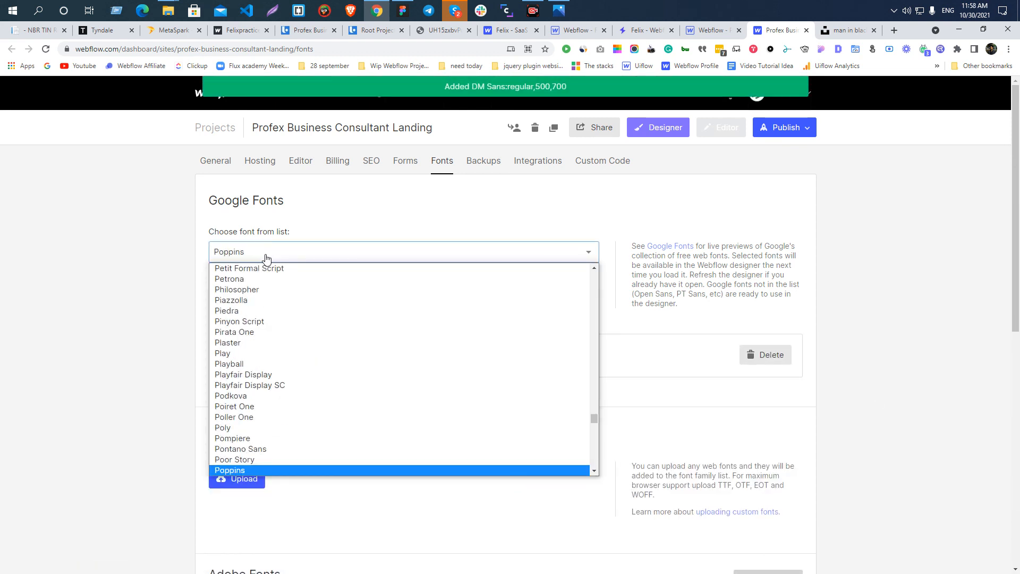
pyautogui.press('Return')
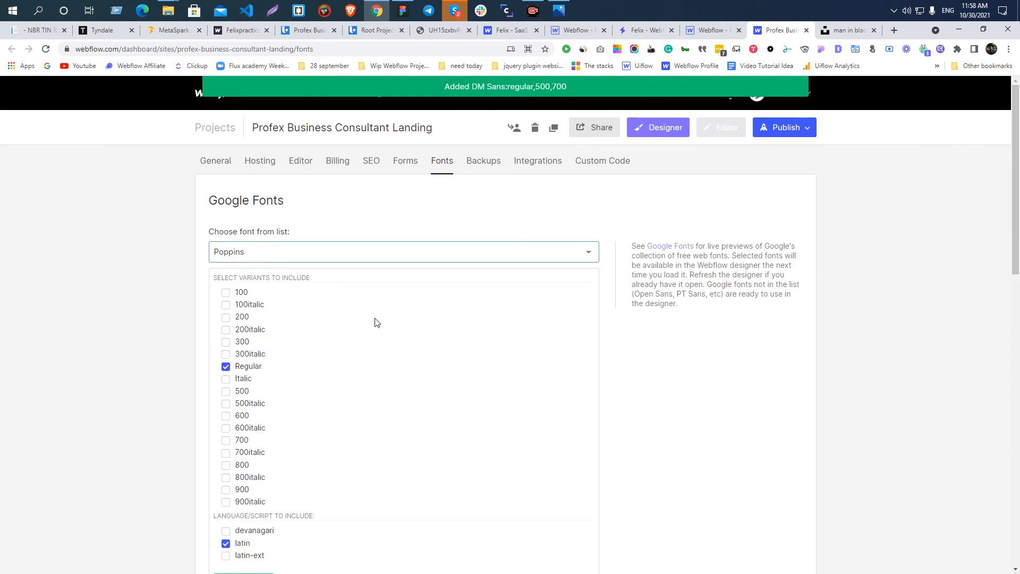
pyautogui.click(226, 318)
pyautogui.click(226, 342)
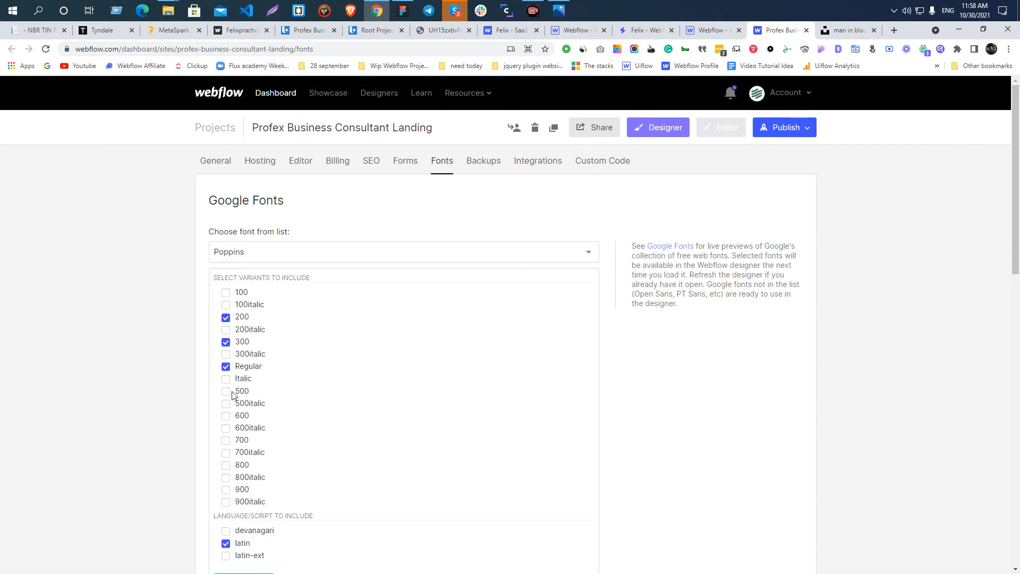
pyautogui.click(226, 416)
pyautogui.click(226, 466)
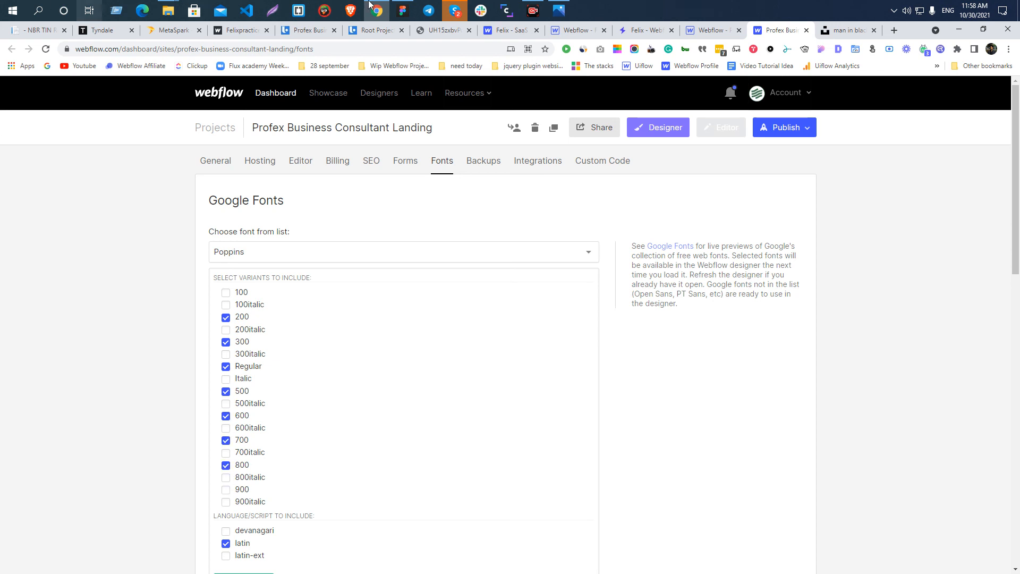
pyautogui.scroll(-5, 359, 438)
pyautogui.click(229, 319)
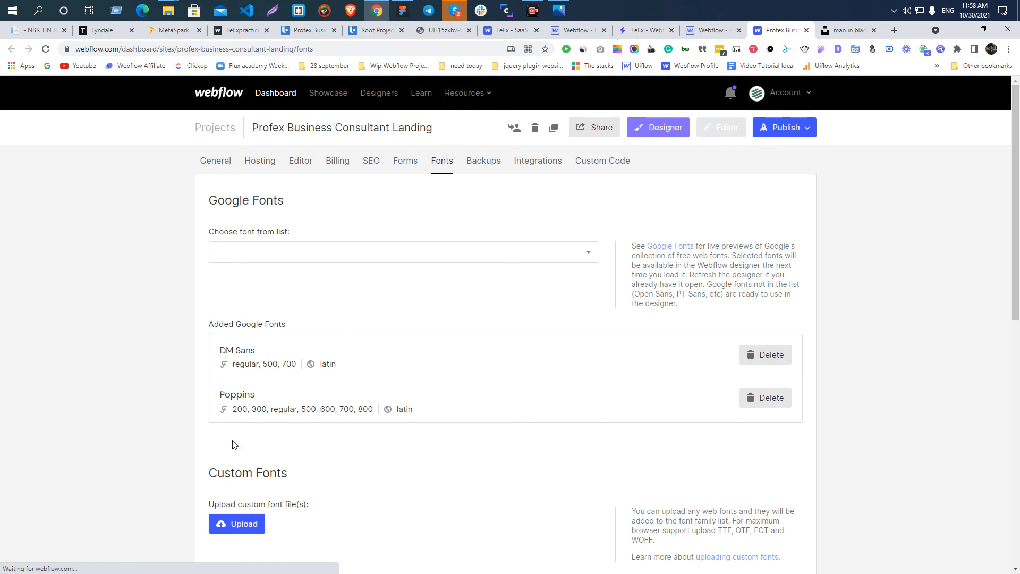
pyautogui.click(249, 518)
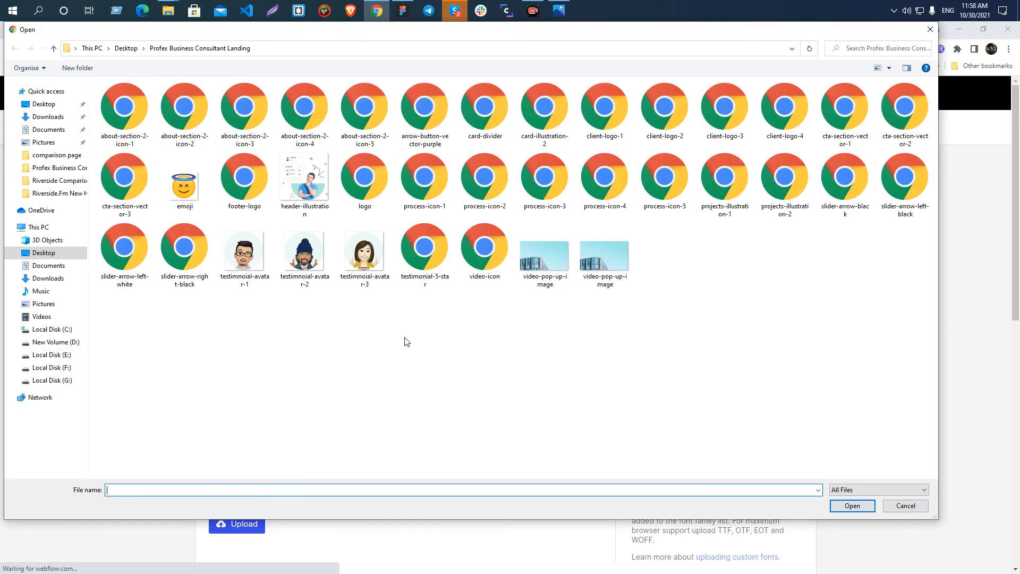
pyautogui.press('Escape')
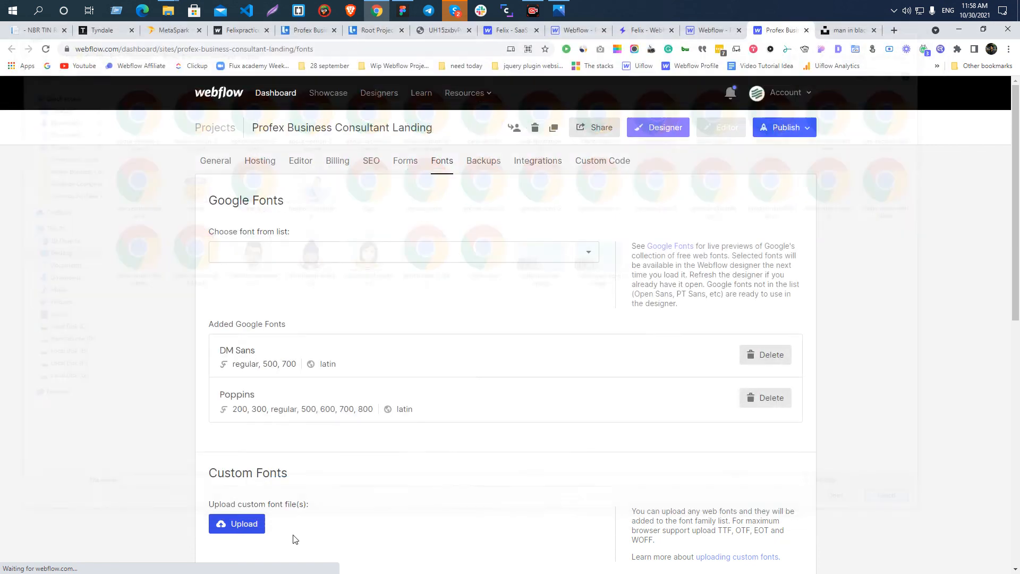
pyautogui.click(234, 524)
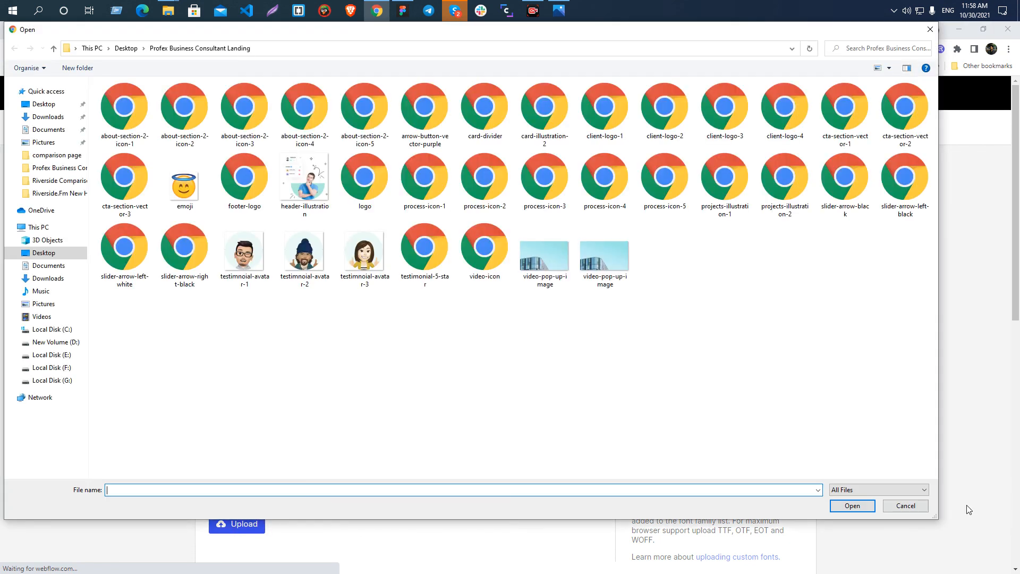
pyautogui.click(906, 506)
# Add the Google font Inter with the 200, 300, regular, 500, 600, 700 and 800 variants in Latin.
pyautogui.click(231, 253)
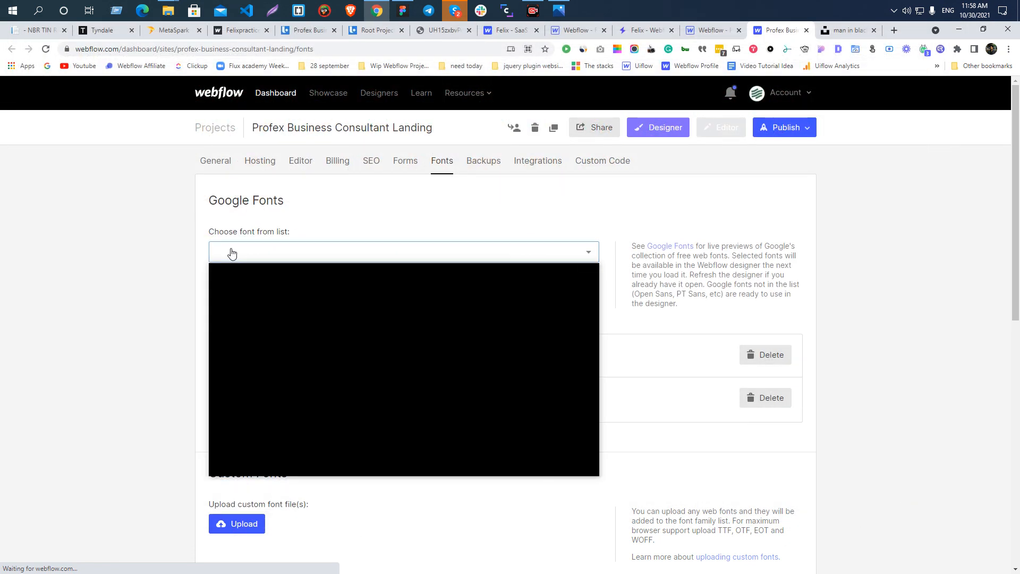
pyautogui.write('Inter')
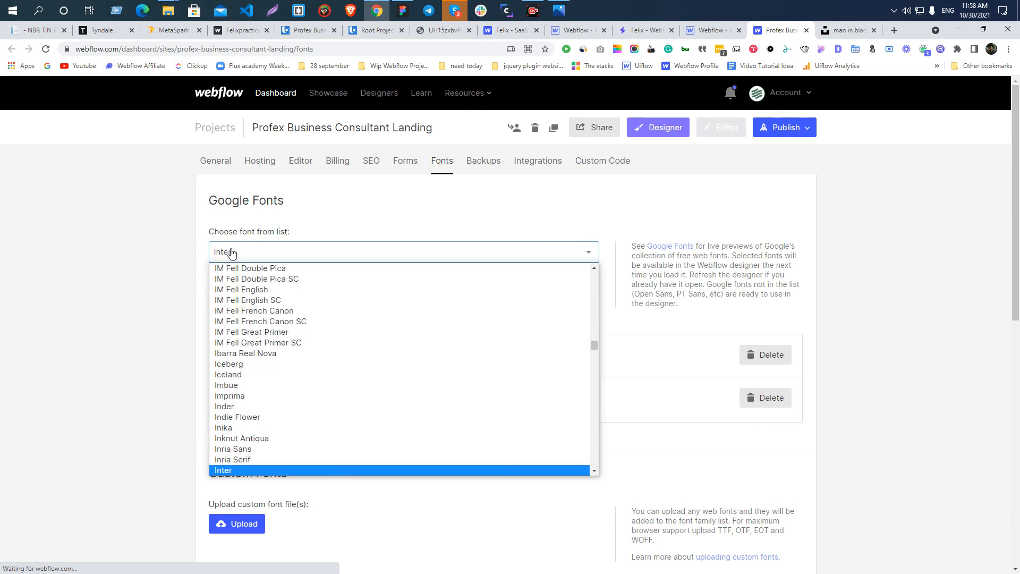
pyautogui.press('Return')
pyautogui.click(225, 307)
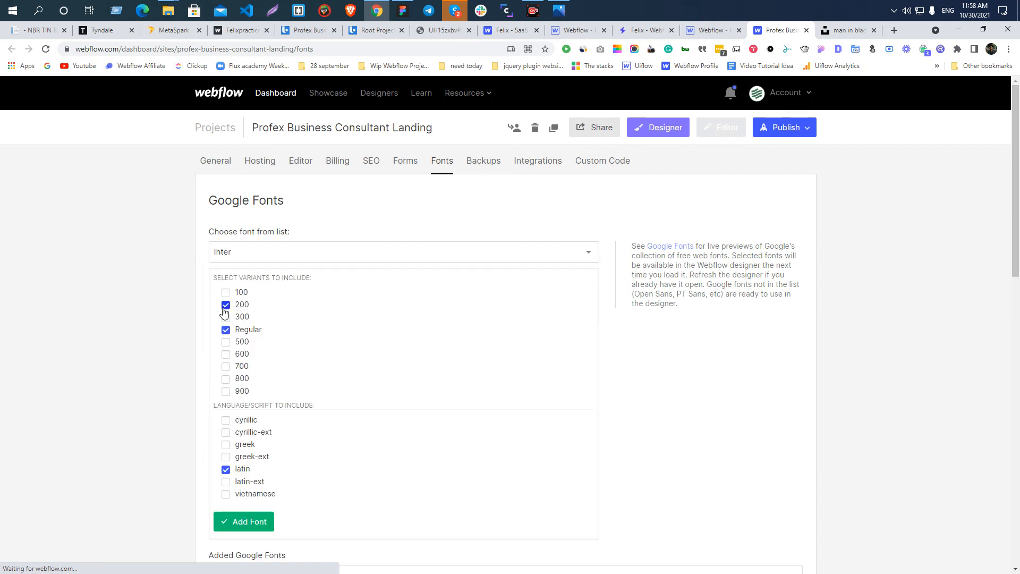
pyautogui.click(226, 342)
pyautogui.click(226, 355)
pyautogui.click(226, 366)
pyautogui.click(226, 378)
pyautogui.click(226, 391)
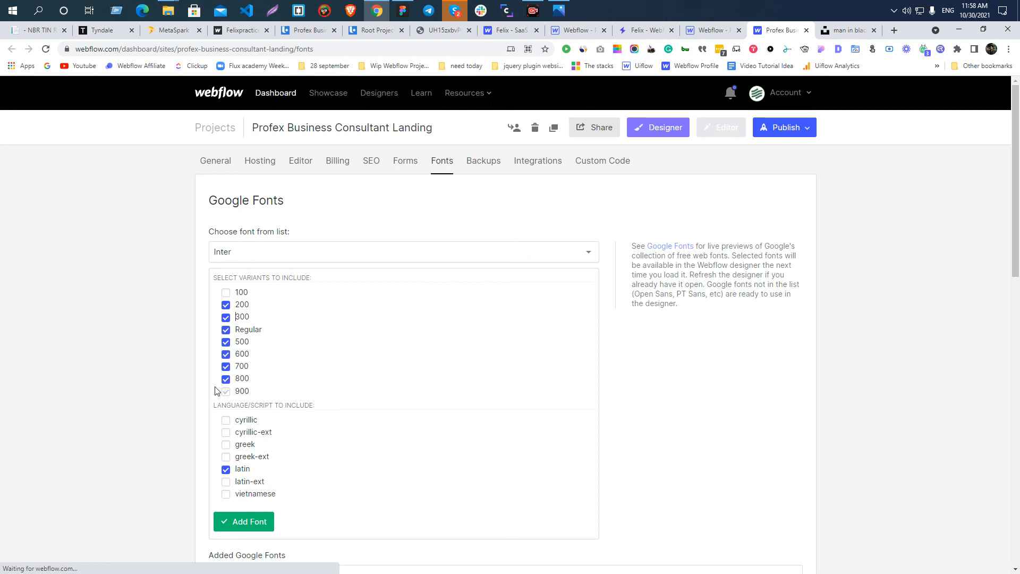
pyautogui.click(244, 521)
pyautogui.scroll(-5, 154, 353)
pyautogui.scroll(5, 147, 355)
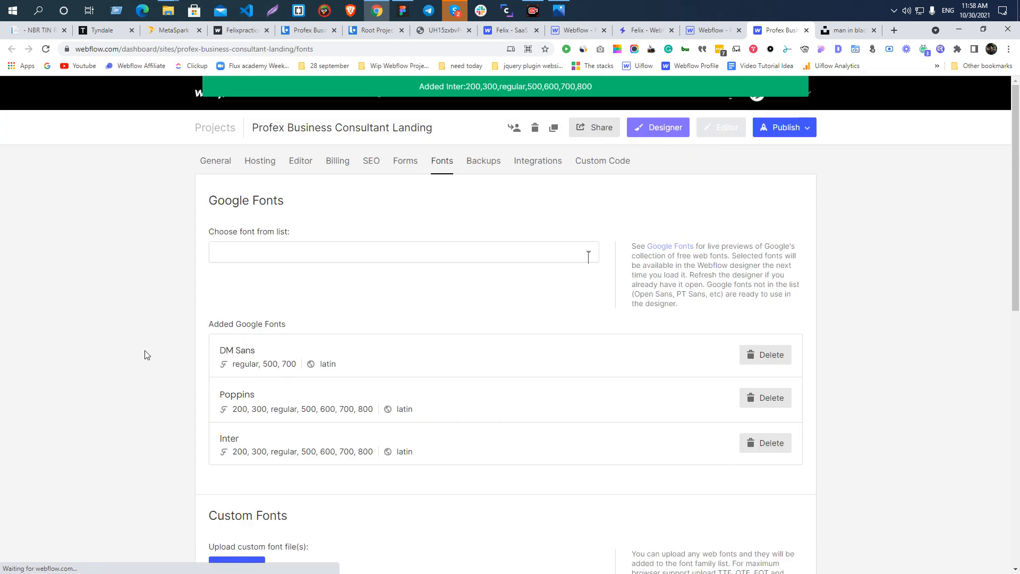
# Close the outdated Designer tab and reopen the project in the Designer so the added fonts load.
pyautogui.click(715, 27)
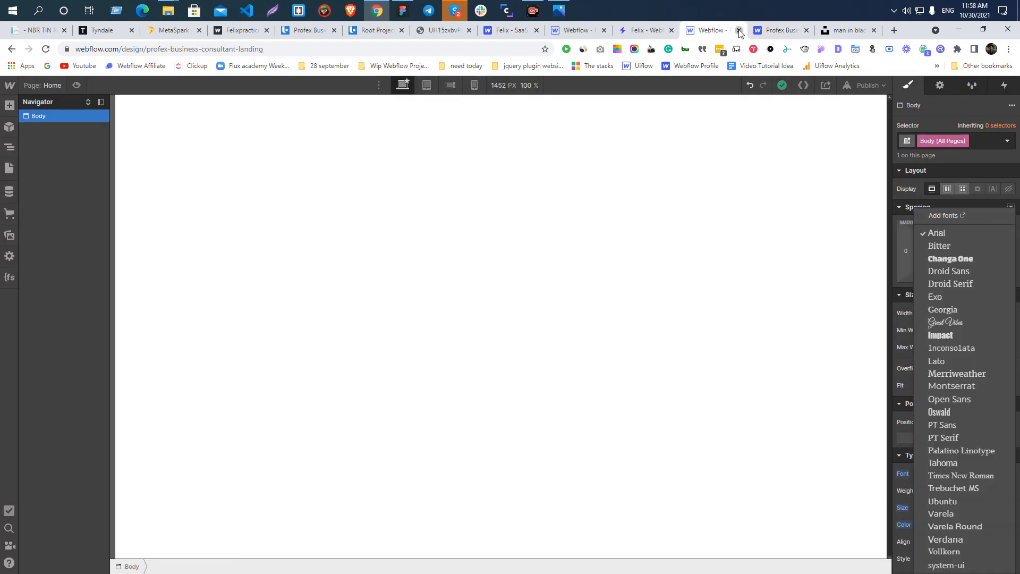
pyautogui.click(739, 31)
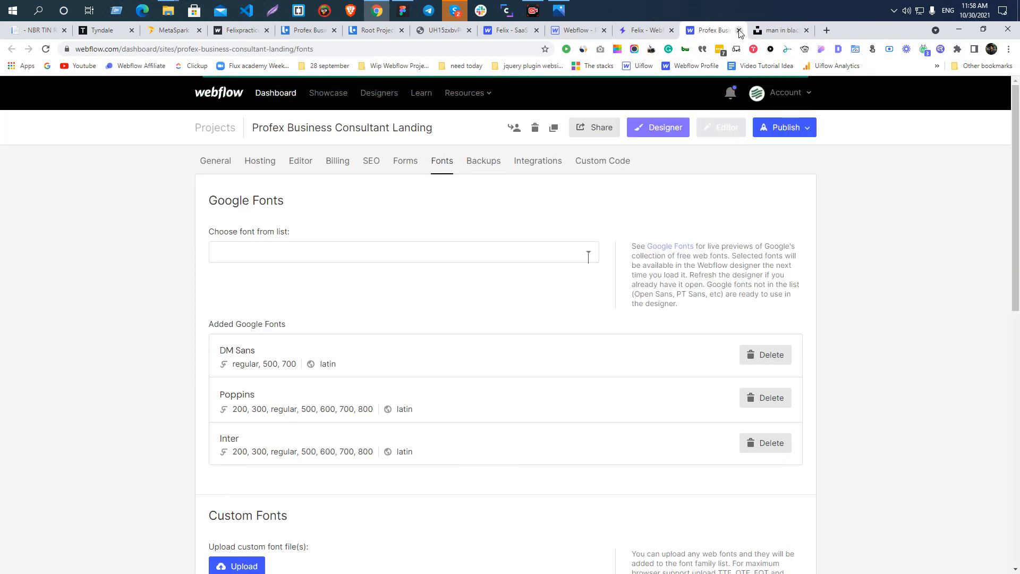
pyautogui.click(663, 129)
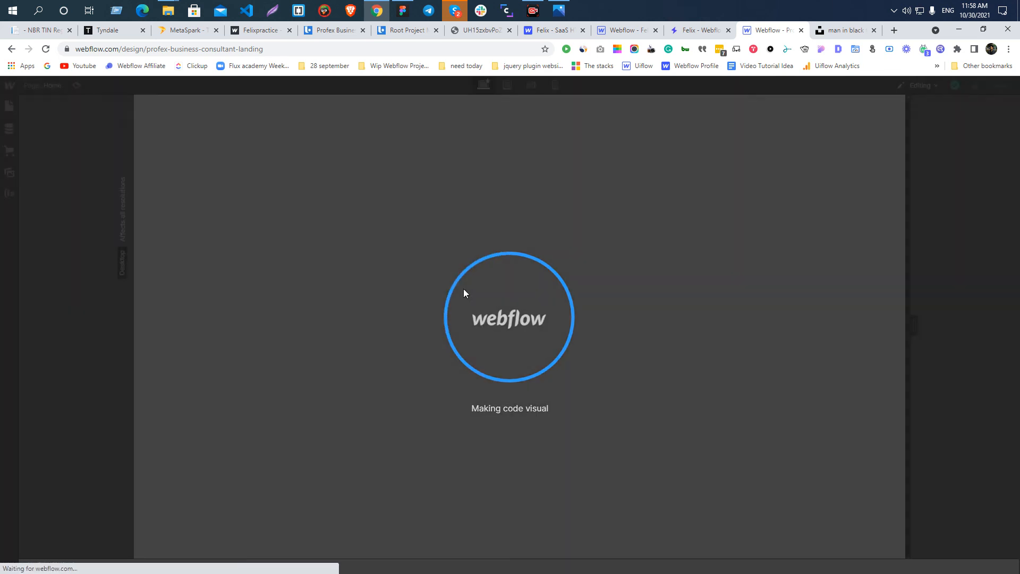
# Switch to Figma and look over the Profex Business Consultant page layout from the testimonials and footer up to the hero.
pyautogui.hotkey('alt', 'Tab')
pyautogui.scroll(-5, 473, 273)
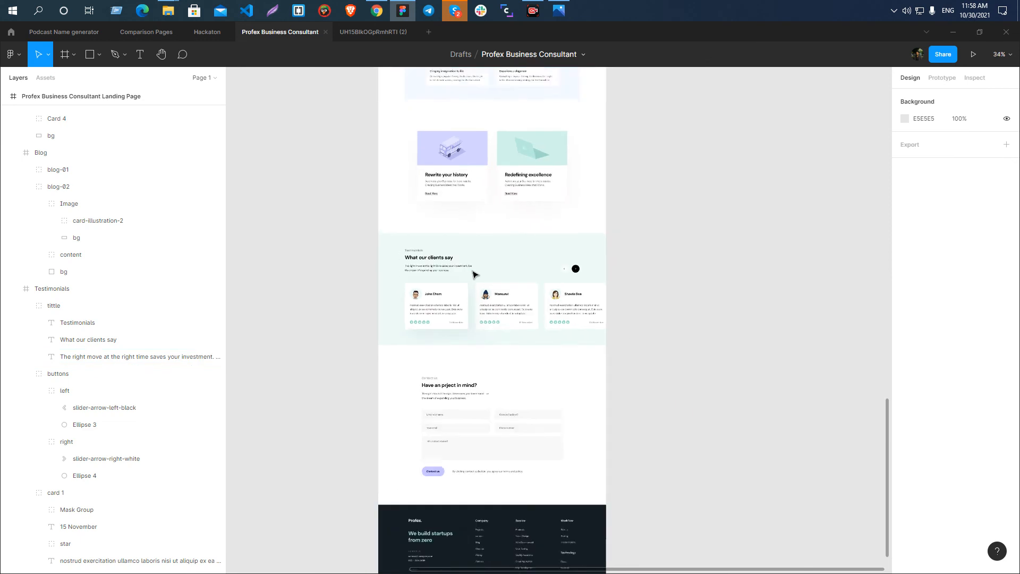
pyautogui.scroll(5, 419, 271)
pyautogui.scroll(3, 480, 255)
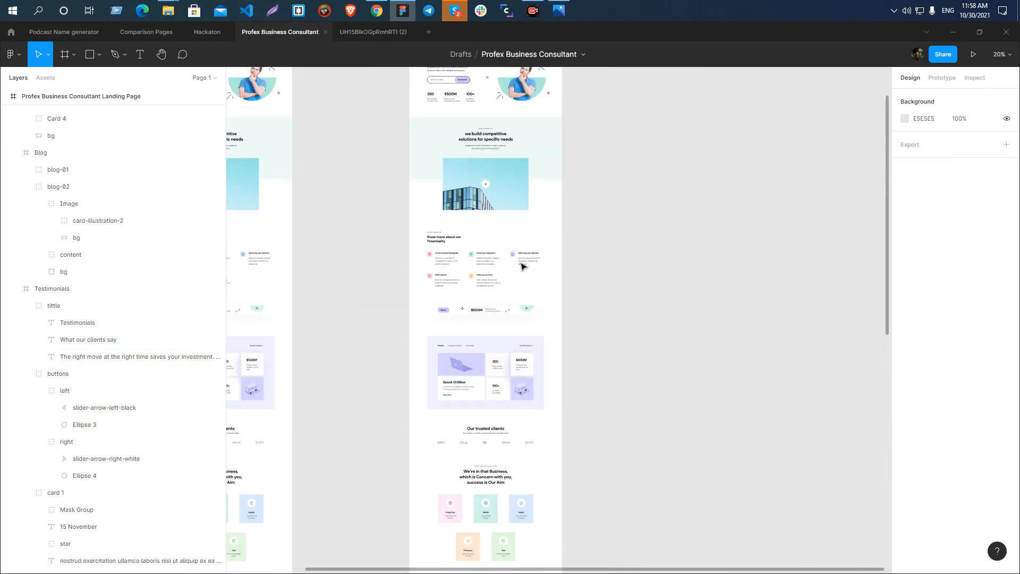
pyautogui.click(531, 10)
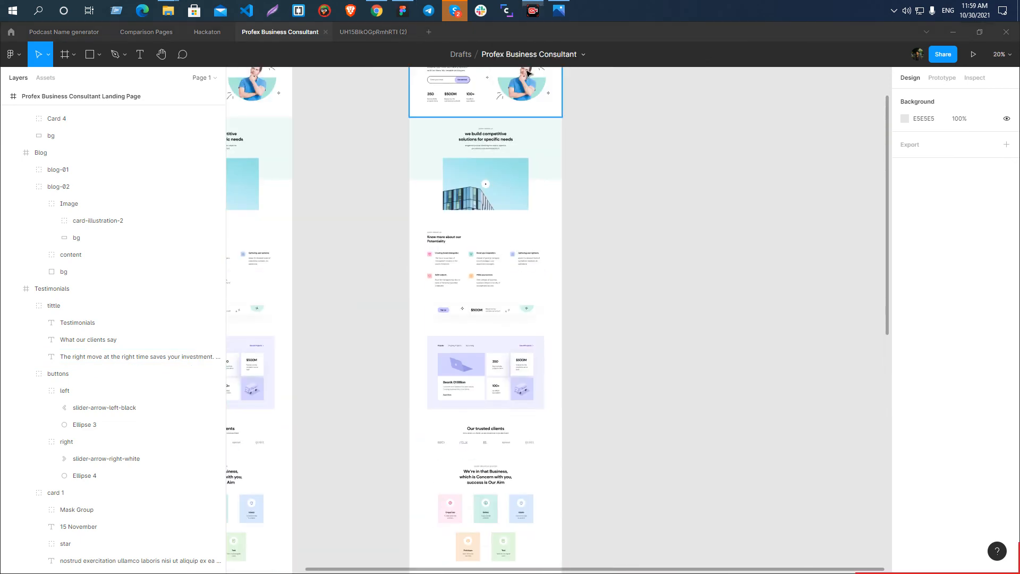